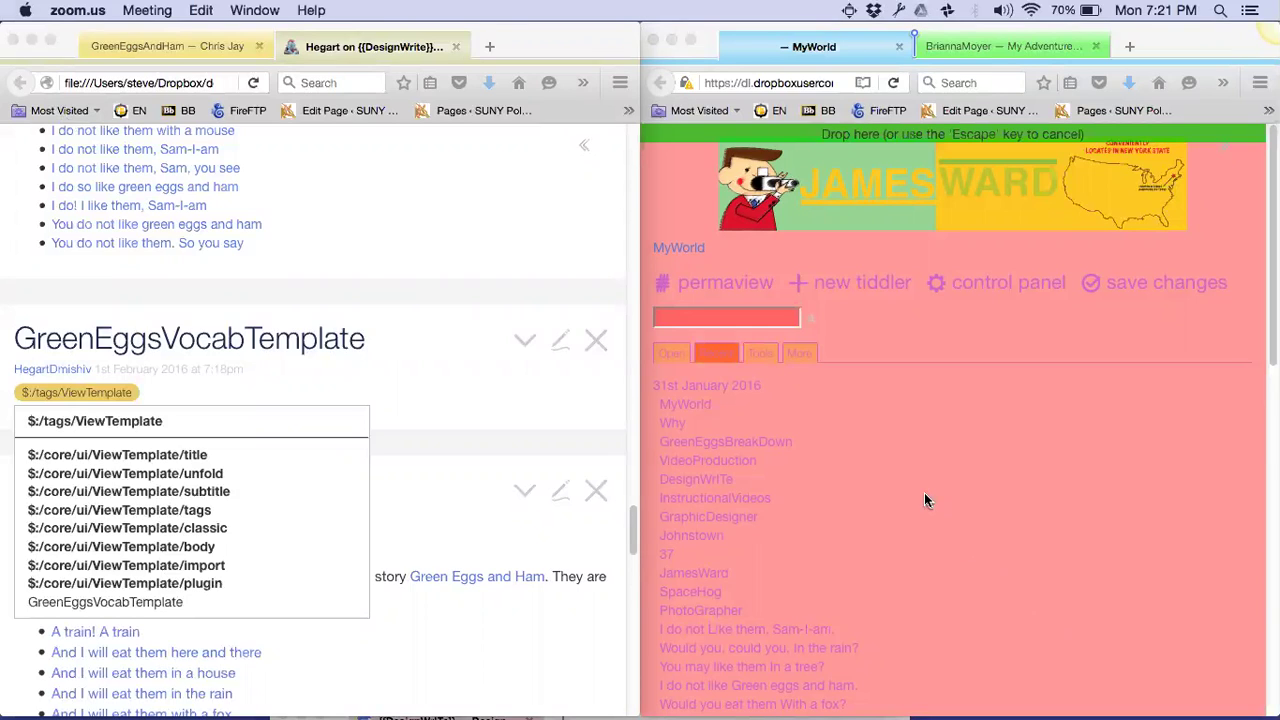
Carry the wiki's web address from the right Firefox window over to the left window
click(853, 65)
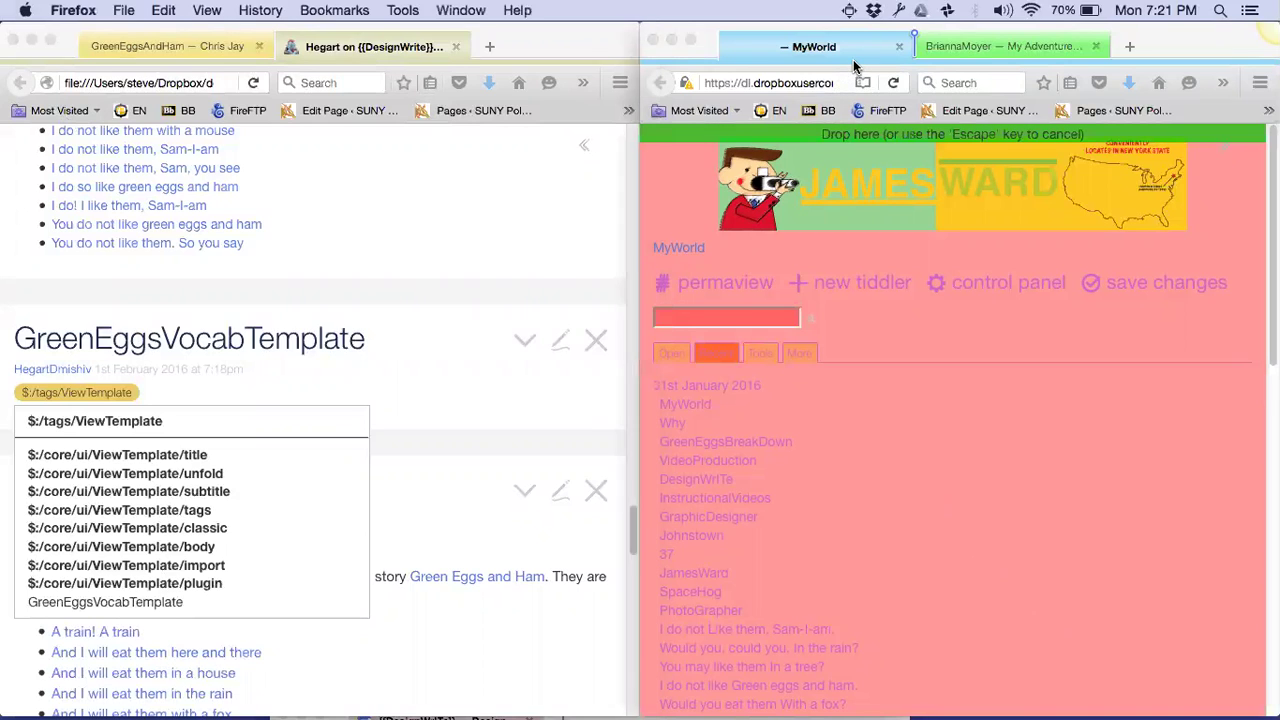
click(800, 83)
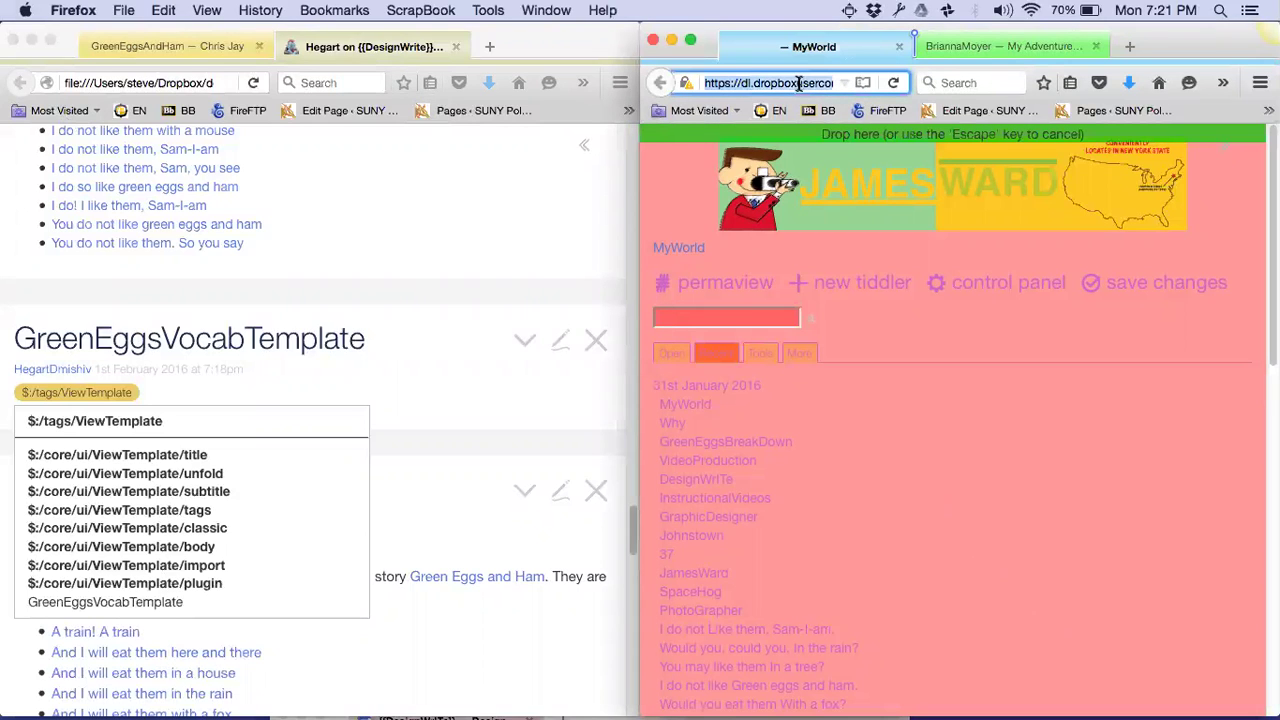
click(122, 12)
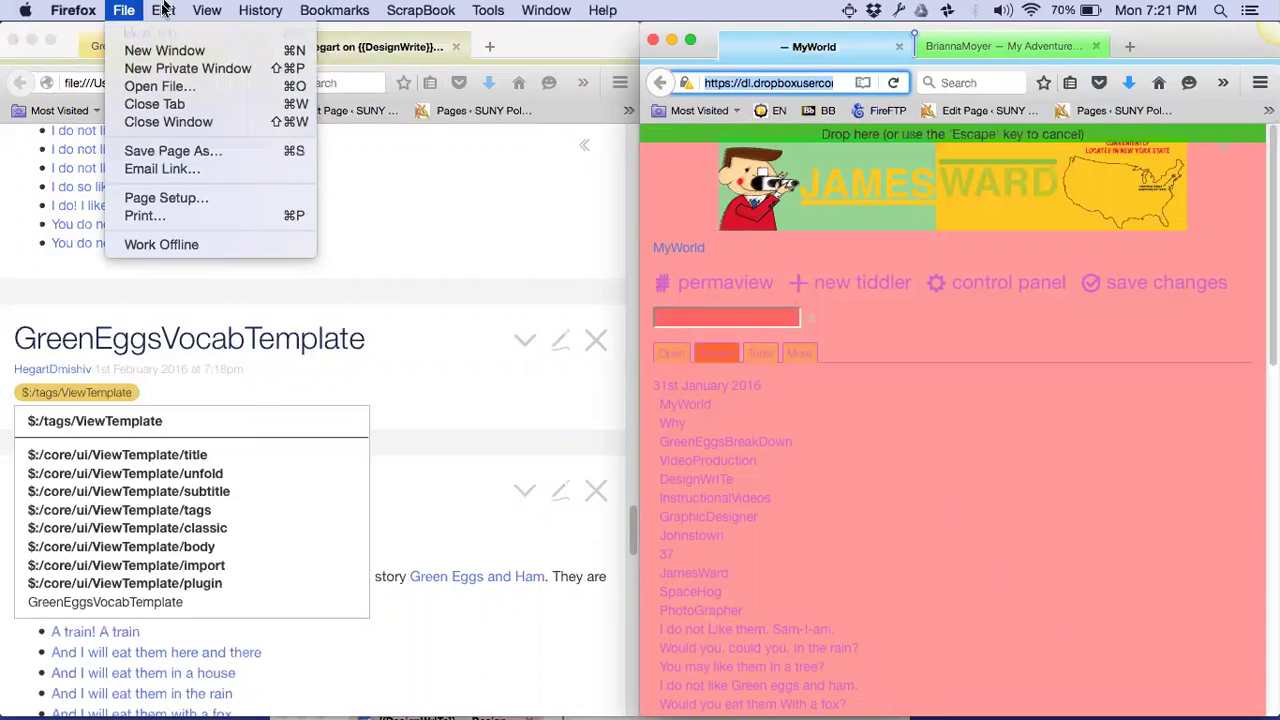
mouse_move(207, 10)
key(Escape)
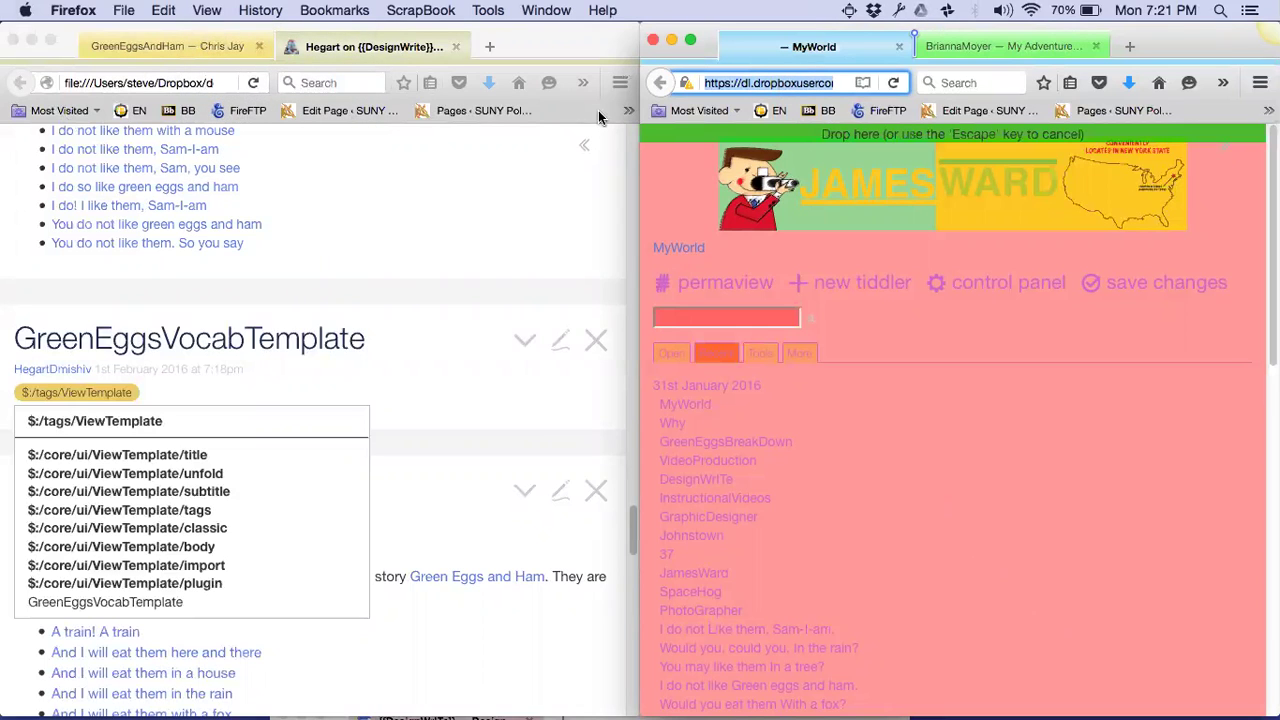
drag(598, 117, 144, 42)
Open a blank new tab in the left window and bring up the Open File dialog
key(super+t)
text(d)
key(BackSpace)
key(BackSpace)
text(b)
key(BackSpace)
key(BackSpace)
key(super+o)
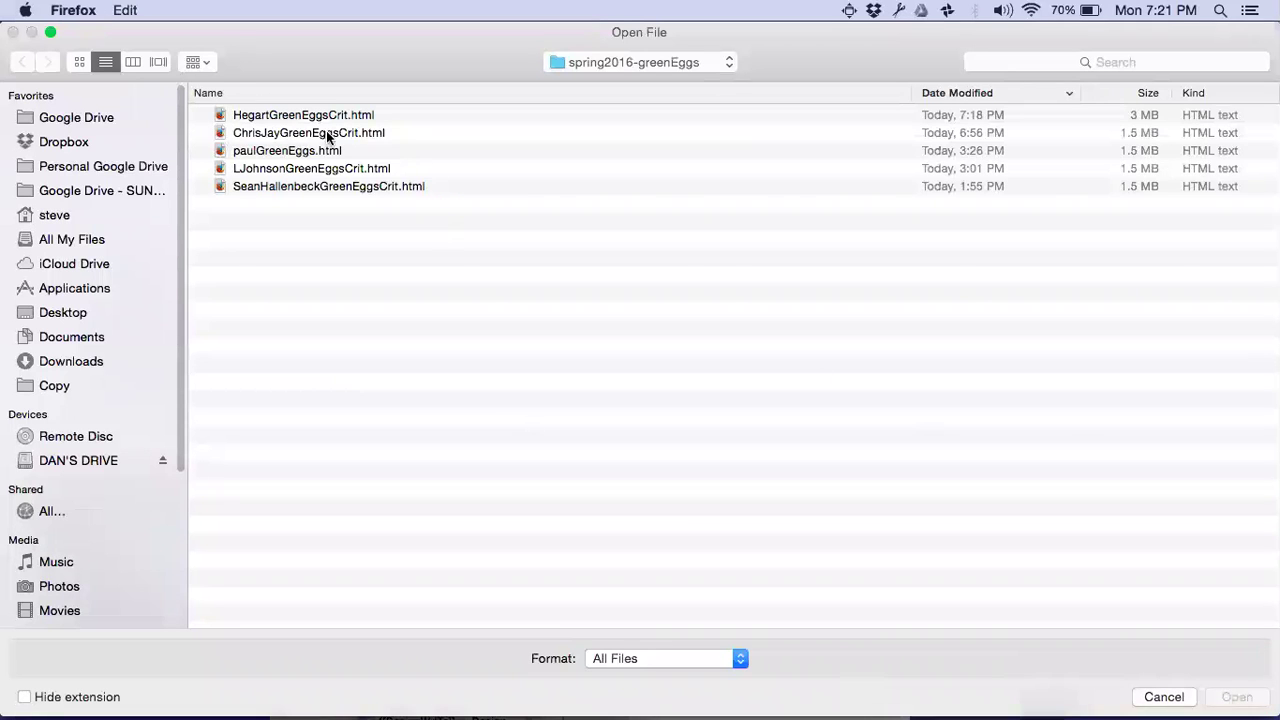
Load bit.do/designwrite in the new tab, show its Contents tree, and go full screen
key(Escape)
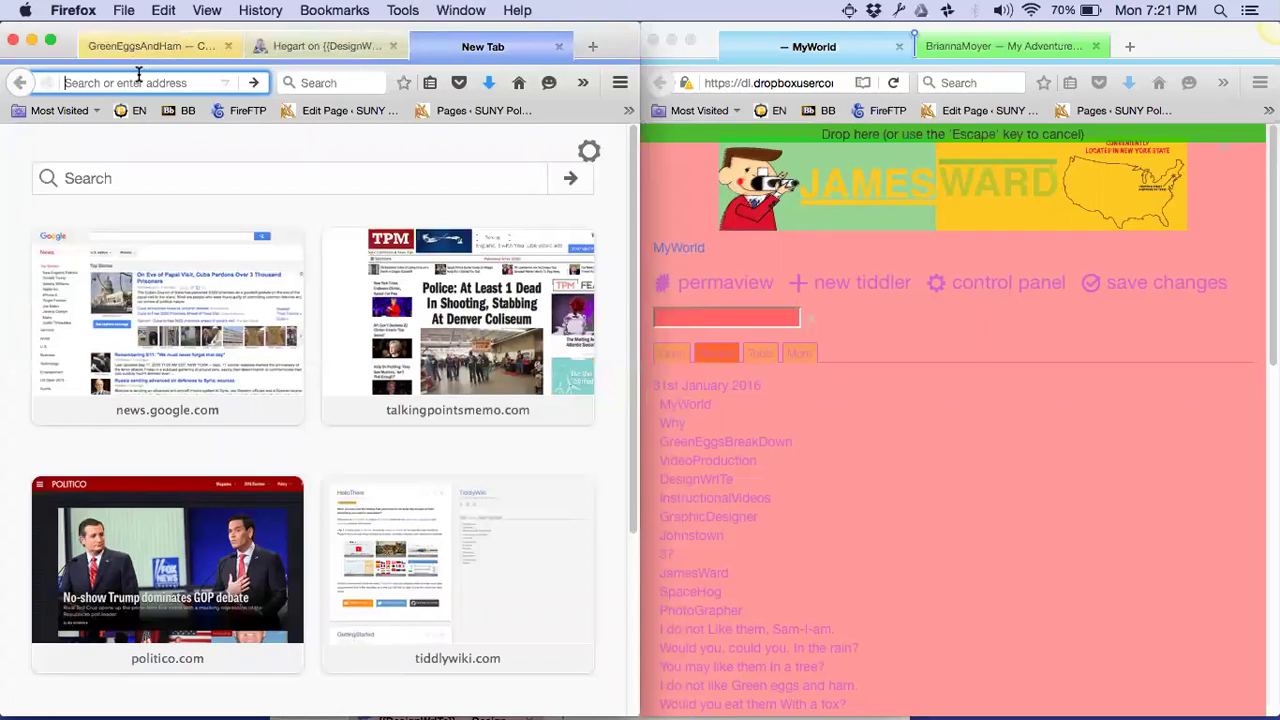
text(bit.)
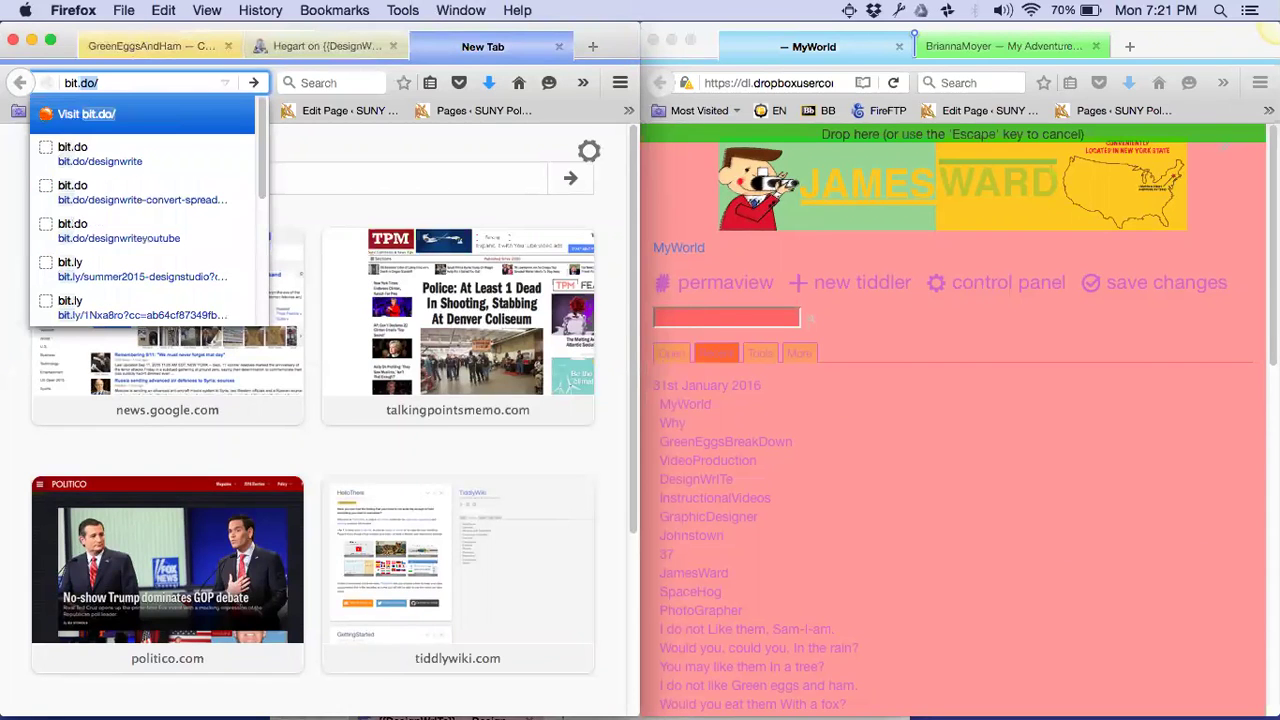
text(do/)
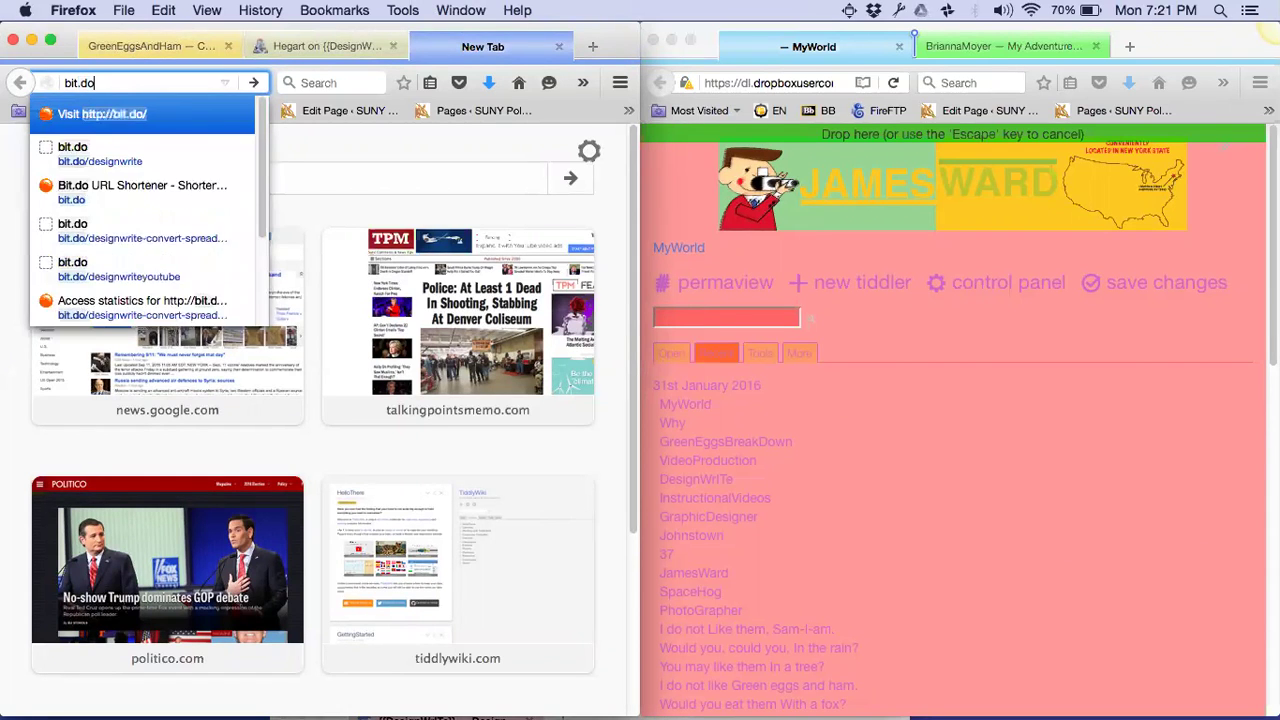
text(designwrite)
key(Return)
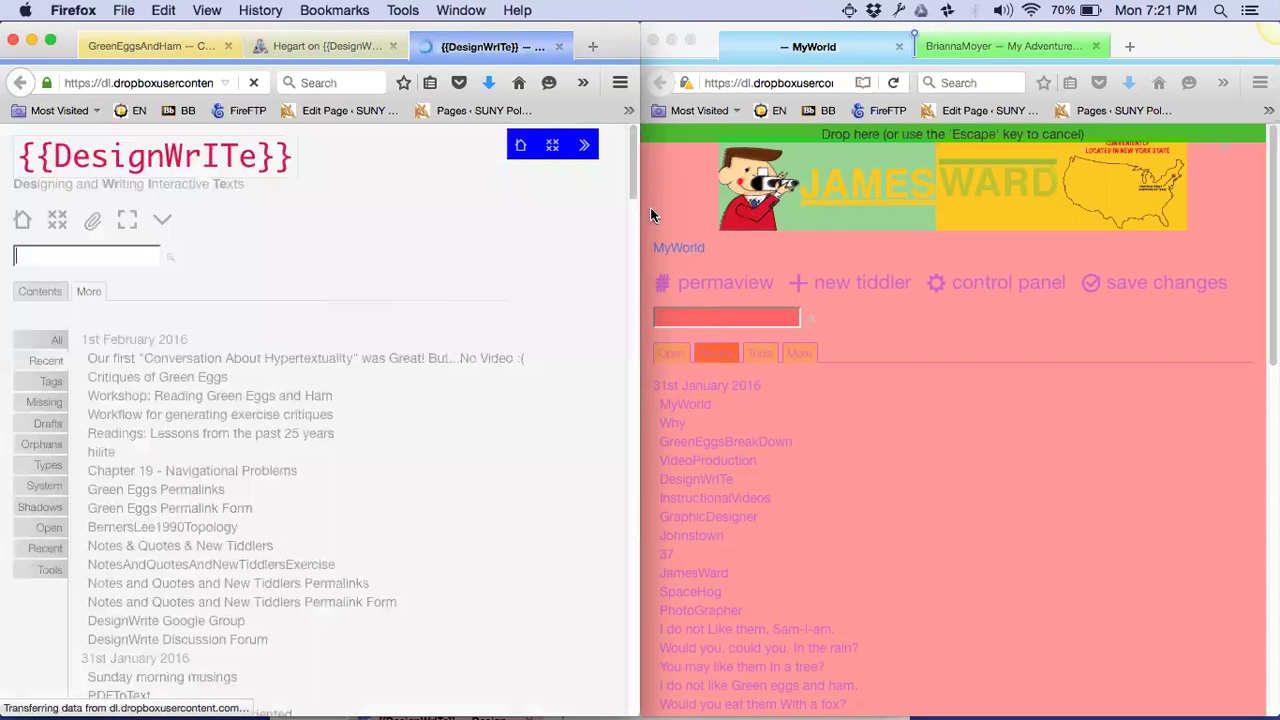
scroll(130, 400, up, 5)
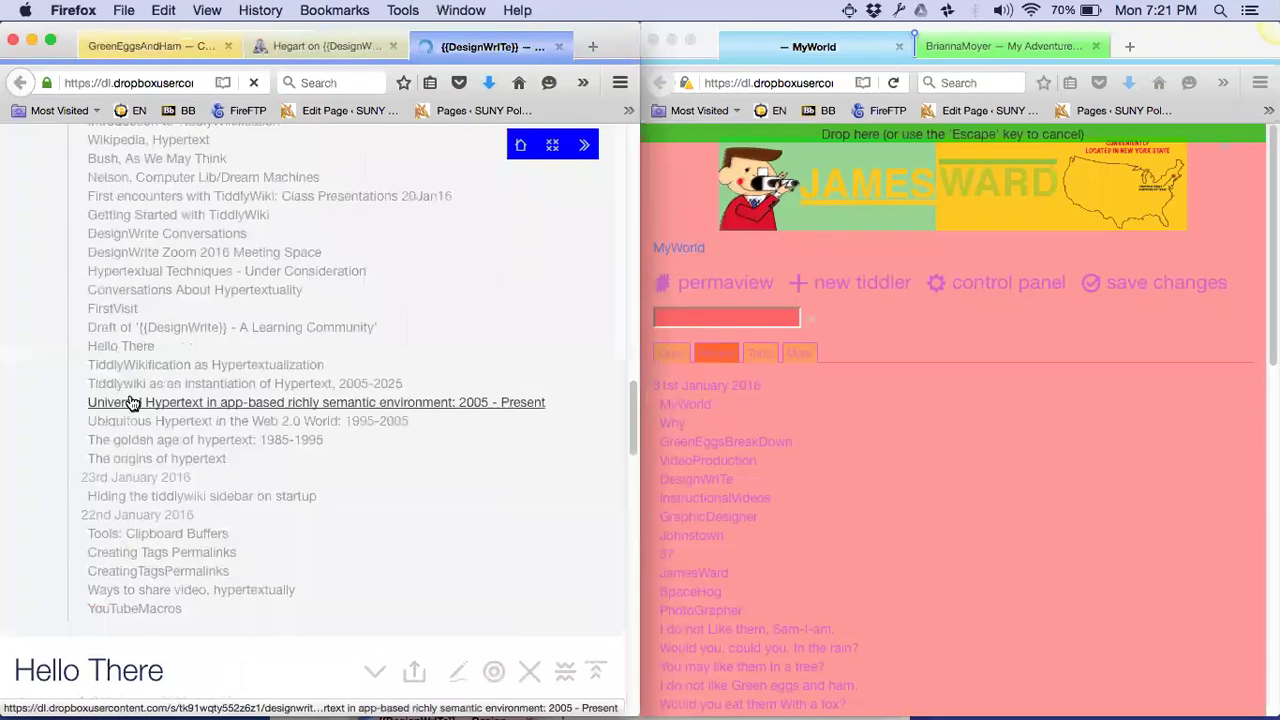
scroll(130, 400, up, 10)
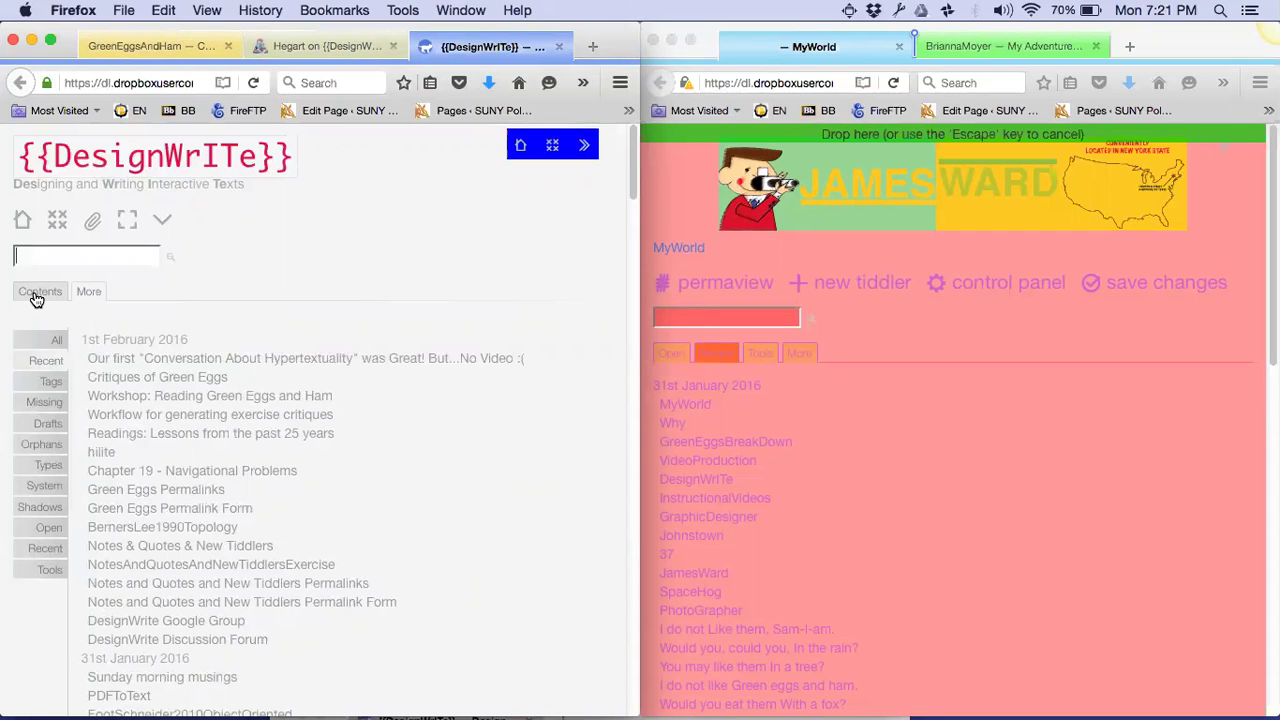
click(39, 292)
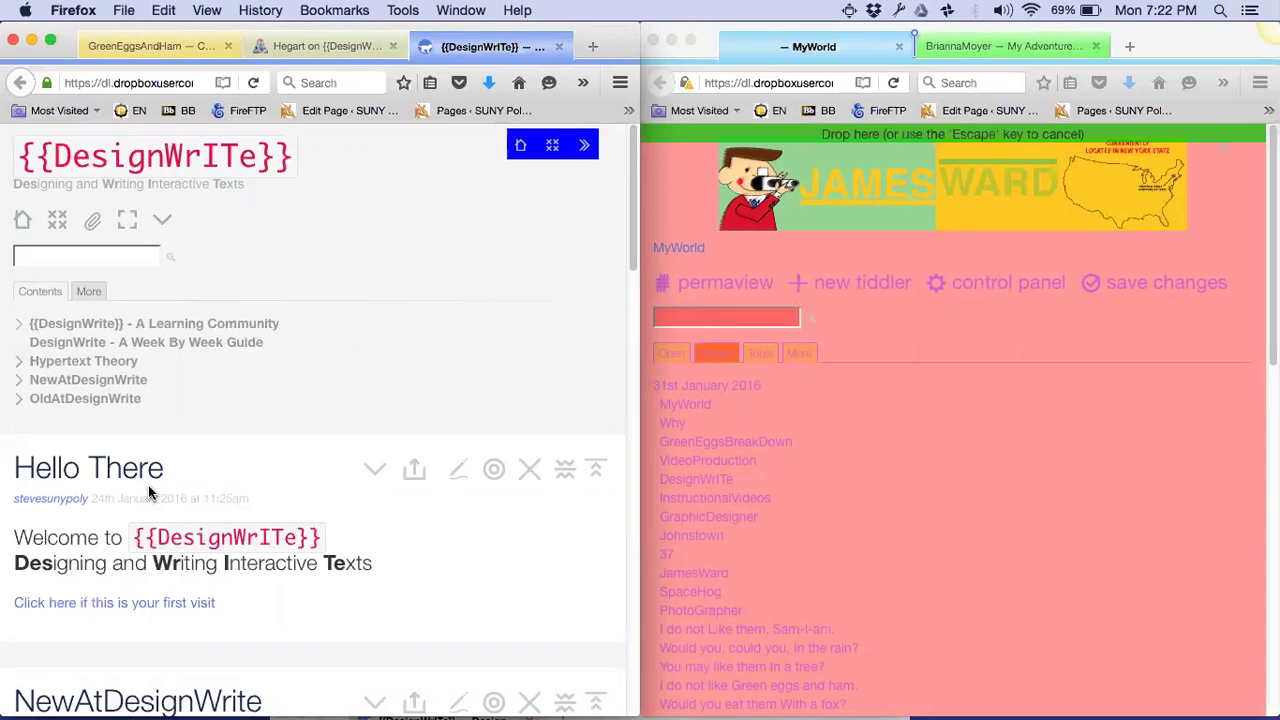
key(ctrl+alt+Return)
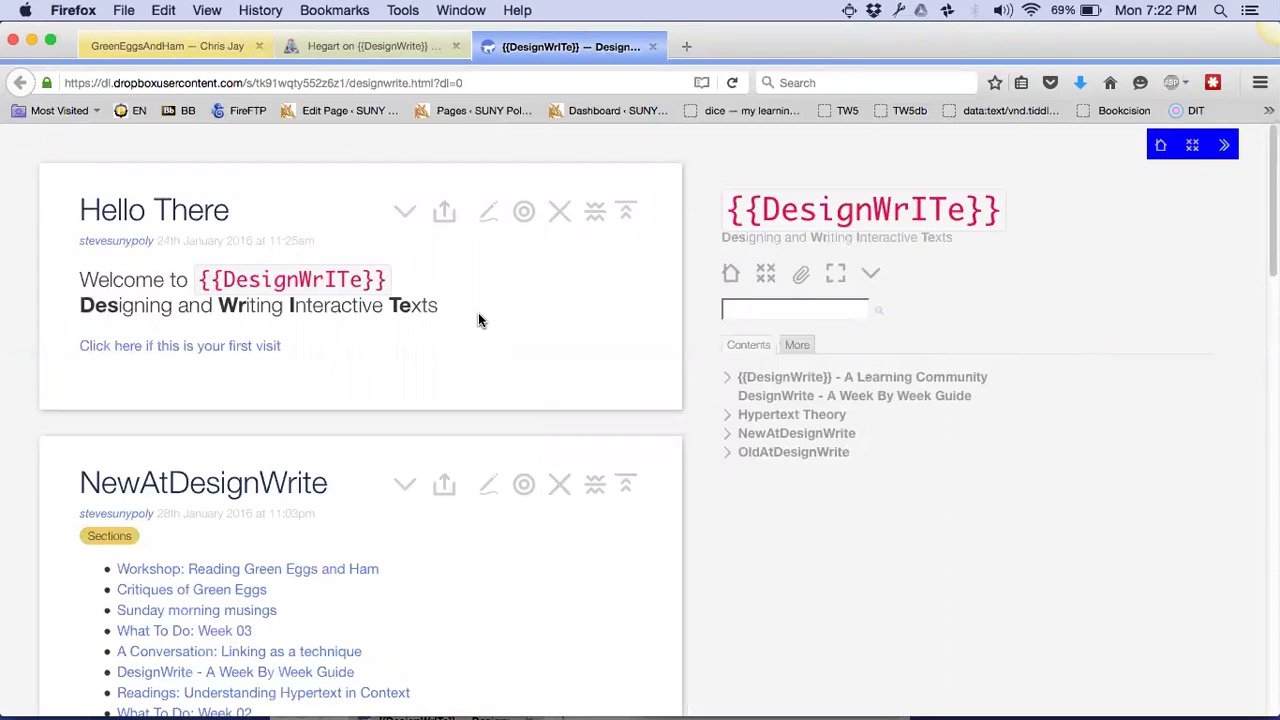
Open designwrite.html from the Dropbox designwrite2016 folder in Firefox
key(super+o)
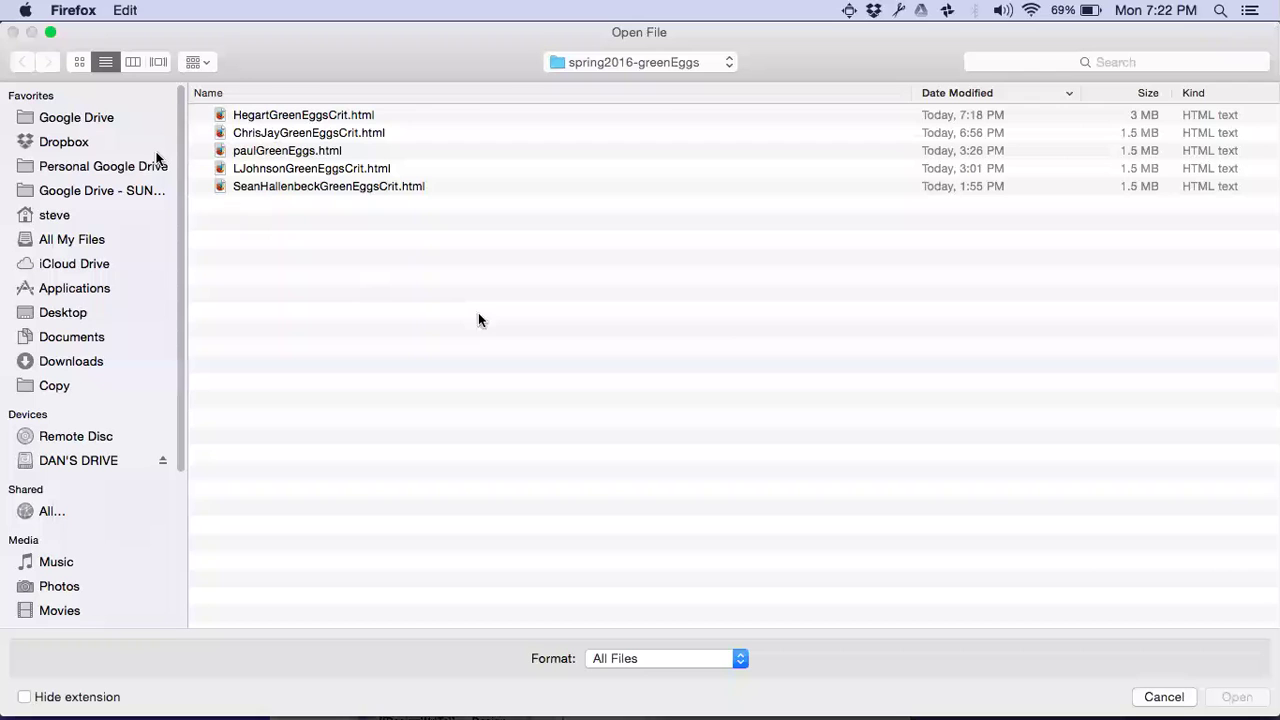
click(57, 145)
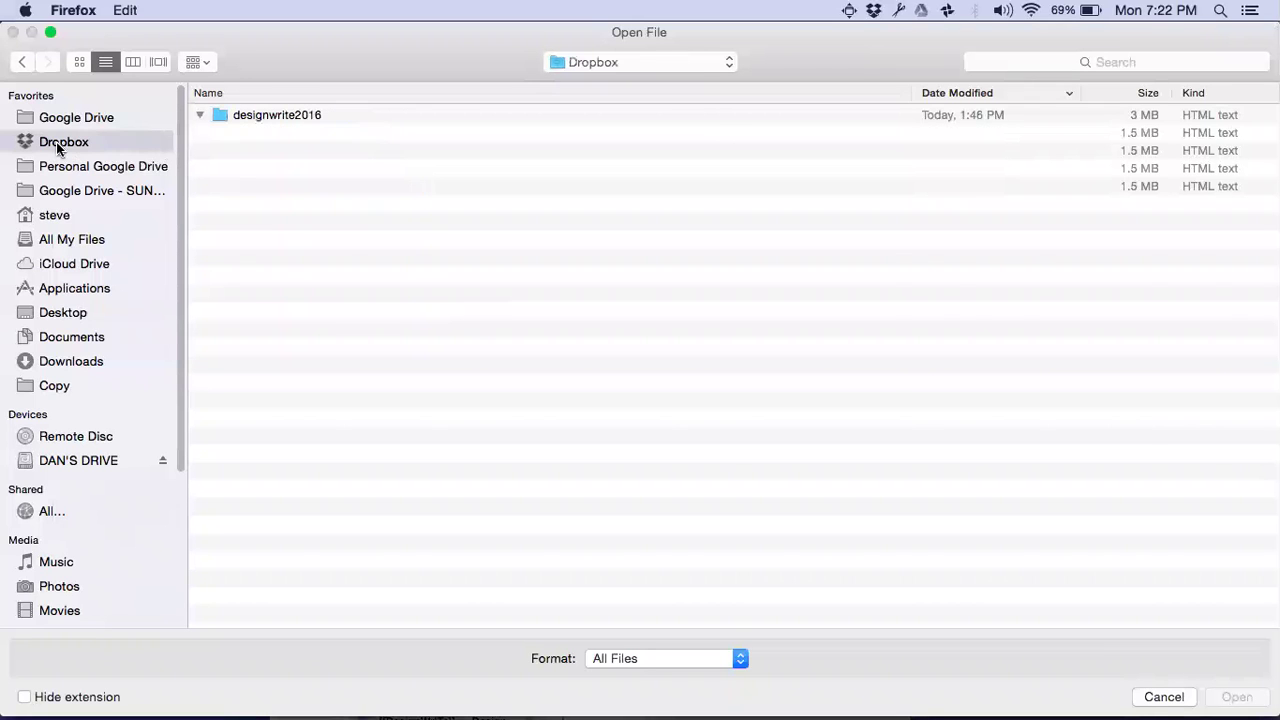
double_click(298, 136)
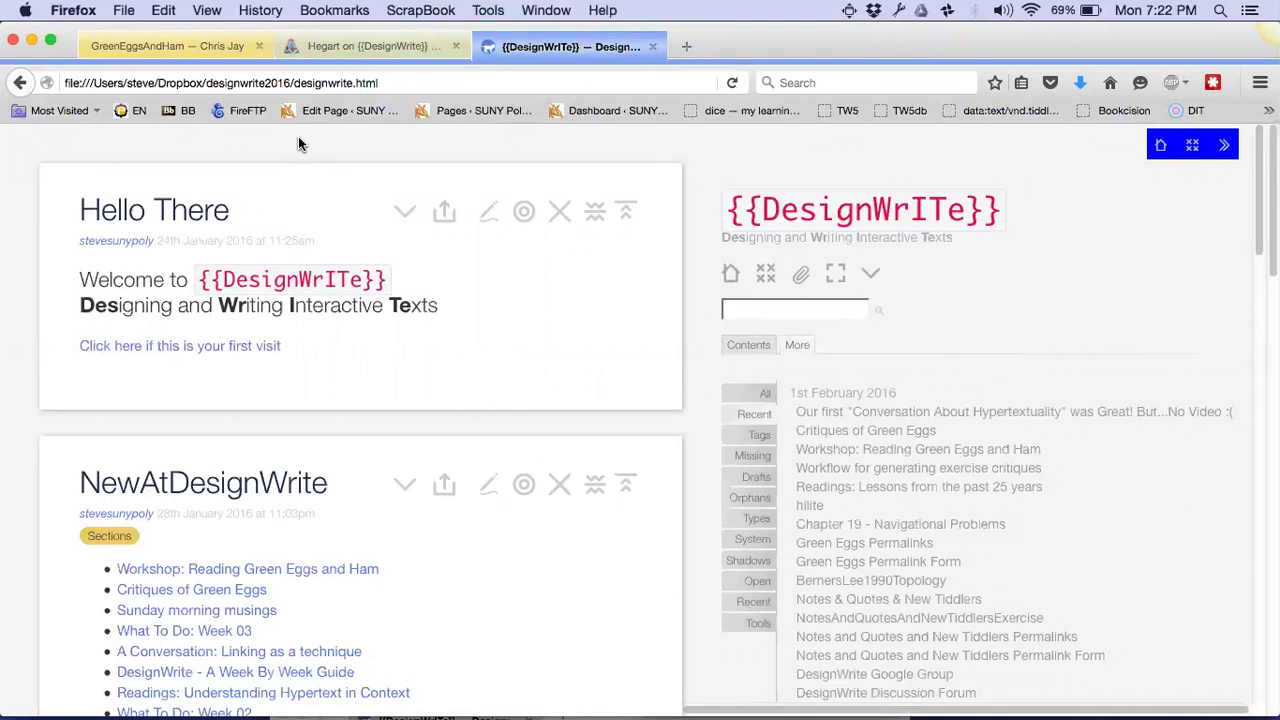
click(382, 82)
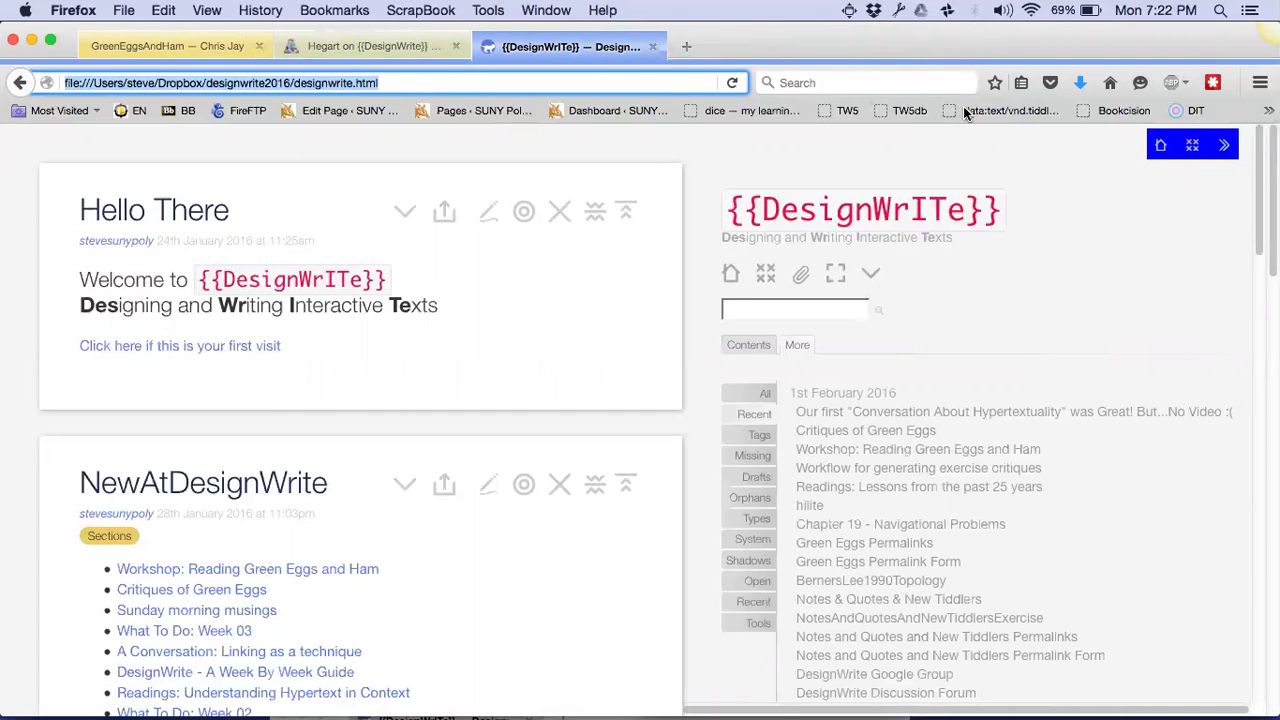
click(566, 158)
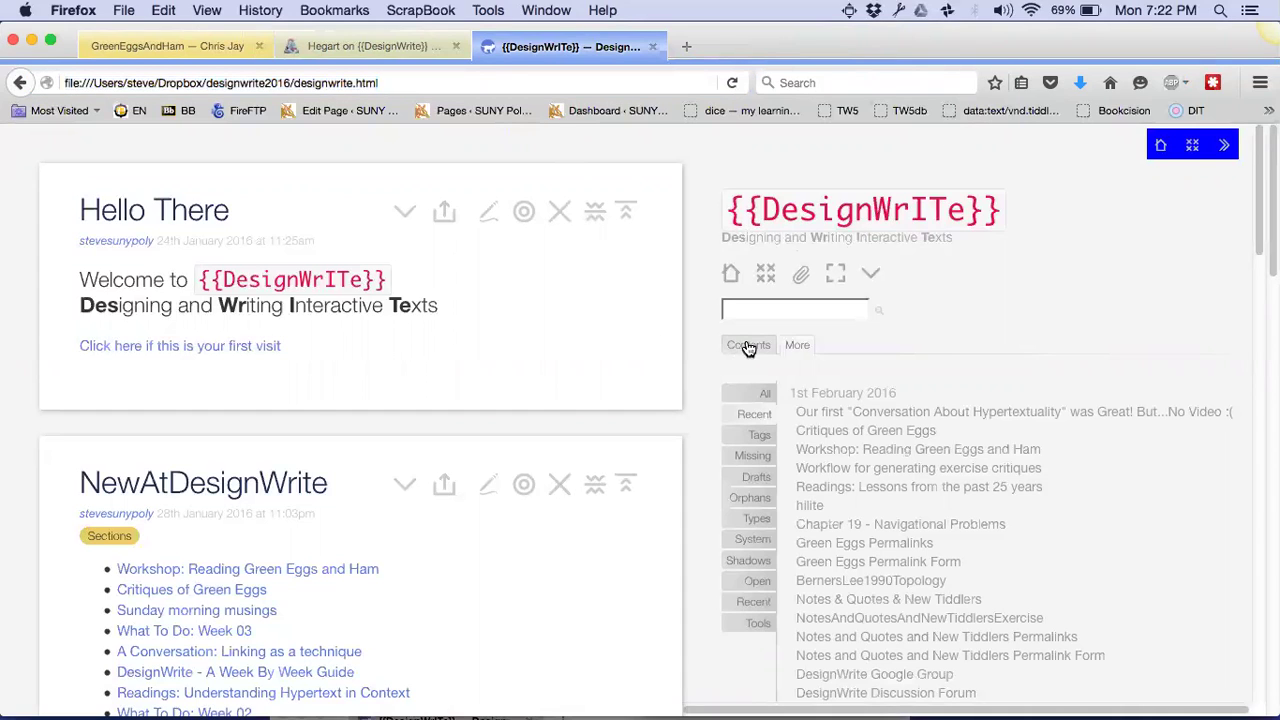
click(747, 345)
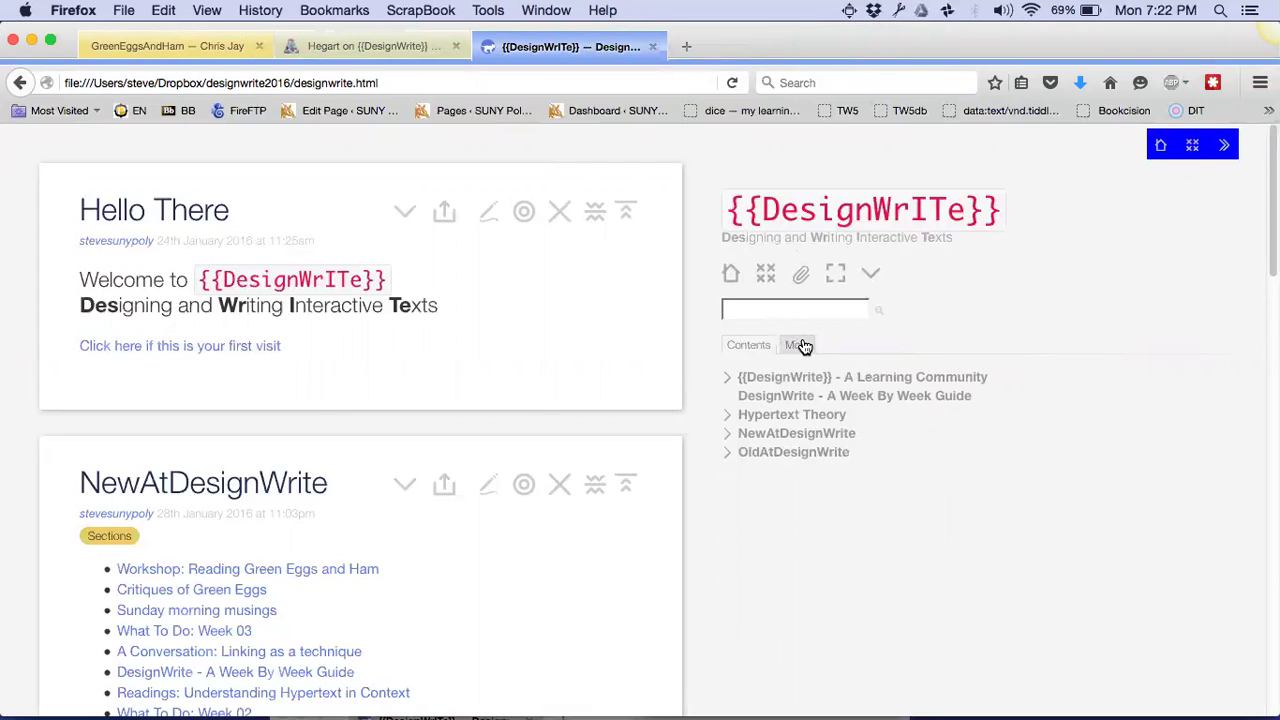
click(800, 345)
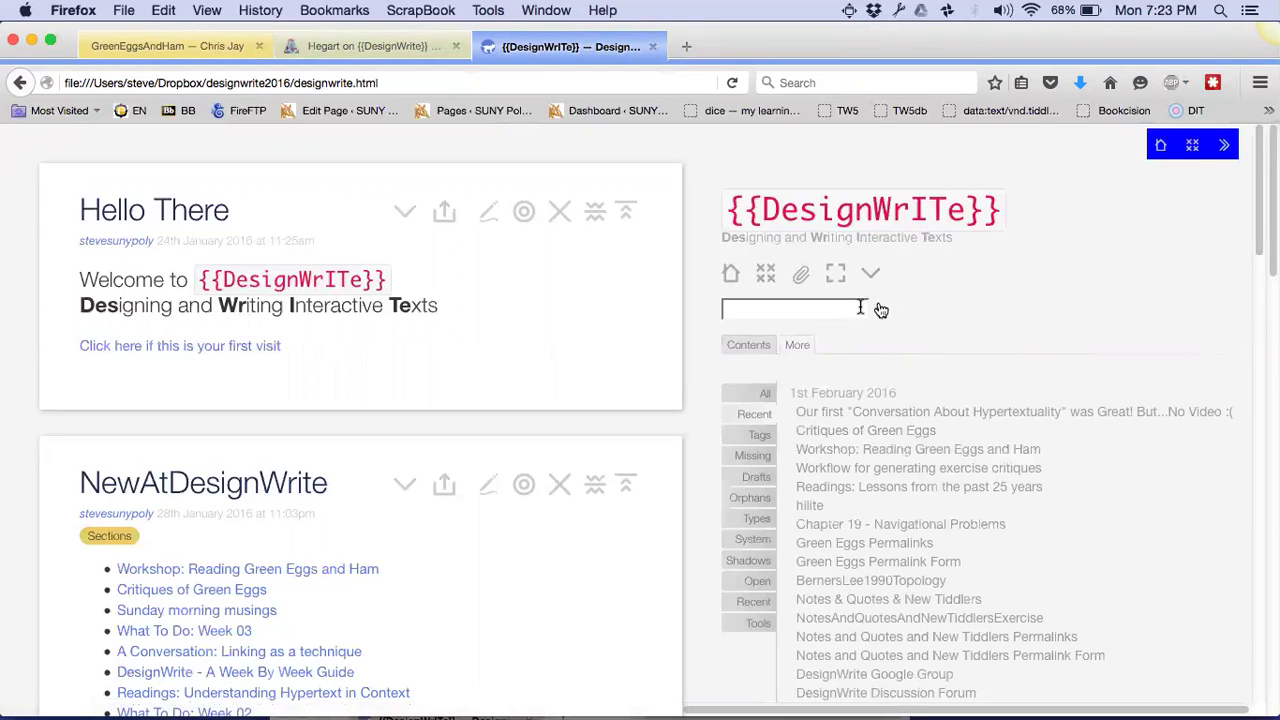
click(757, 345)
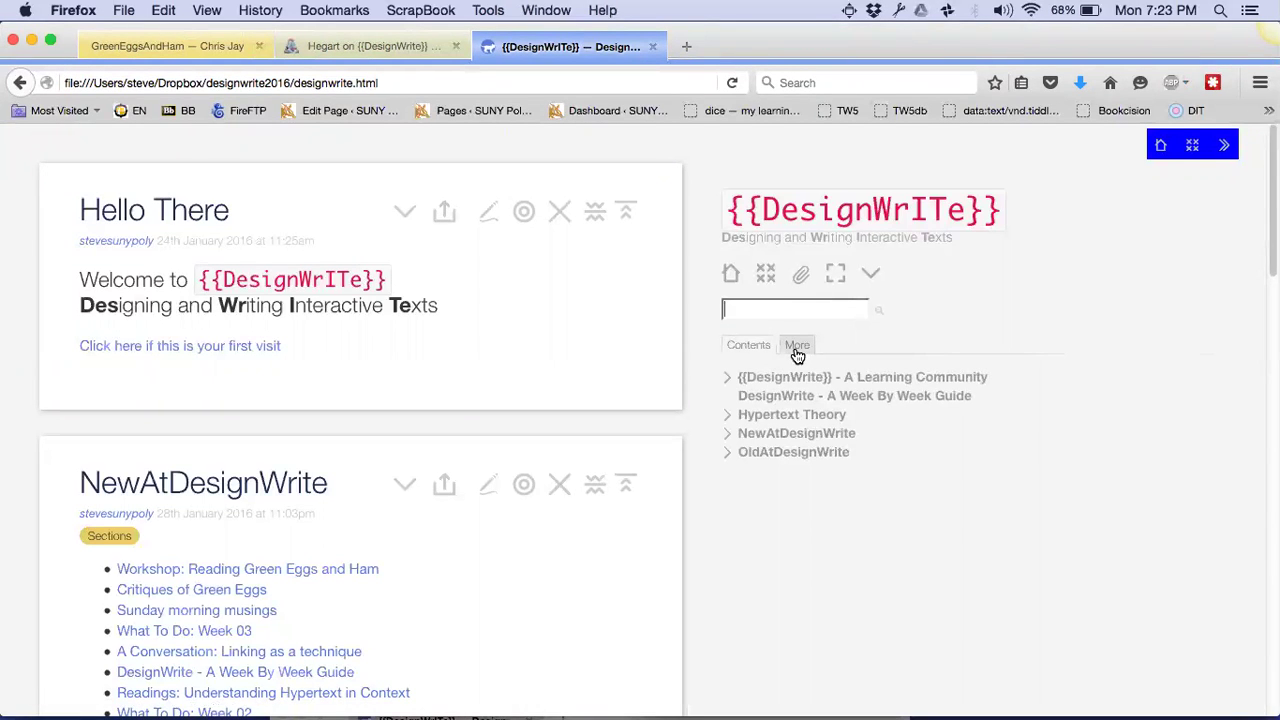
Show the System list under the sidebar's More tab and browse the system tiddlers
click(797, 346)
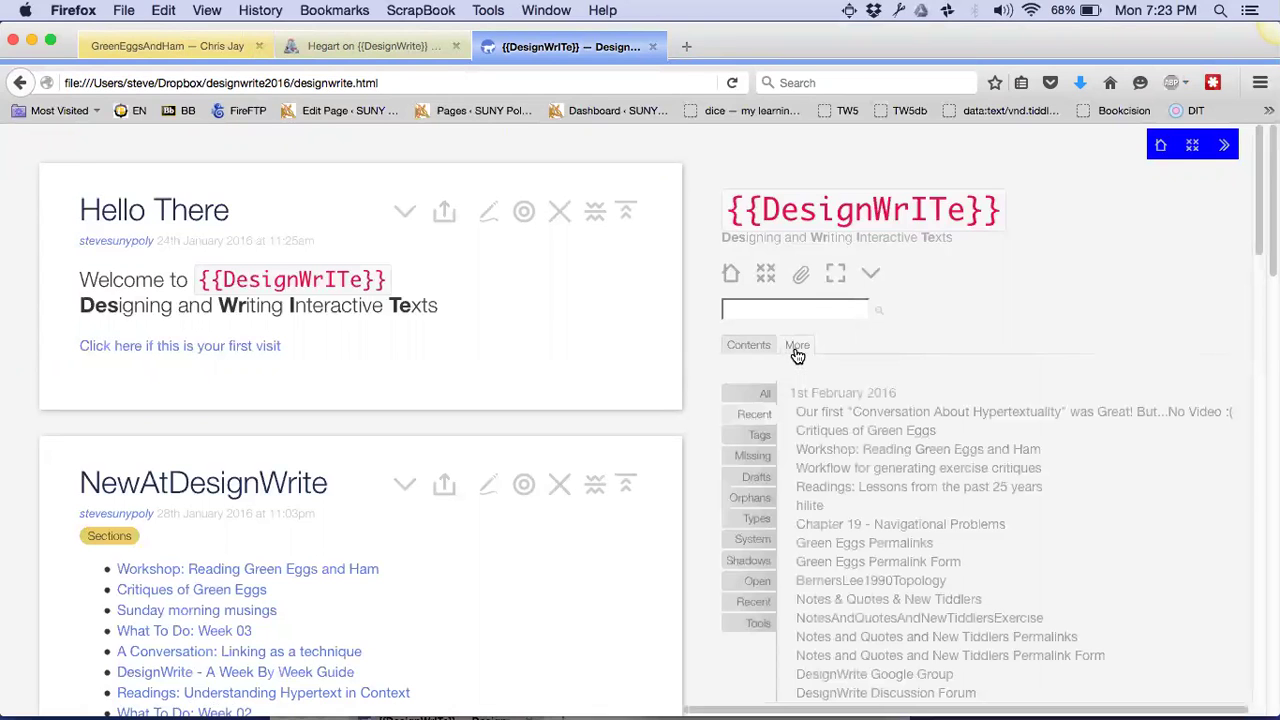
click(748, 540)
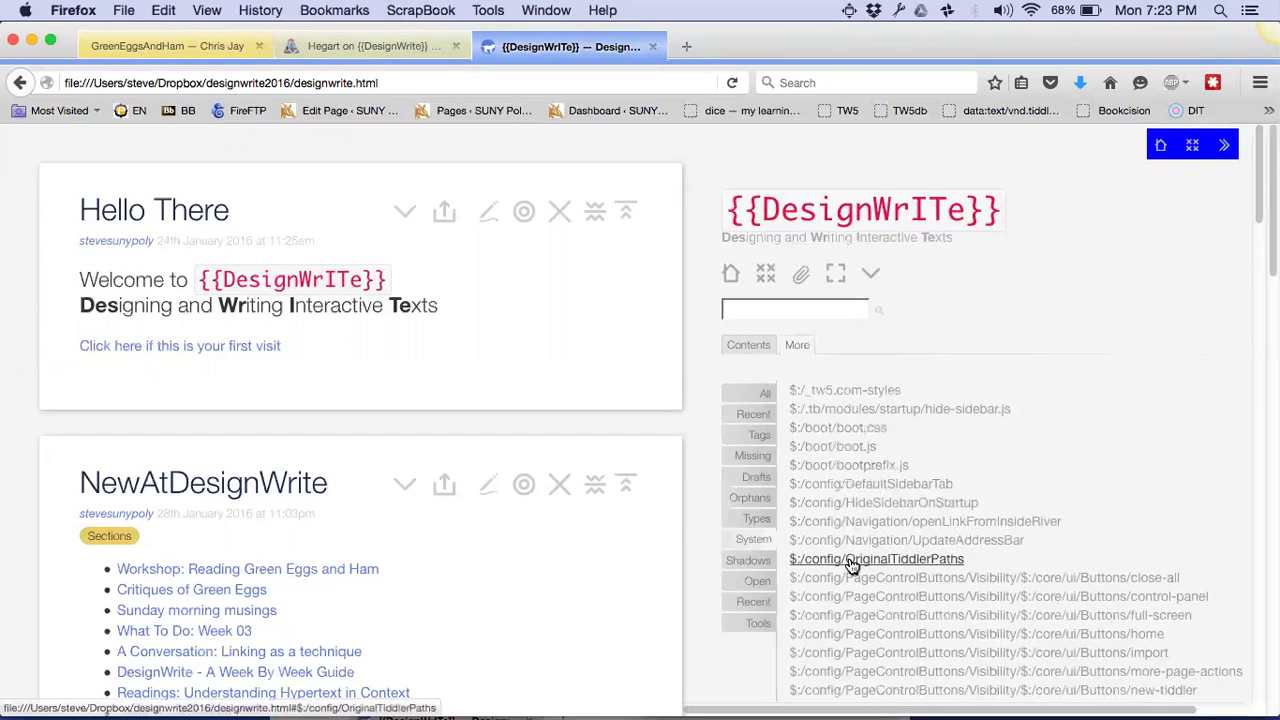
scroll(846, 557, down, 3)
scroll(851, 566, down, 9)
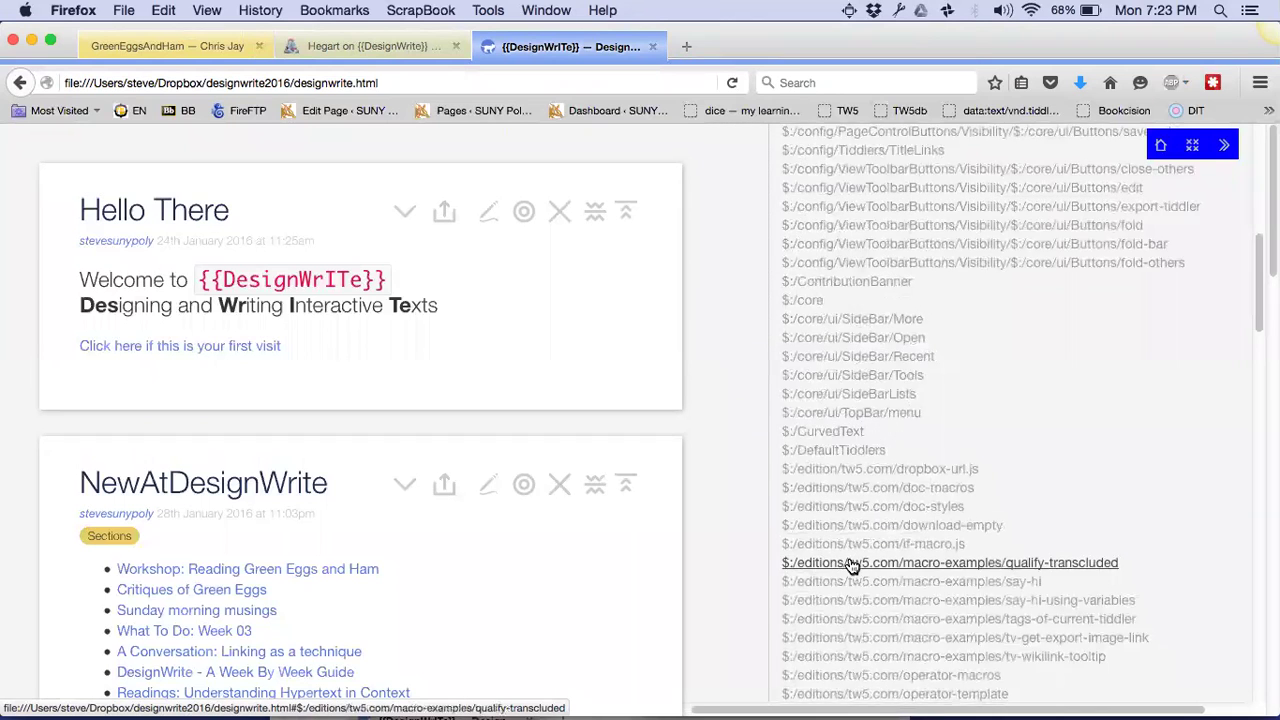
scroll(851, 566, up, 1)
scroll(851, 566, up, 1)
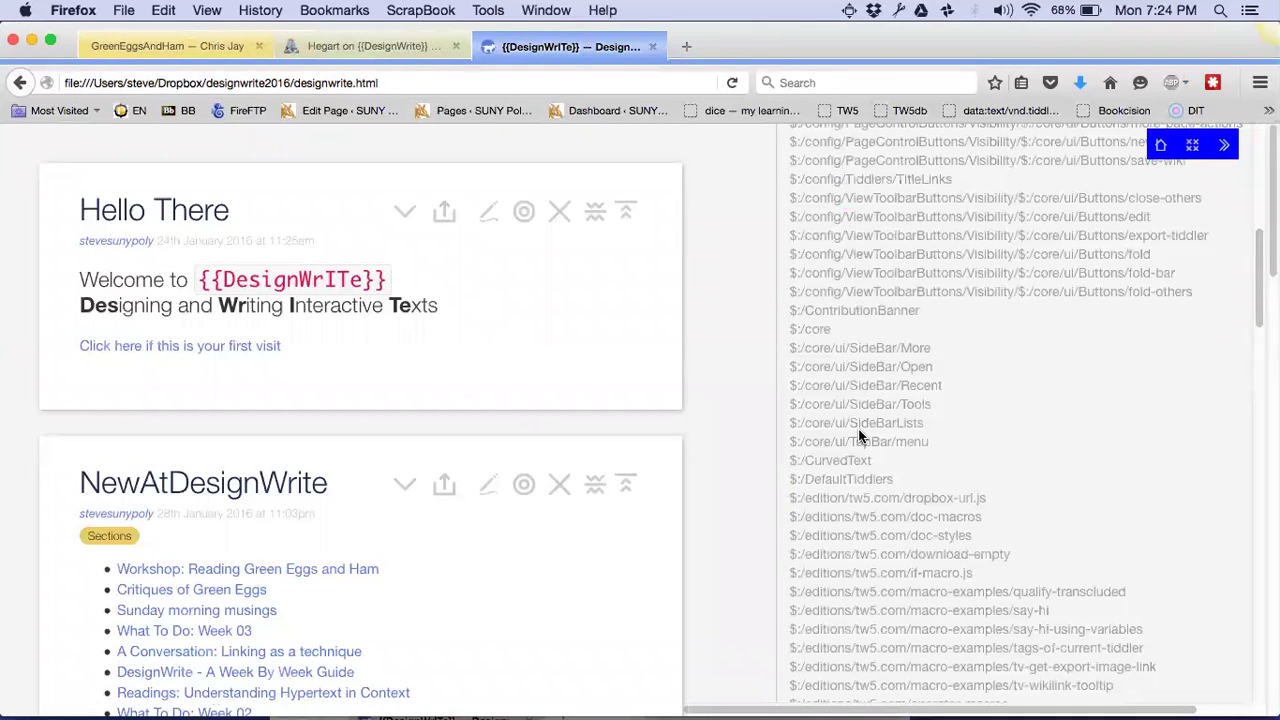
scroll(860, 435, up, 10)
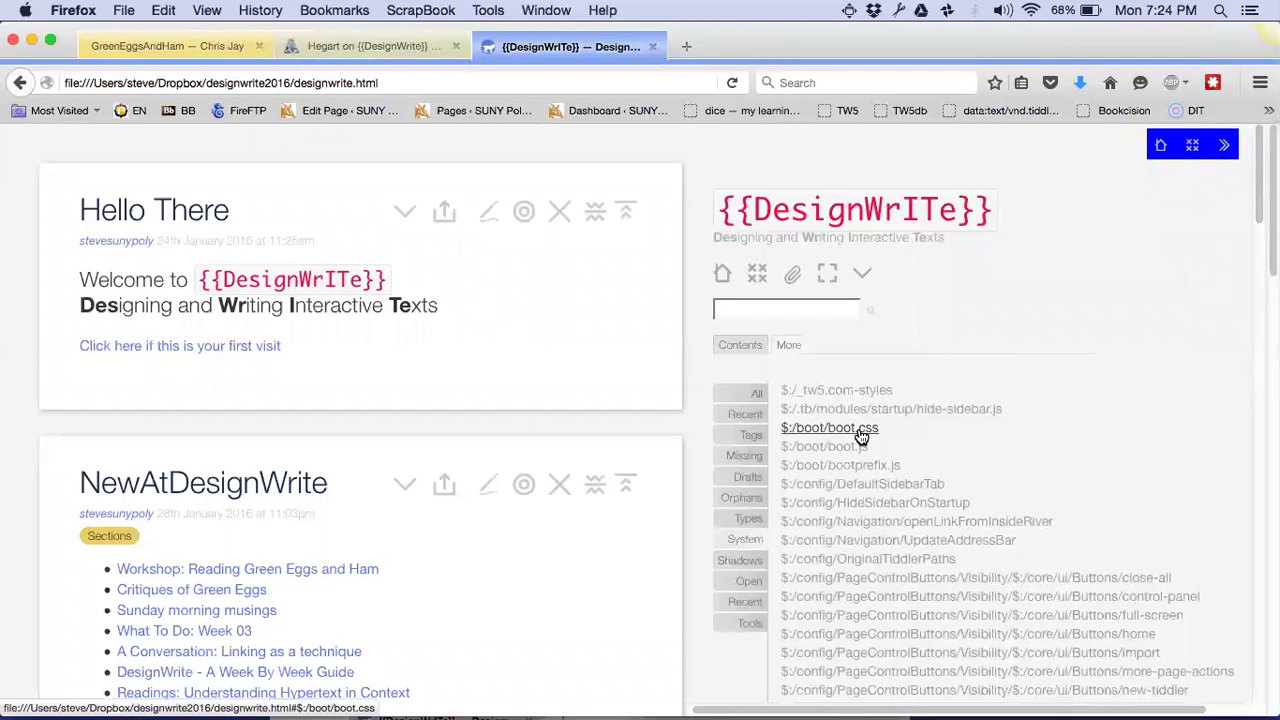
Enter the filter [tag[DesignWrite Spaces]] in Advanced Search's Filter tab
click(866, 280)
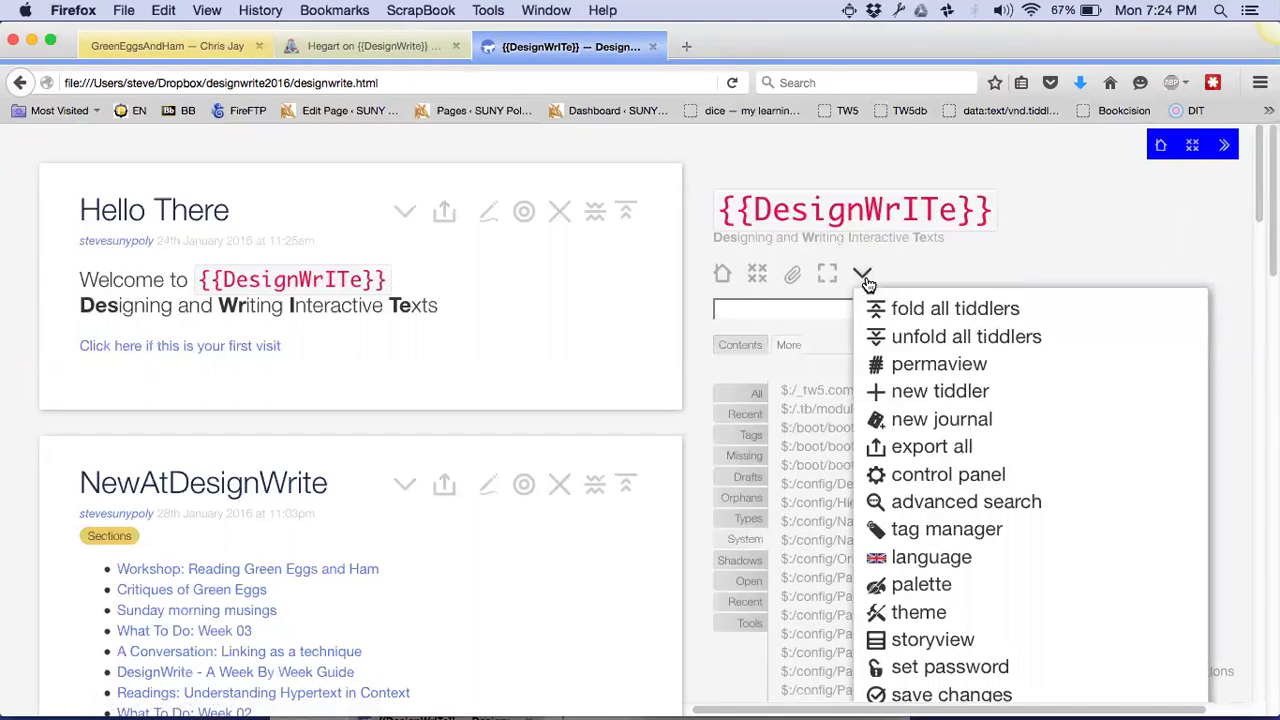
click(922, 262)
click(869, 314)
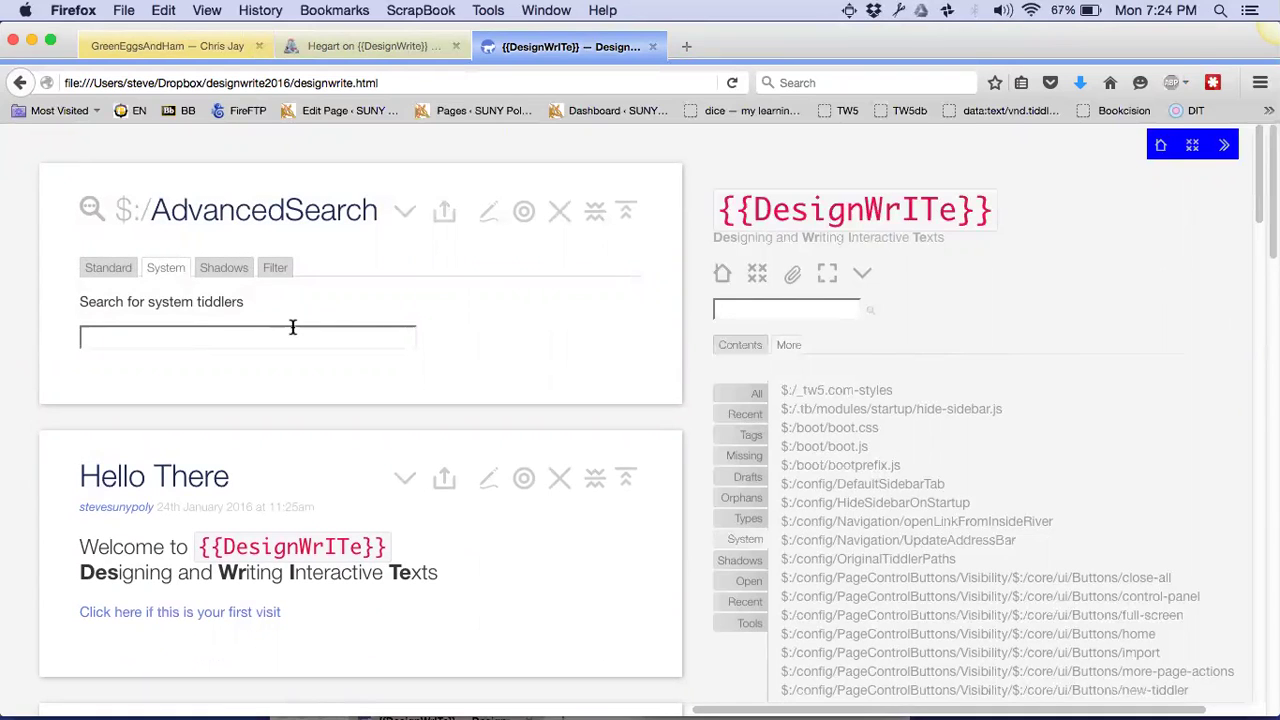
click(278, 270)
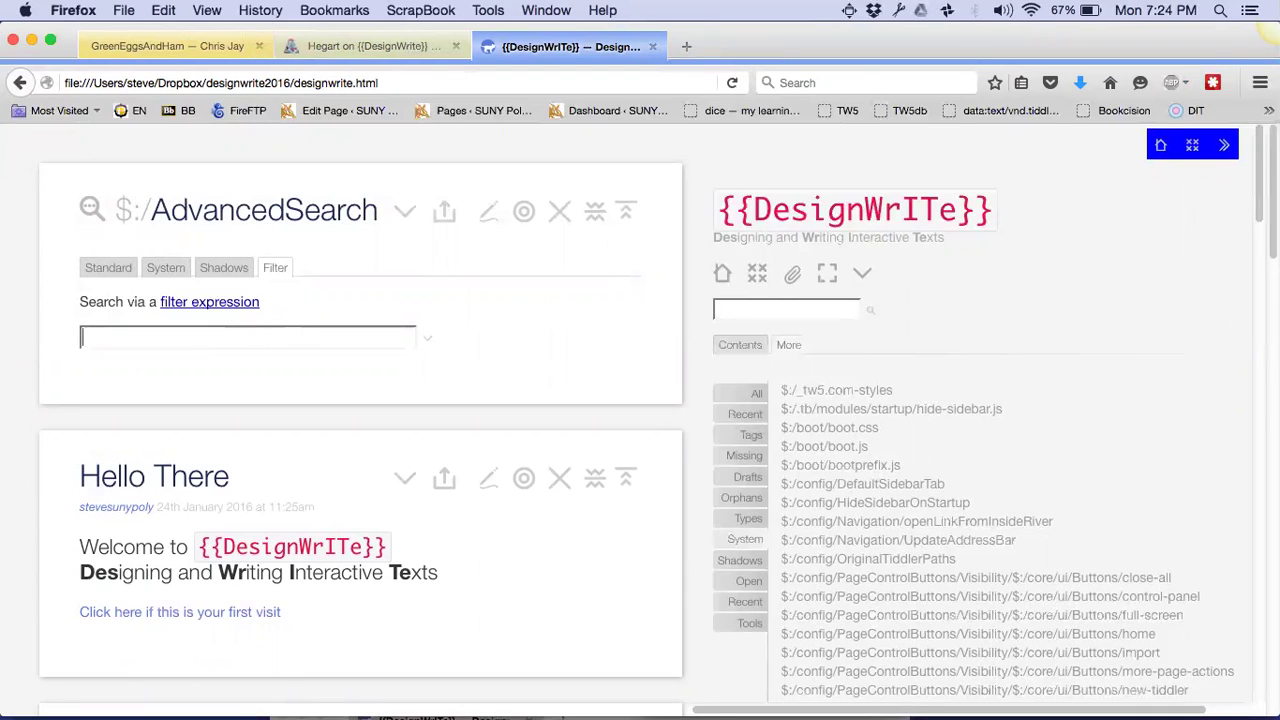
text([tag[)
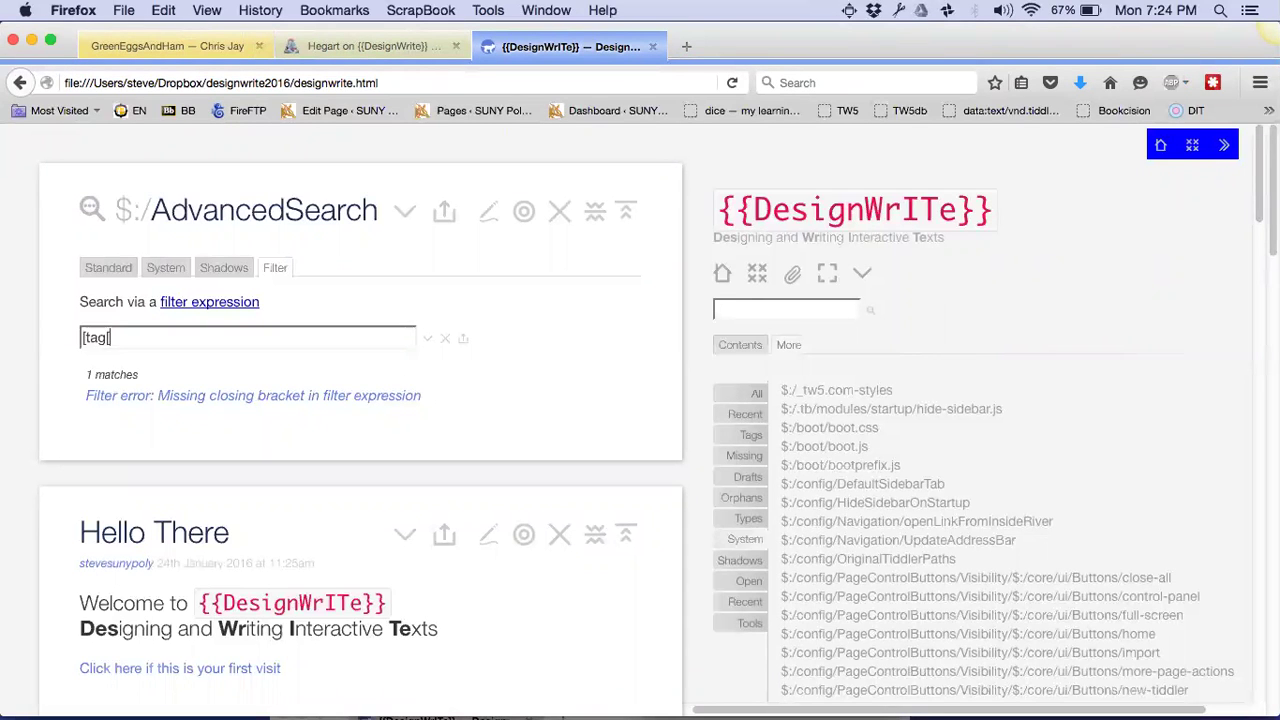
scroll(360, 400, down, 3)
scroll(360, 400, up, 2)
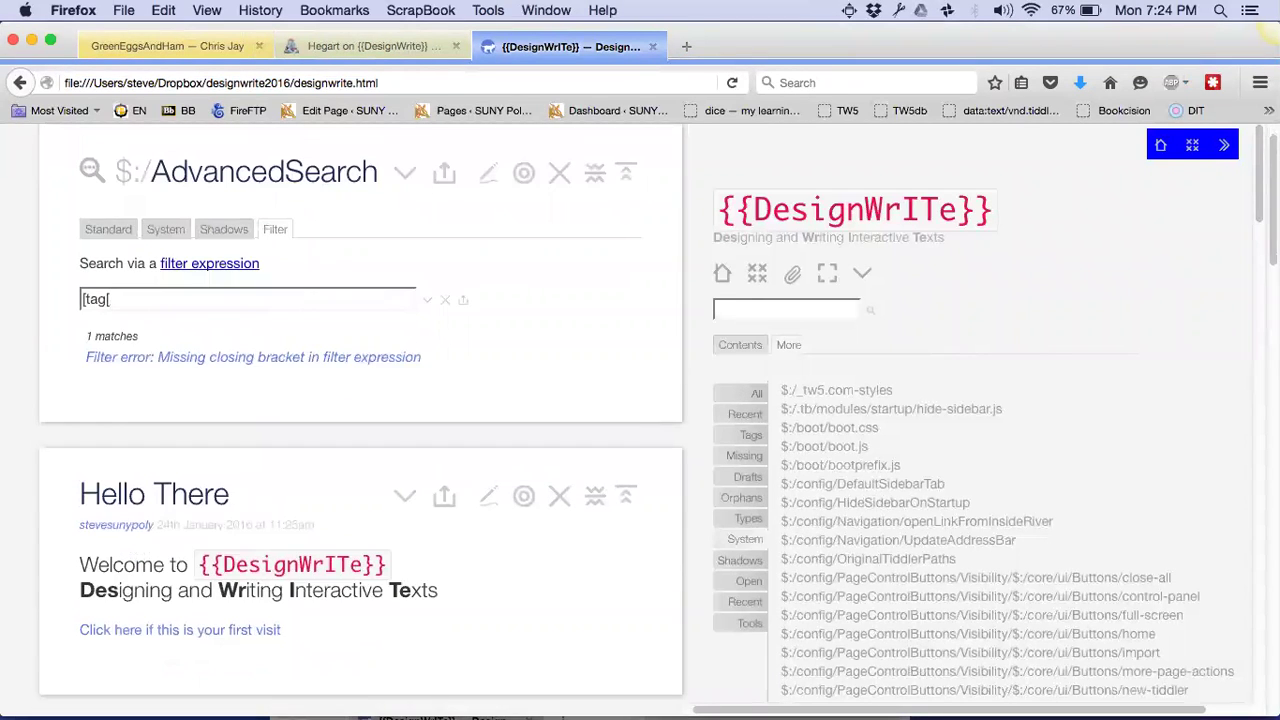
text(DesignWrite Spaces]])
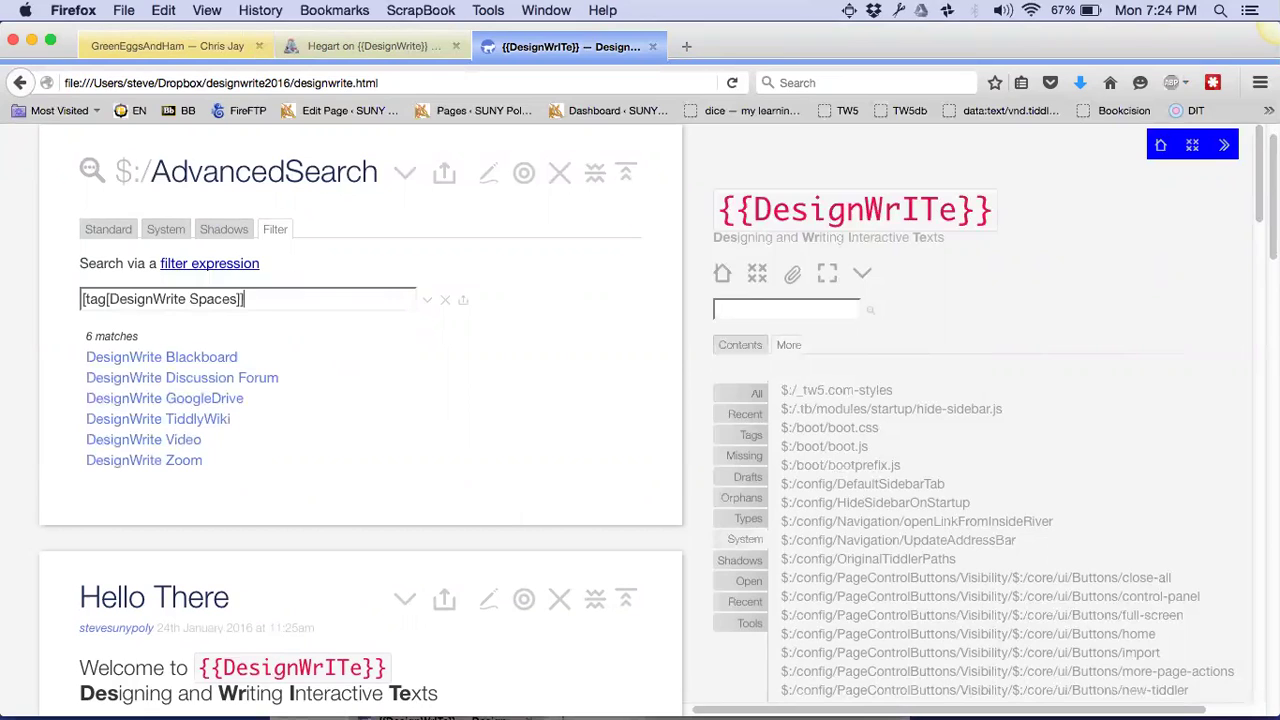
Extend the filter to [tag[DesignWrite Spaces]sort[created]] and select it for copying
triple_click(322, 298)
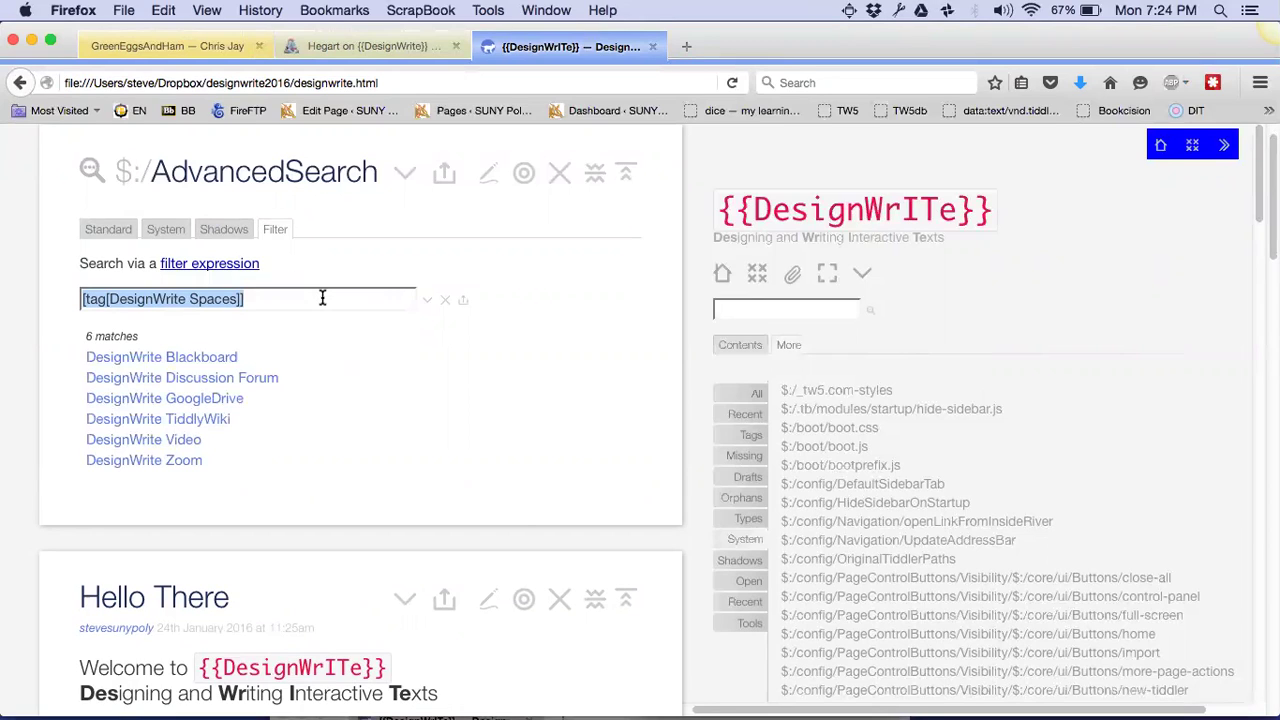
double_click(170, 299)
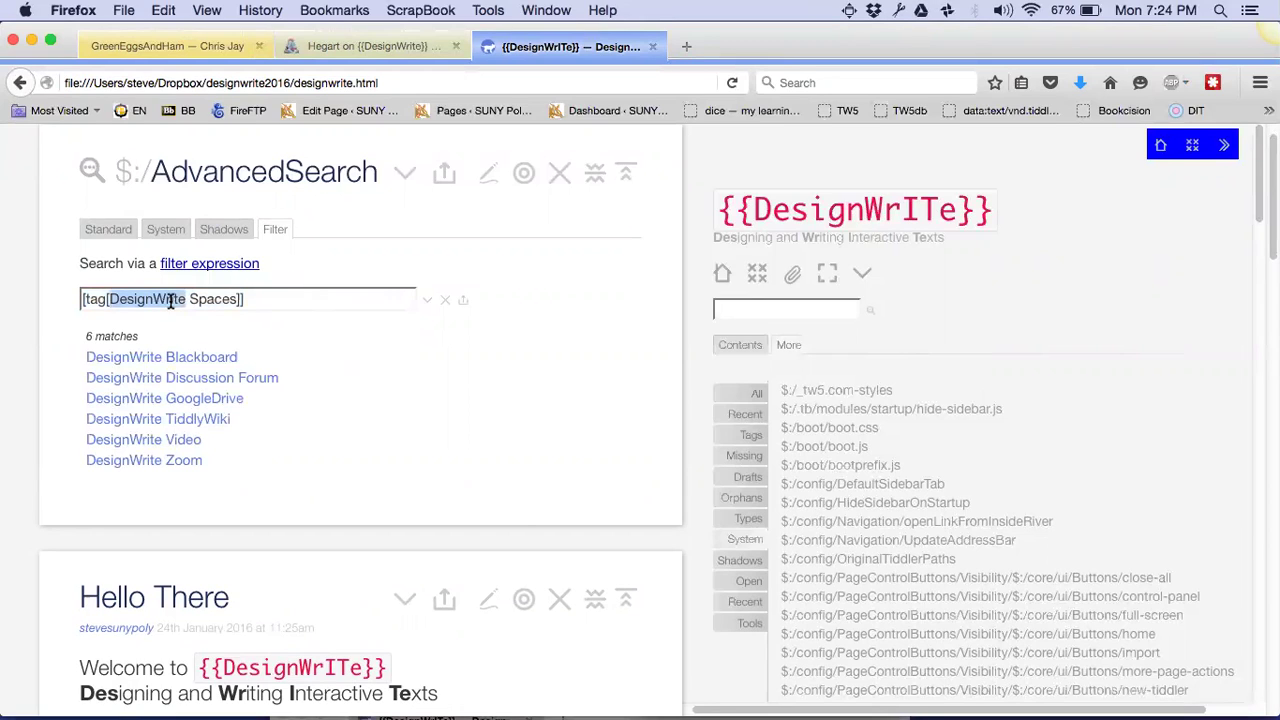
click(249, 299)
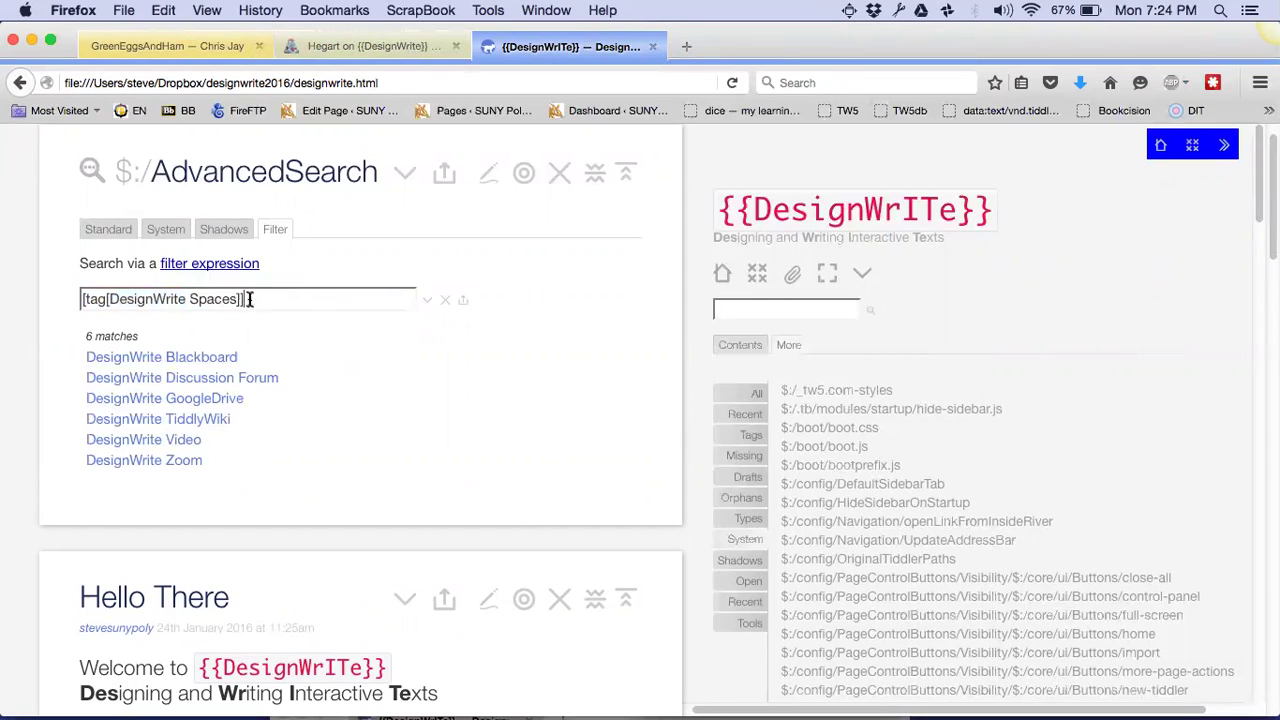
key(BackSpace)
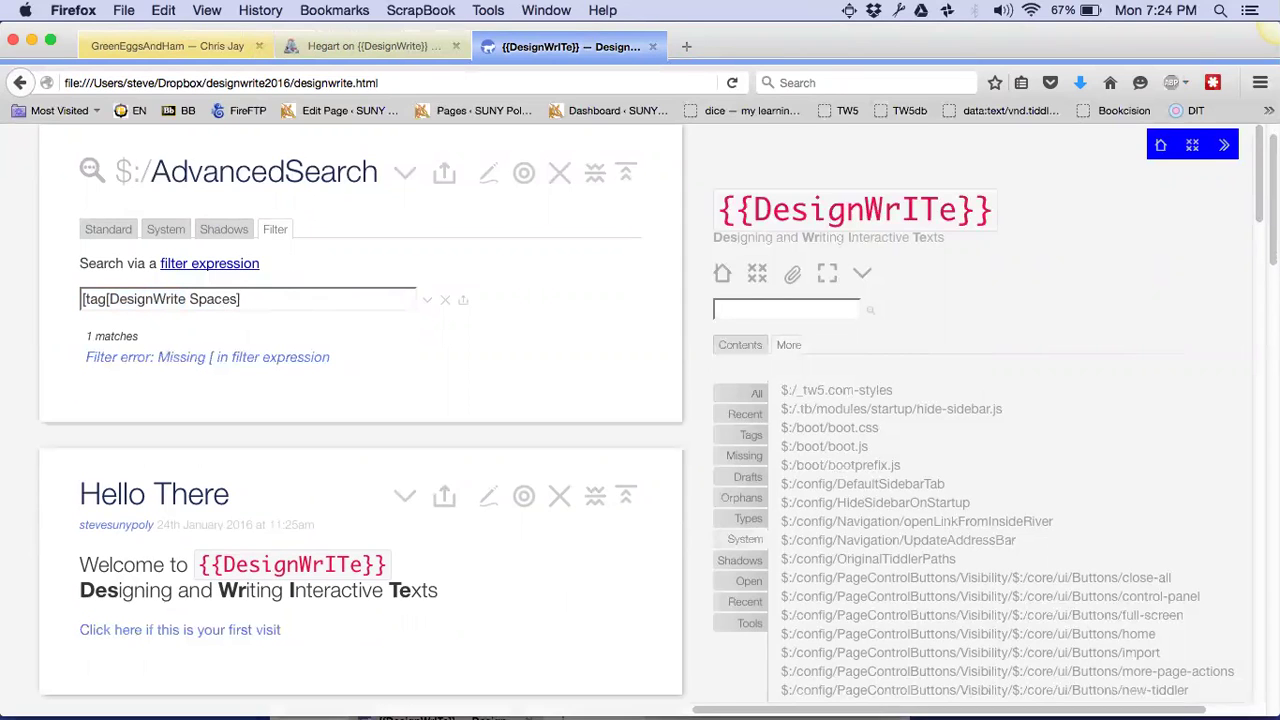
text(!sort[)
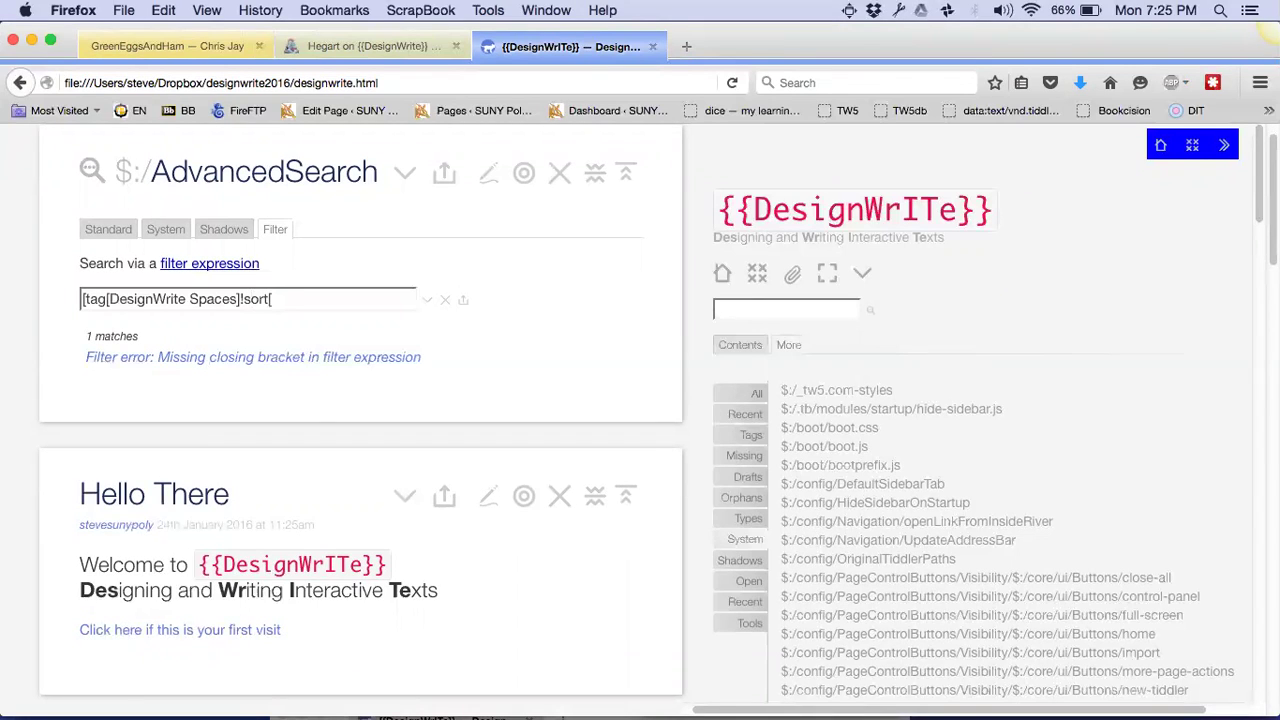
text(created]])
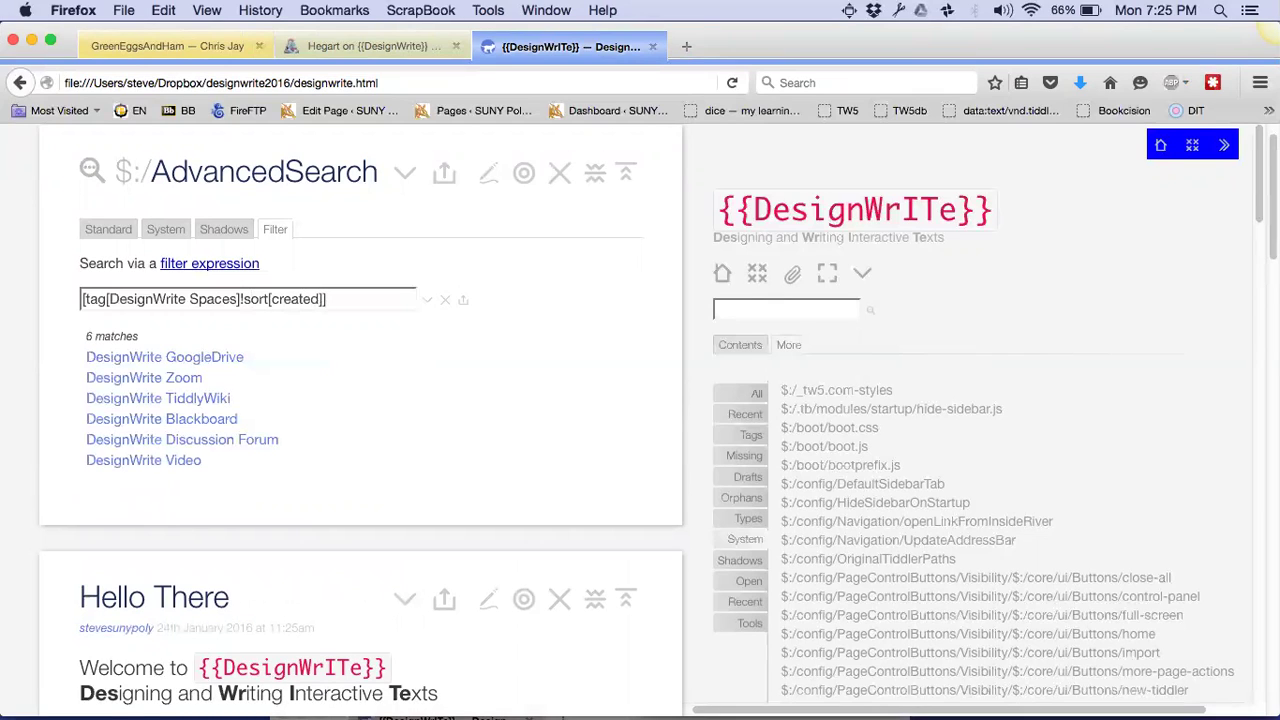
click(245, 300)
key(BackSpace)
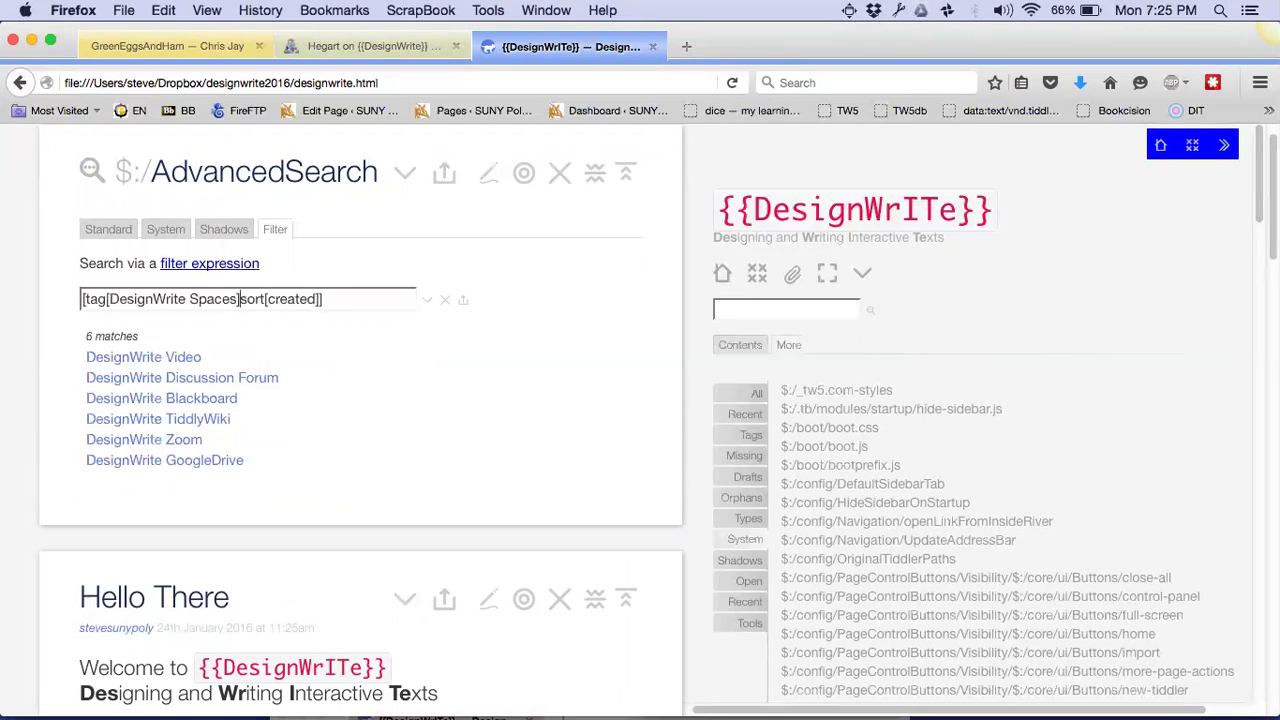
click(355, 297)
triple_click(355, 297)
key(cmd+c)
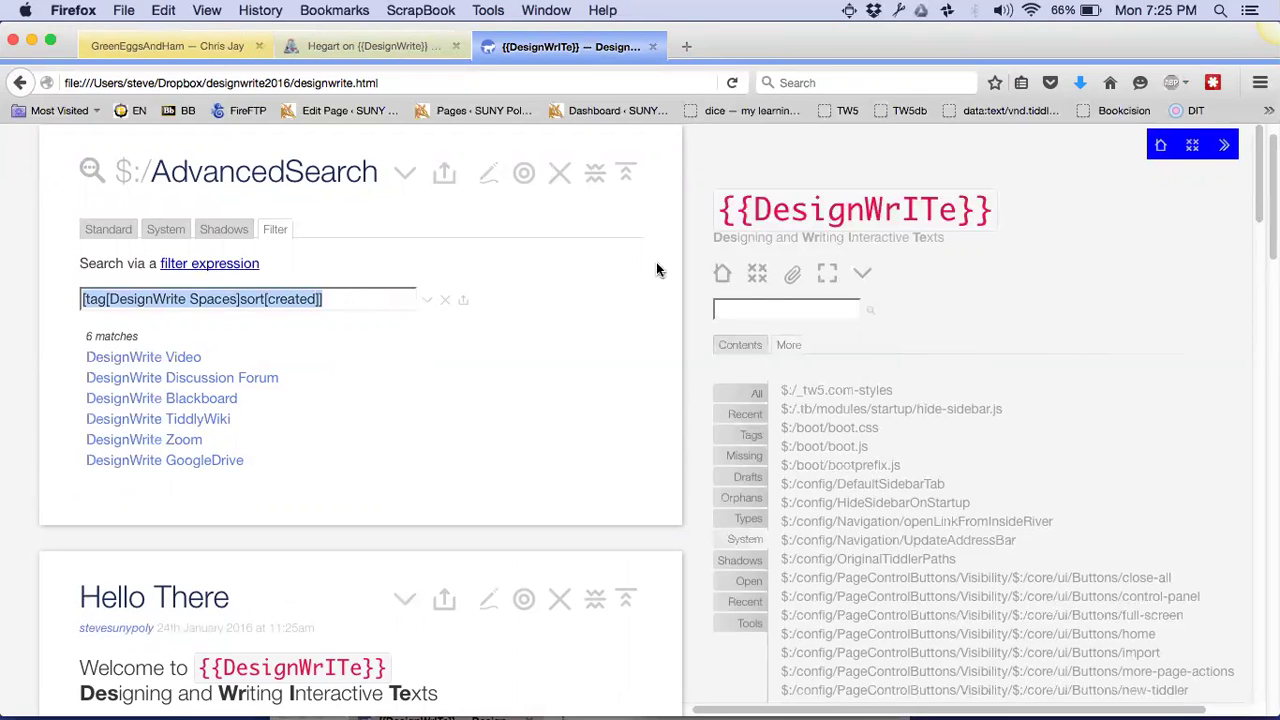
click(862, 273)
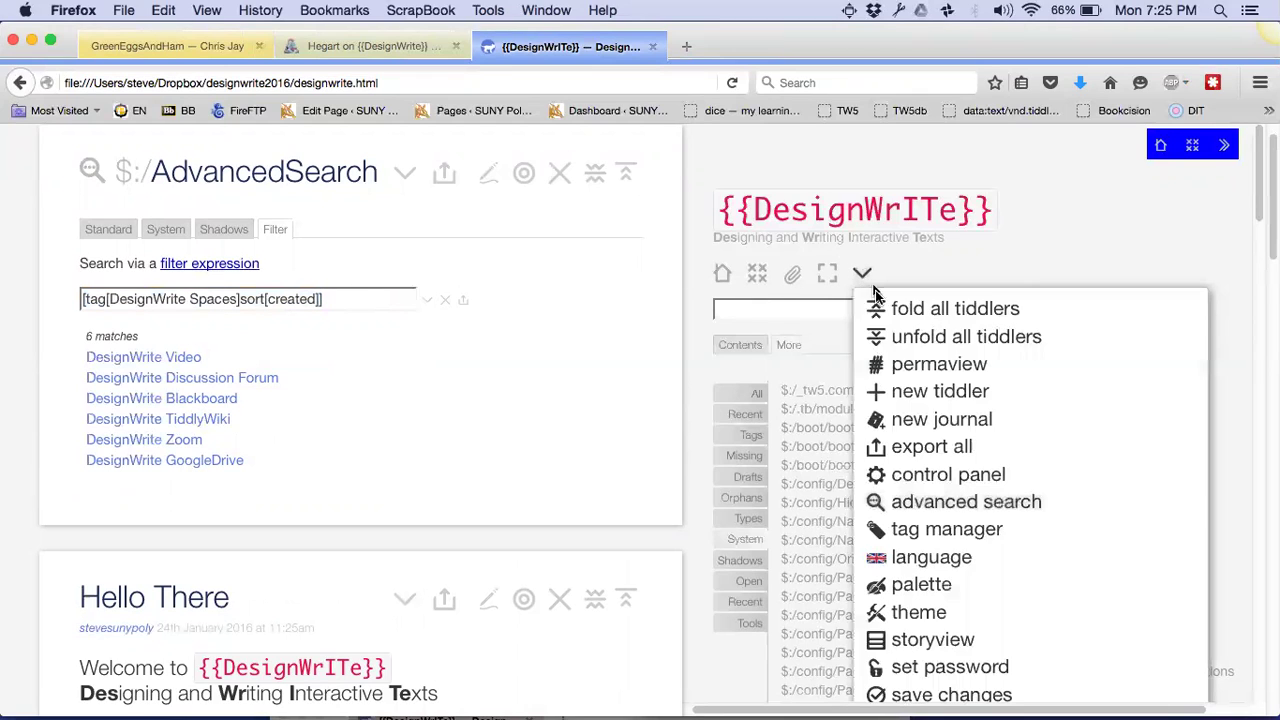
Create a new tiddler and paste the copied filter into its body
click(890, 398)
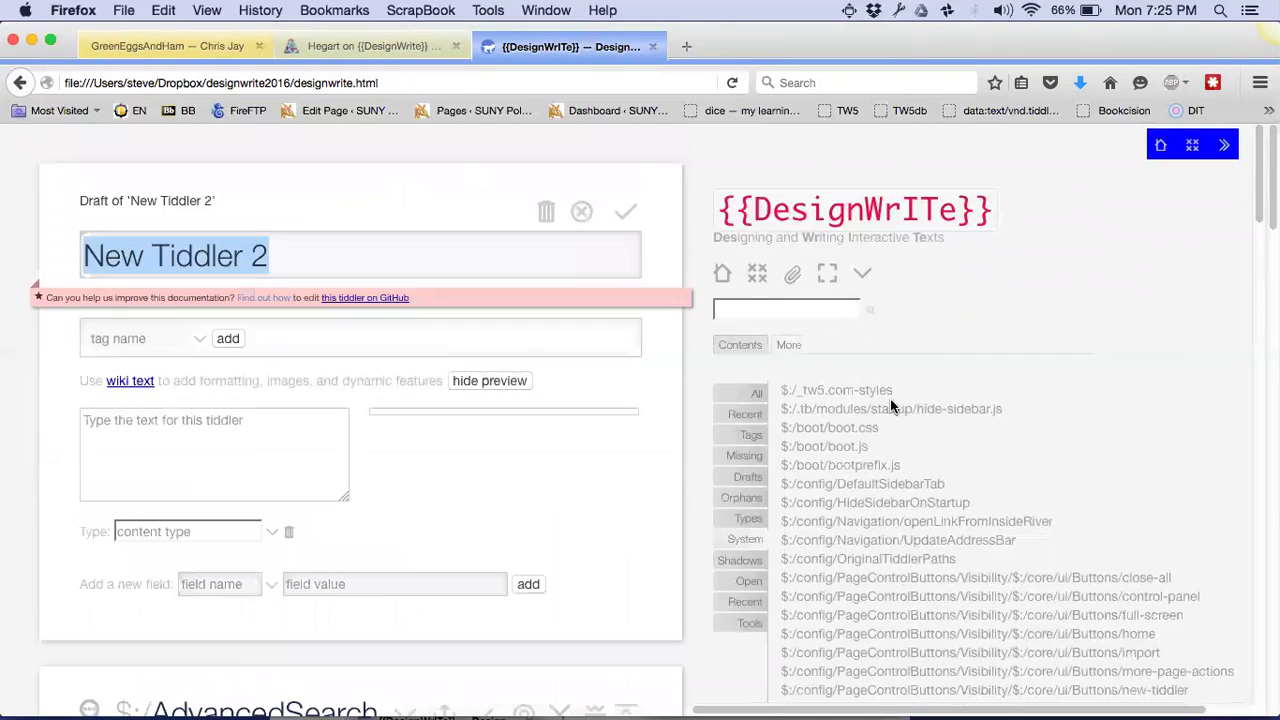
click(174, 421)
key(cmd+v)
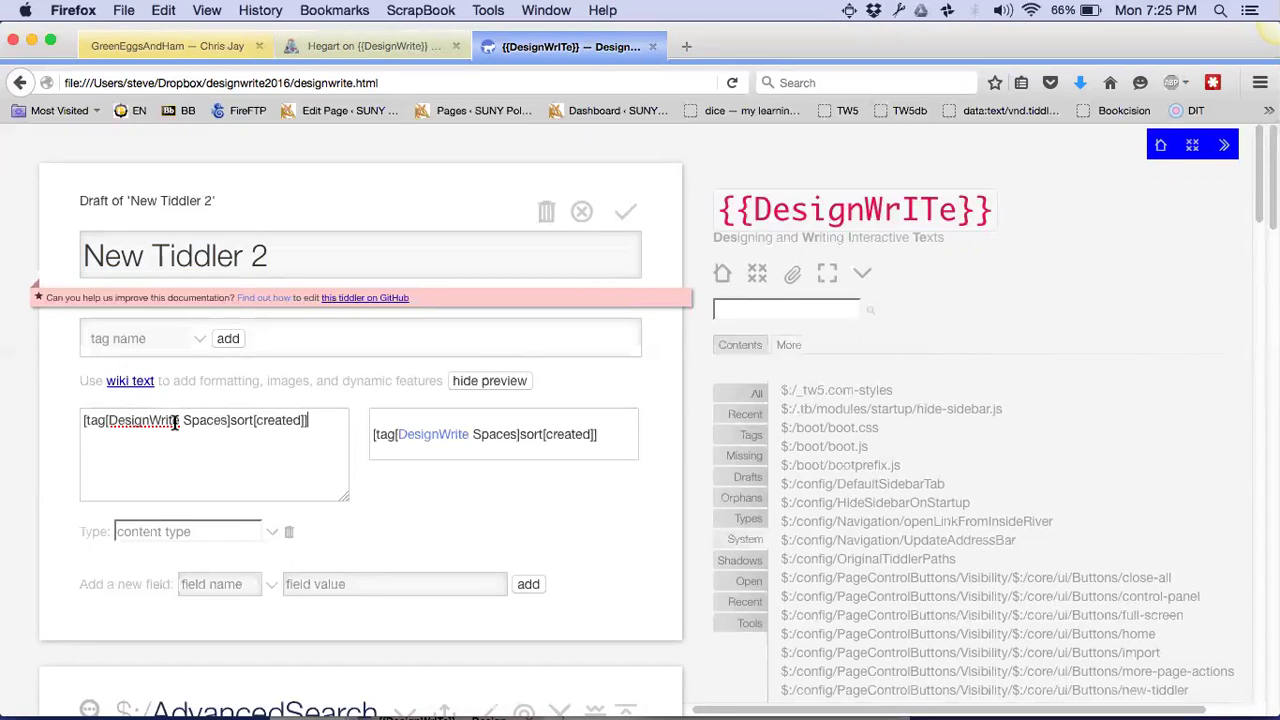
text(>>)
Wrap the filter as <<list-links filter:"…">> so the preview lists six DesignWrite links
click(83, 420)
text(<<list-lin)
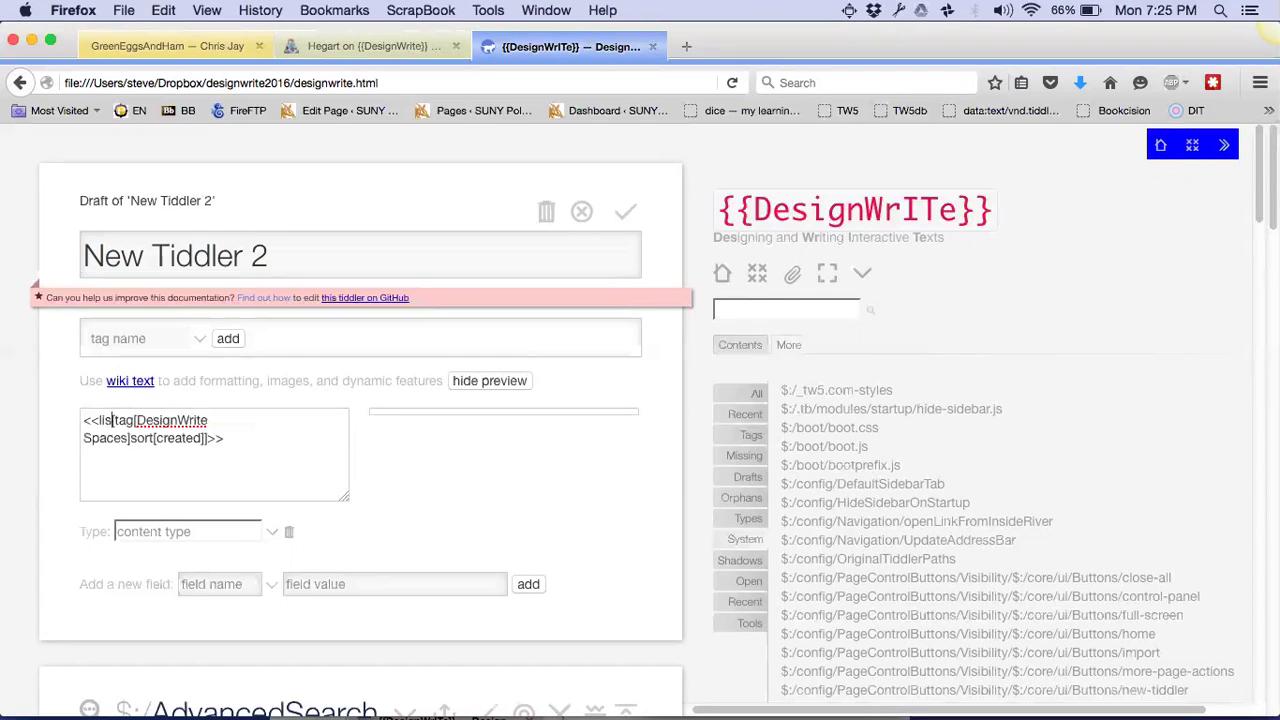
text(ks filter=)
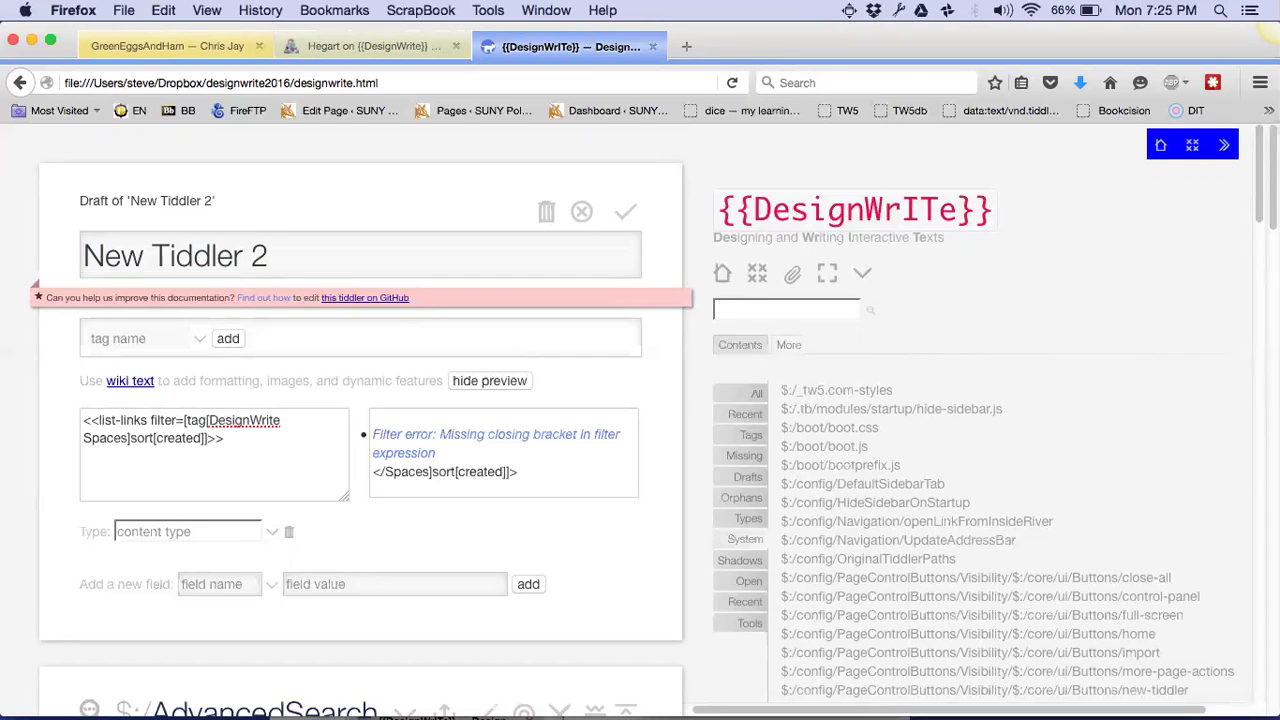
text(")
click(200, 445)
click(208, 440)
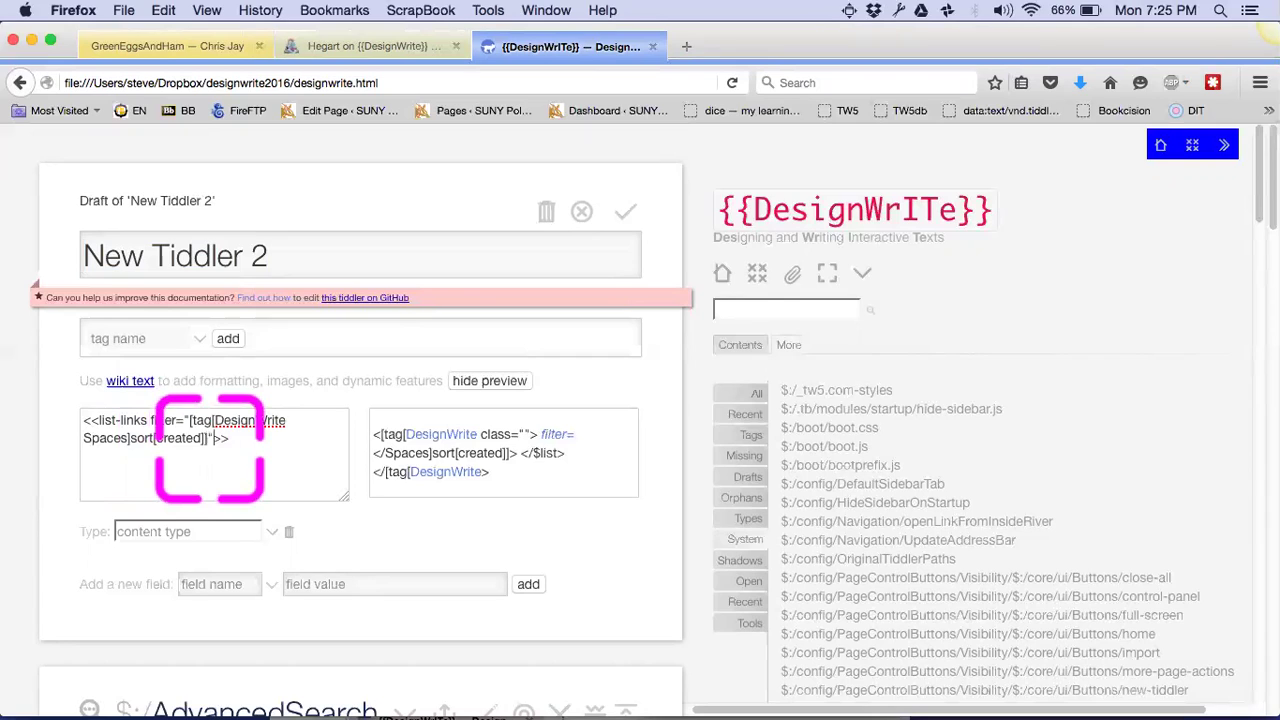
text(")
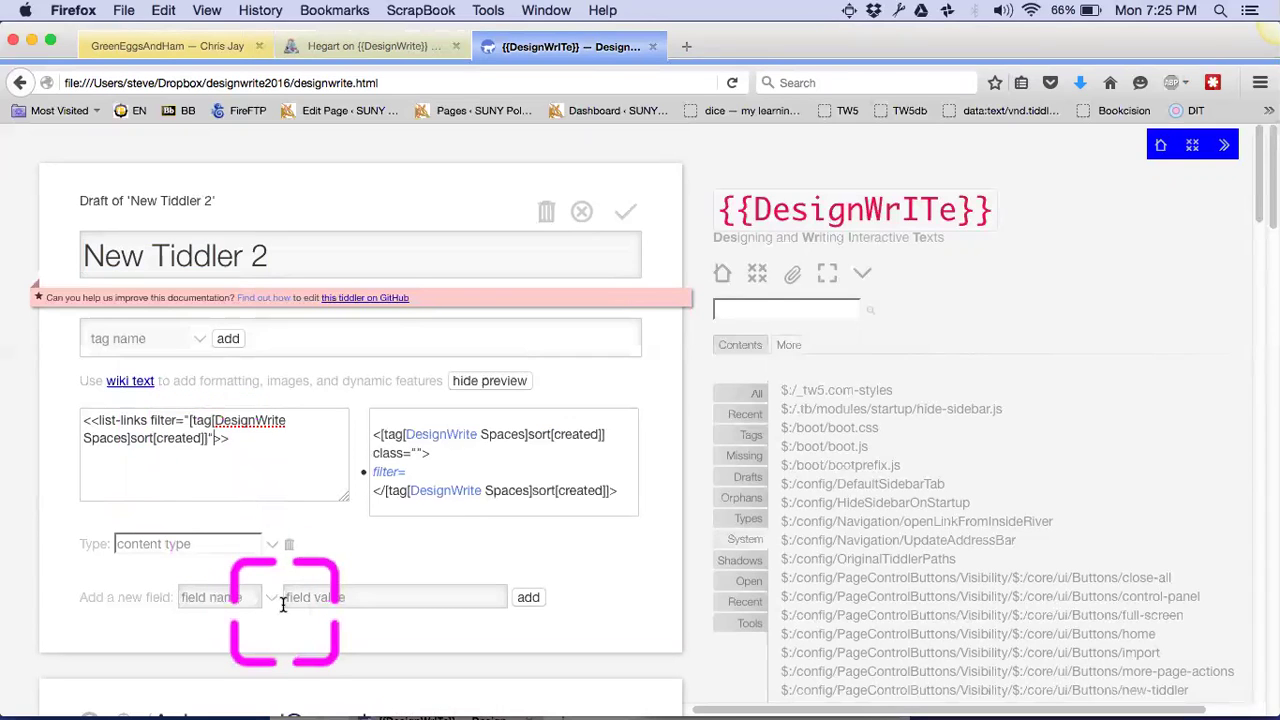
click(187, 423)
key(BackSpace)
key(BackSpace)
text(:")
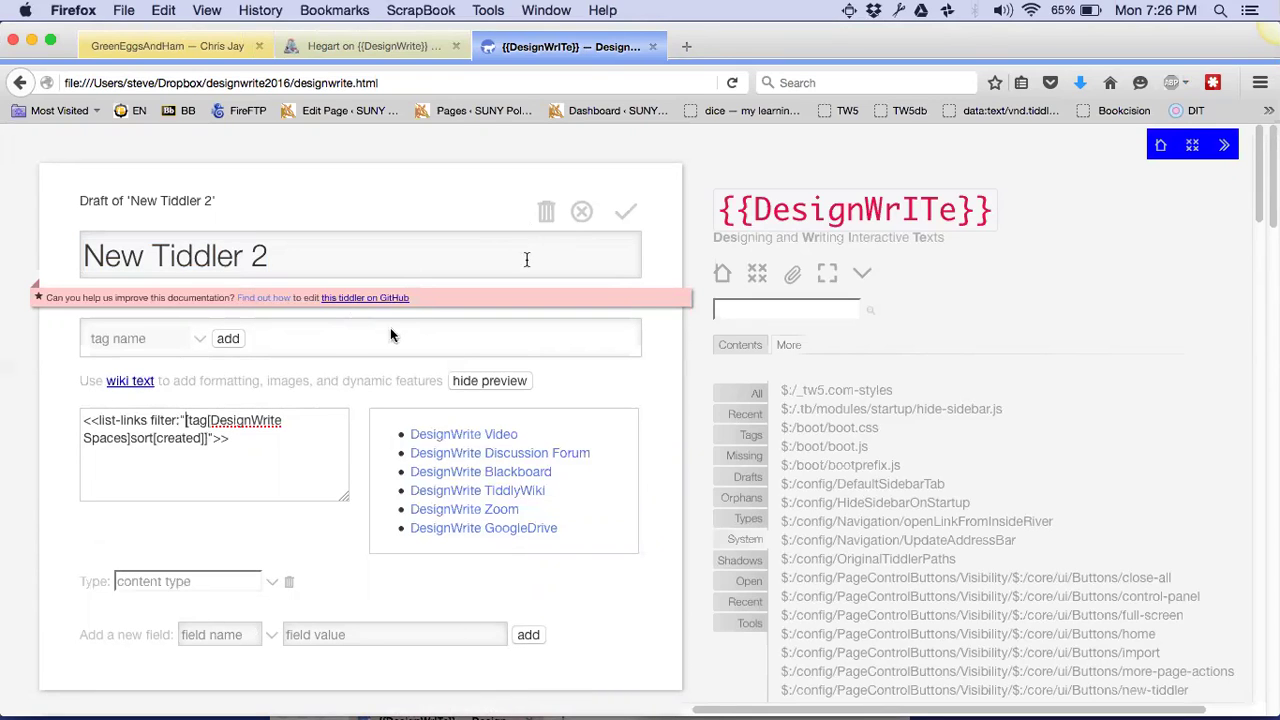
drag(186, 420, 209, 438)
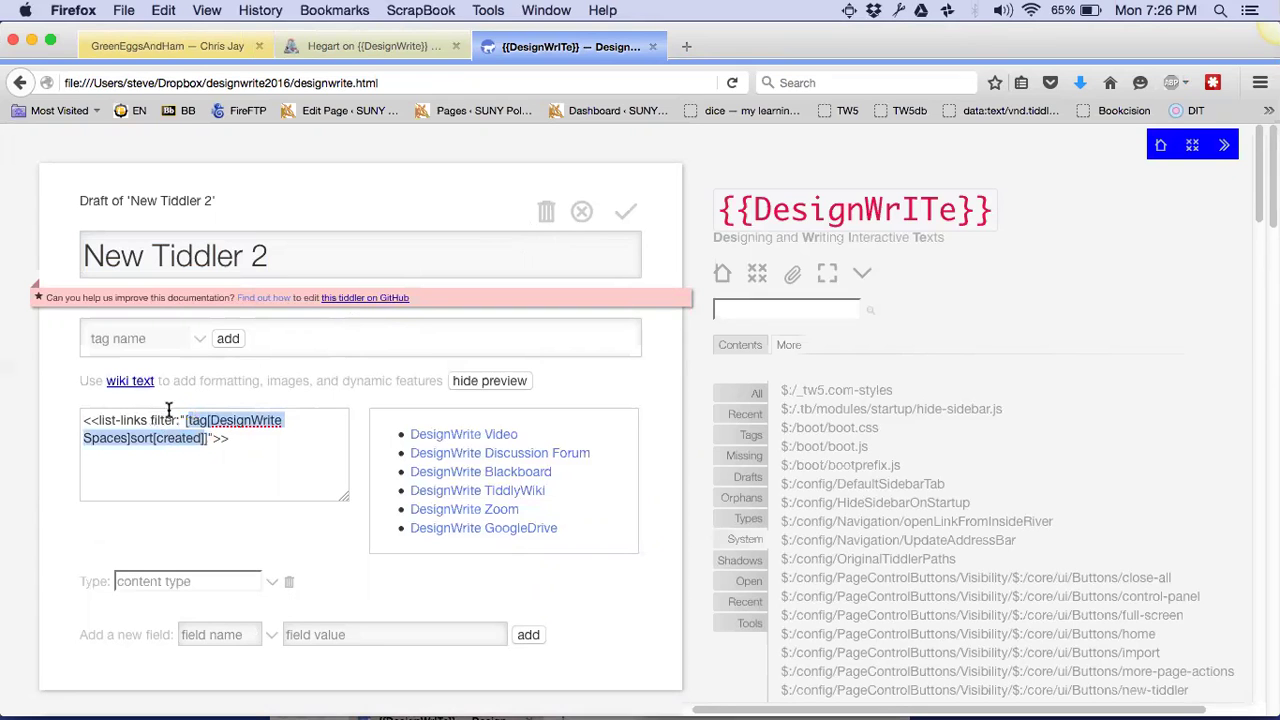
Discard the New Tiddler 2 draft and run an Advanced Search for core
click(581, 215)
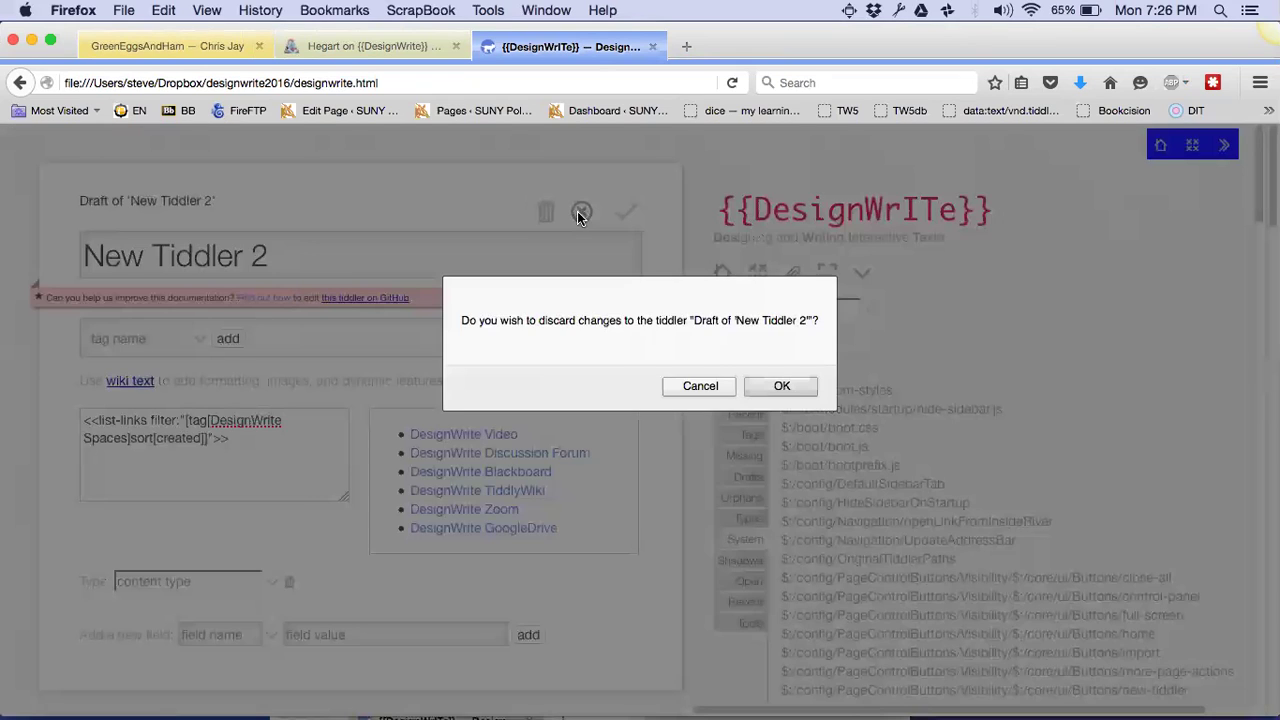
click(777, 385)
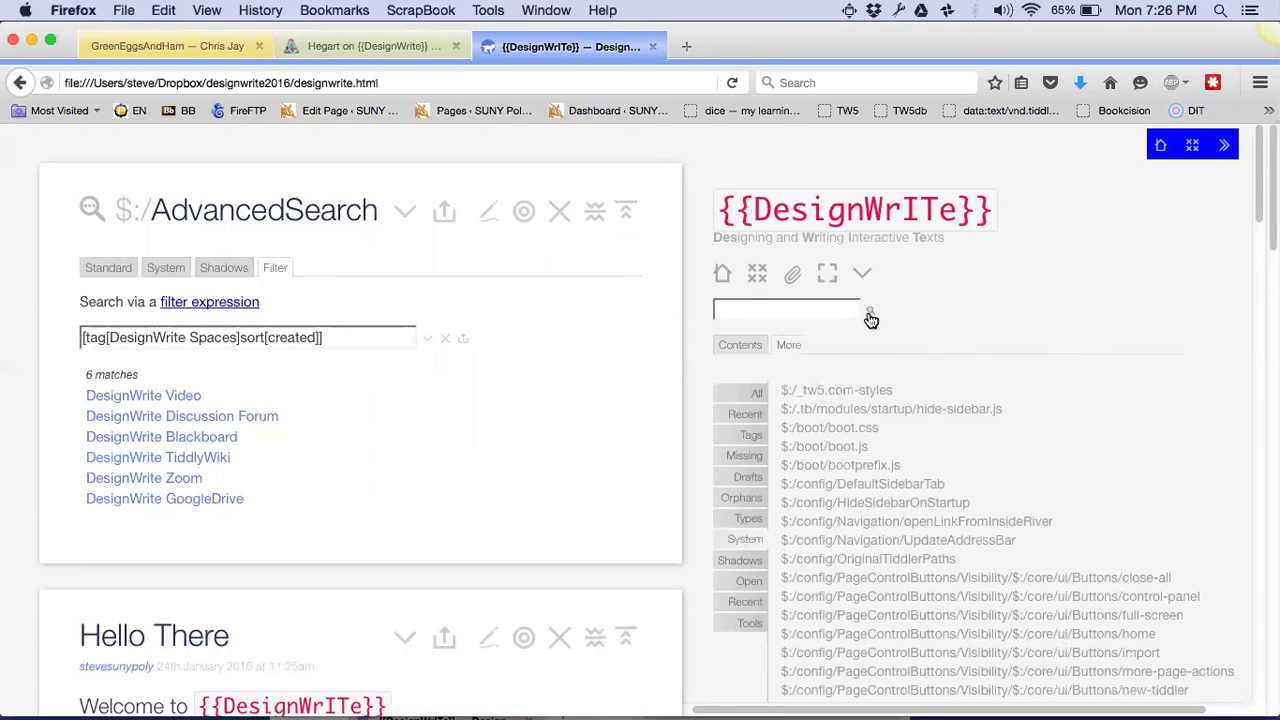
click(226, 272)
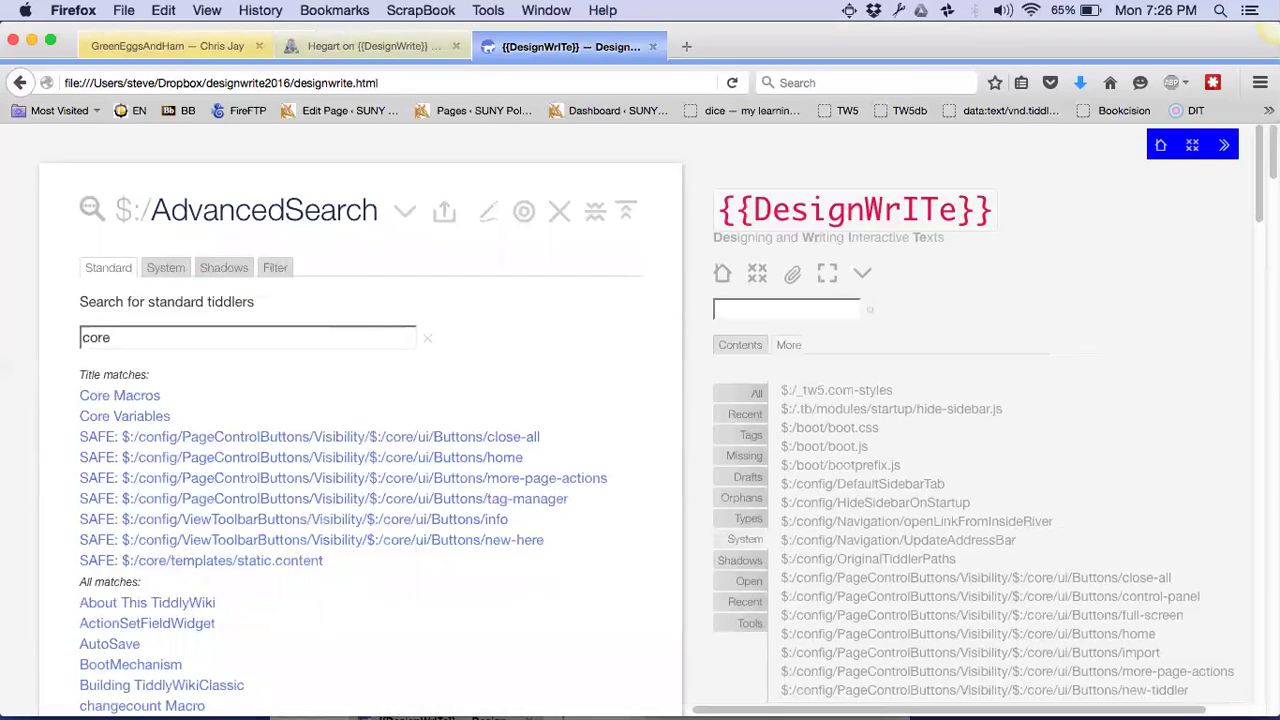
text(/save)
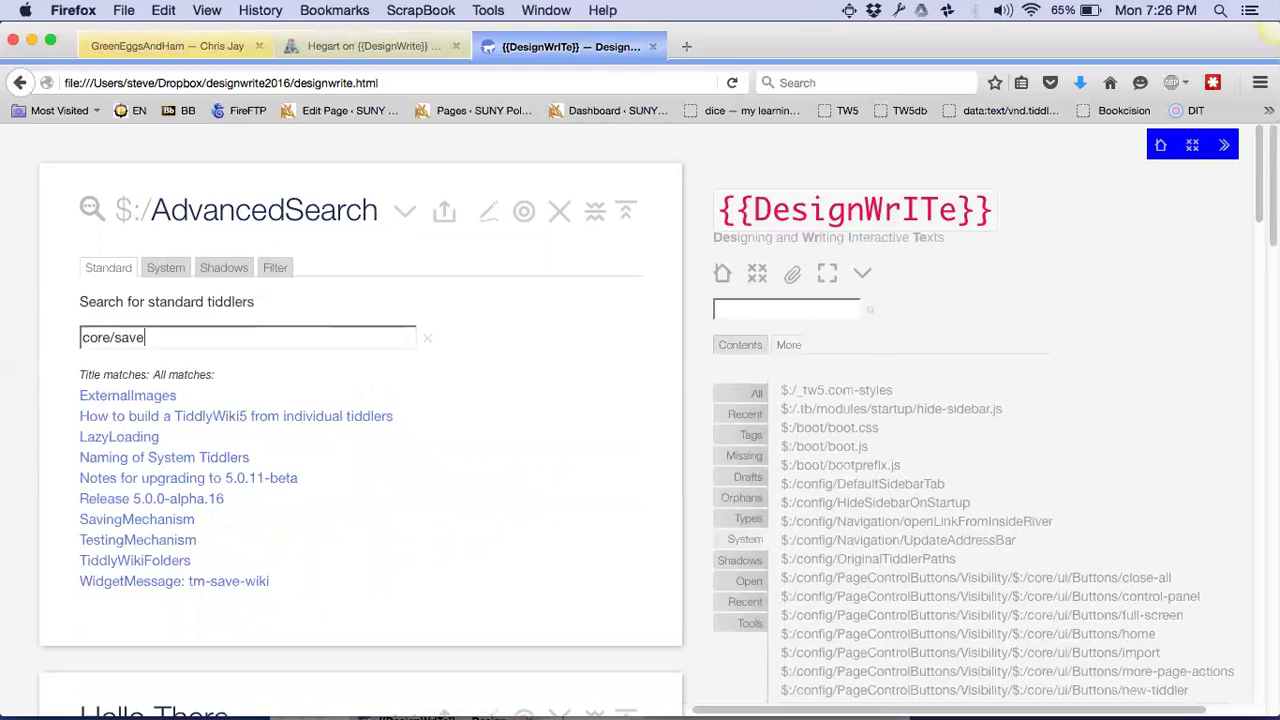
text(/all)
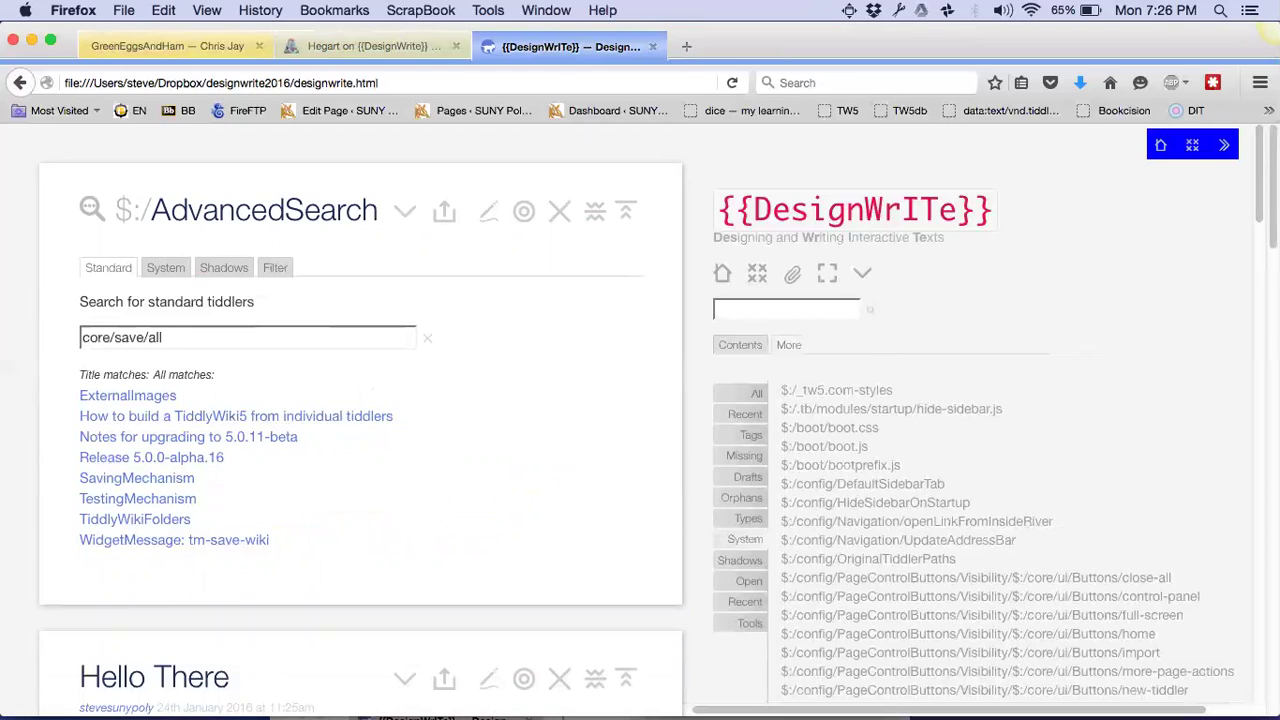
key(BackSpace)
key(BackSpace)
key(BackSpace)
key(BackSpace)
key(BackSpace)
key(BackSpace)
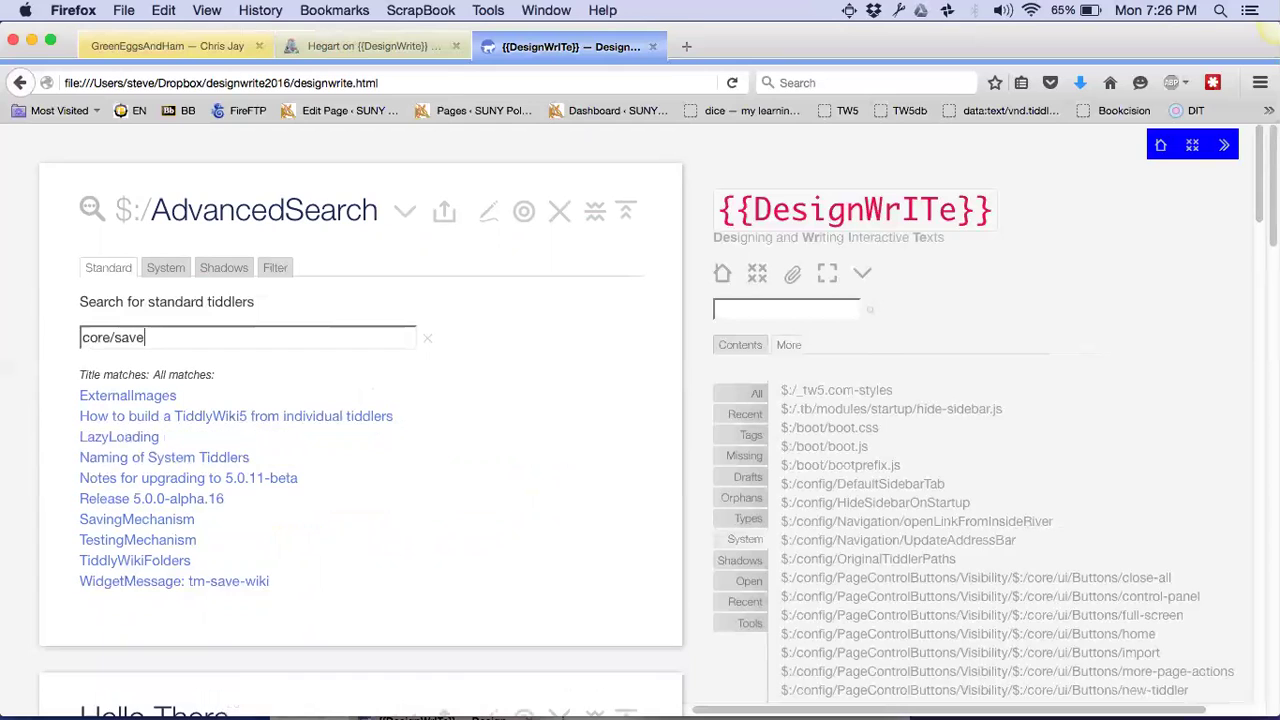
key(BackSpace)
key(BackSpace)
key(BackSpace)
key(BackSpace)
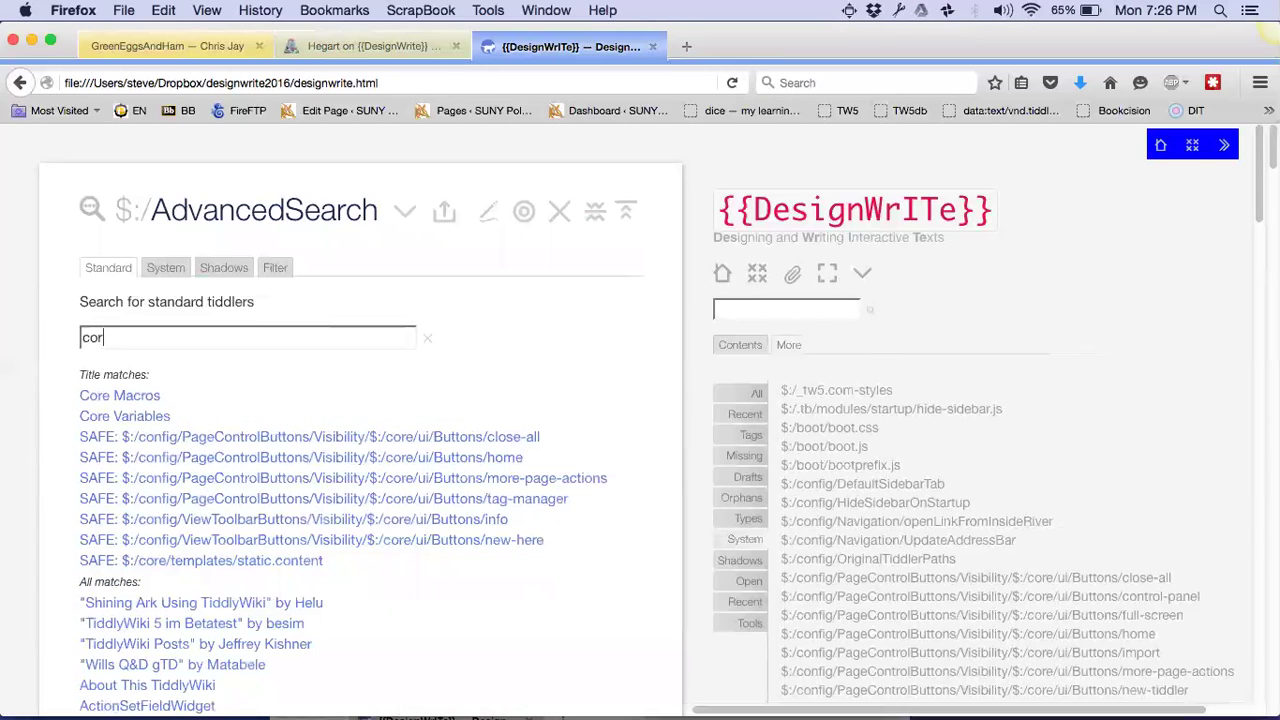
Search system tiddlers for $:/core/save/all and copy that search text
text(e)
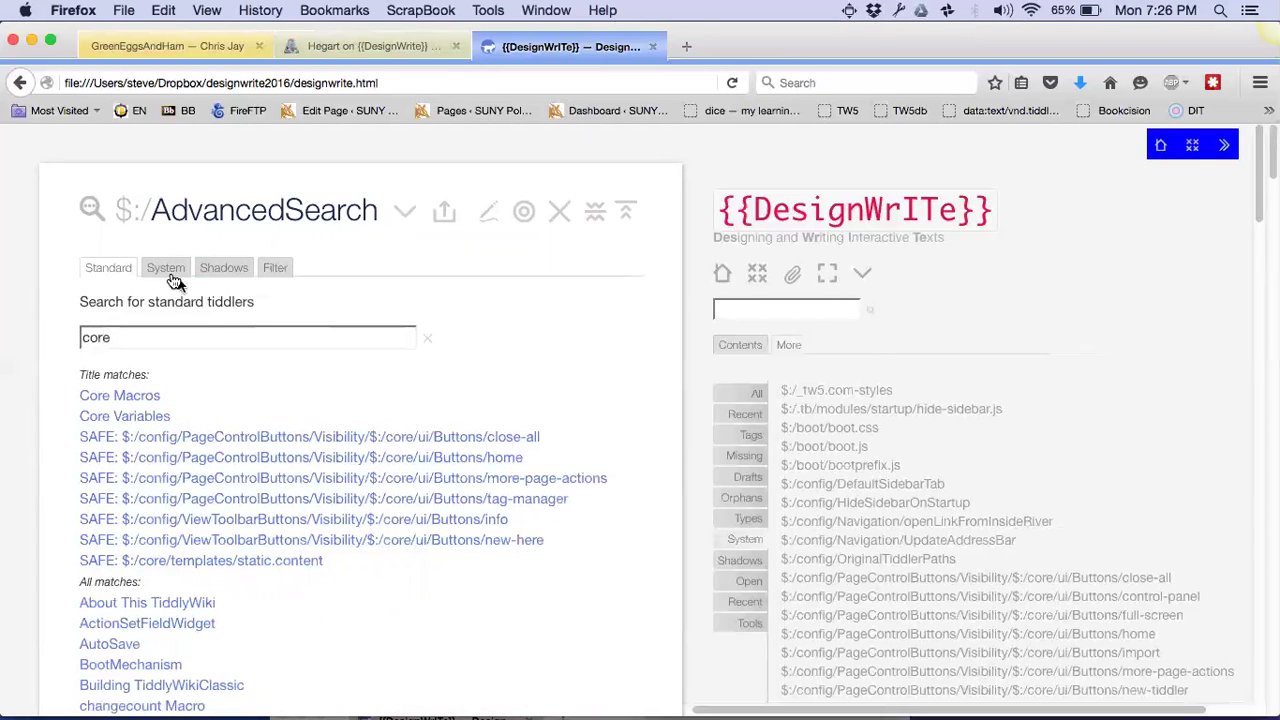
click(166, 272)
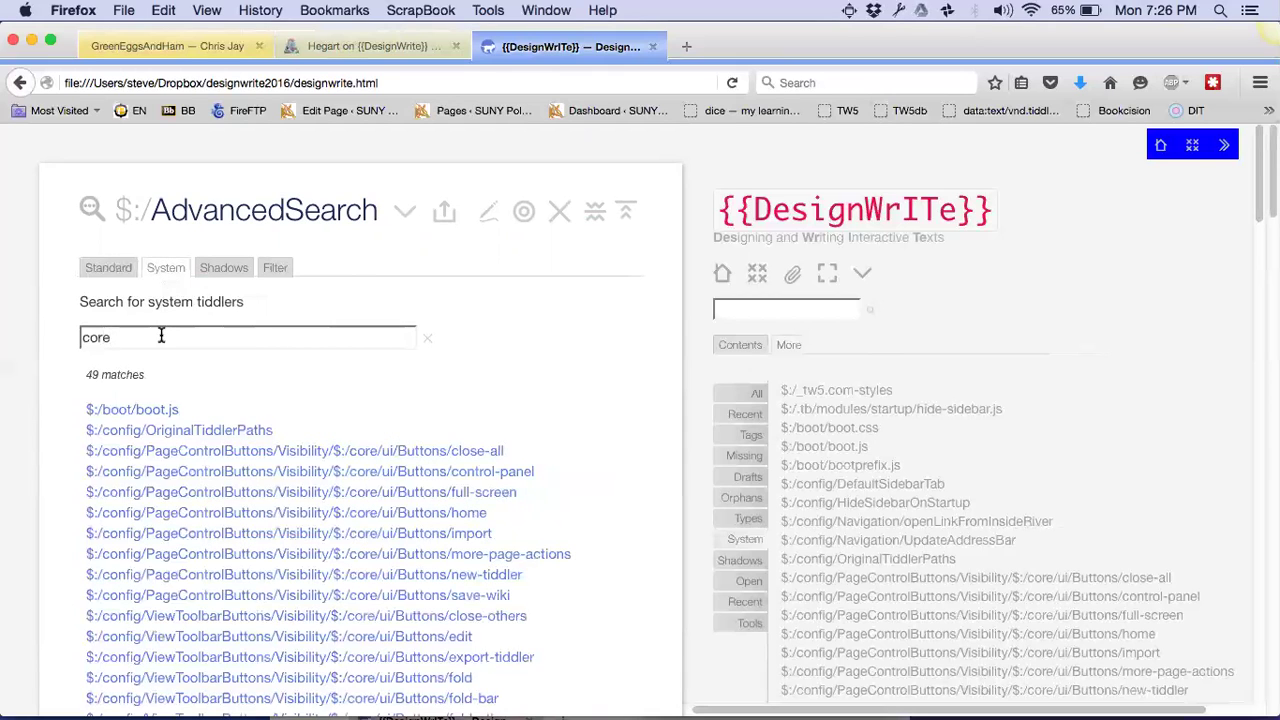
text(/sa)
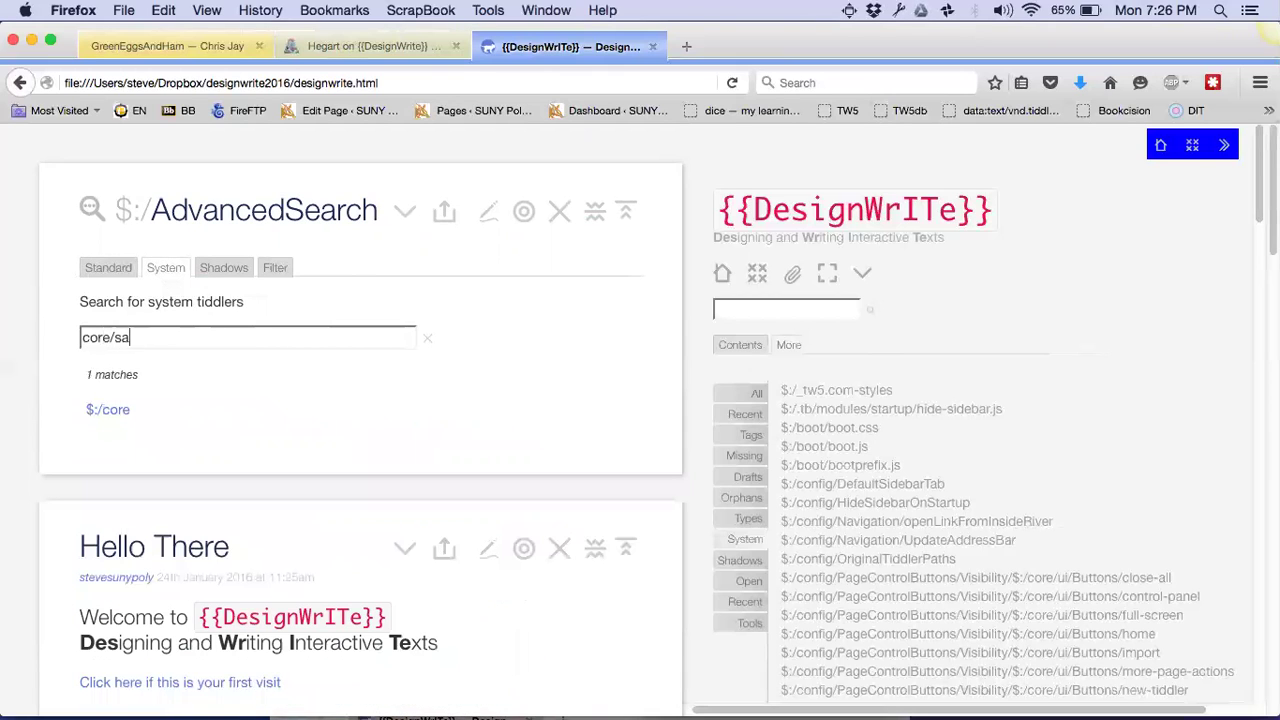
text(ve/all)
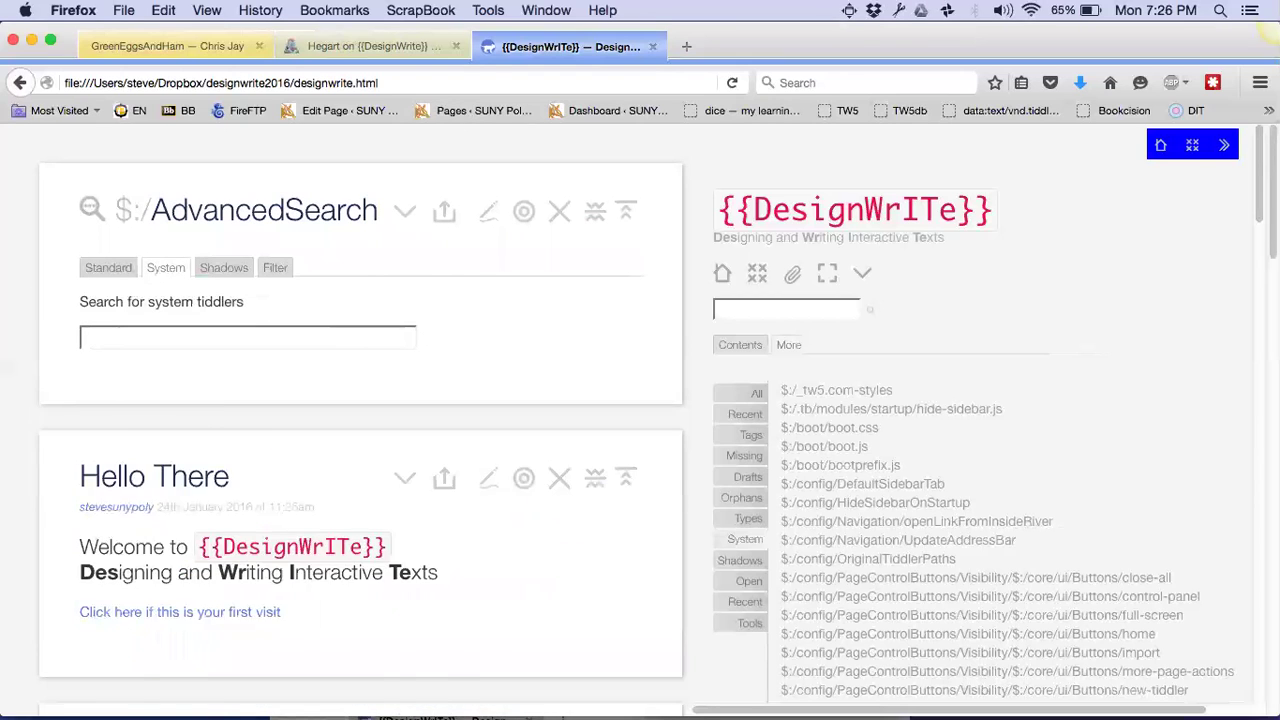
text($:/)
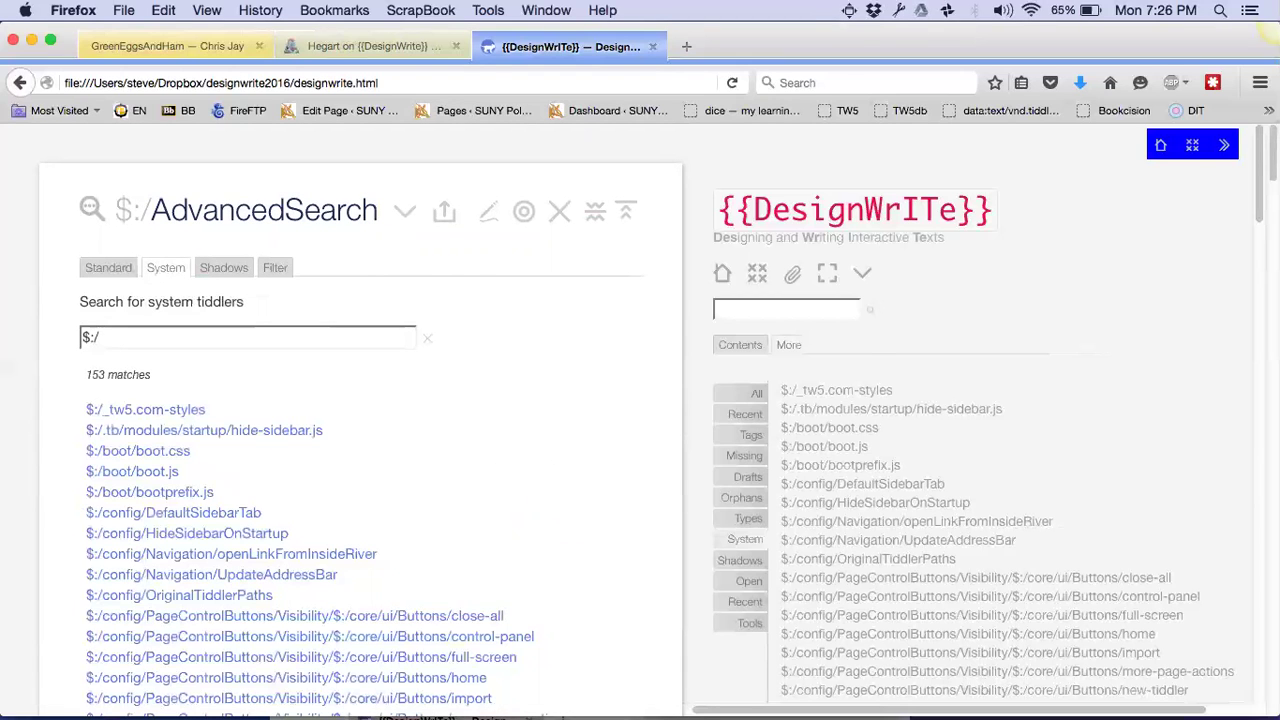
text(core)
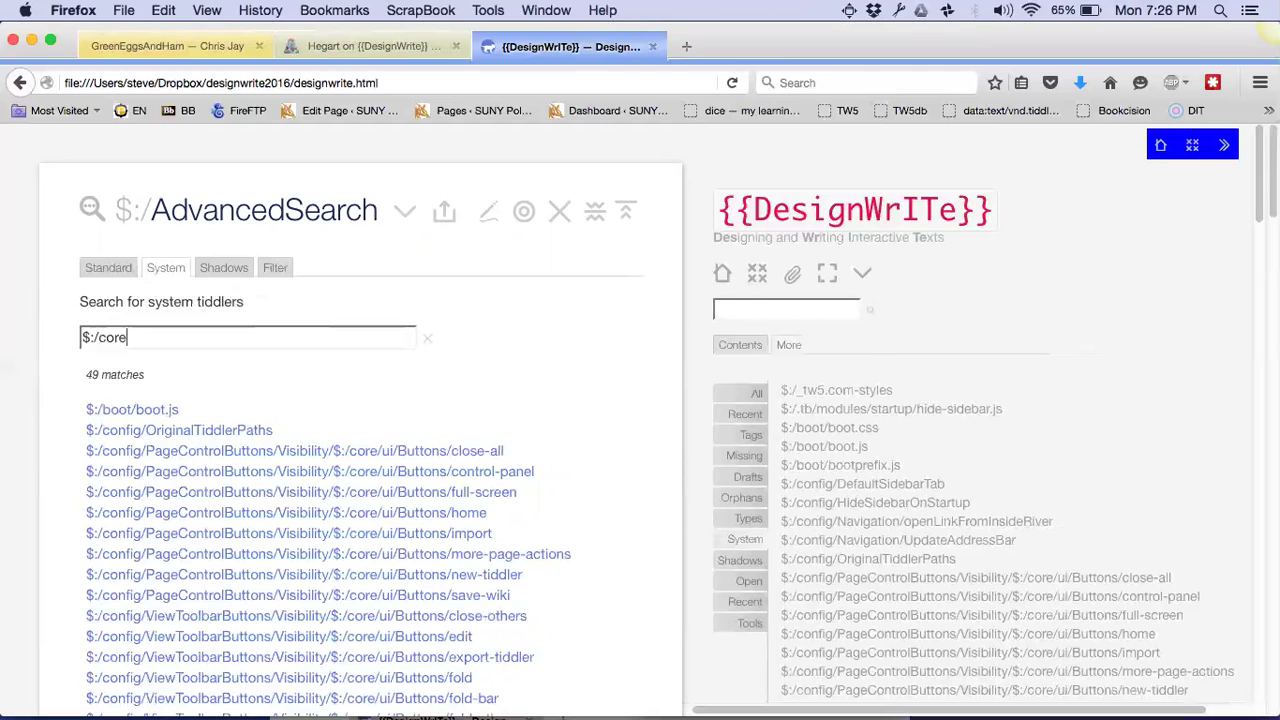
text(/save)
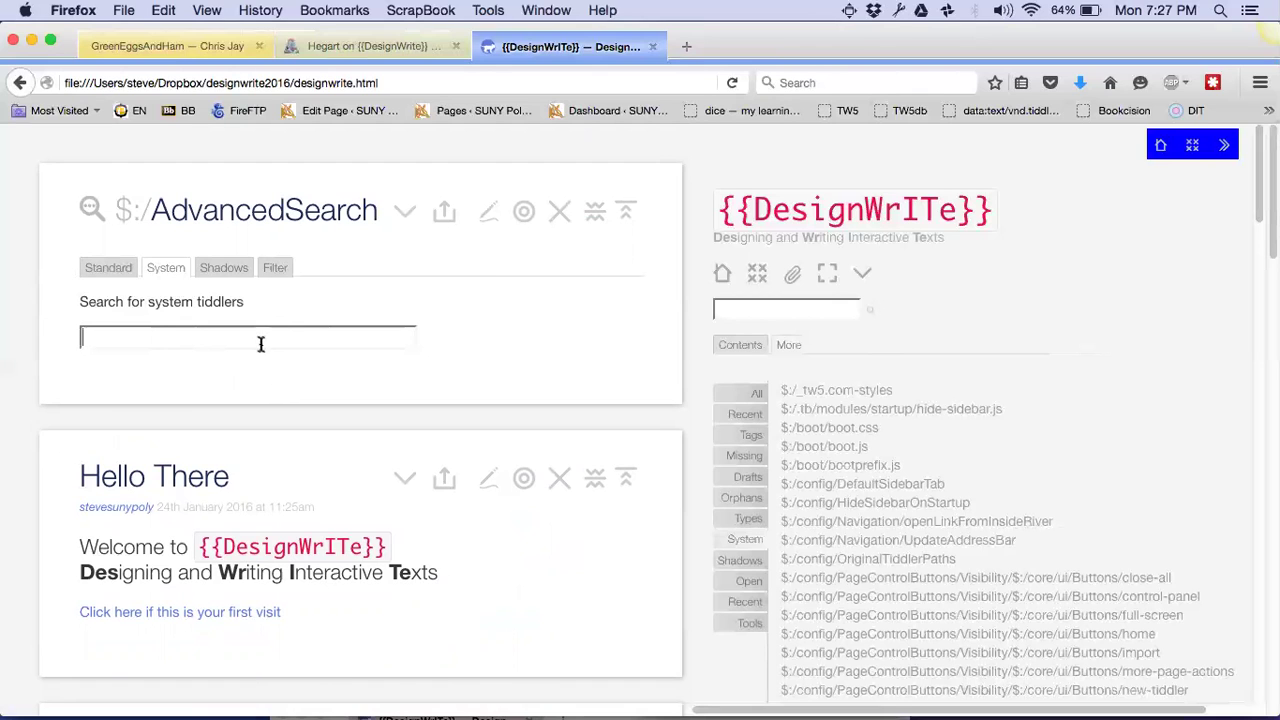
text($:/core/)
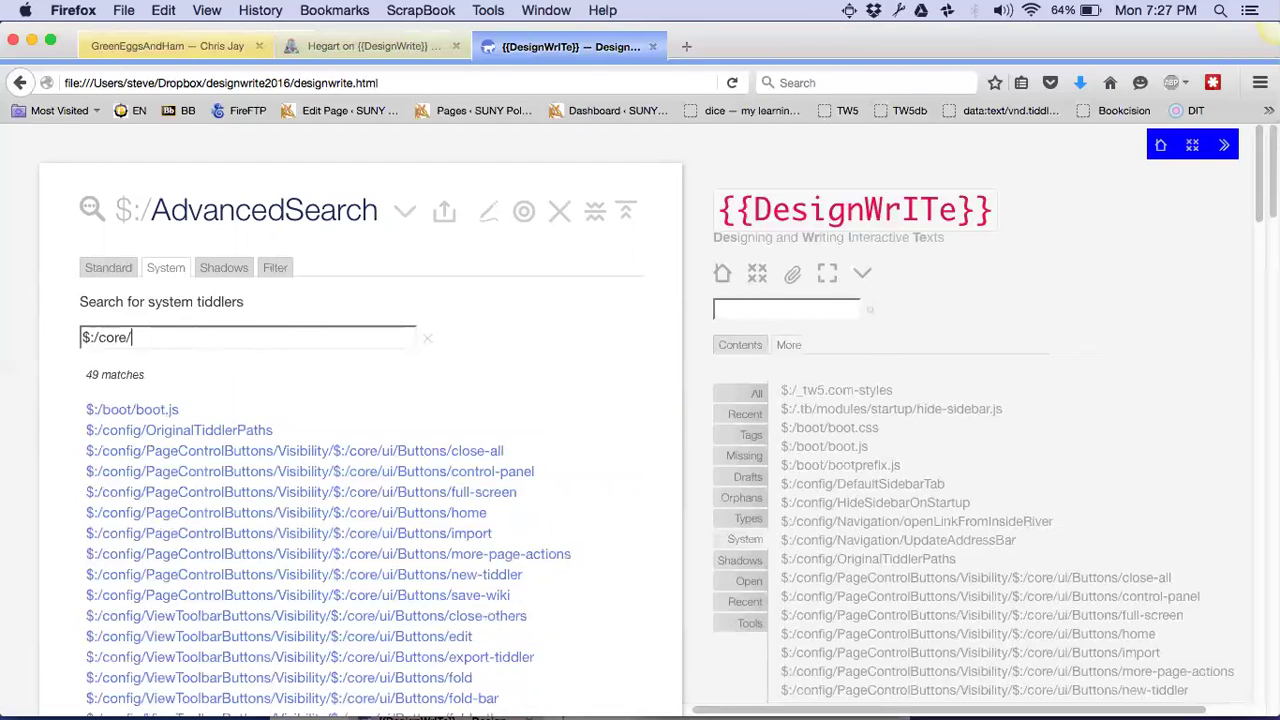
text(save)
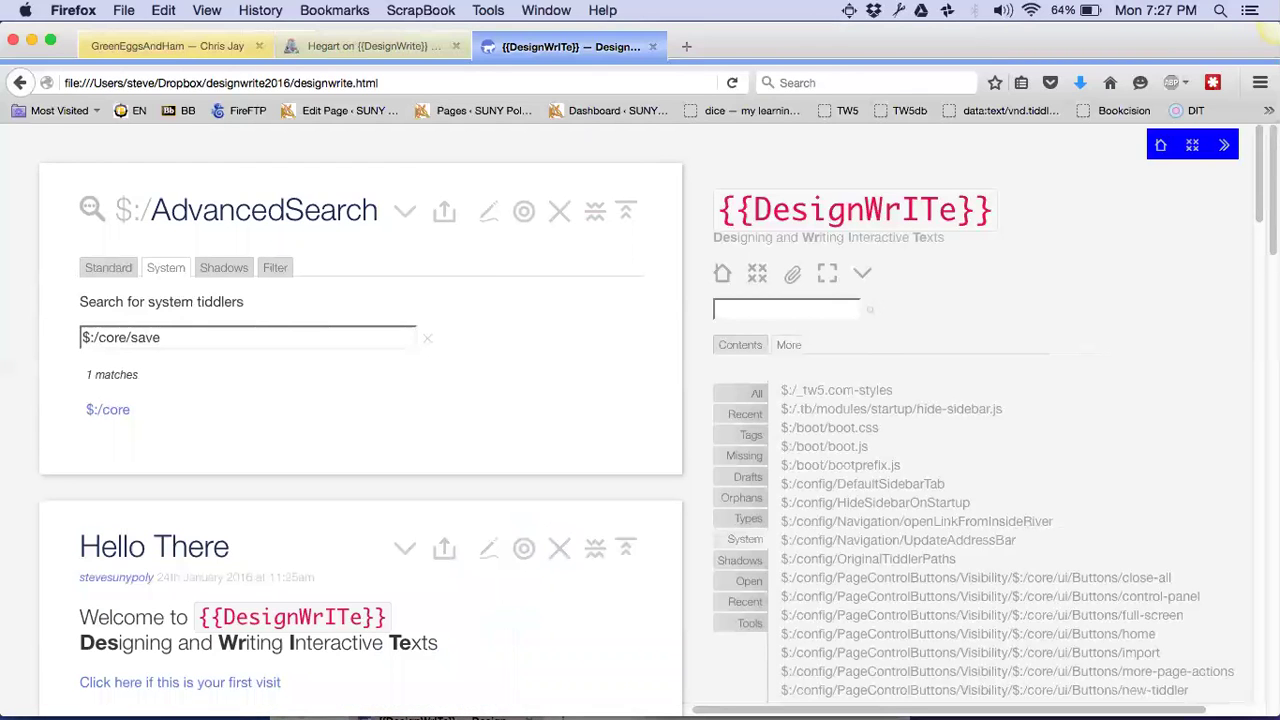
text(/all)
key(super+a)
key(super+c)
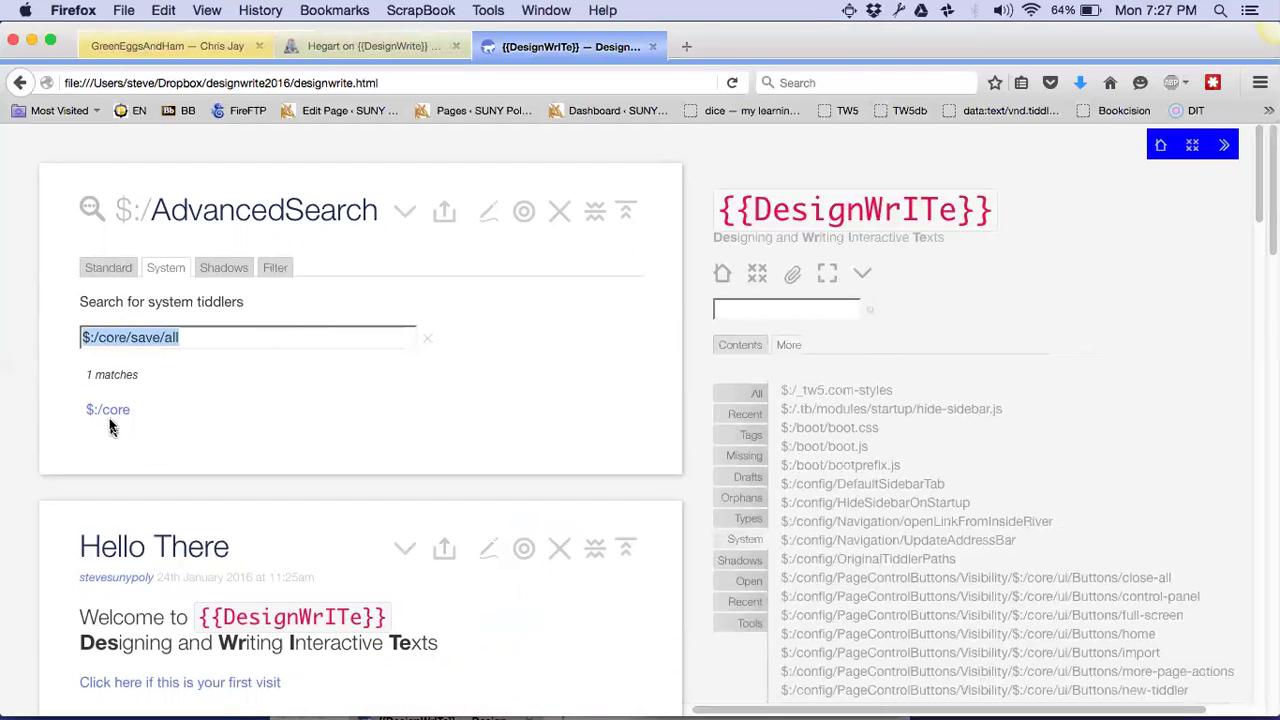
Open the $:/core plugin tiddler and find $:/core/save/all in its shadow-tiddler list
click(108, 410)
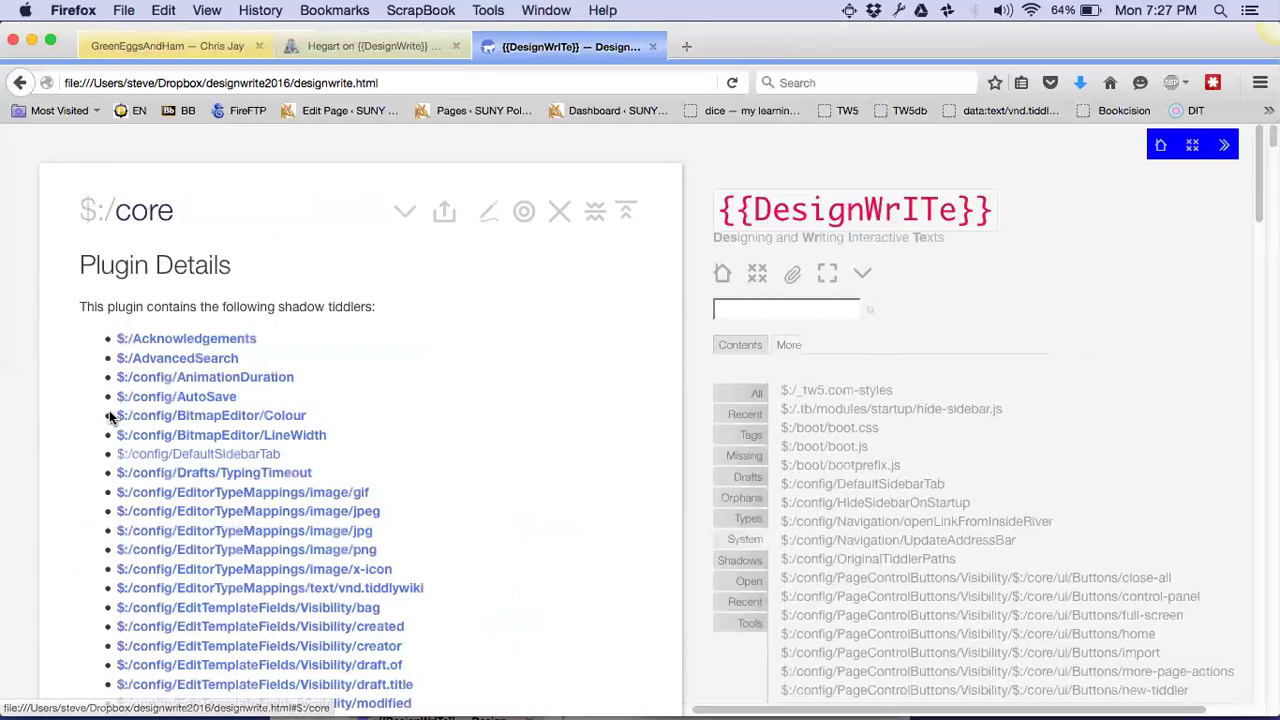
scroll(502, 336, down, 2)
scroll(502, 336, up, 2)
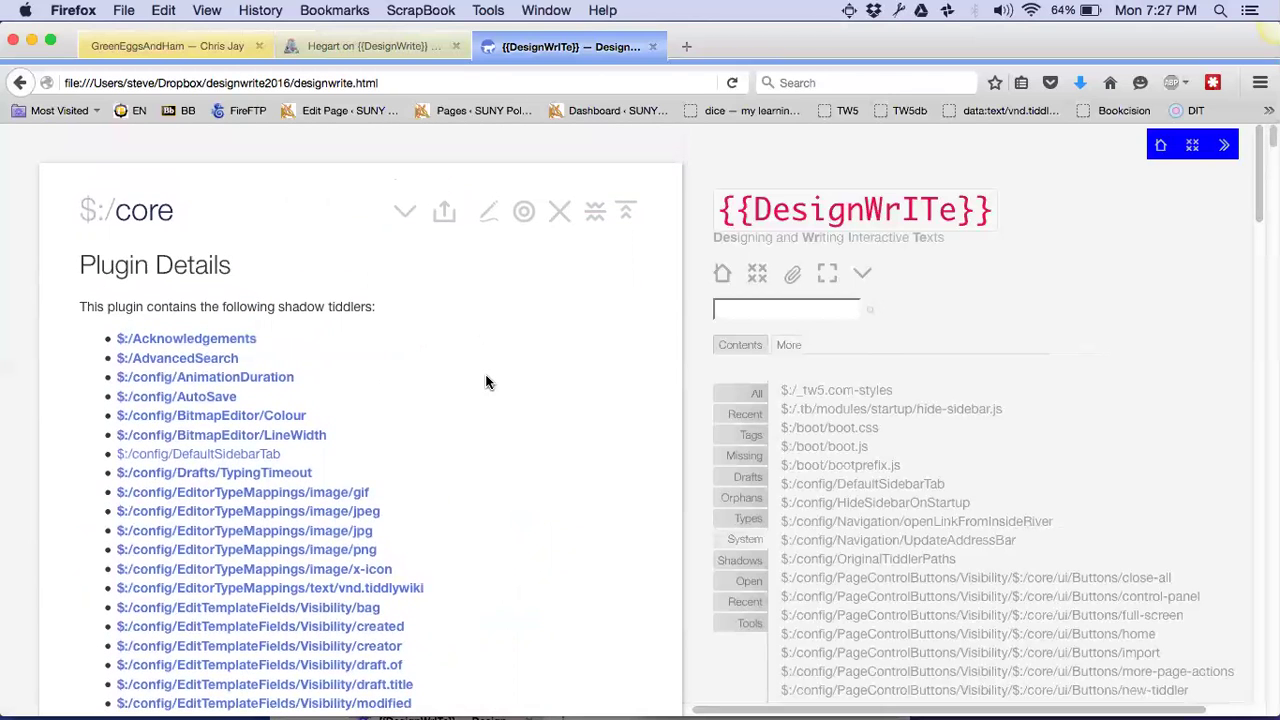
scroll(487, 382, down, 1)
scroll(487, 382, up, 1)
scroll(487, 382, down, 2)
key(super+f)
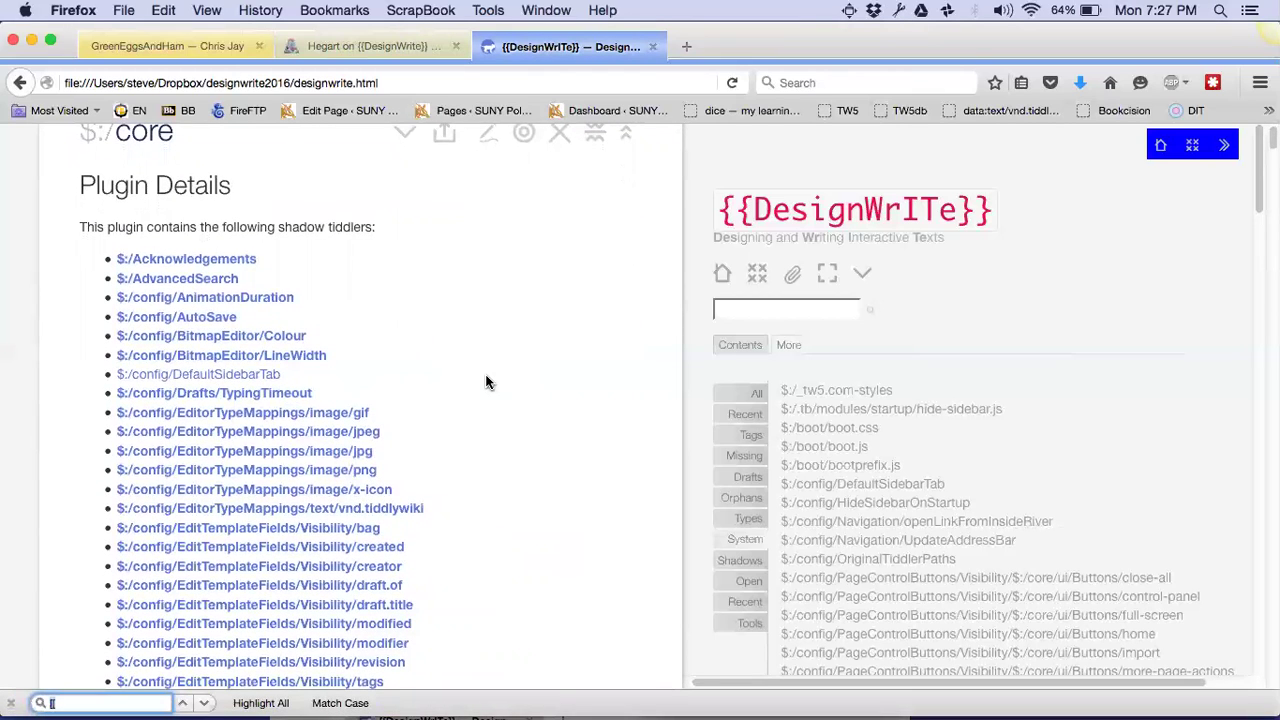
key(super+v)
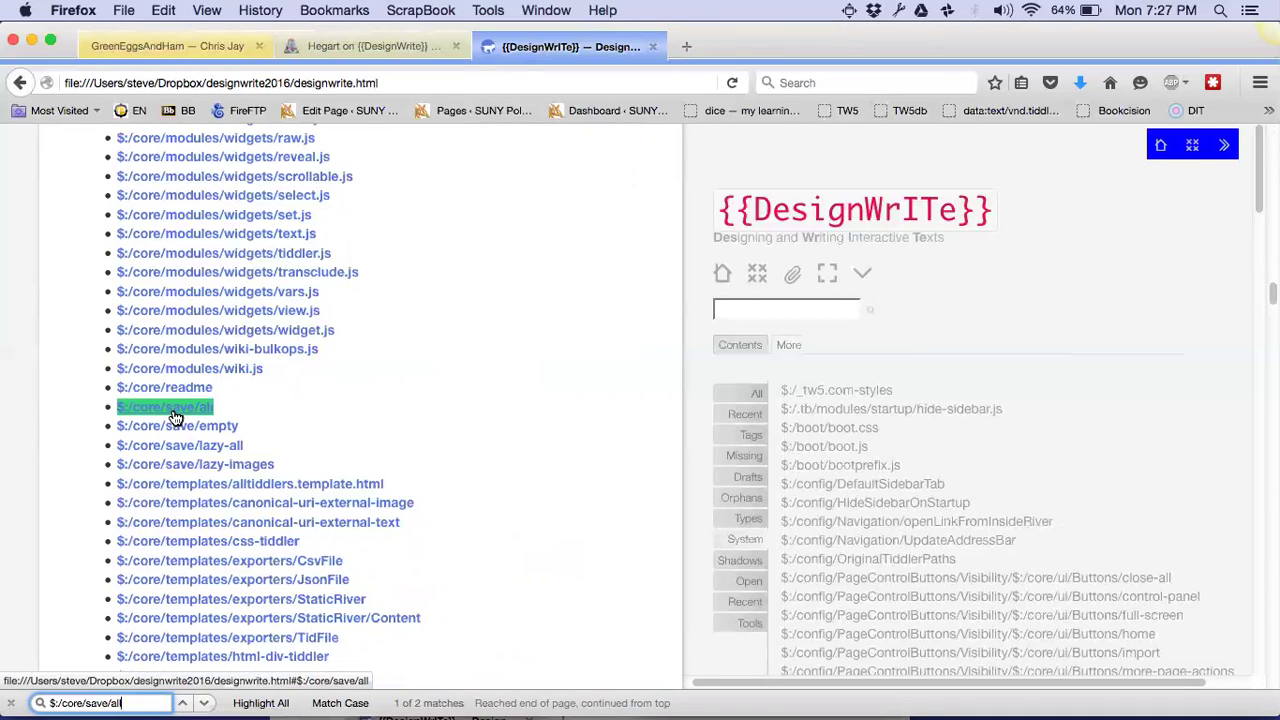
Open the $:/core/save/all tiddler and scroll up through the wiki's raw HTML source
click(174, 409)
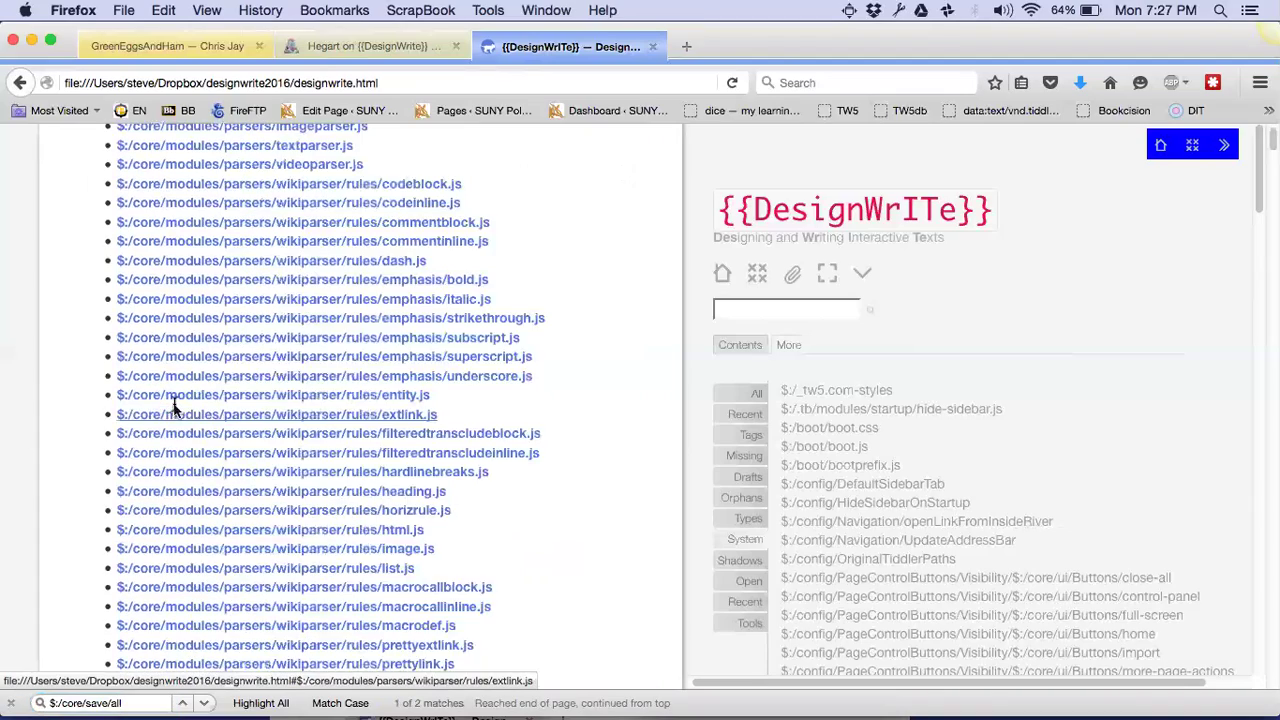
scroll(326, 505, up, 10)
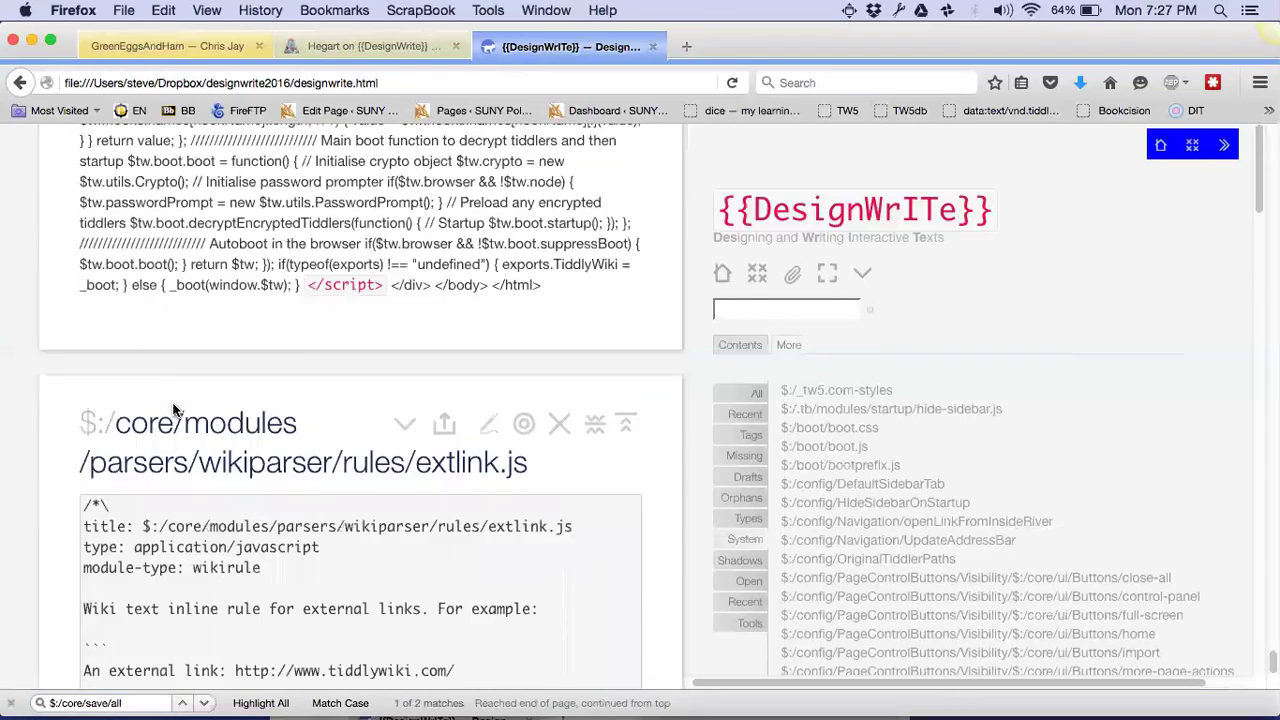
scroll(326, 505, up, 5)
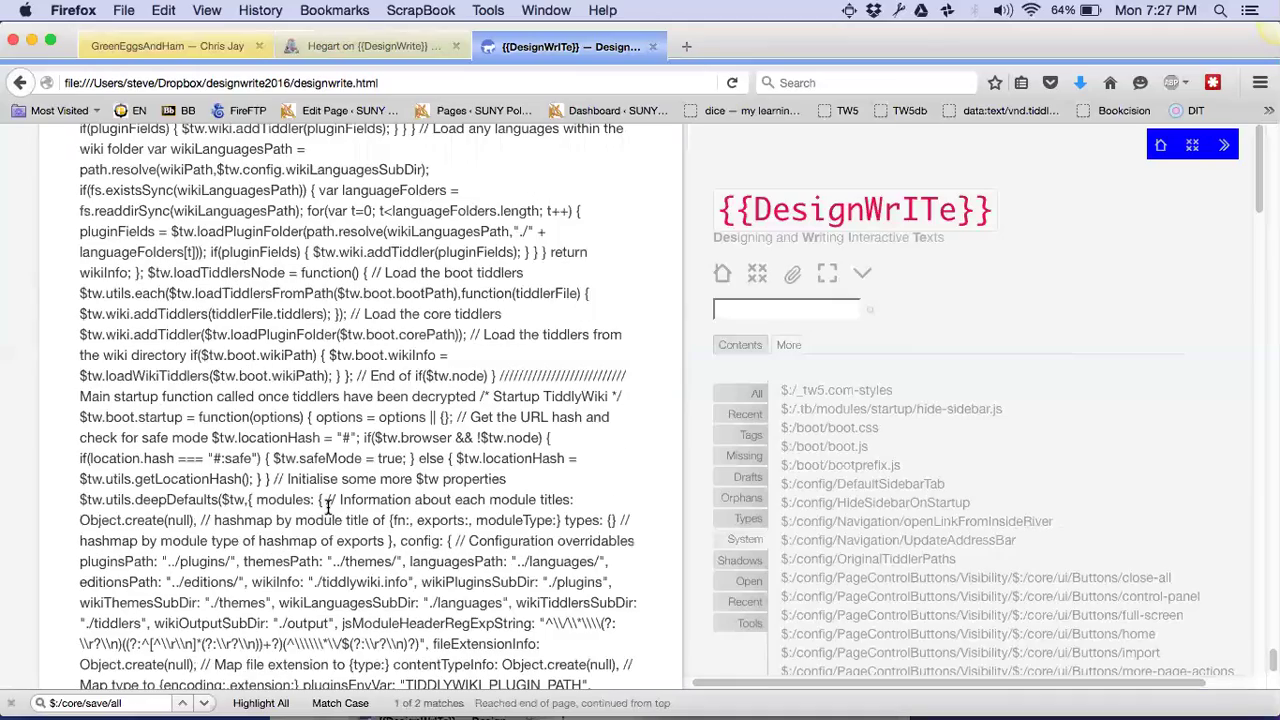
scroll(326, 505, up, 10)
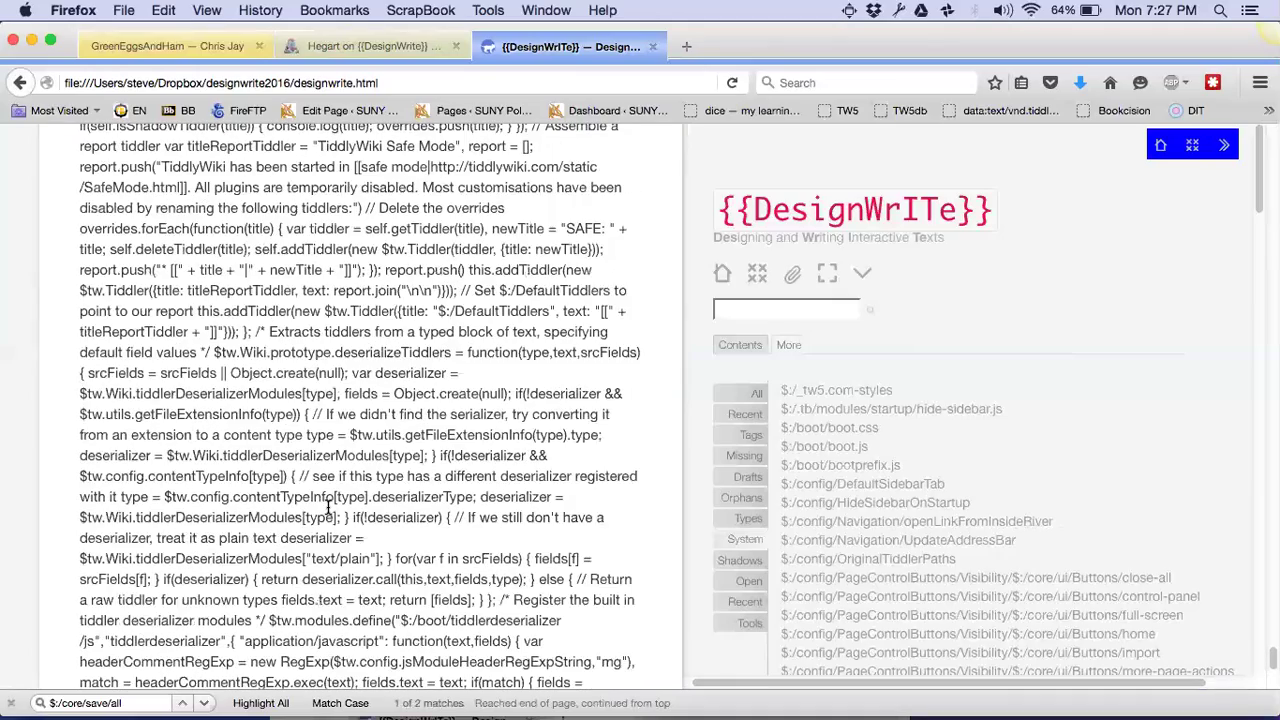
scroll(328, 507, up, 5)
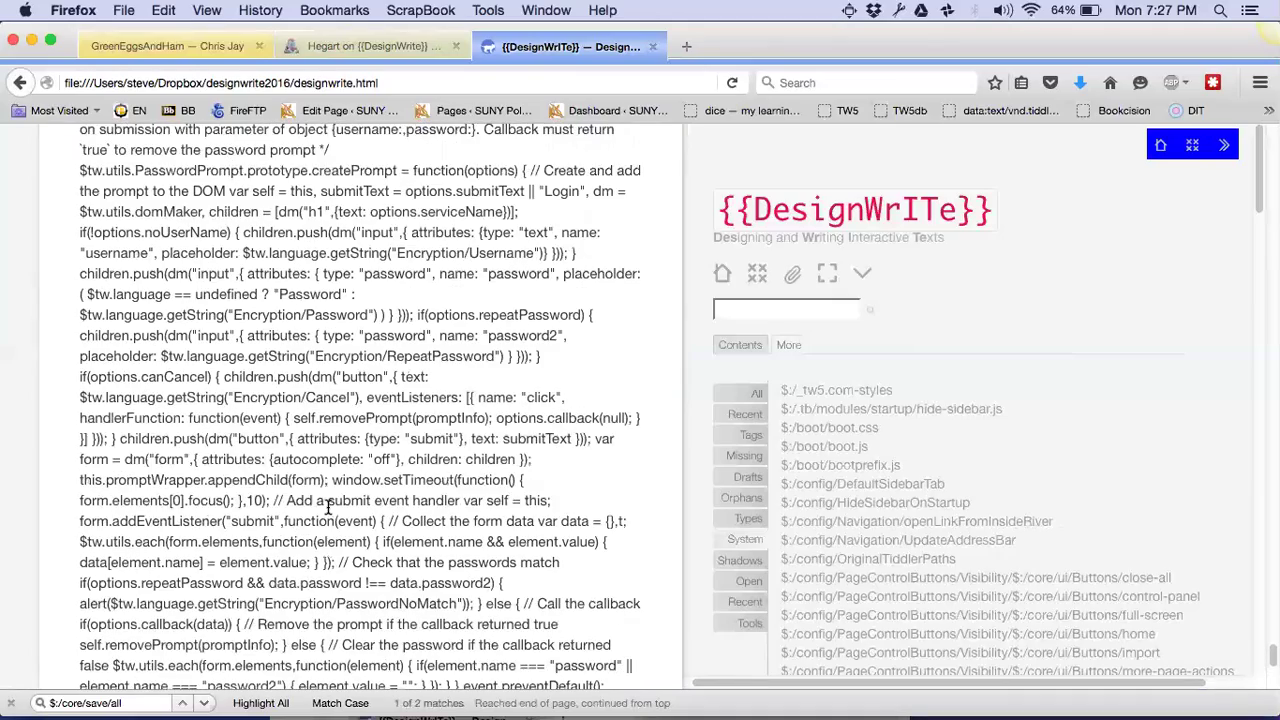
scroll(328, 507, up, 15)
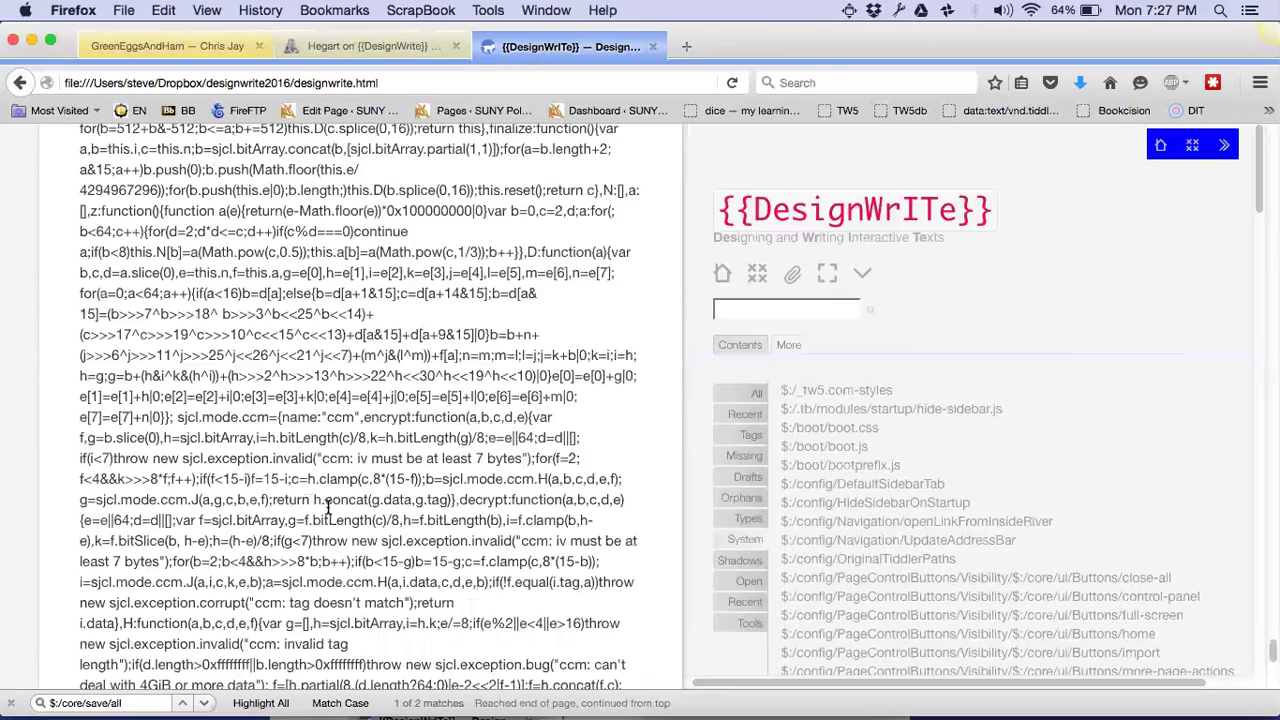
scroll(328, 507, up, 10)
scroll(768, 238, up, 5)
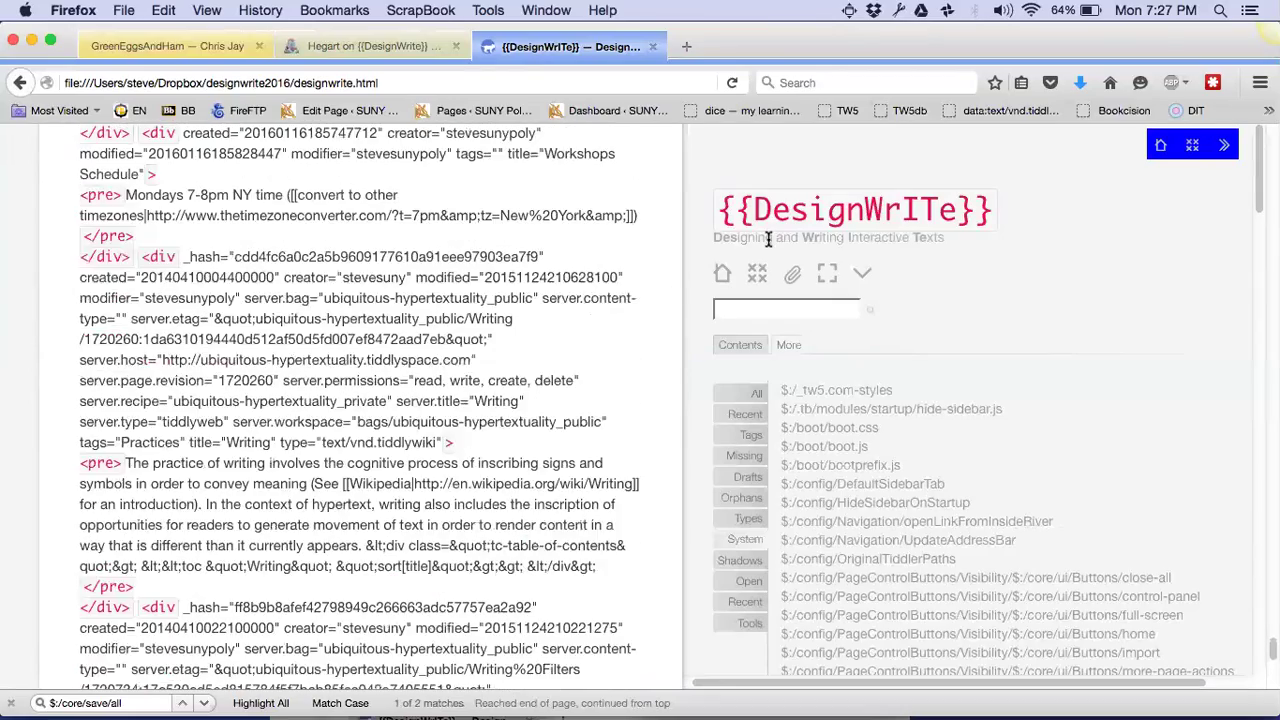
scroll(768, 238, up, 5)
scroll(768, 238, up, 10)
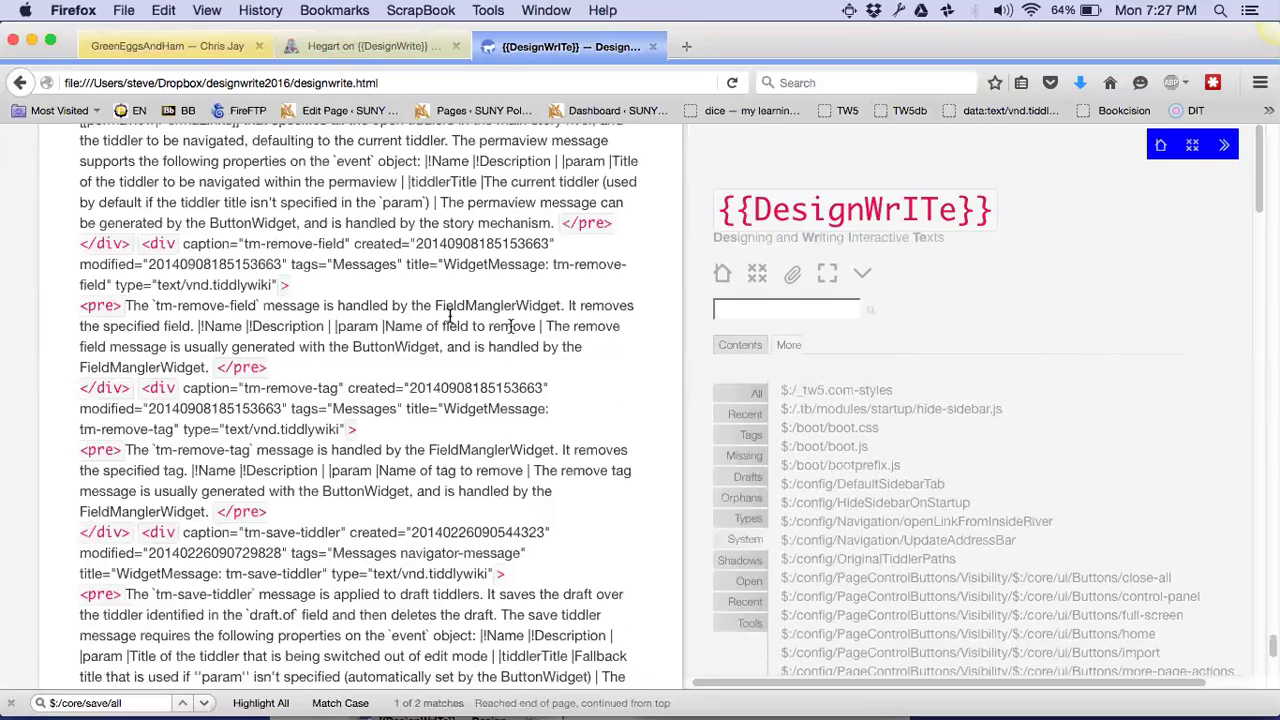
scroll(450, 320, up, 10)
scroll(450, 320, up, 15)
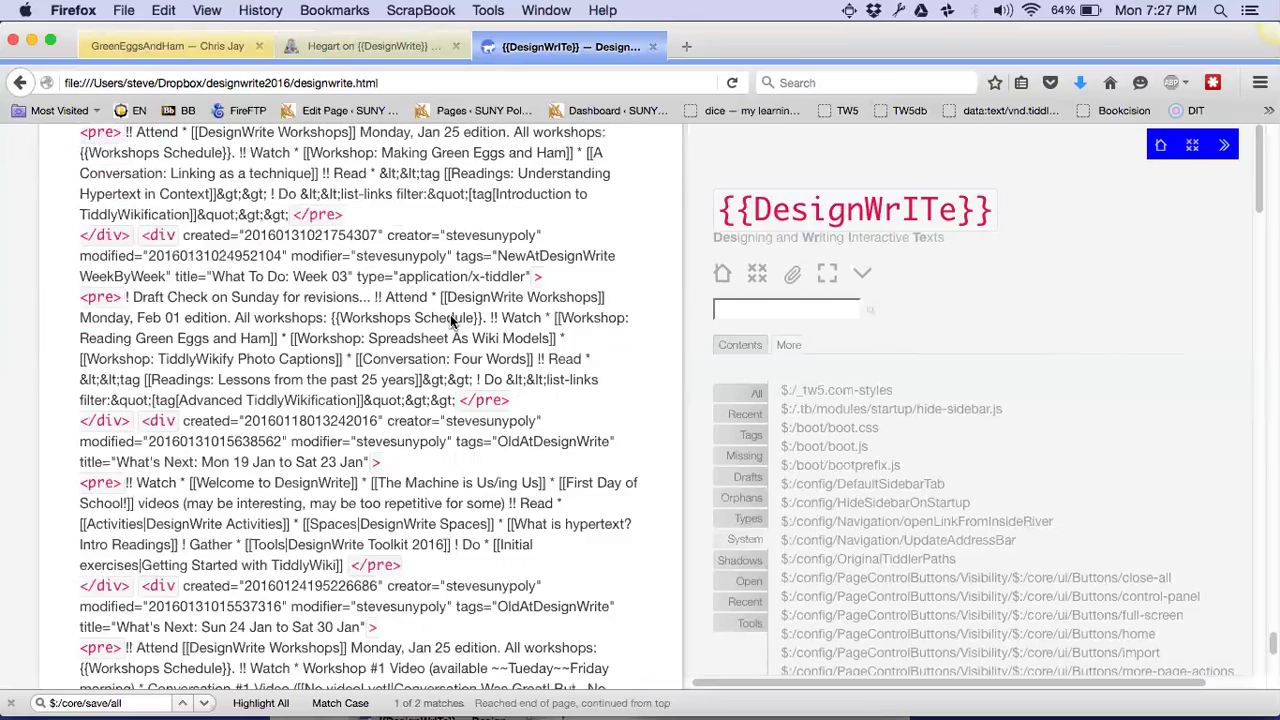
scroll(450, 320, up, 8)
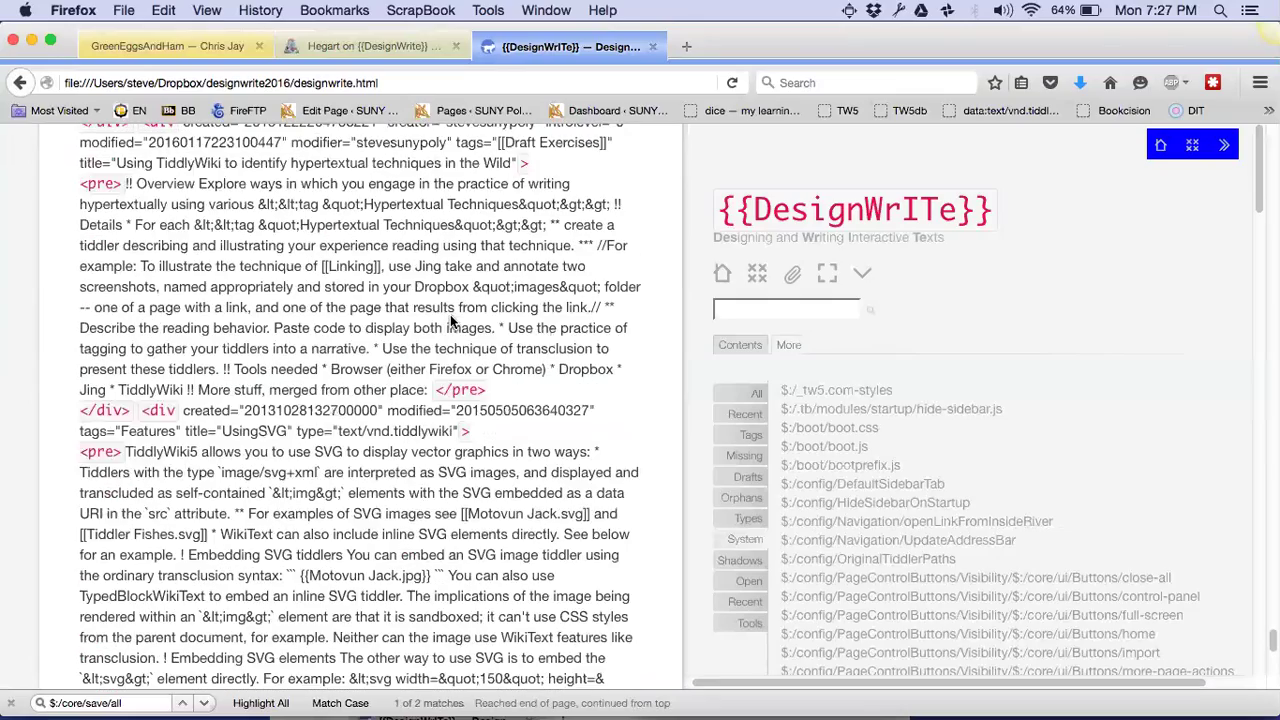
scroll(450, 320, up, 10)
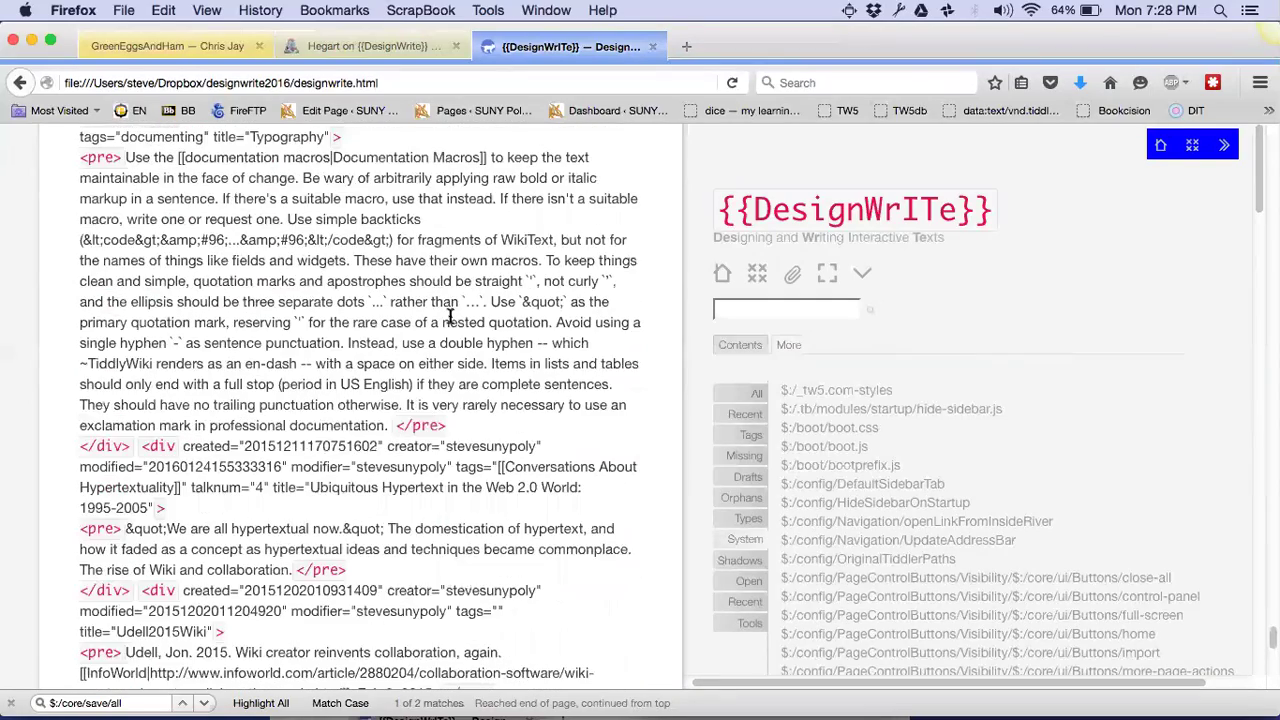
scroll(450, 316, up, 8)
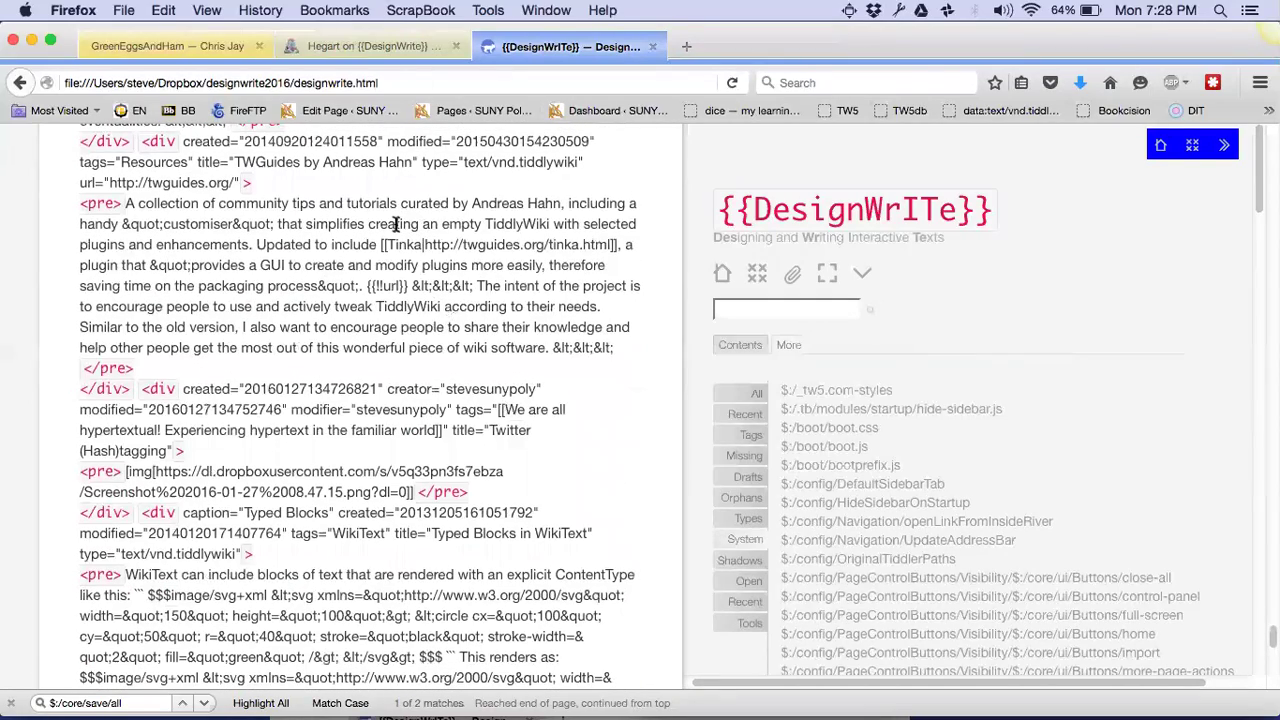
scroll(395, 224, up, 10)
scroll(395, 224, up, 10)
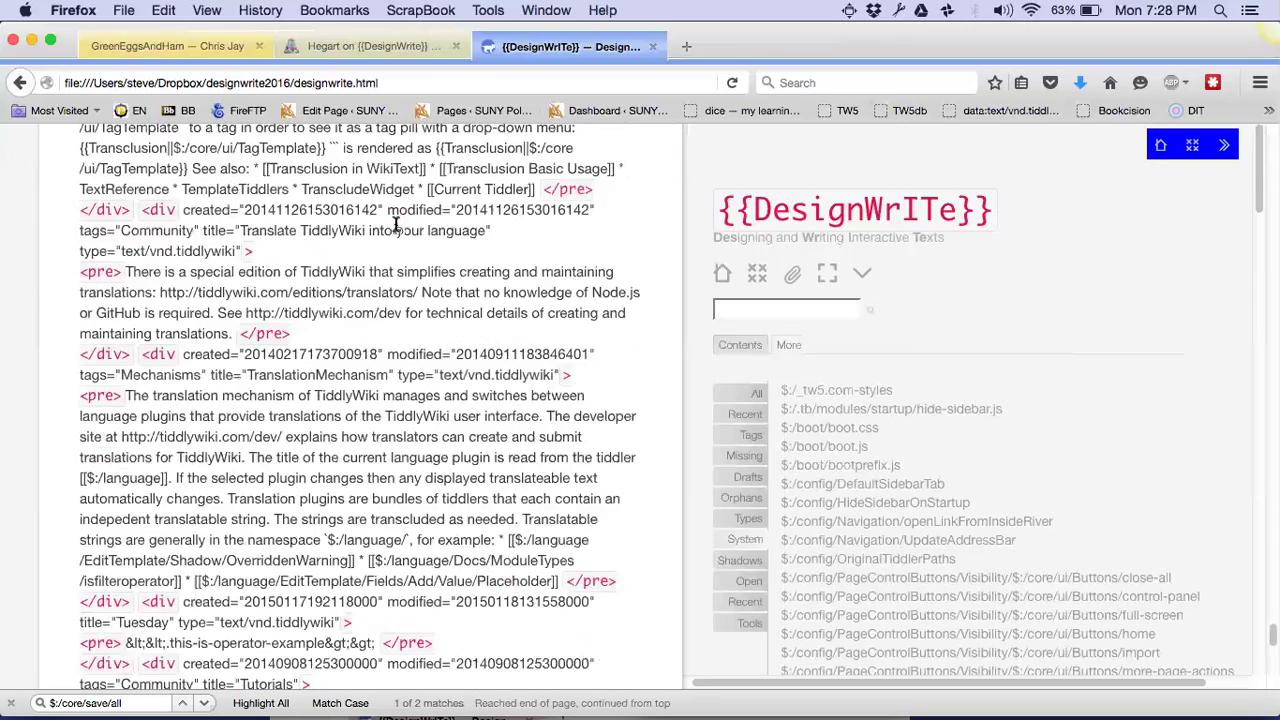
scroll(395, 224, up, 3)
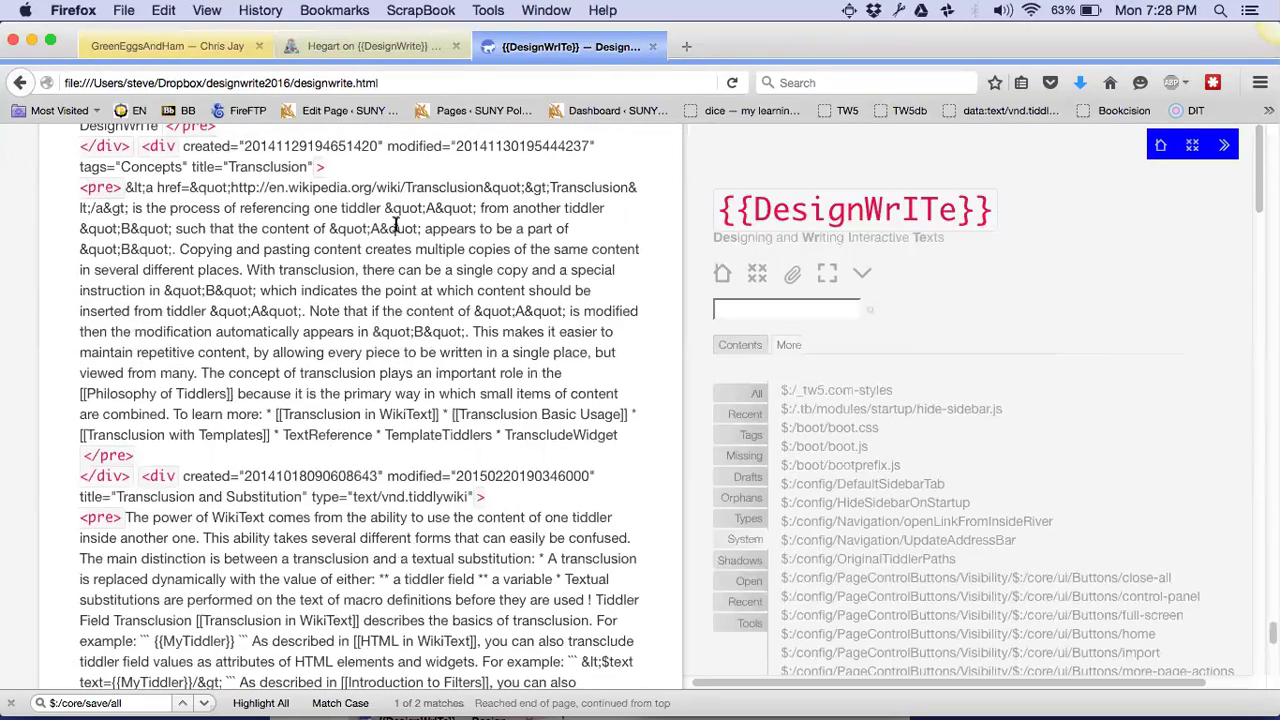
scroll(395, 224, up, 15)
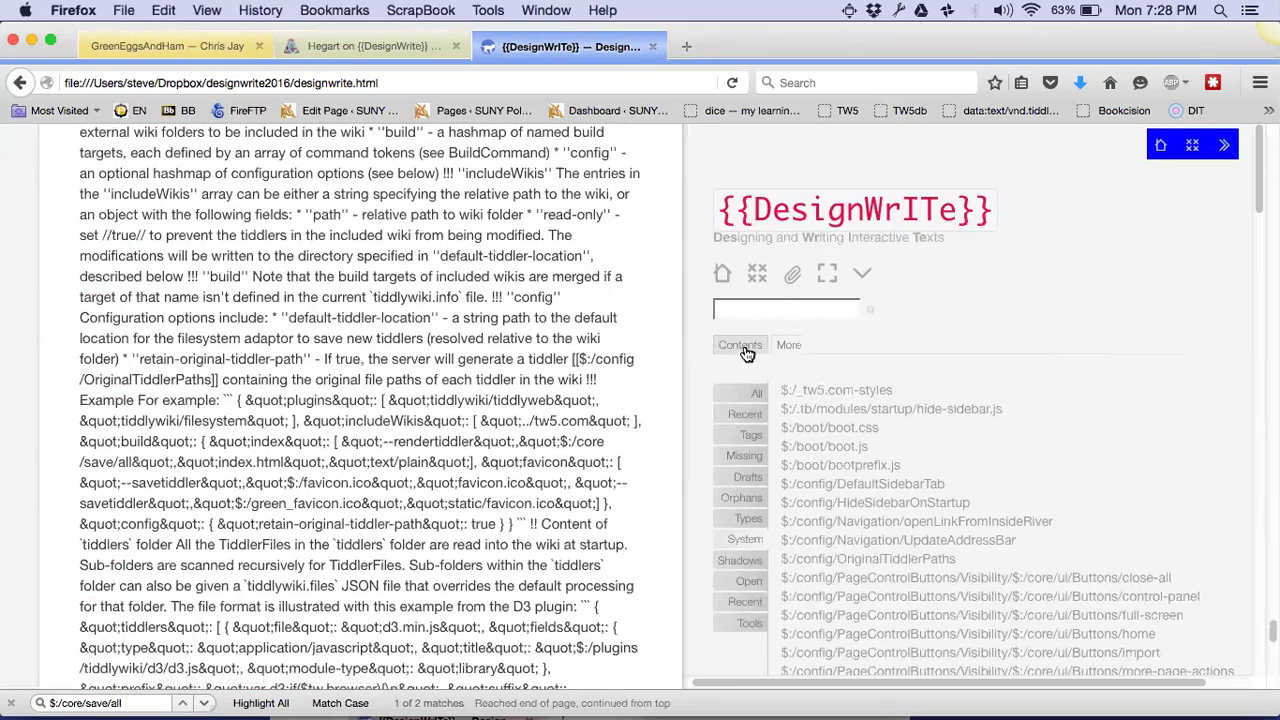
scroll(644, 279, up, 10)
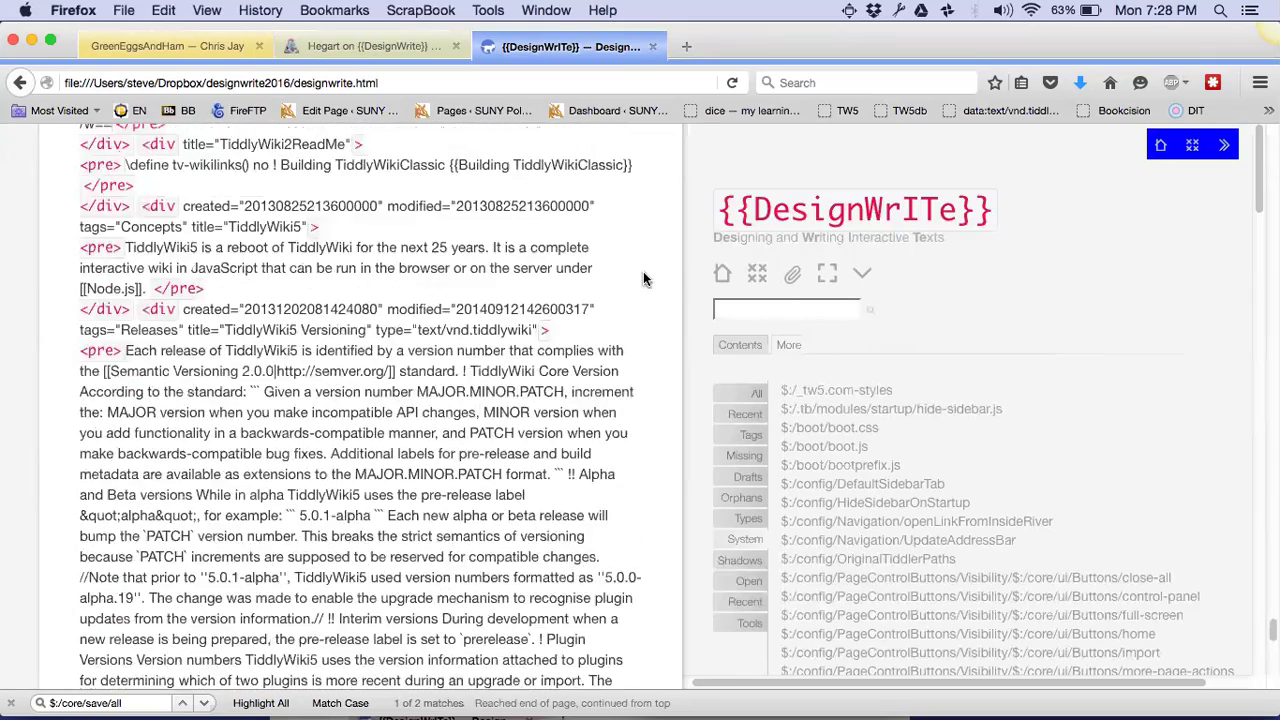
scroll(644, 279, up, 20)
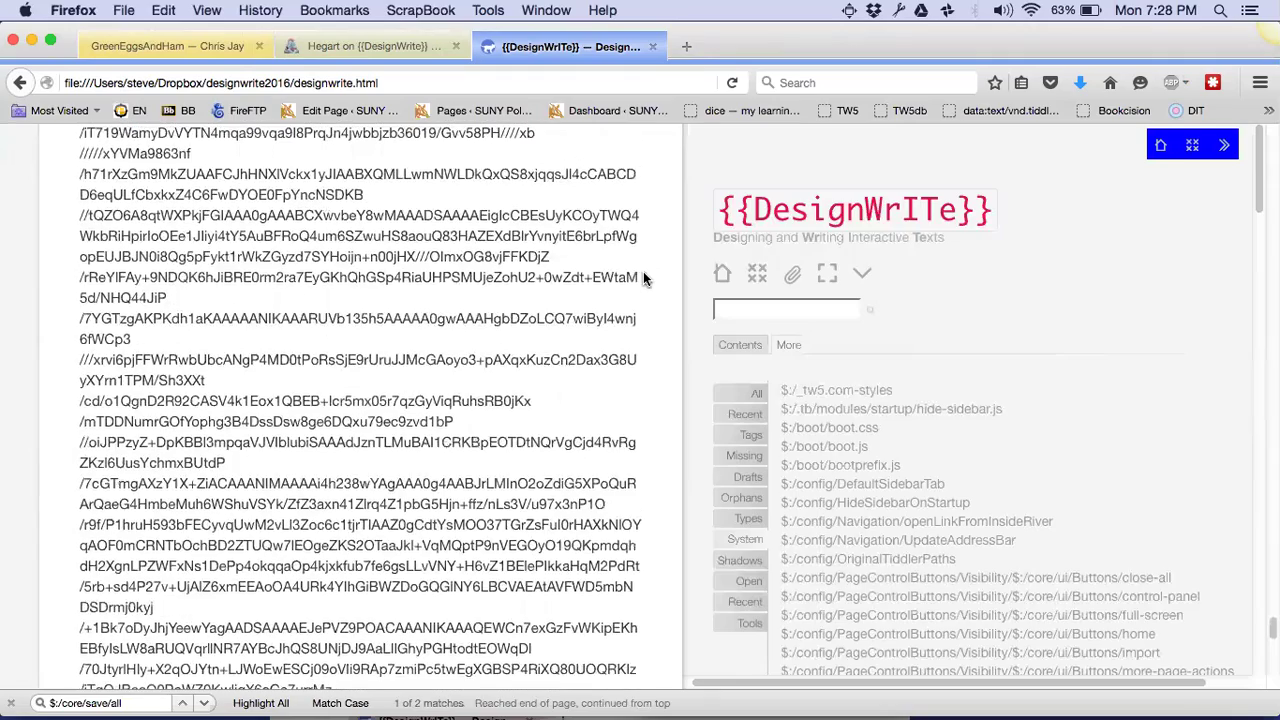
scroll(643, 271, up, 10)
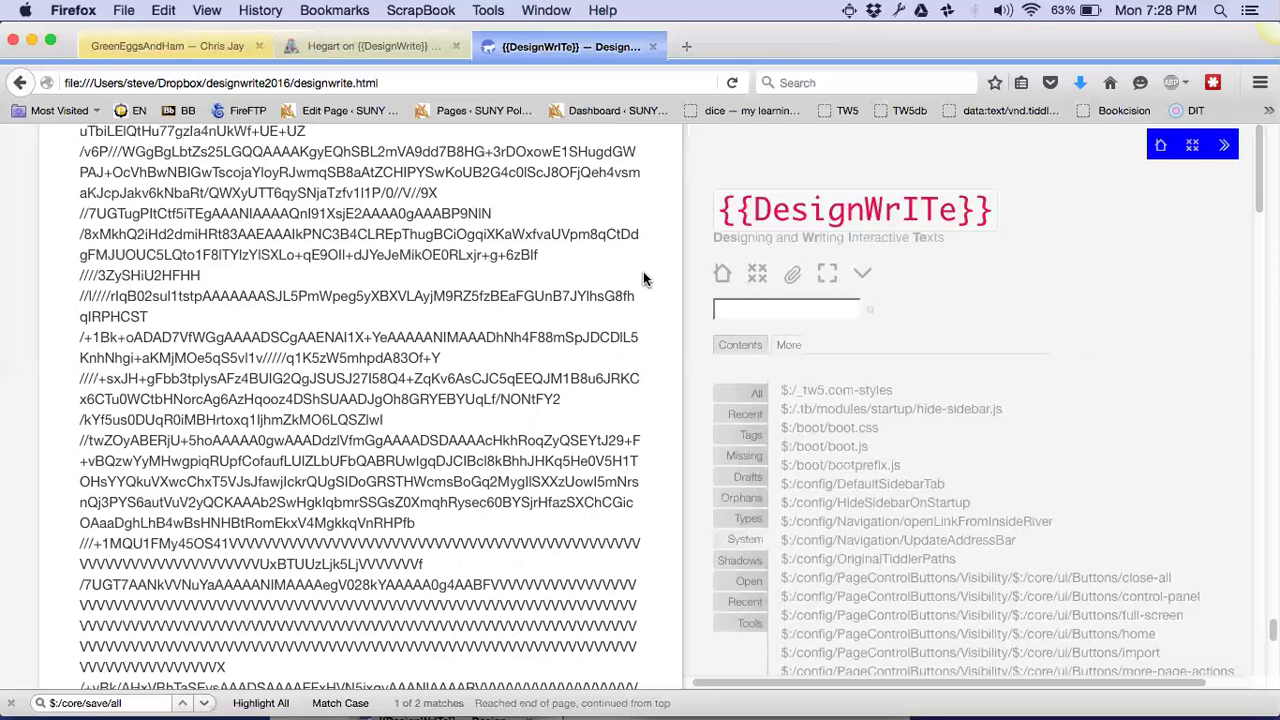
Reload designwrite.html from the Dropbox designwrite2016 folder, then open a new blank tab
key(super+o)
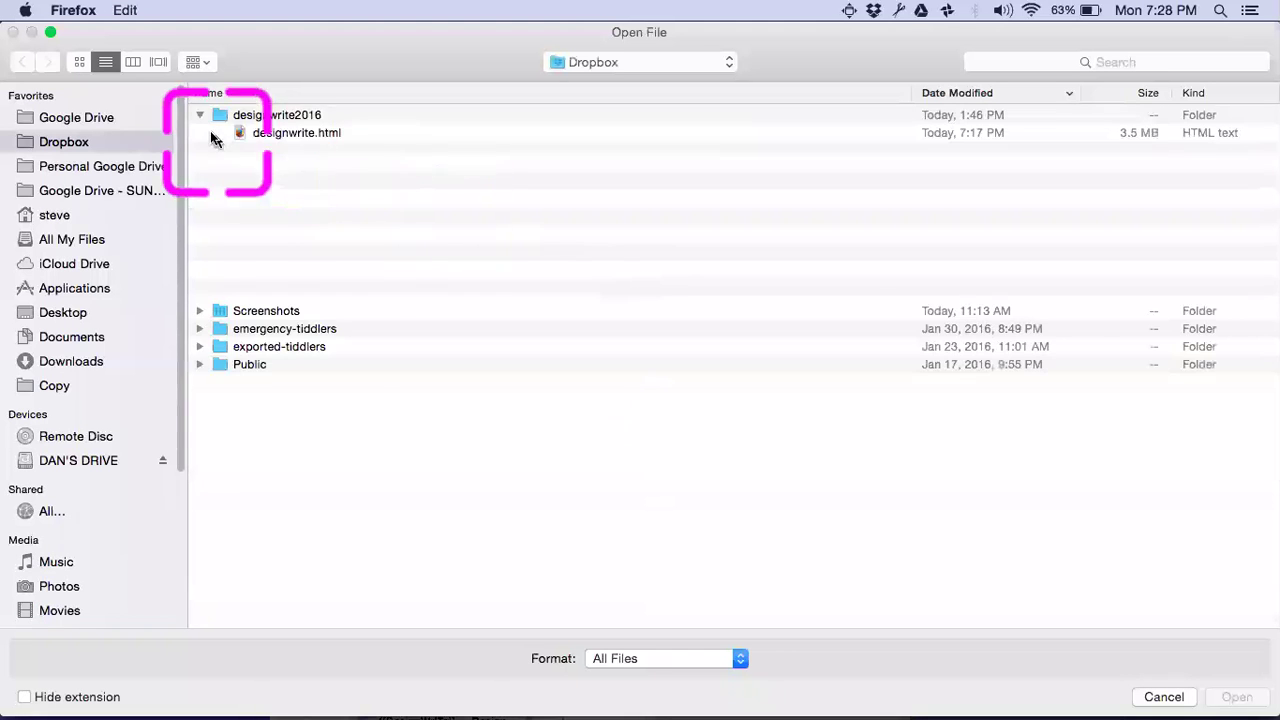
click(273, 133)
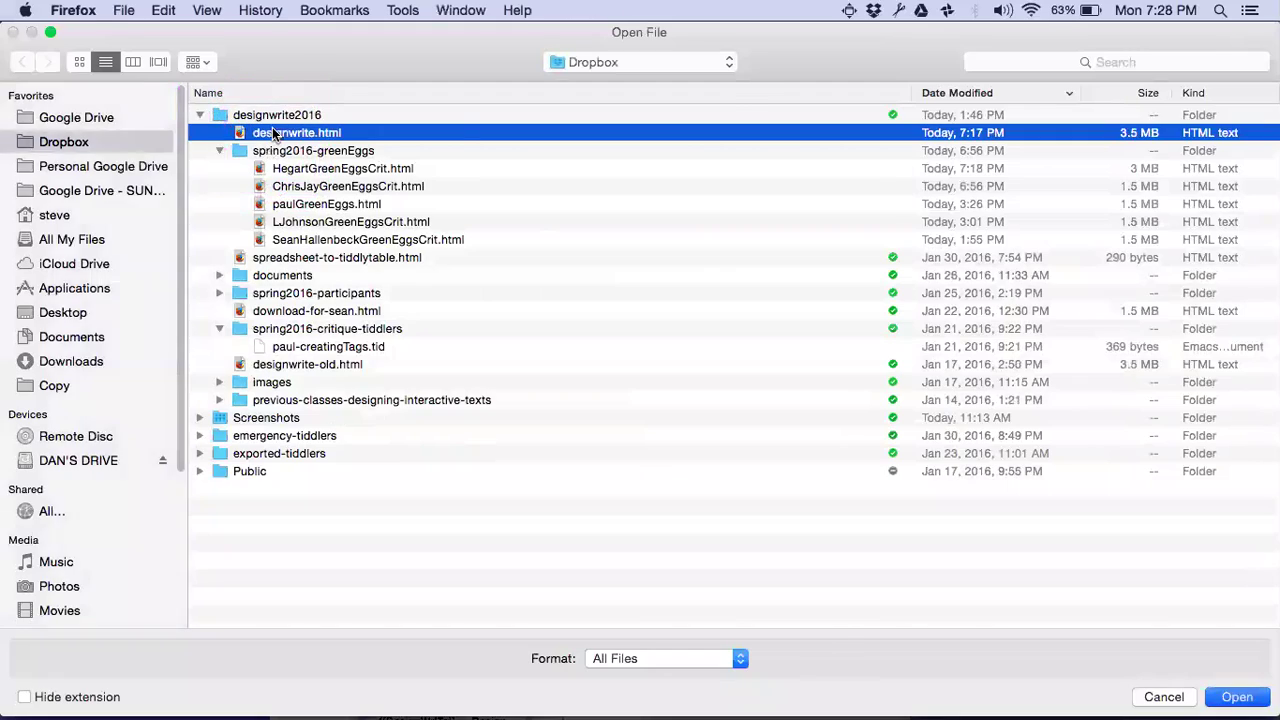
double_click(273, 133)
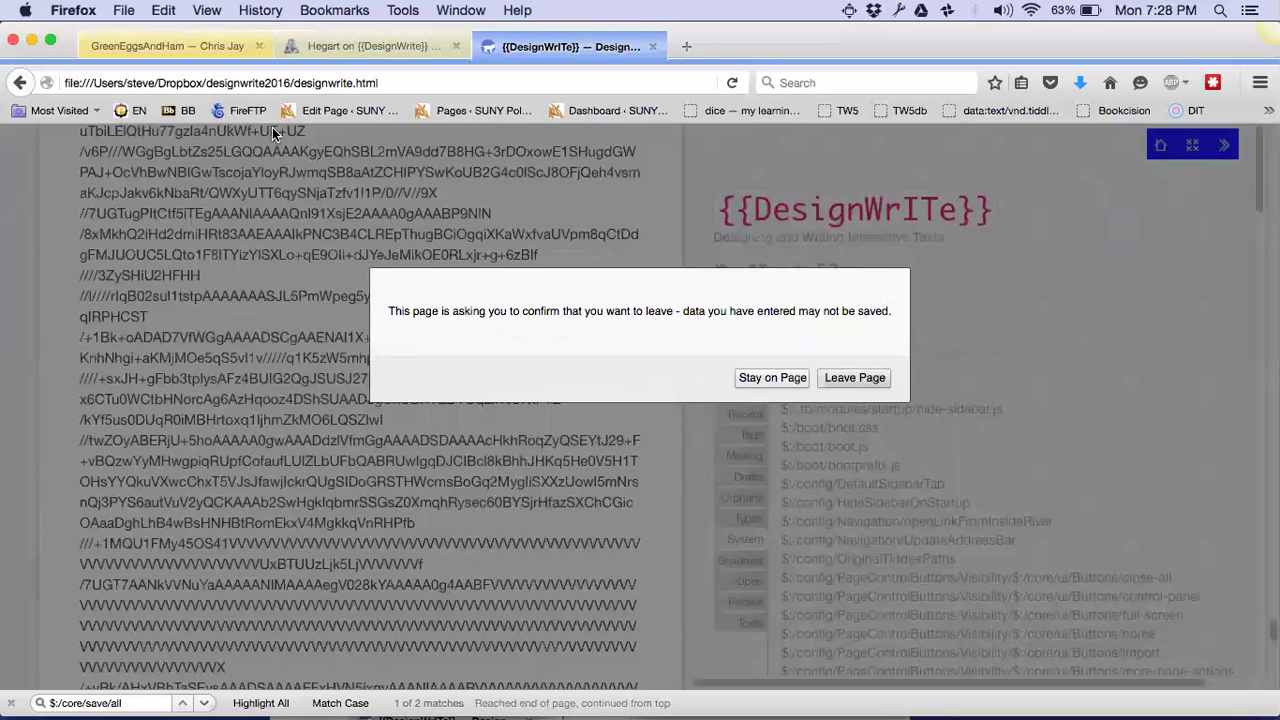
click(854, 378)
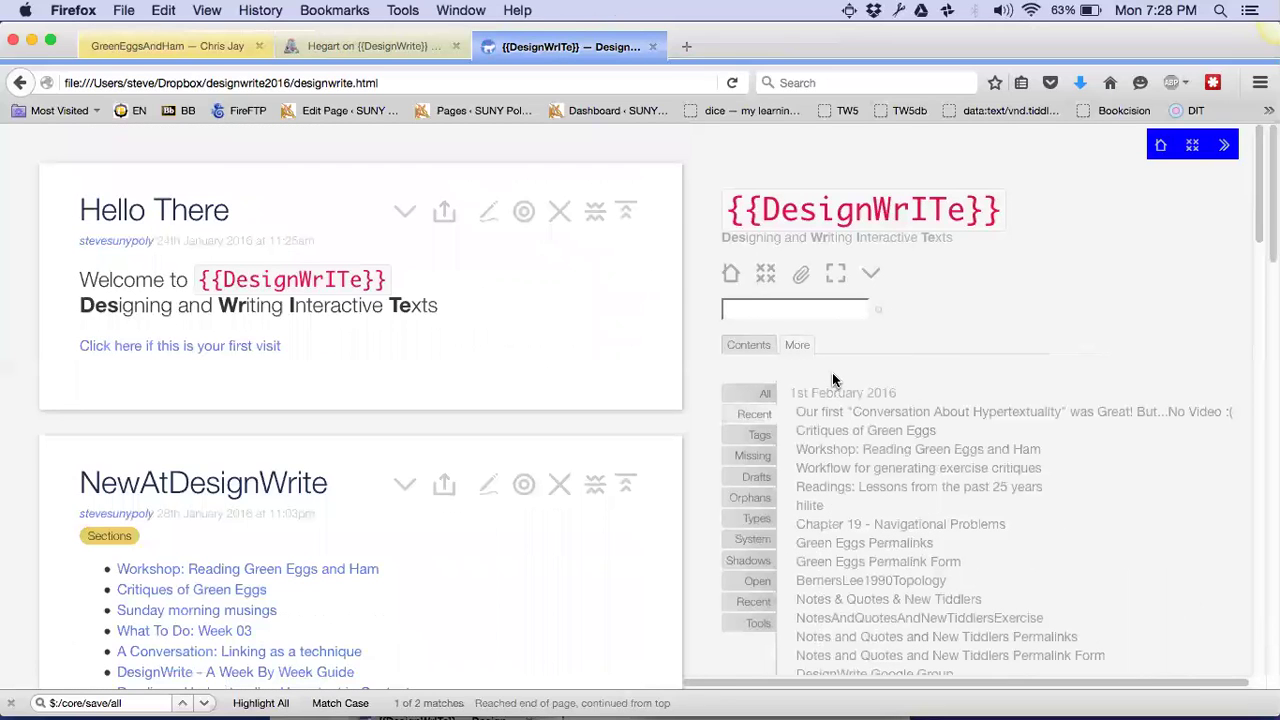
key(super+t)
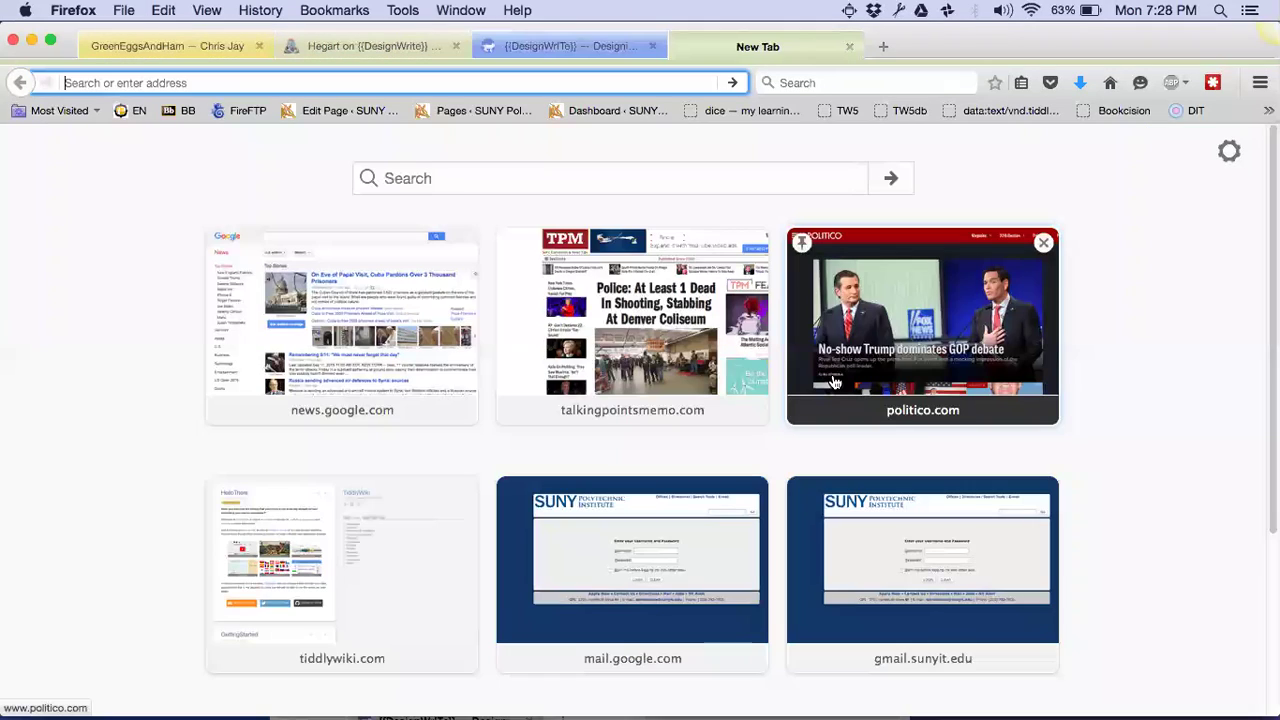
Open Public/sandbox/index.html from the second Dropbox folder in the new tab
key(super+o)
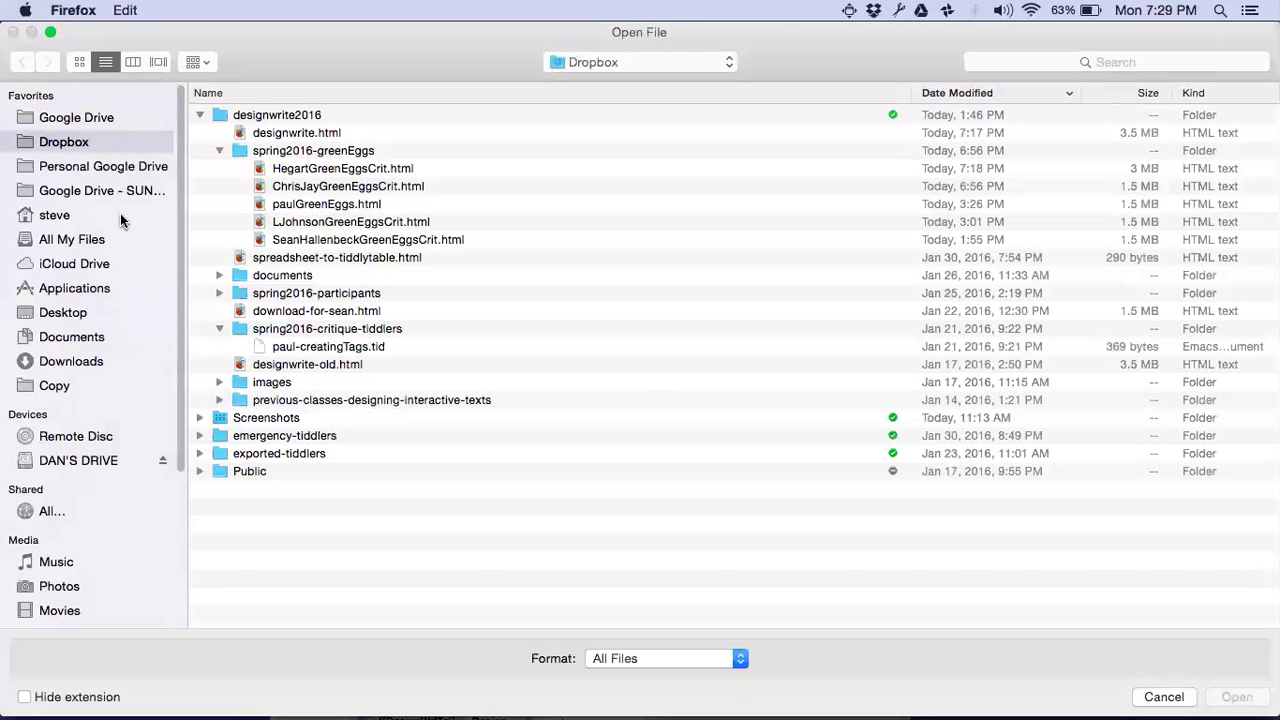
click(55, 219)
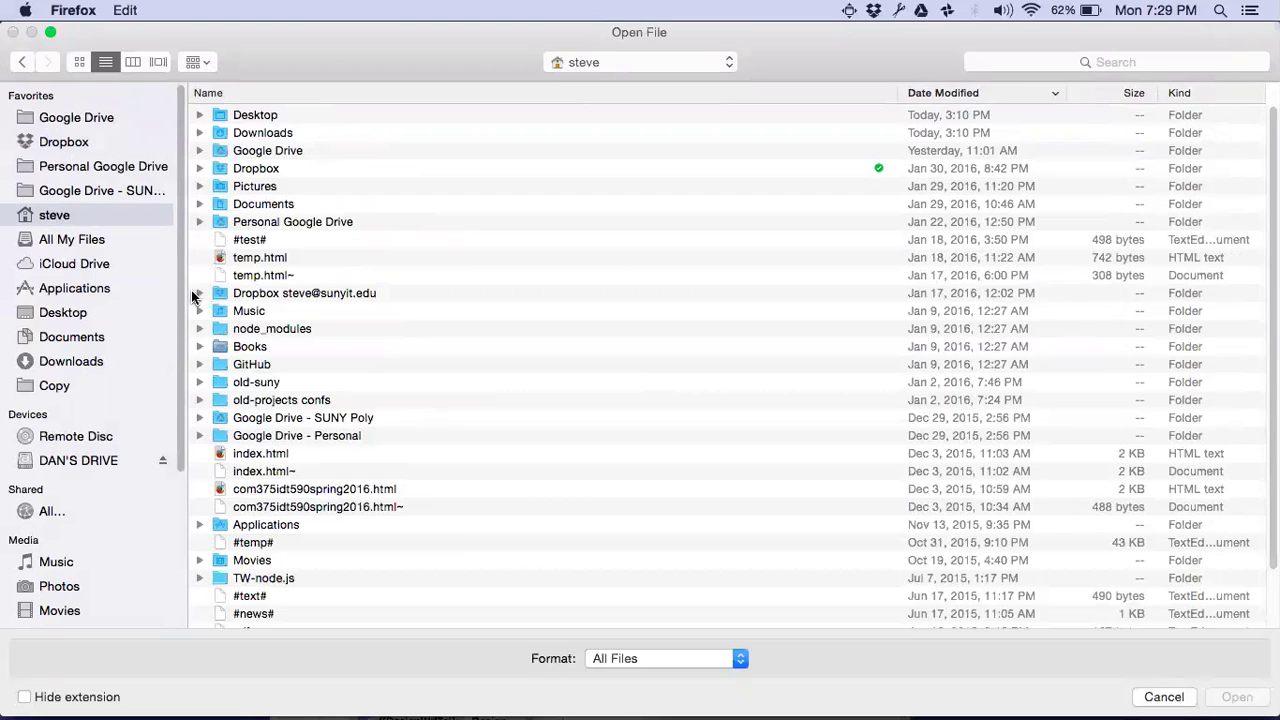
click(194, 295)
click(200, 294)
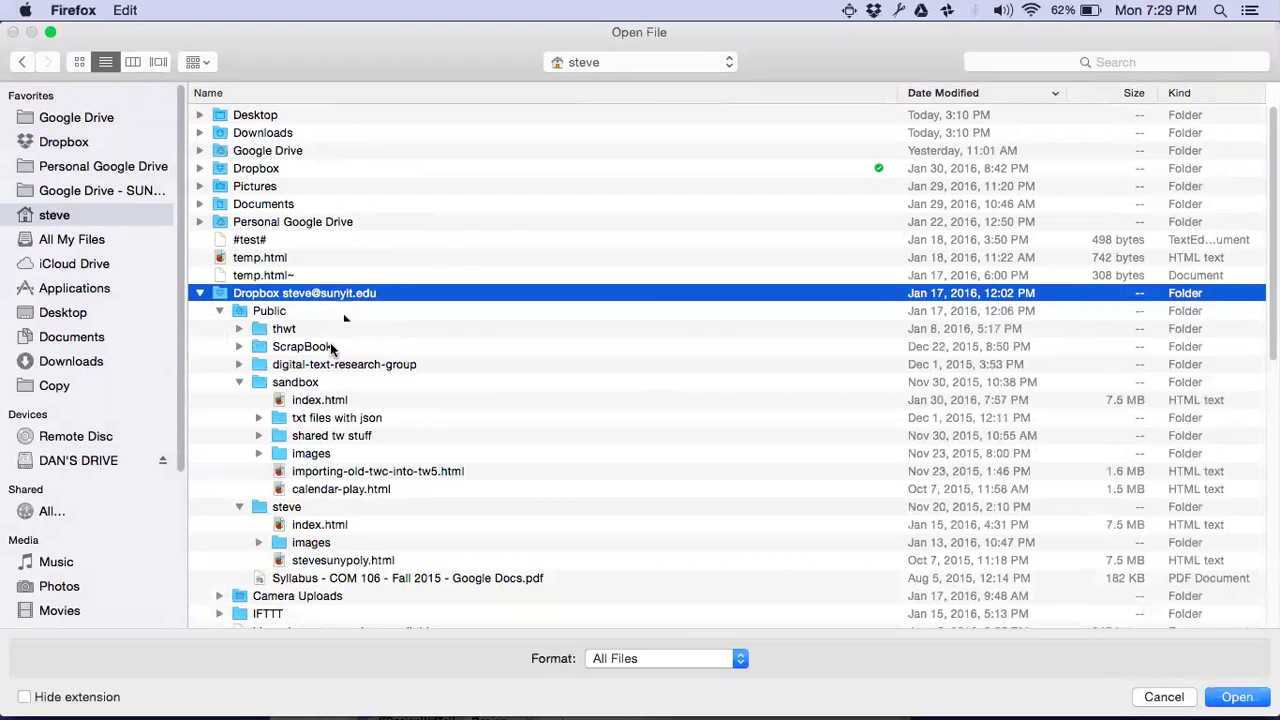
click(312, 401)
key(Return)
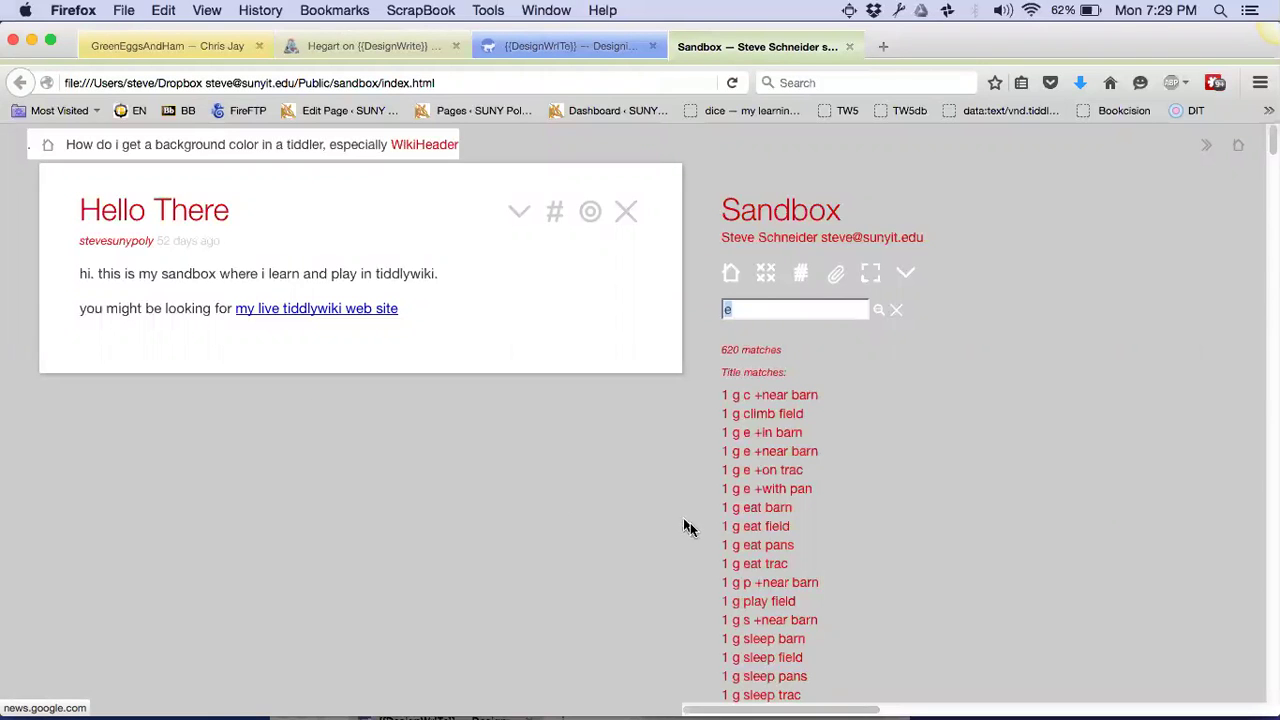
Open the '1 g eat field' and '1 g climb pans' tiddlers in the Sandbox wiki
click(746, 528)
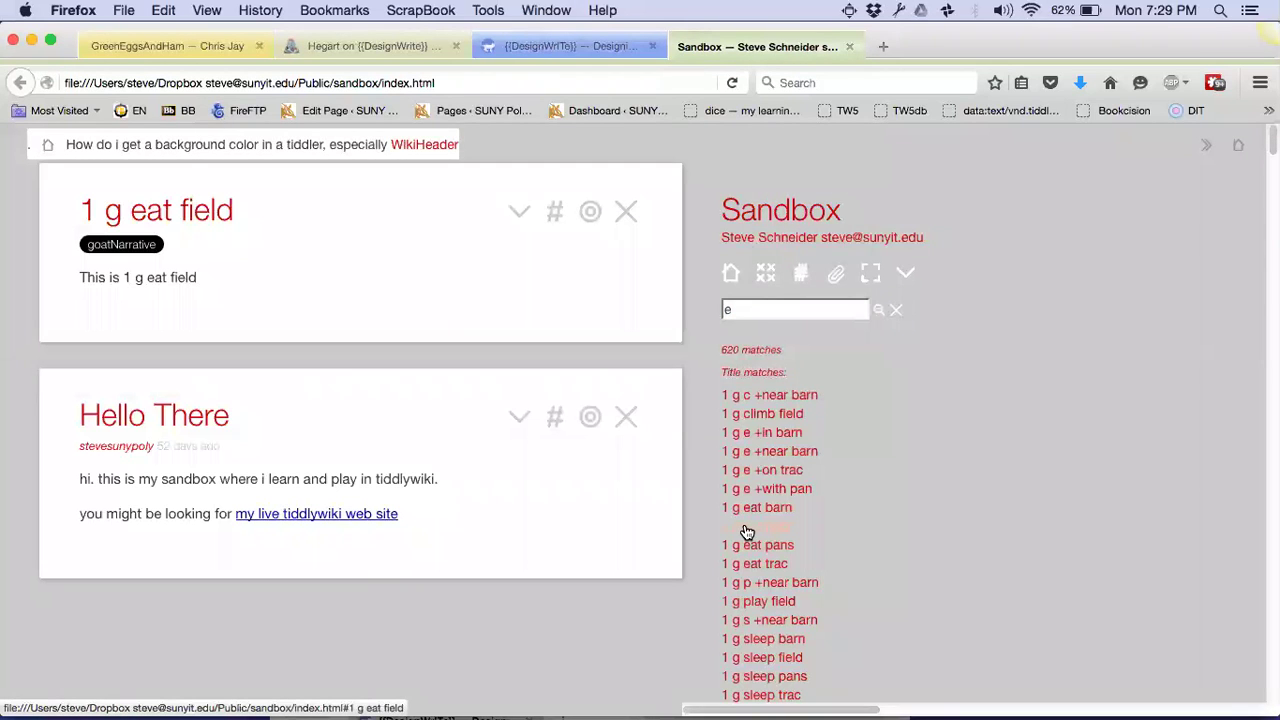
click(140, 250)
click(168, 416)
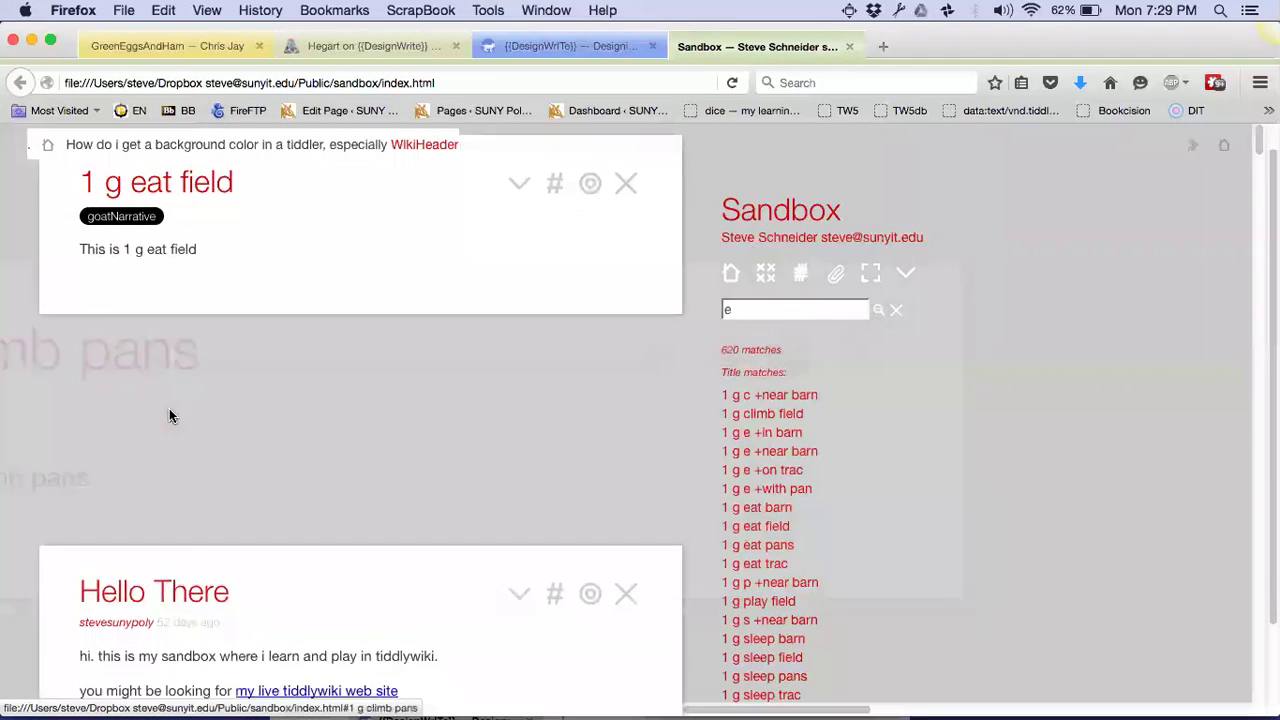
scroll(169, 408, up, 3)
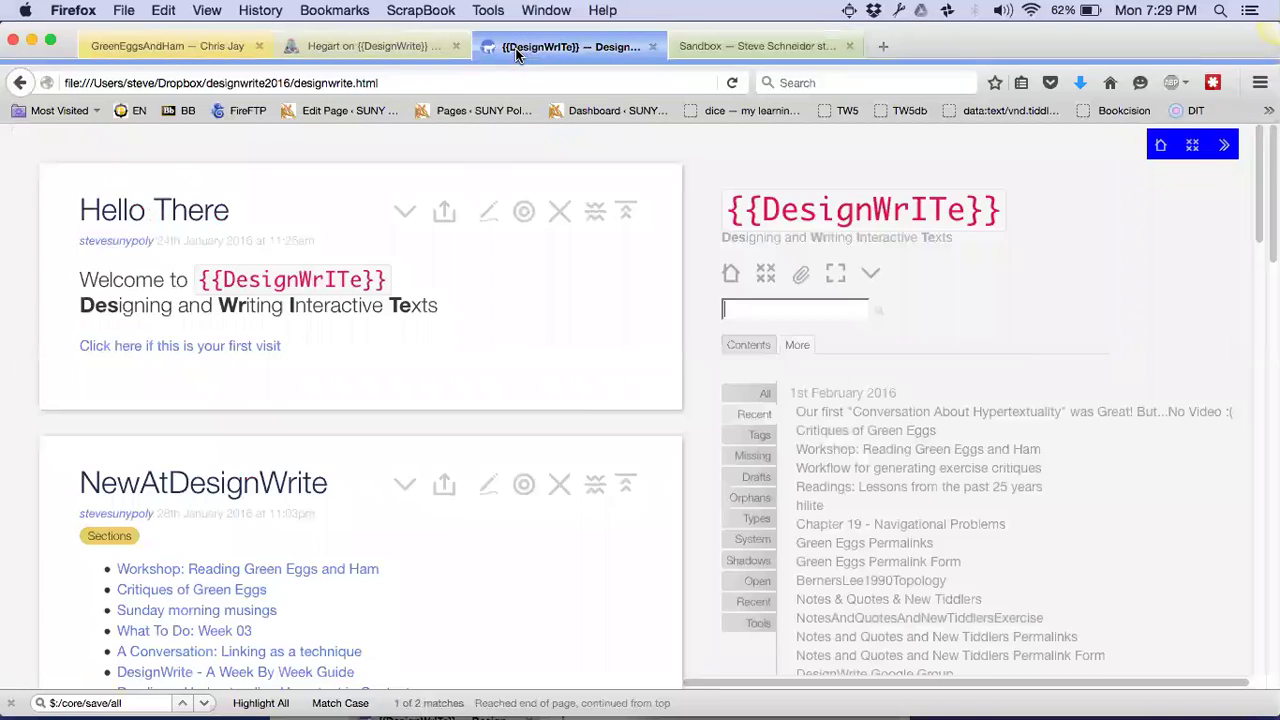
Flip between the DesignWrite and GreenEggsAndHam tabs, then close the DesignWrite tab
click(518, 50)
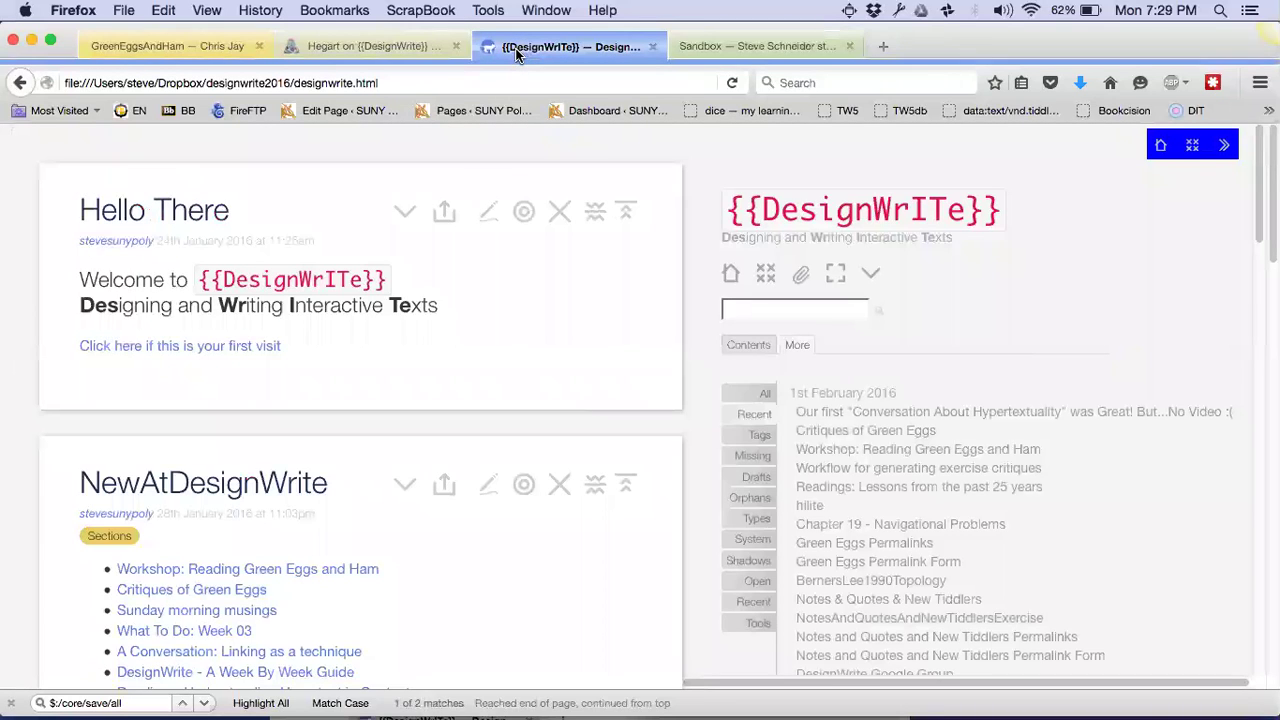
click(183, 47)
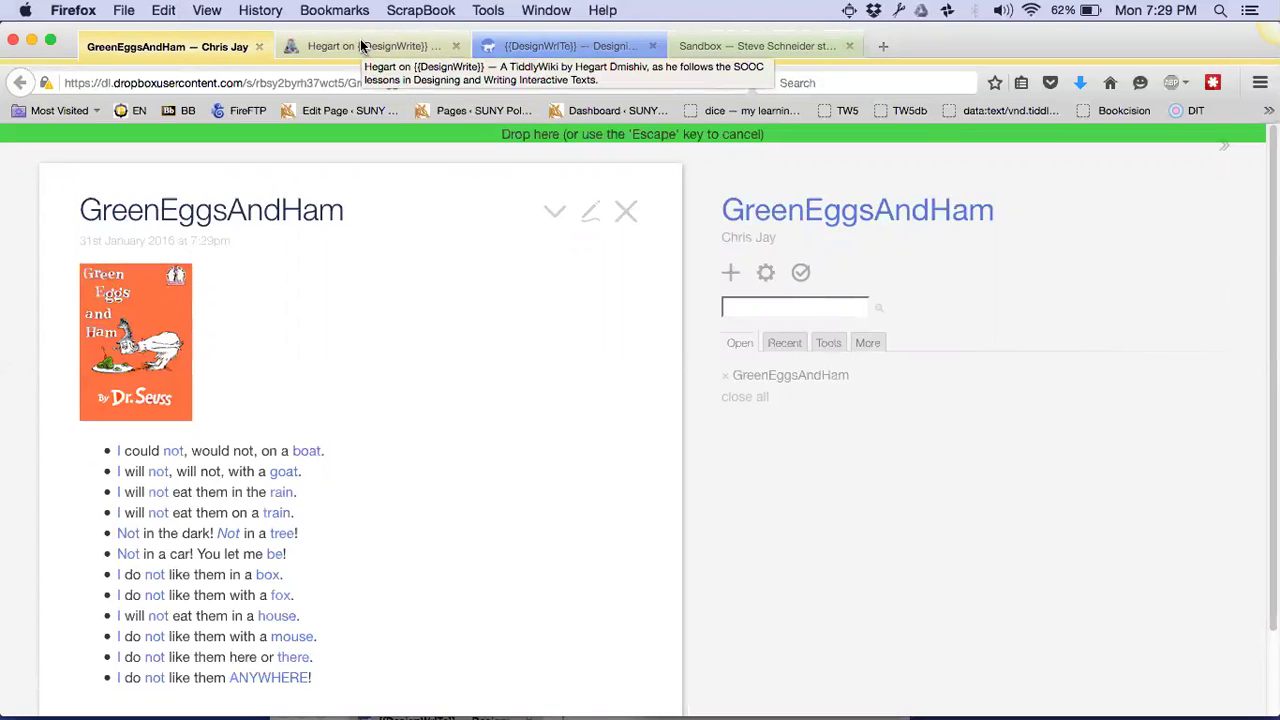
click(515, 47)
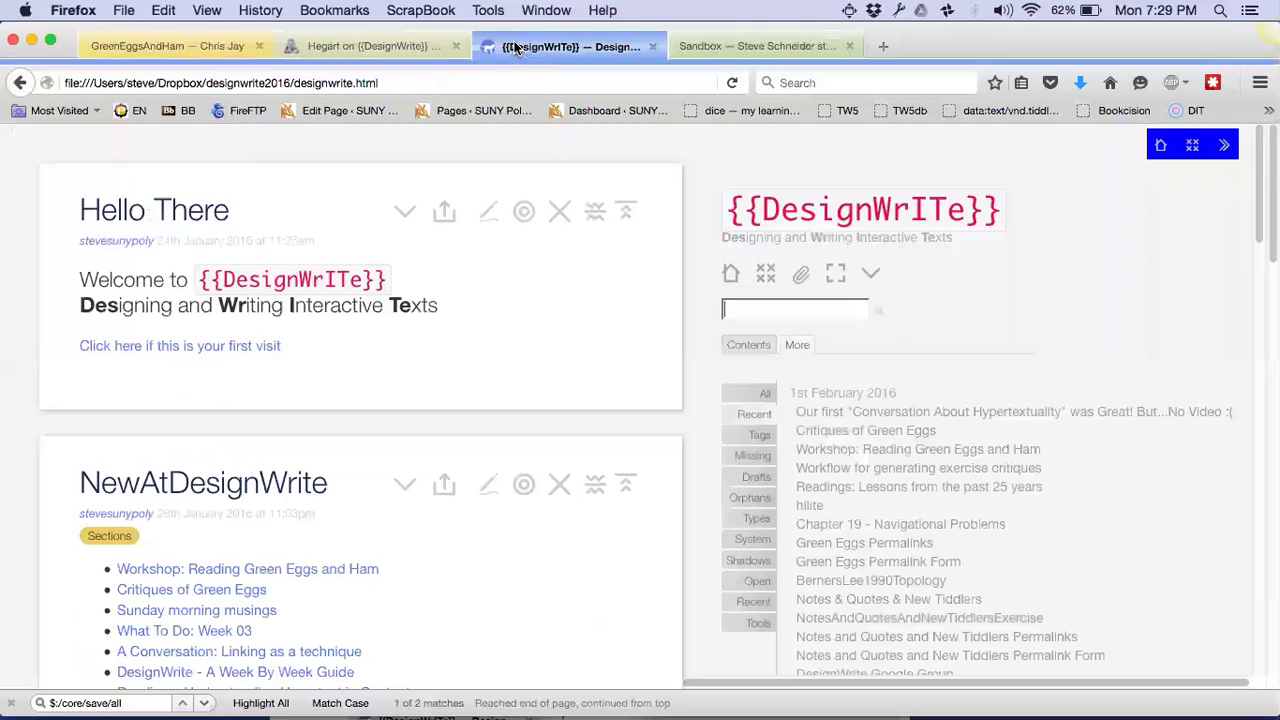
click(651, 47)
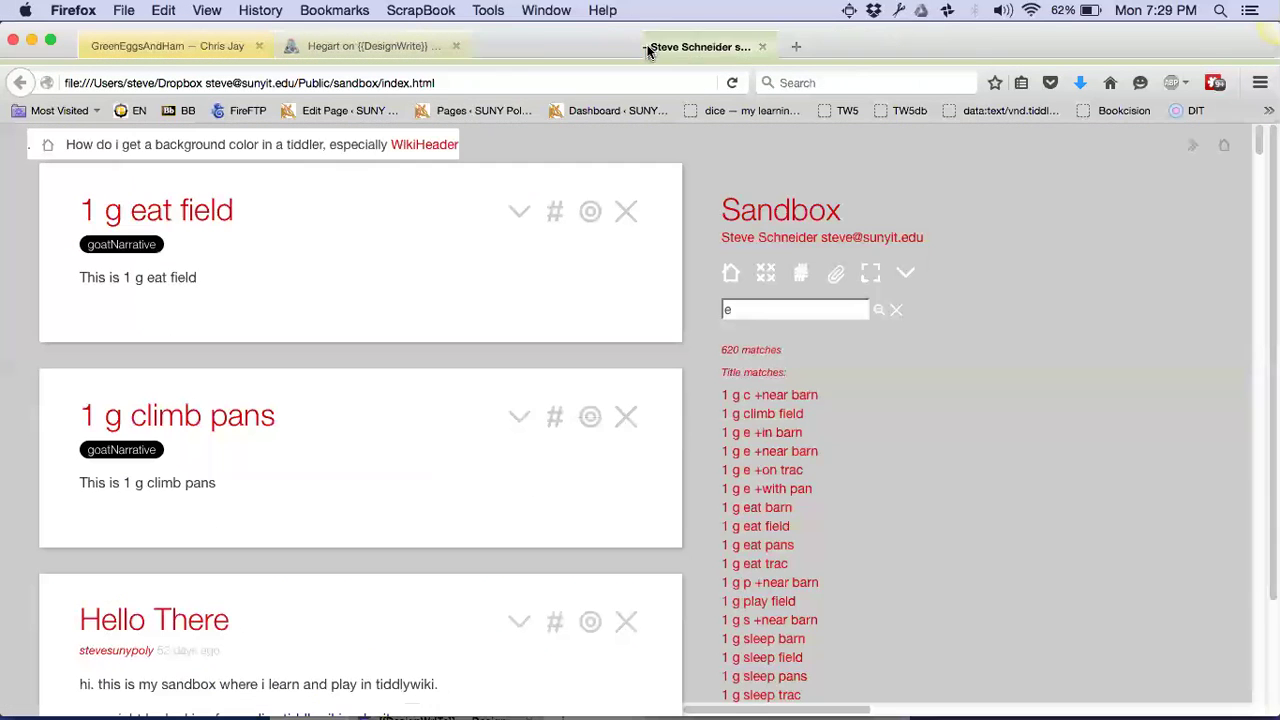
Close the Sandbox tab, put the critique window on the left, and maximize MyWorld
click(648, 48)
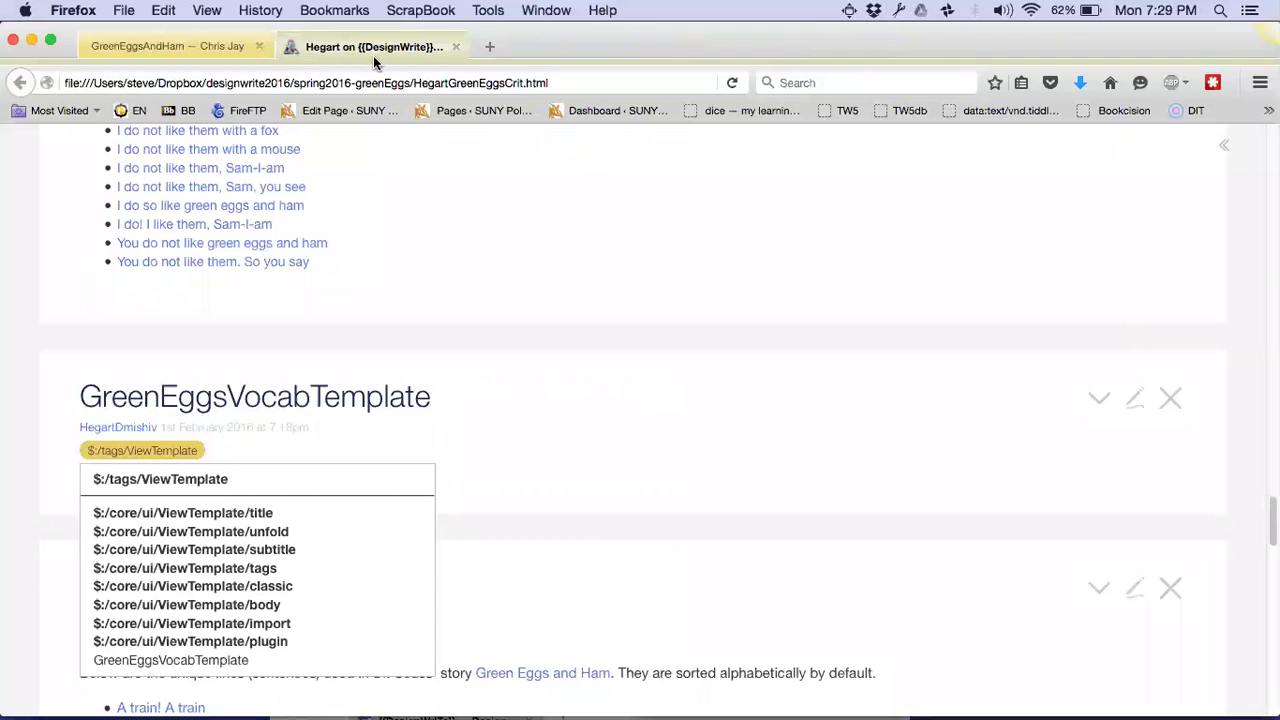
key(ctrl+alt+Left)
drag(373, 55, 821, 205)
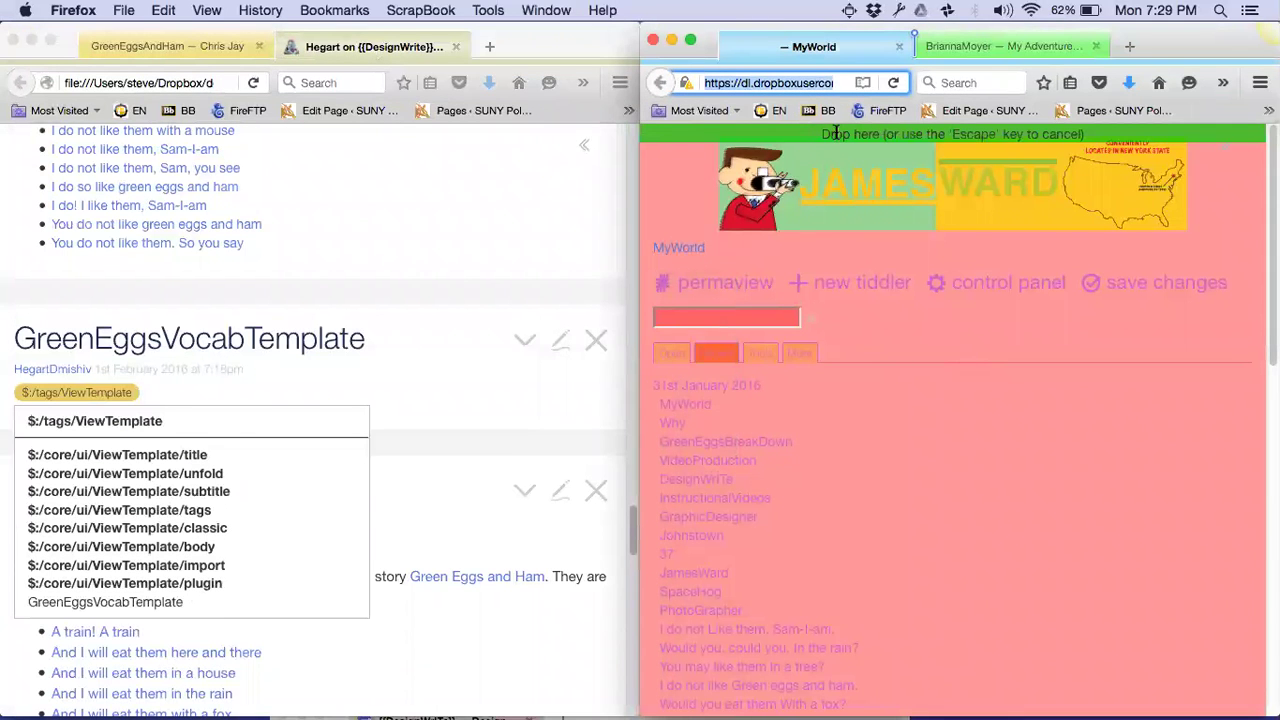
key(ctrl+alt+Return)
drag(836, 130, 1046, 345)
Switch the MyWorld palette from Vanilla to Blue in Control Panel > Appearance
click(1046, 345)
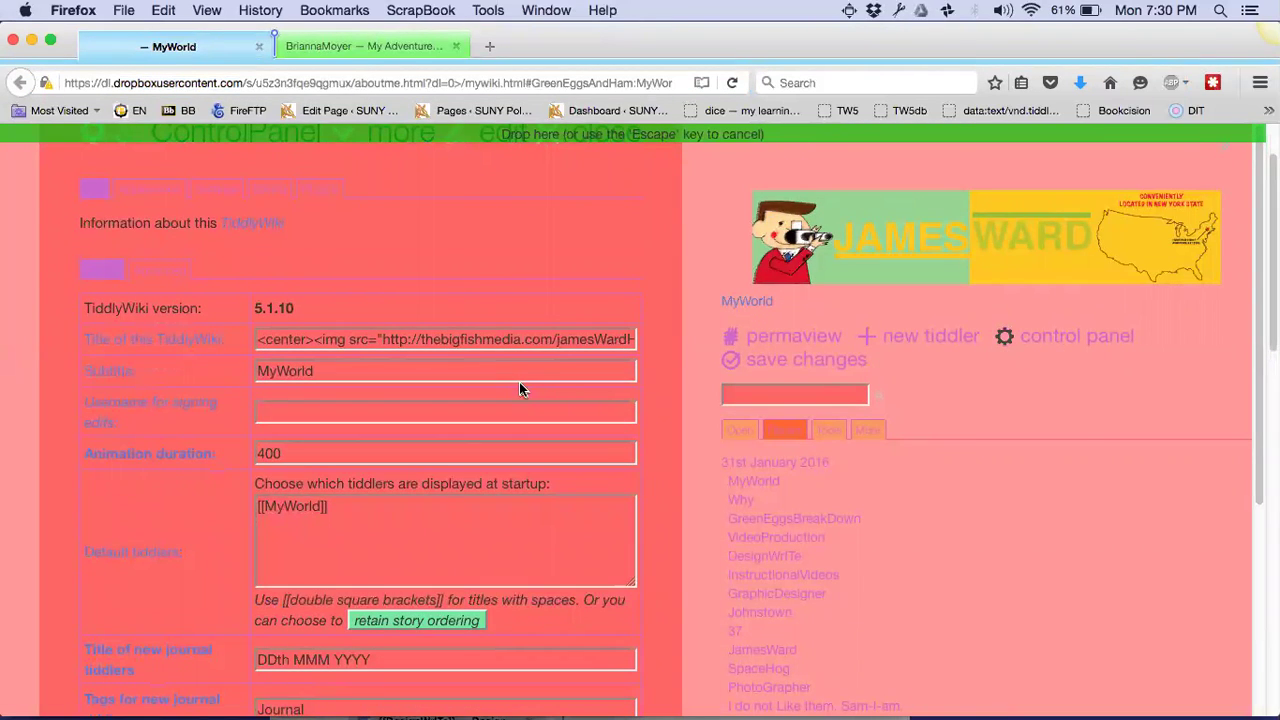
click(151, 196)
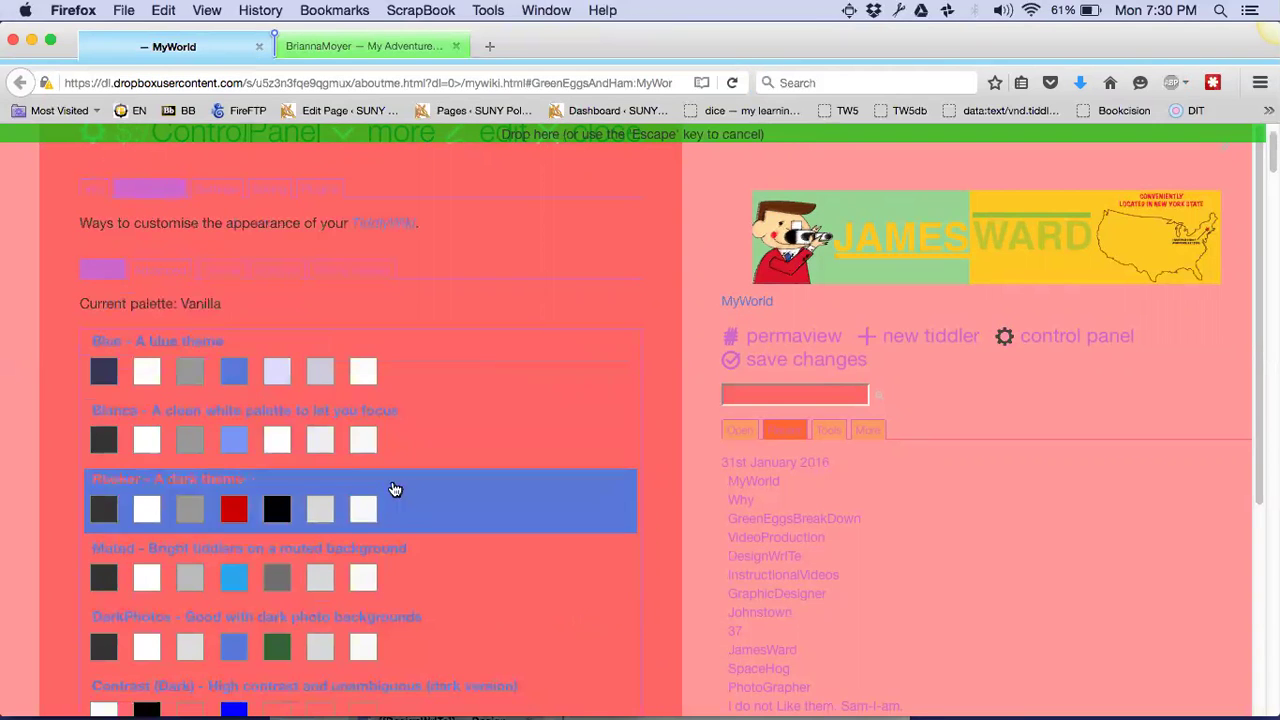
click(305, 388)
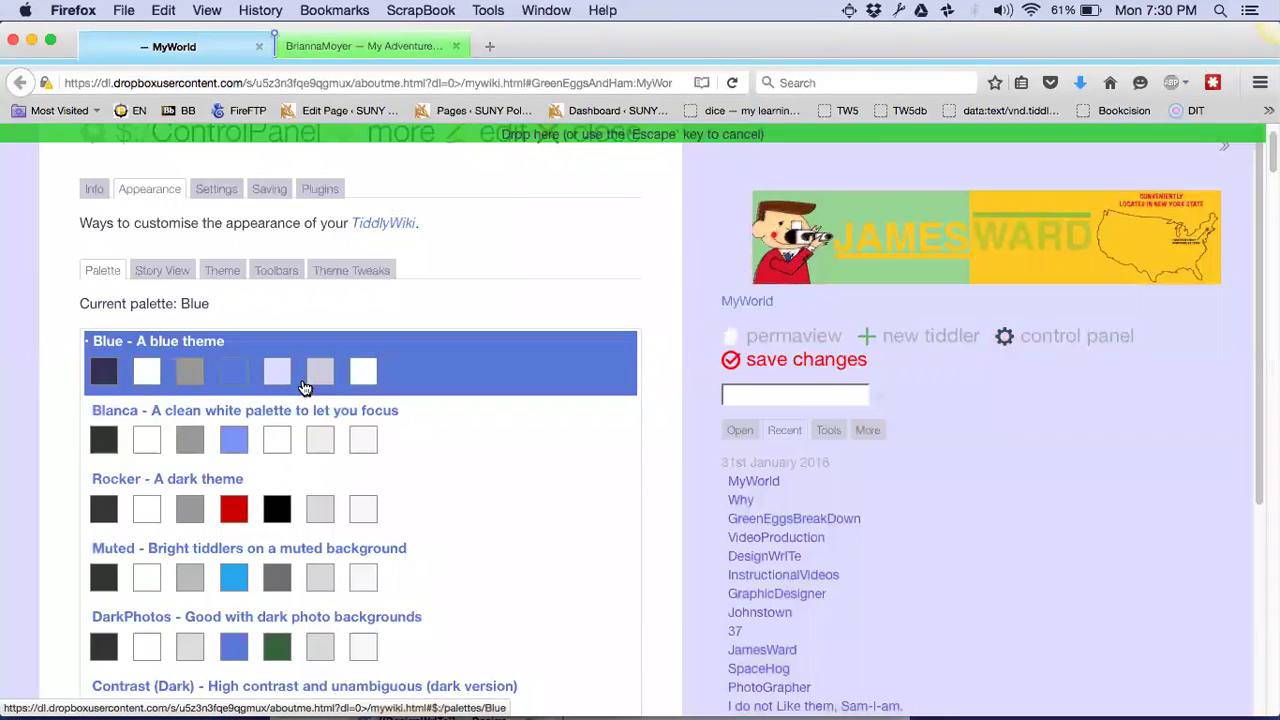
scroll(480, 366, up, 2)
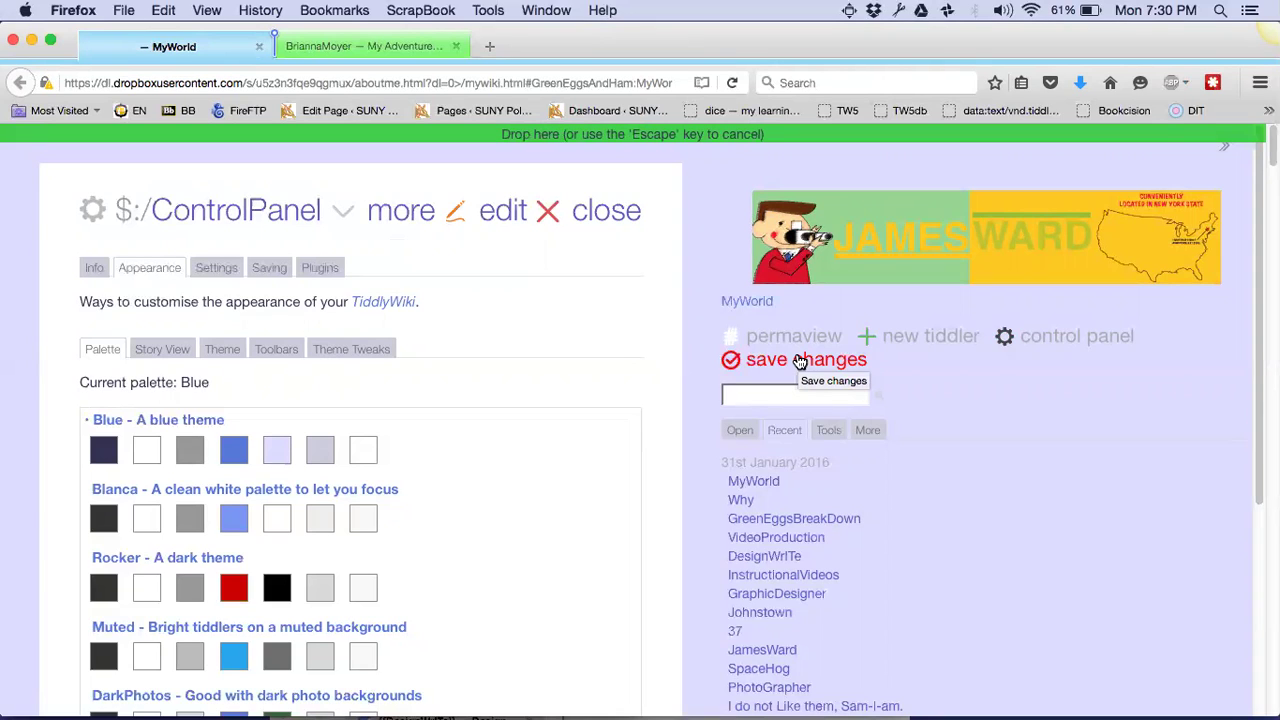
Save the wiki's changes to a file, browsing into designwrite2016/spring2016-greenEggs
click(792, 364)
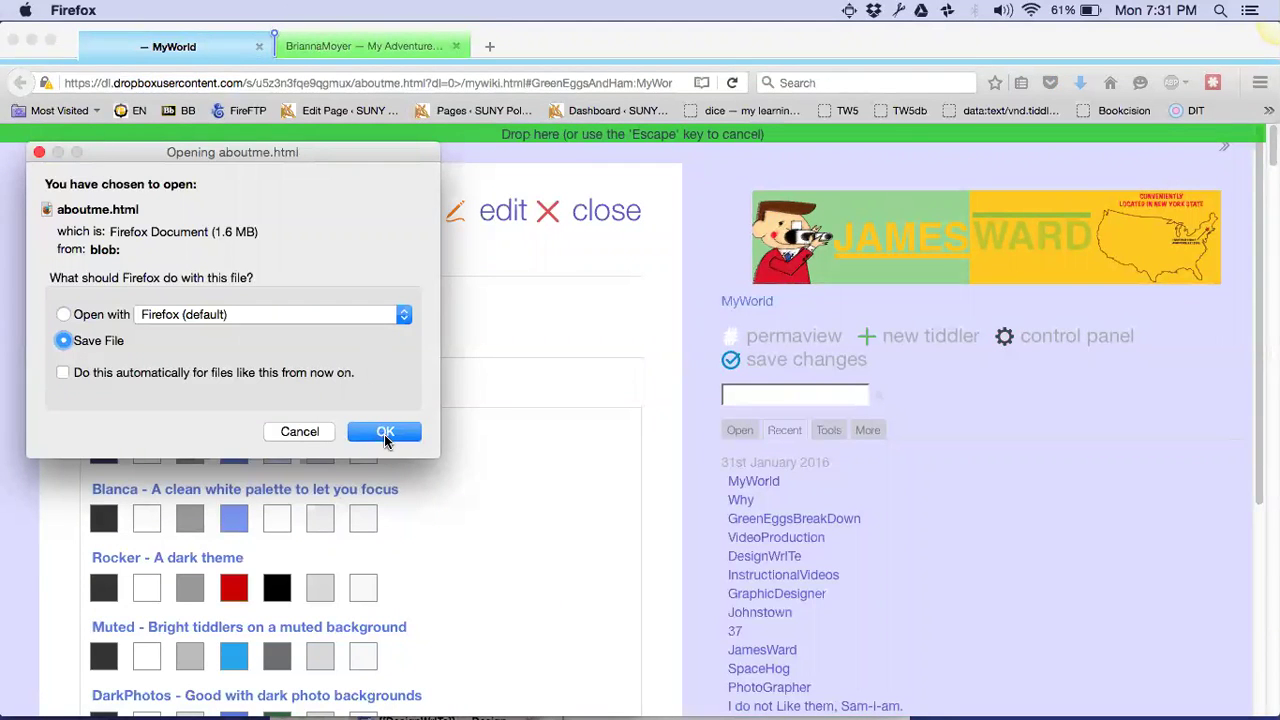
click(384, 434)
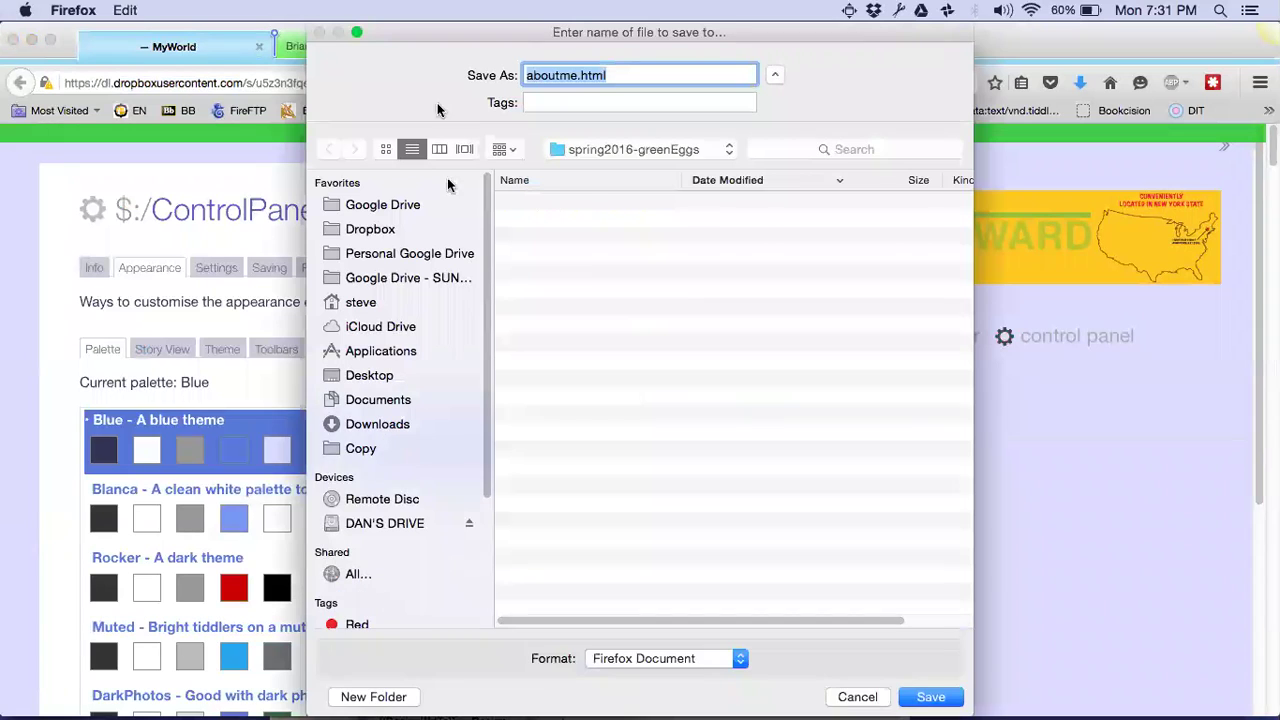
click(370, 231)
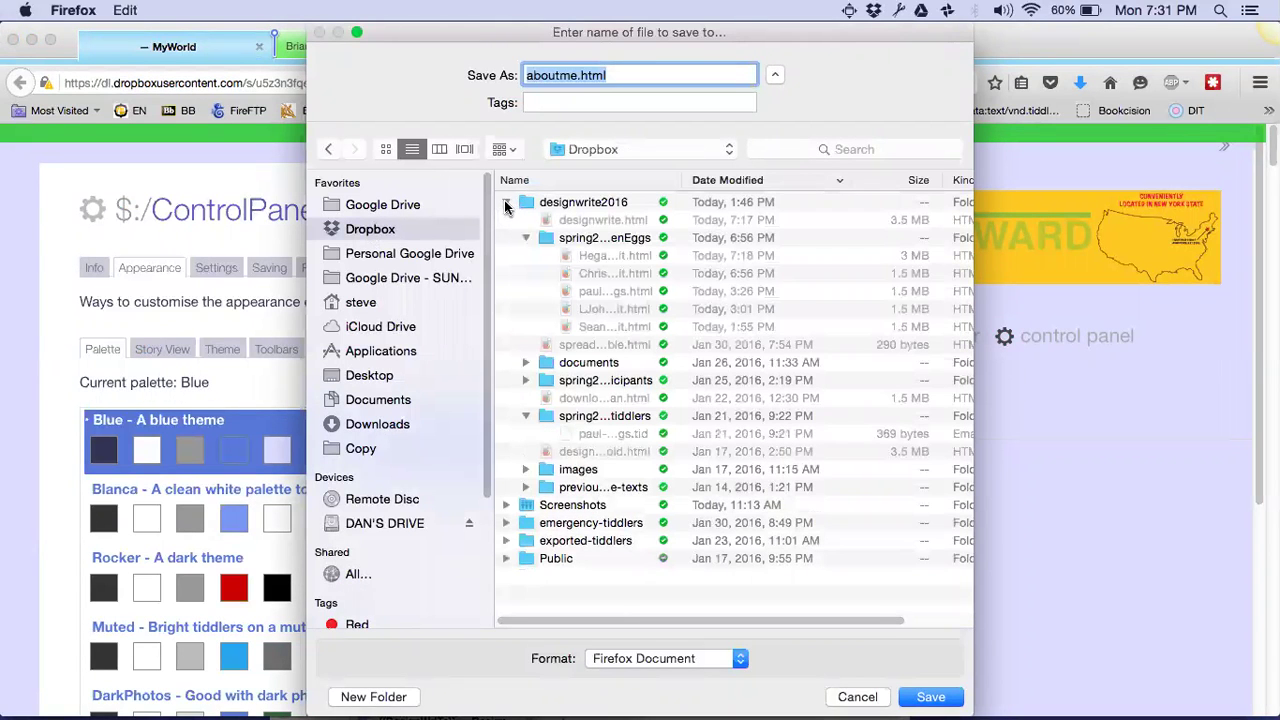
click(506, 202)
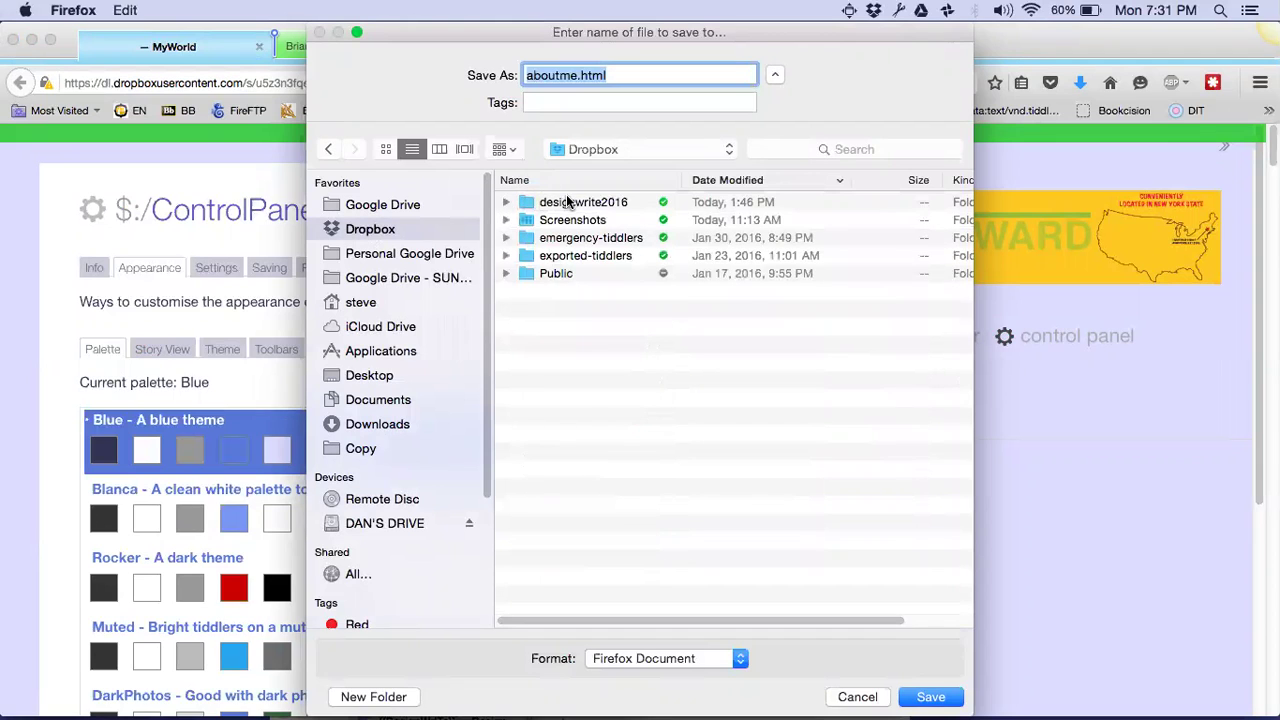
double_click(566, 202)
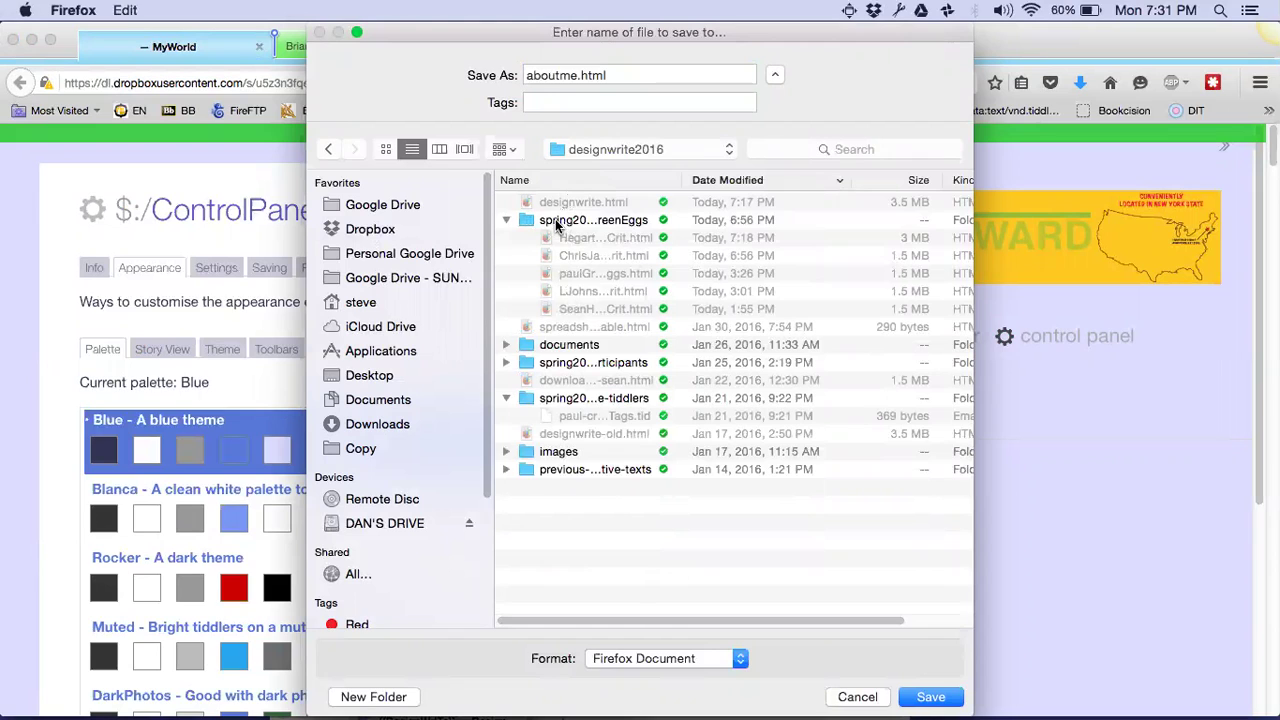
click(557, 222)
click(556, 220)
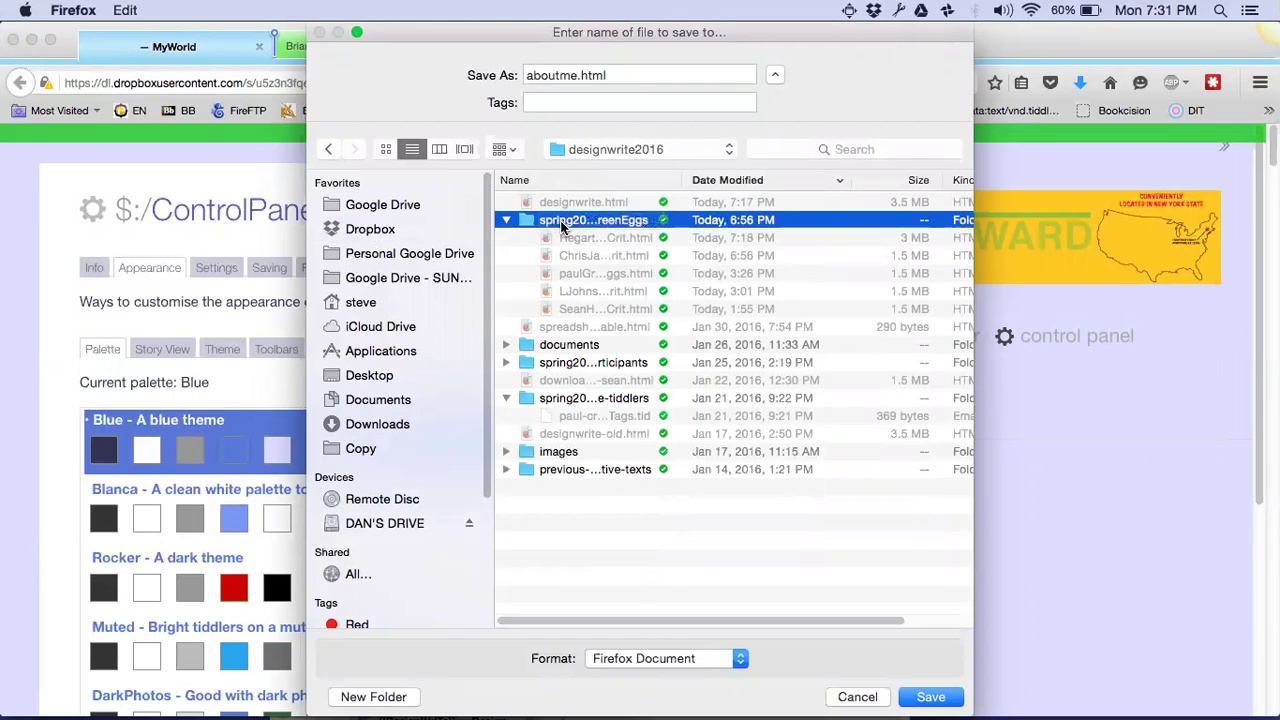
double_click(561, 221)
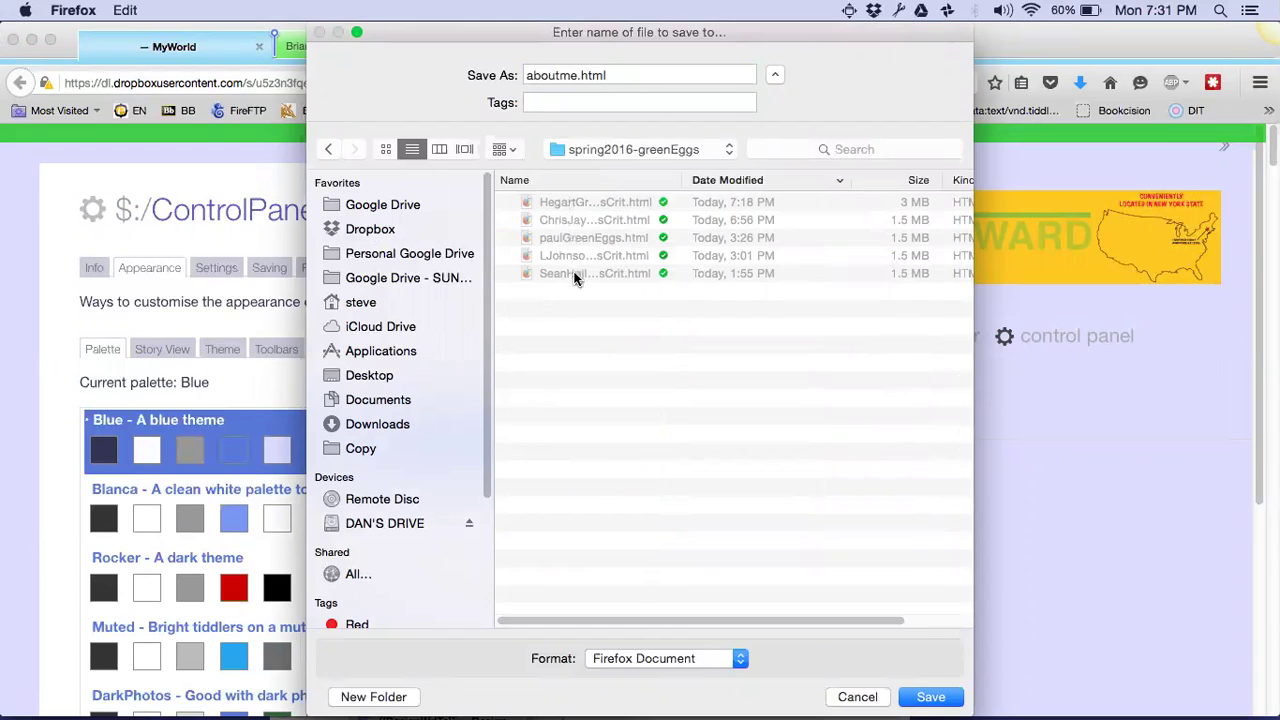
Name the file JamesGreenEggsCrit.html and save it there
double_click(575, 75)
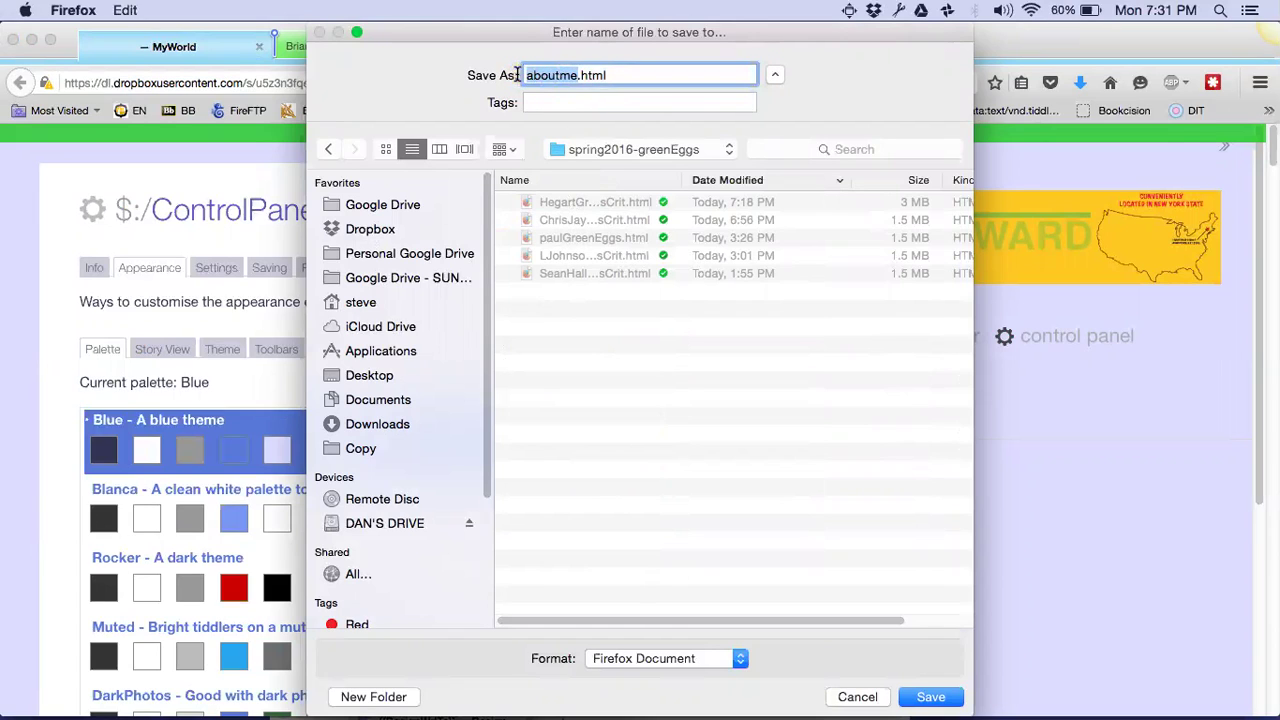
text(JamesGreenEggsCrit)
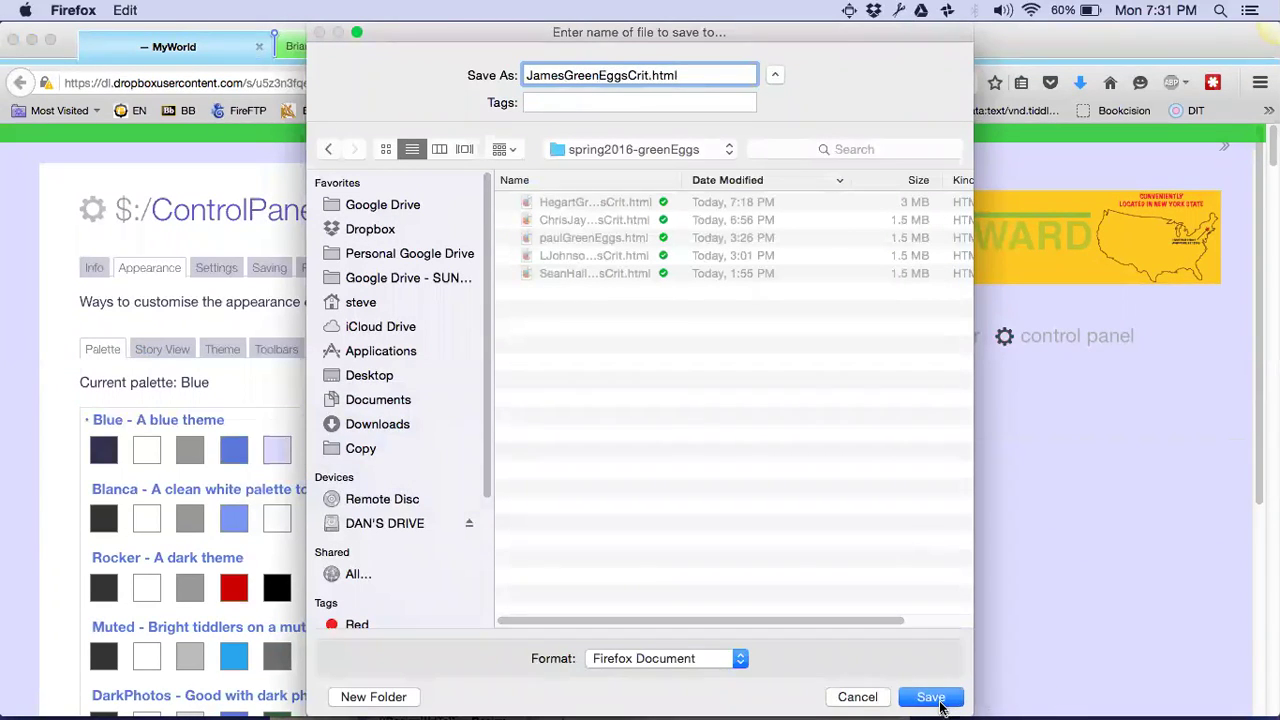
click(938, 700)
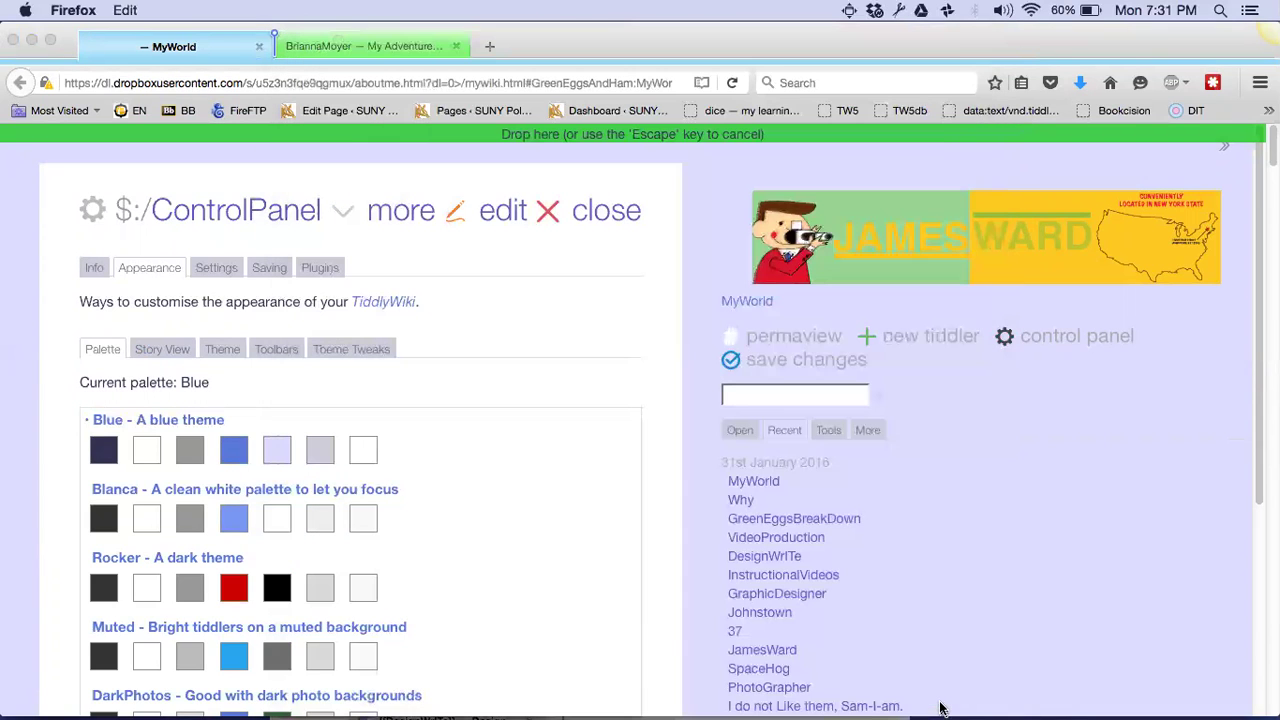
click(184, 86)
Open JamesGreenEggsCrit.html, allow TiddlyFox saving, and snap it to the right half
key(super+o)
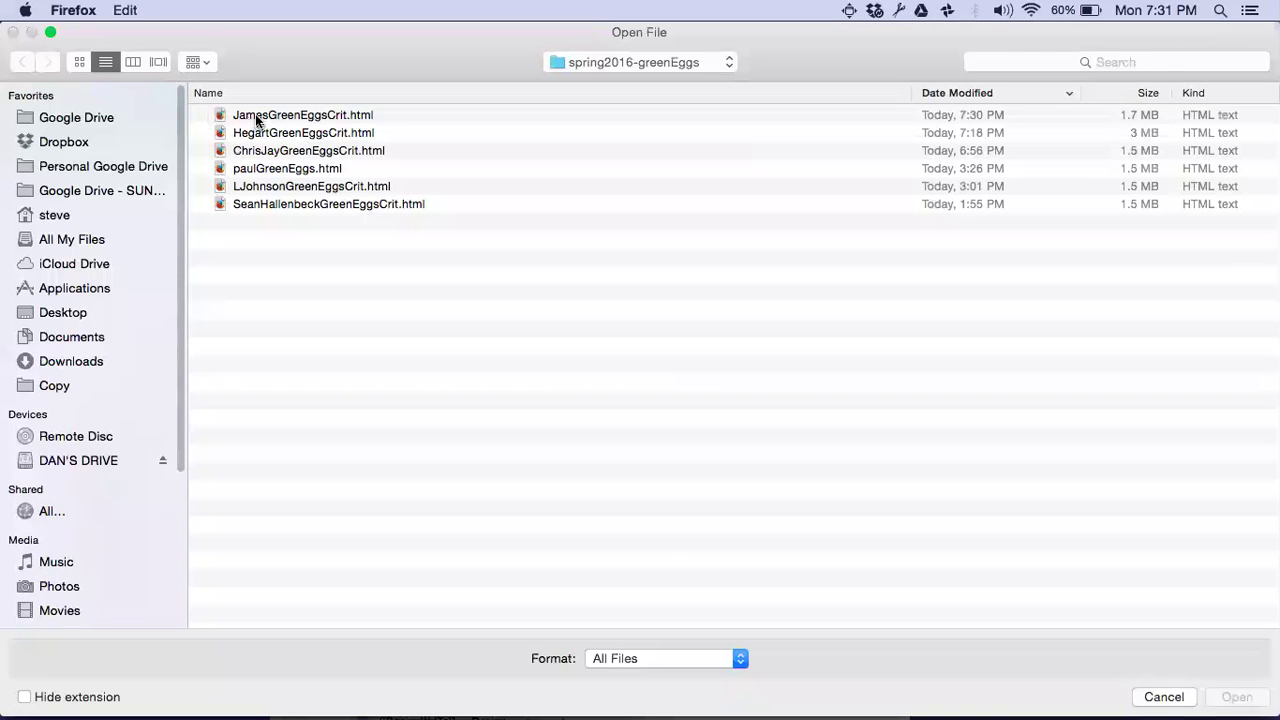
click(255, 116)
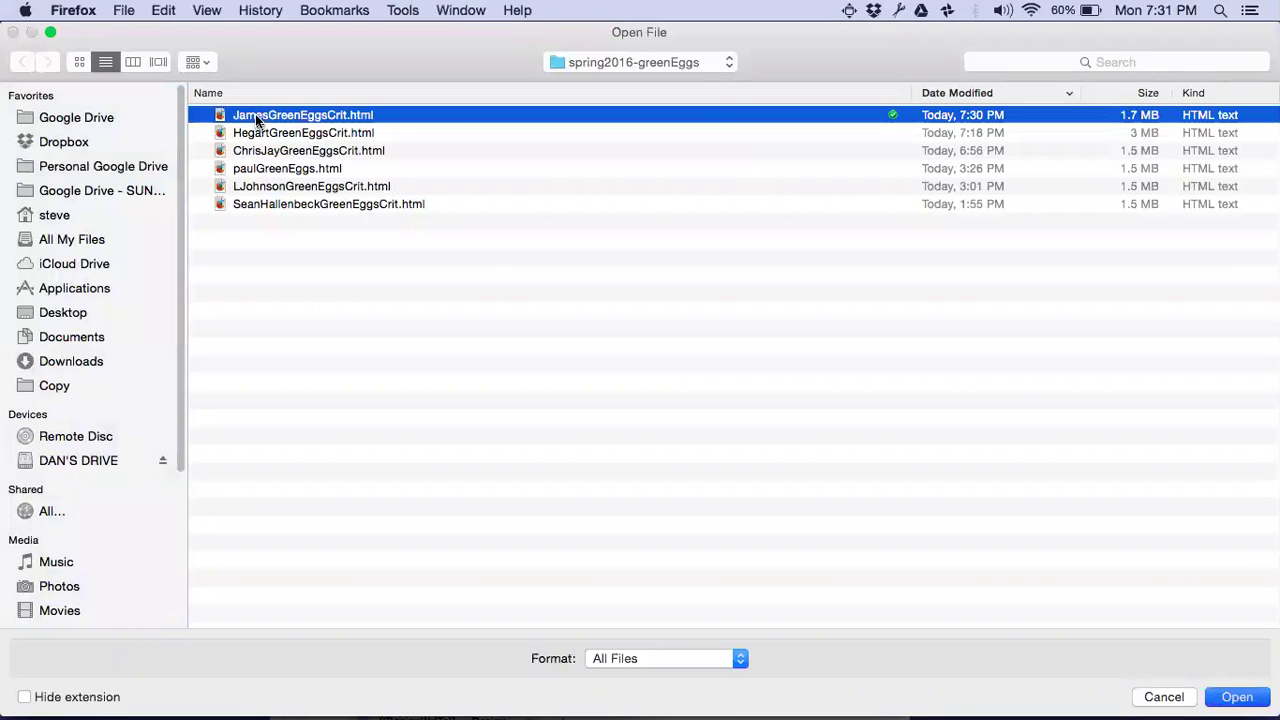
double_click(255, 114)
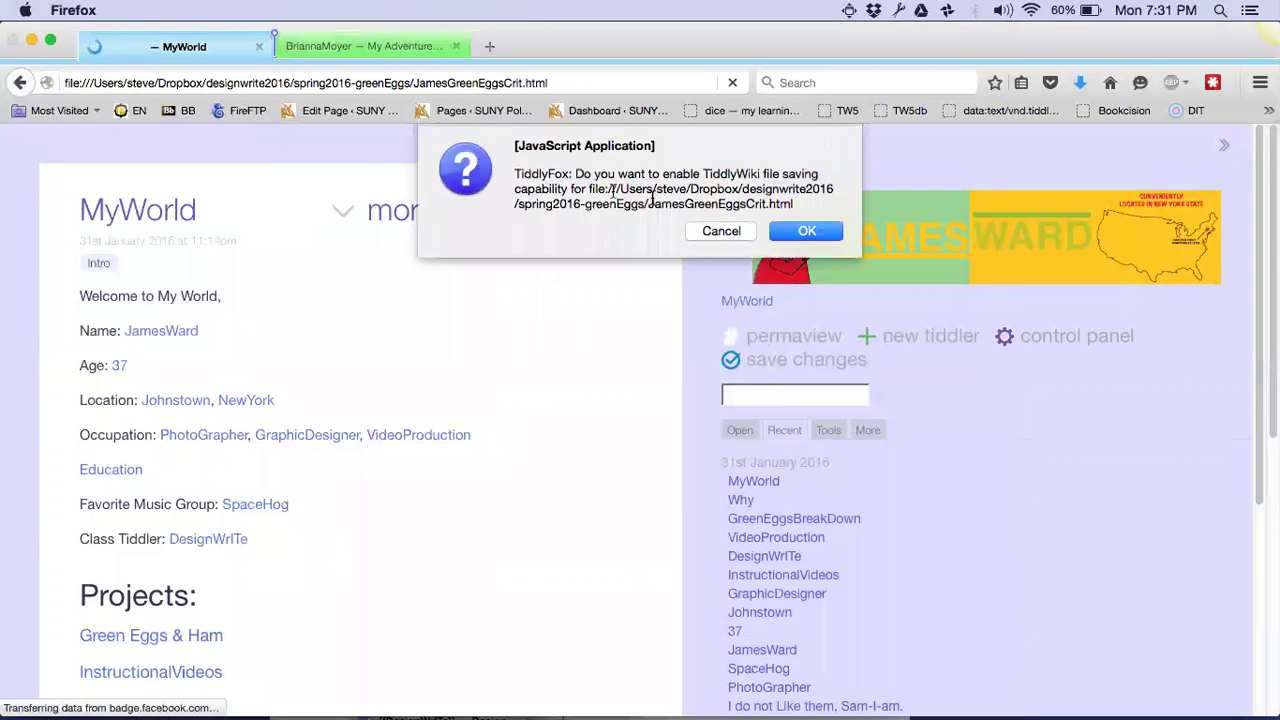
click(822, 235)
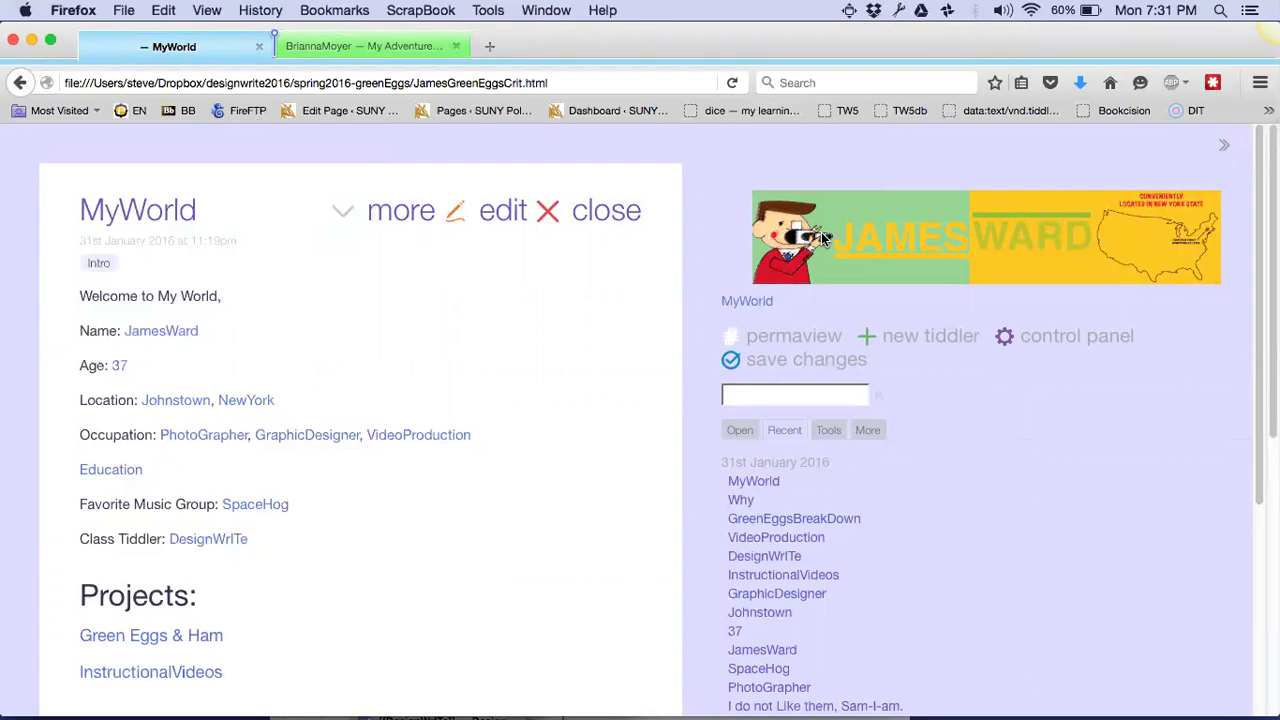
key(ctrl+alt+Right)
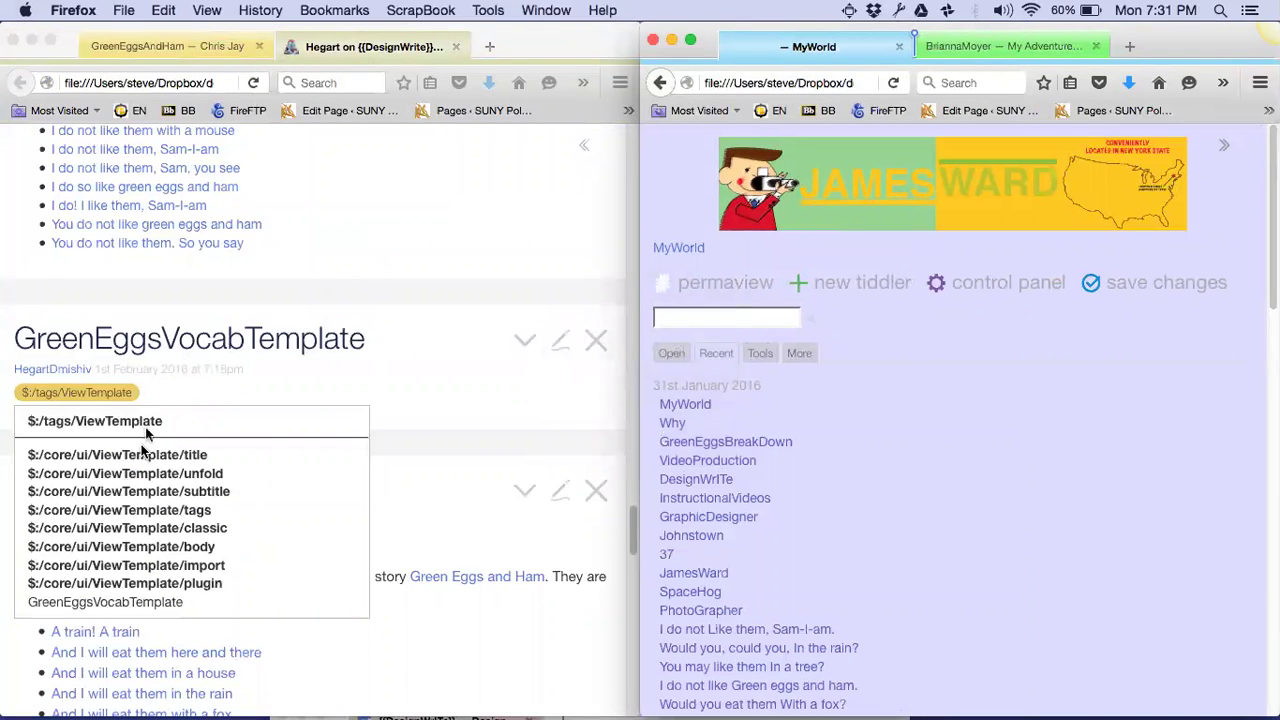
Import GreenEggsVocabTemplate from the critique wiki into MyWorld and open it for editing
click(120, 601)
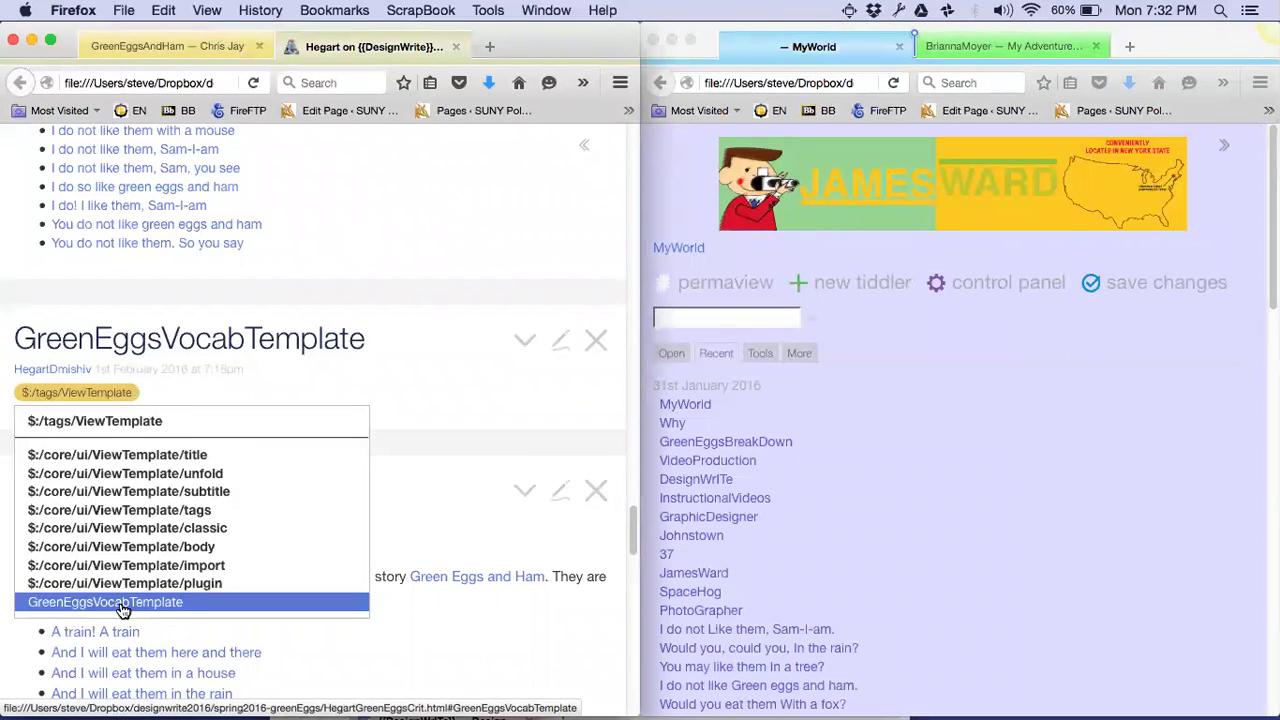
drag(122, 610, 940, 408)
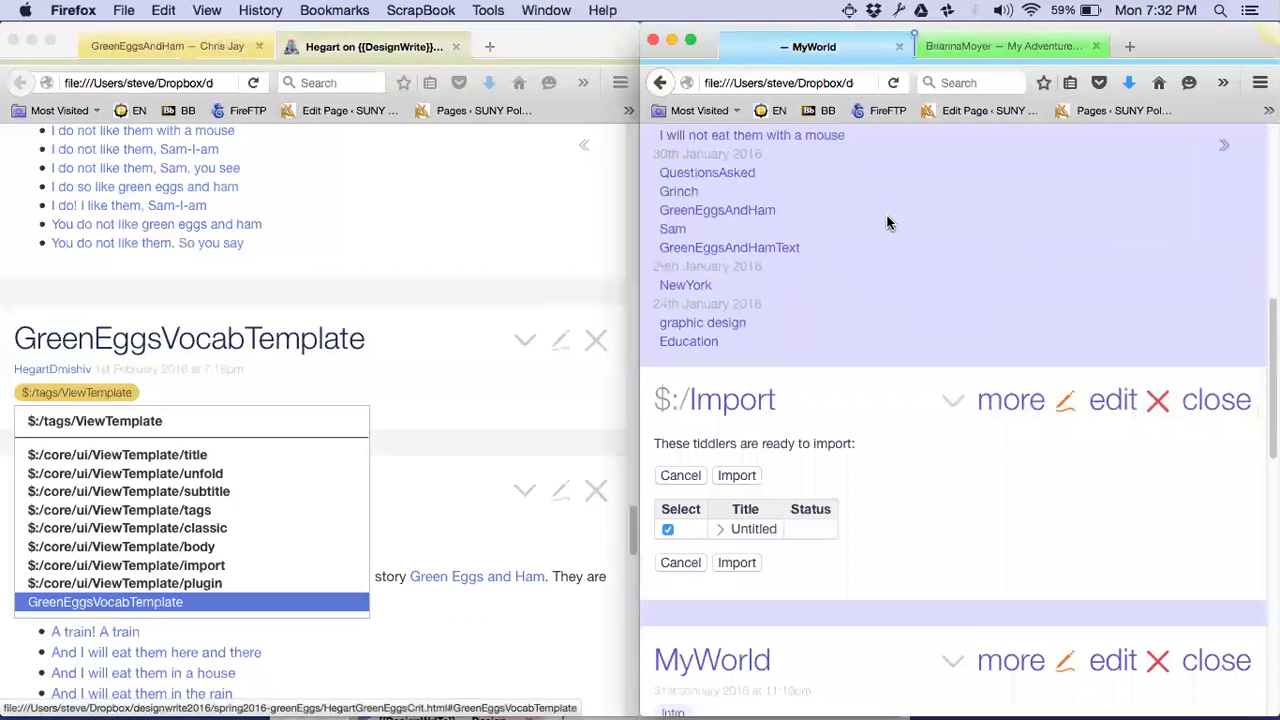
click(735, 562)
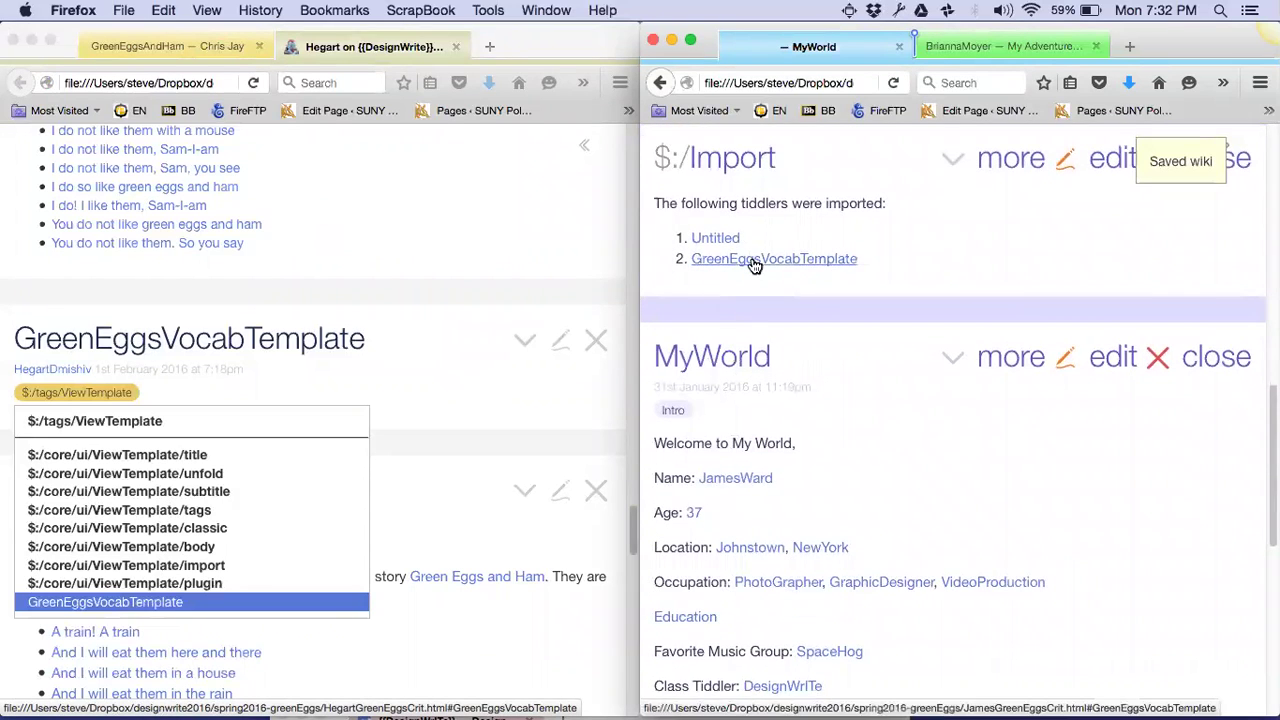
click(747, 260)
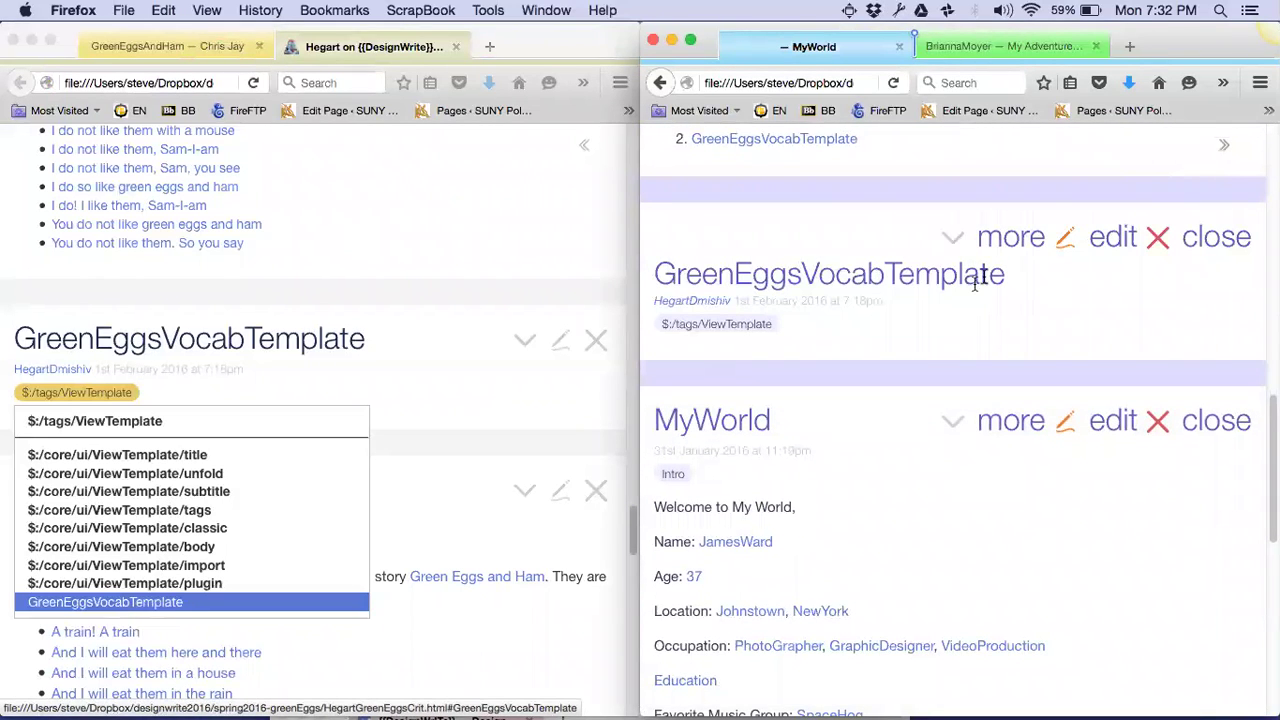
click(1108, 240)
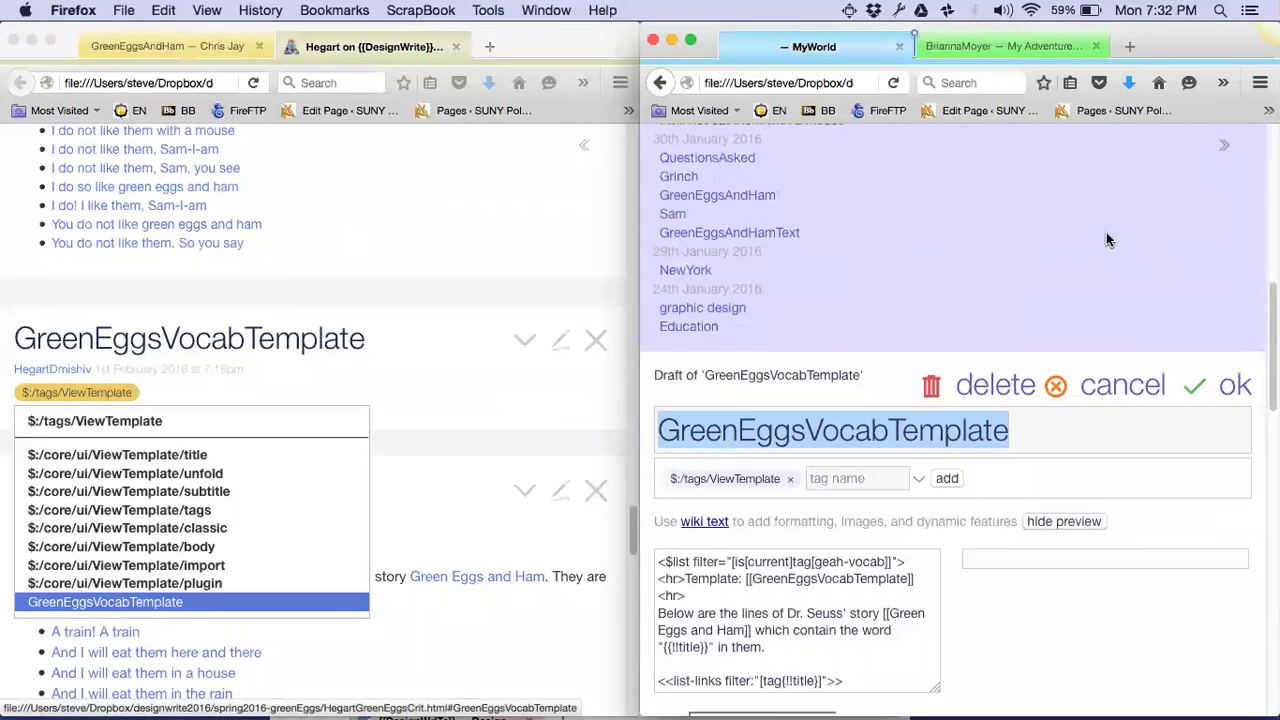
Open GreenEggsBreakDown and 'Would you eat them With a fox?', check its GreenEggs tag, then return to the draft
scroll(772, 554, down, 2)
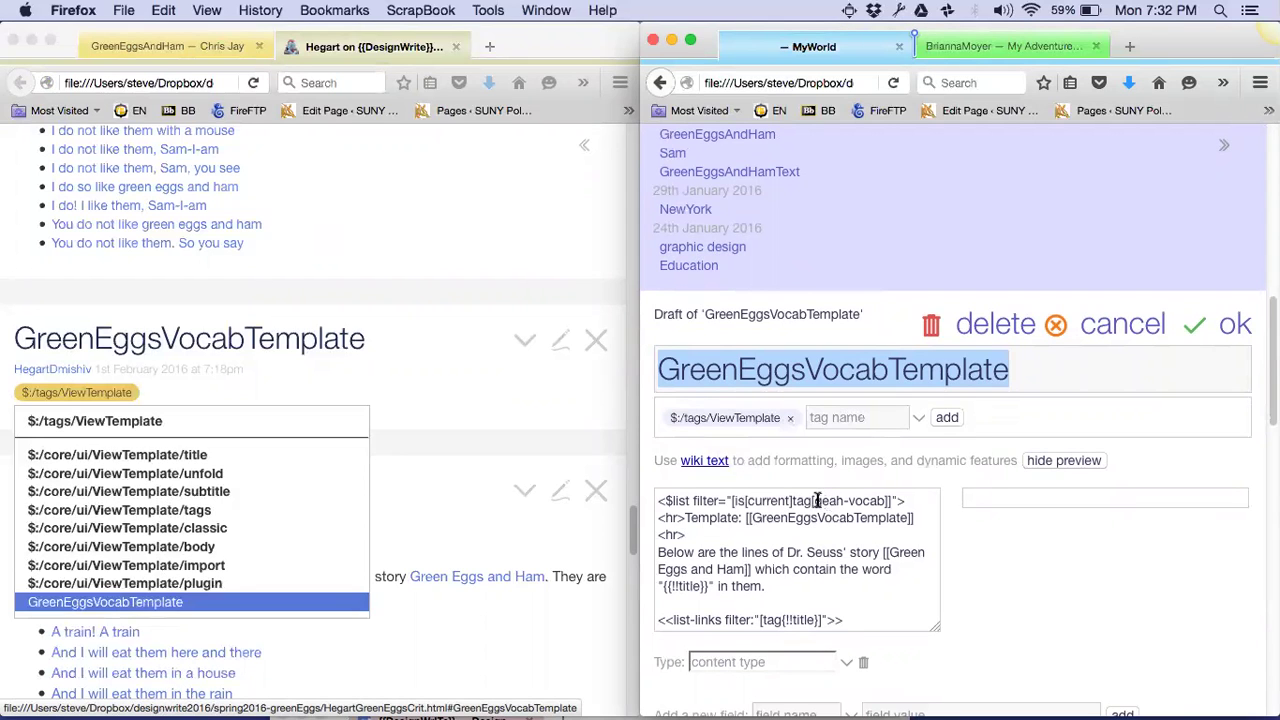
scroll(817, 500, up, 10)
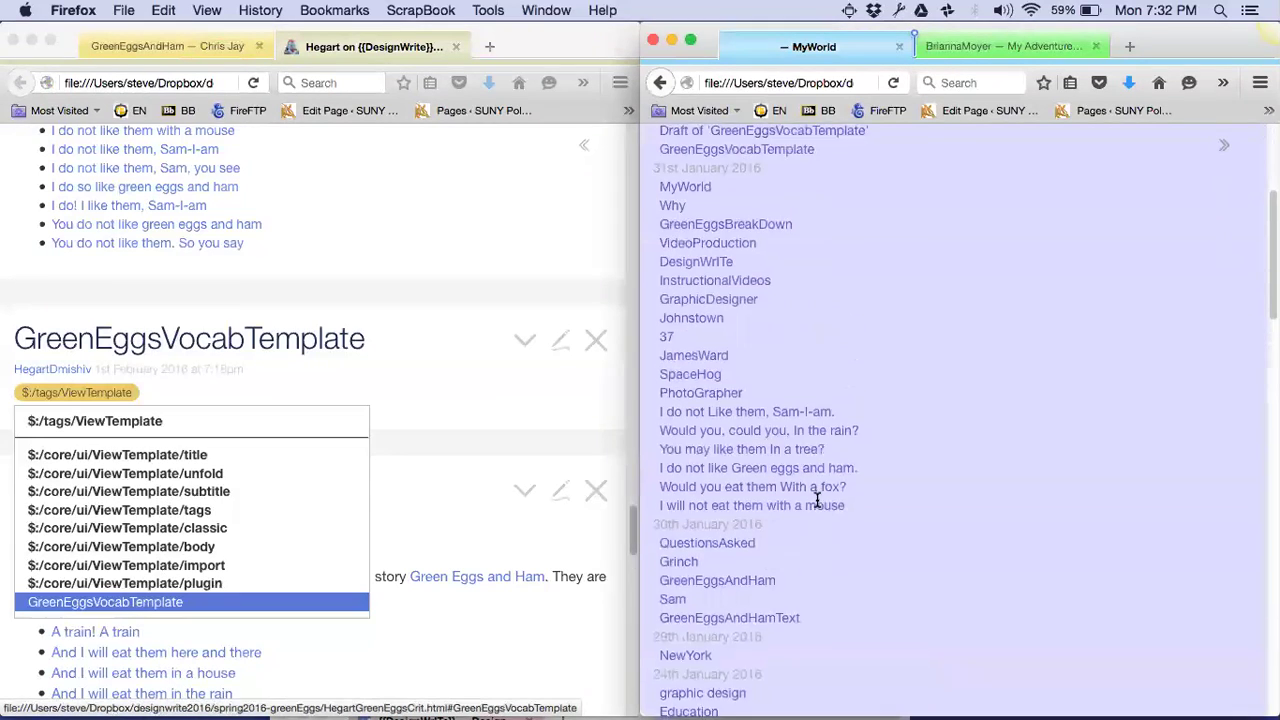
scroll(817, 500, up, 2)
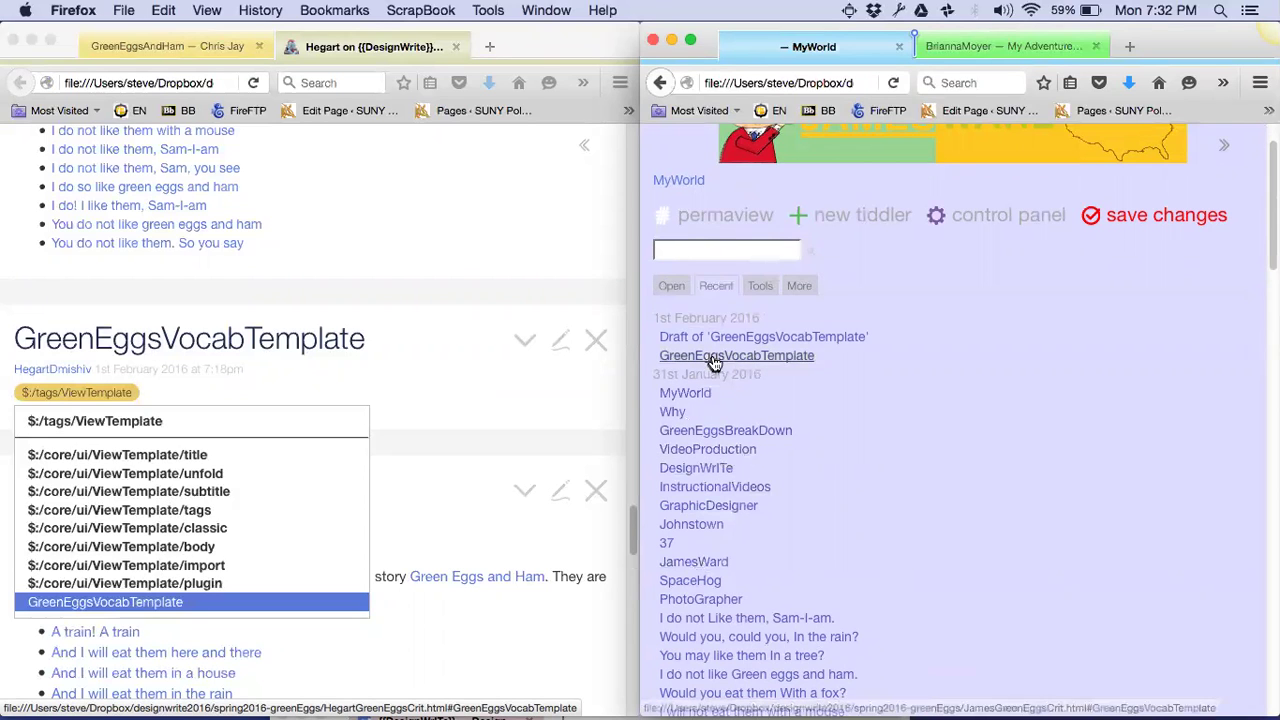
click(713, 430)
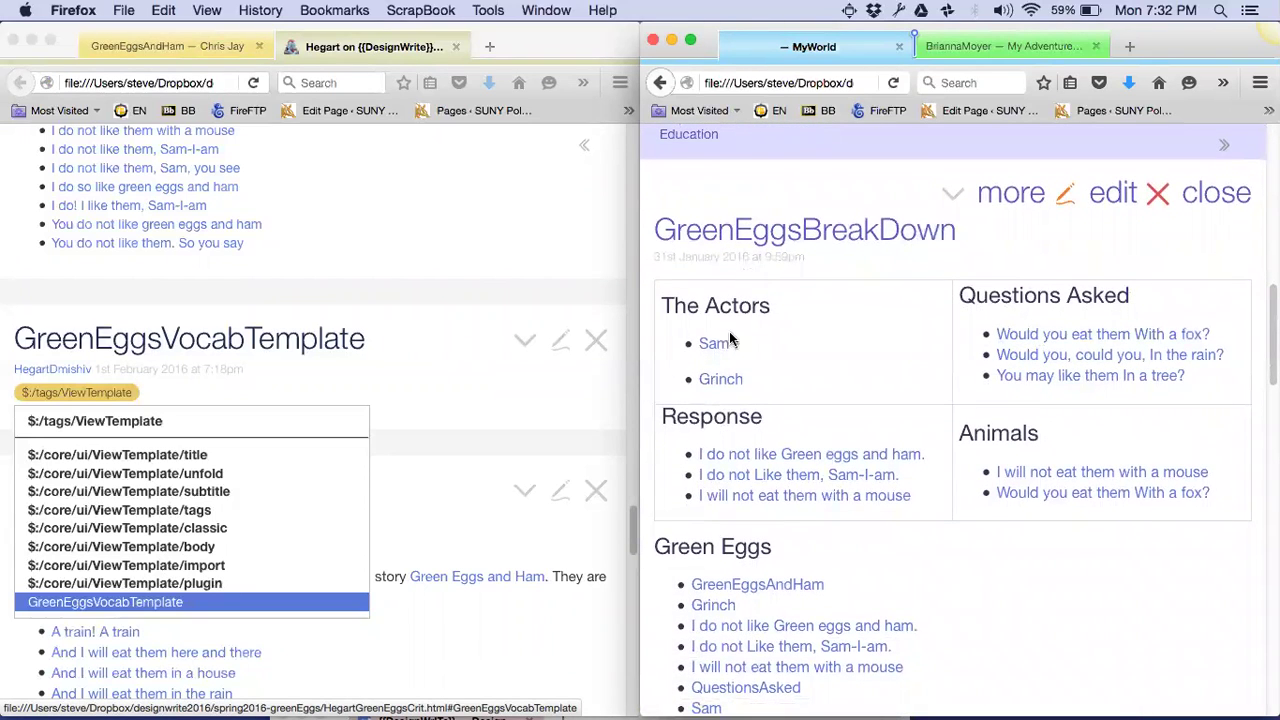
click(1072, 331)
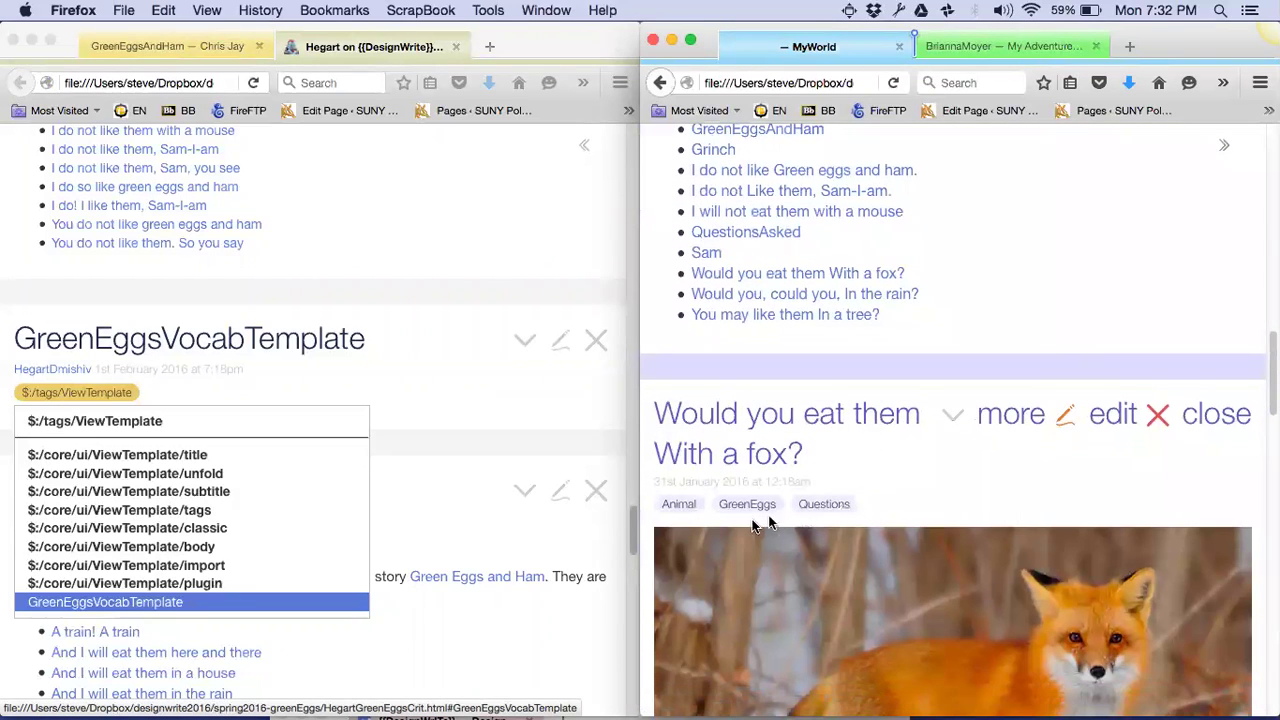
click(747, 505)
scroll(747, 508, down, 5)
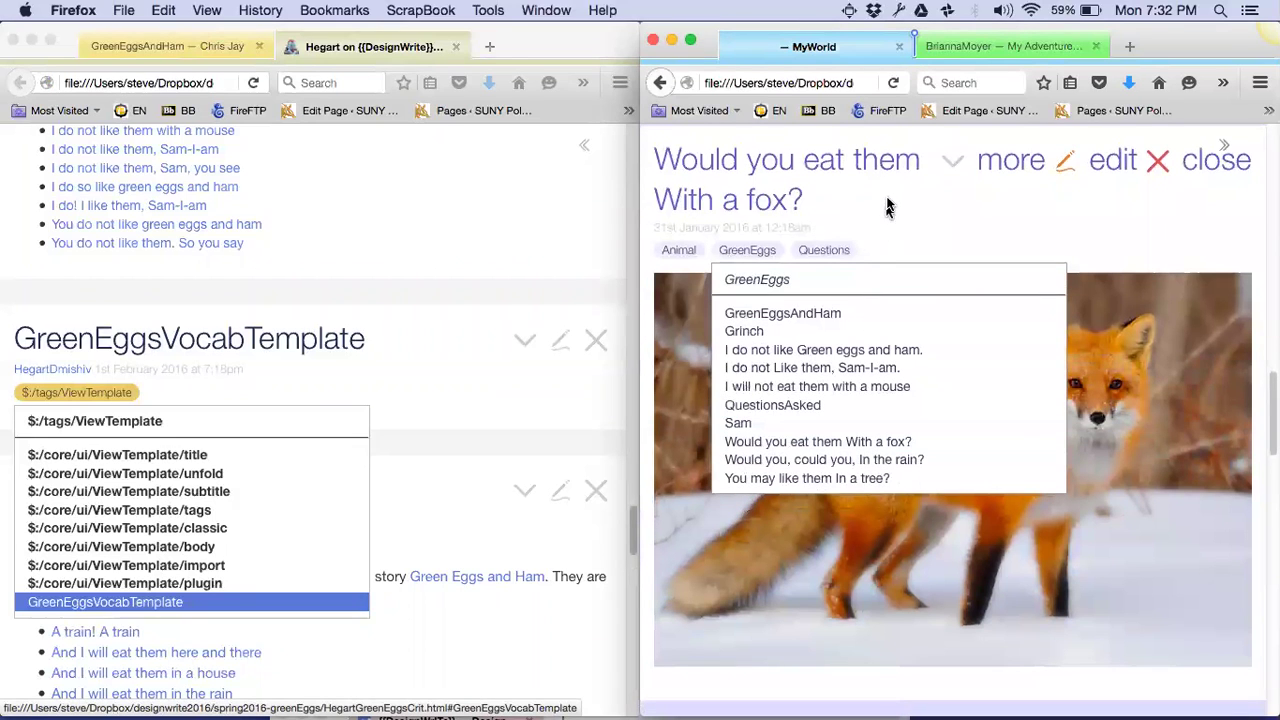
click(913, 211)
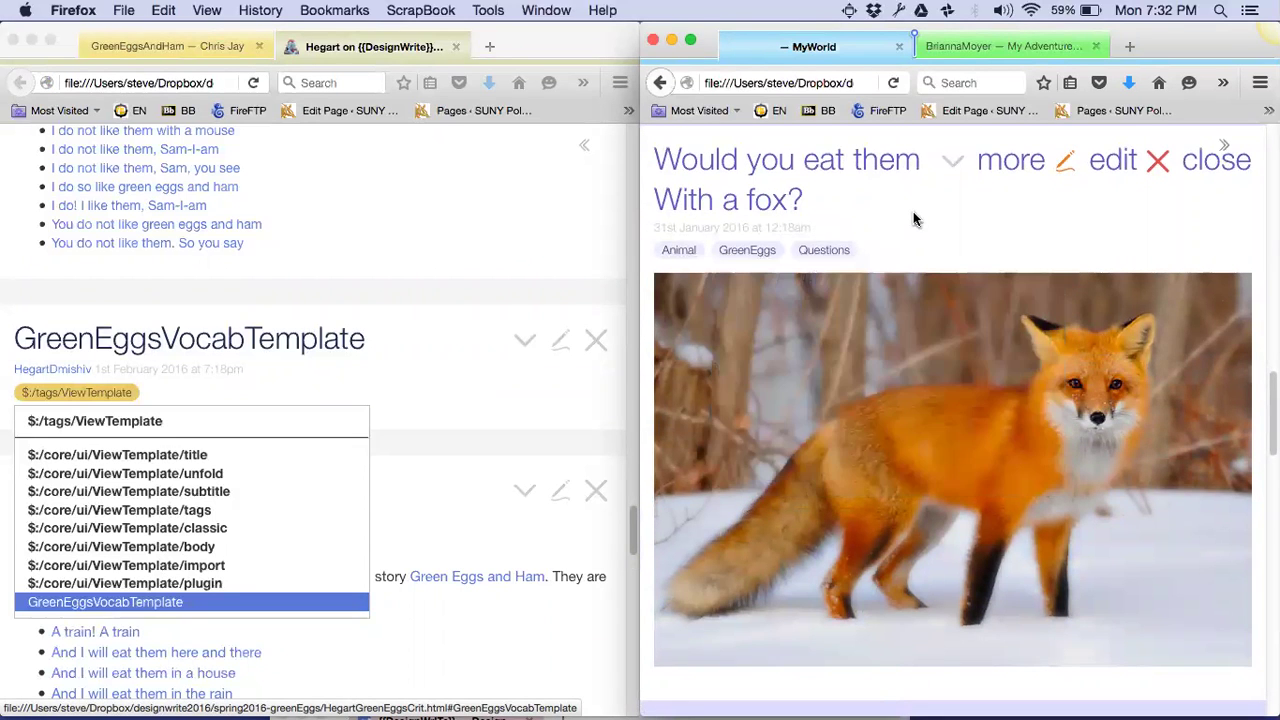
click(836, 391)
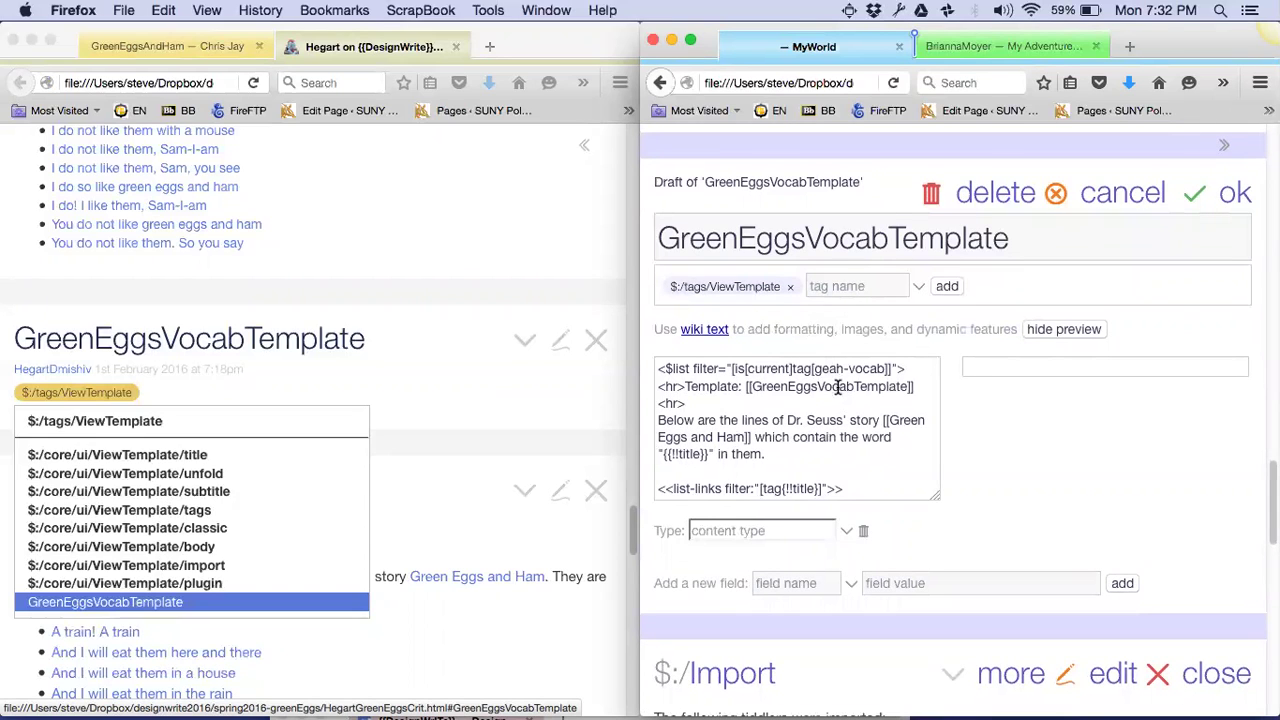
Change the filter tag to GreenEggs and remove 'Vocab' from the title and template link
drag(817, 368, 880, 368)
text(Green)
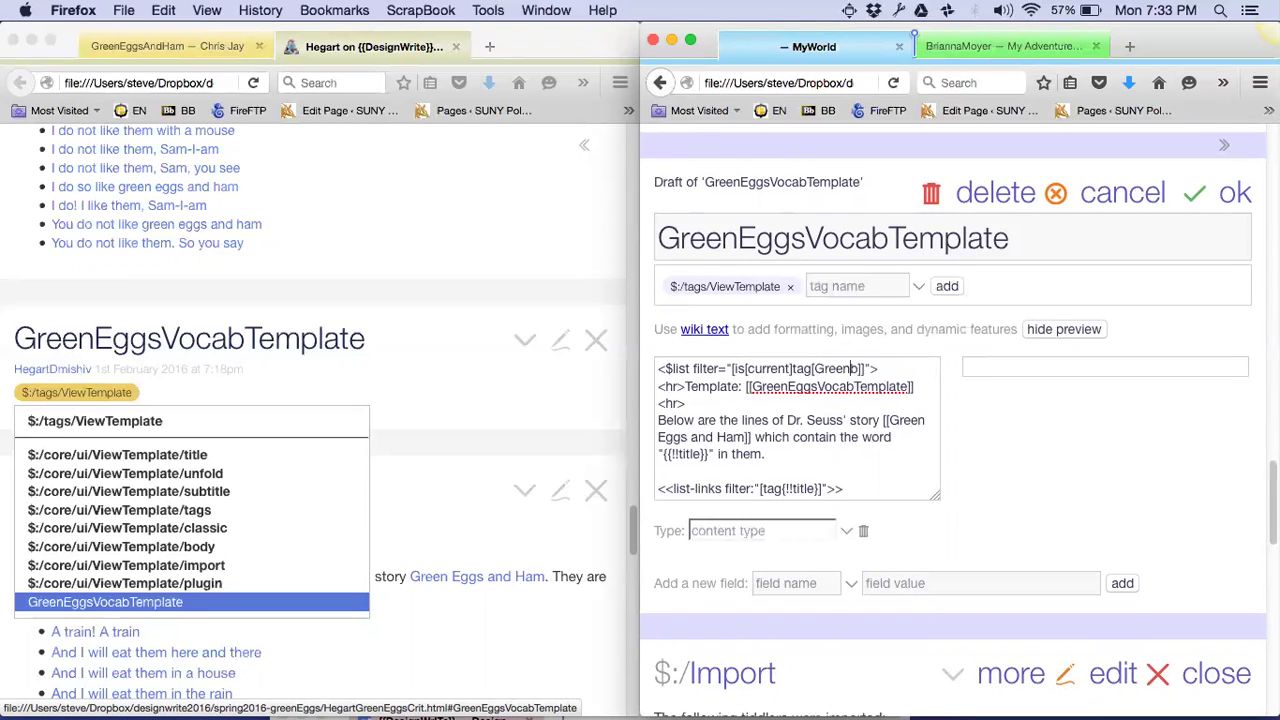
text(Eggs)
key(BackSpace)
click(886, 238)
key(BackSpace)
key(BackSpace)
key(BackSpace)
key(BackSpace)
key(BackSpace)
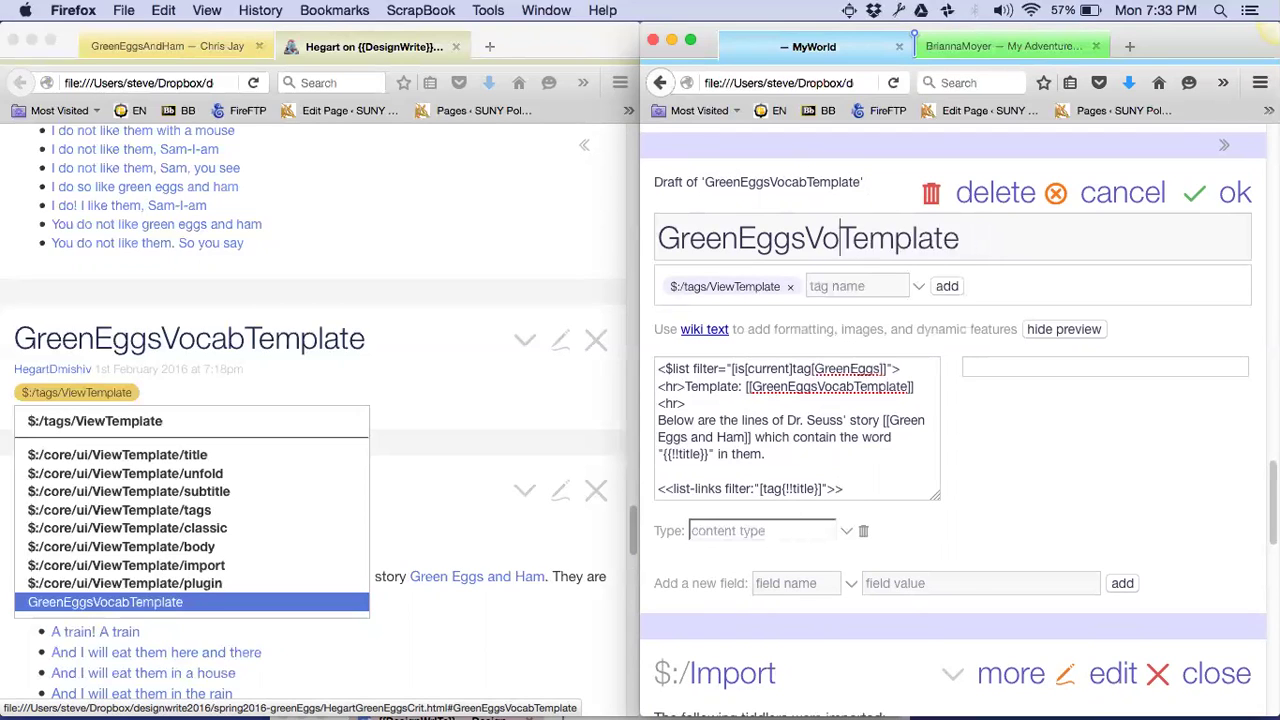
click(855, 386)
key(BackSpace)
key(BackSpace)
key(BackSpace)
key(BackSpace)
key(BackSpace)
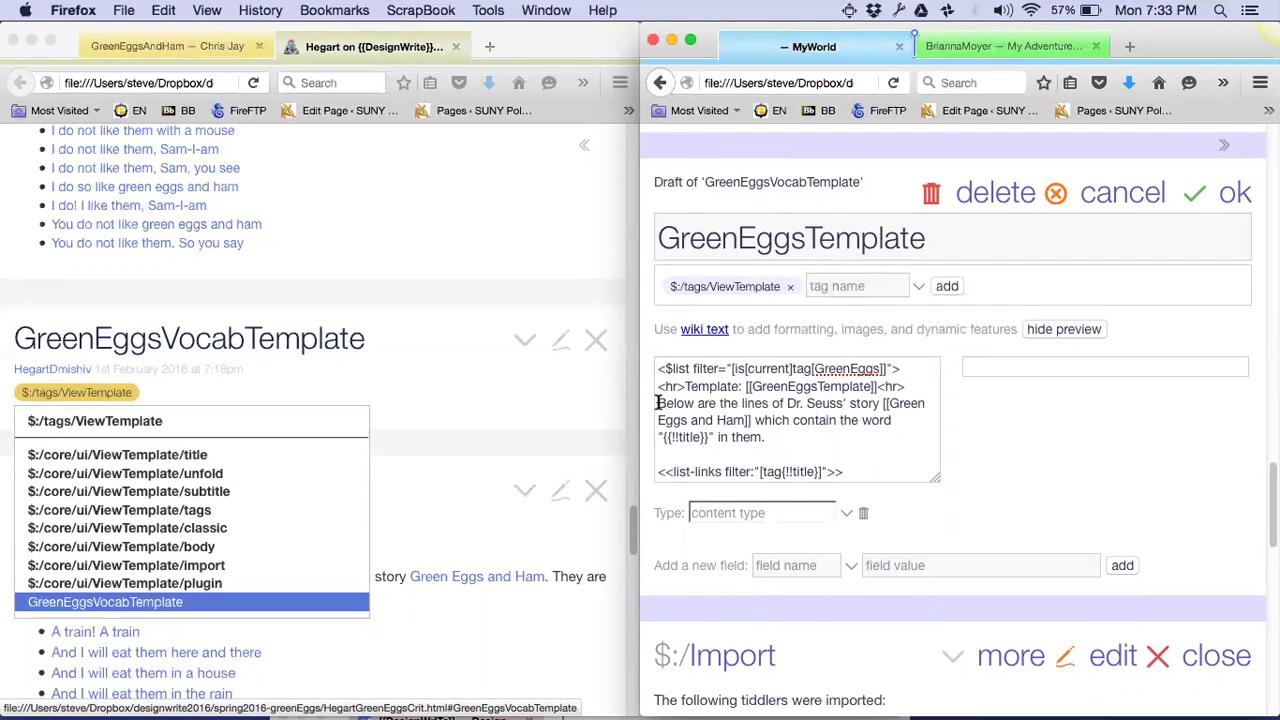
Replace the old intro sentence with one saying these are the creator's tiddlers for the Green Eggs project
drag(659, 403, 764, 437)
key(BackSpace)
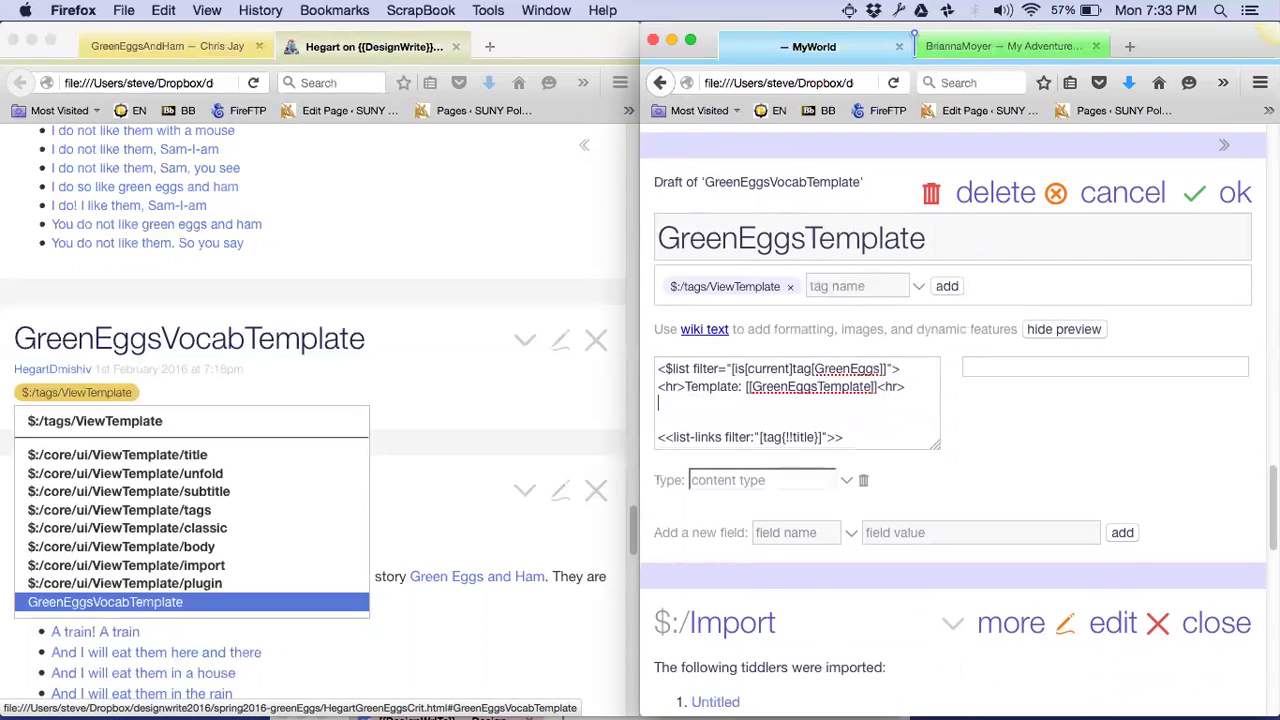
text(These are the tiddlers th)
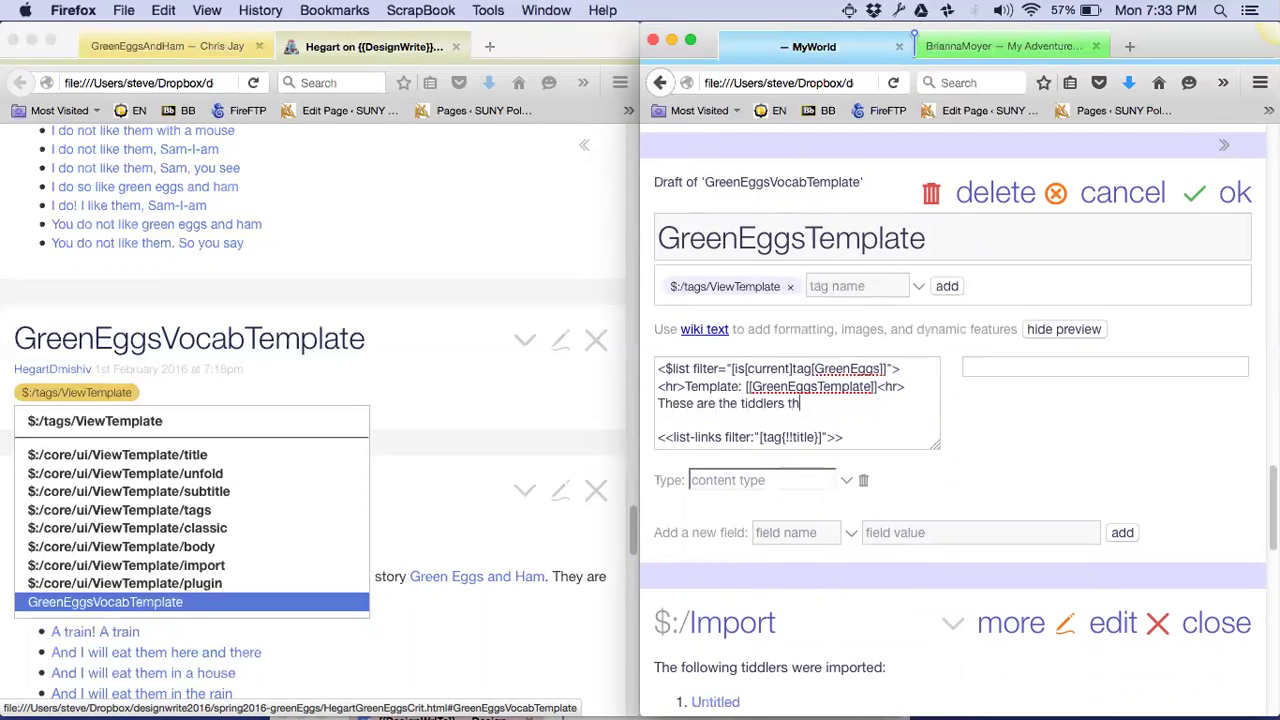
text(at James created for the Gre)
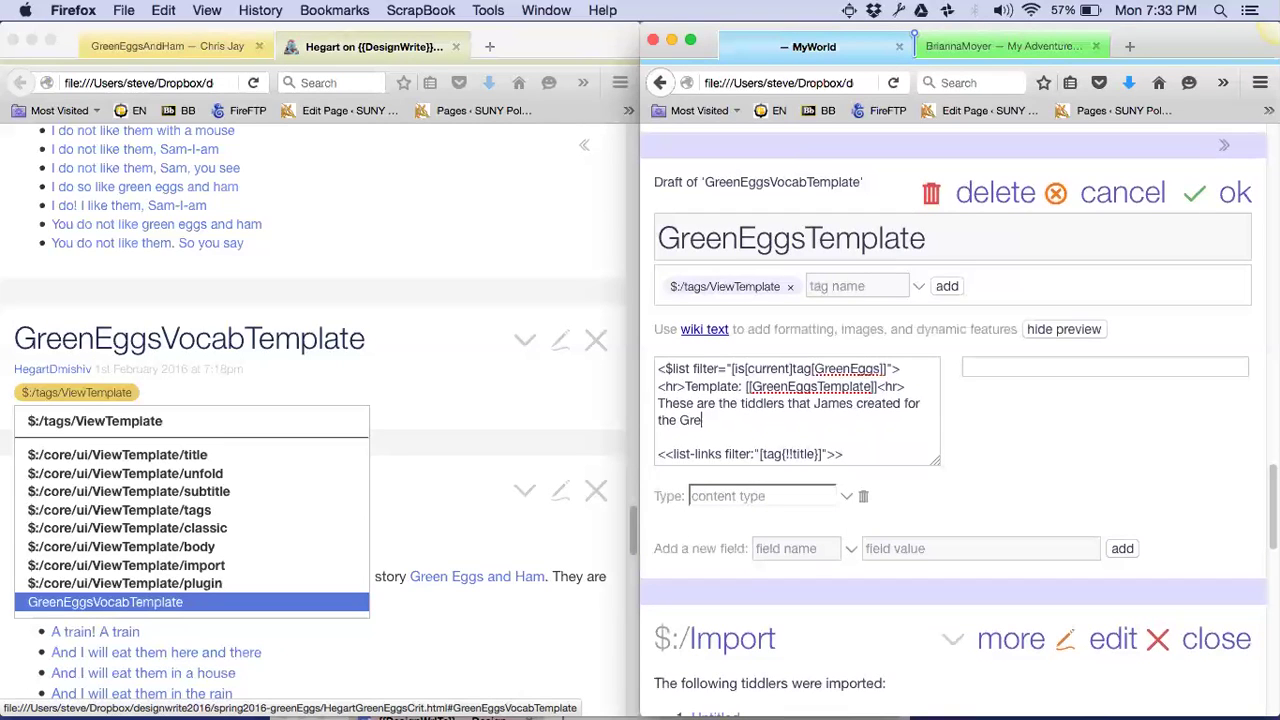
text(en Eggs project! Yea)
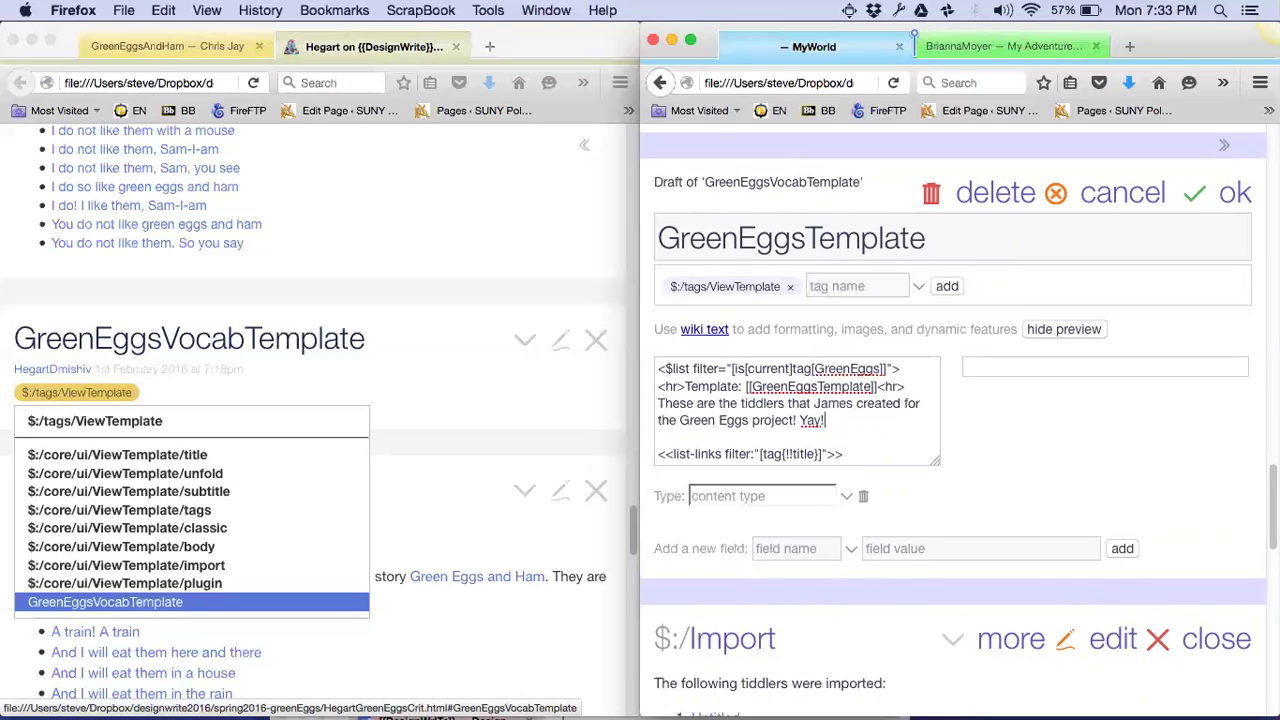
Confirm the GreenEggsTemplate edits with ok
click(1199, 200)
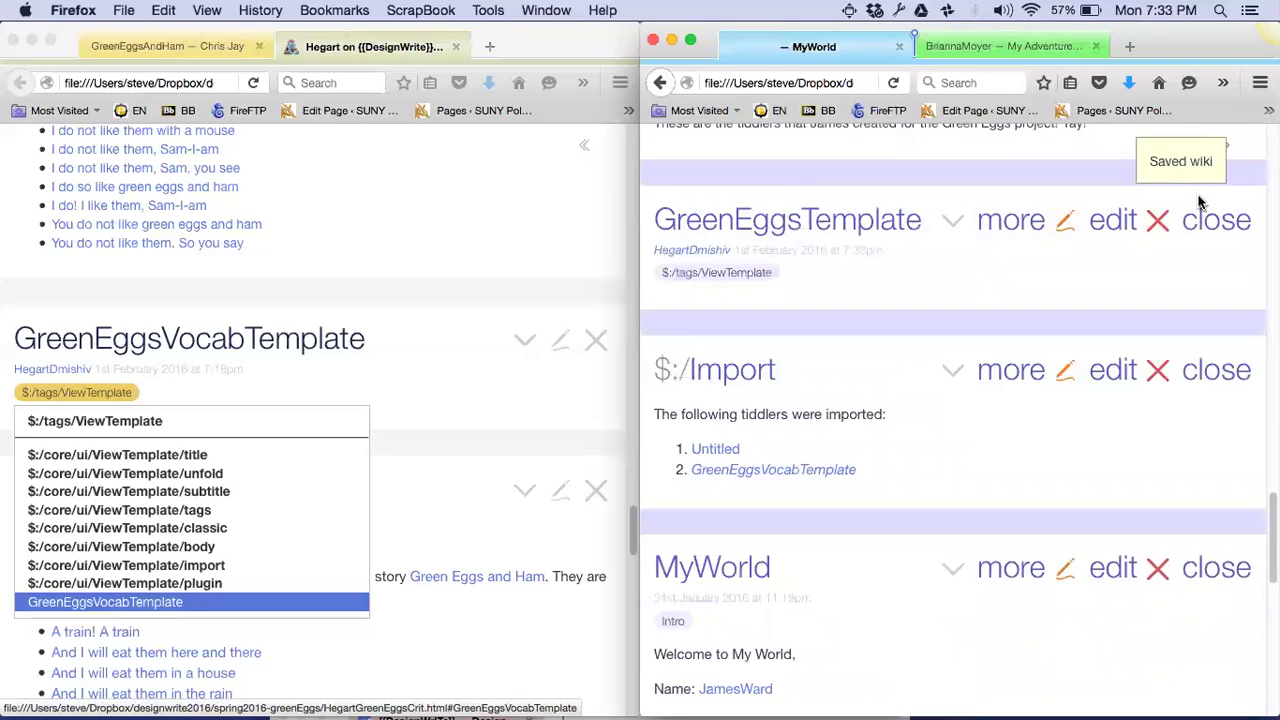
scroll(864, 460, down, 3)
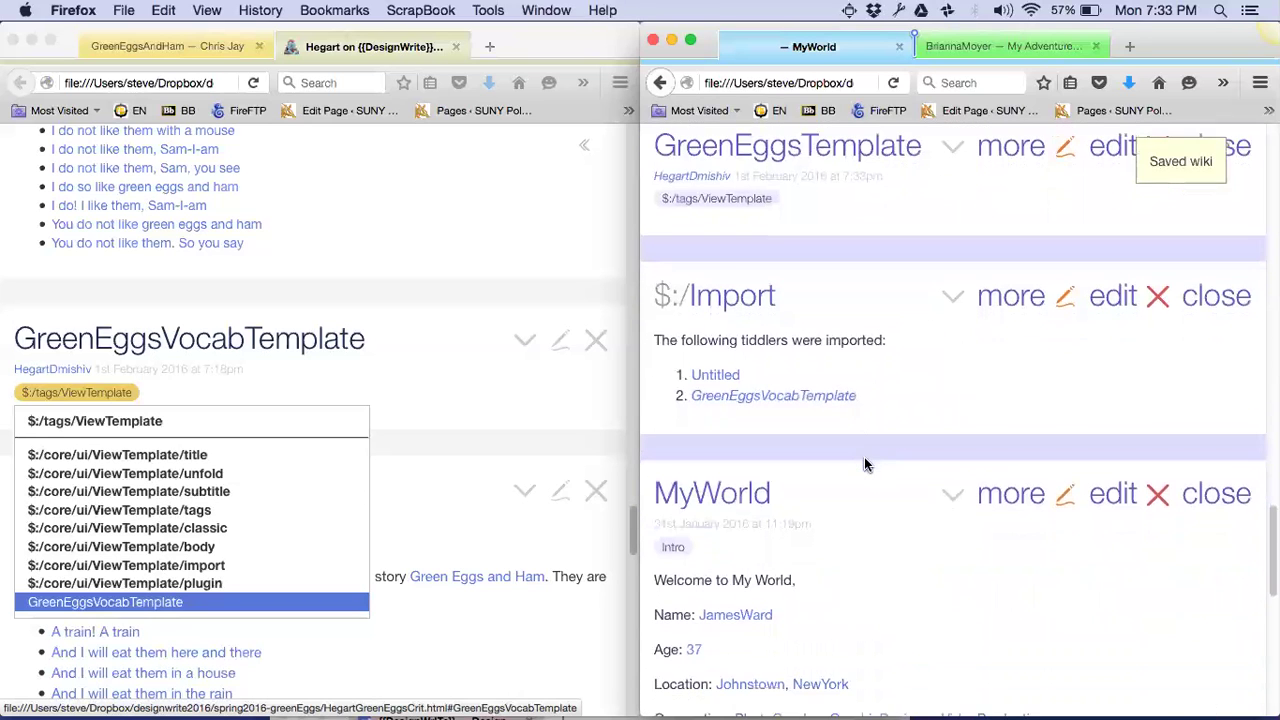
scroll(864, 464, down, 8)
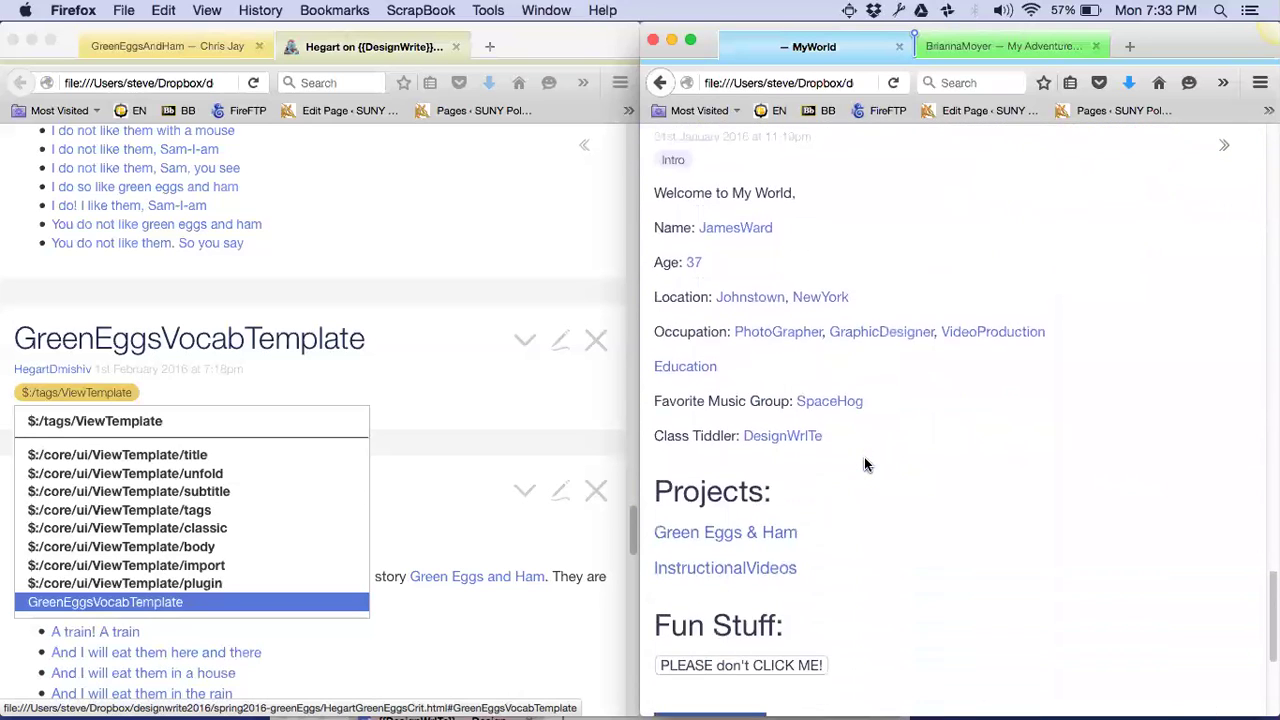
scroll(864, 464, up, 7)
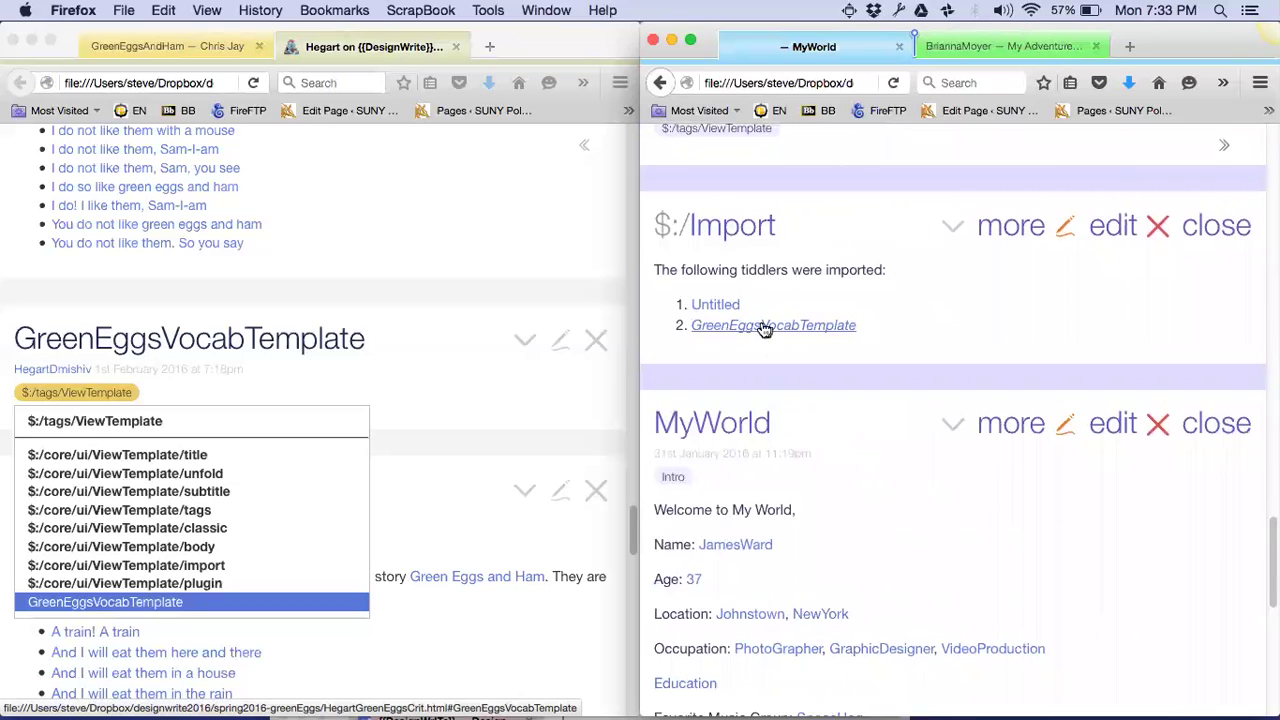
scroll(980, 314, up, 2)
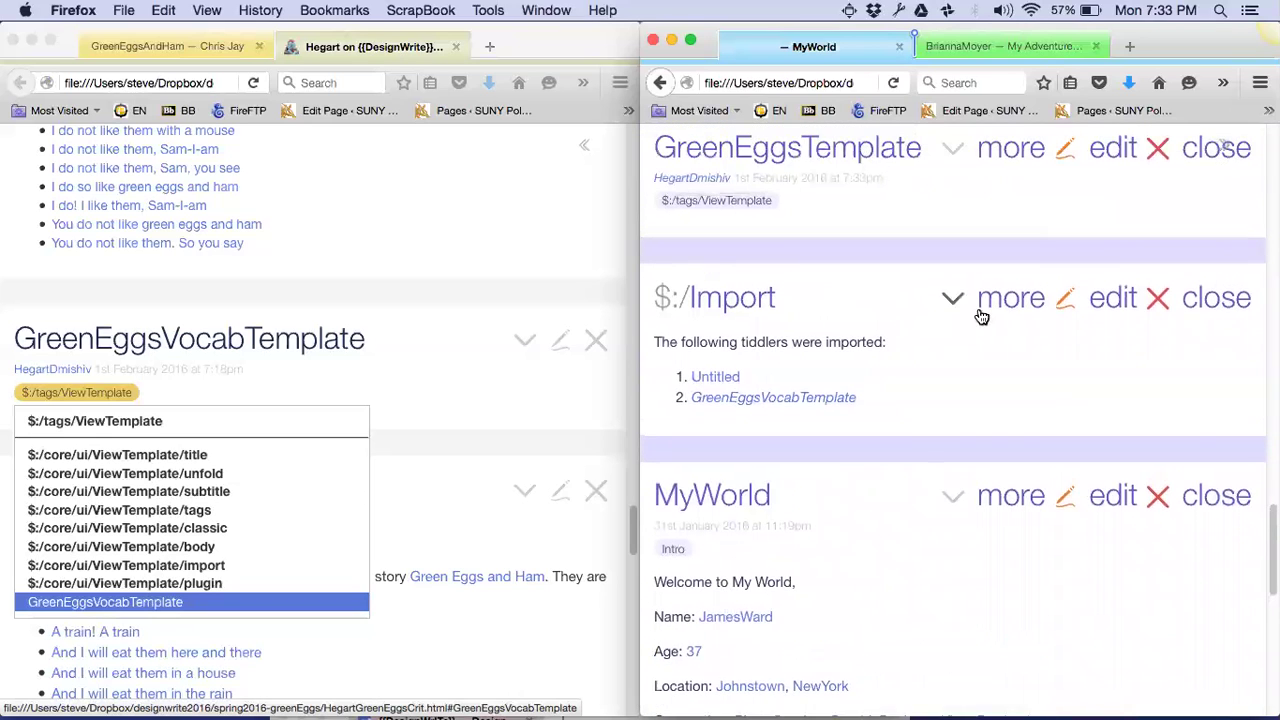
Close the $:/Import panel and check the template line on the fox tiddler
click(1216, 310)
scroll(1208, 314, up, 5)
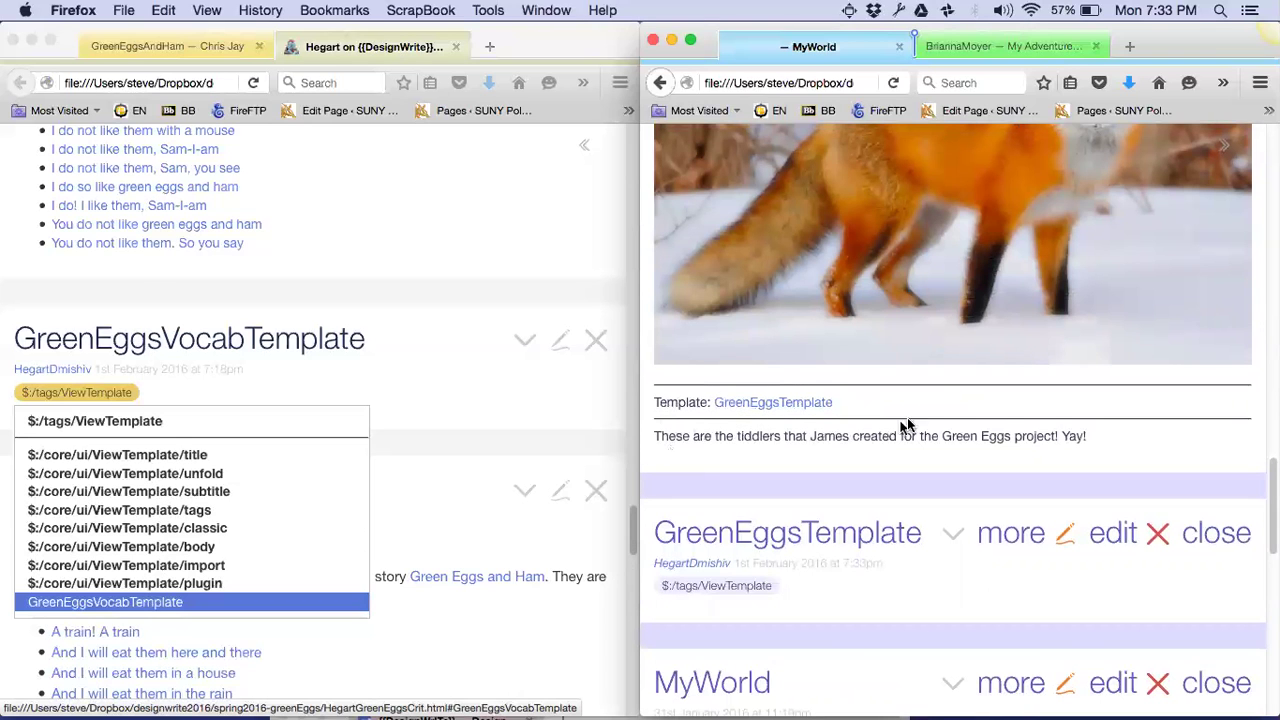
scroll(948, 391, up, 5)
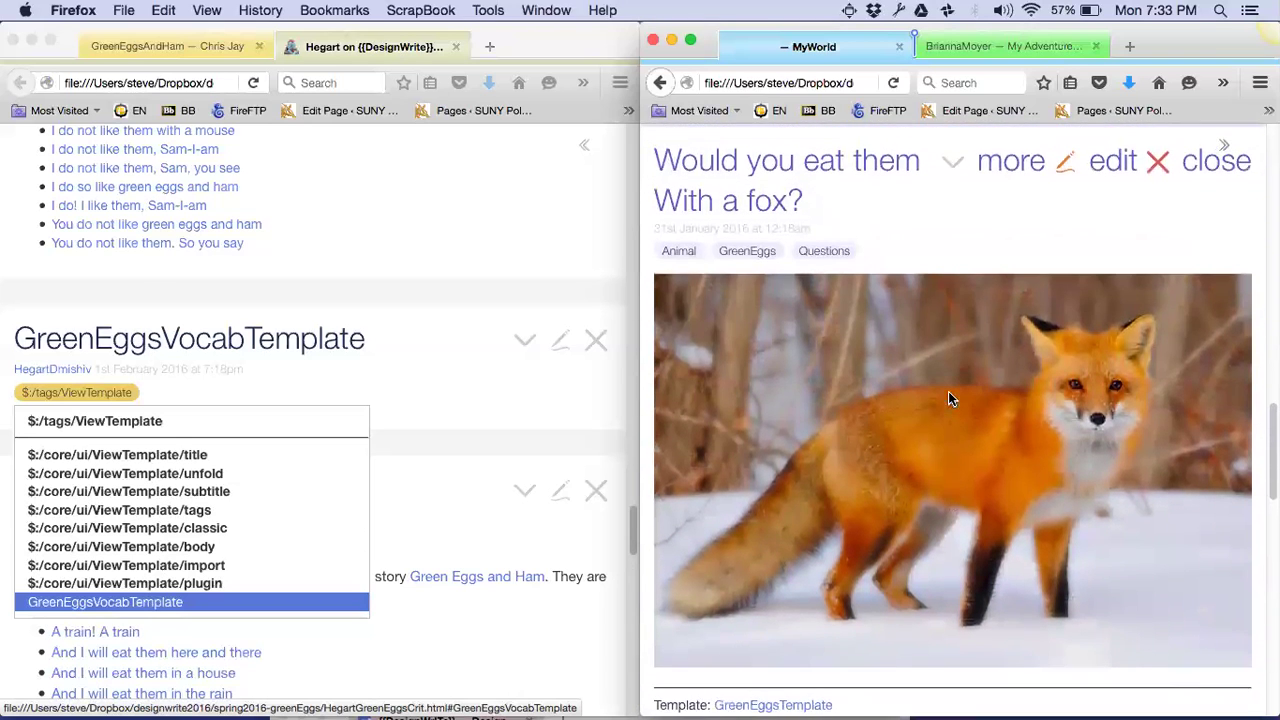
scroll(948, 398, down, 5)
scroll(948, 398, up, 4)
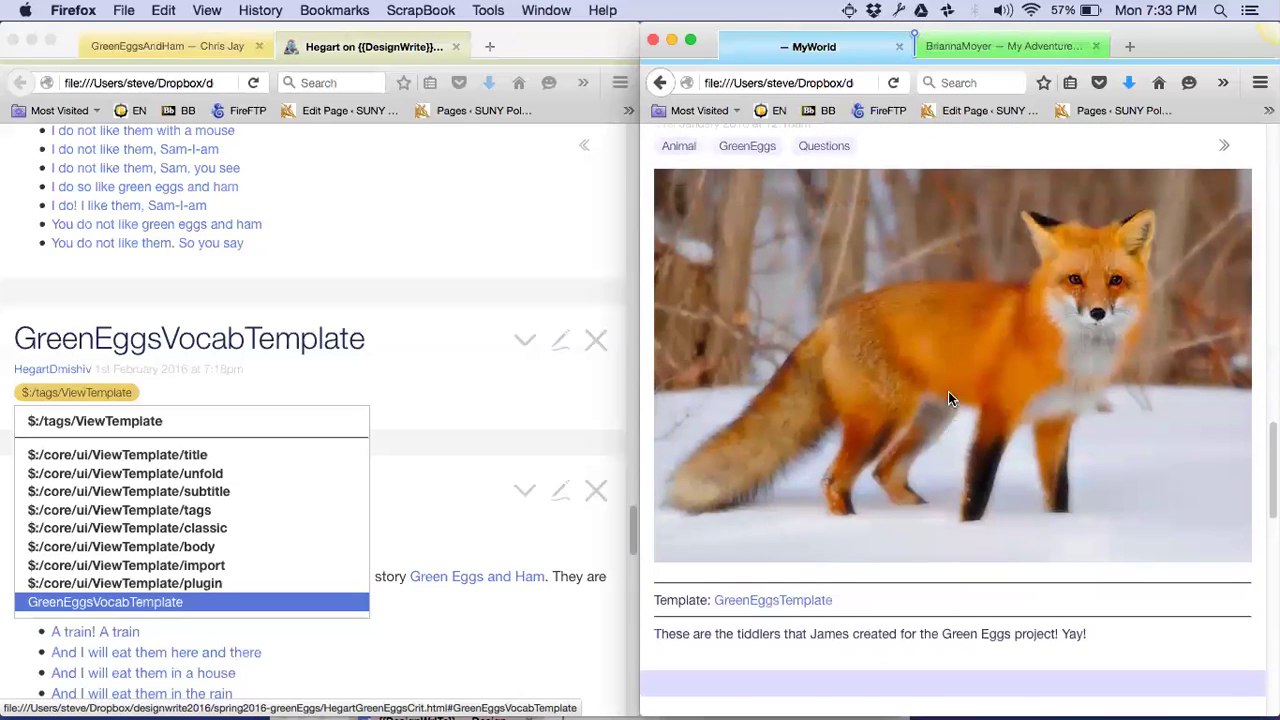
Make the wiki window full screen and open the GreenEggsBreakDown tiddler
key(super+ctrl+f)
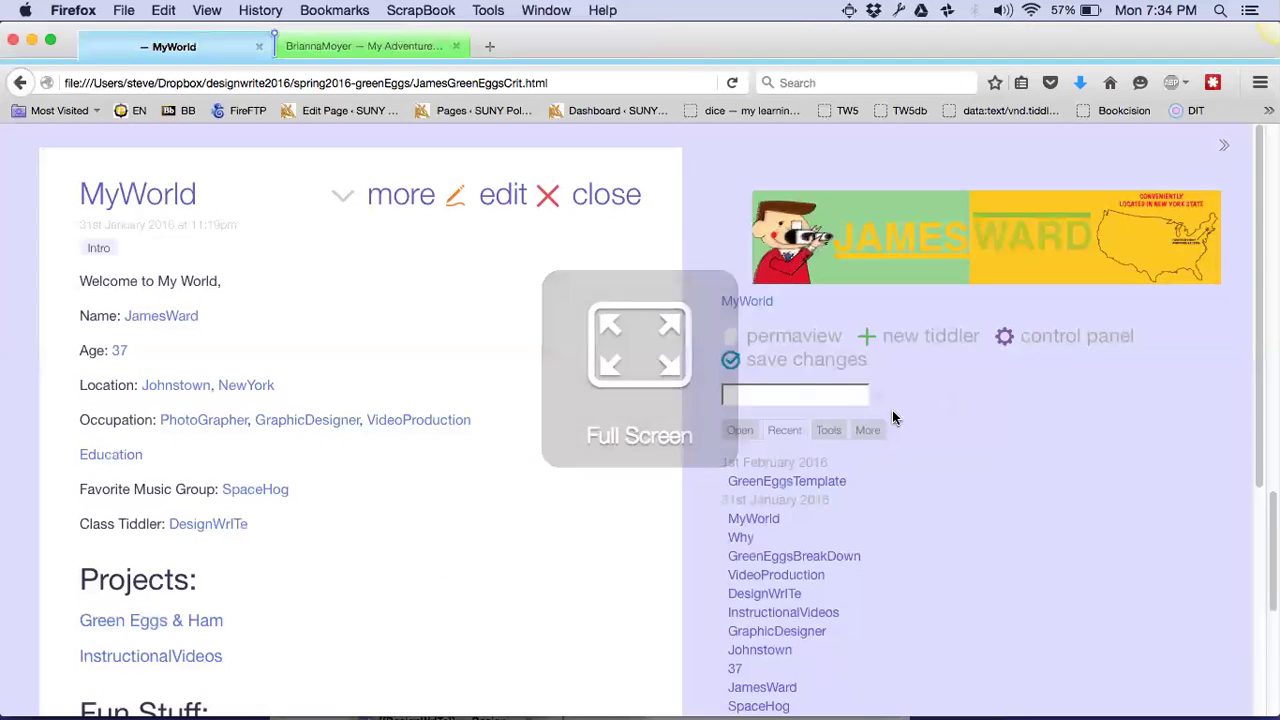
click(766, 558)
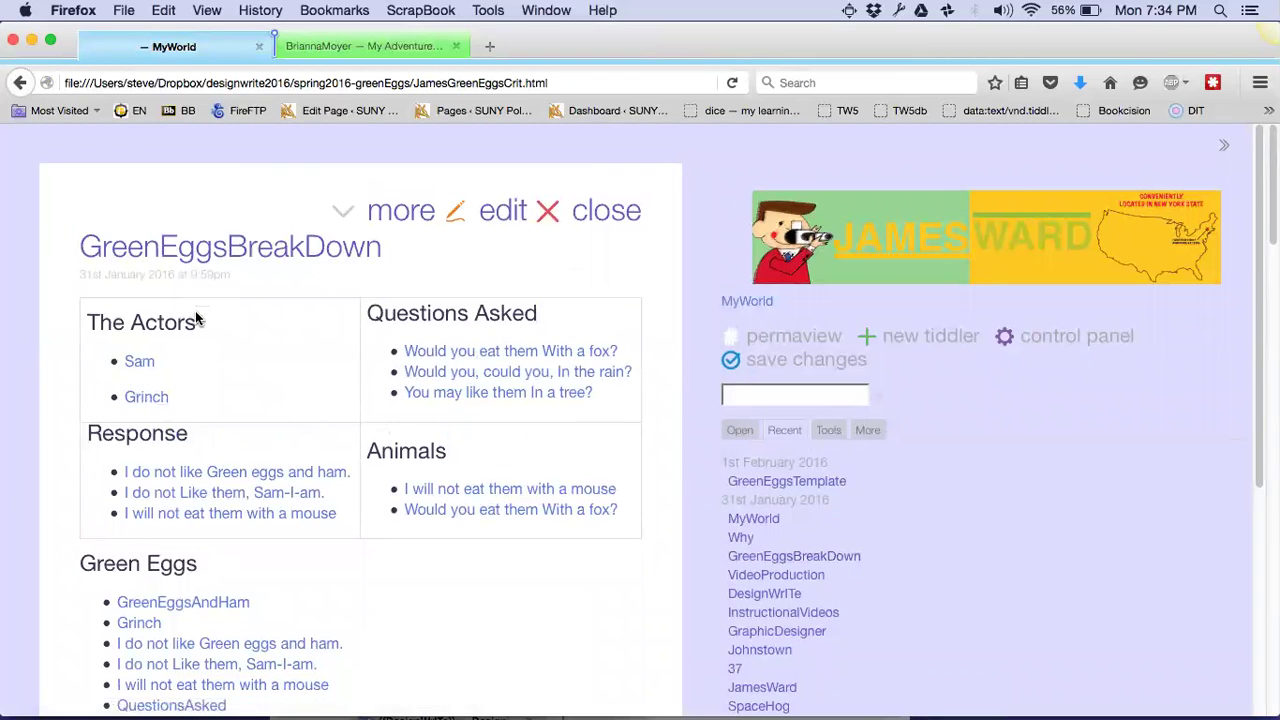
scroll(195, 316, down, 3)
scroll(195, 316, down, 1)
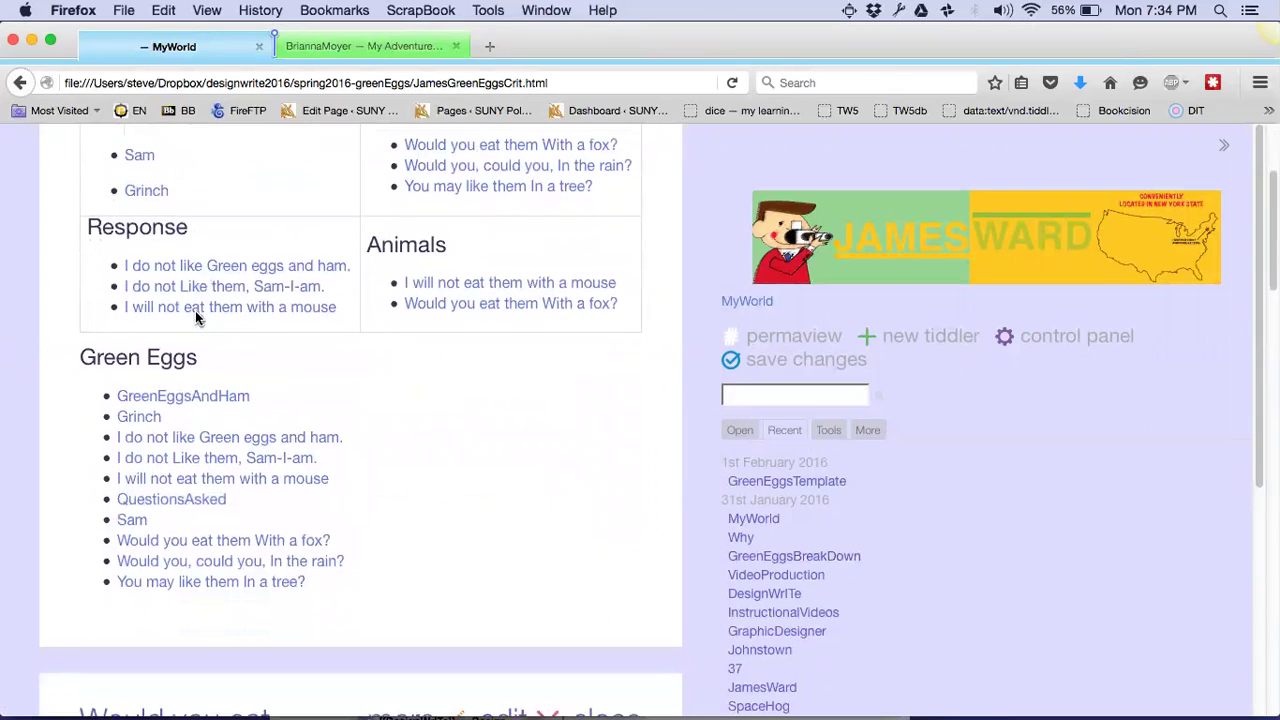
scroll(197, 318, up, 2)
scroll(197, 318, up, 3)
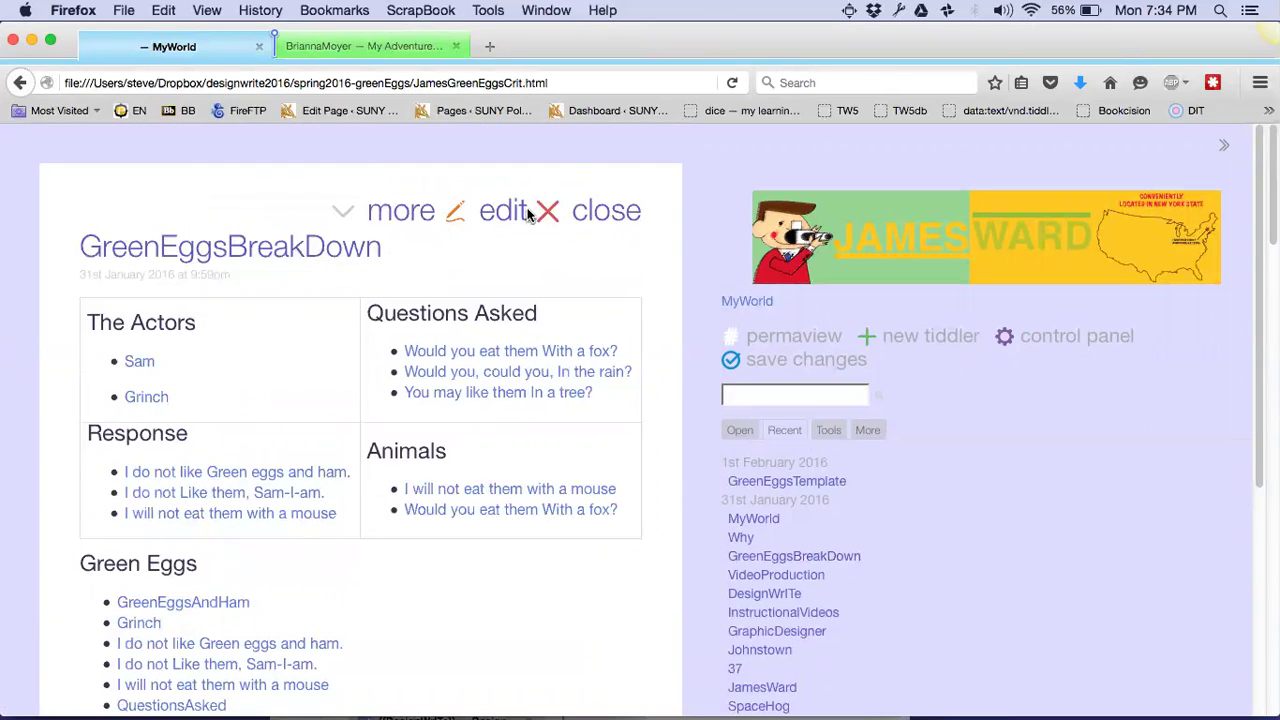
Add the GreenEggs tag to GreenEggsBreakDown and save the tiddler
click(455, 210)
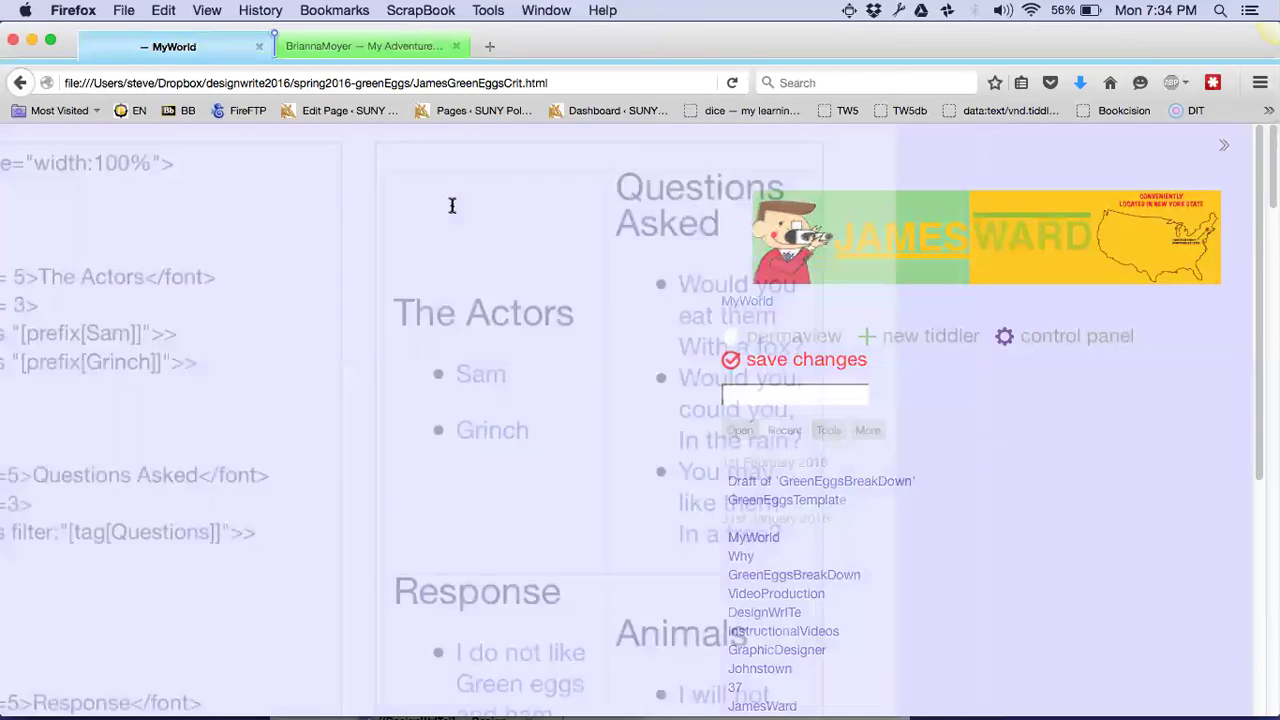
click(134, 303)
text(GreenEggs)
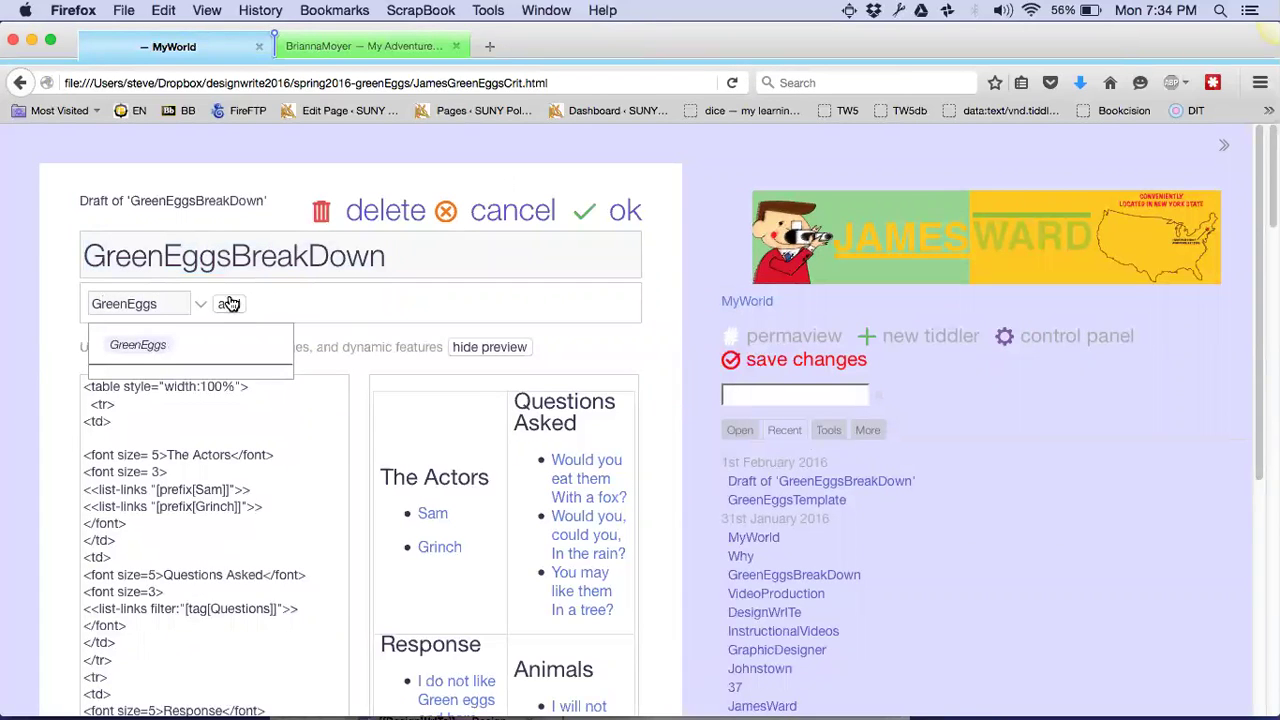
click(230, 304)
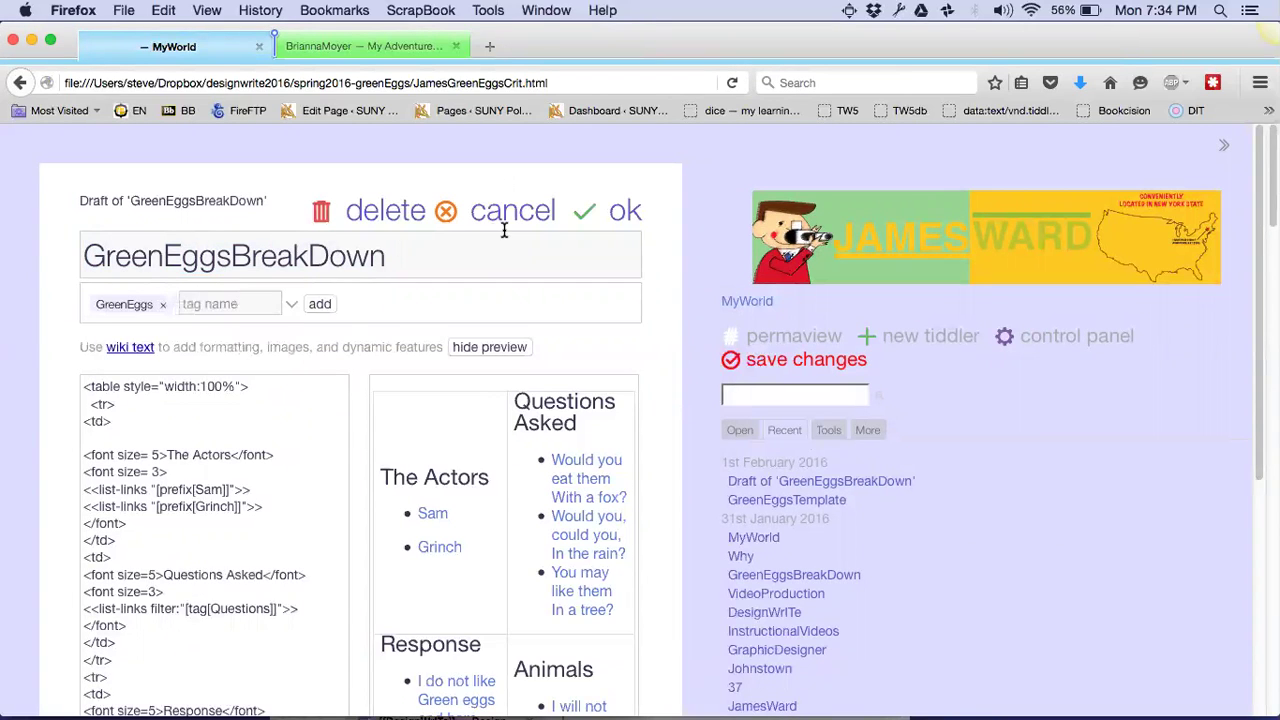
click(587, 220)
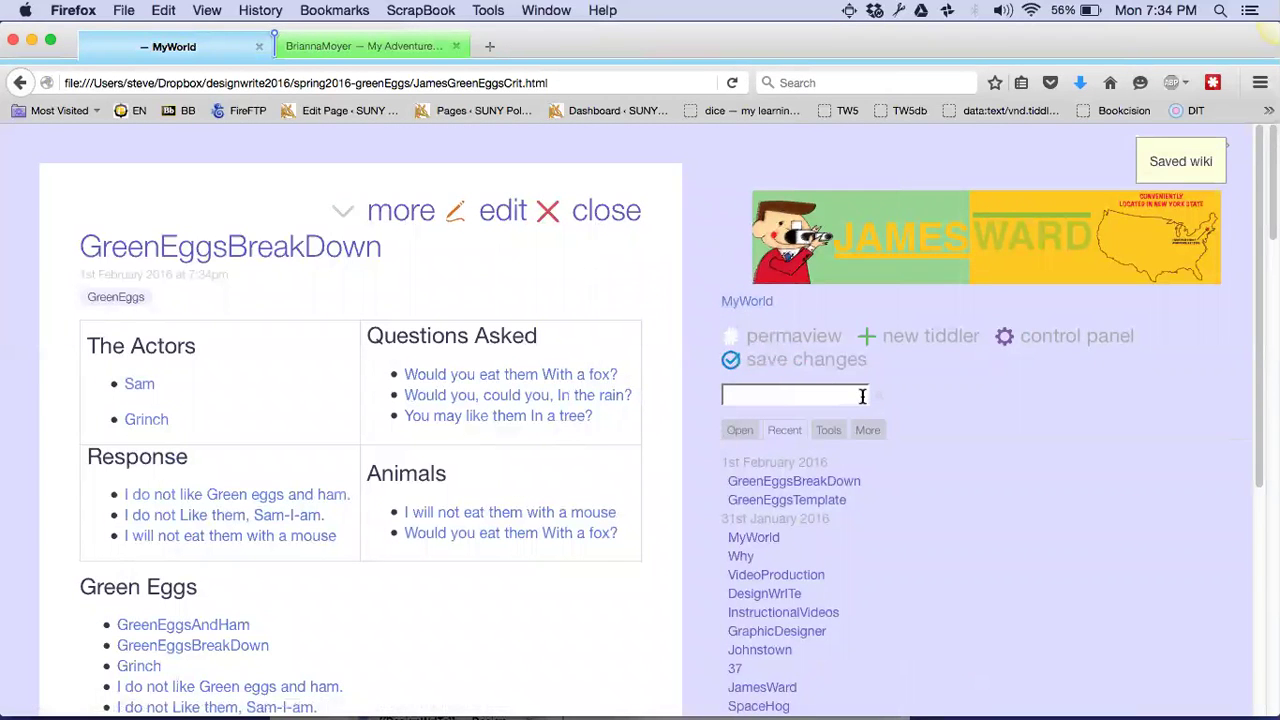
Open the Control Panel and browse its Toolbars, Settings, Info, Appearance and Theme Tweaks tabs
click(1044, 343)
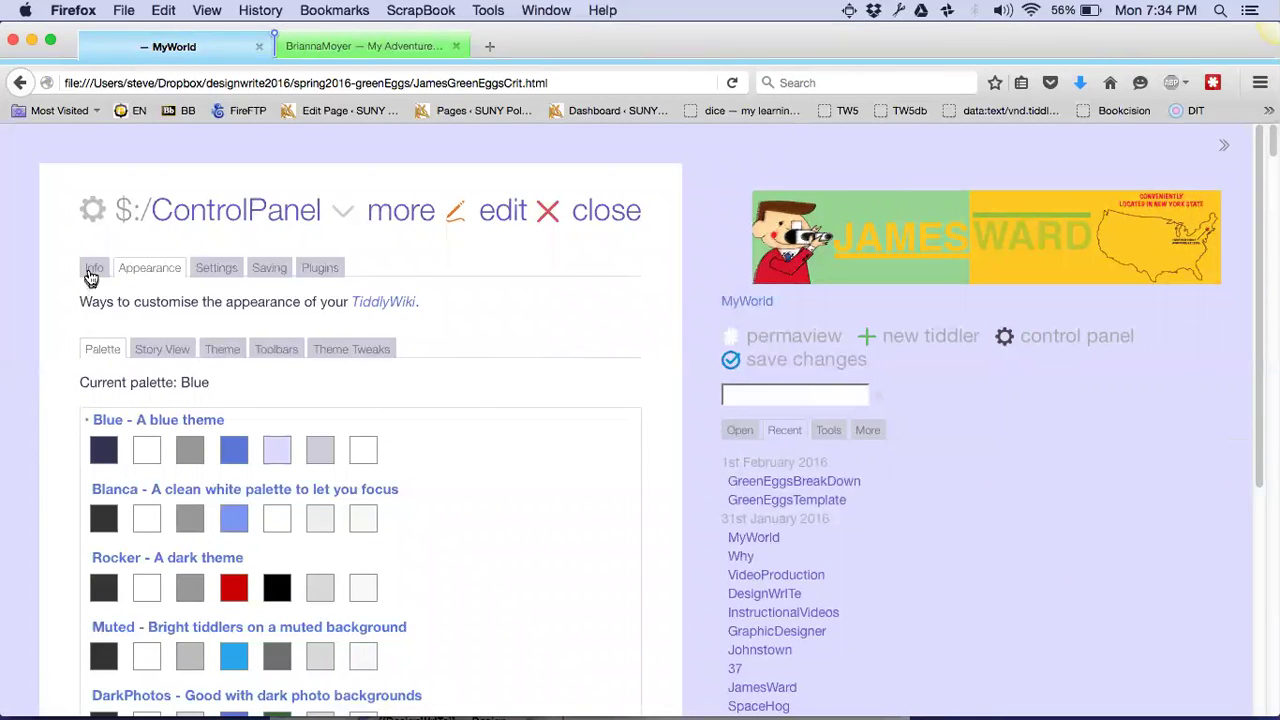
click(265, 352)
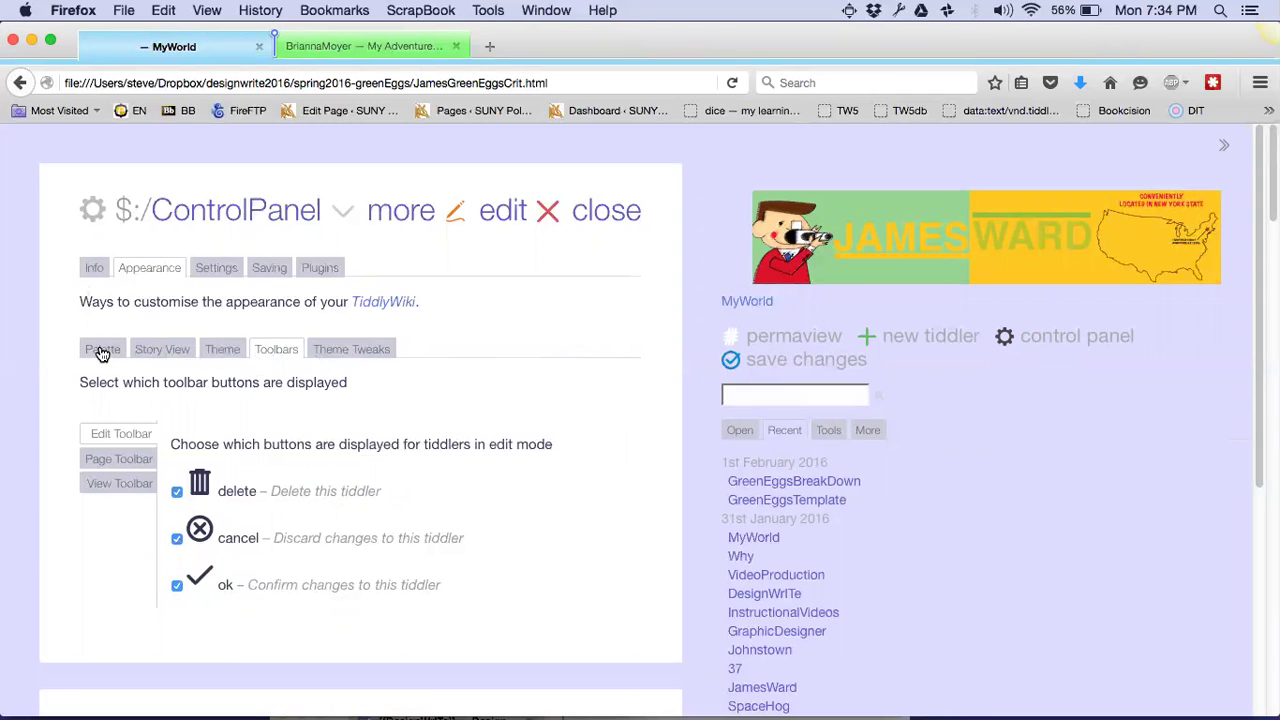
click(213, 270)
scroll(307, 418, down, 5)
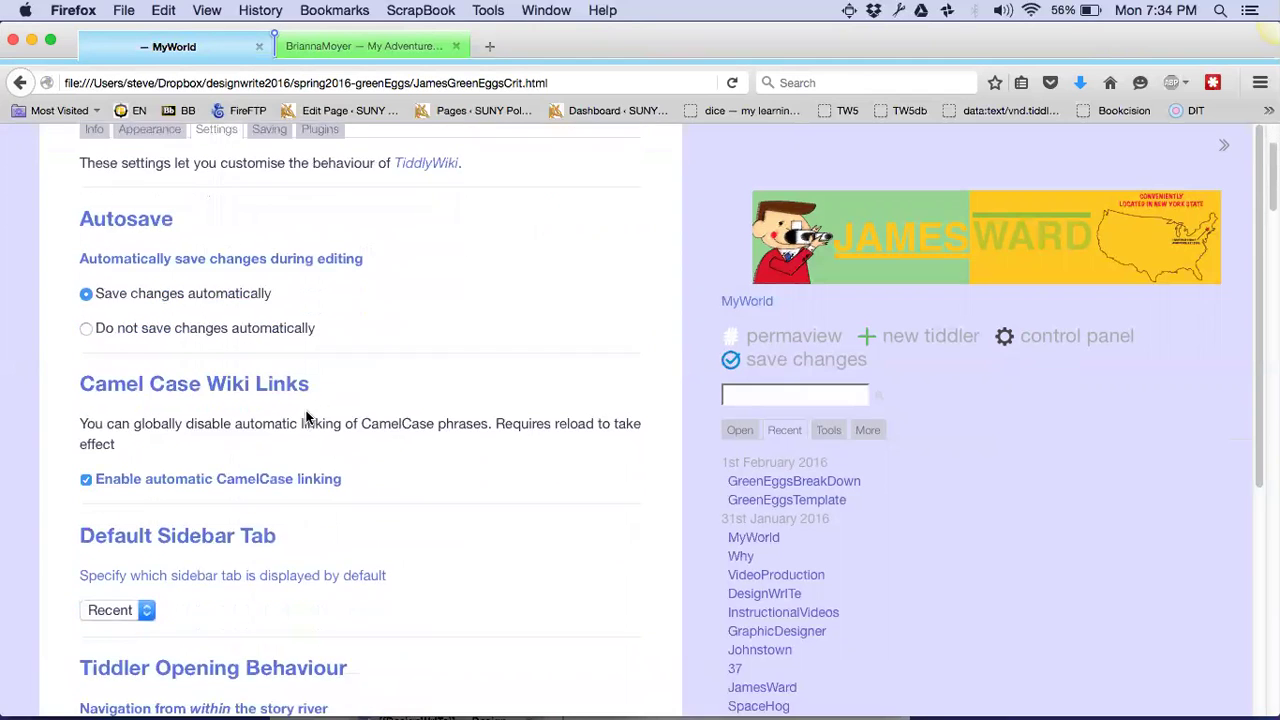
scroll(307, 418, up, 5)
click(96, 270)
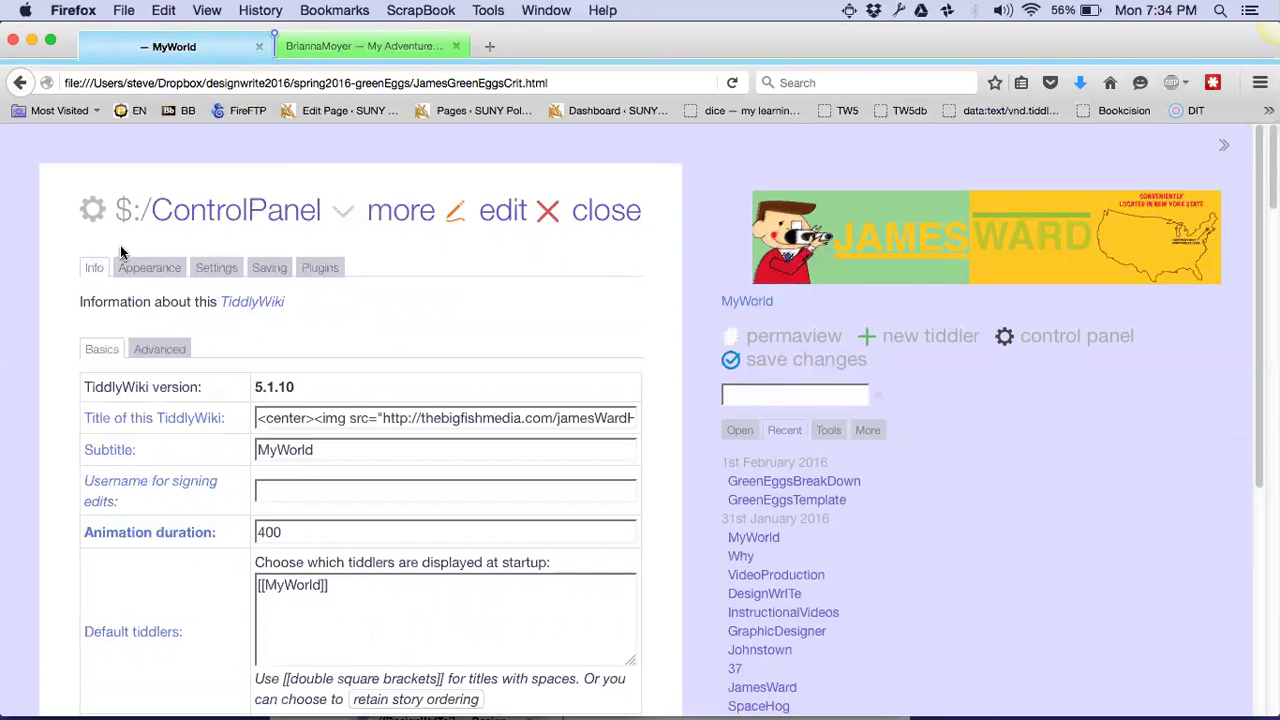
click(142, 272)
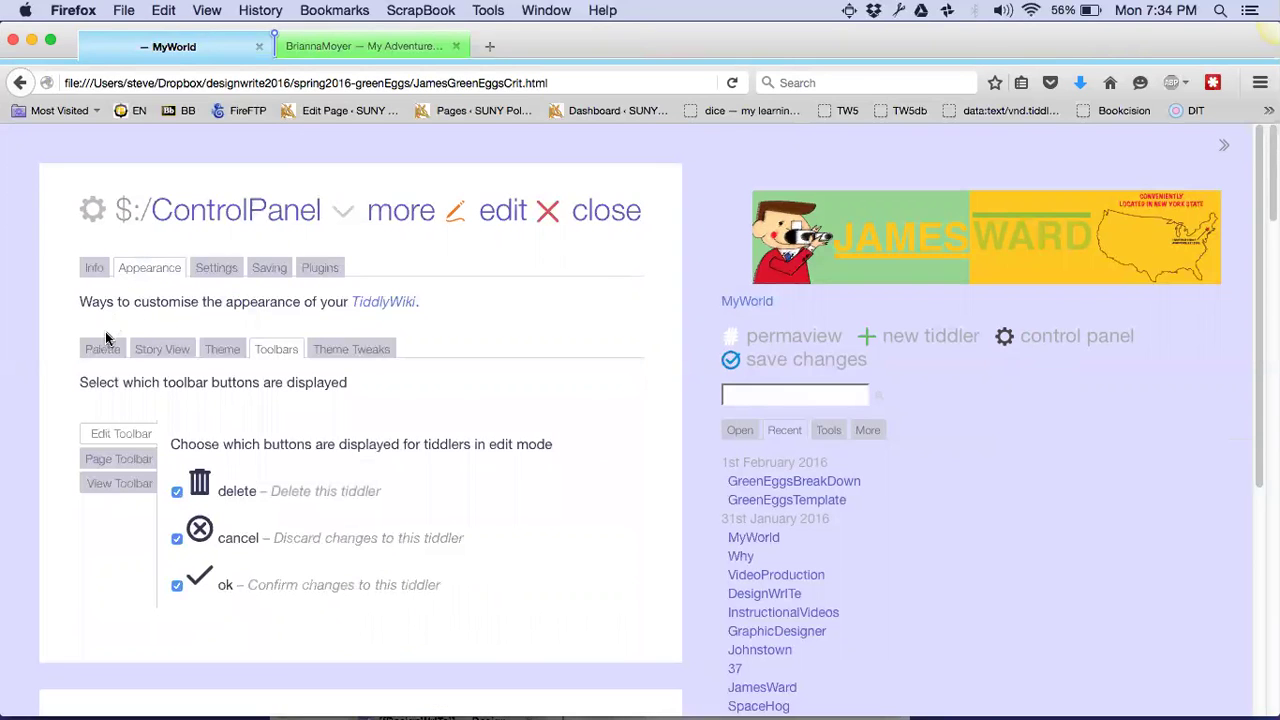
scroll(228, 348, down, 1)
scroll(228, 348, down, 3)
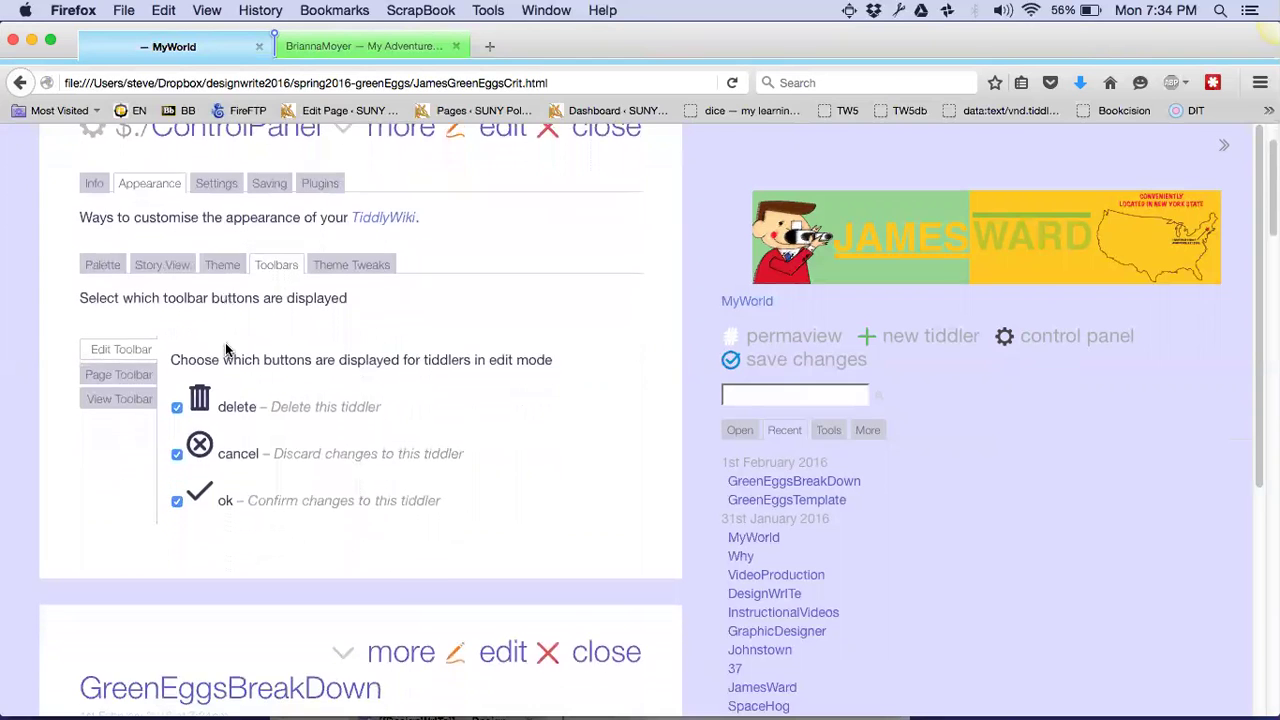
scroll(226, 350, up, 4)
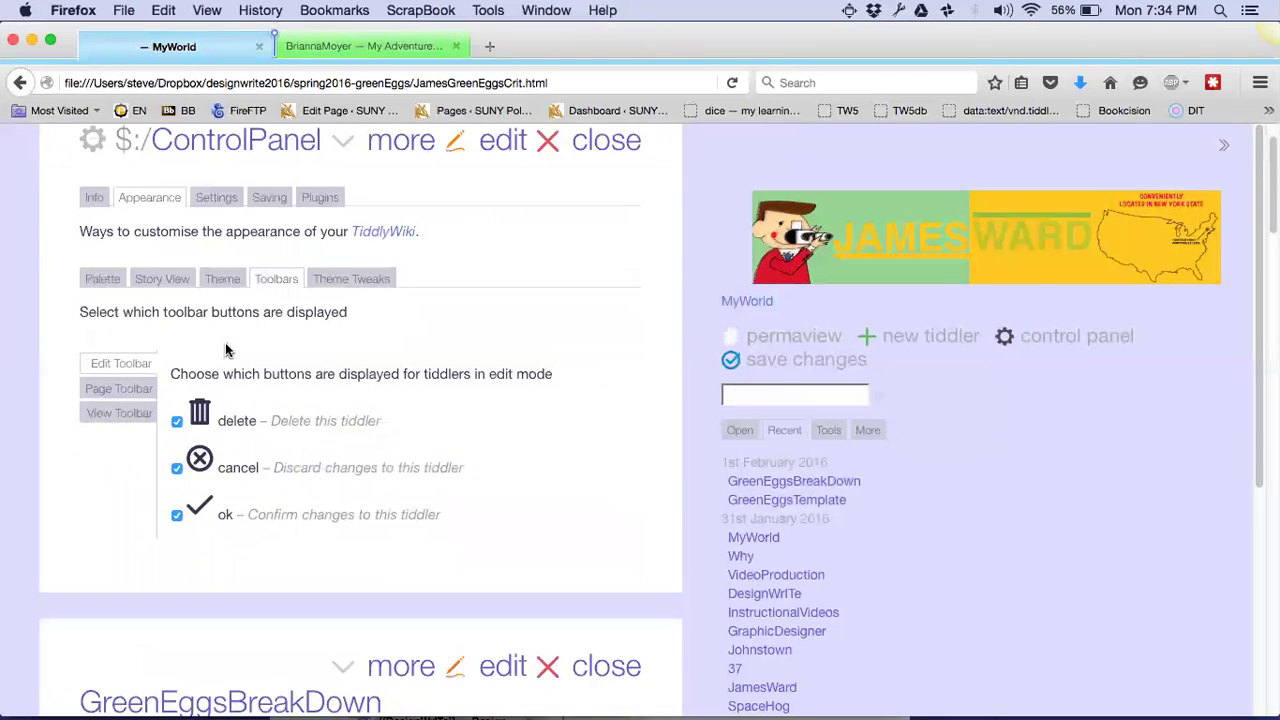
click(343, 337)
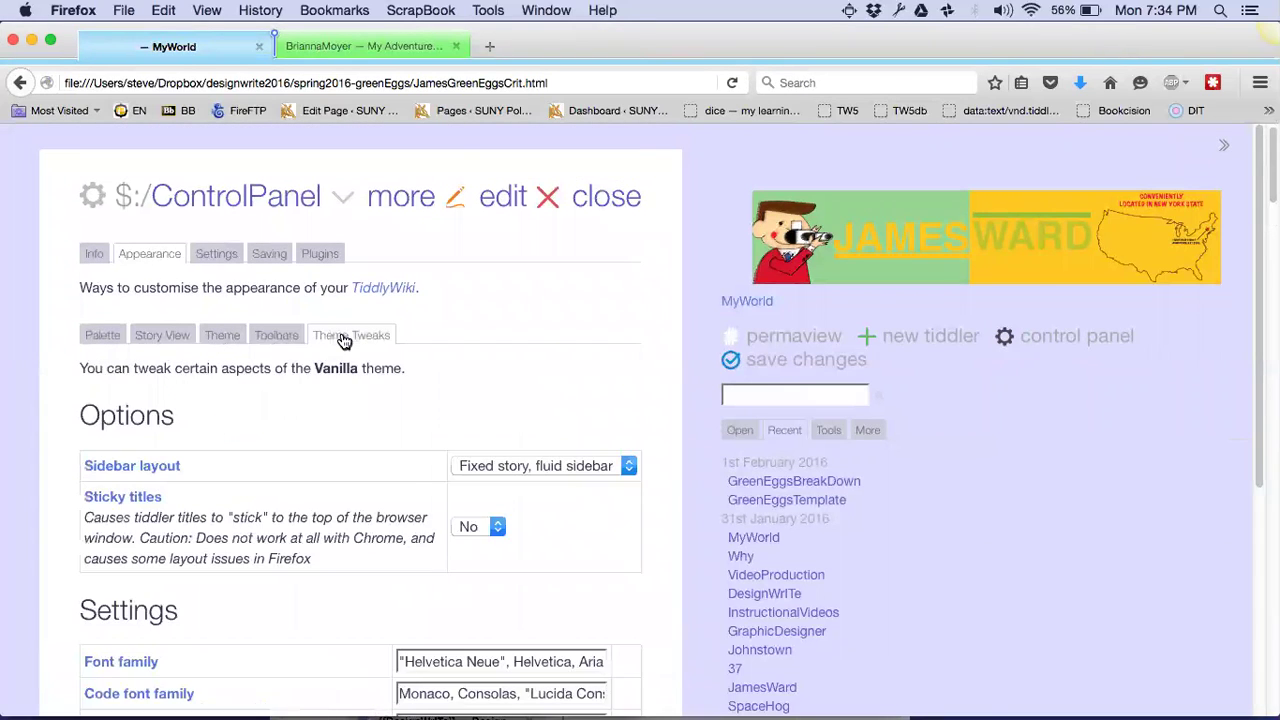
scroll(343, 340, down, 10)
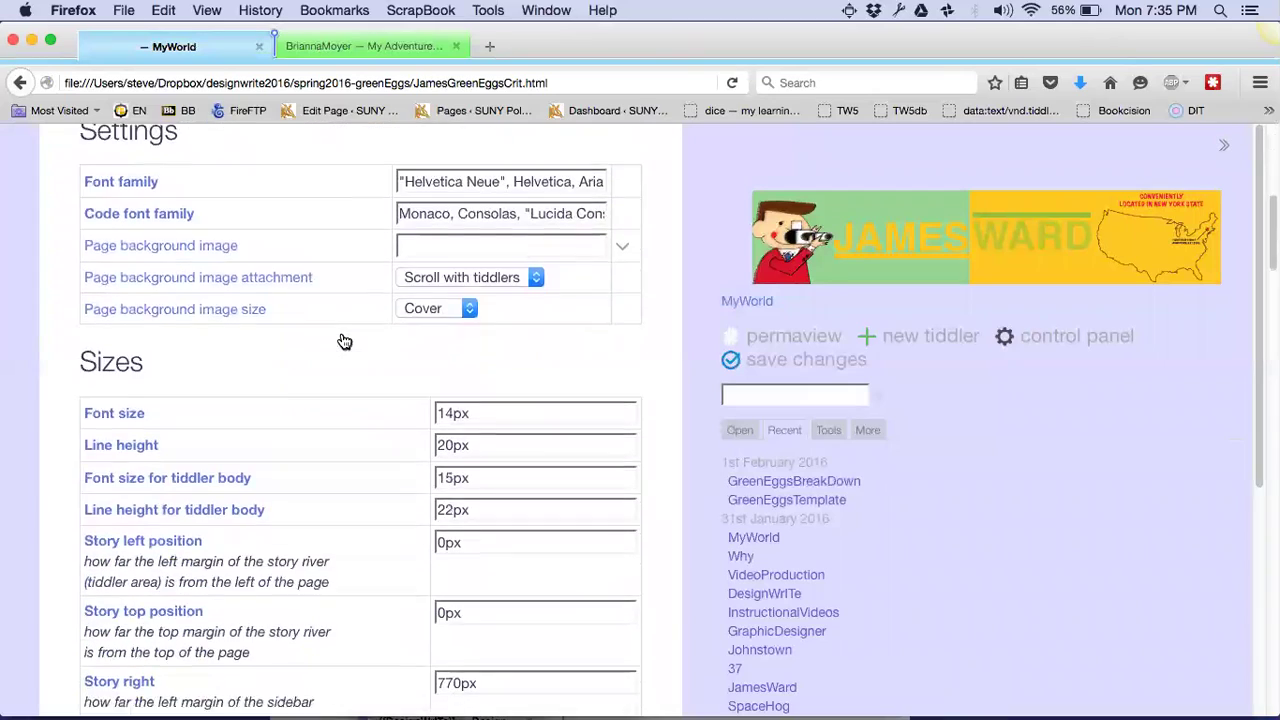
scroll(344, 342, down, 8)
scroll(343, 340, up, 12)
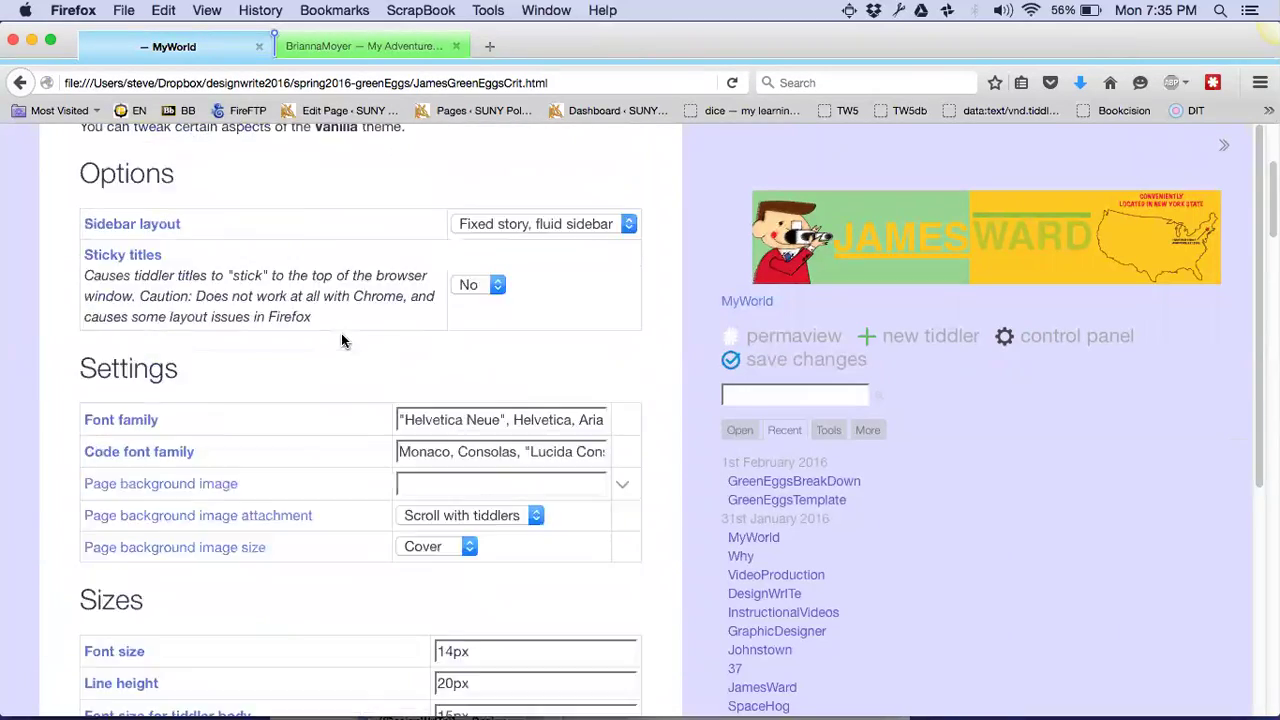
scroll(342, 340, up, 3)
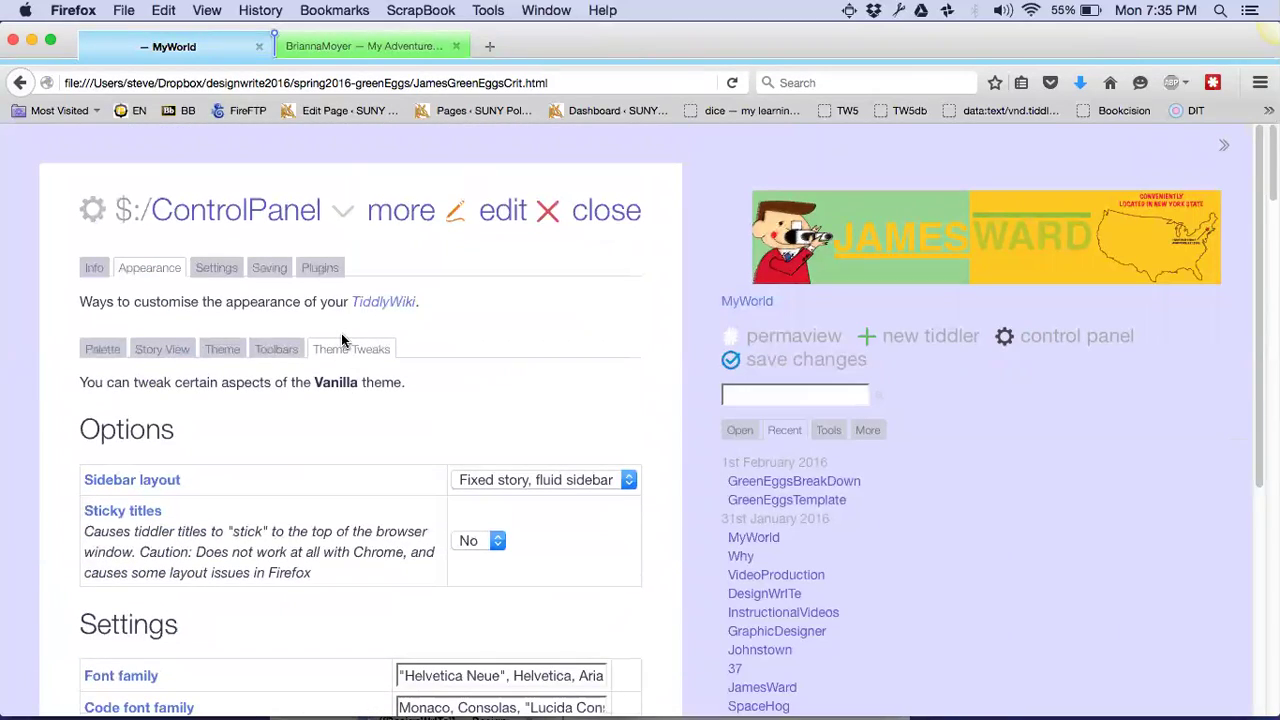
In Settings, untick Include text so toolbar buttons show icons only
click(220, 272)
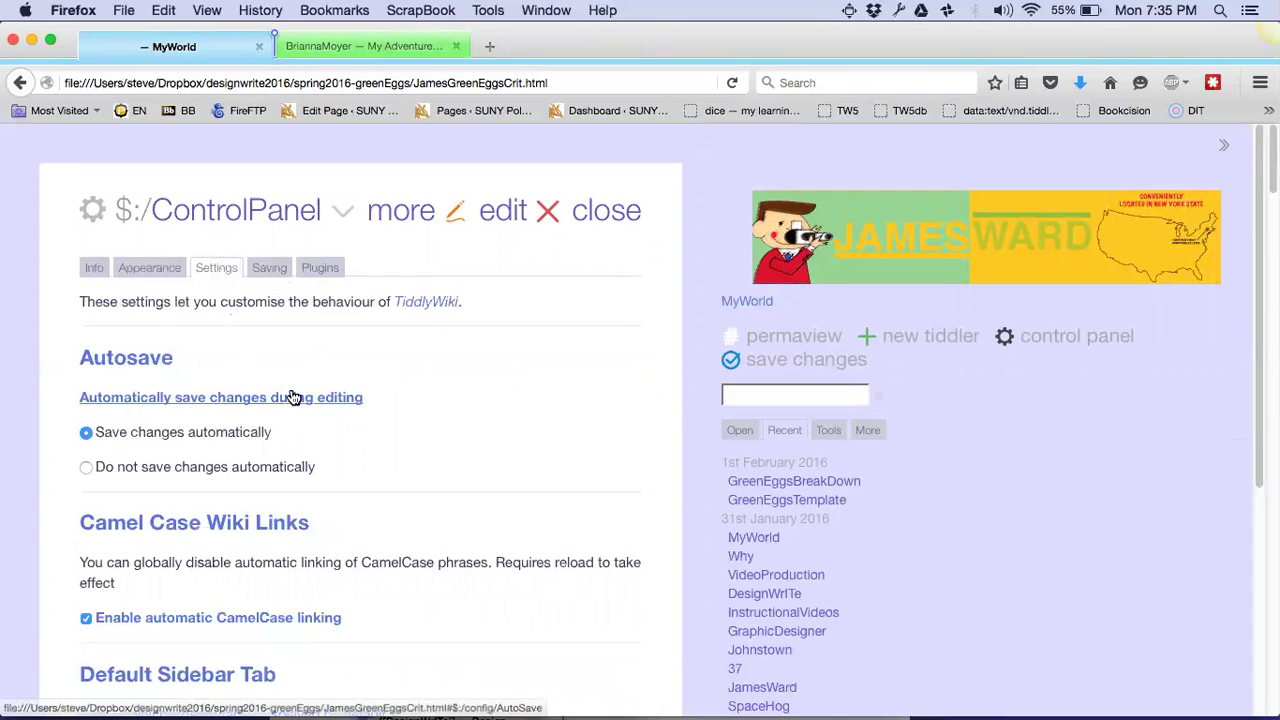
scroll(290, 396, down, 6)
scroll(291, 395, down, 4)
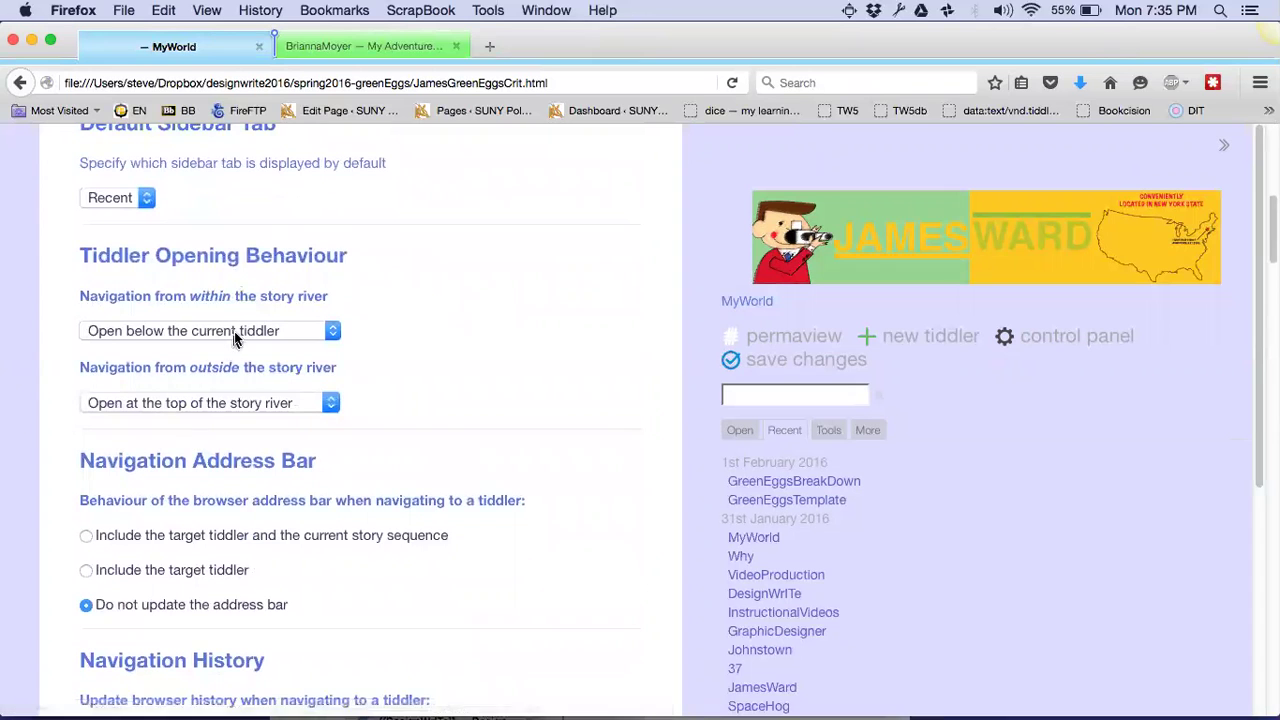
scroll(267, 496, down, 1)
scroll(266, 492, down, 8)
scroll(266, 495, down, 1)
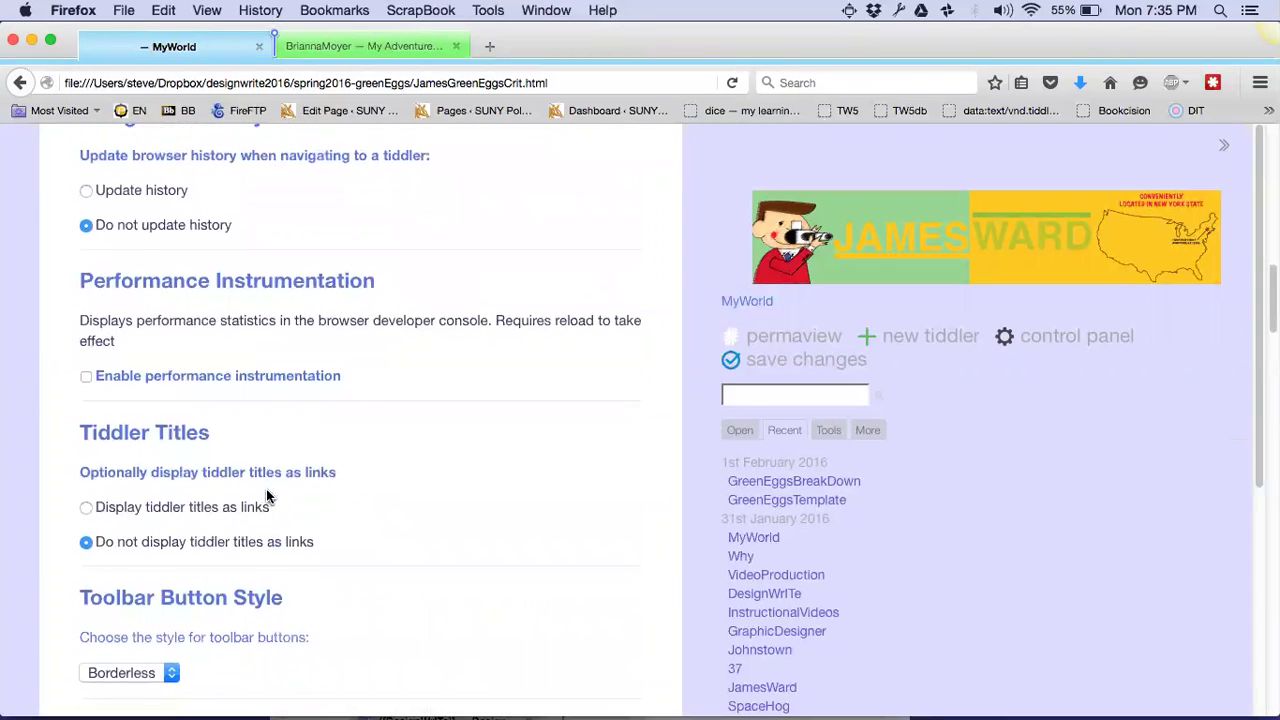
scroll(266, 495, down, 5)
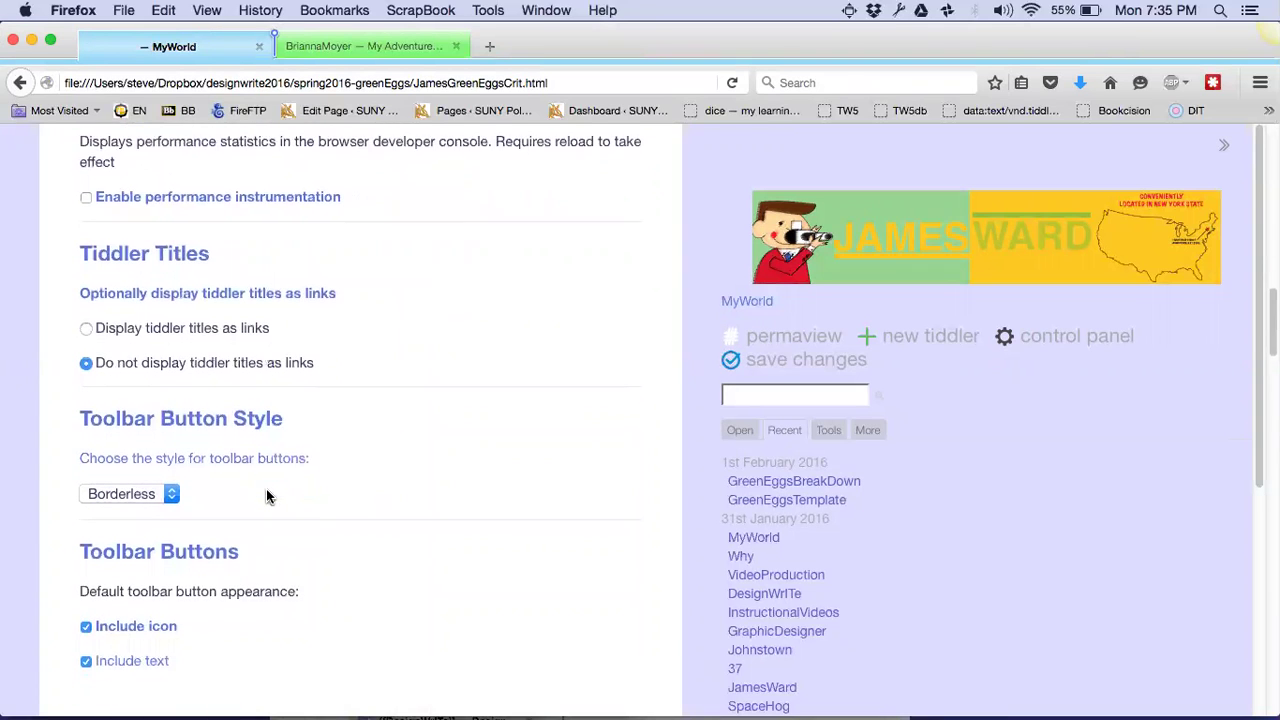
scroll(266, 494, down, 2)
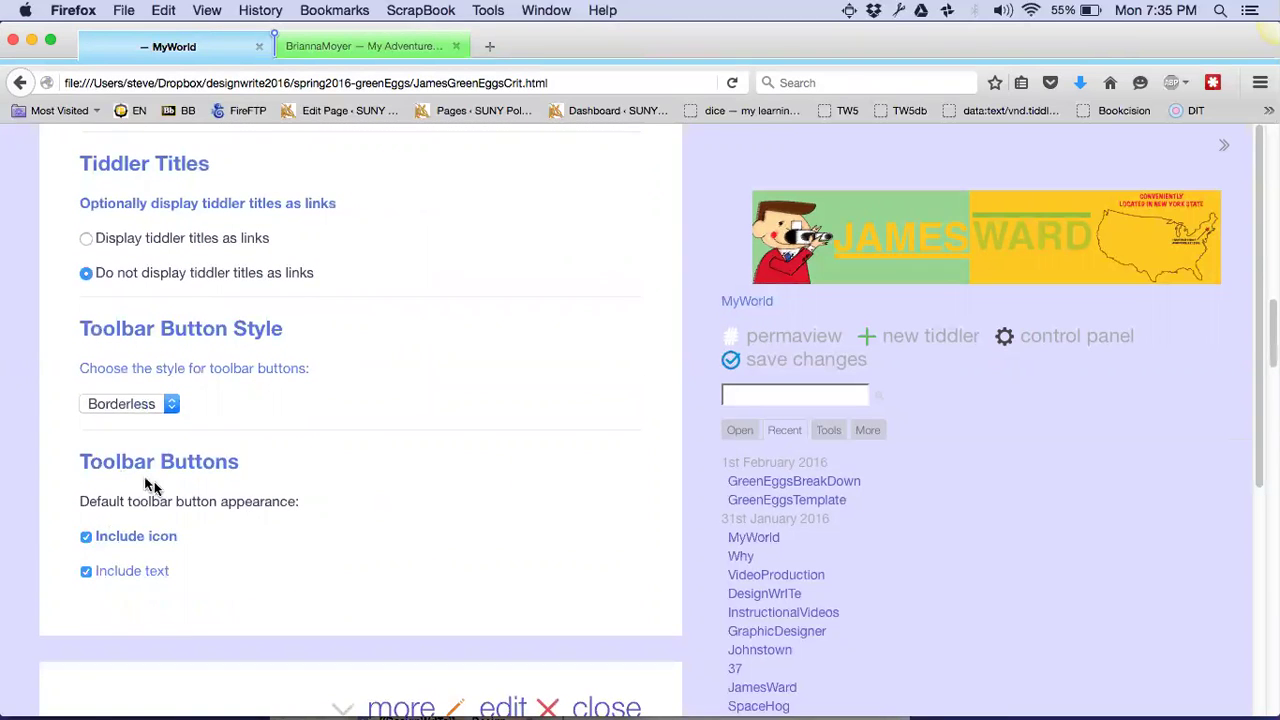
scroll(227, 575, down, 1)
click(86, 527)
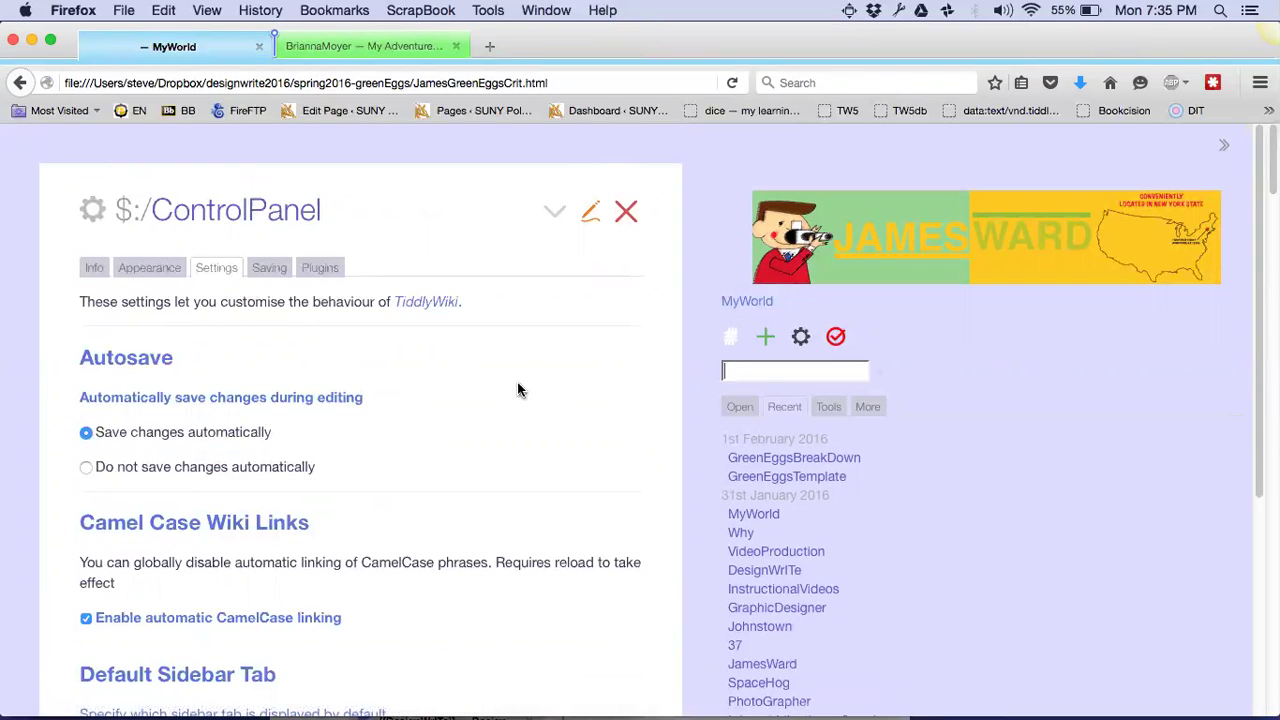
Try the Blanca colour palette under Appearance, then revert to the Blue palette
scroll(518, 390, down, 15)
scroll(518, 390, down, 1)
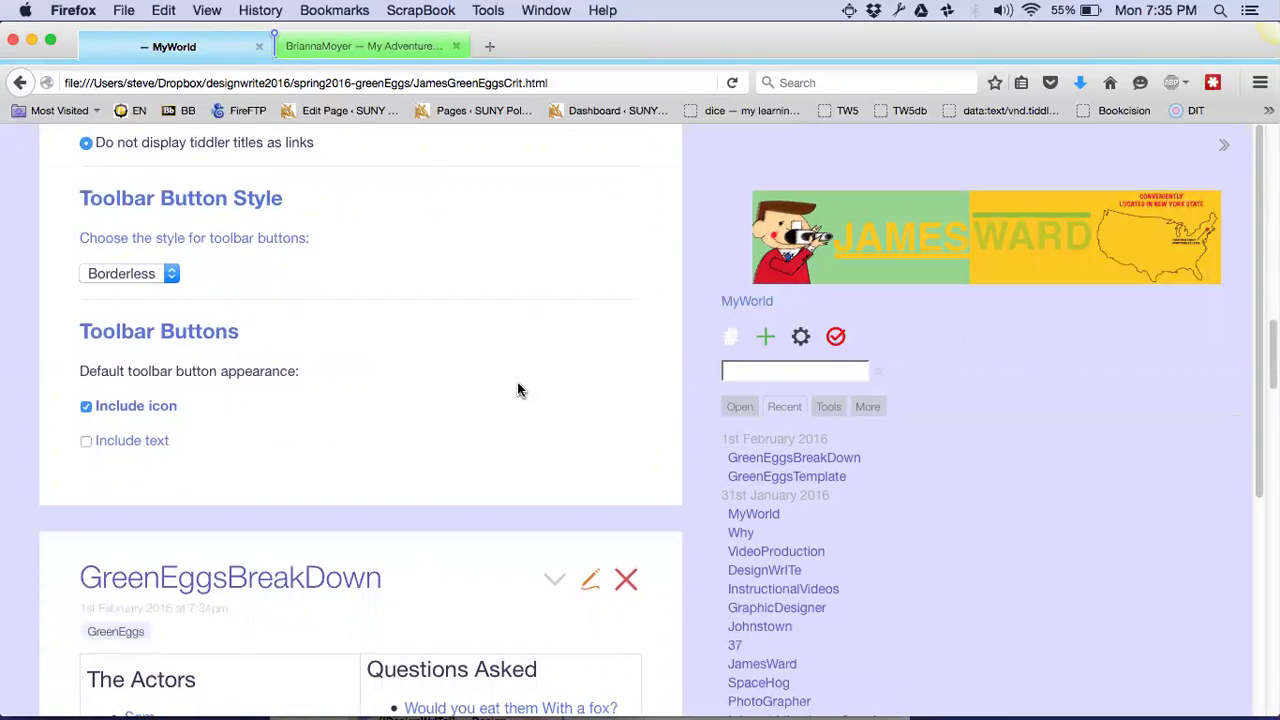
scroll(518, 390, up, 15)
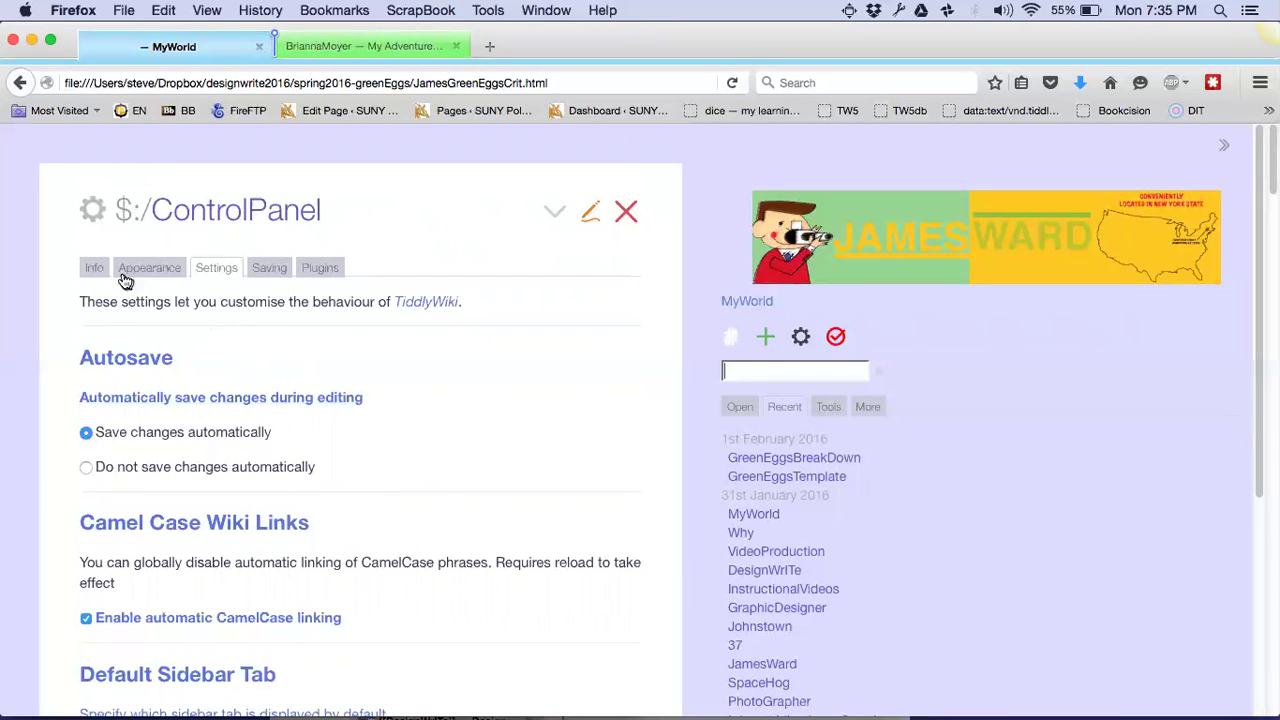
click(146, 268)
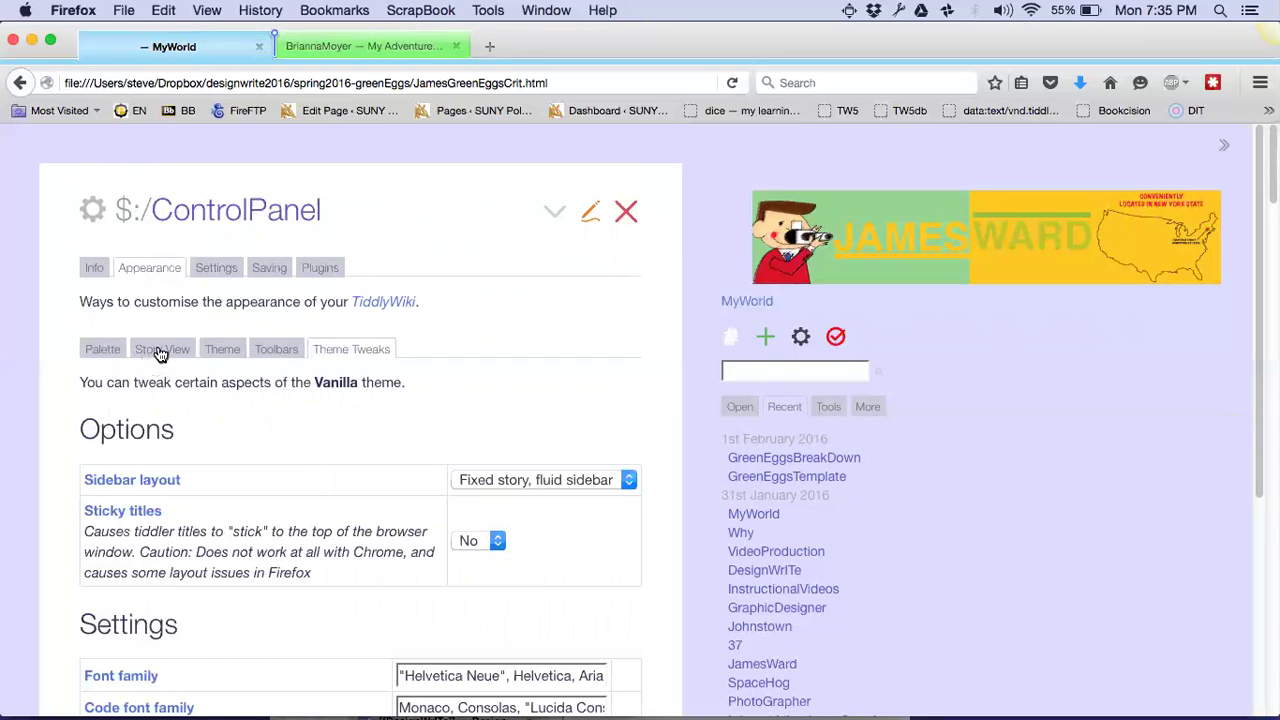
click(223, 352)
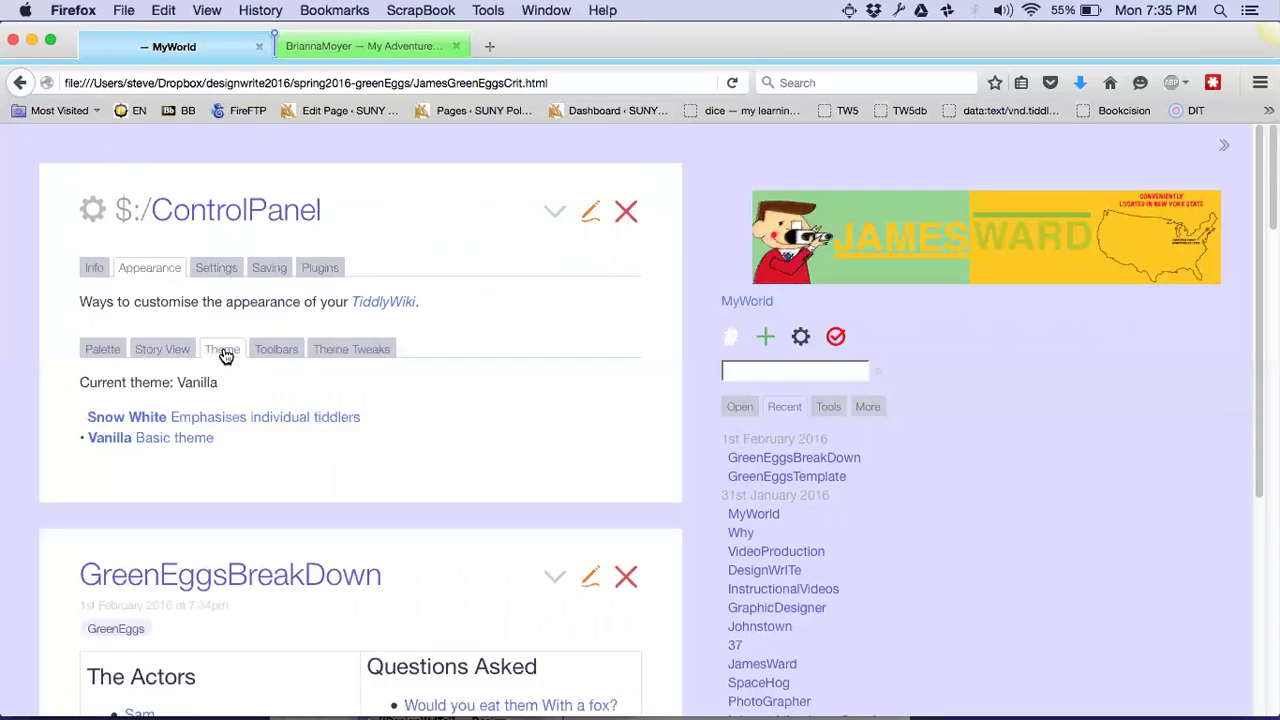
click(103, 351)
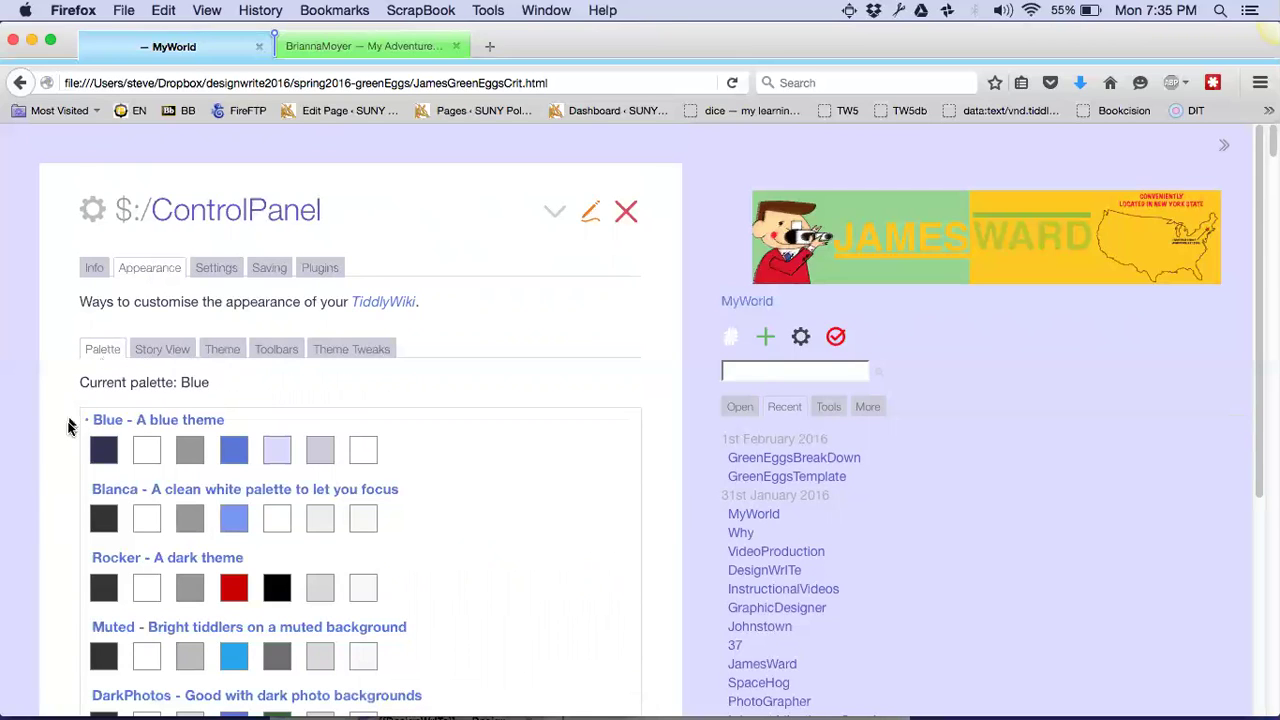
click(375, 500)
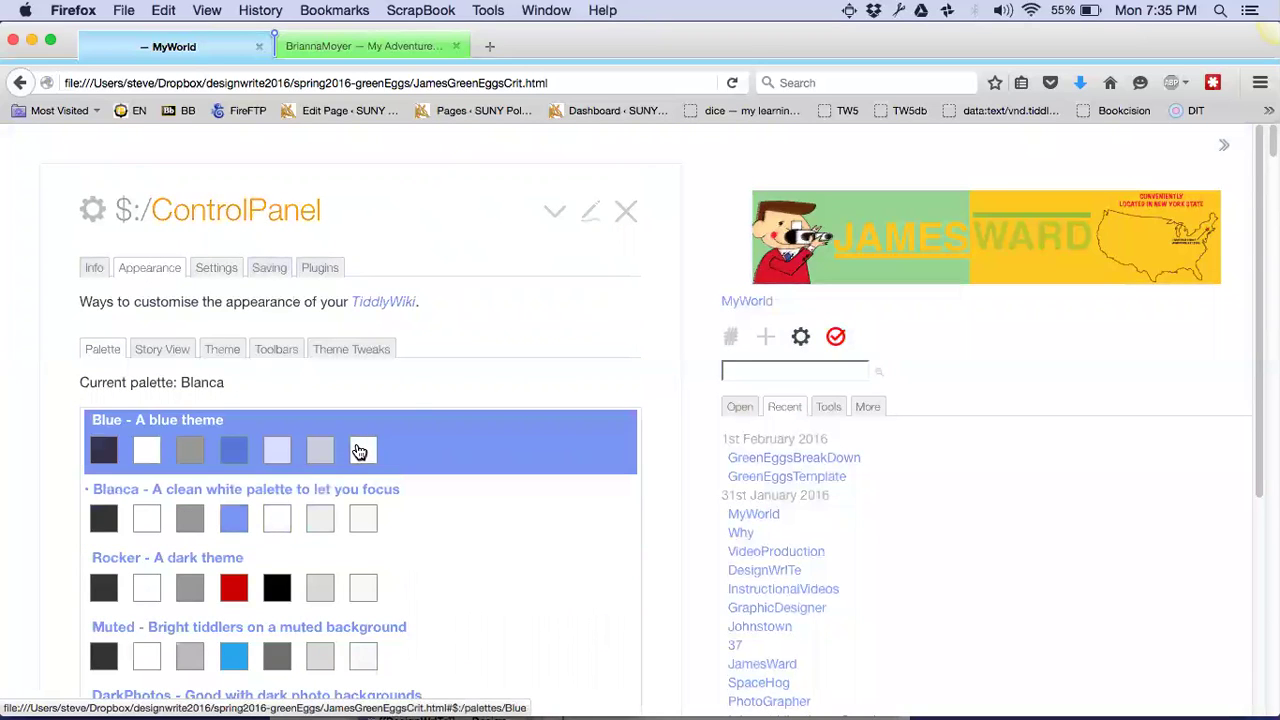
click(359, 452)
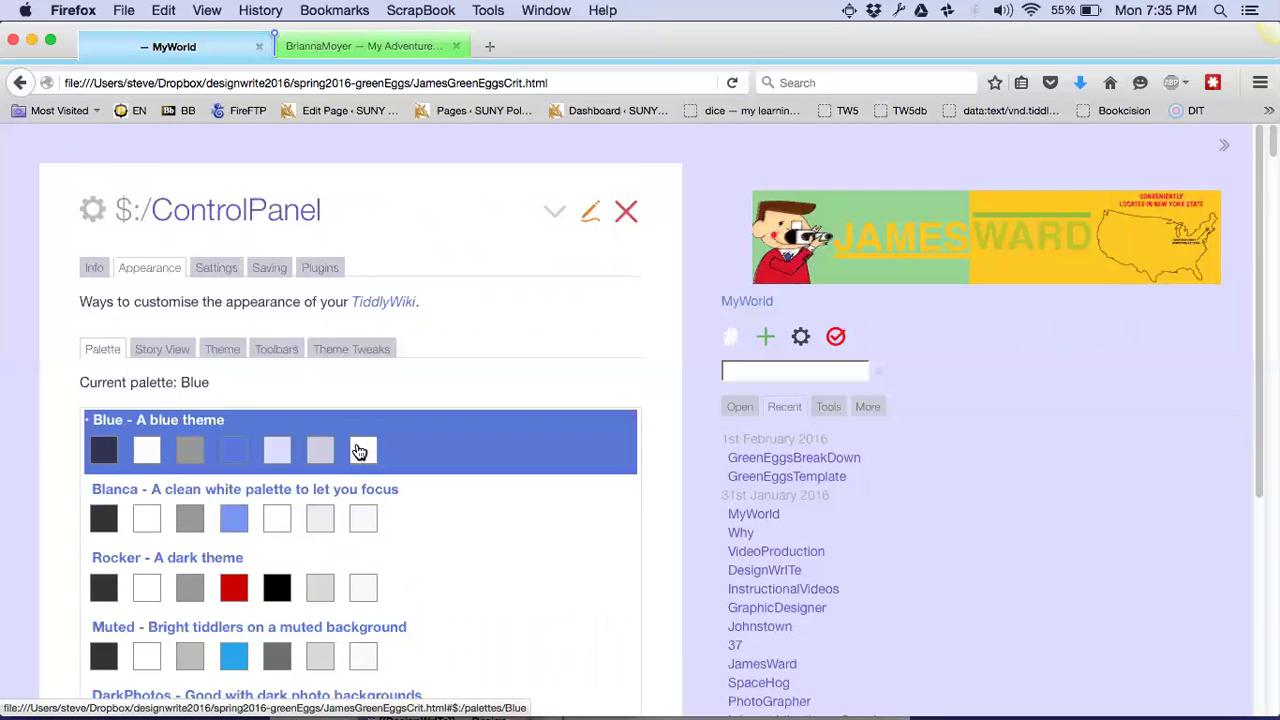
click(622, 215)
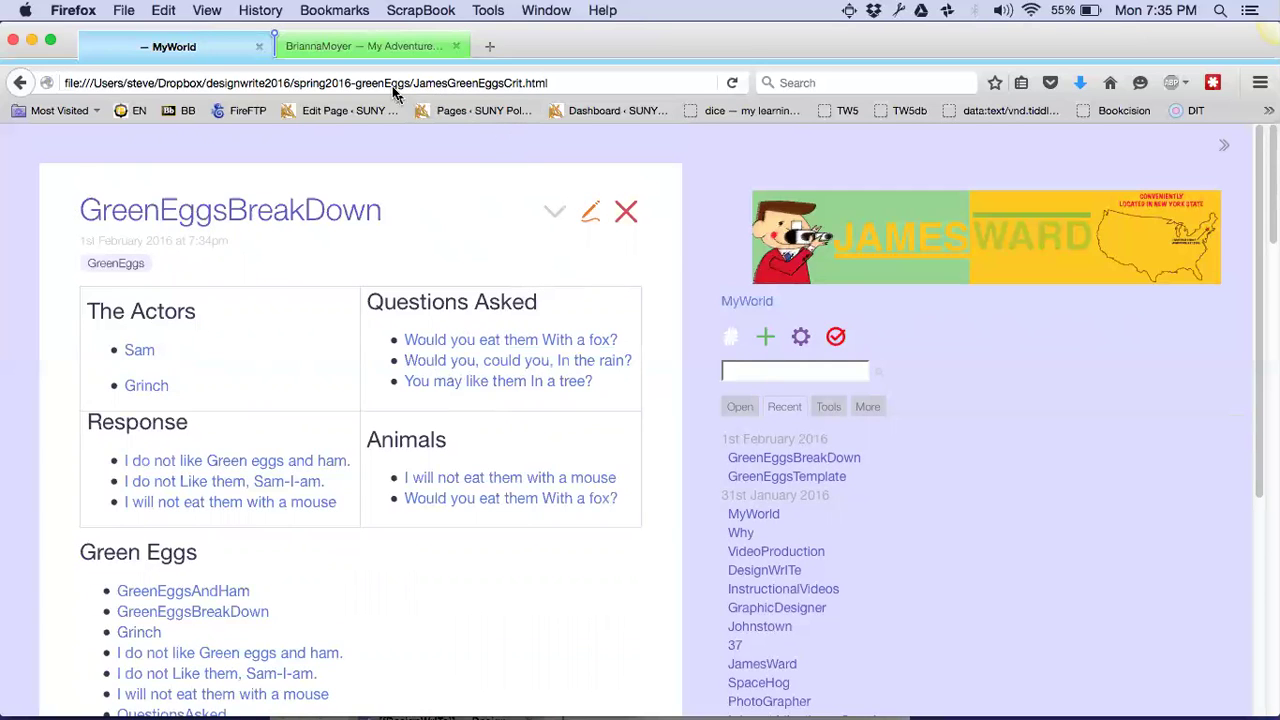
click(389, 50)
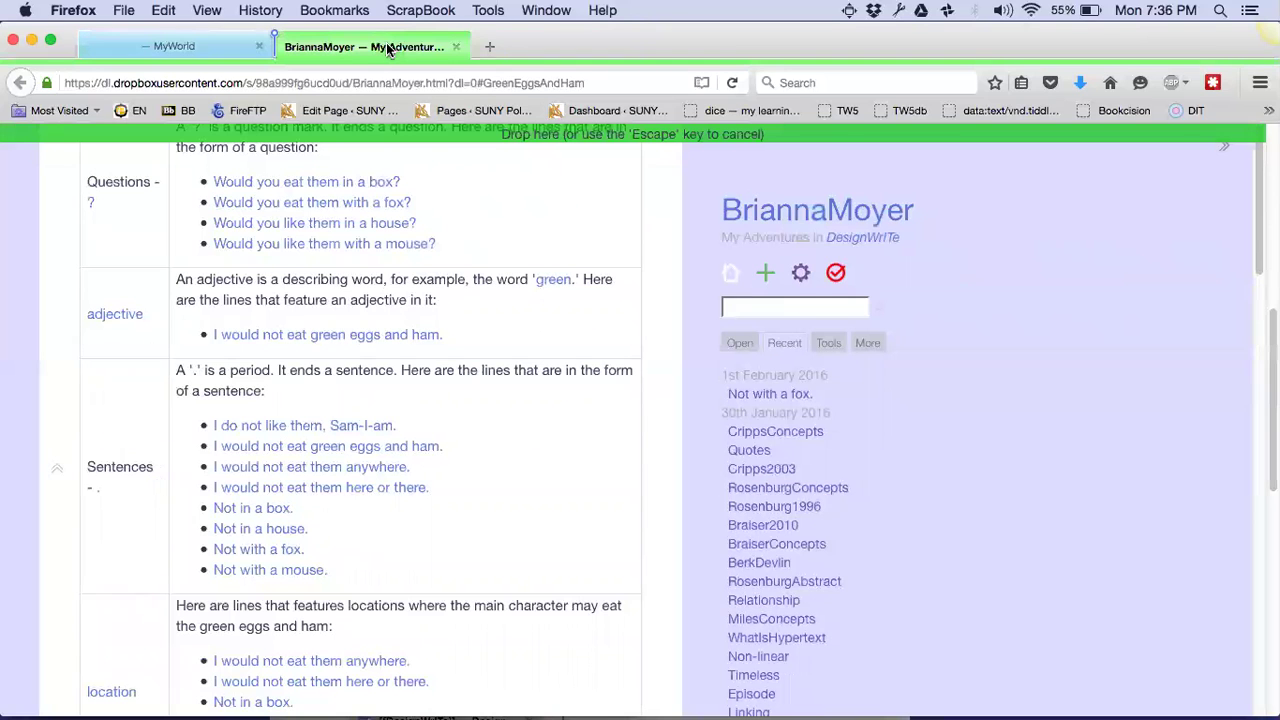
key(super+t)
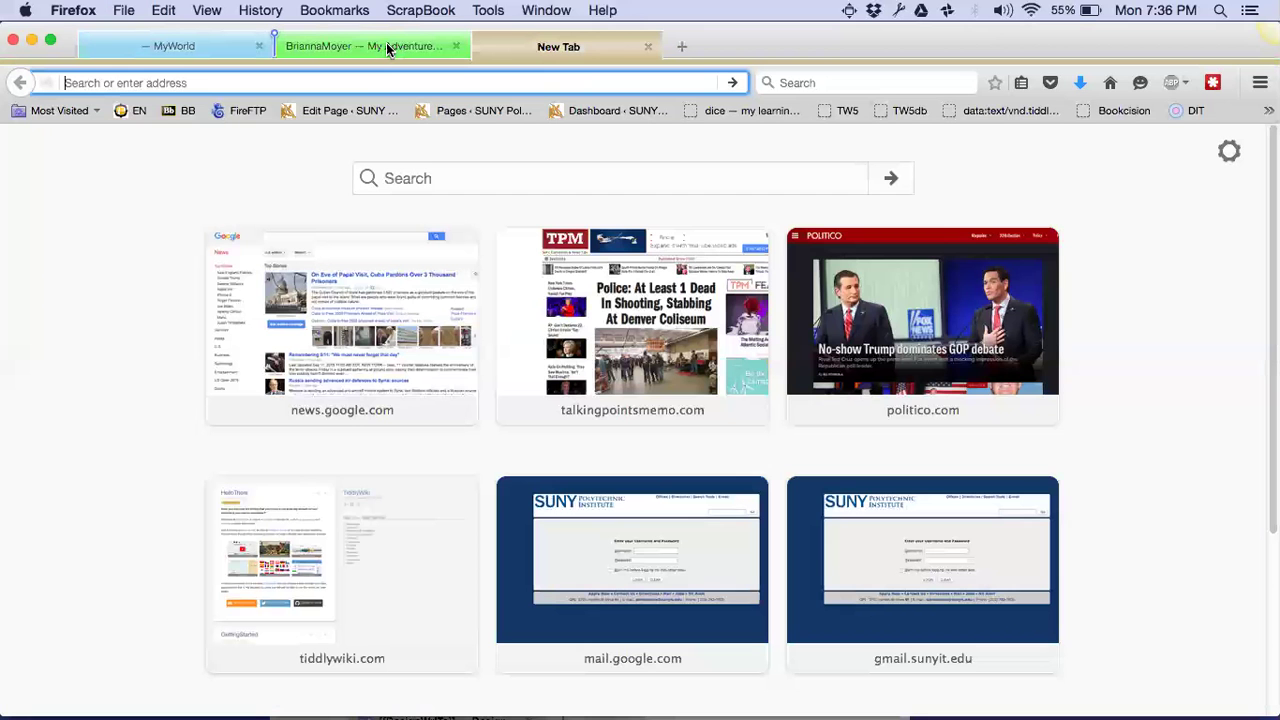
Load Gmail from 'gmail.c' and open the Google apps grid to reach Drive
text(gmail.com/)
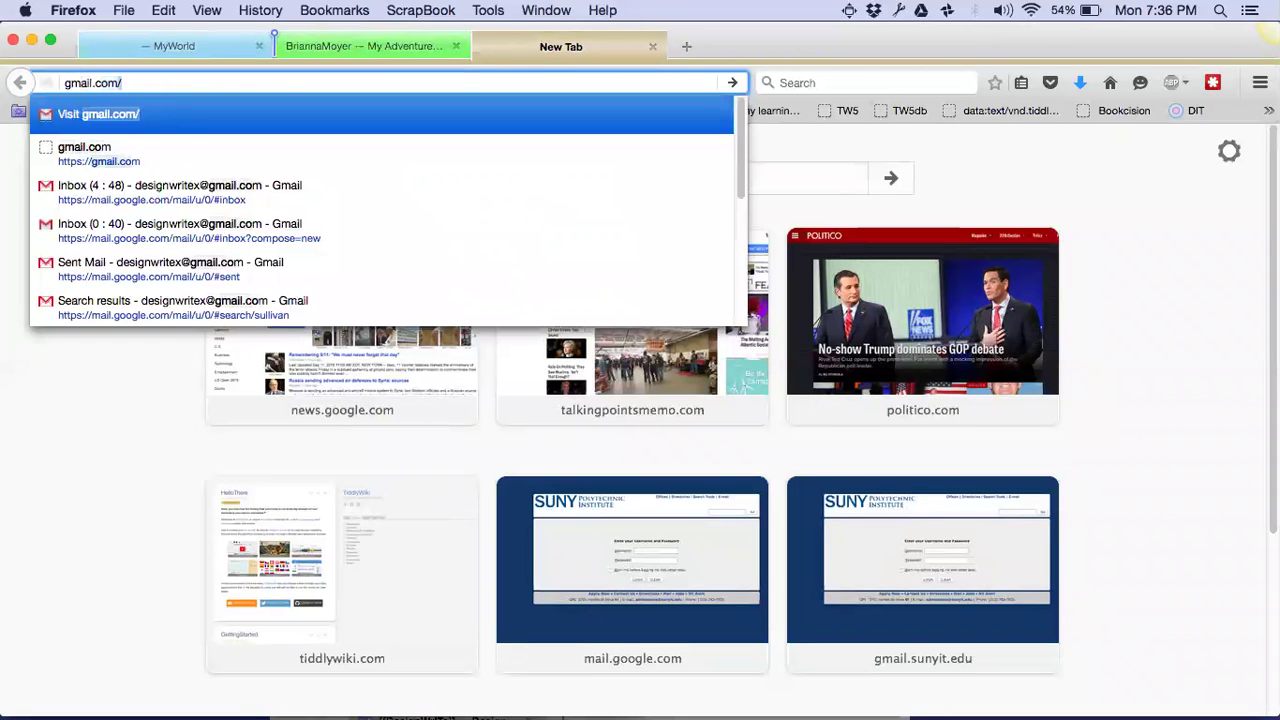
key(Return)
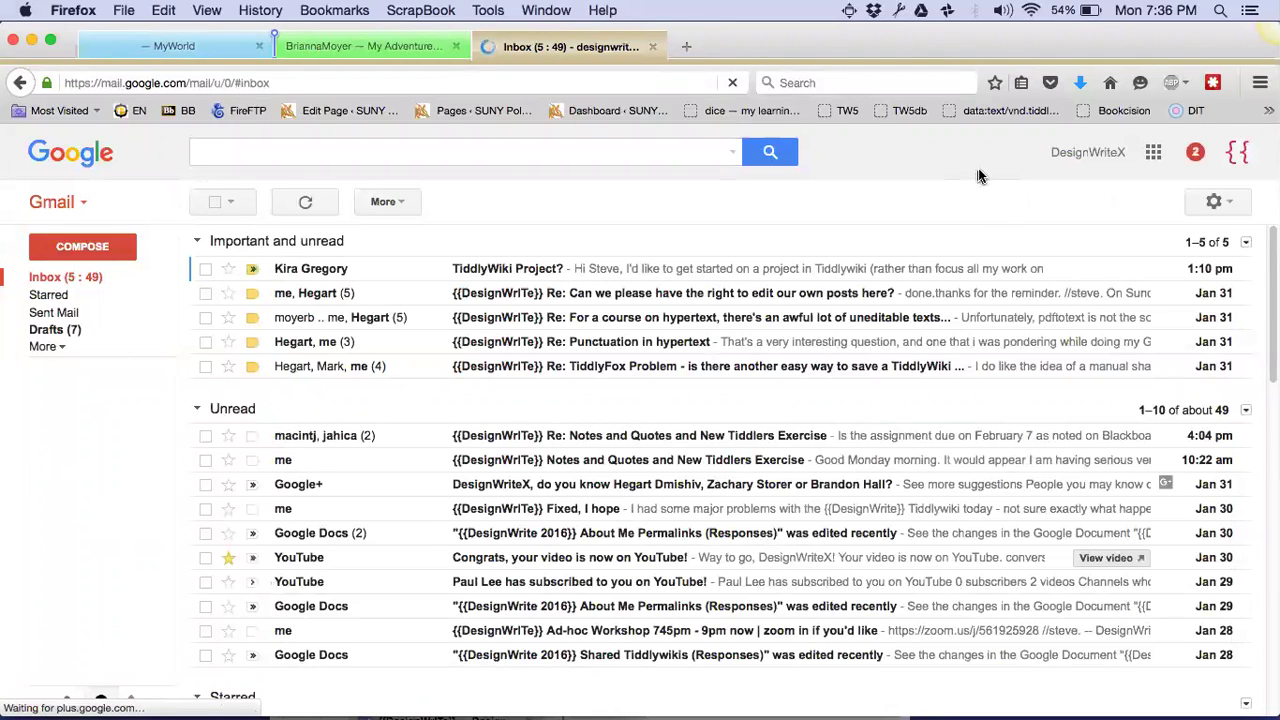
click(1153, 152)
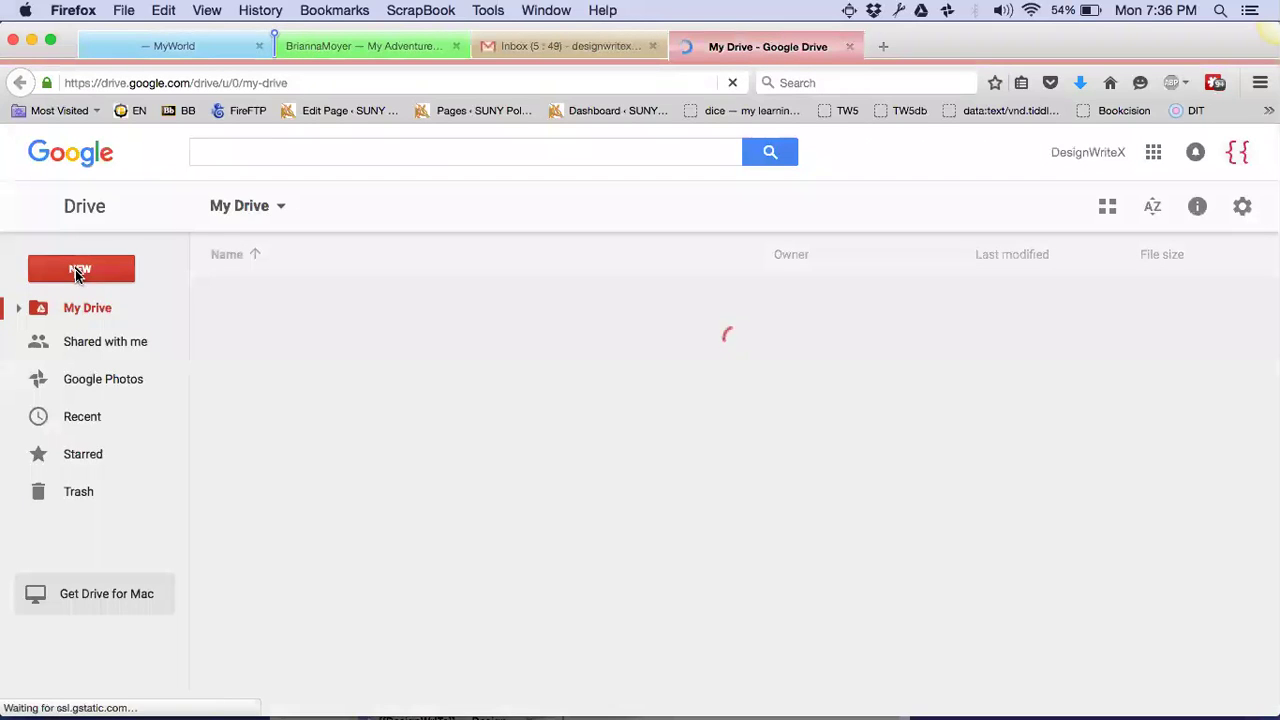
Create a new Google Sheets spreadsheet from Drive's NEW menu
click(78, 272)
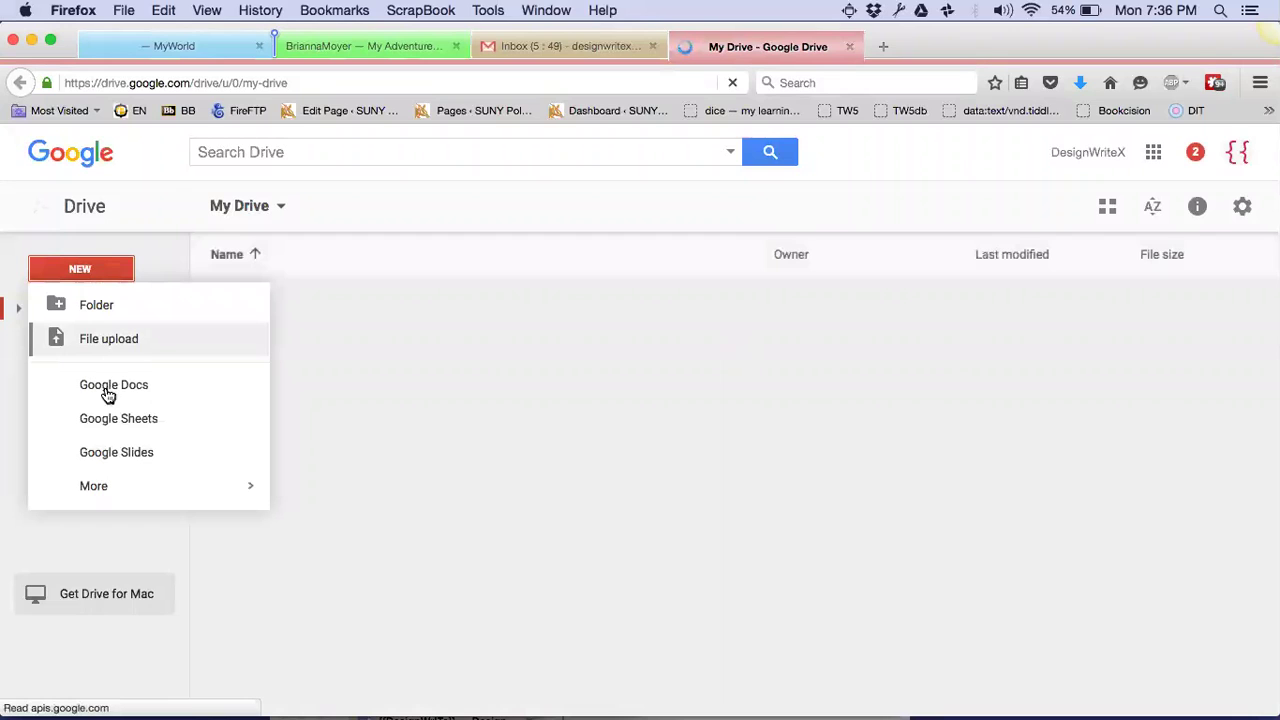
click(118, 431)
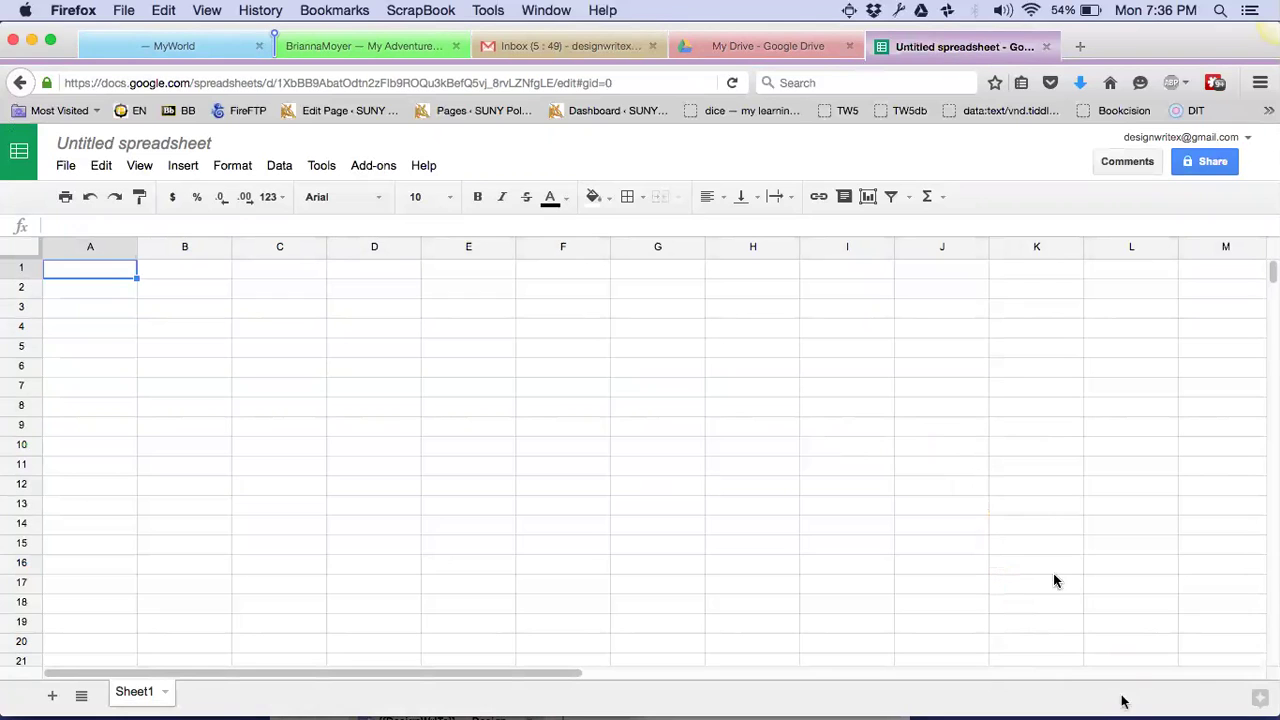
Put the spreadsheet in the right half and the MyWorld wiki on the left, scrolled to GreenEggsBreakDown
key(ctrl+alt+Right)
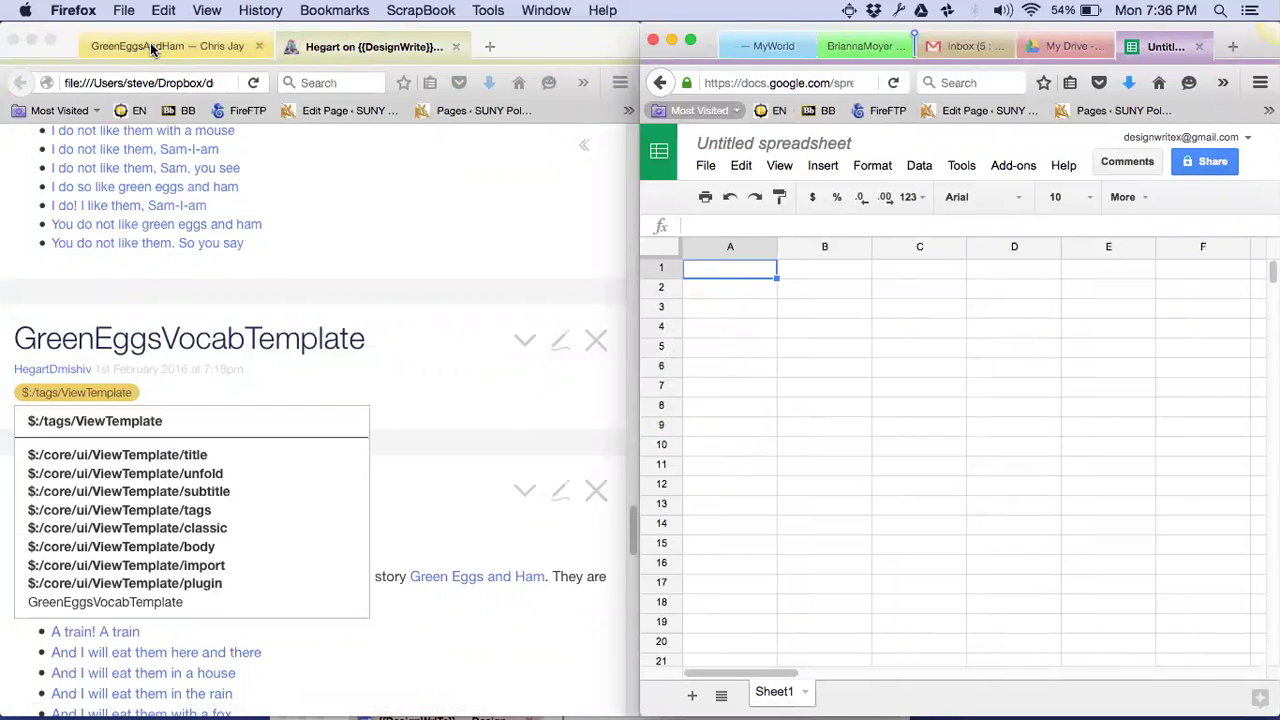
drag(152, 48, 505, 265)
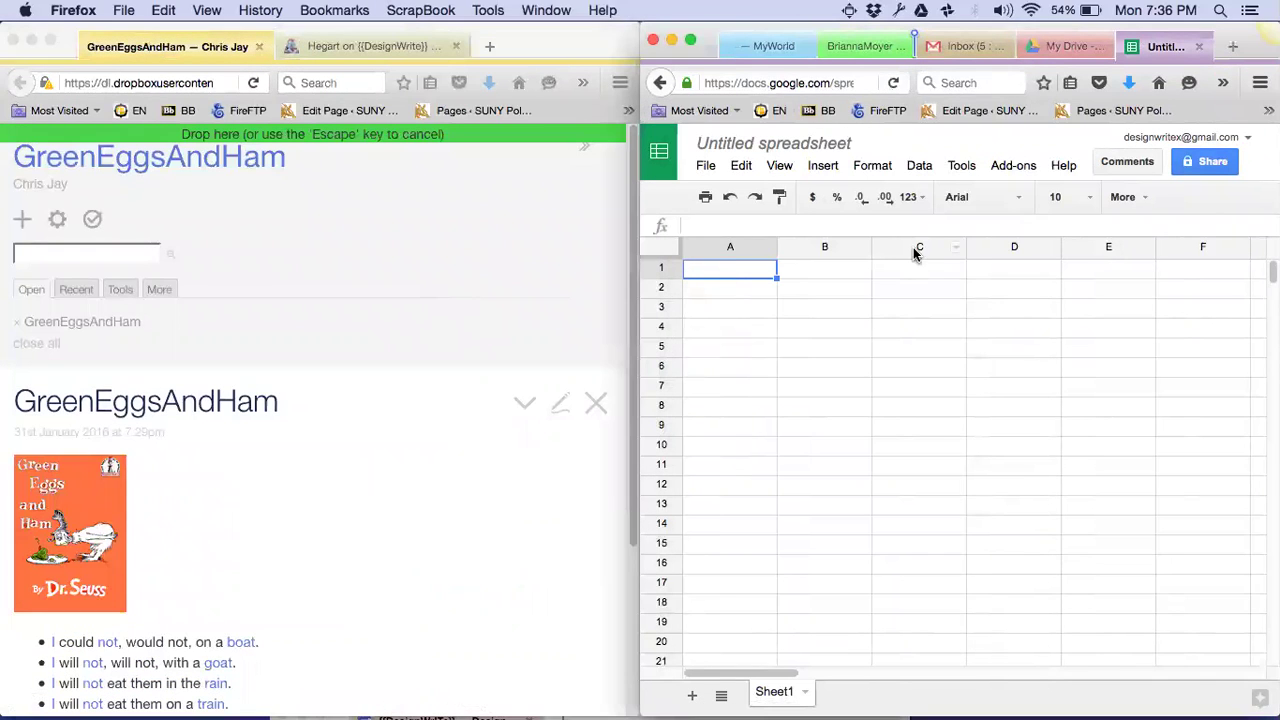
mouse_move(913, 247)
mouse_down()
mouse_move(988, 50)
mouse_move(888, 52)
mouse_up()
mouse_move(788, 62)
mouse_down()
mouse_move(766, 47)
mouse_move(395, 95)
mouse_move(279, 53)
mouse_up()
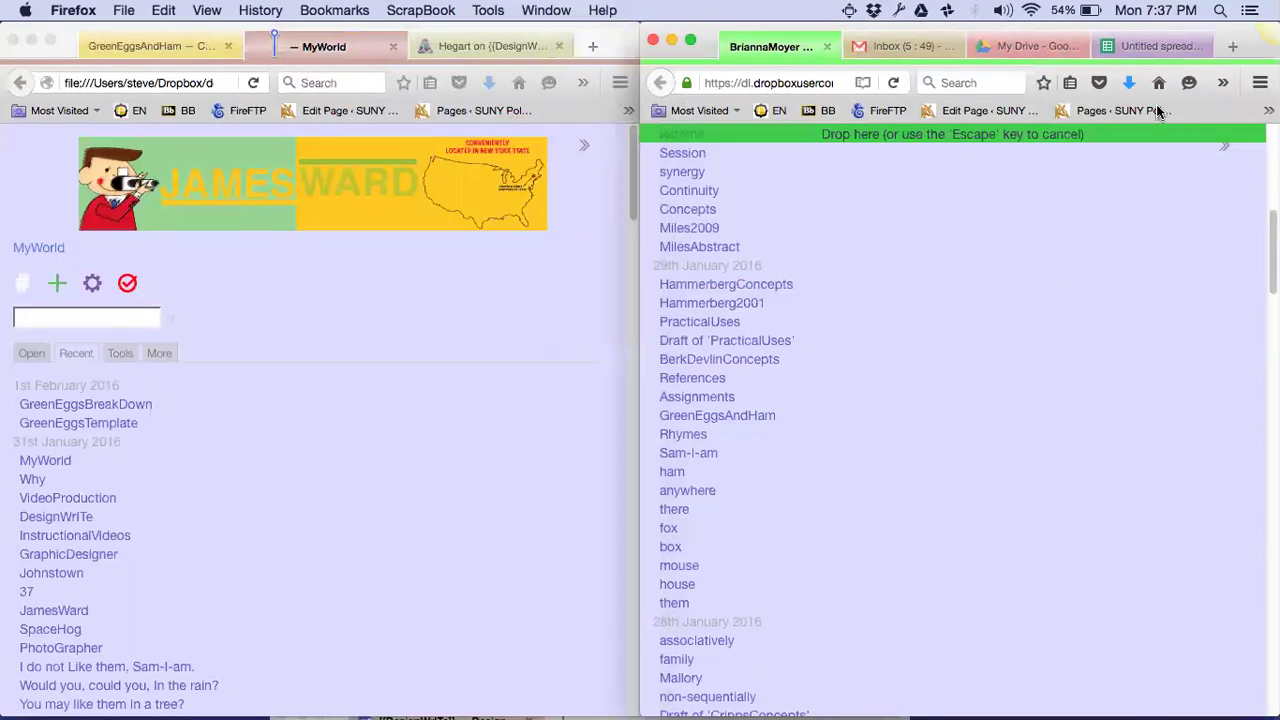
click(1145, 47)
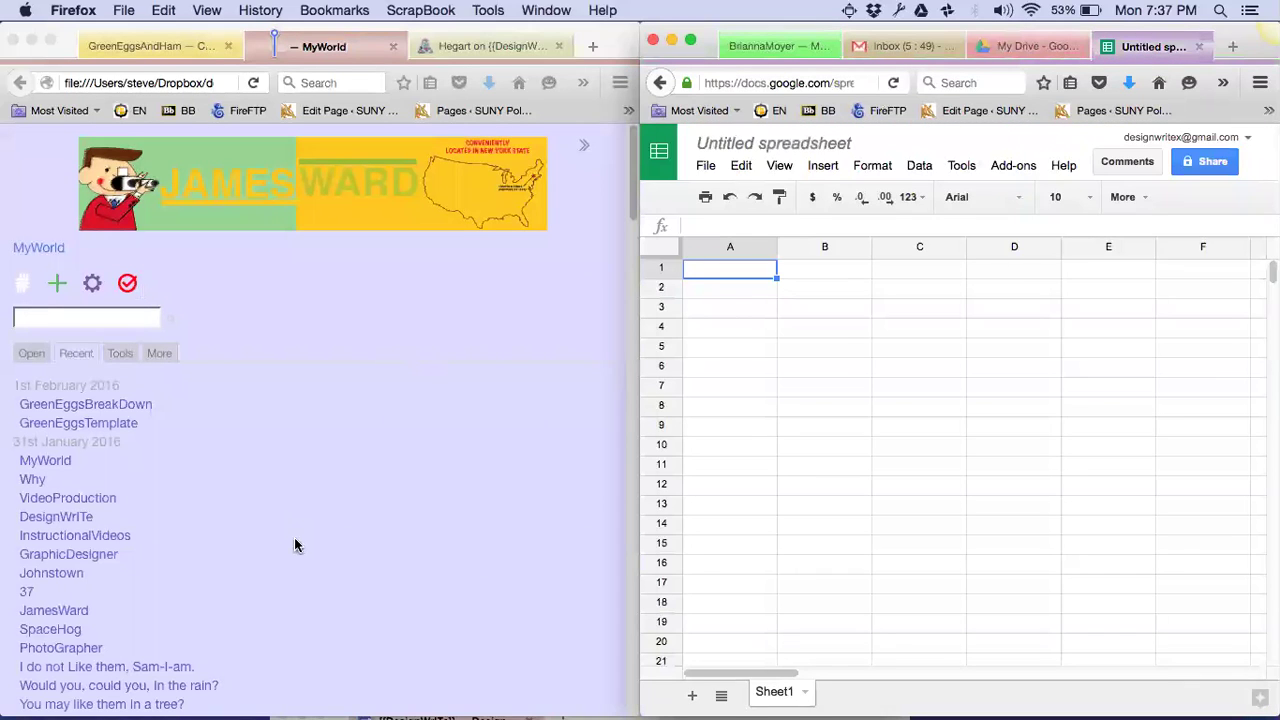
click(294, 545)
scroll(435, 545, down, 5)
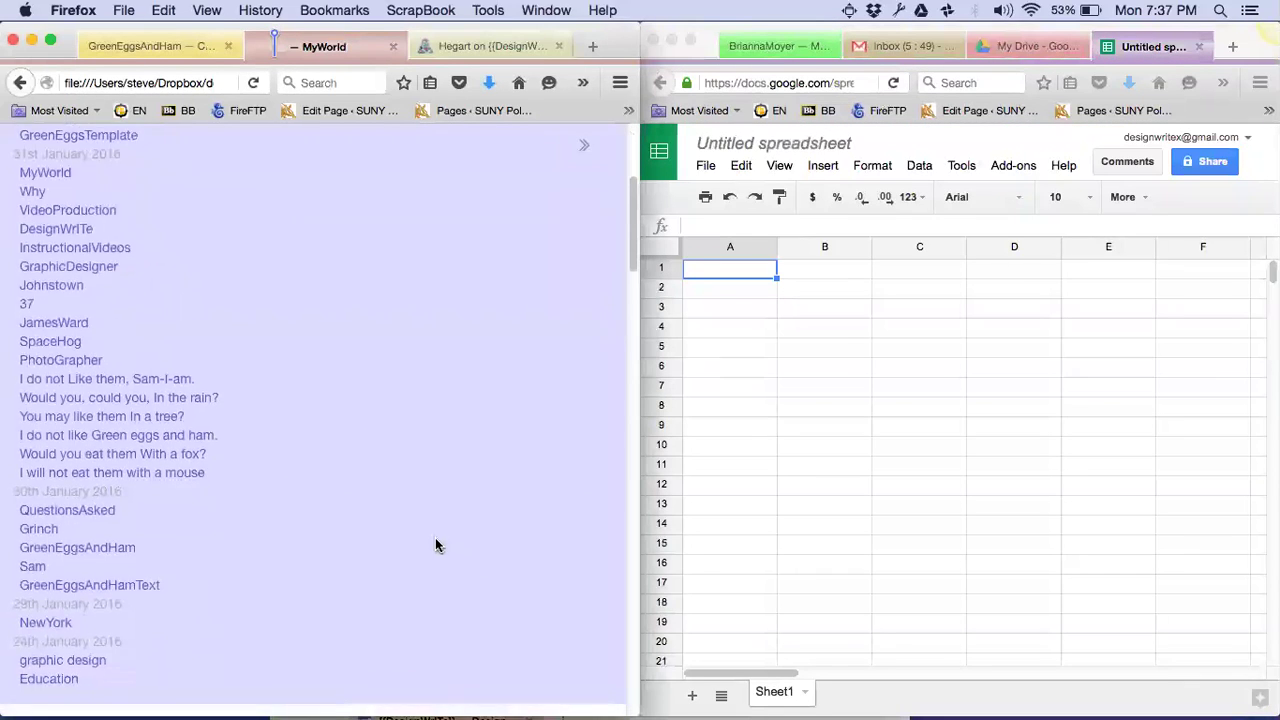
scroll(435, 545, down, 8)
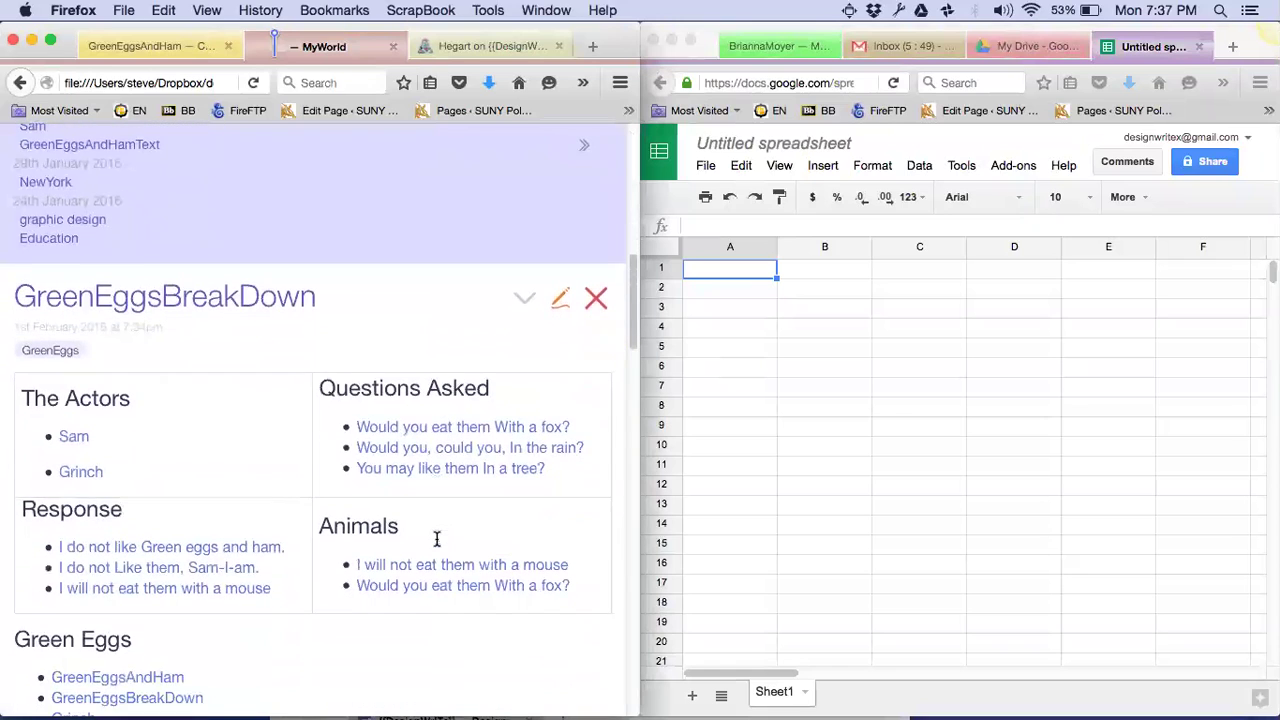
scroll(435, 545, down, 2)
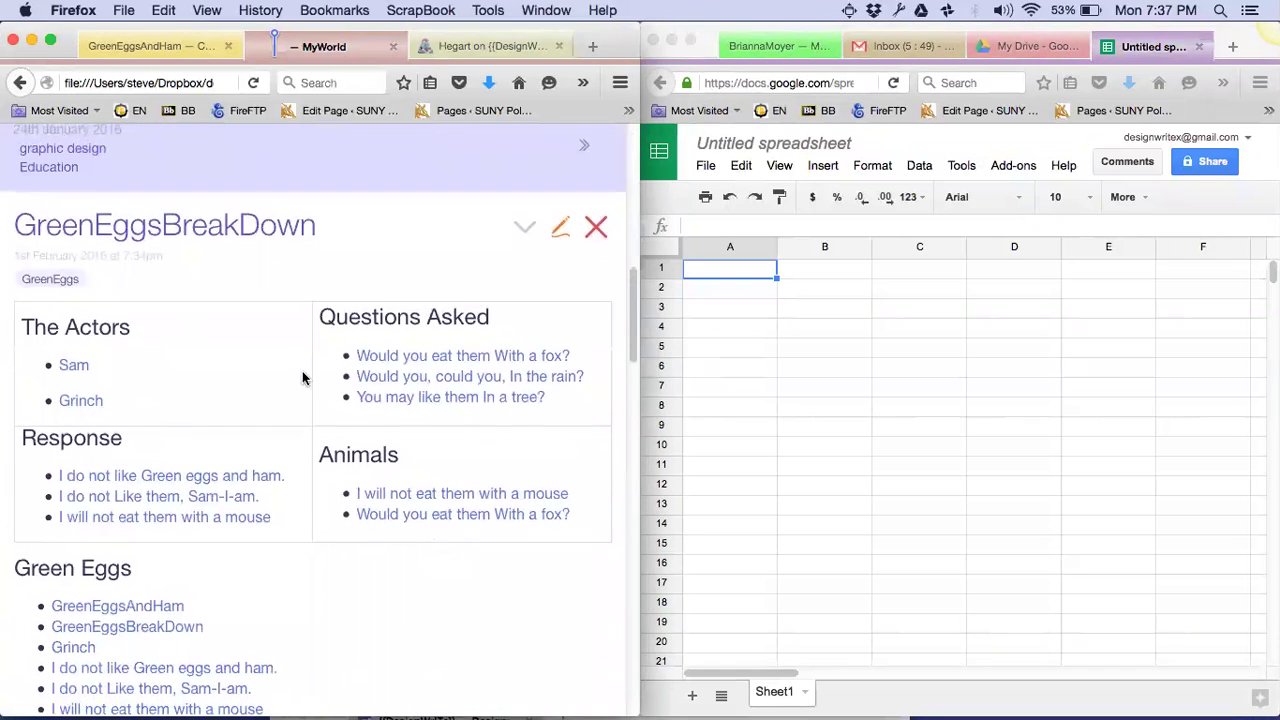
Enter 'The Actors' and 'Questions Asked' in B2:C2, 'Respose' and 'Animals' in B3:C3
click(822, 295)
click(822, 292)
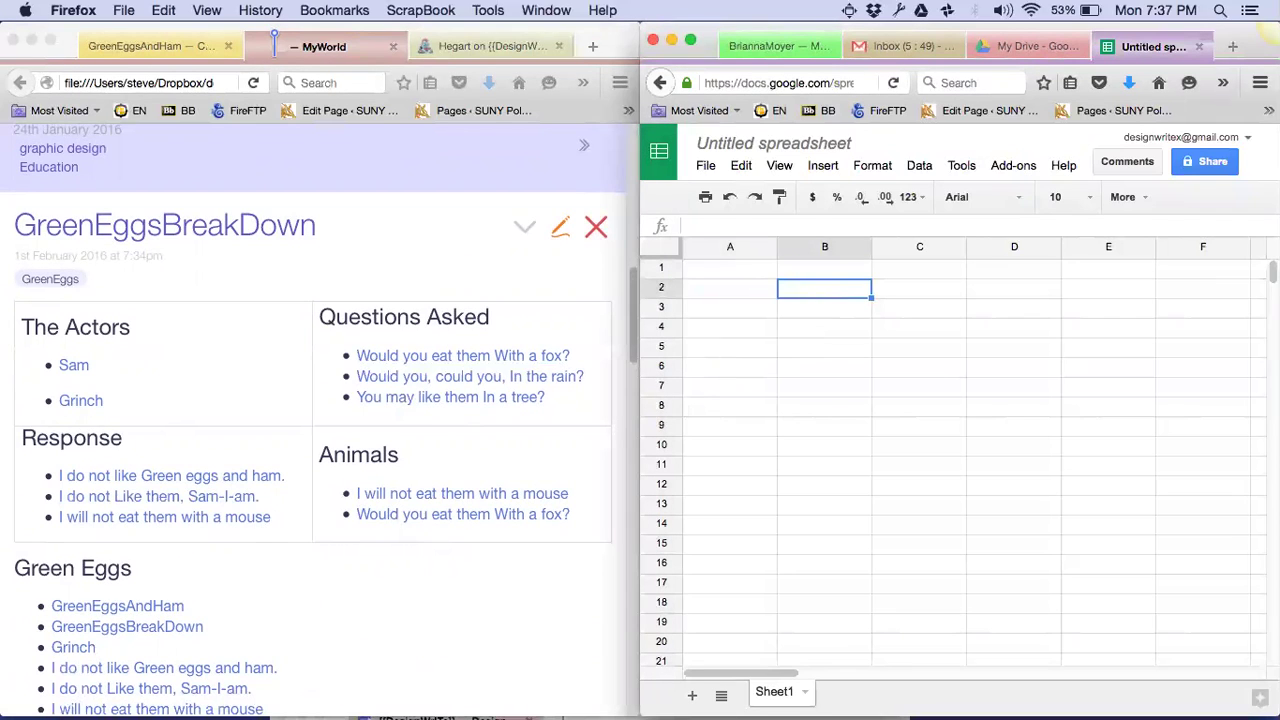
text(The Acto)
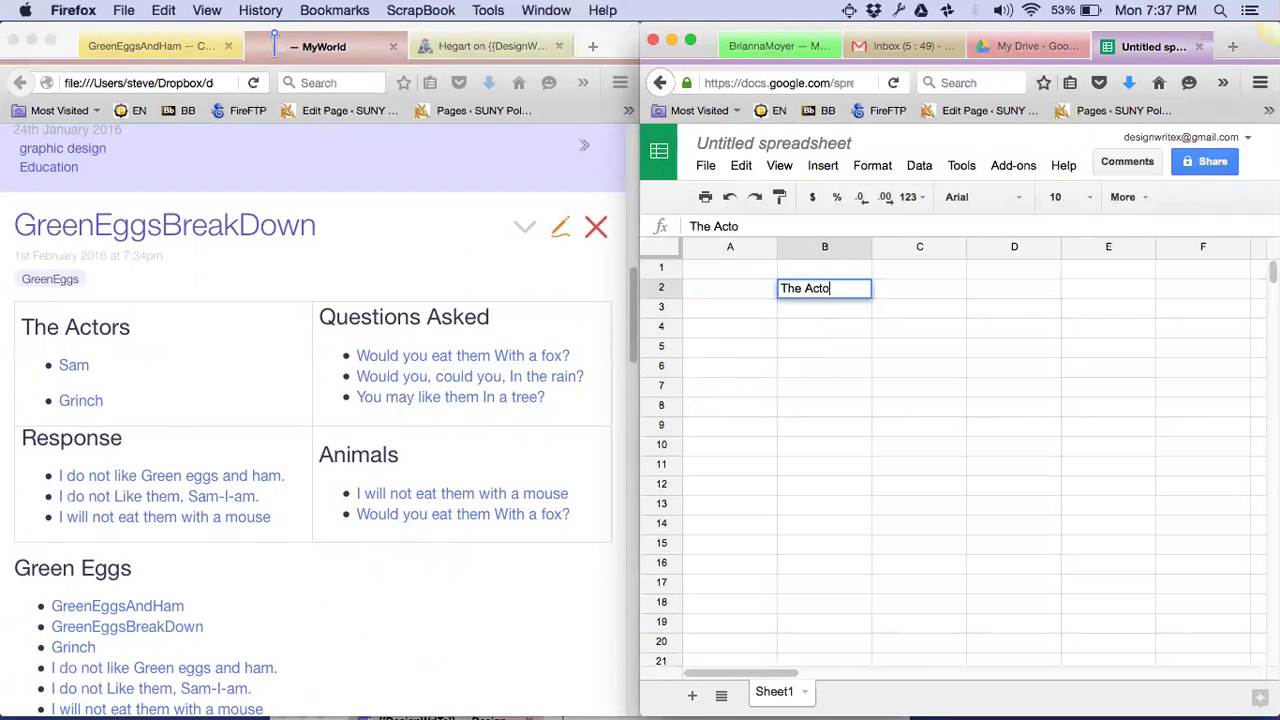
text(rs)
key(Tab)
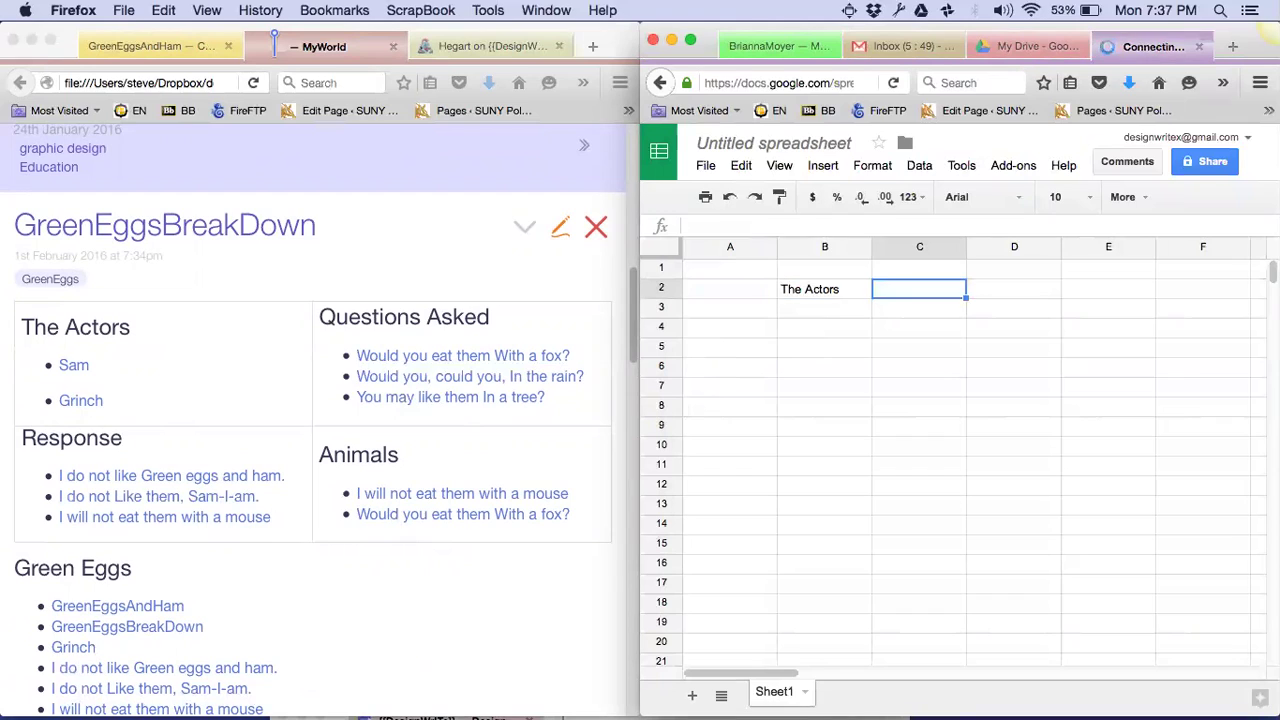
text(Questions)
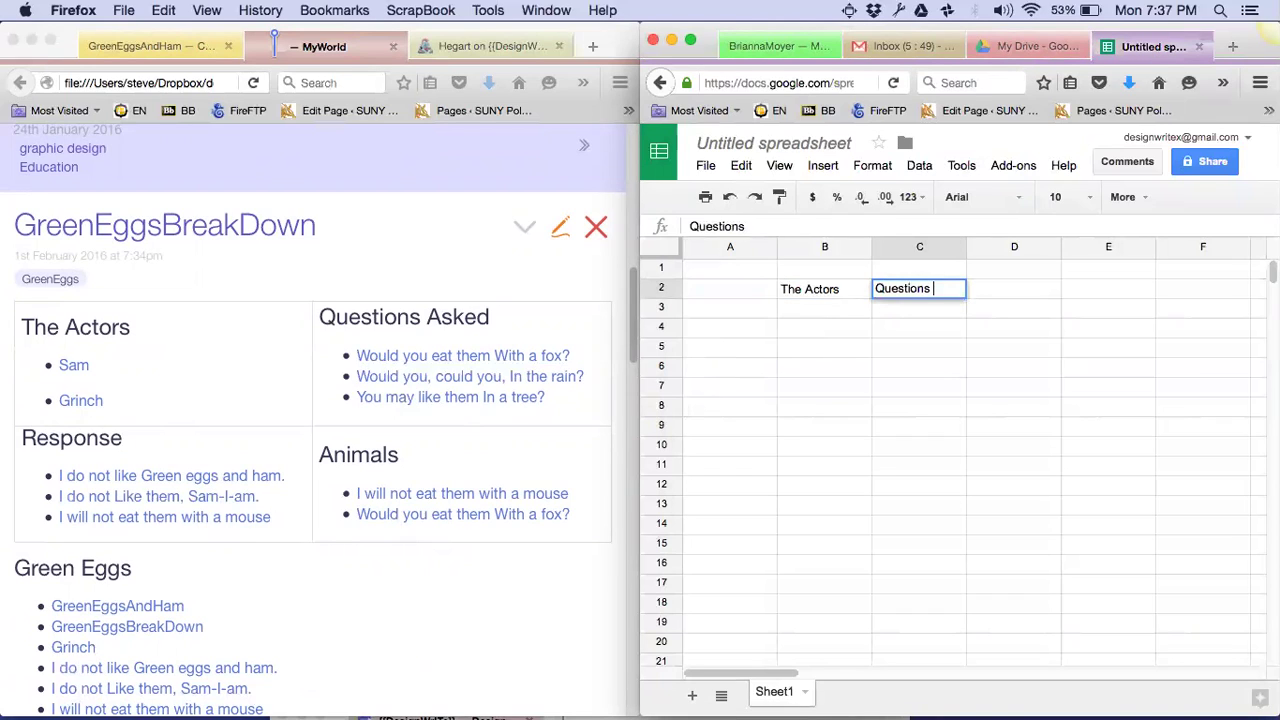
text( Asked)
key(Return)
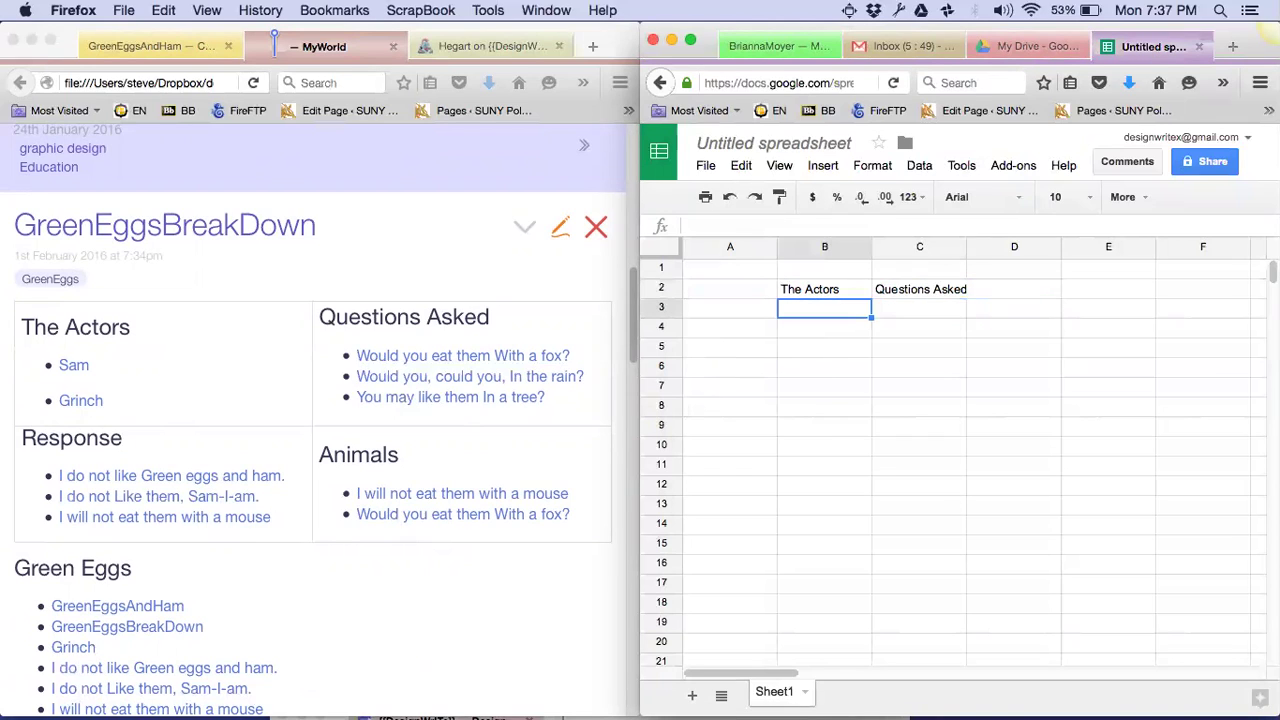
text(Respose)
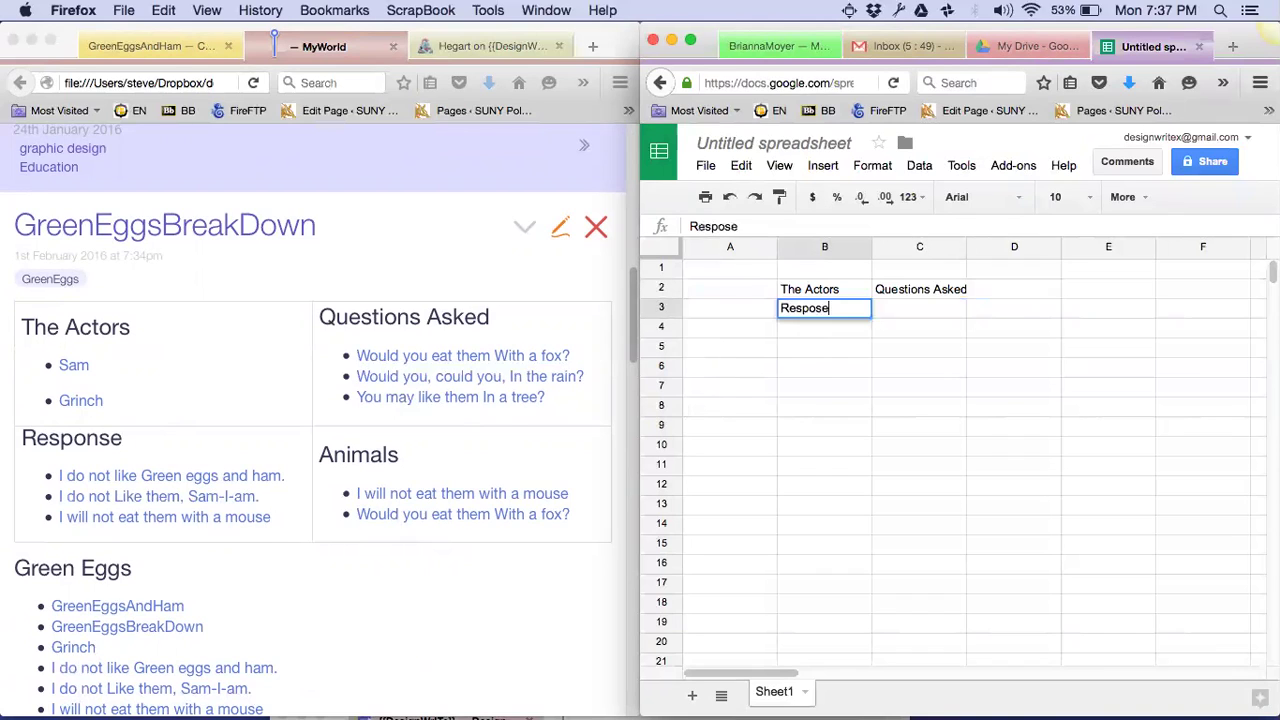
key(Tab)
text(An)
key(Return)
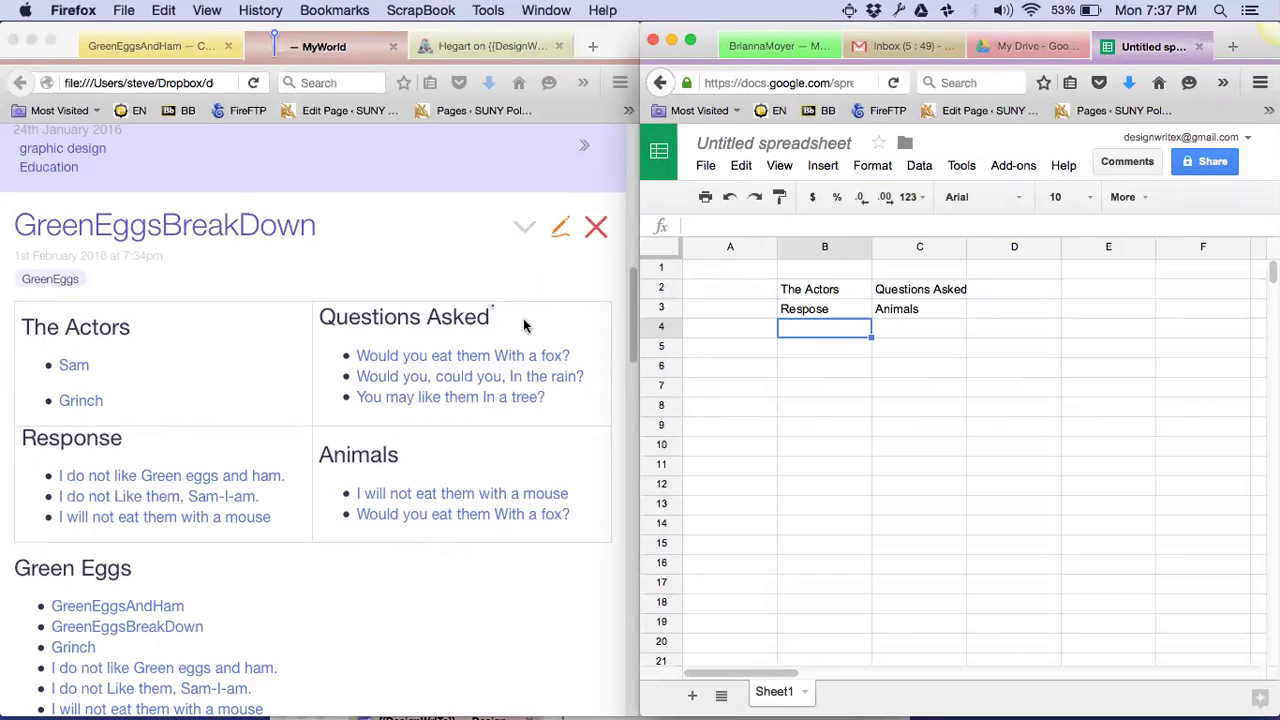
click(443, 255)
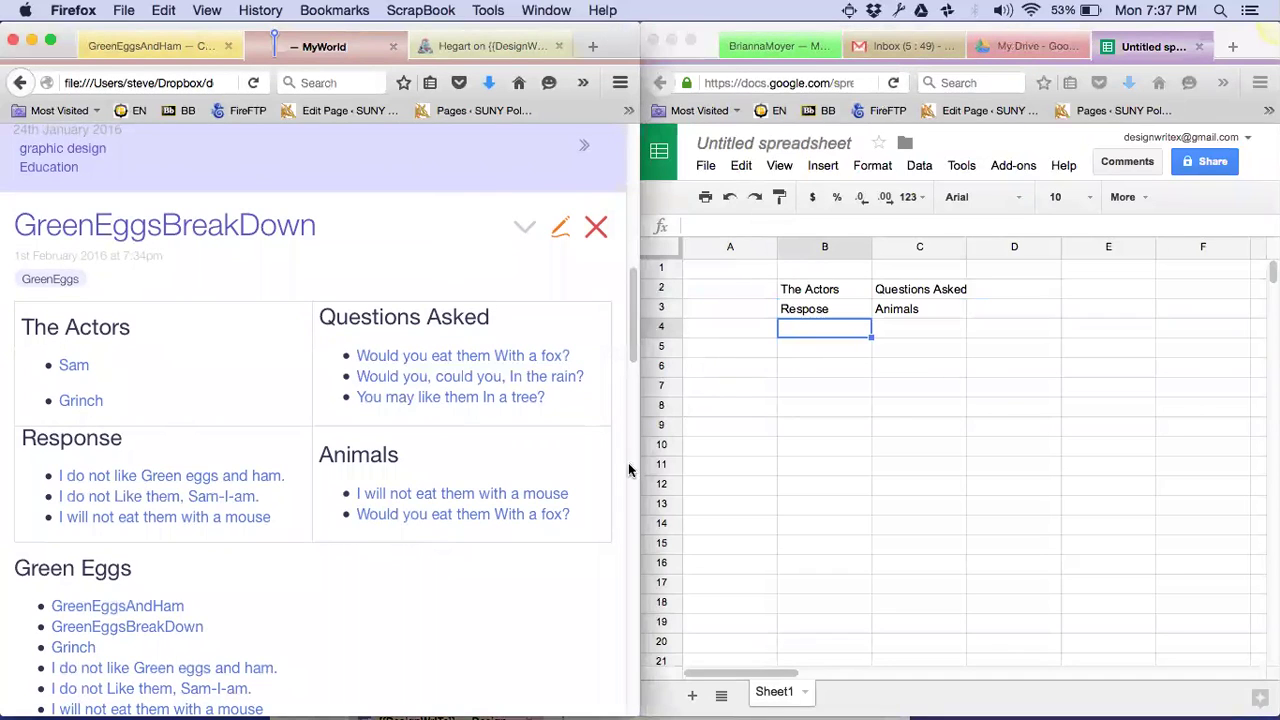
Edit GreenEggsBreakDown and compare its Sam, Grinch and Questions list-links lines with the sheet's headings
click(557, 230)
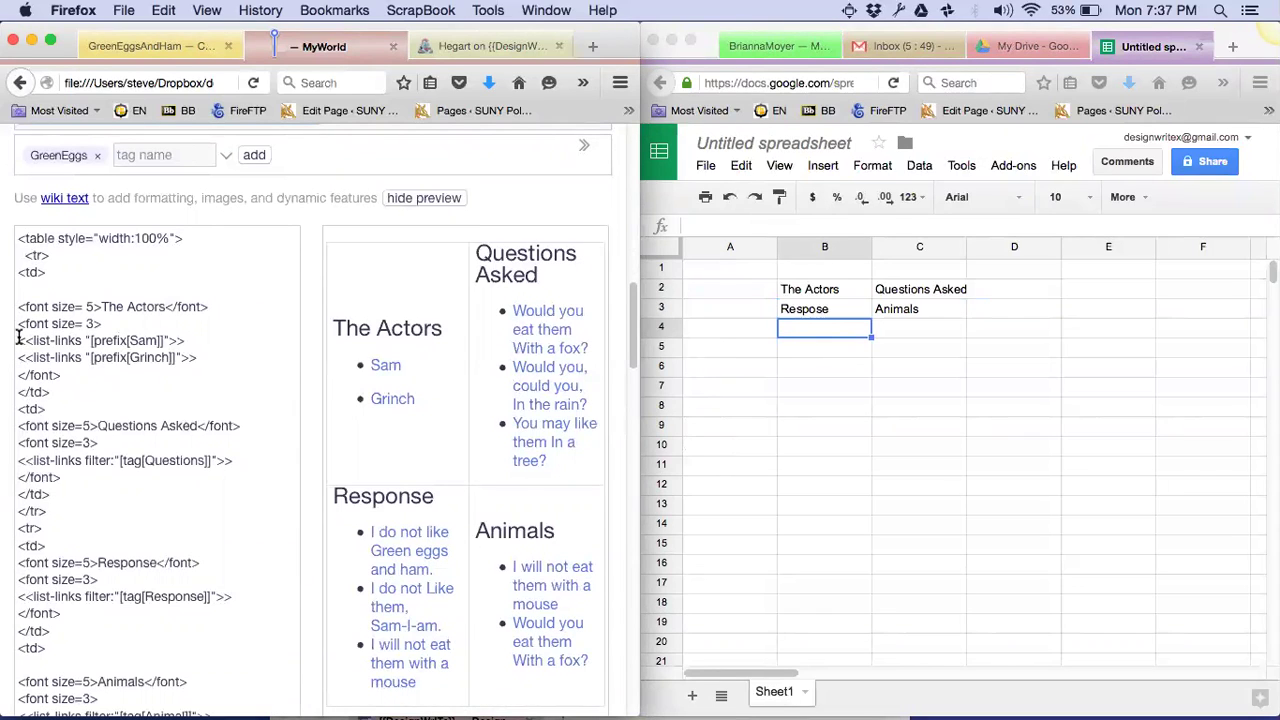
drag(20, 339, 207, 362)
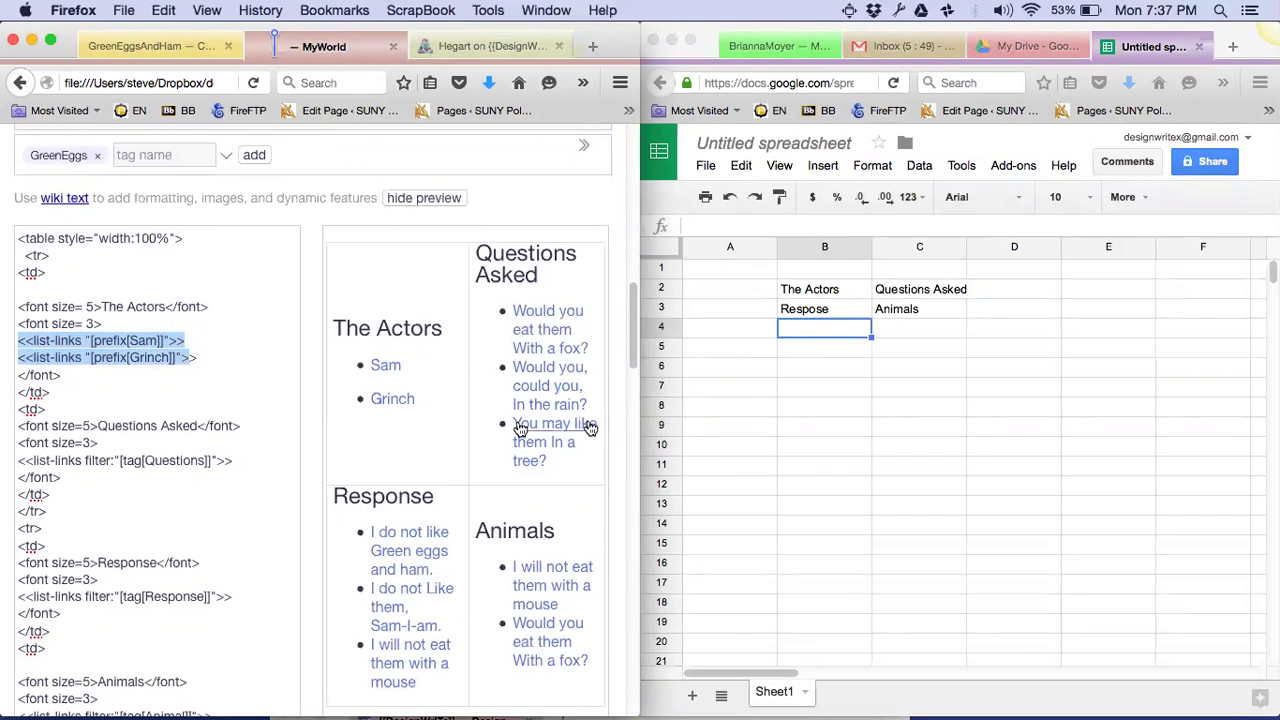
click(803, 393)
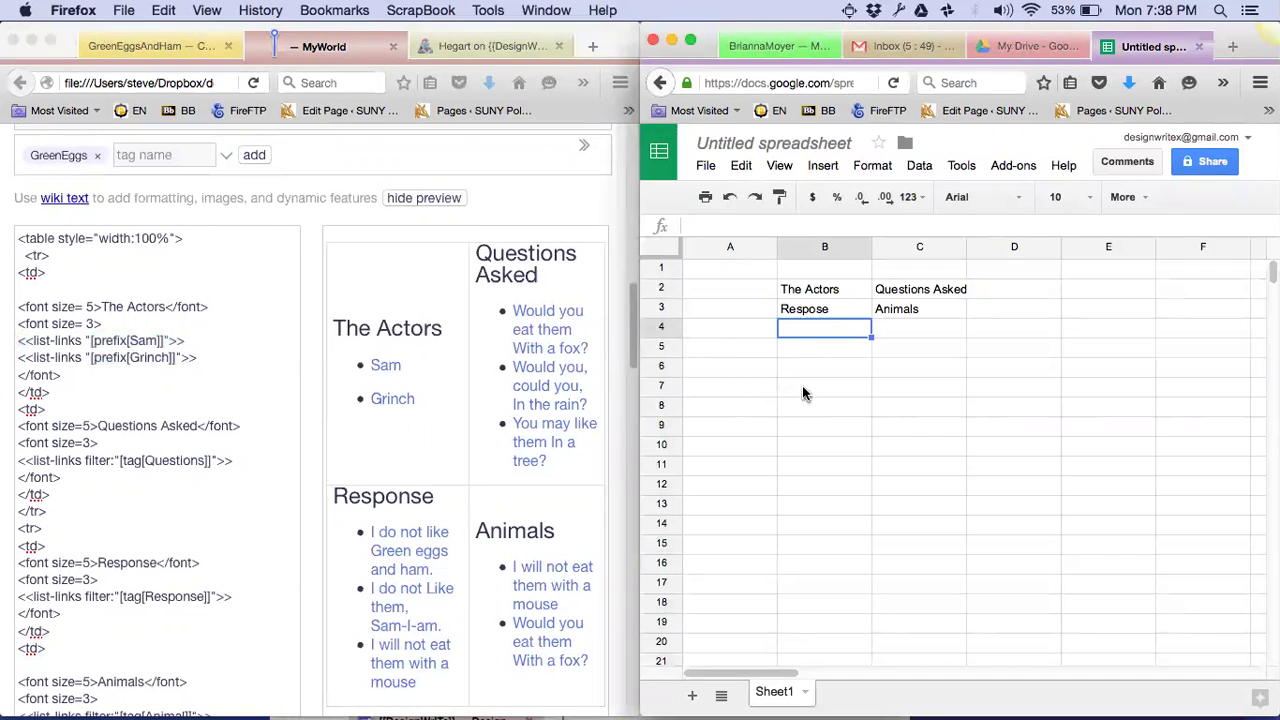
click(803, 393)
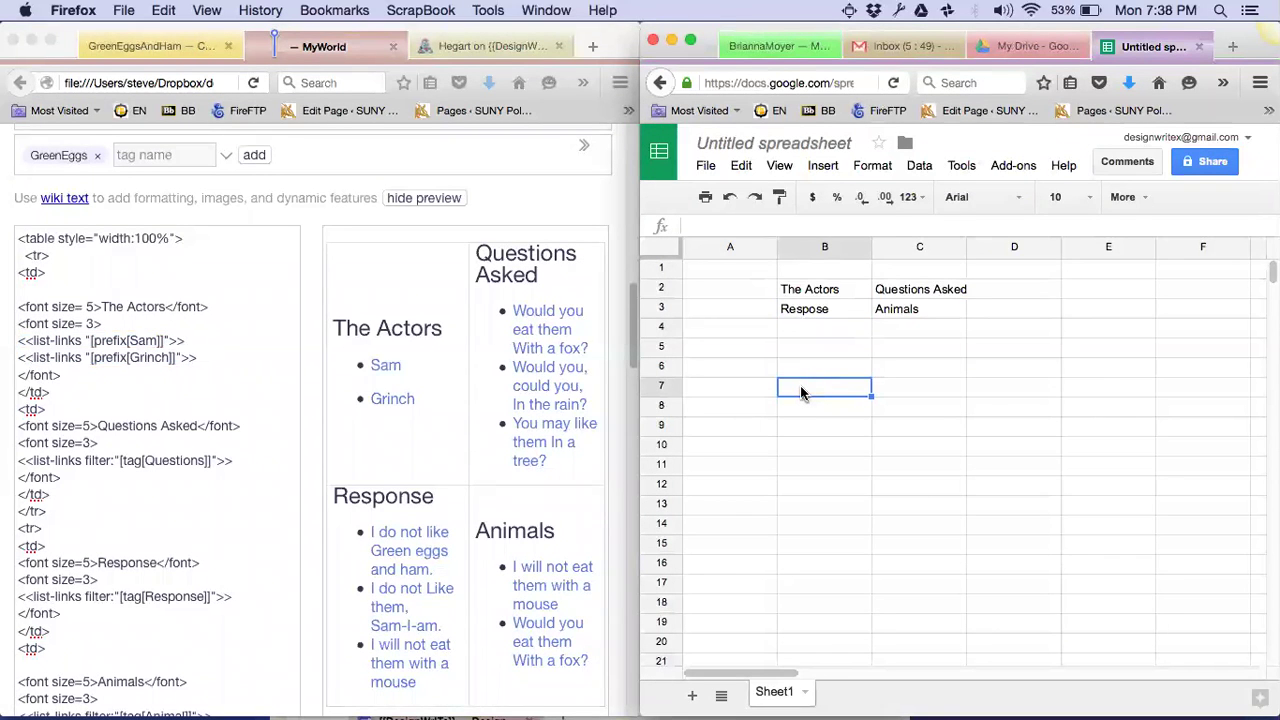
click(818, 294)
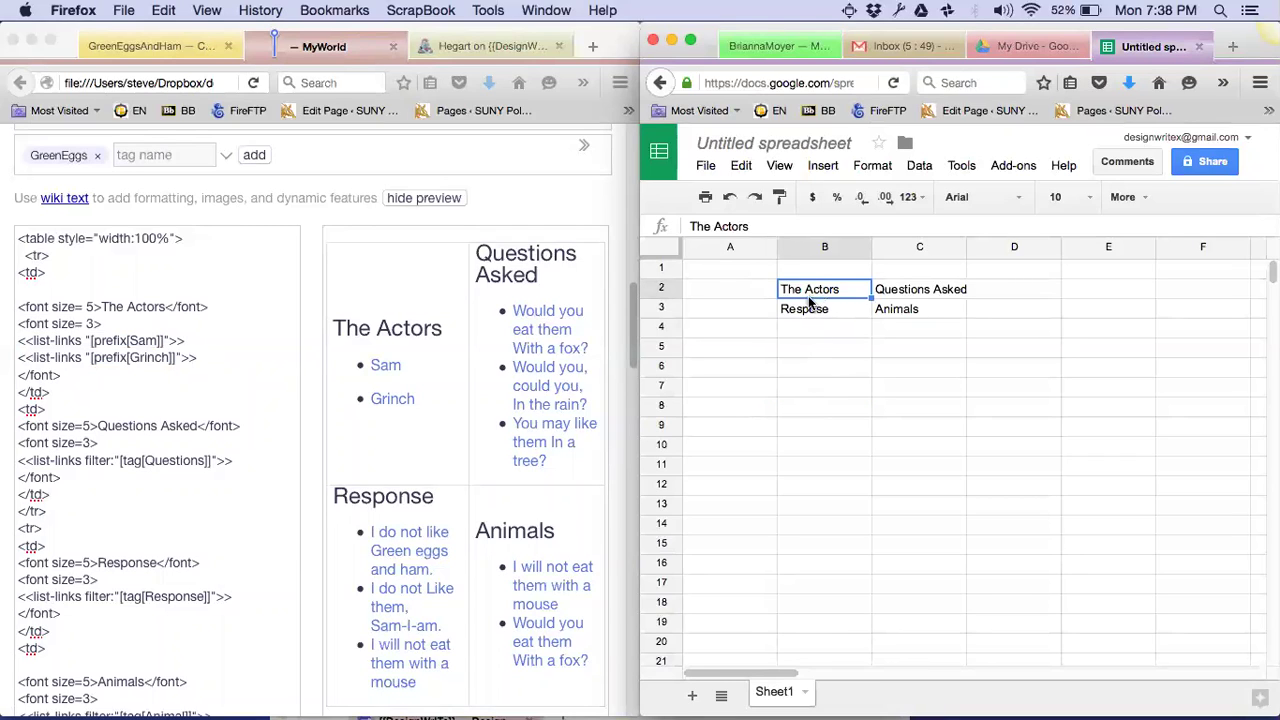
double_click(809, 296)
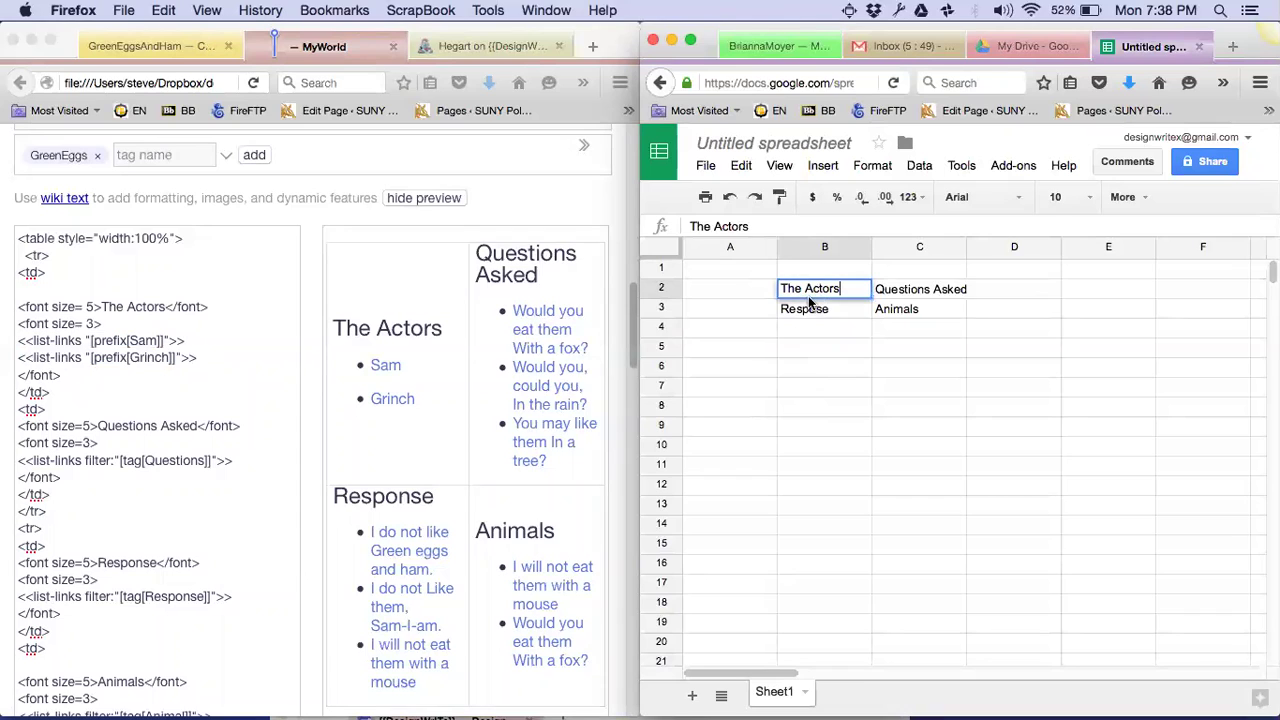
click(824, 369)
click(223, 380)
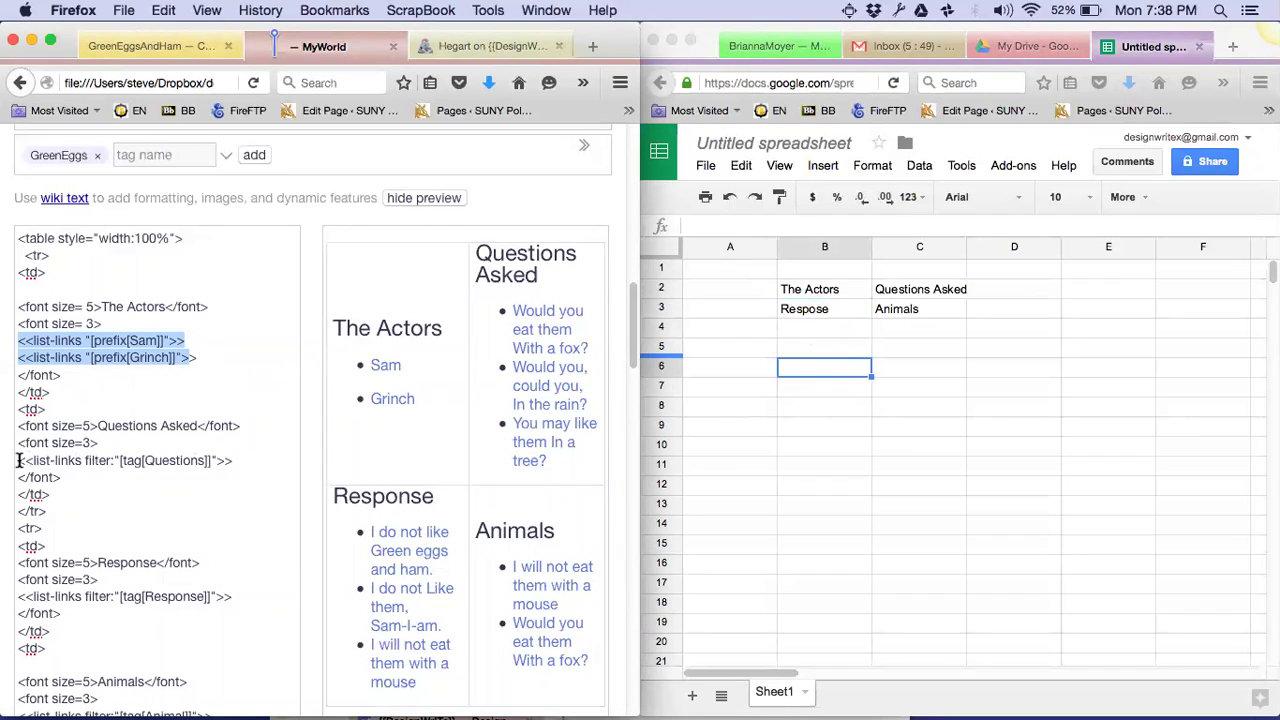
drag(18, 460, 230, 460)
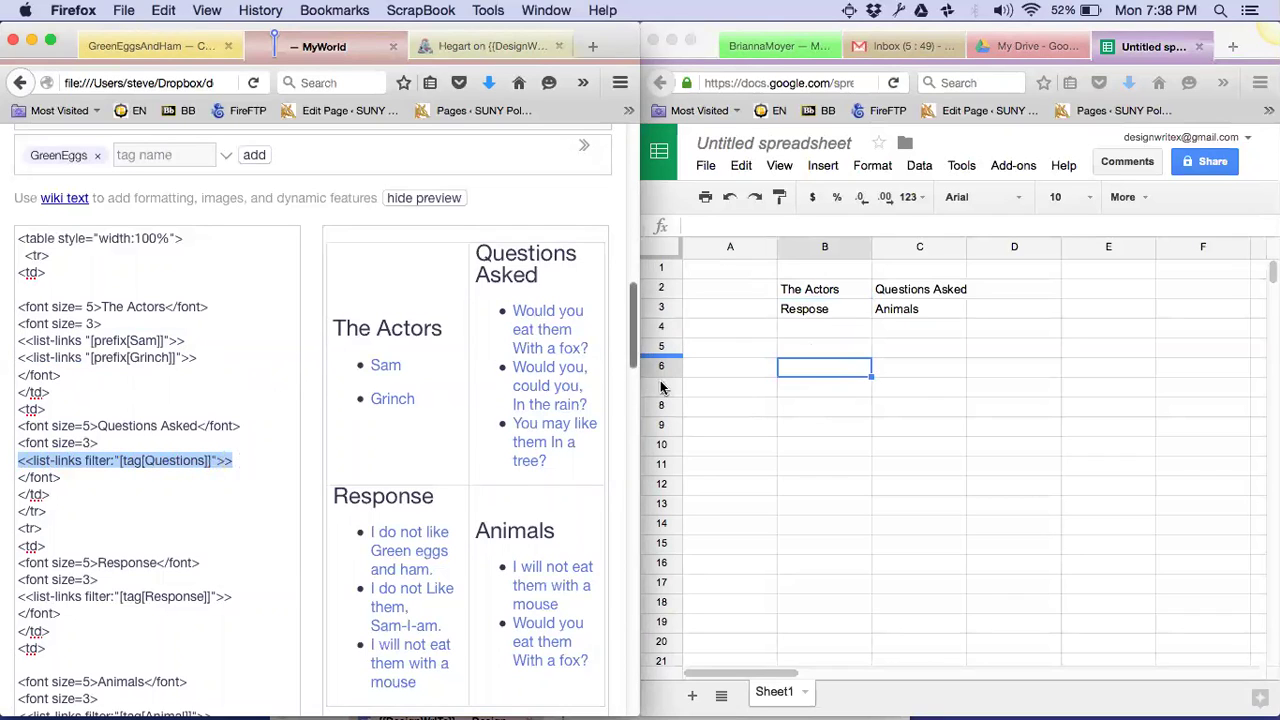
Shorten C2 to 'Questions' and correct B3 to 'Response'
click(897, 293)
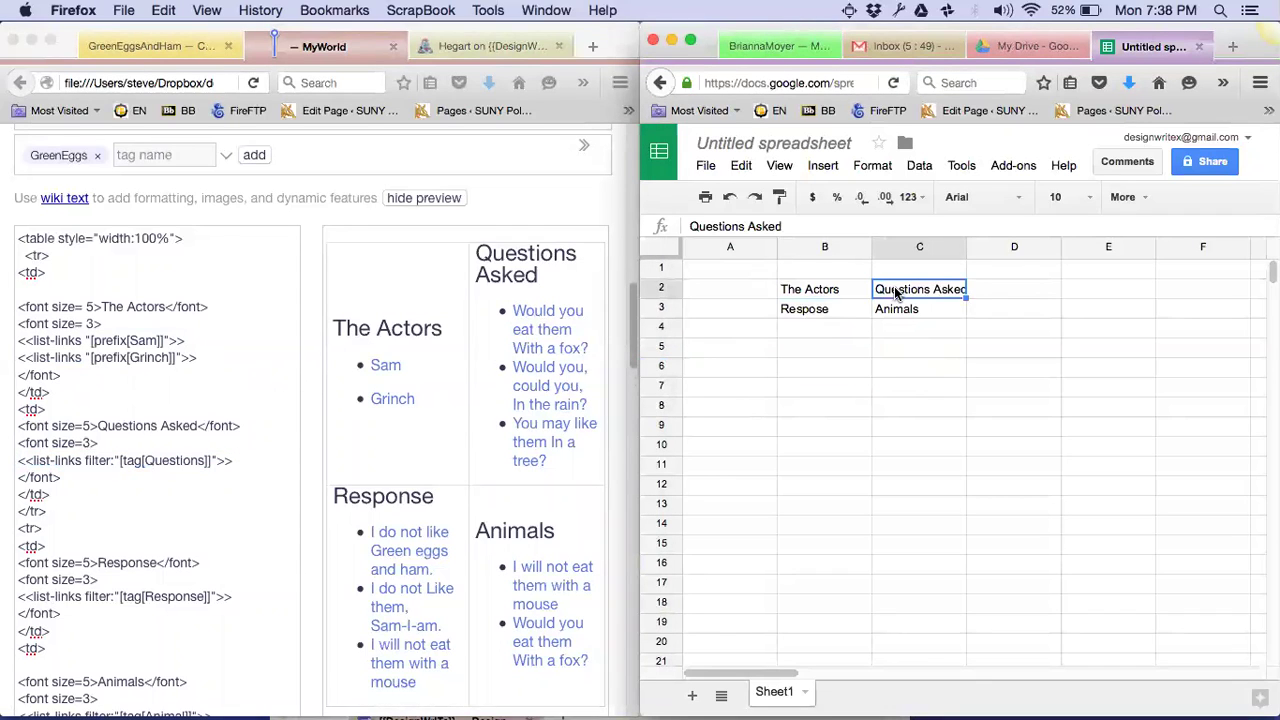
text(Questions)
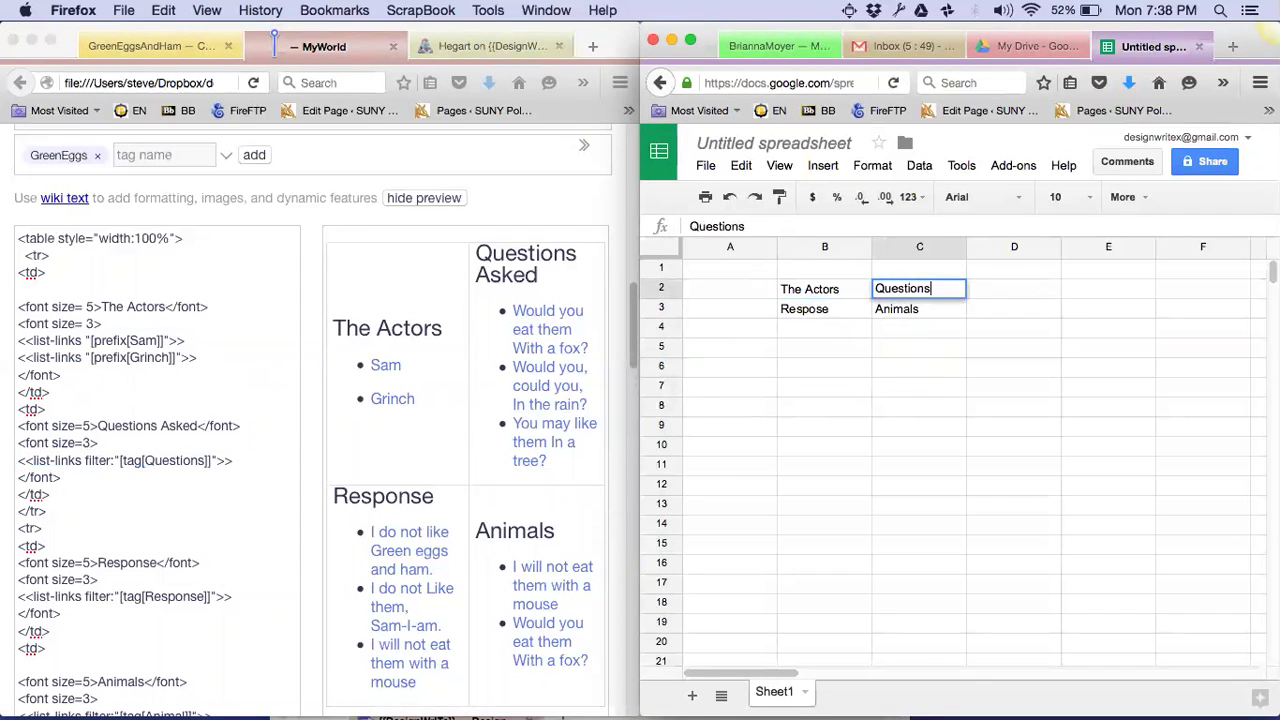
key(Return)
click(919, 289)
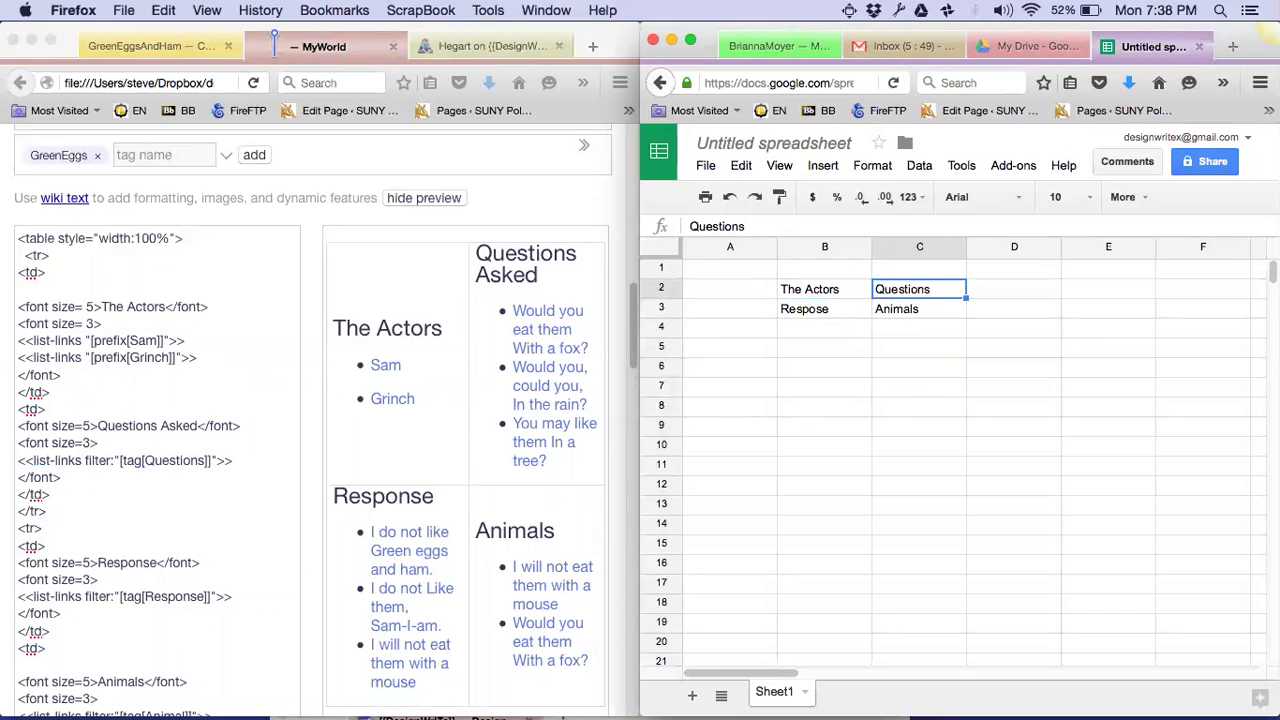
click(919, 309)
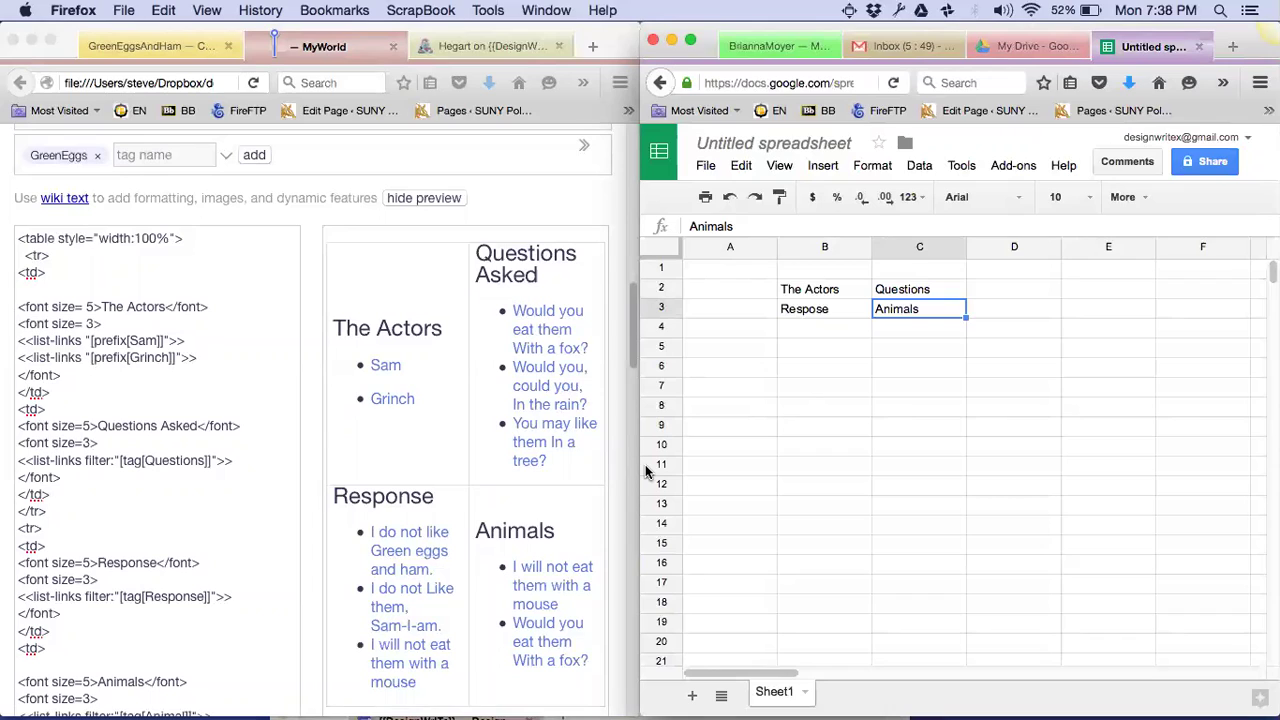
key(Left)
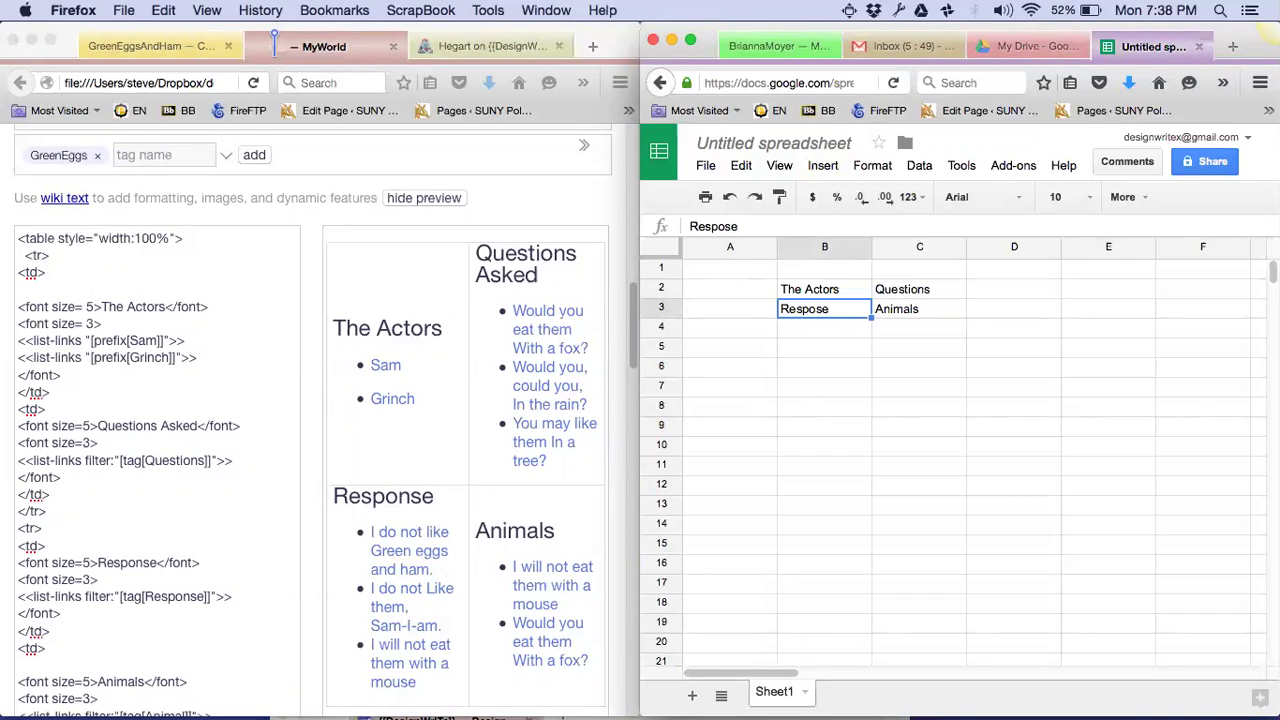
text(Response)
key(Tab)
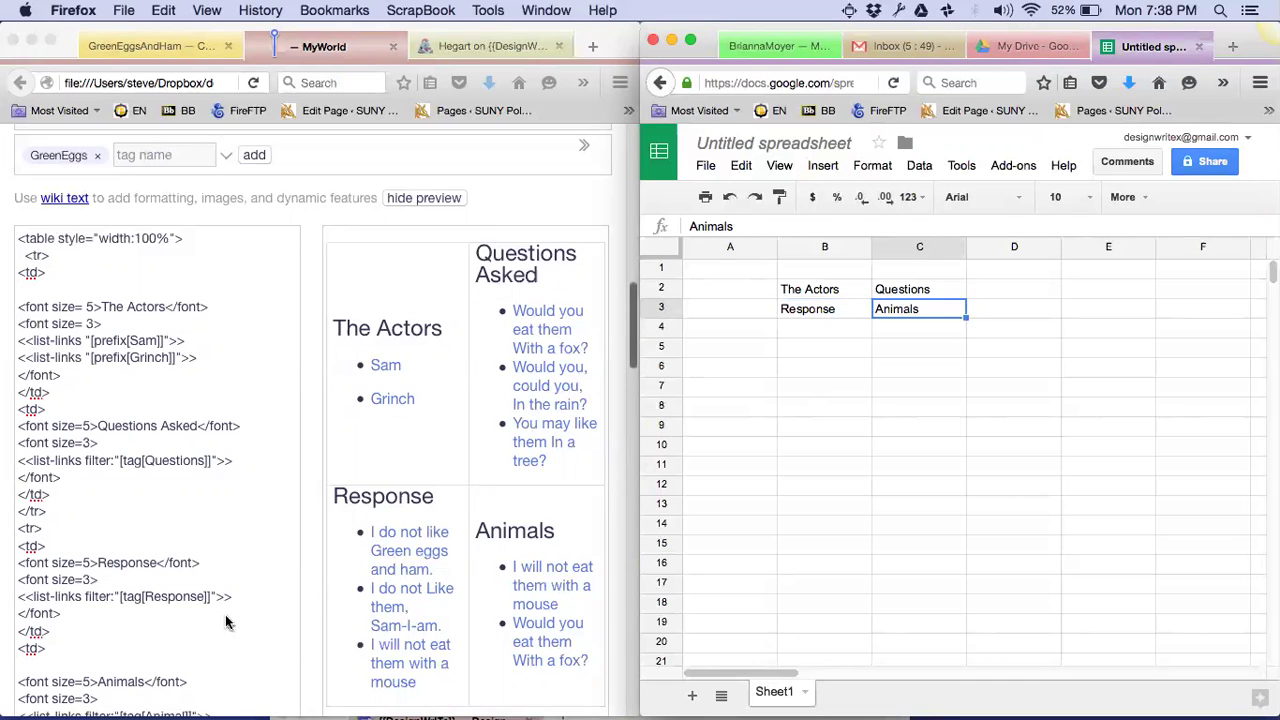
Change C3 to 'Animal' and retype B2 as 'Actors'
scroll(175, 608, down, 2)
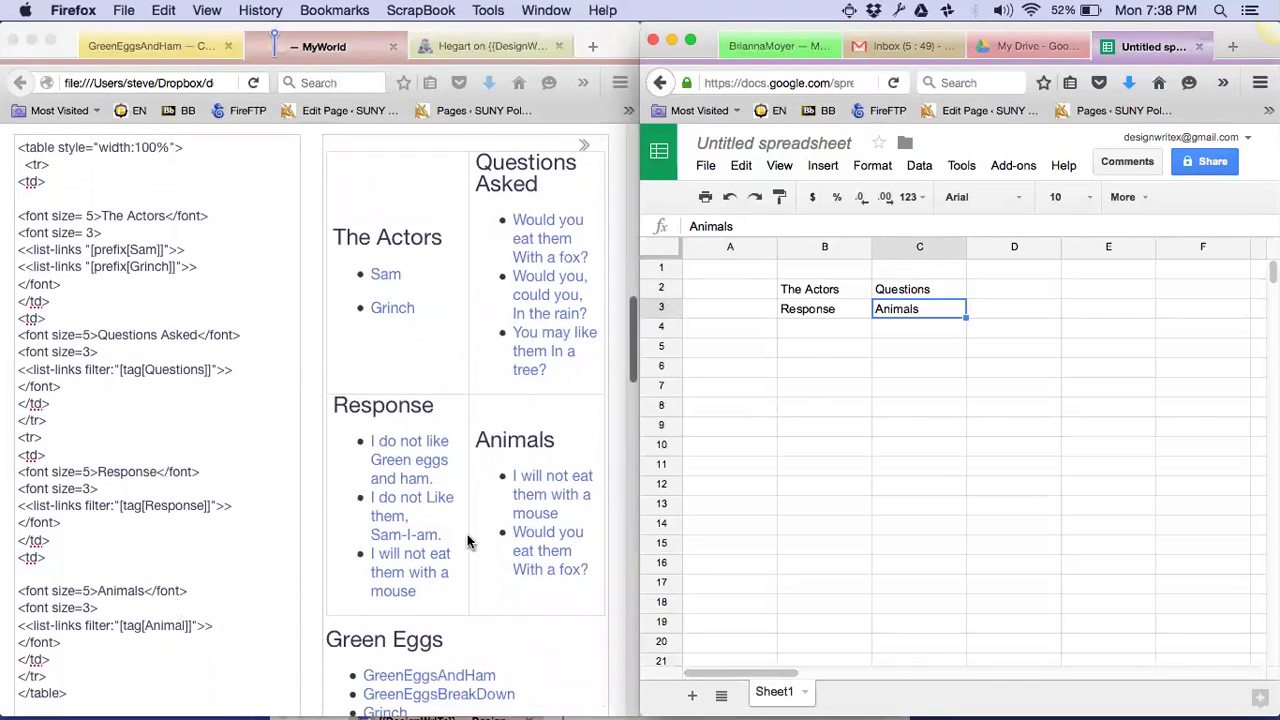
text(Animal)
click(809, 289)
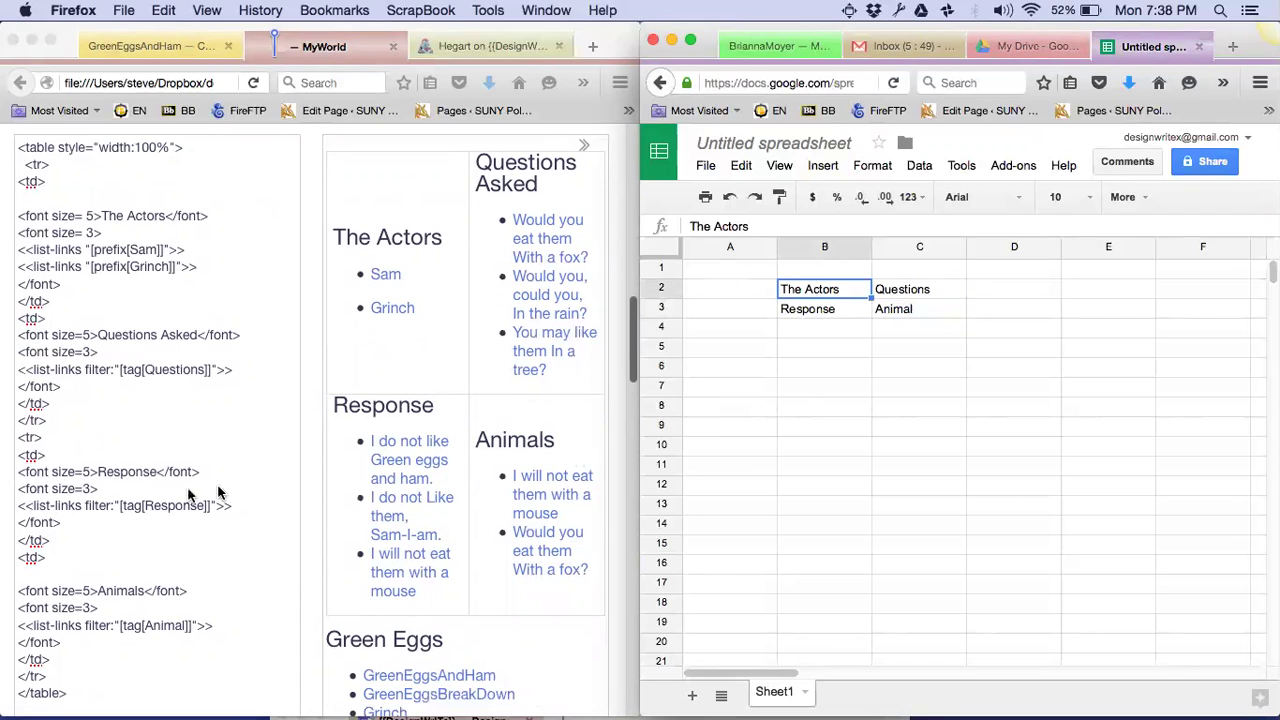
scroll(103, 343, up, 1)
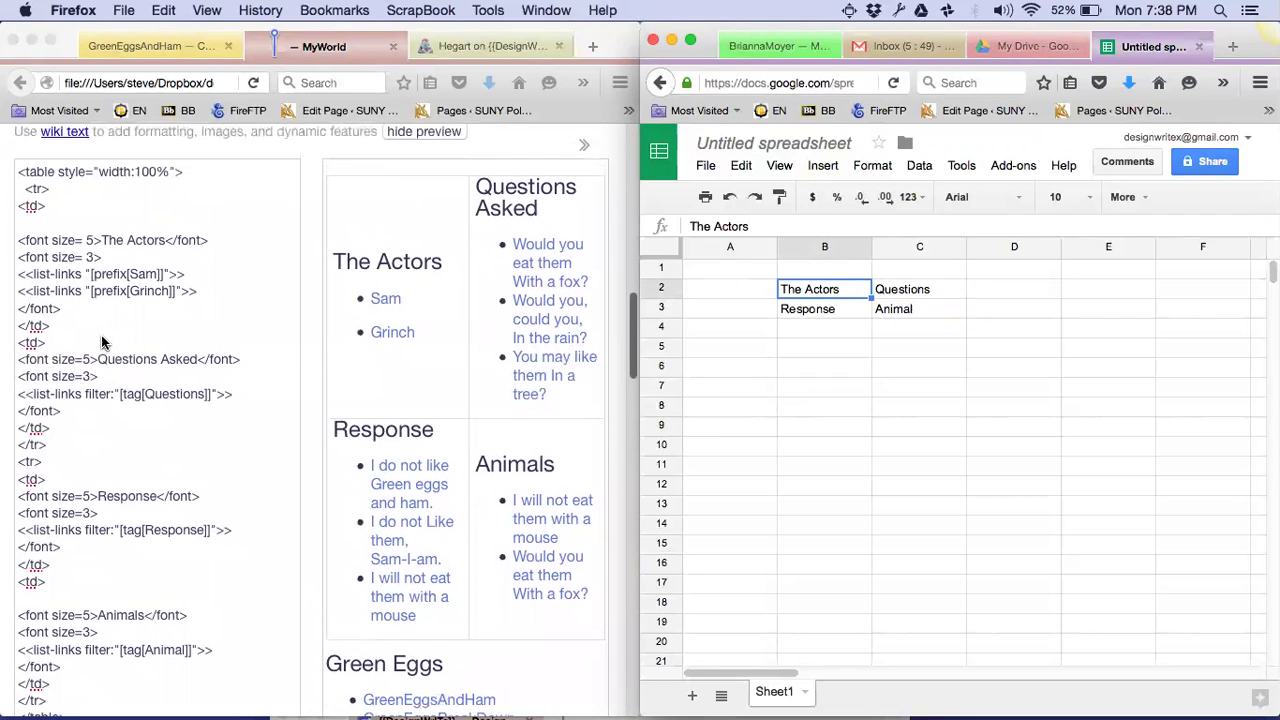
text(SamGri)
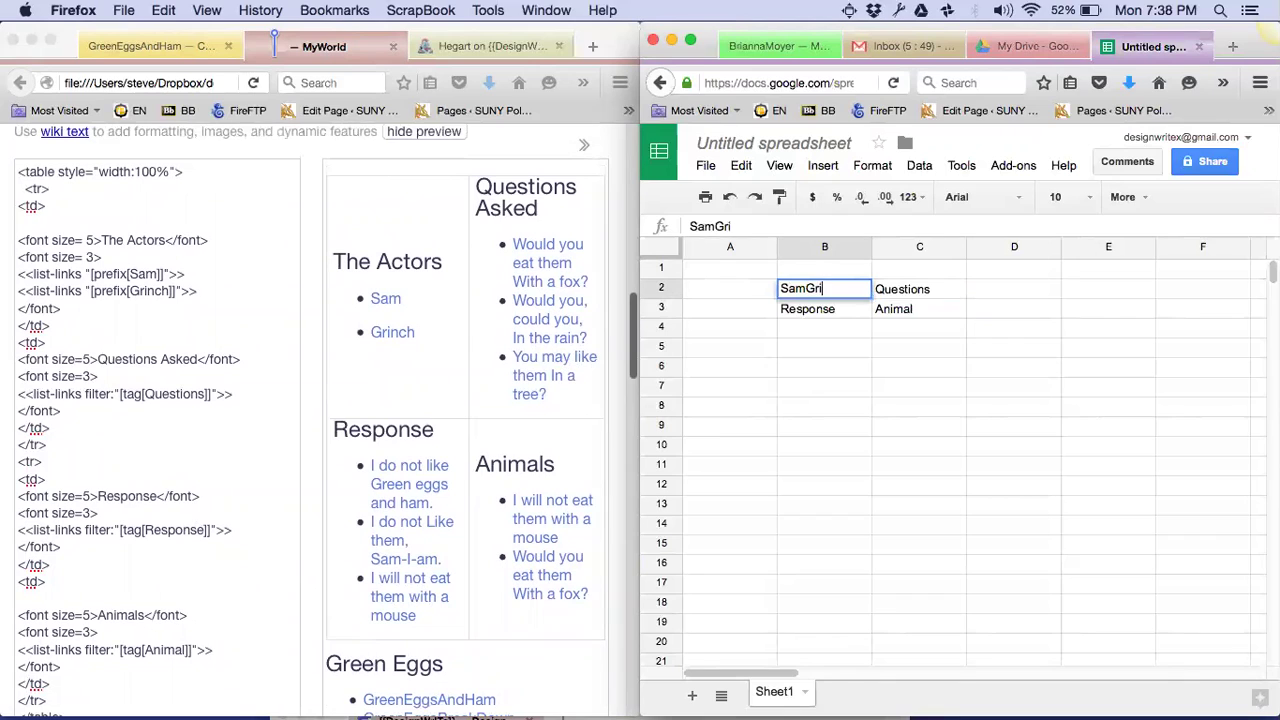
text(nch)
key(BackSpace)
key(BackSpace)
key(BackSpace)
key(BackSpace)
key(BackSpace)
key(BackSpace)
key(BackSpace)
key(BackSpace)
text(Actors)
key(Return)
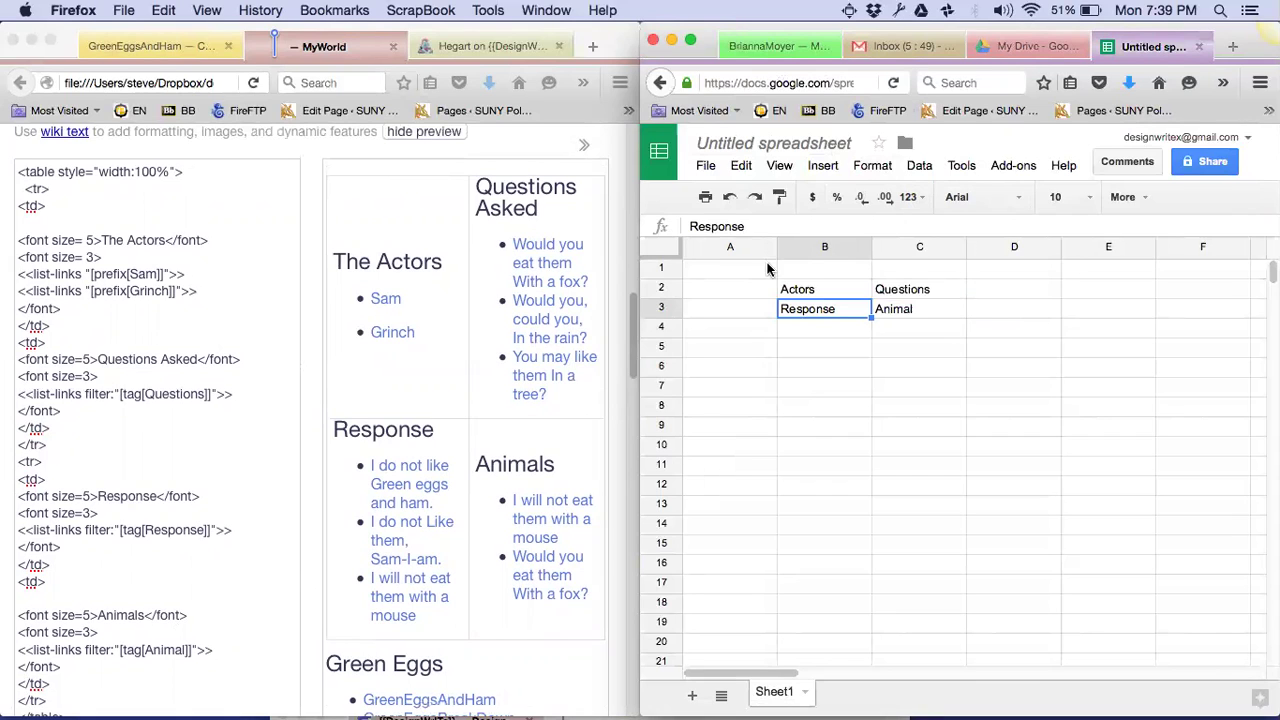
Replace the Google Drive tab with bit.do/designwrite to load the DesignWrITe wiki
click(1030, 47)
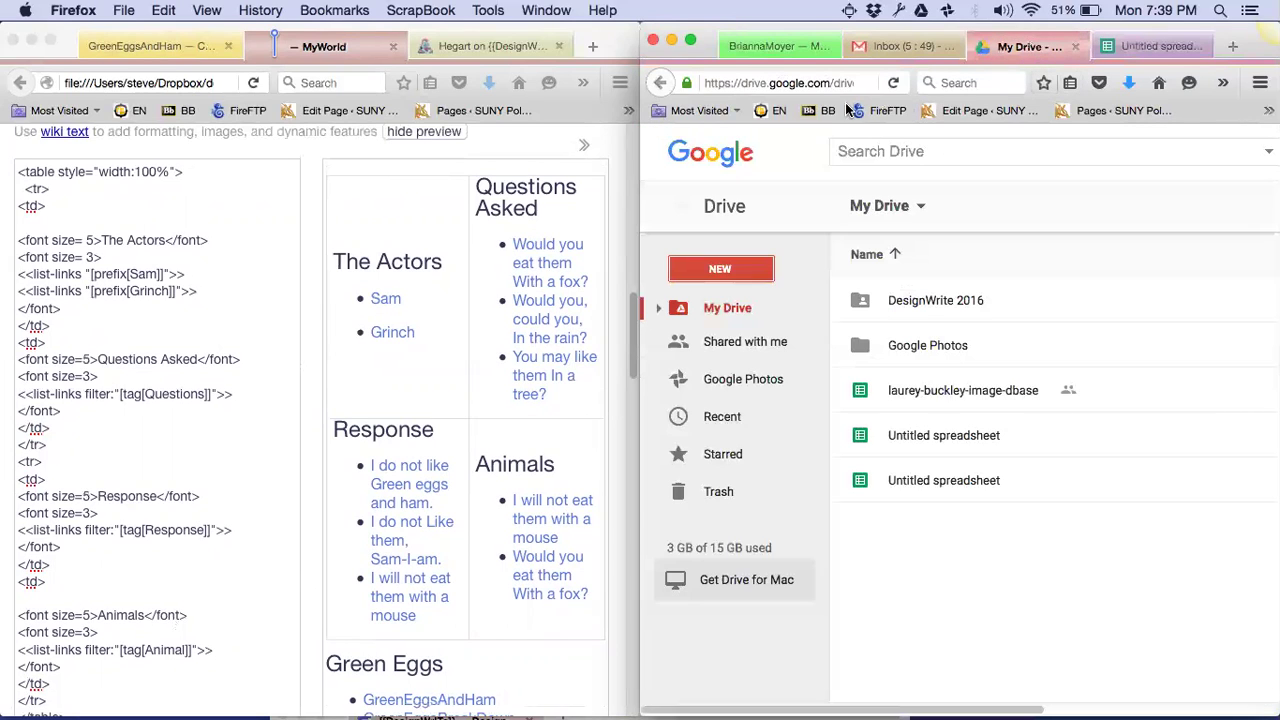
click(806, 86)
text(bit.do/designwrite)
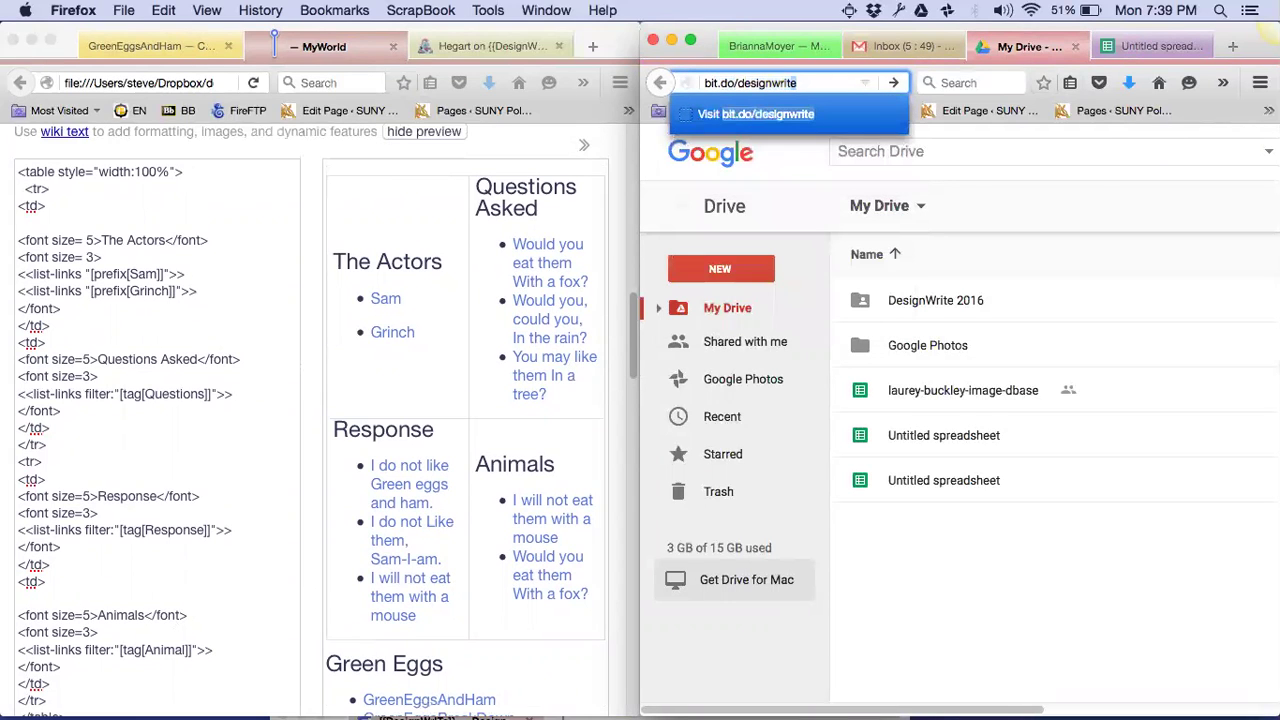
key(Return)
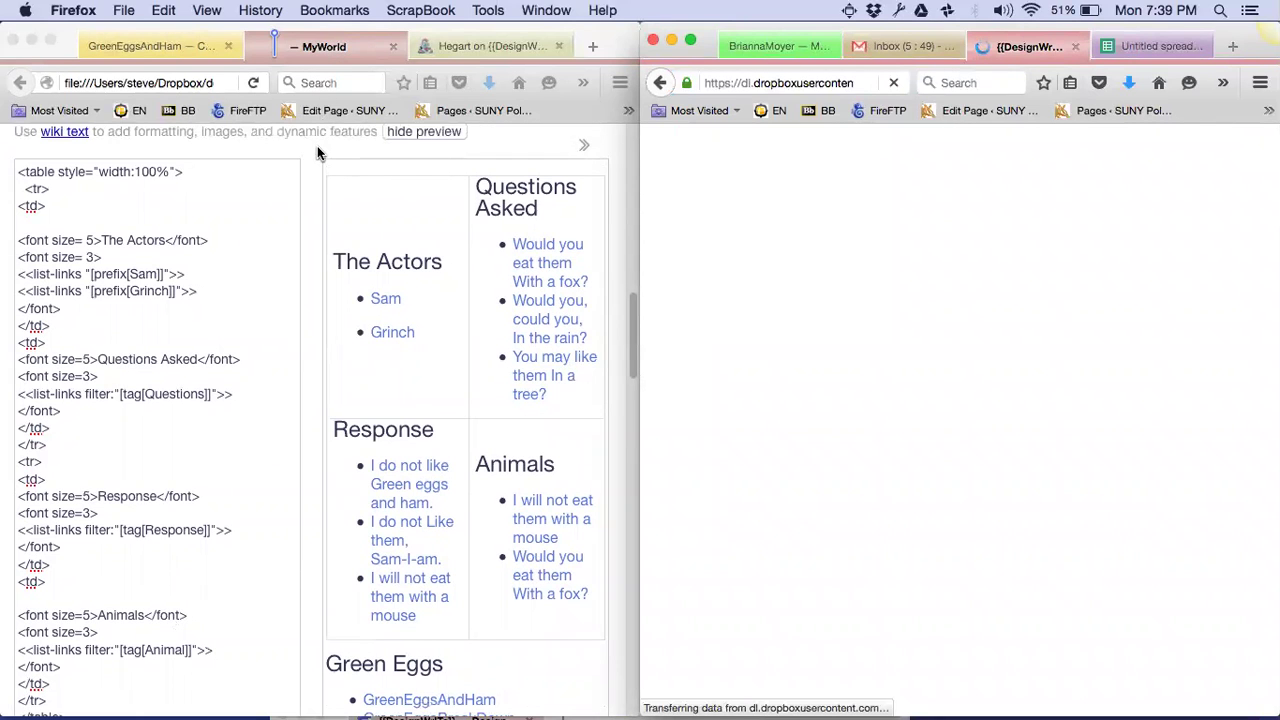
scroll(336, 224, up, 5)
scroll(336, 224, up, 2)
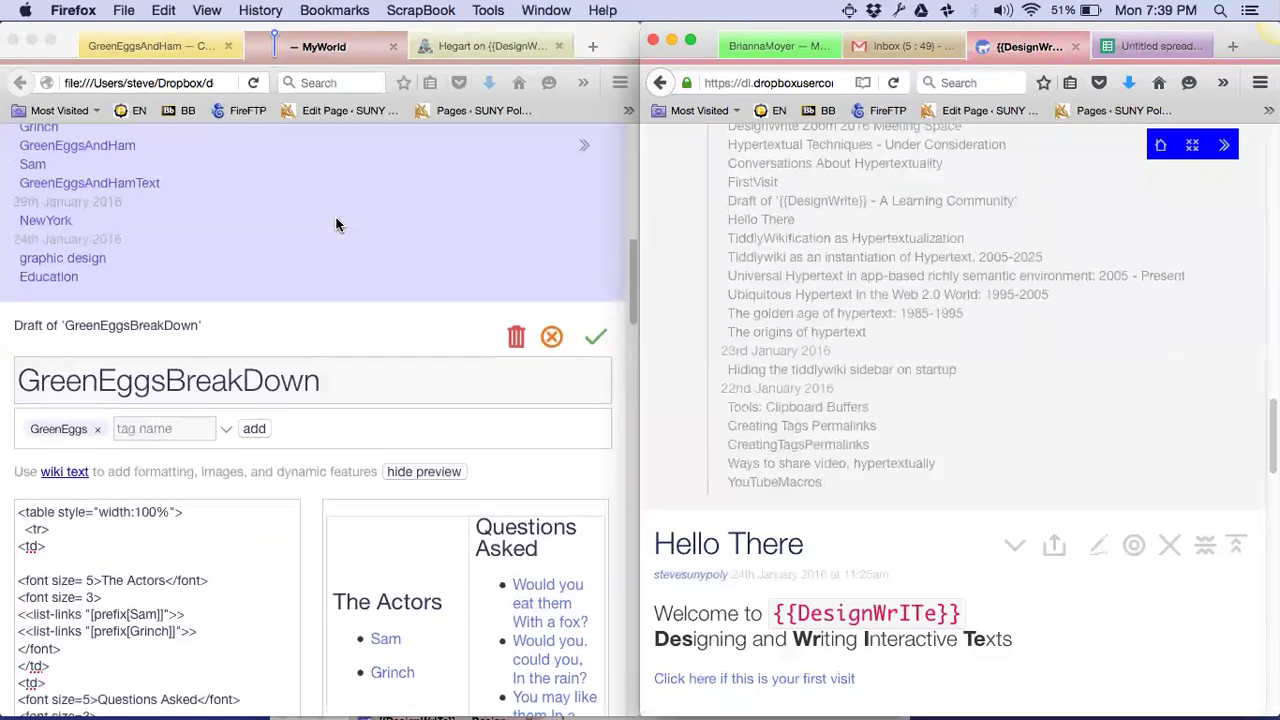
click(551, 339)
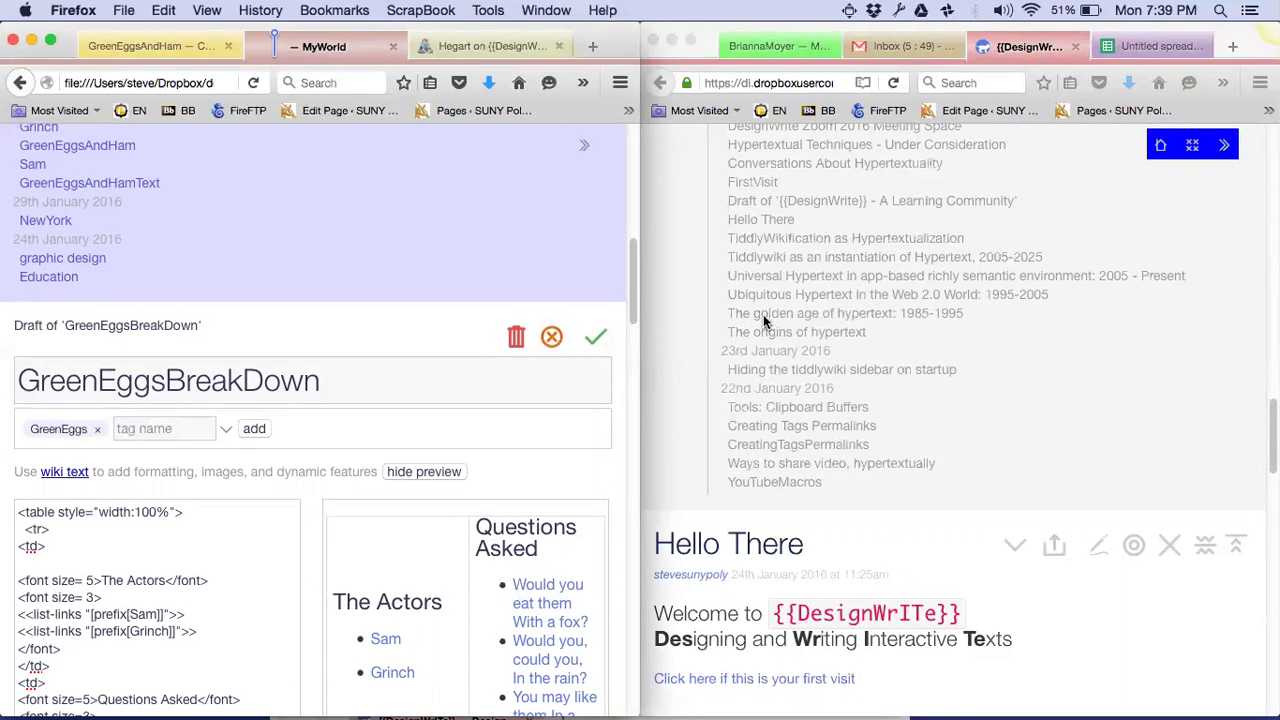
scroll(763, 314, up, 10)
scroll(763, 320, up, 5)
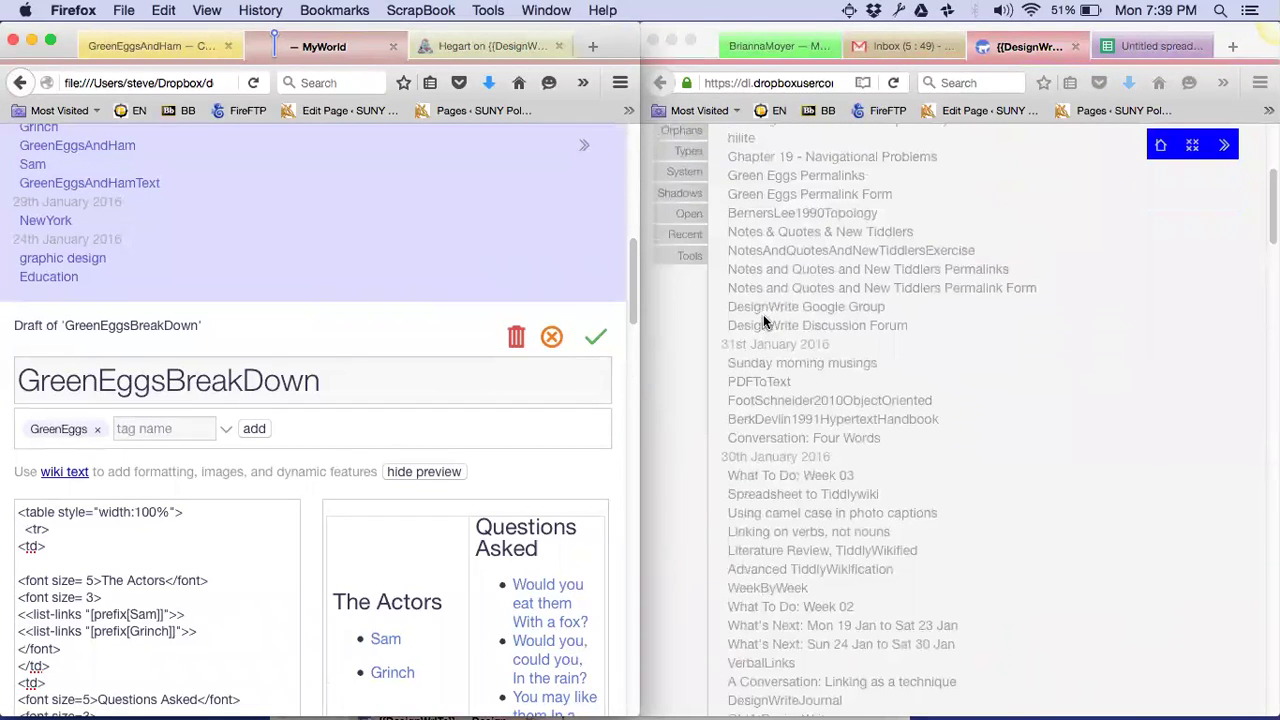
scroll(763, 314, up, 5)
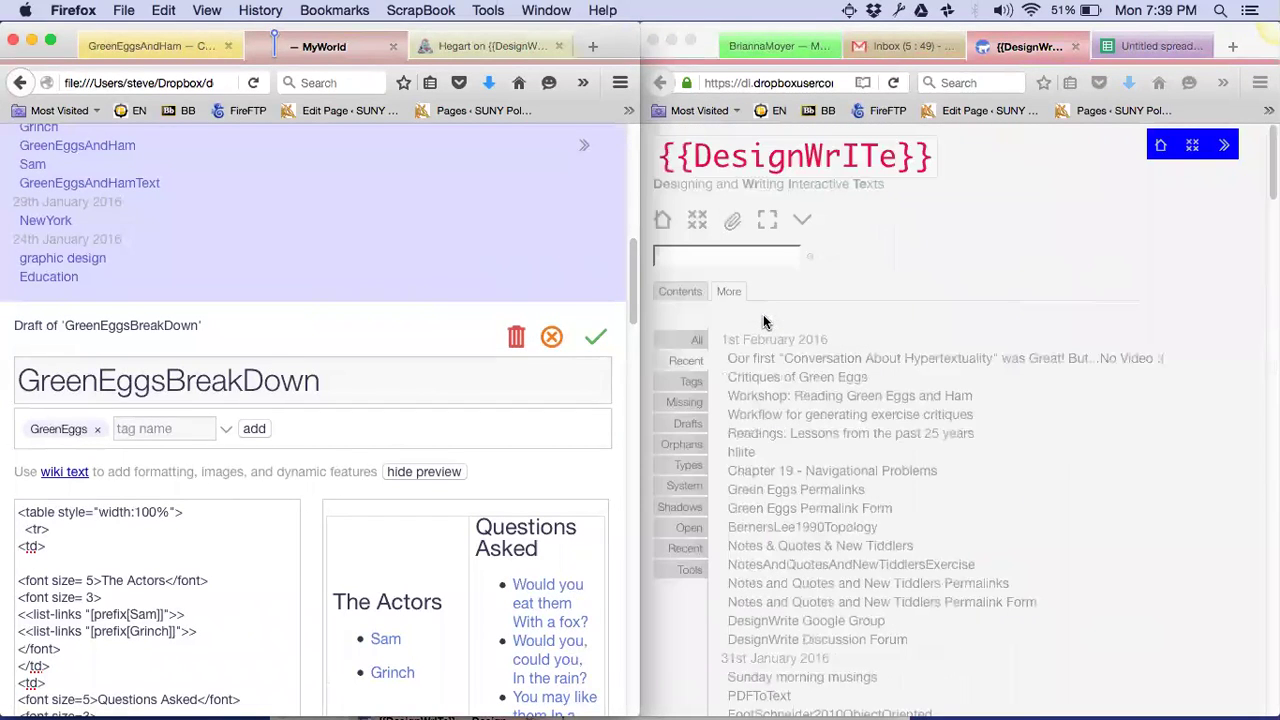
Search DesignWrITe for 'rename' and drag RenameTags into the MyWorld wiki
click(716, 256)
click(716, 256)
text(rename)
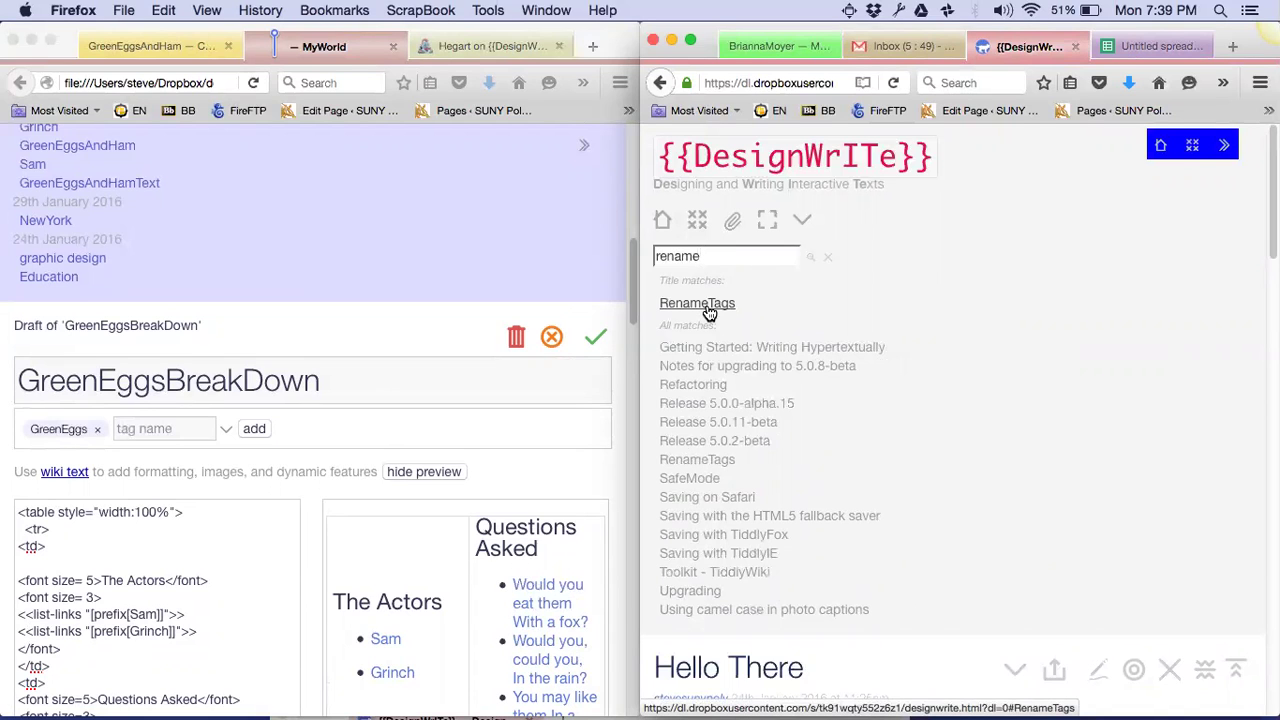
drag(708, 314, 398, 305)
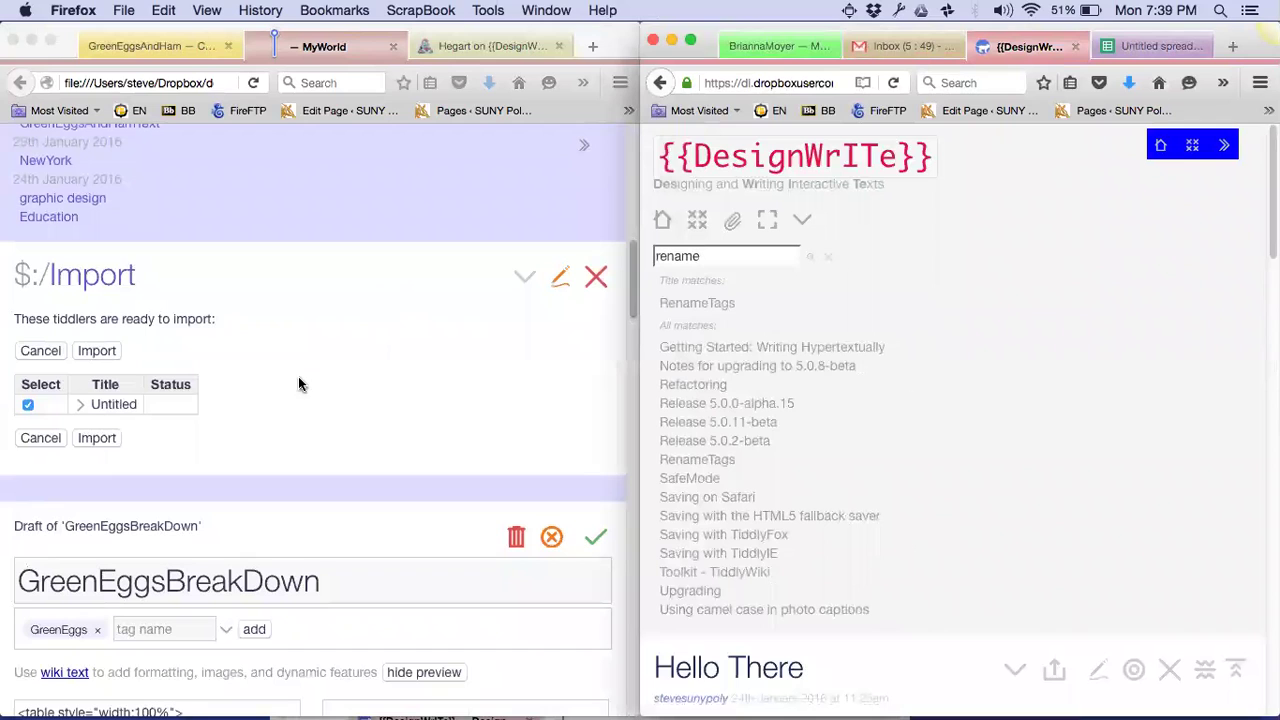
Import the RenameTags tiddler into the MyWorld wiki and open it to view its Search tag and Replace by form
click(95, 442)
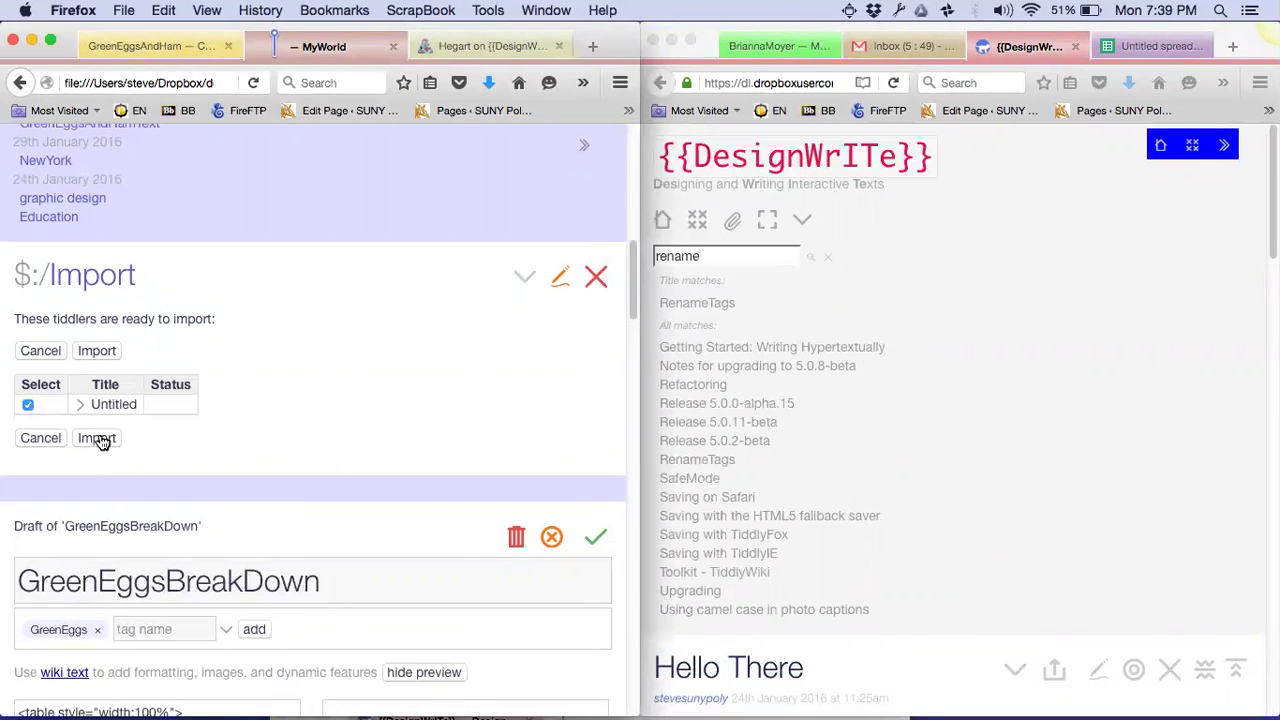
click(101, 442)
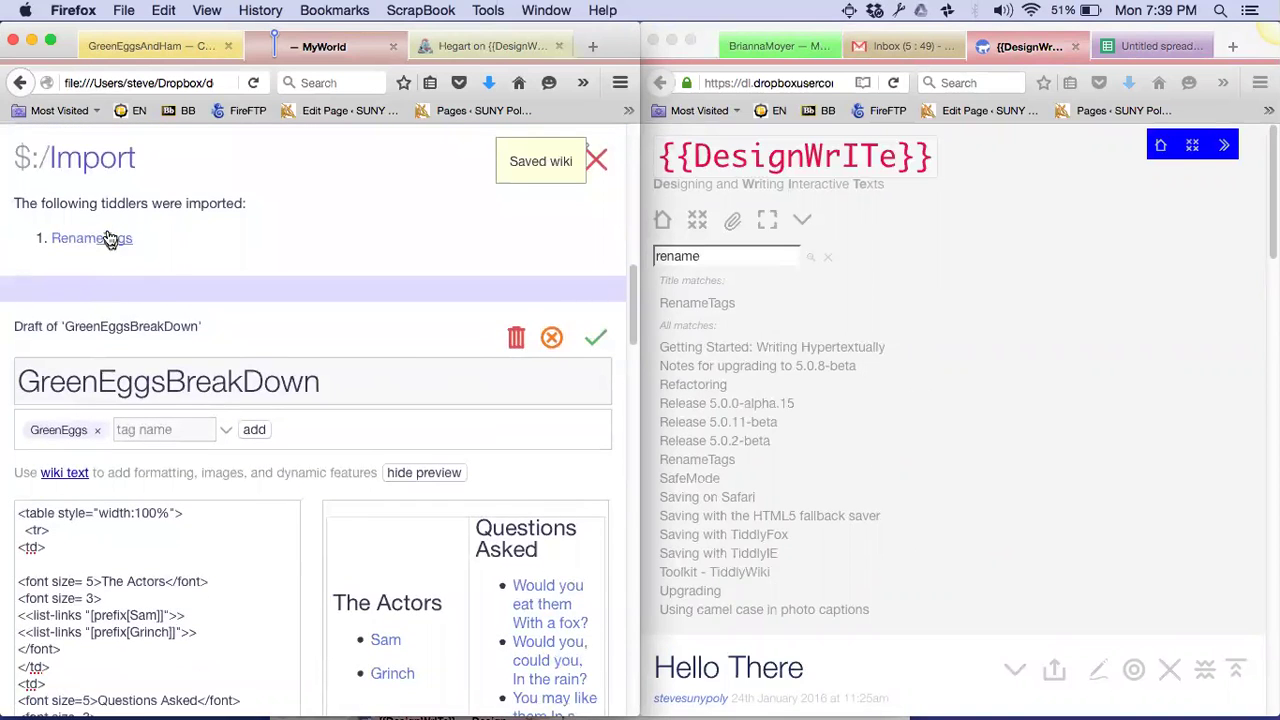
click(112, 243)
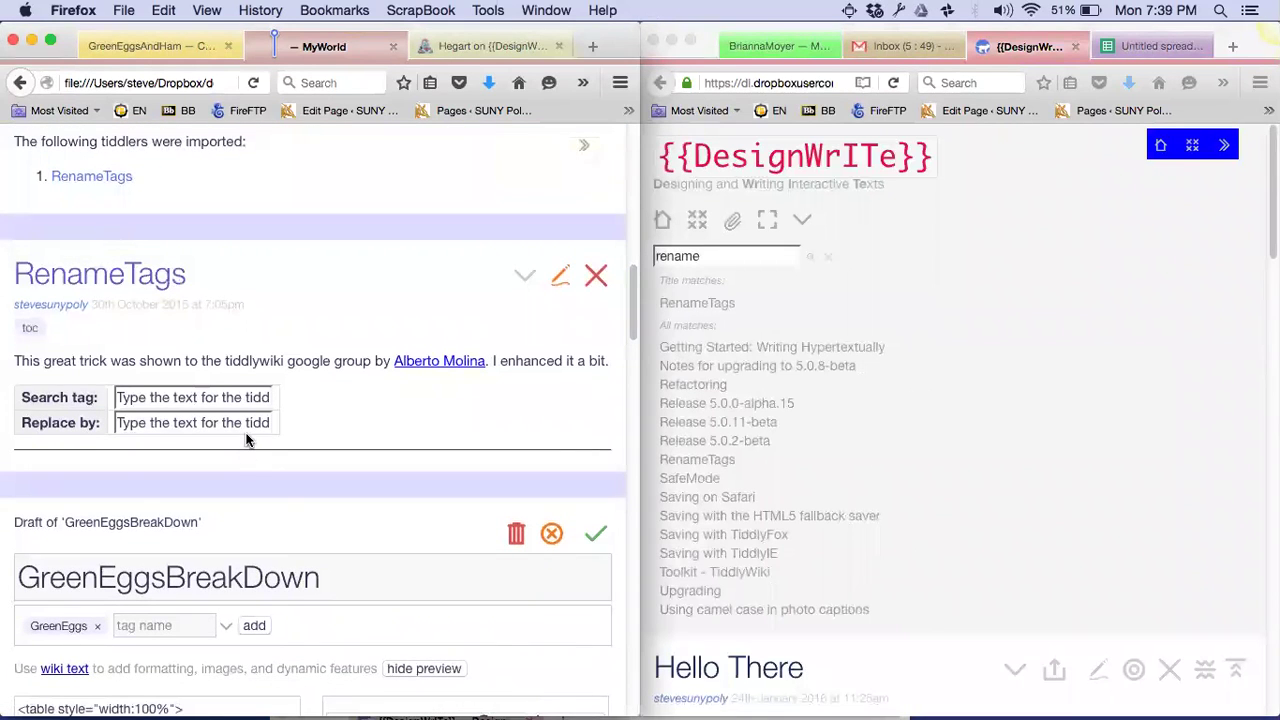
scroll(246, 440, down, 2)
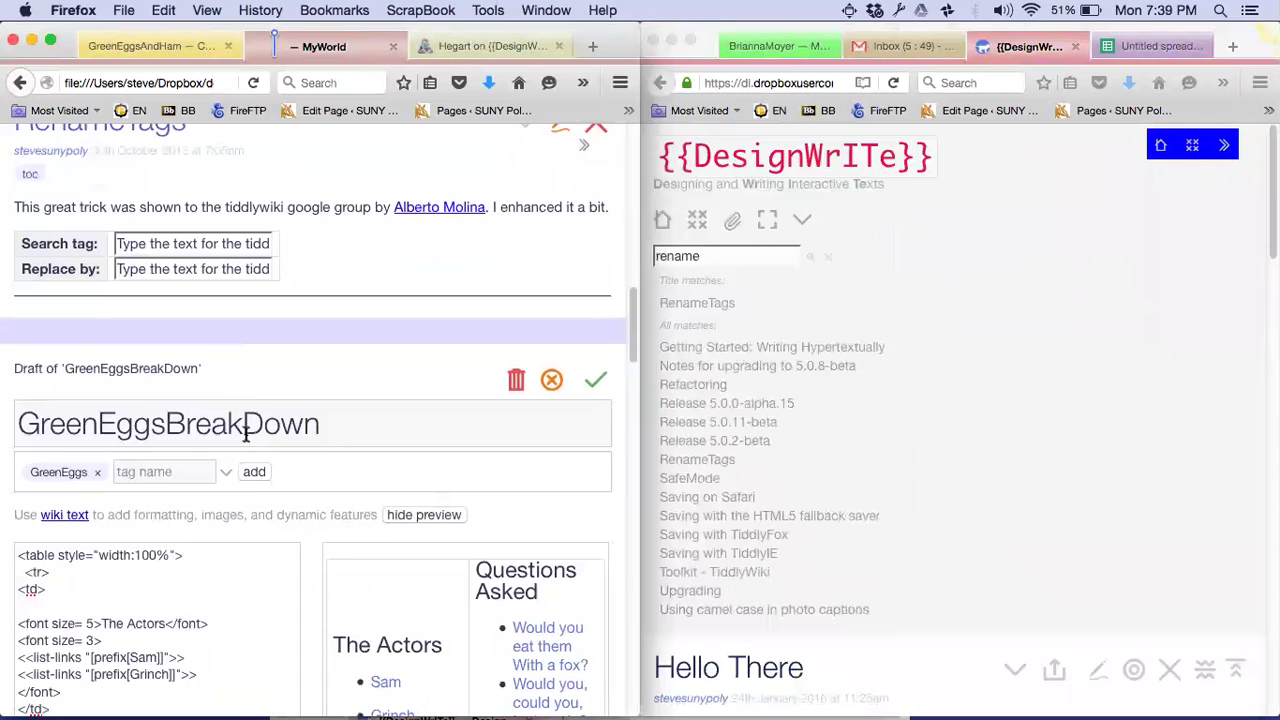
scroll(246, 433, down, 2)
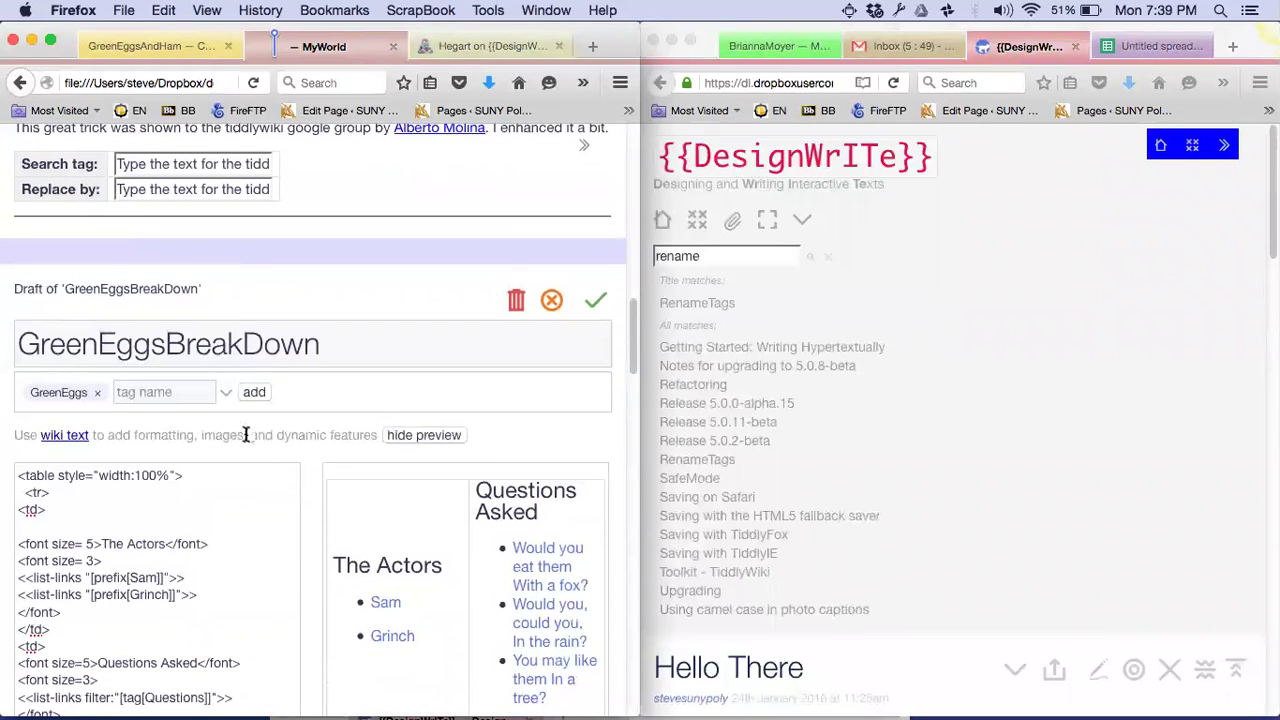
scroll(246, 435, up, 2)
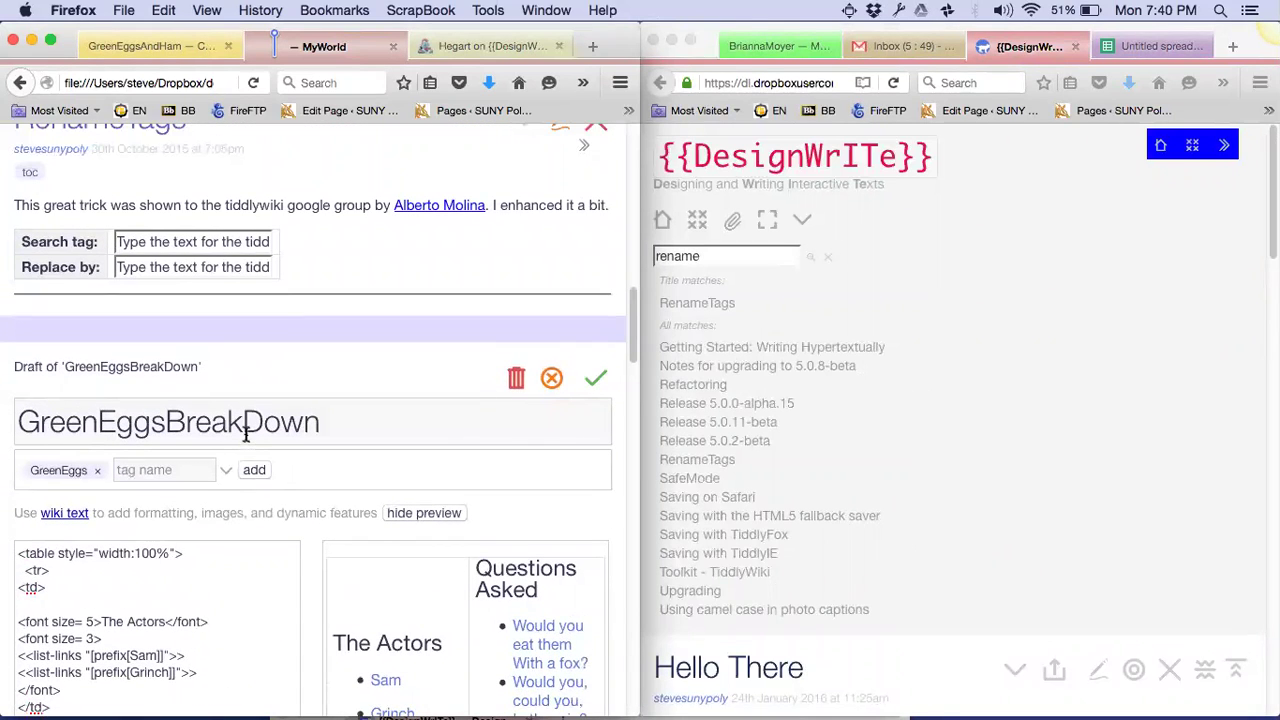
scroll(245, 432, up, 1)
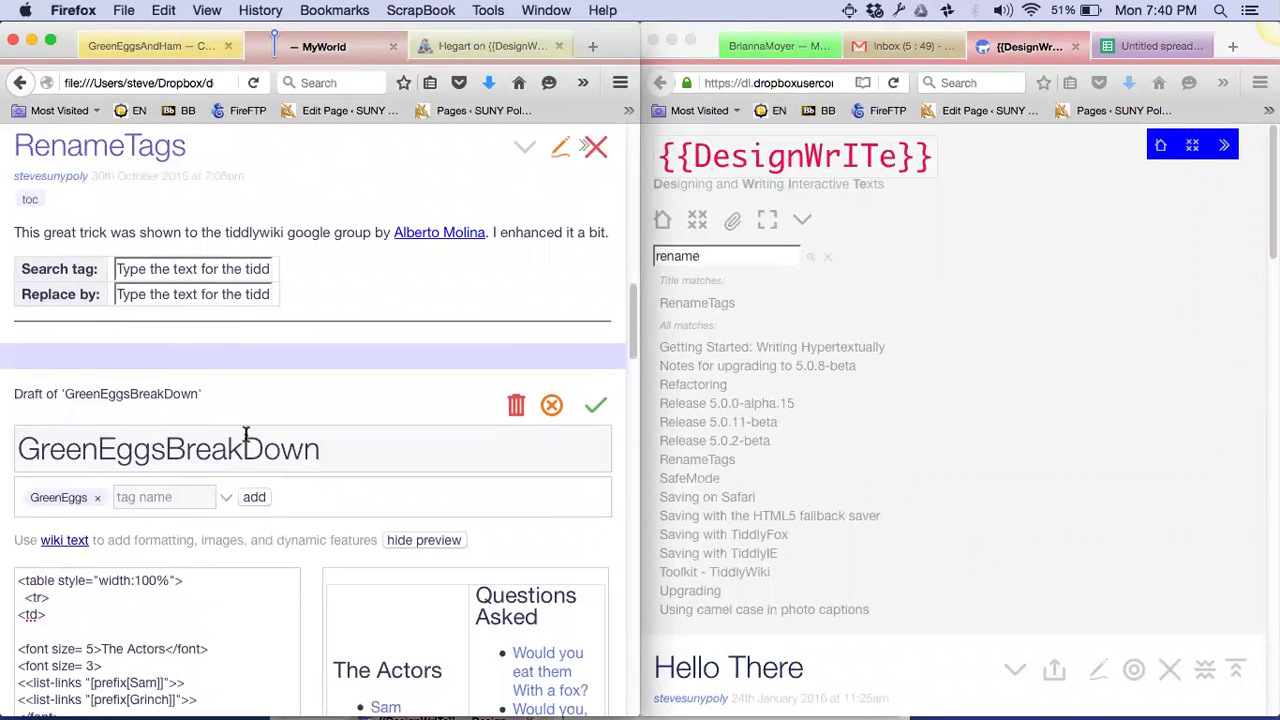
scroll(246, 435, down, 2)
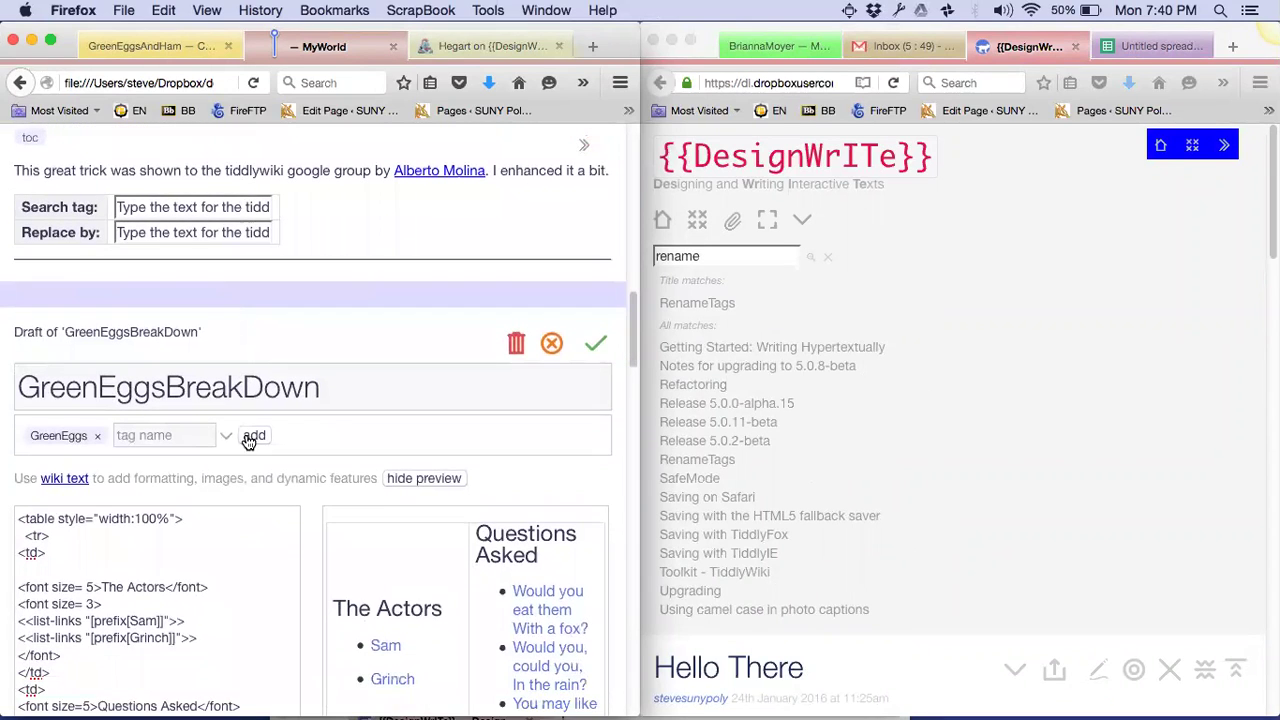
scroll(249, 442, up, 2)
Use RenameTags to retag the fox and mouse lines from Animal to Animals
scroll(245, 432, up, 1)
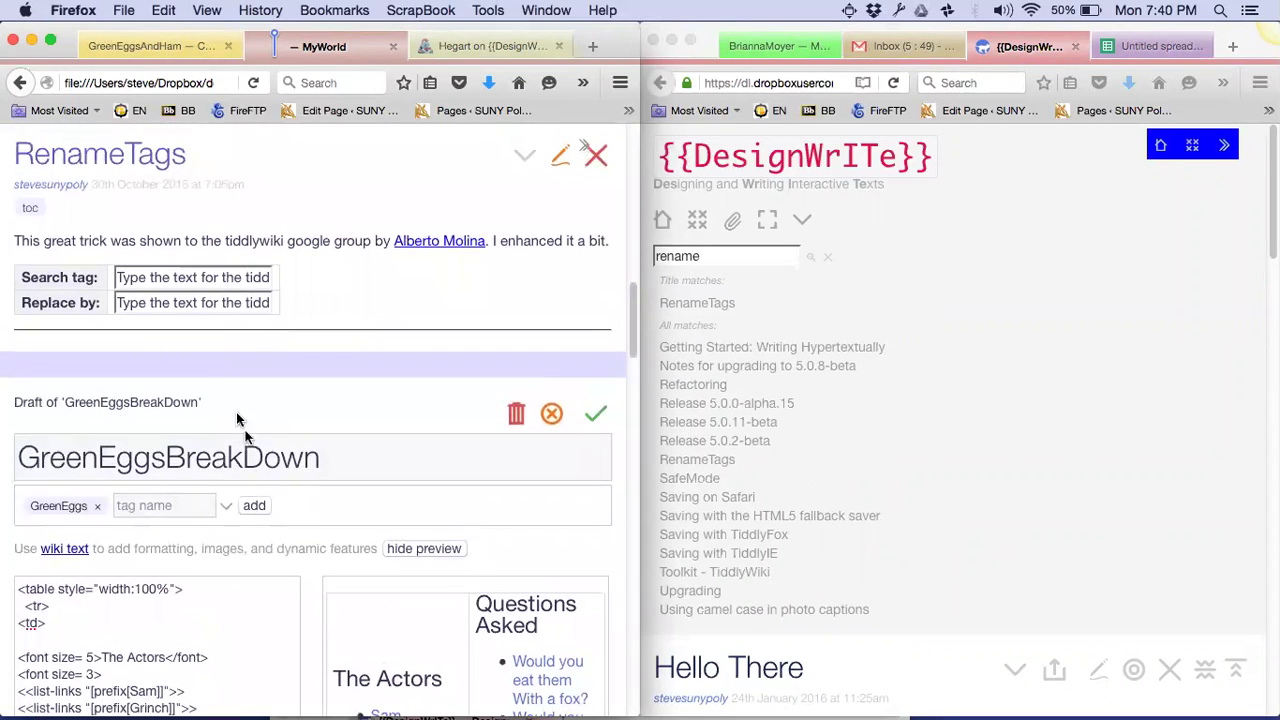
triple_click(191, 277)
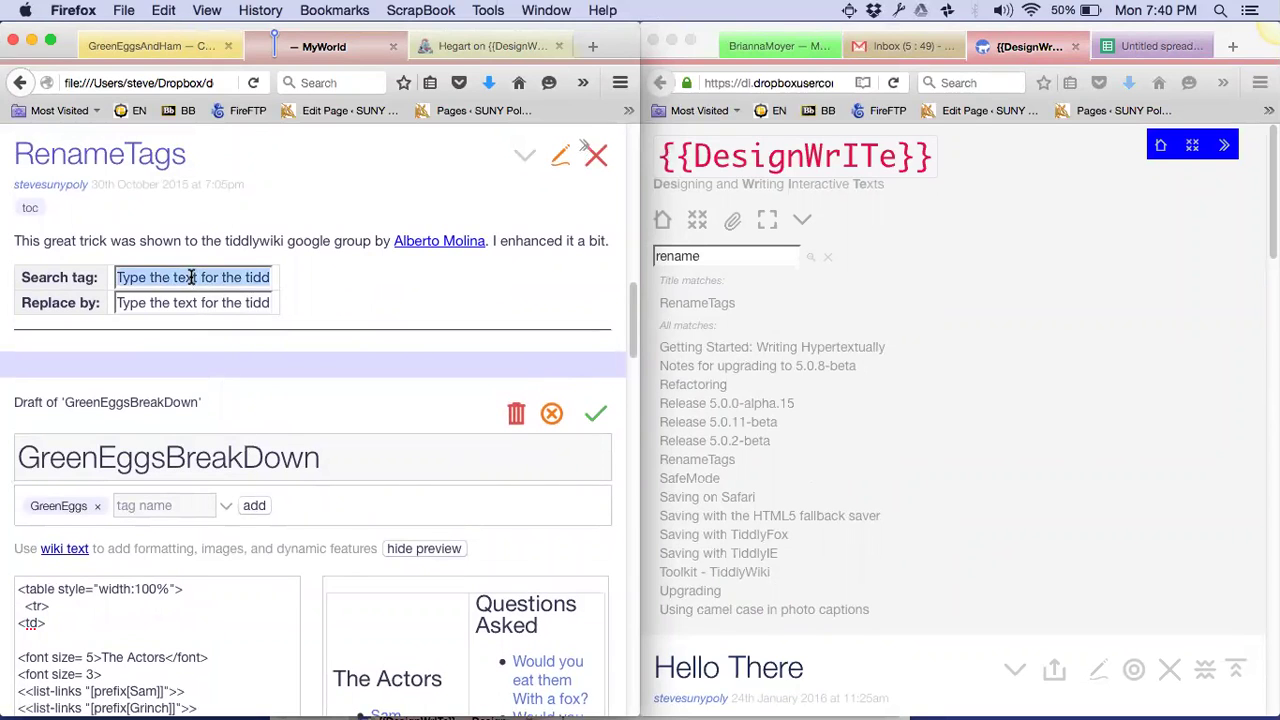
text(Animal)
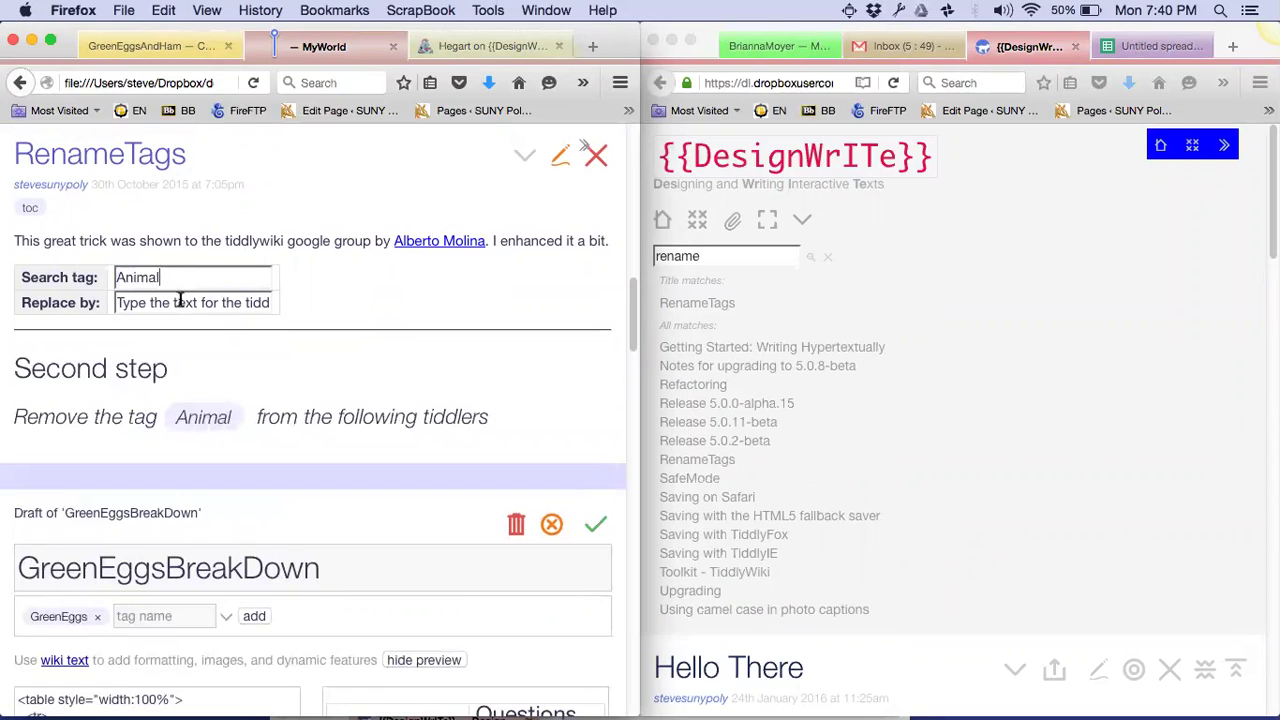
double_click(181, 303)
triple_click(181, 302)
text(Animals)
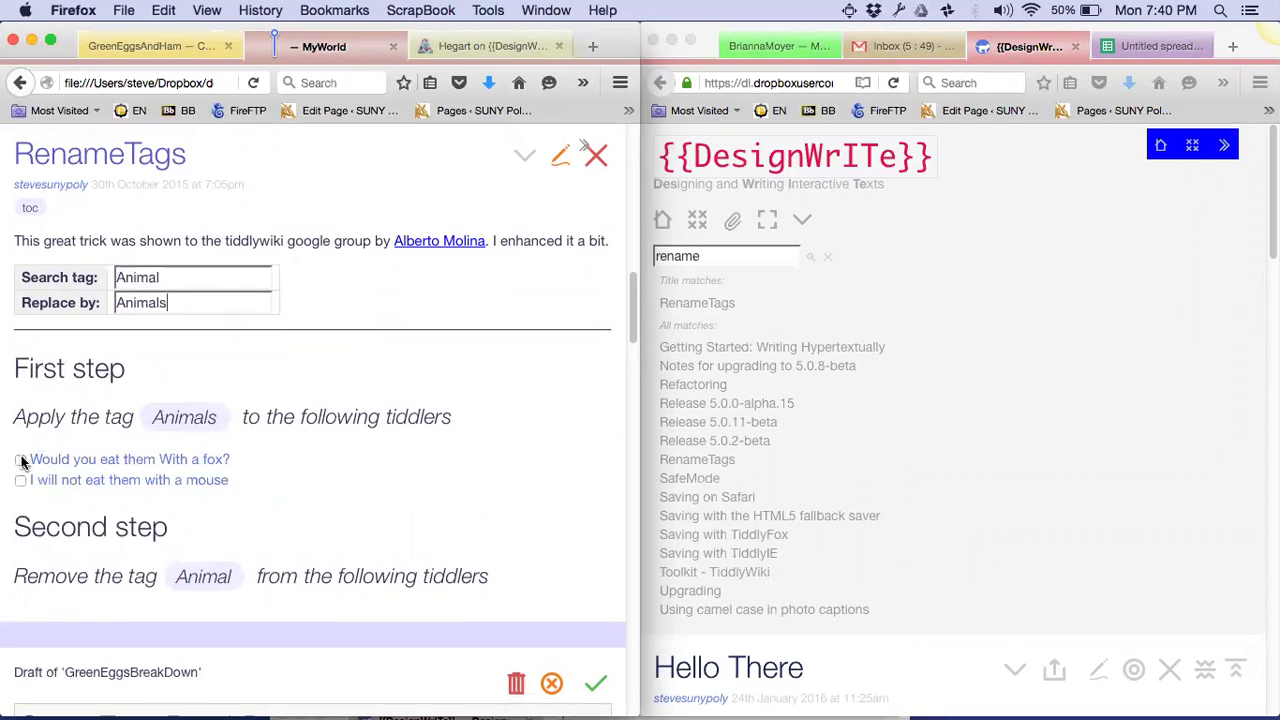
click(20, 459)
click(22, 461)
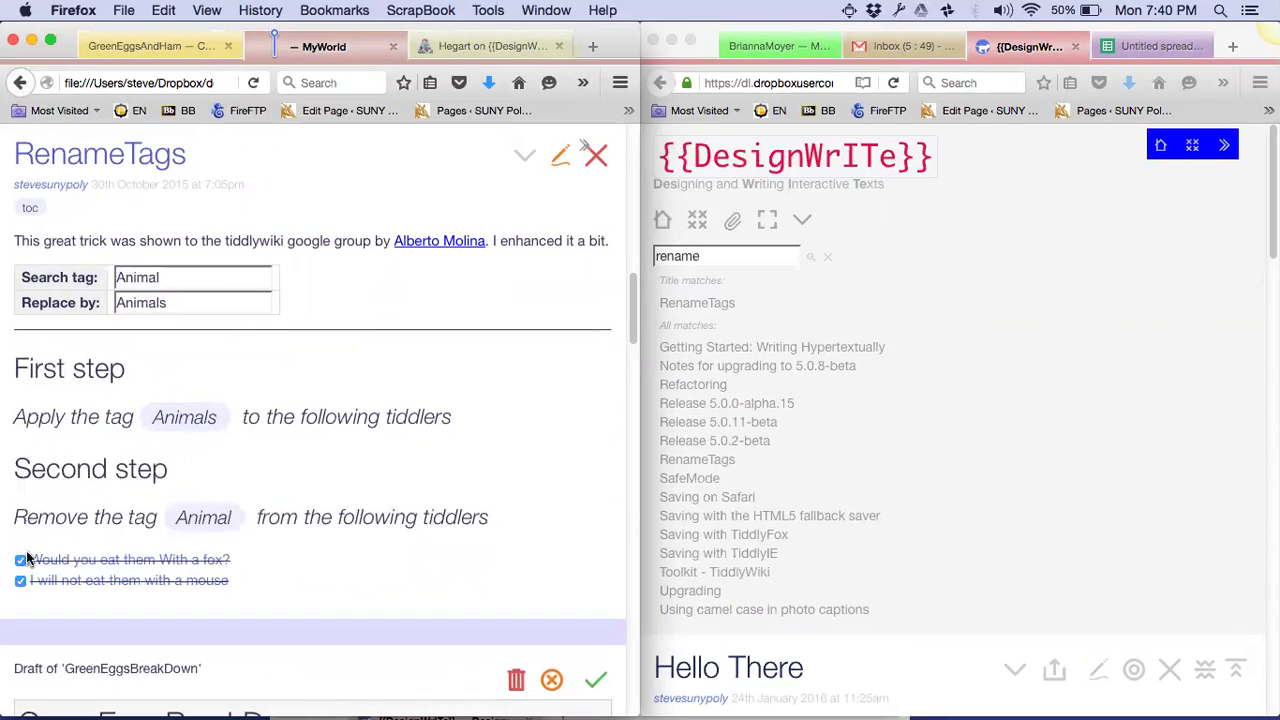
click(20, 560)
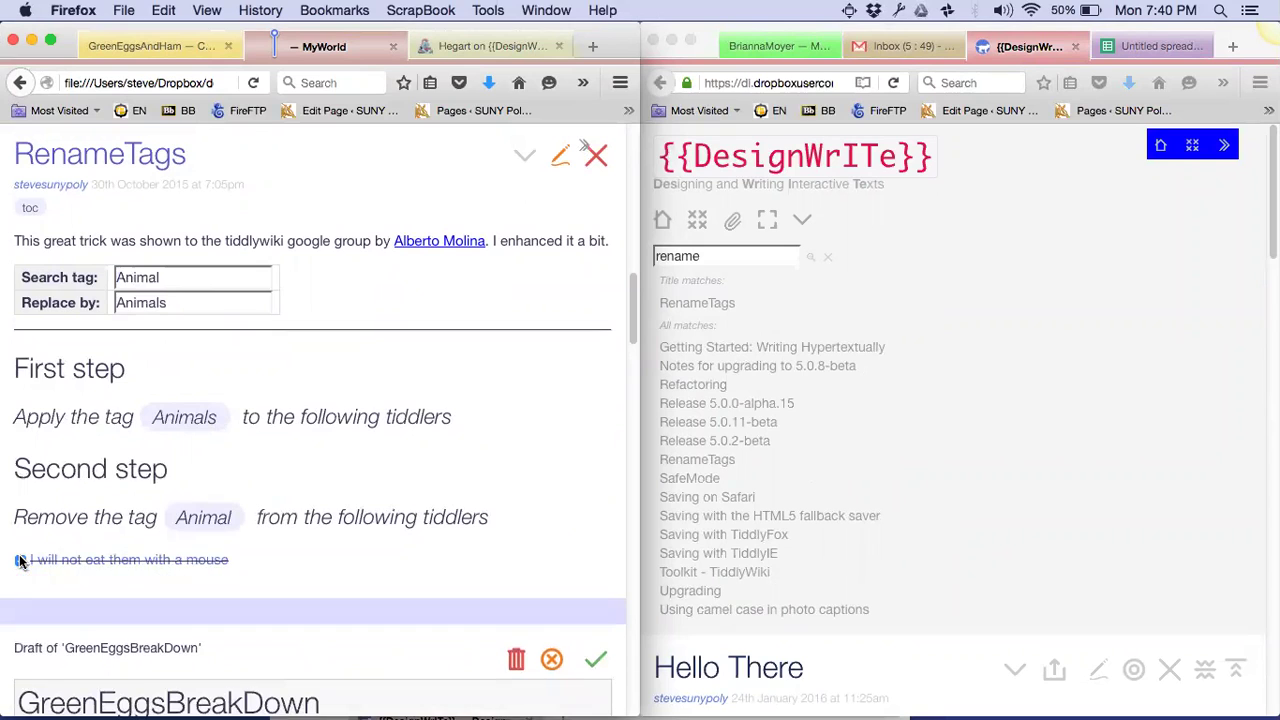
click(20, 560)
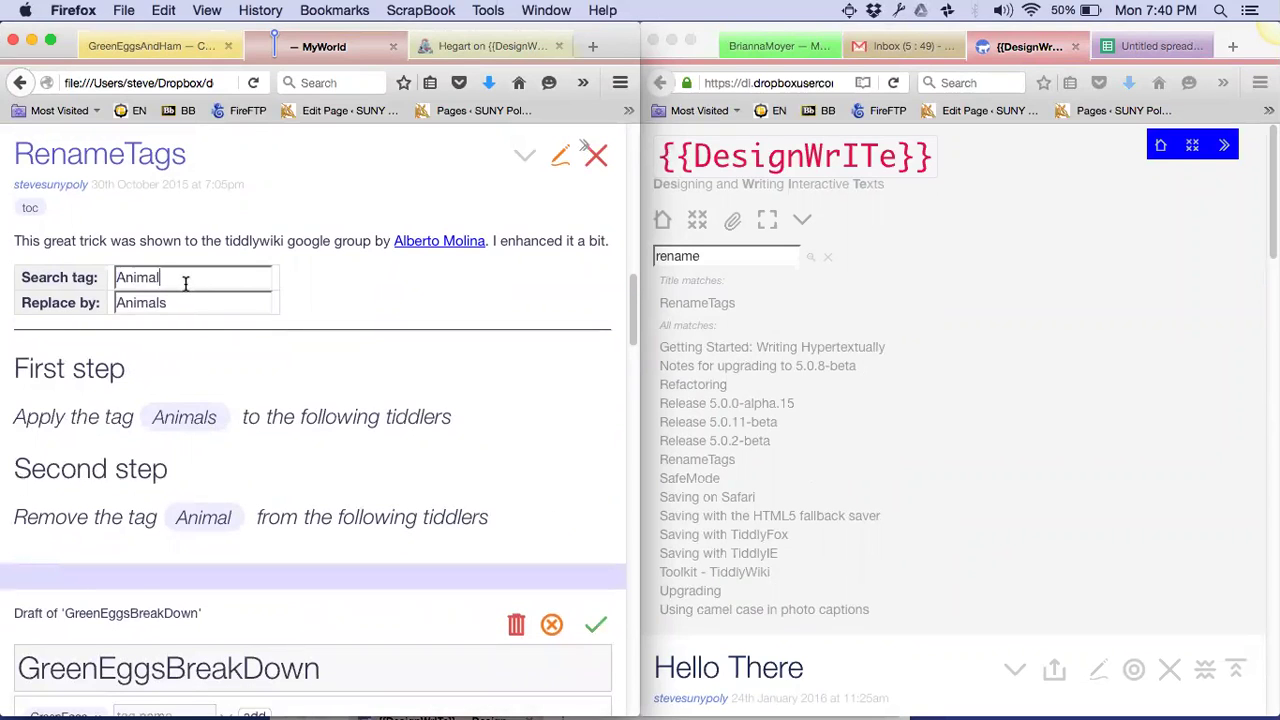
Rename the Animals tag back to Animal on the fox and mouse lines
text(s)
key(BackSpace)
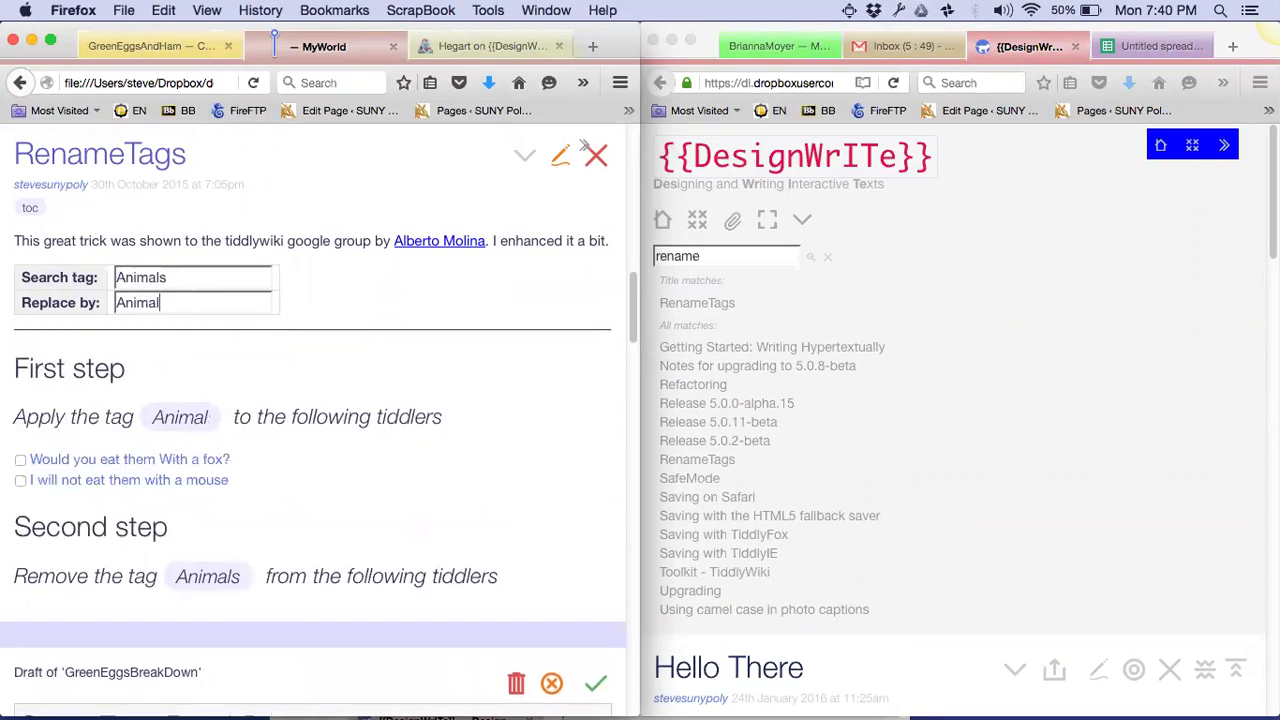
click(20, 460)
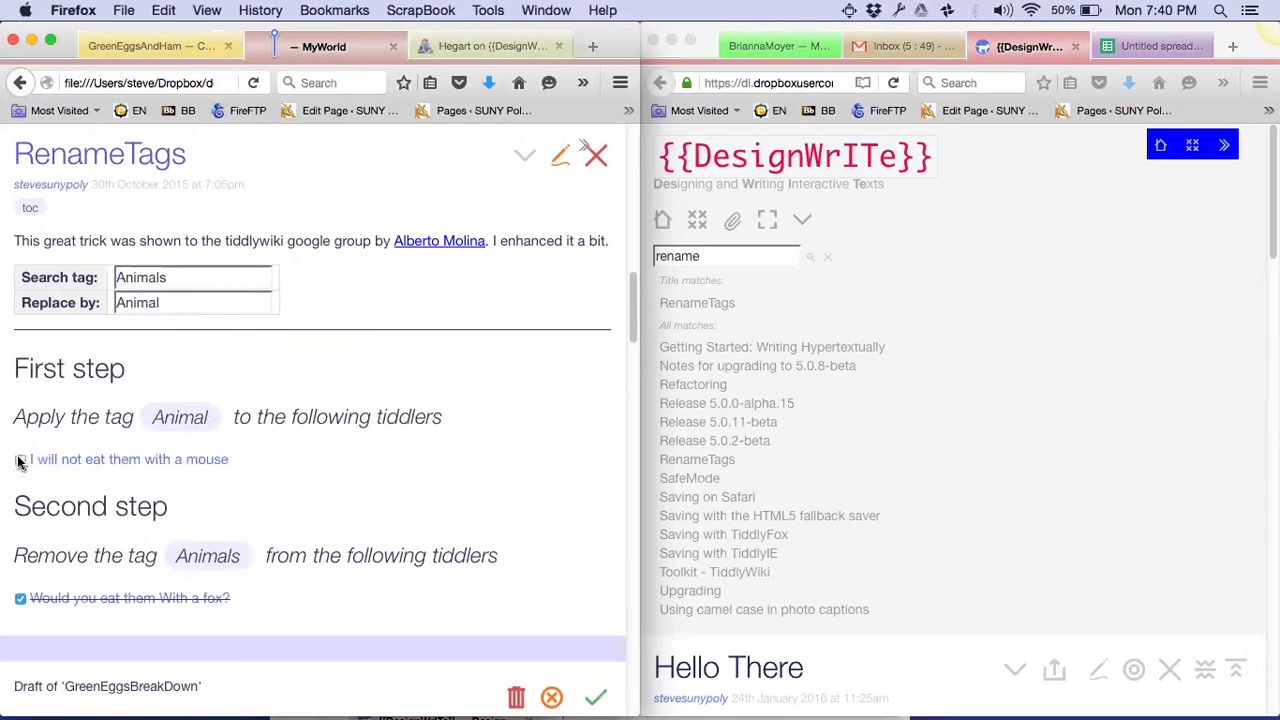
click(20, 459)
click(19, 562)
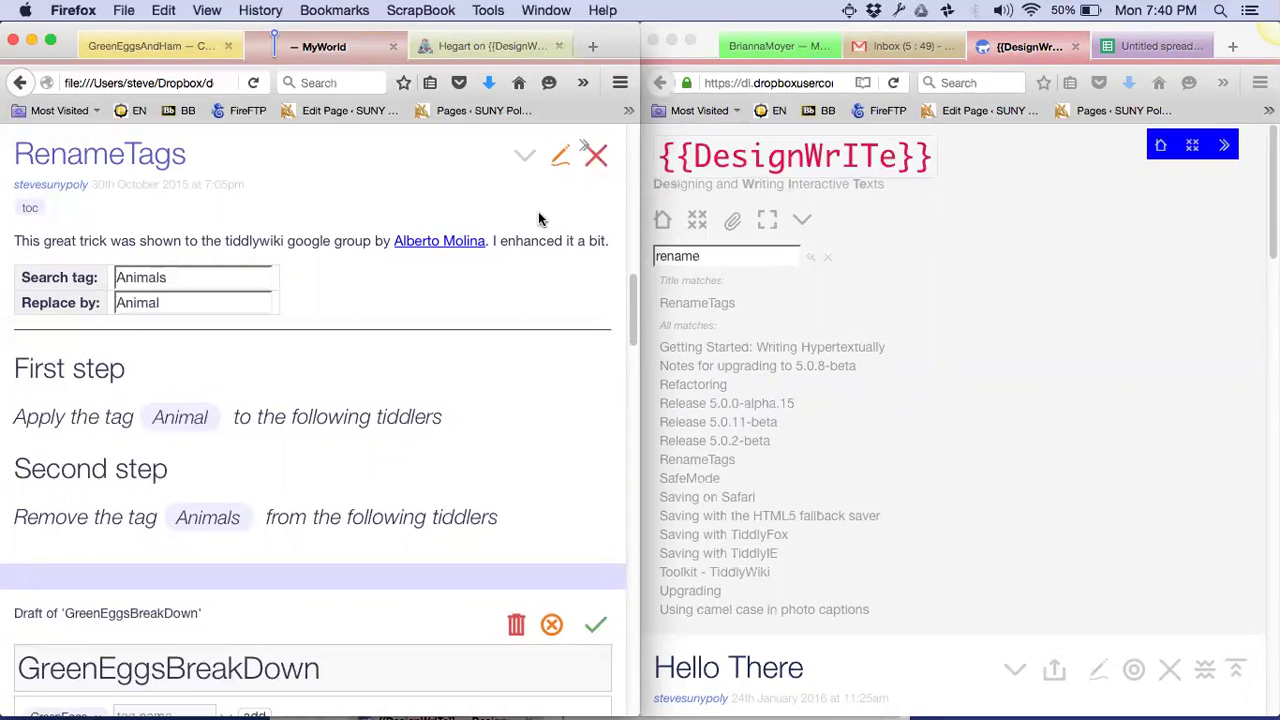
Close RenameTags and discard the unsaved GreenEggsBreakDown draft
click(598, 155)
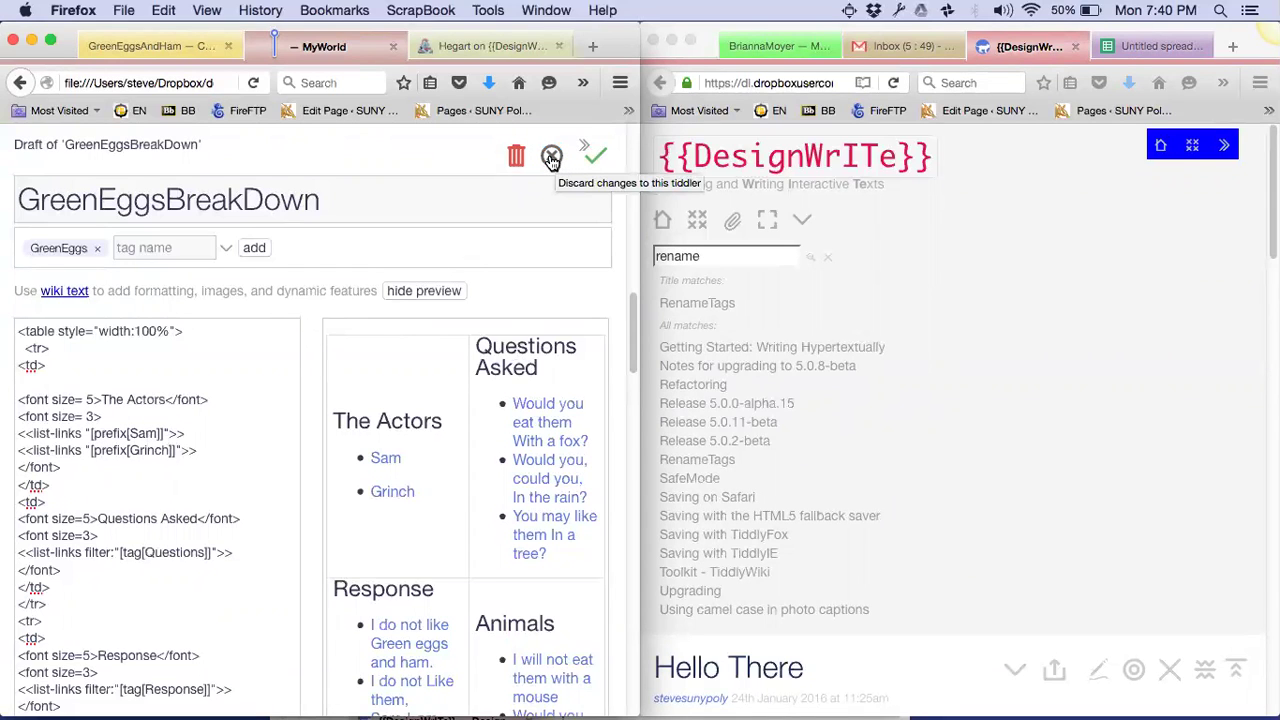
click(551, 158)
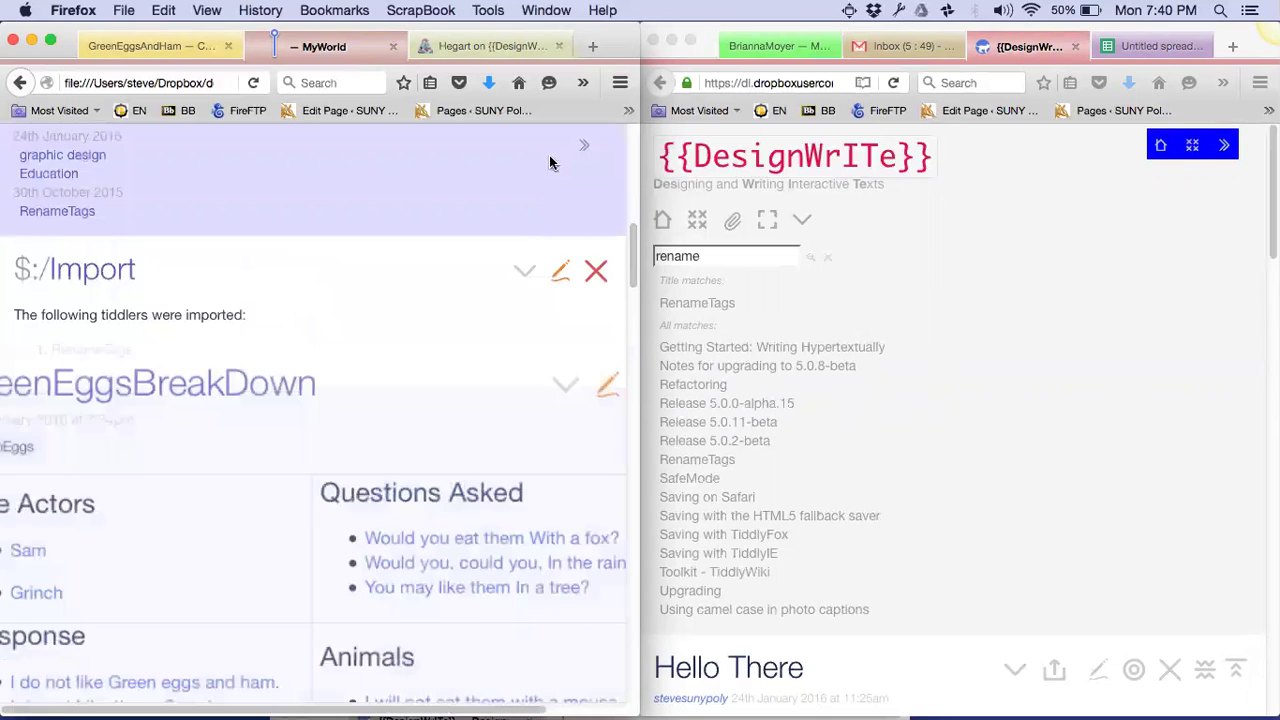
scroll(371, 347, up, 10)
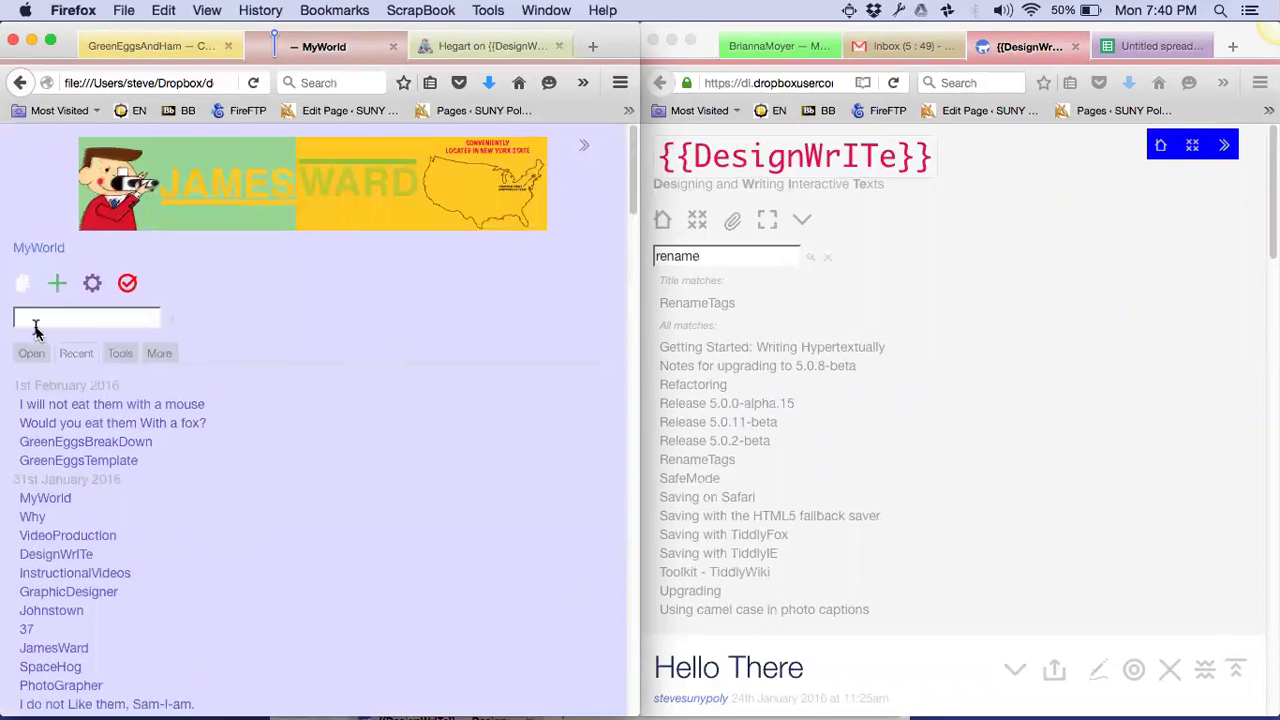
Find the Sam tiddler, add an Actors tag to it and save
text(Sam)
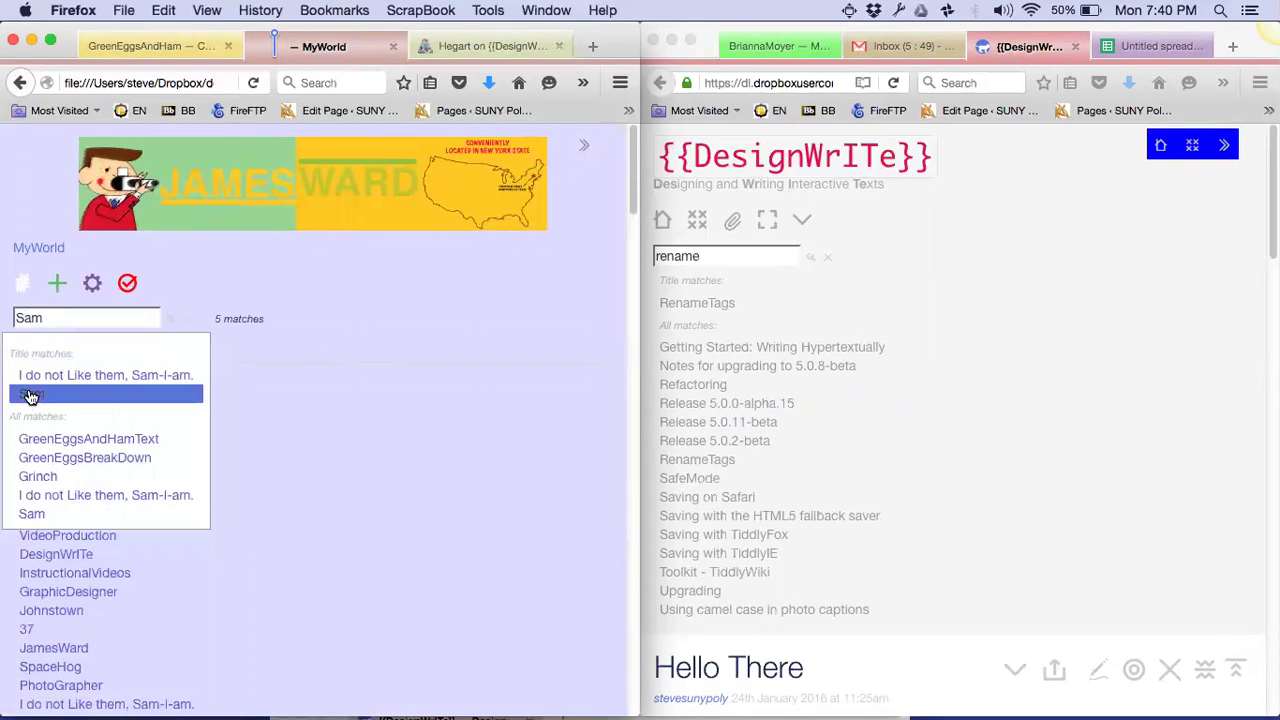
click(25, 392)
scroll(260, 450, down, 3)
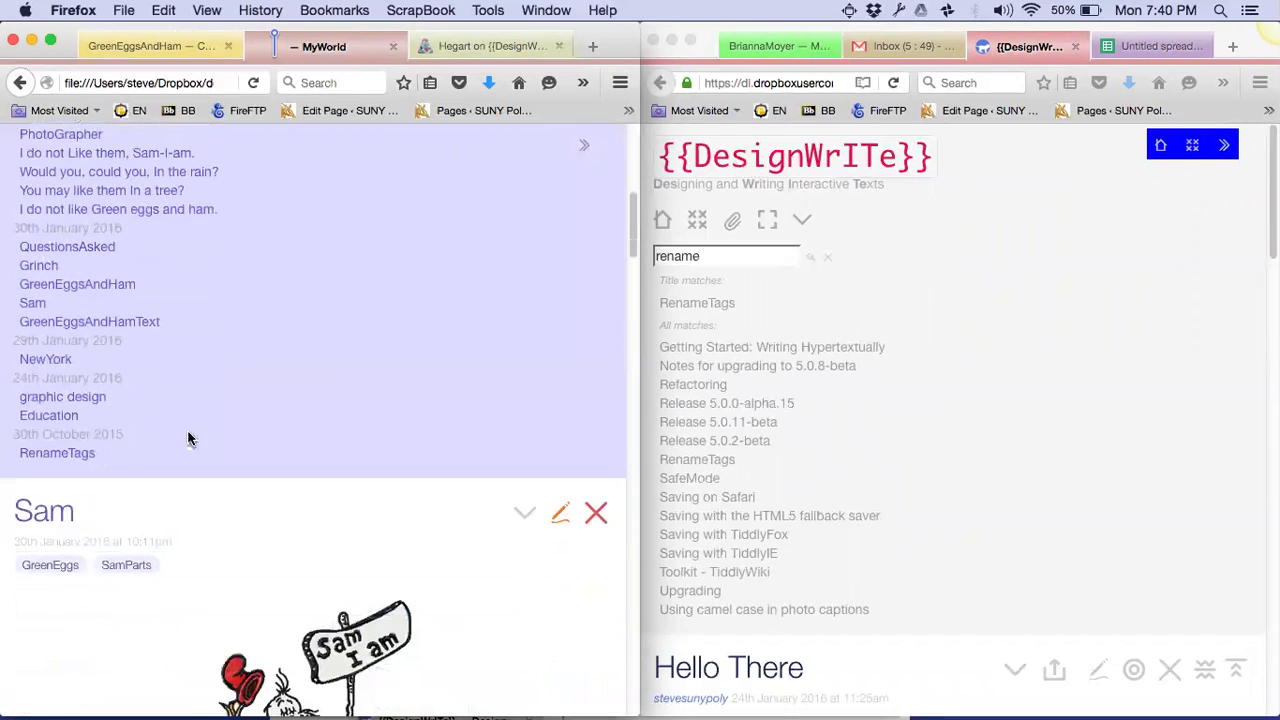
click(565, 518)
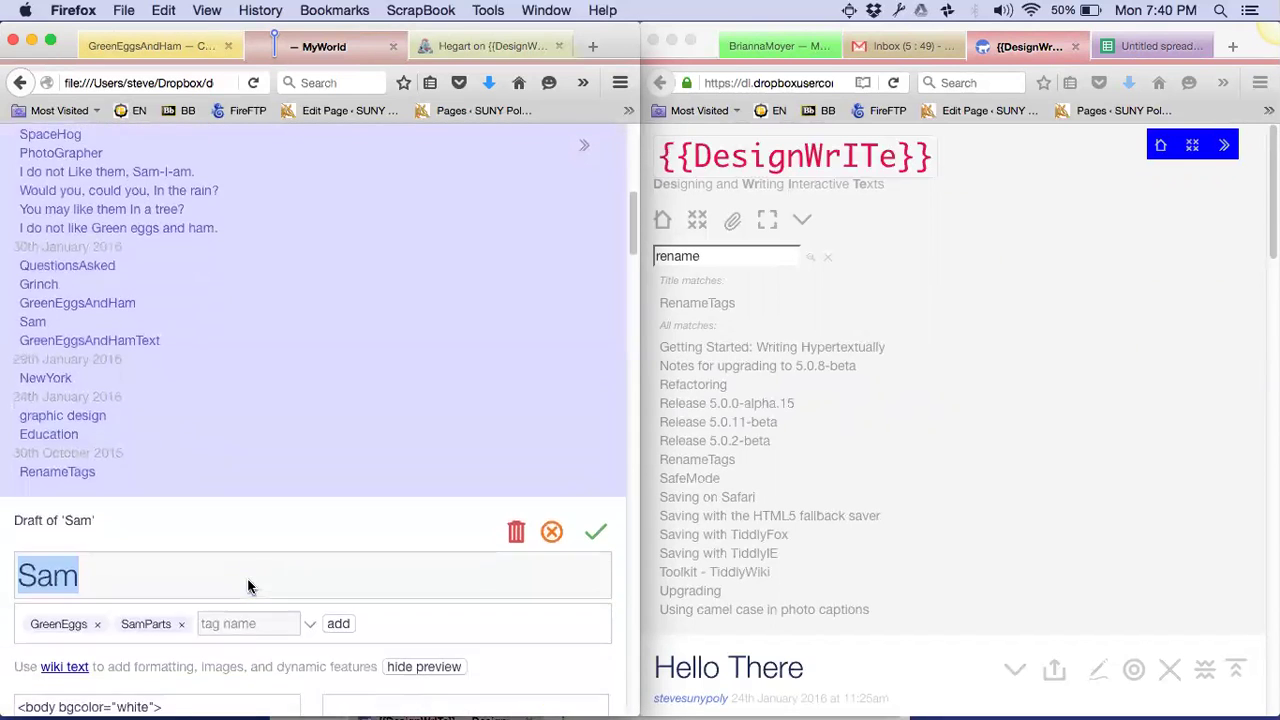
click(241, 620)
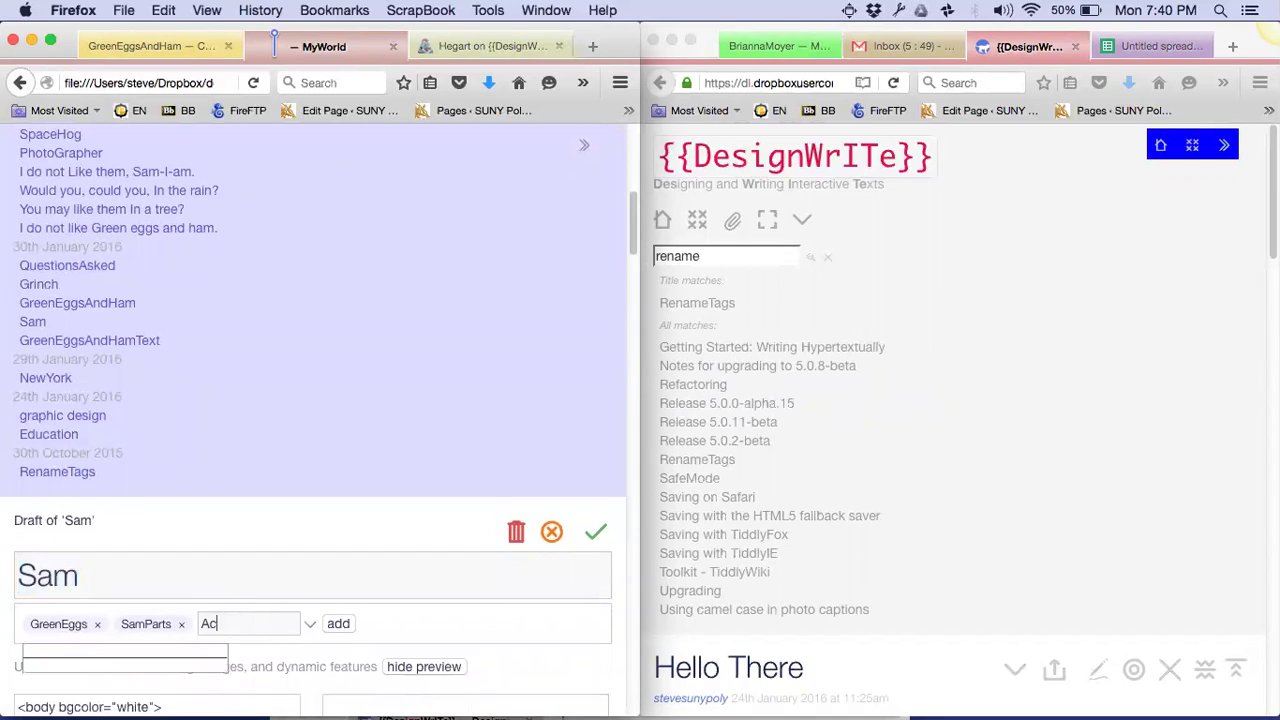
text(tors)
click(340, 624)
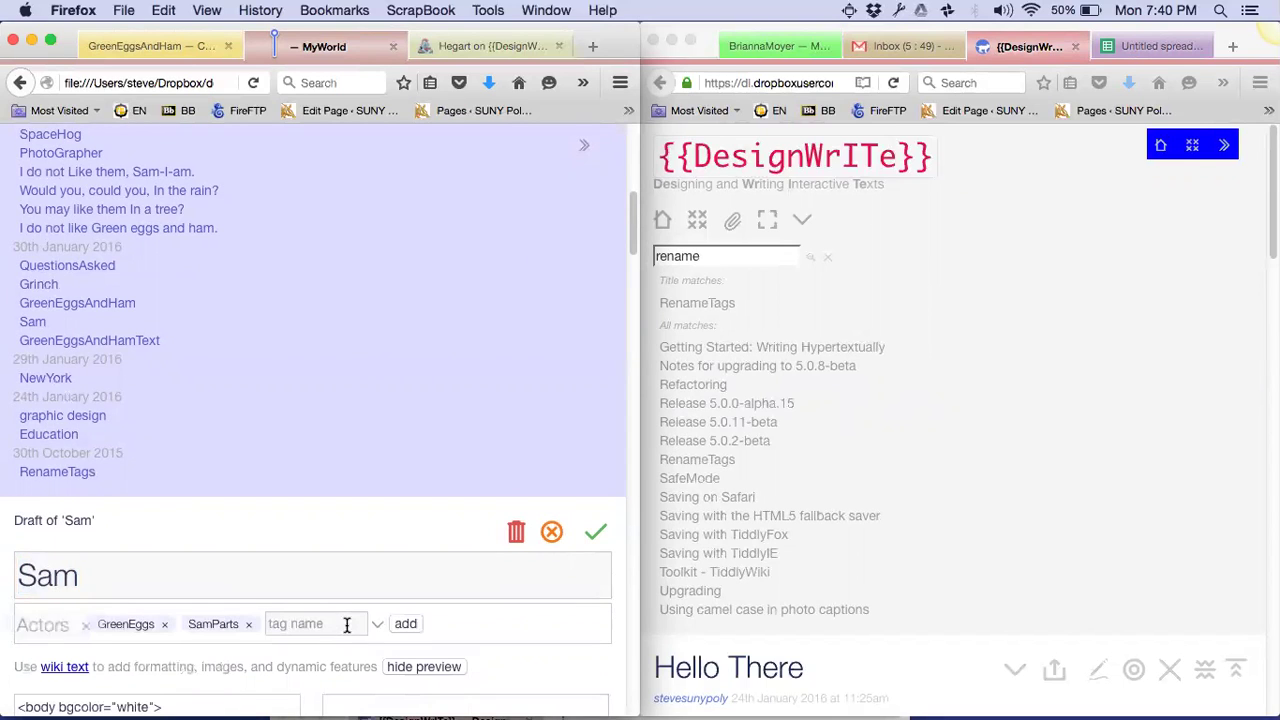
click(596, 540)
scroll(595, 545, up, 5)
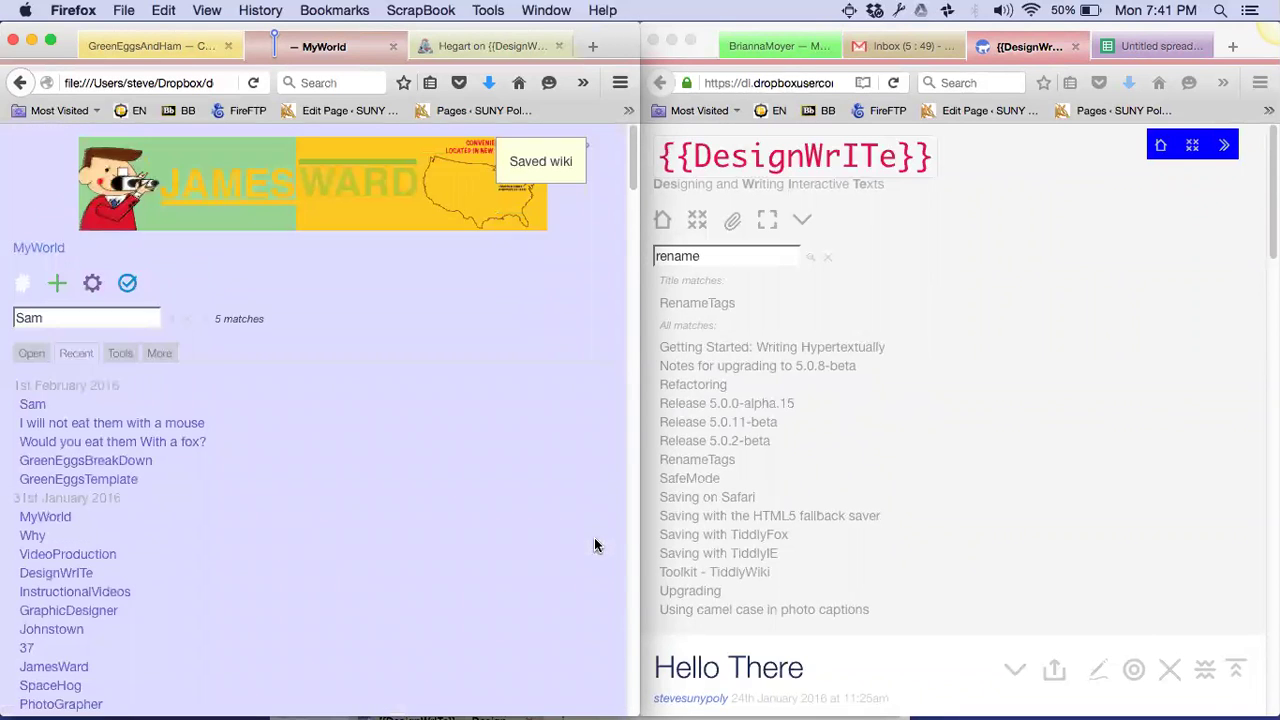
Find the Grinch tiddler, add the Actors tag to it and save
click(122, 317)
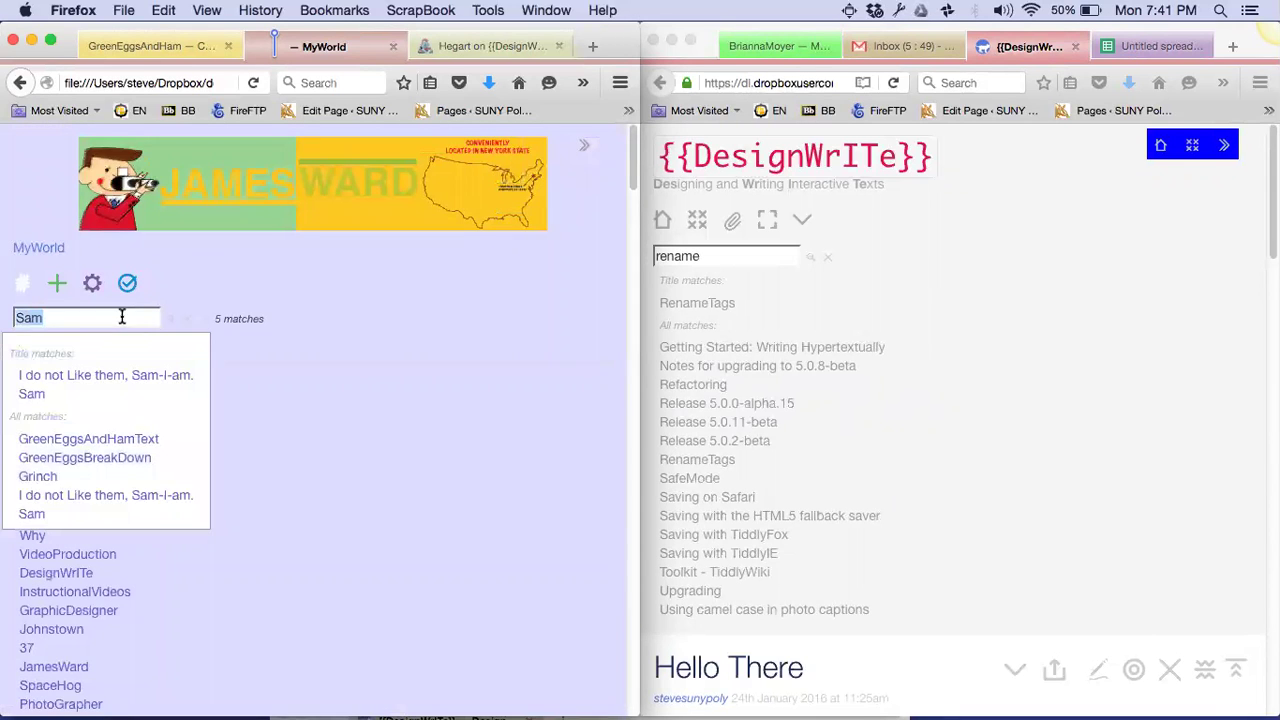
key(BackSpace)
key(BackSpace)
key(BackSpace)
text(Grinch)
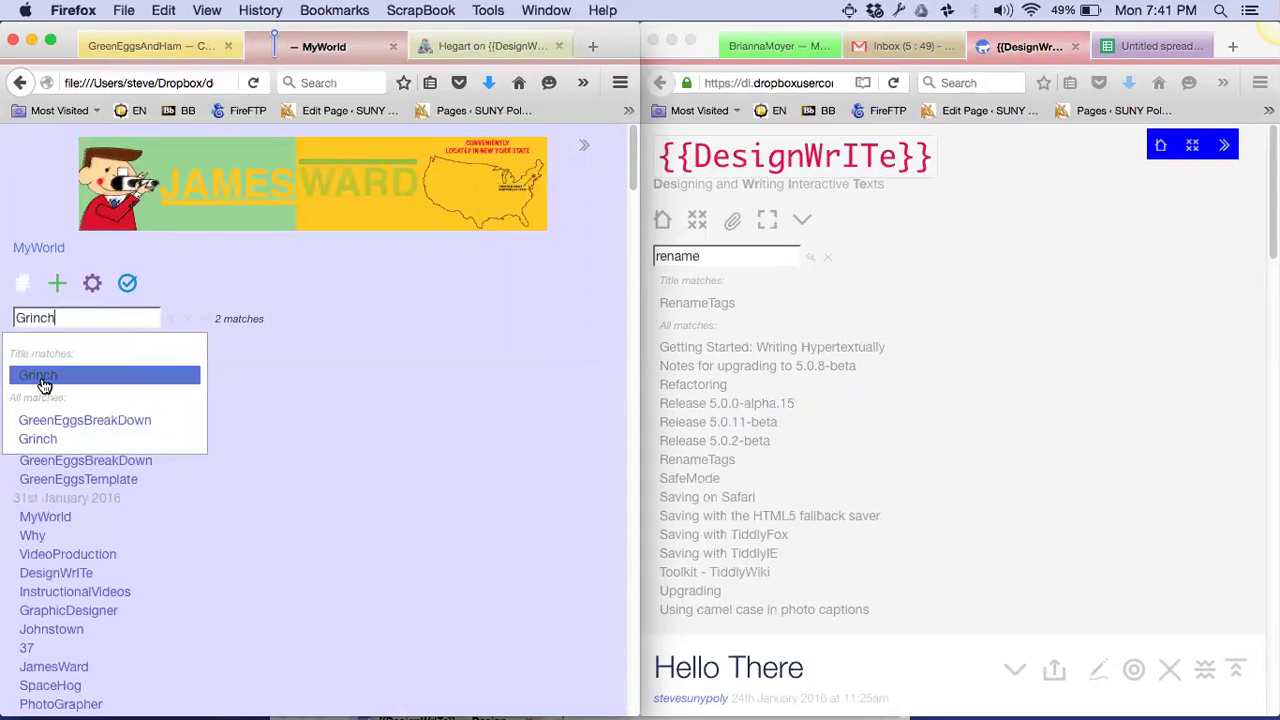
click(42, 380)
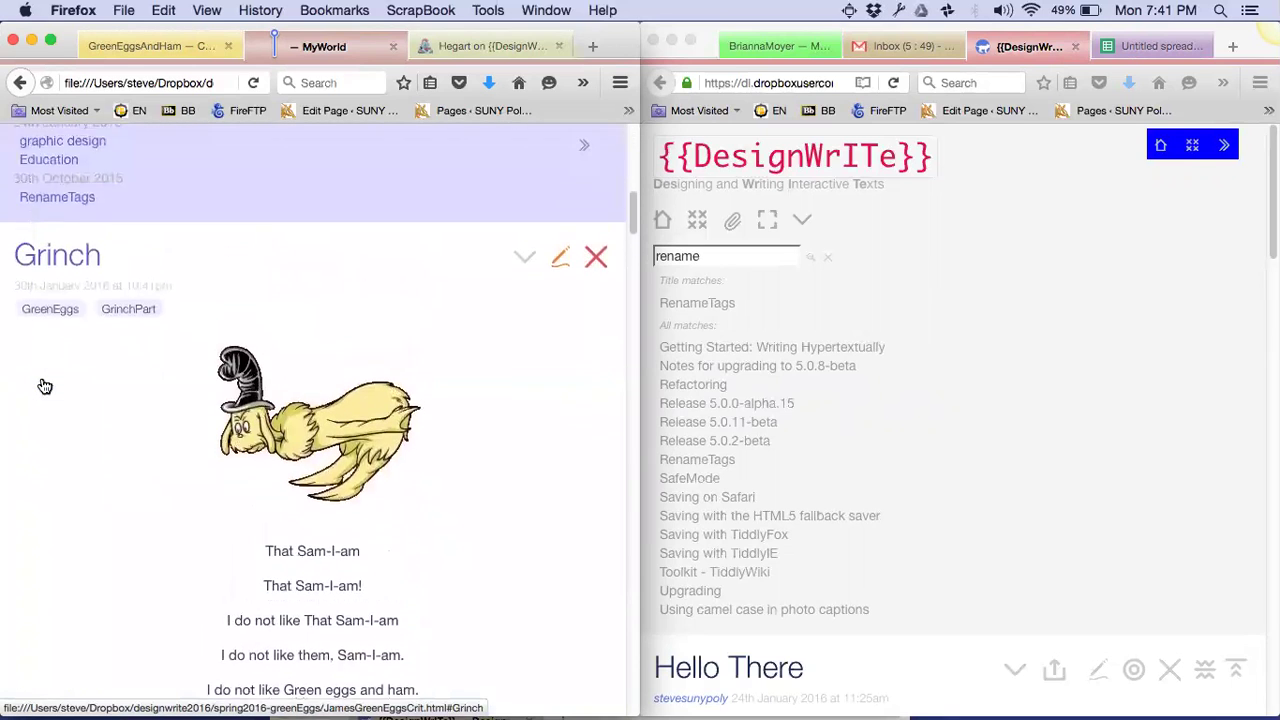
click(562, 281)
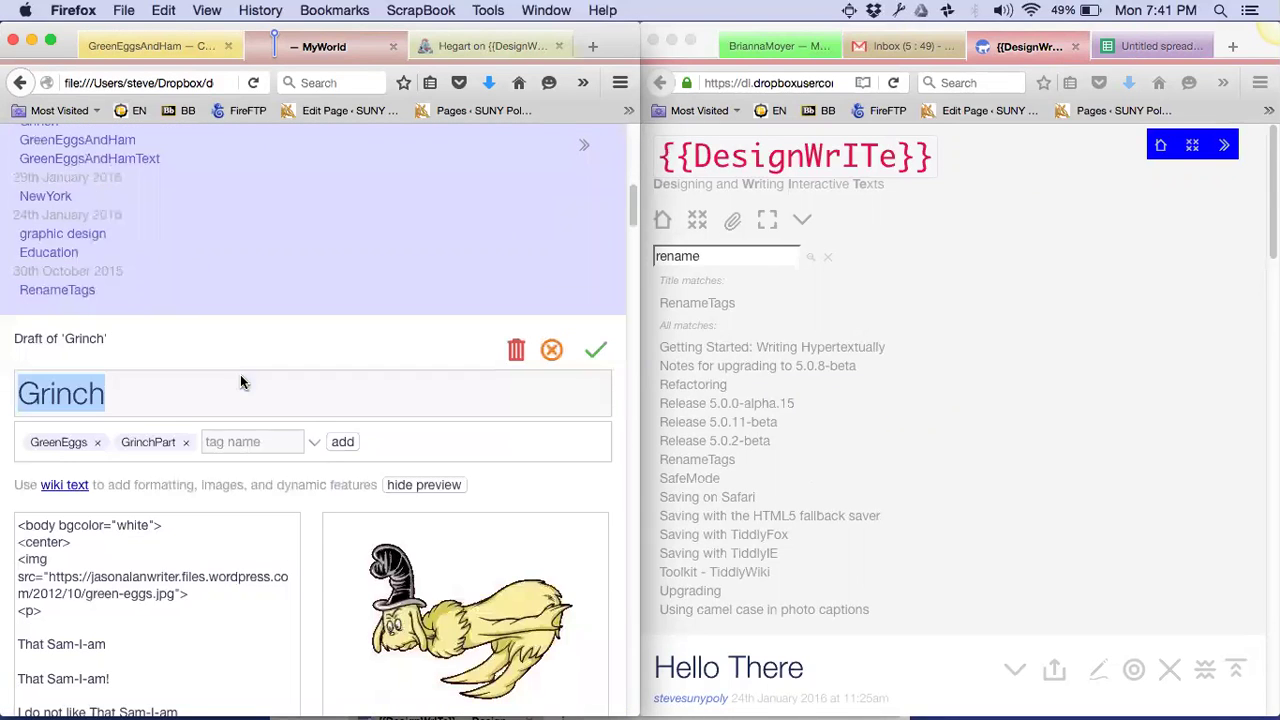
click(240, 438)
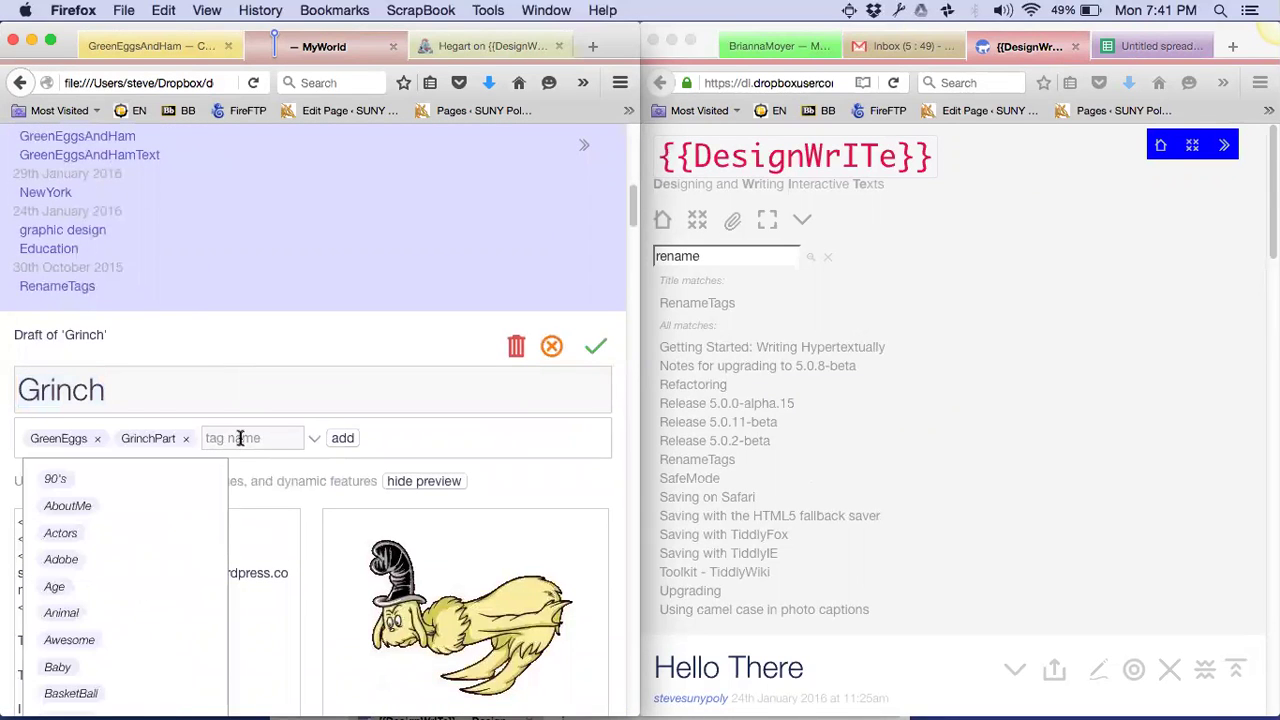
text(Actors)
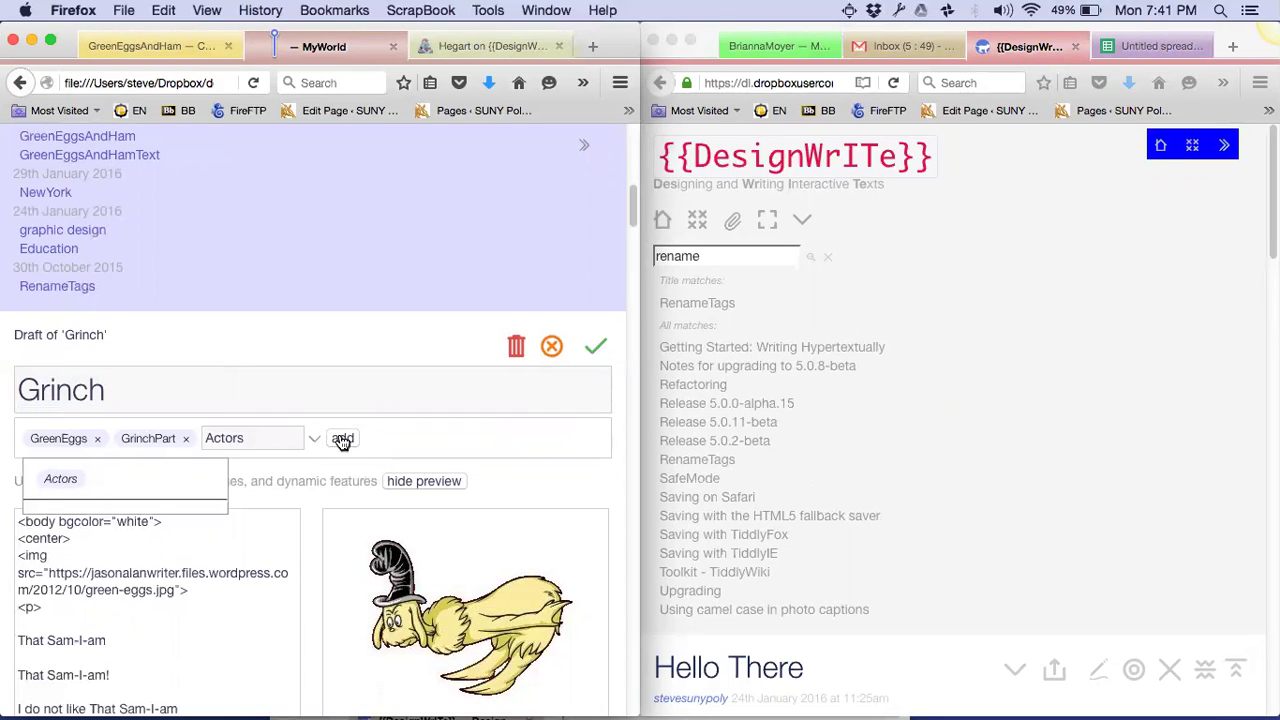
click(342, 440)
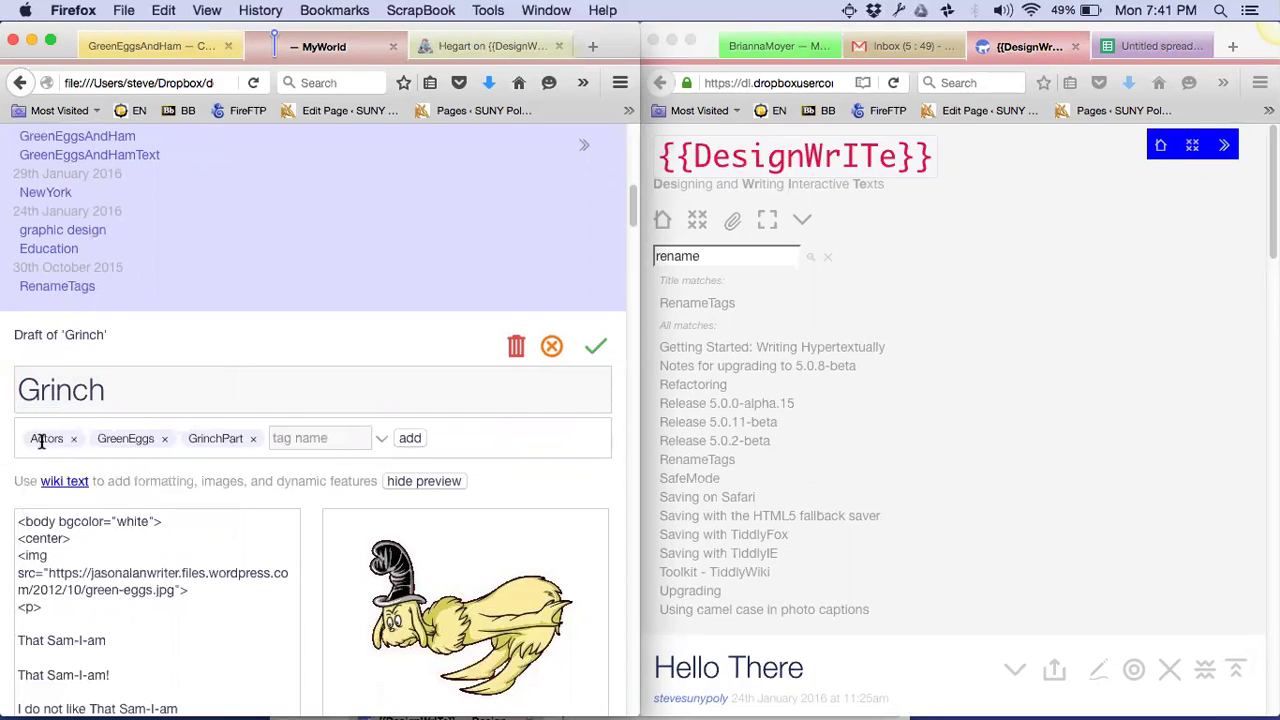
click(597, 348)
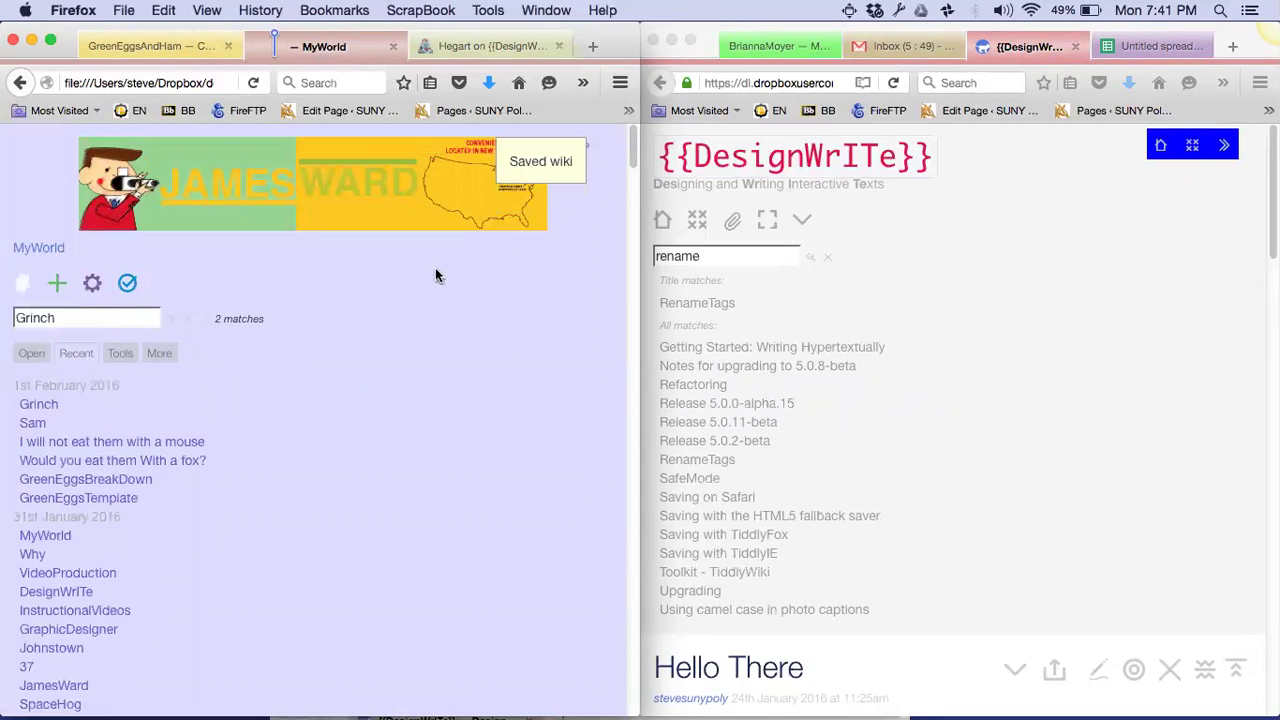
Check that the Actors tag lists Grinch and Sam, then close Grinch
click(584, 151)
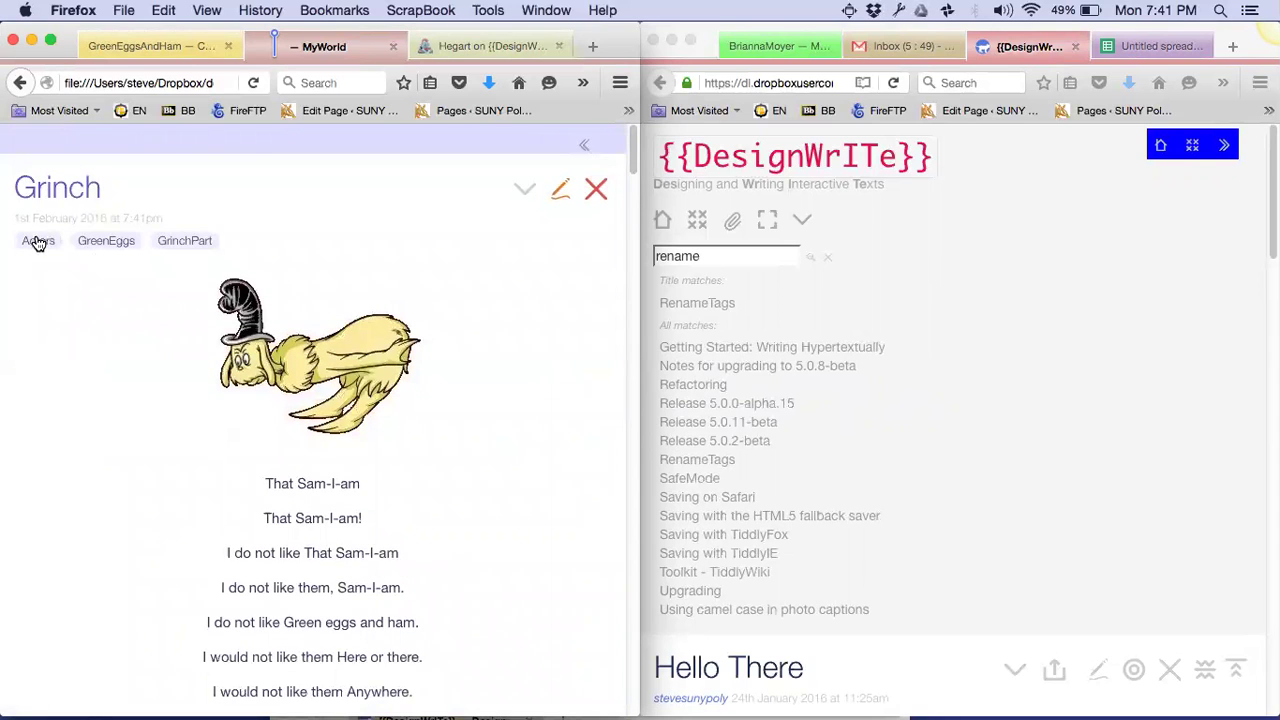
click(38, 247)
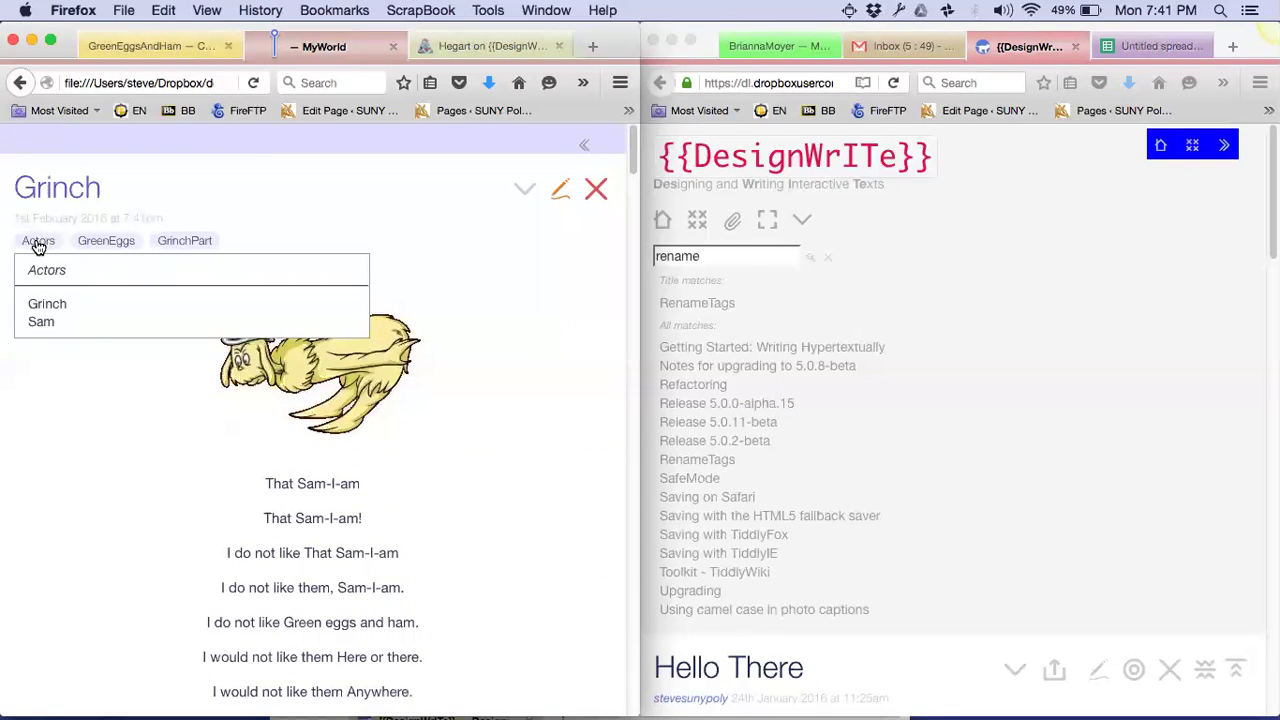
click(477, 237)
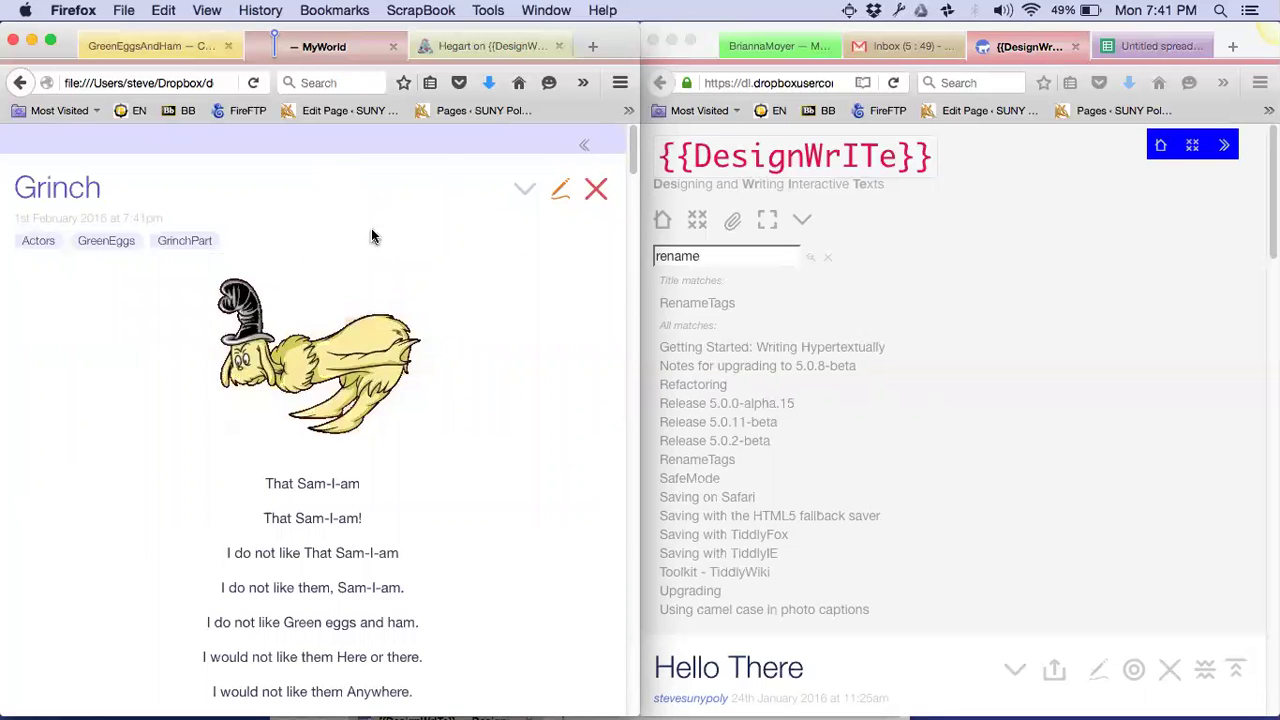
click(600, 196)
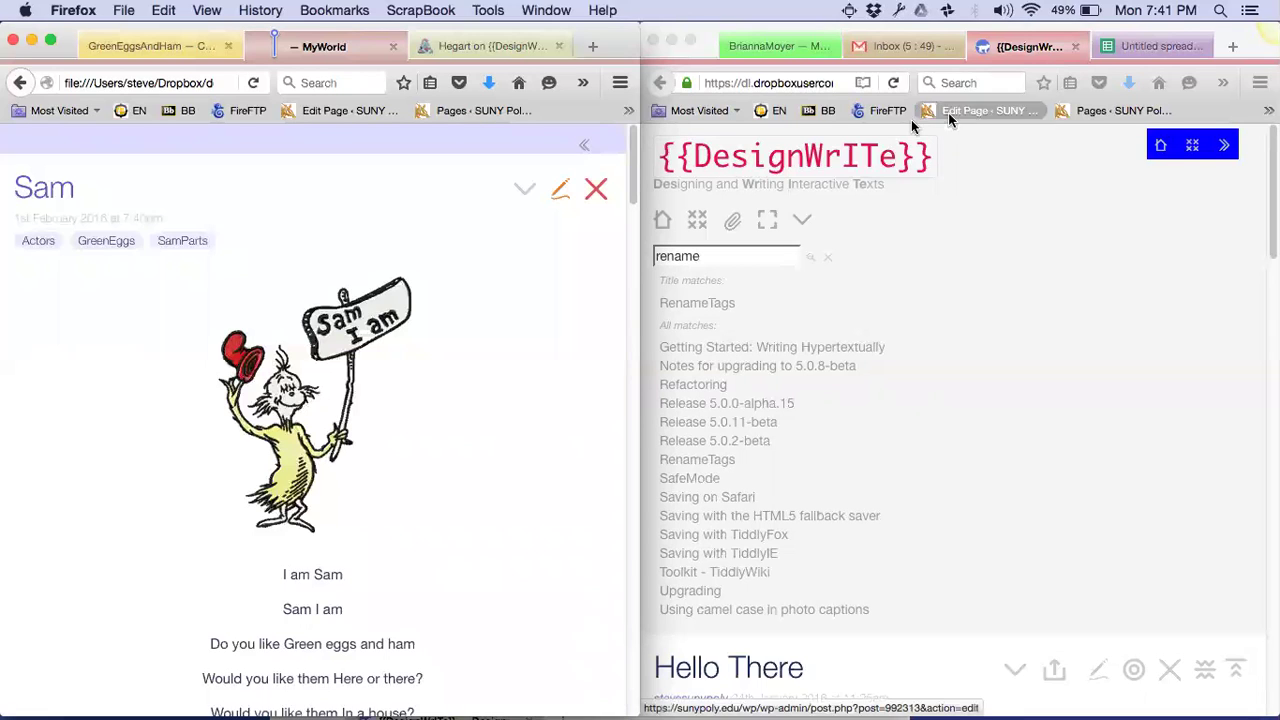
Copy cells B2:C3 (Actors, Questions, Response, Animal) from the untitled spreadsheet
click(1141, 46)
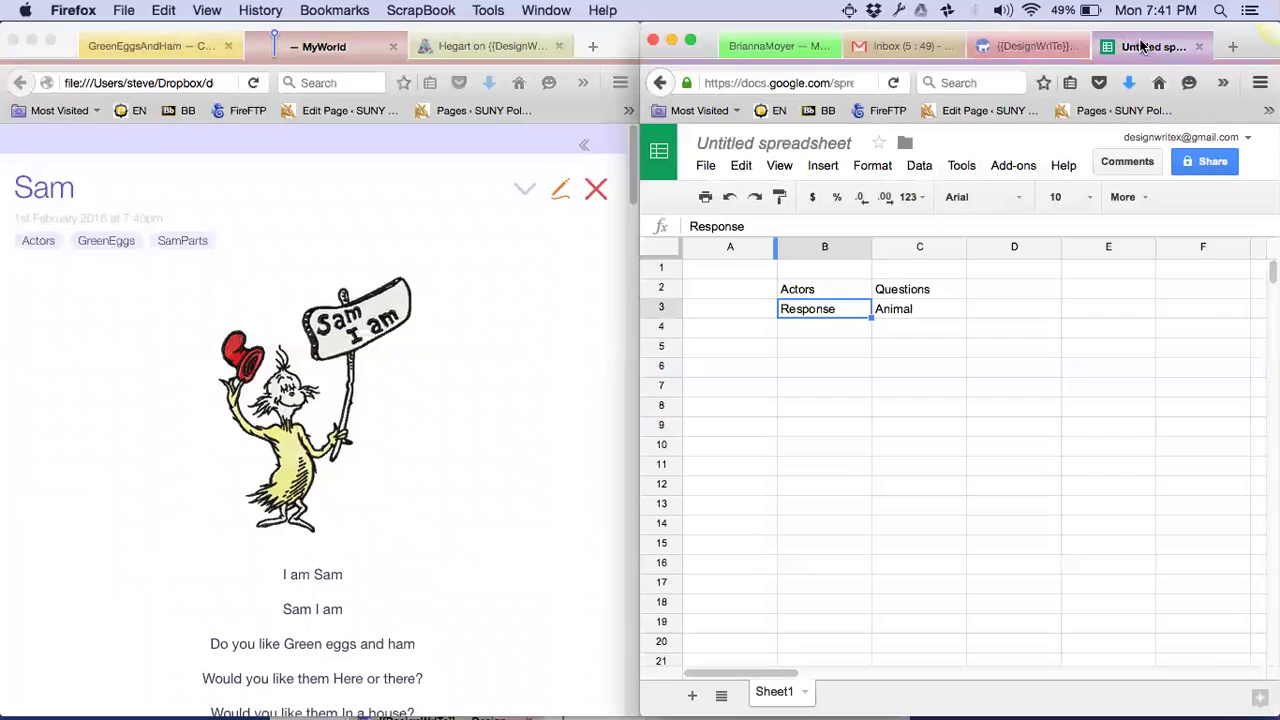
click(812, 358)
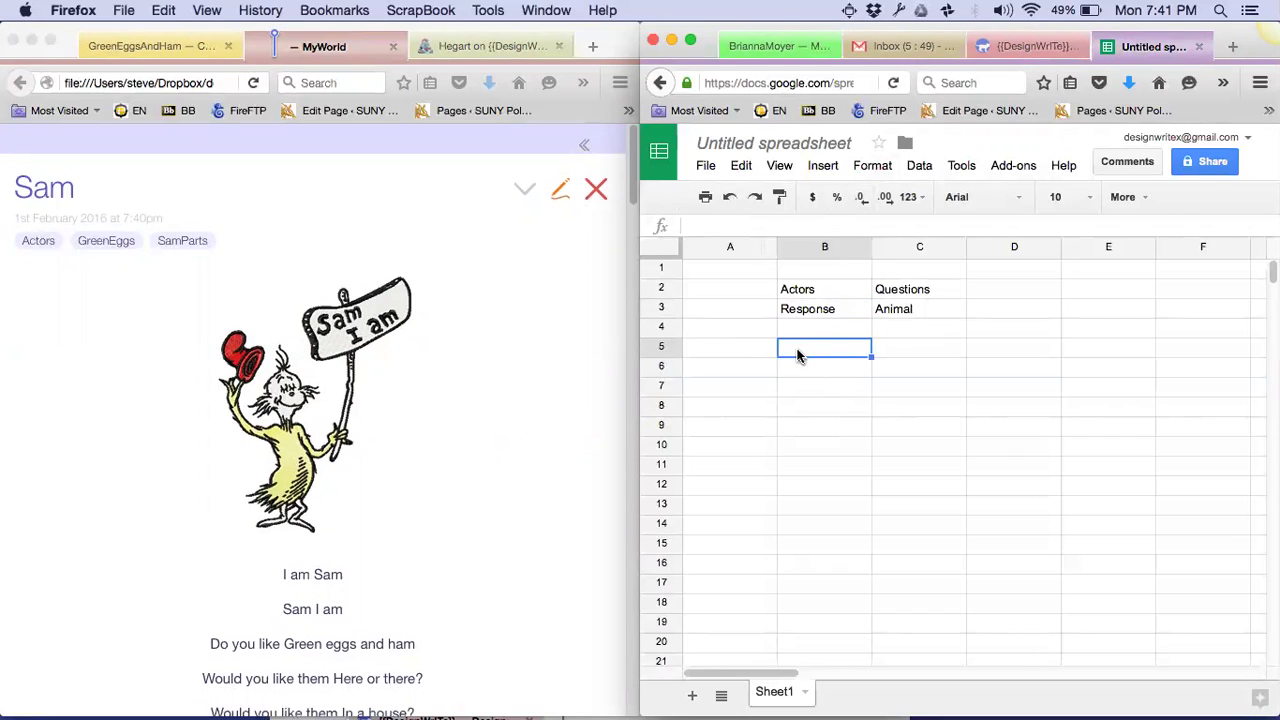
click(795, 289)
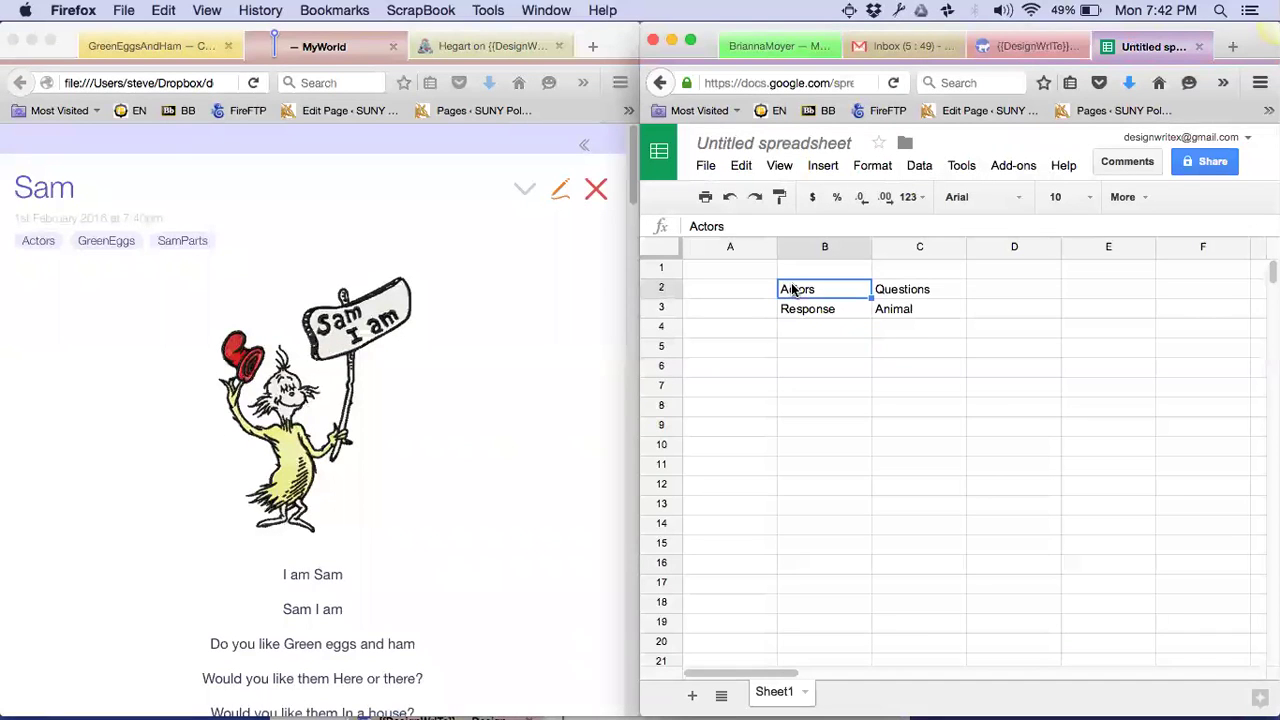
key(shift+Right)
key(shift+Down)
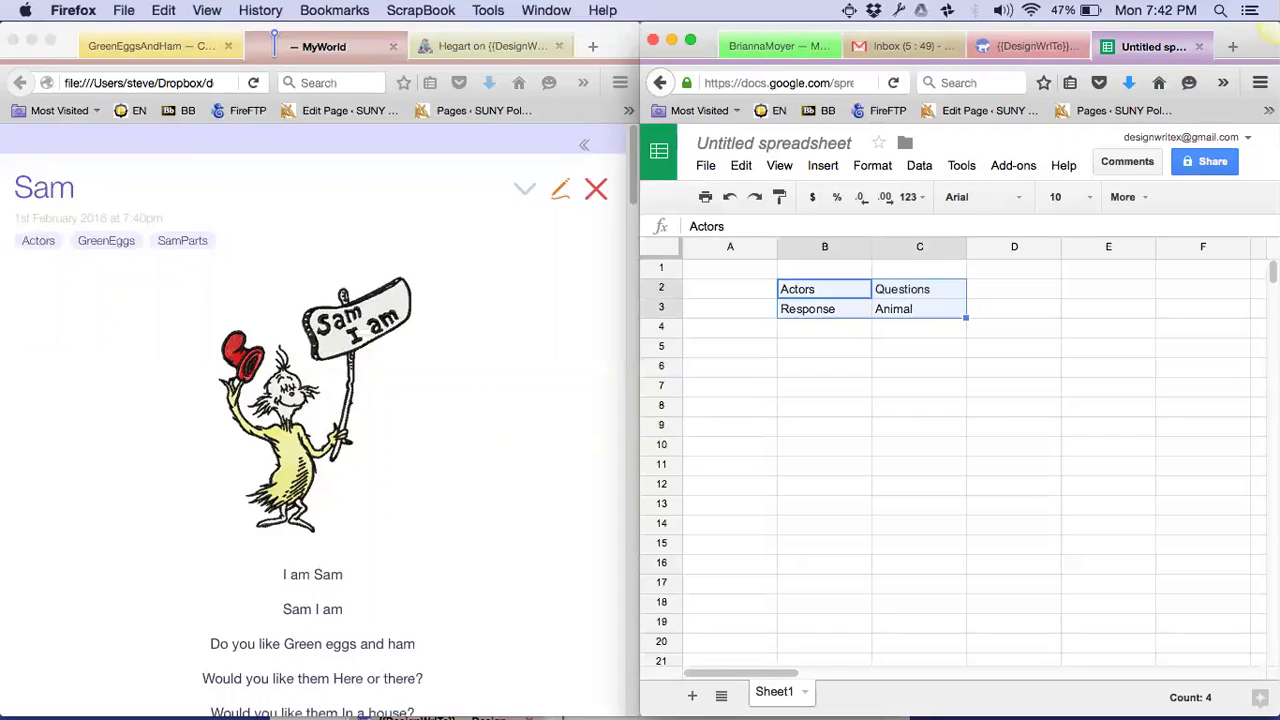
key(super+c)
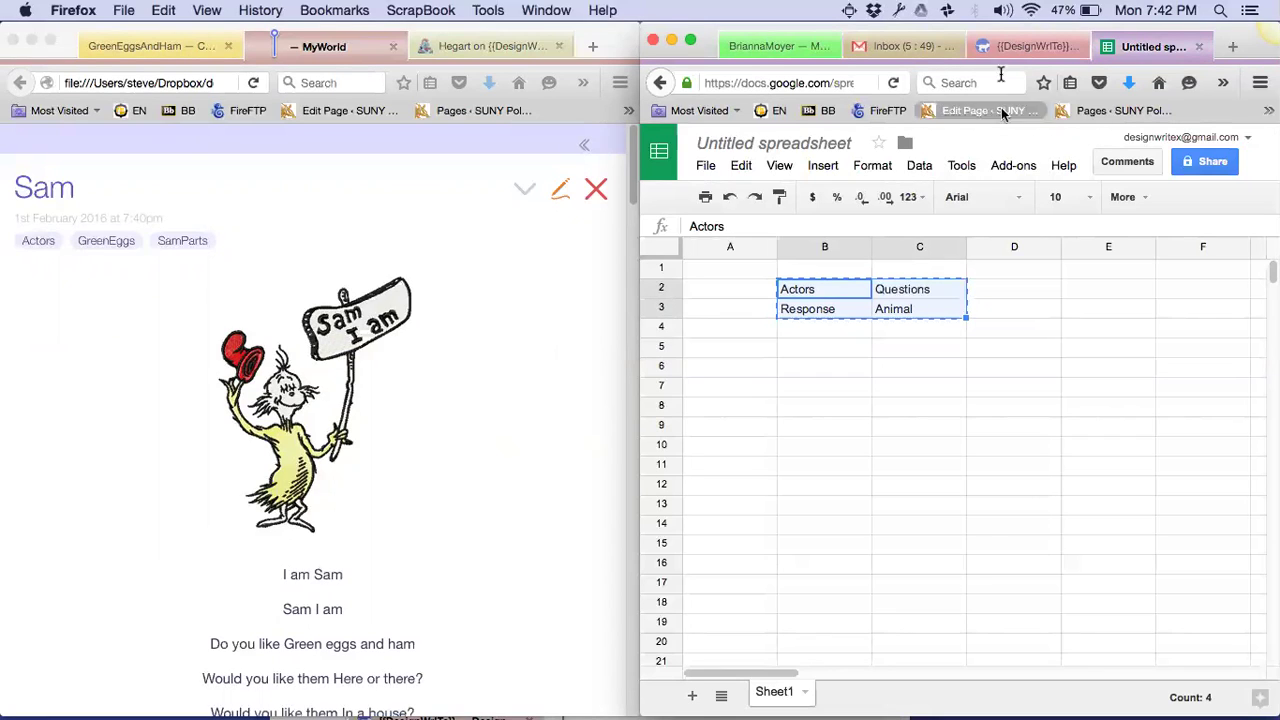
Paste the copied cells into the online DesignWriTe wiki's Convert Spreadsheet to TiddlyTable box
click(1012, 47)
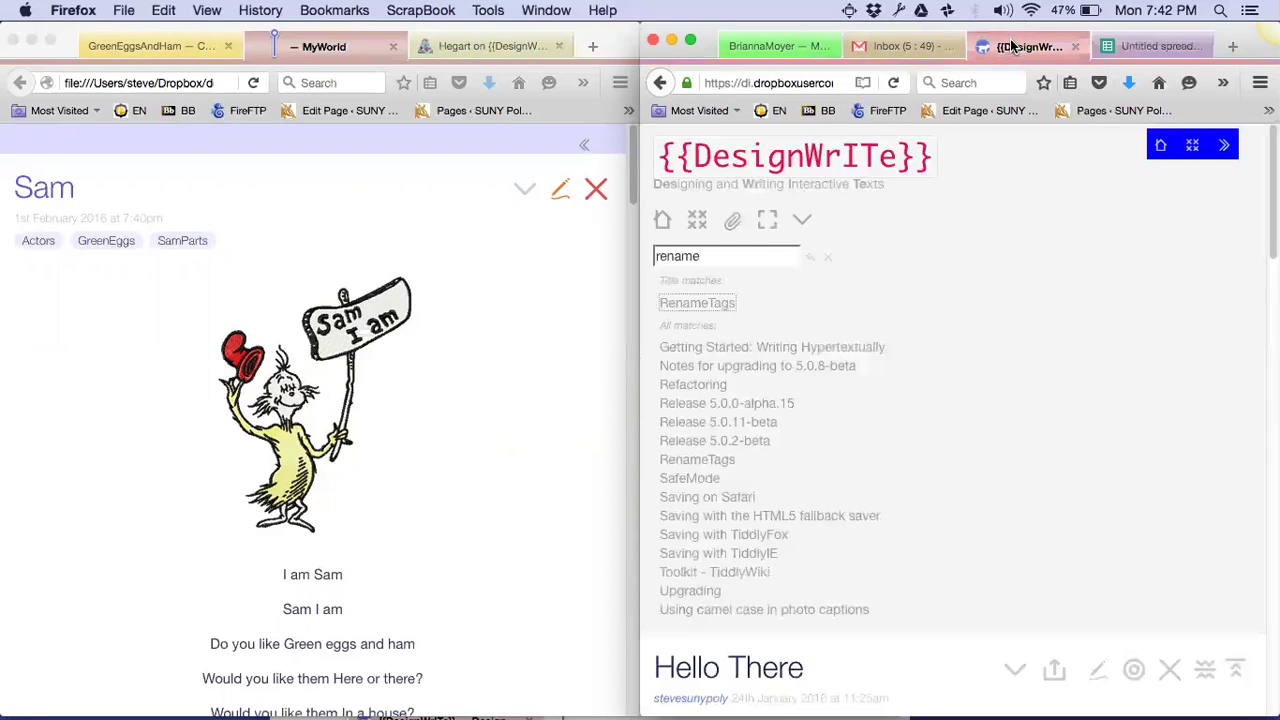
double_click(720, 257)
text(spreadsh)
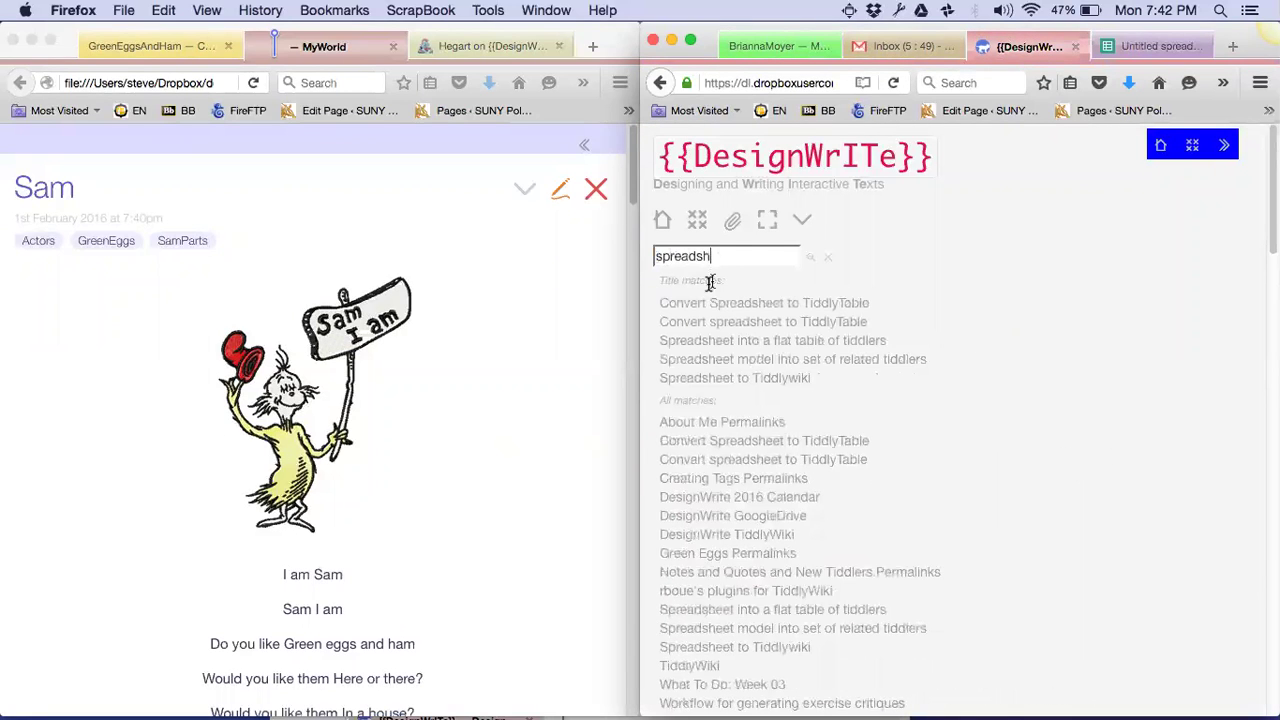
click(708, 303)
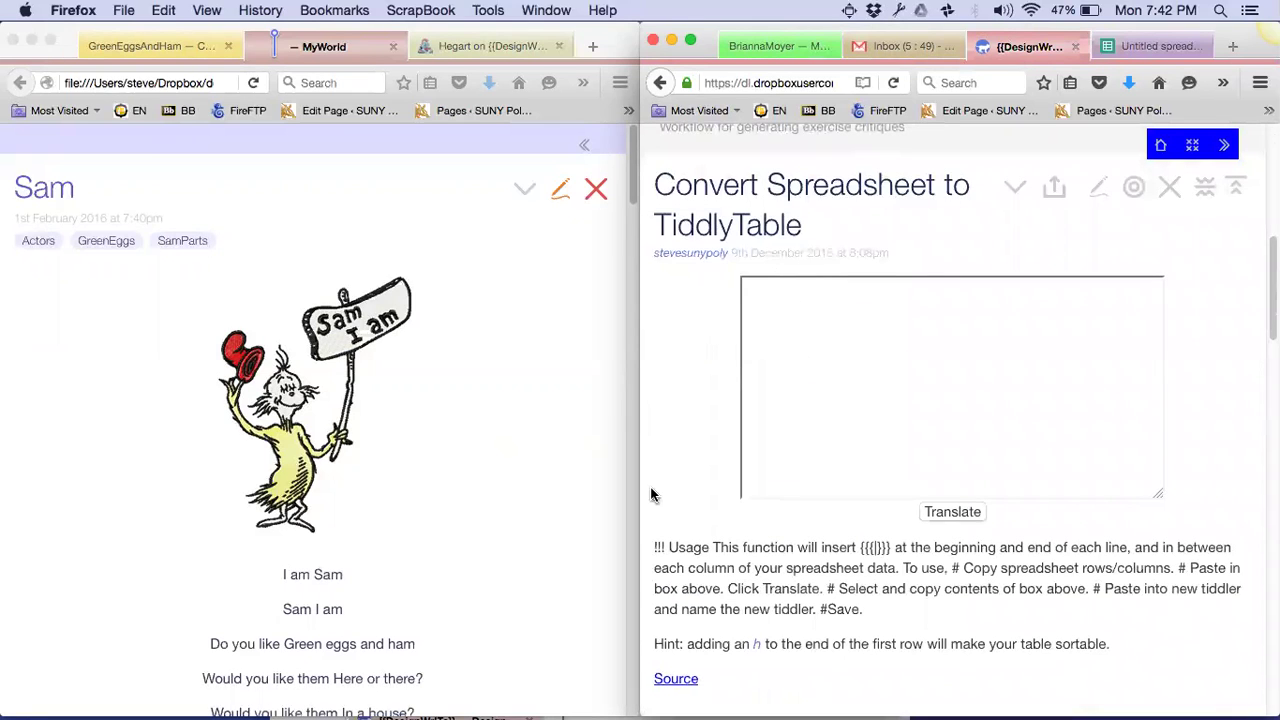
click(763, 297)
key(super+v)
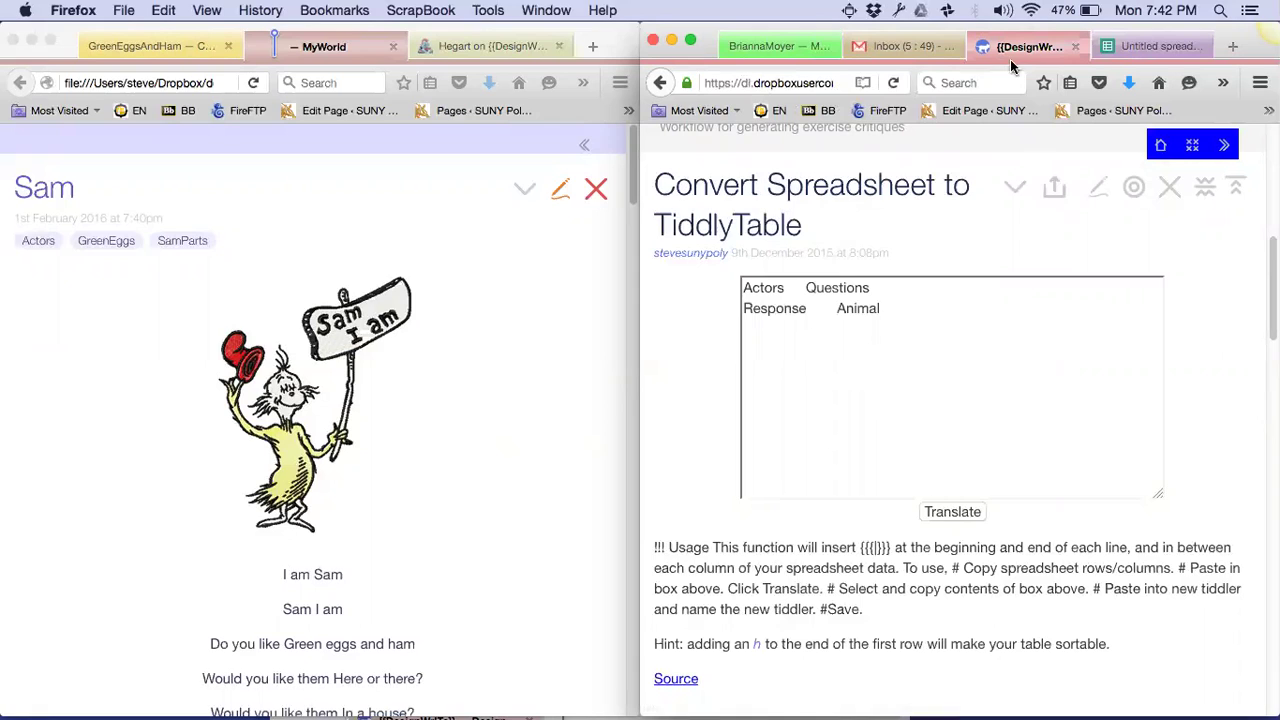
Open designwrite.html from Dropbox's designwrite2016 folder in a new Firefox tab
click(815, 83)
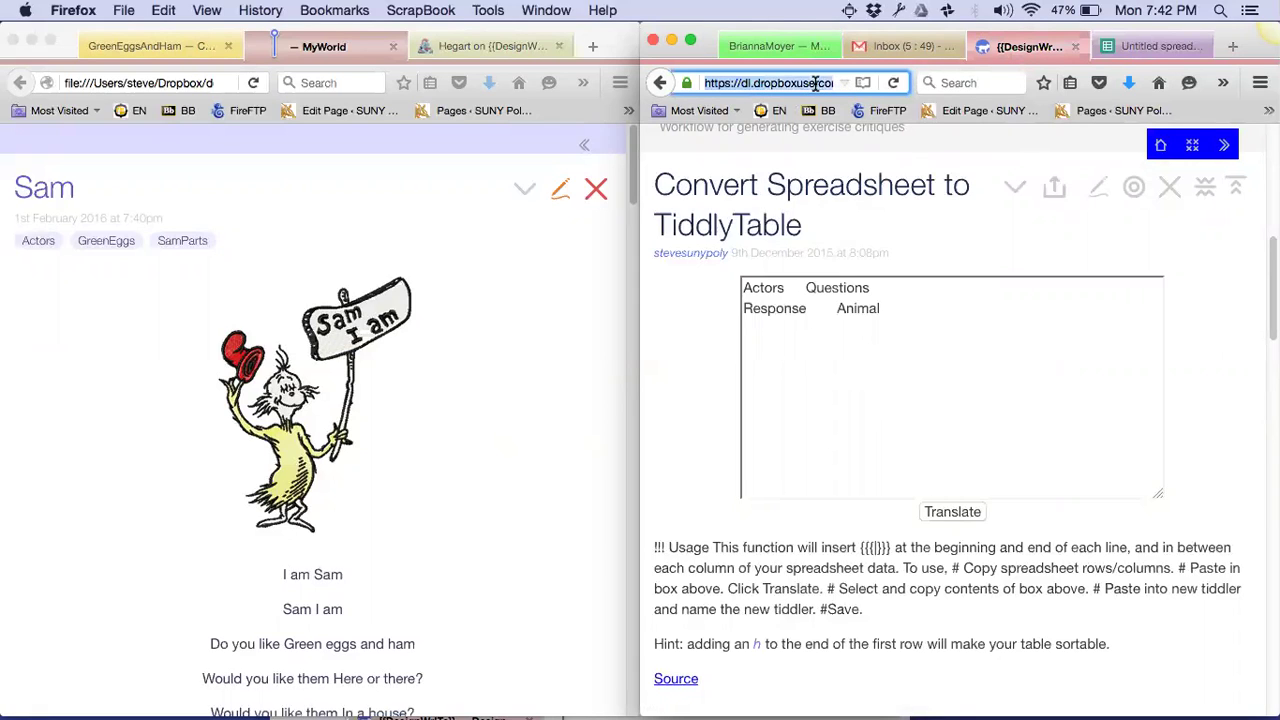
key(super+t)
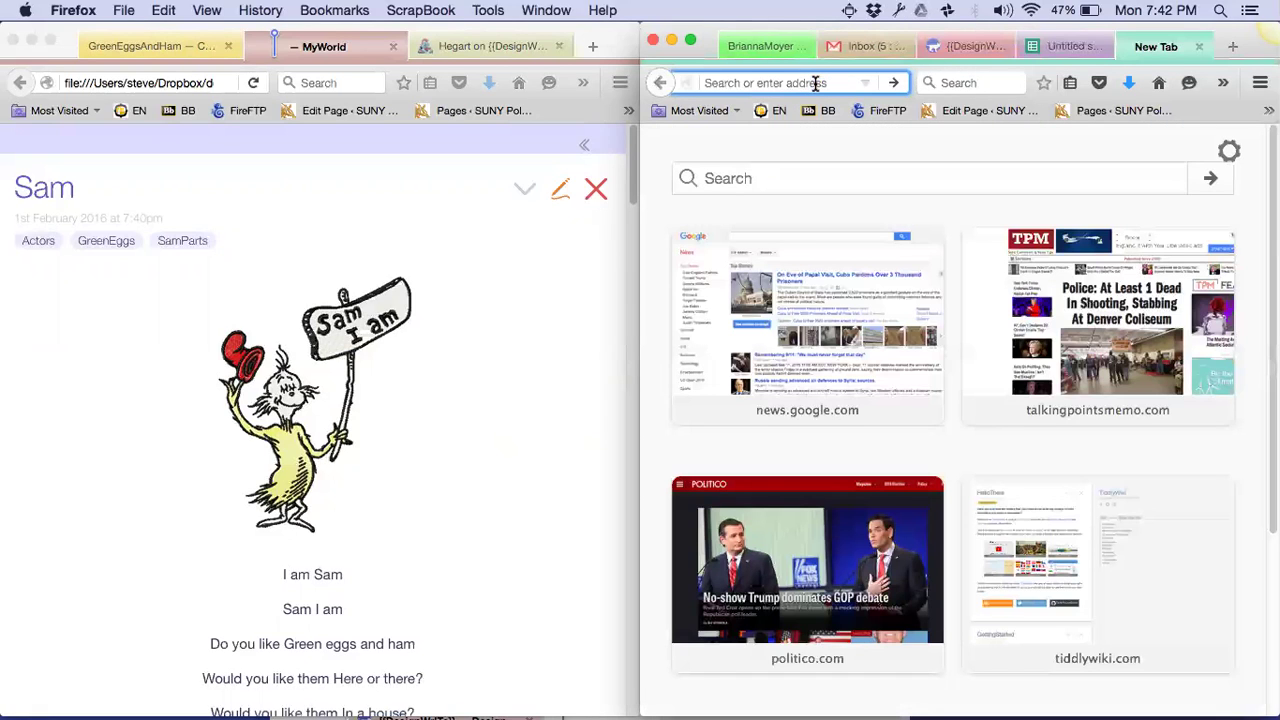
key(super+o)
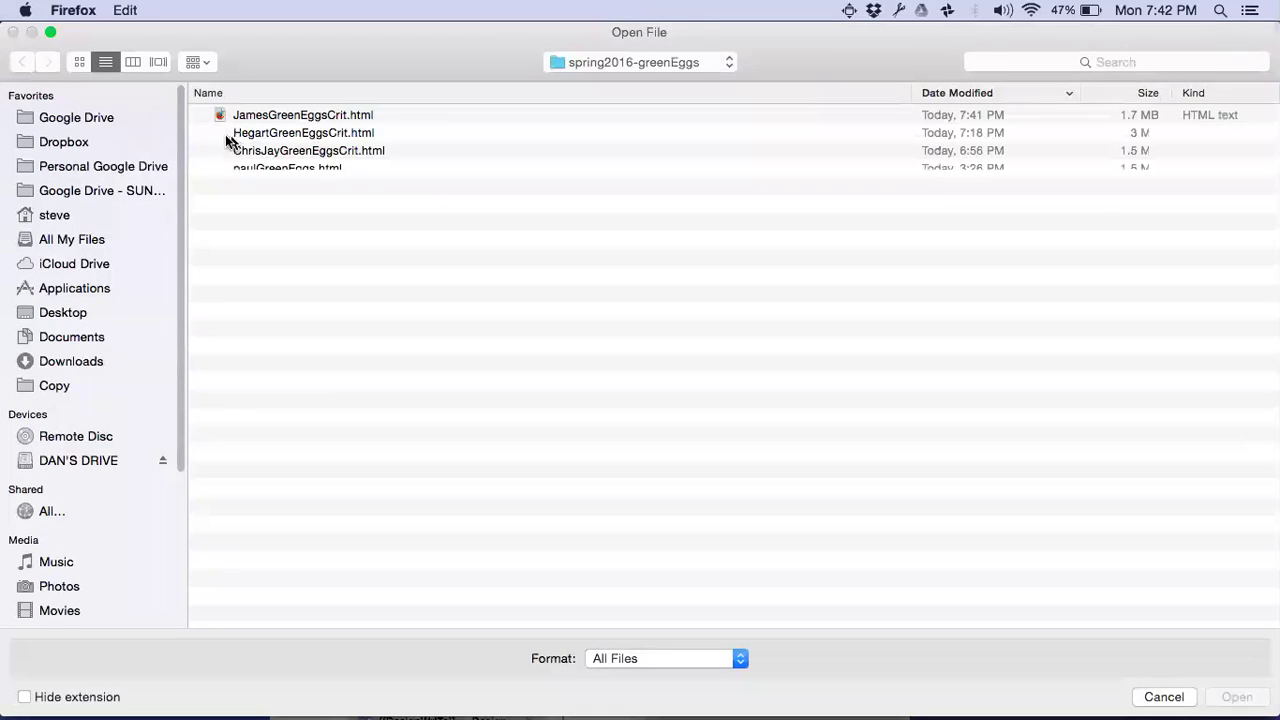
click(57, 147)
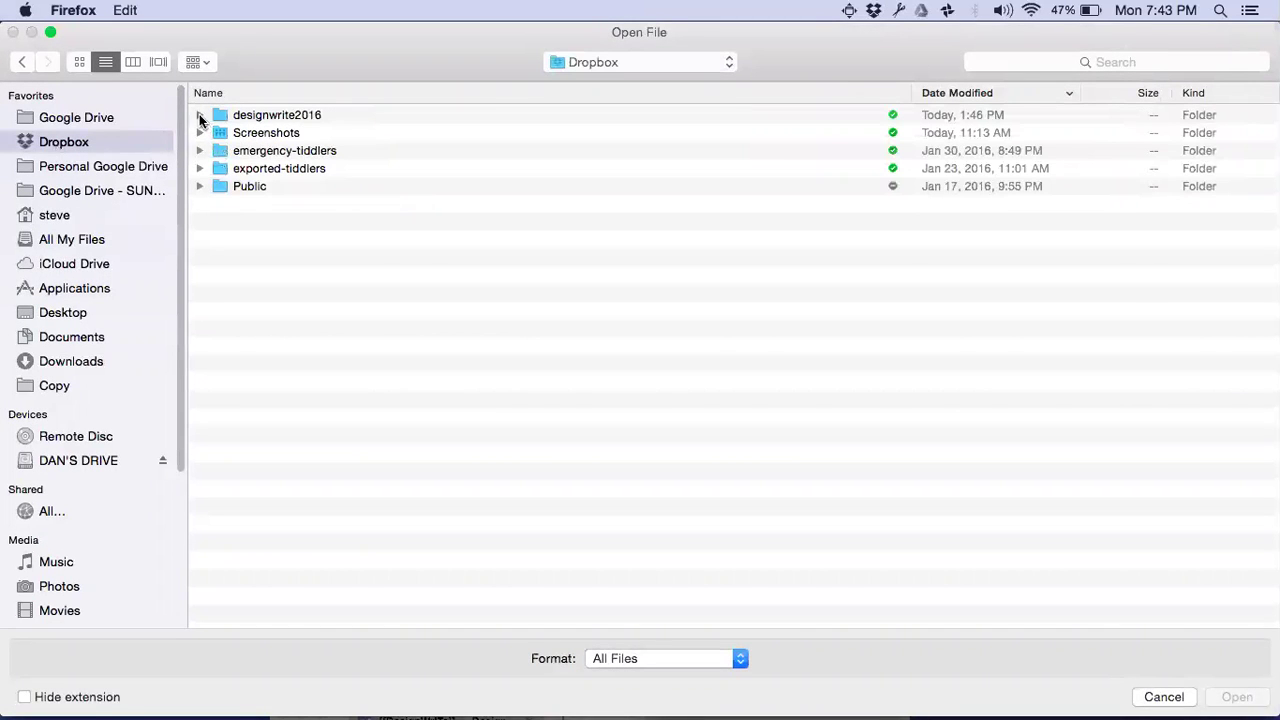
click(200, 117)
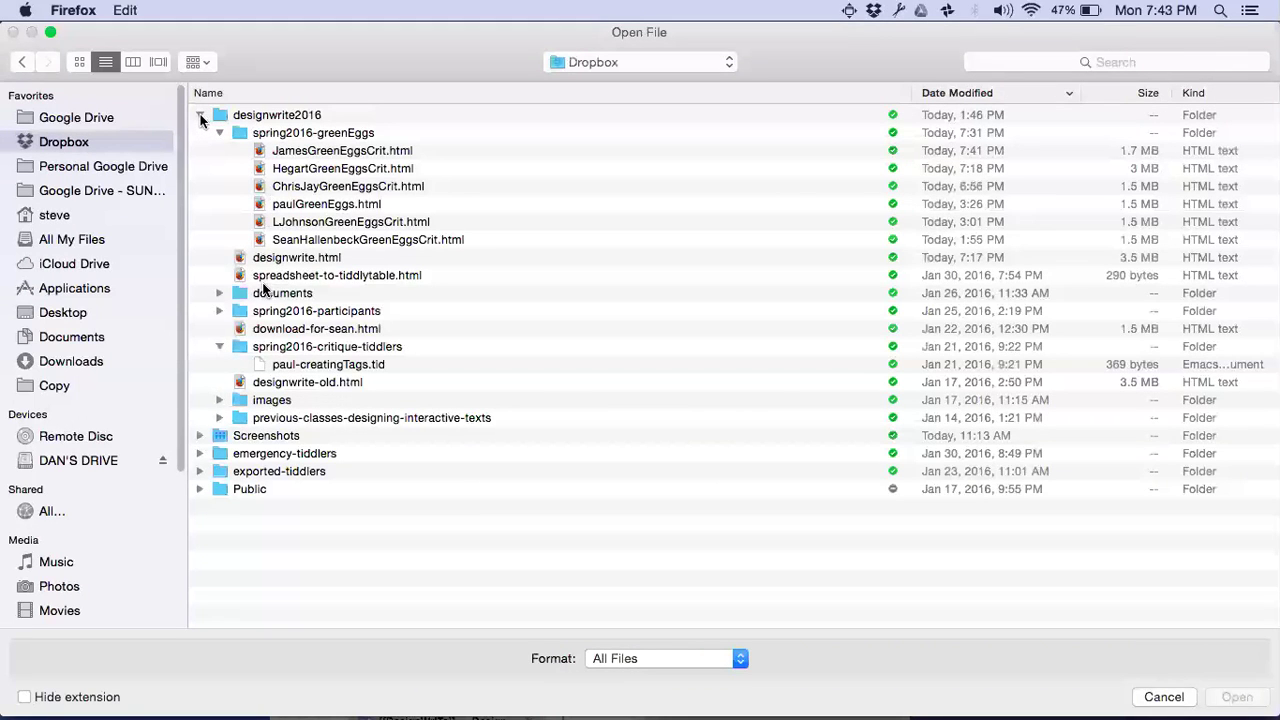
click(305, 262)
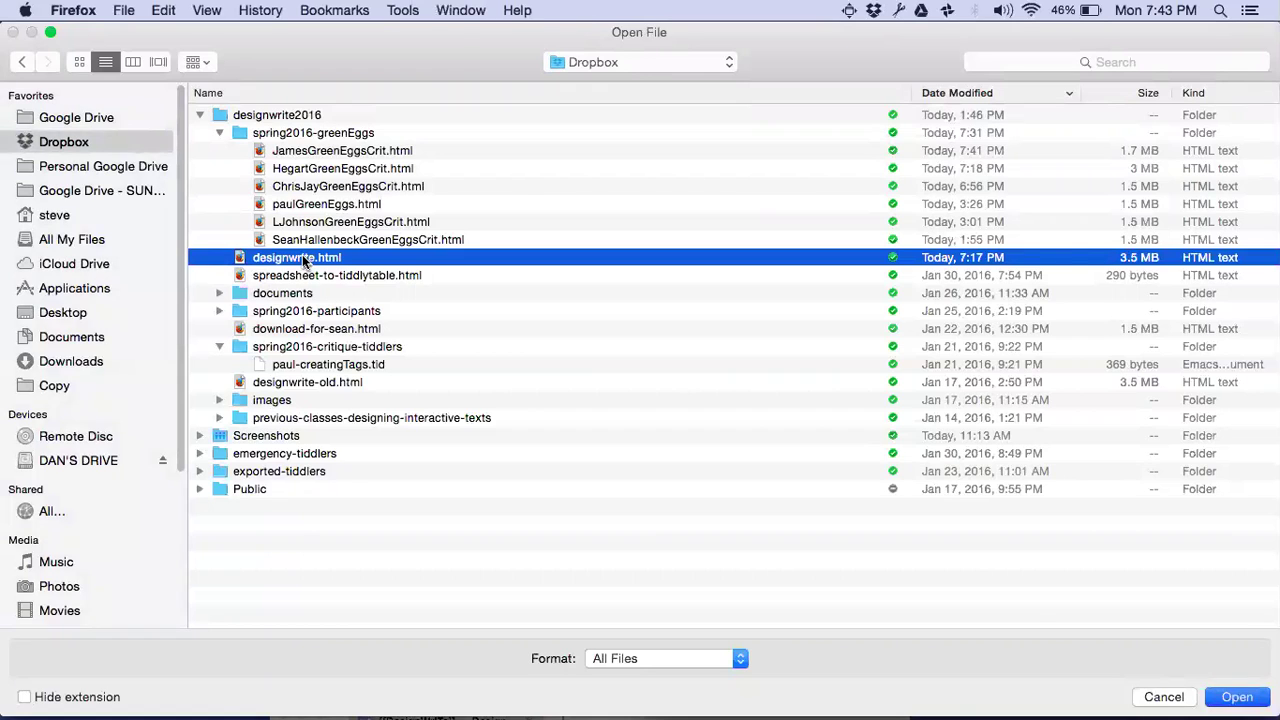
double_click(305, 262)
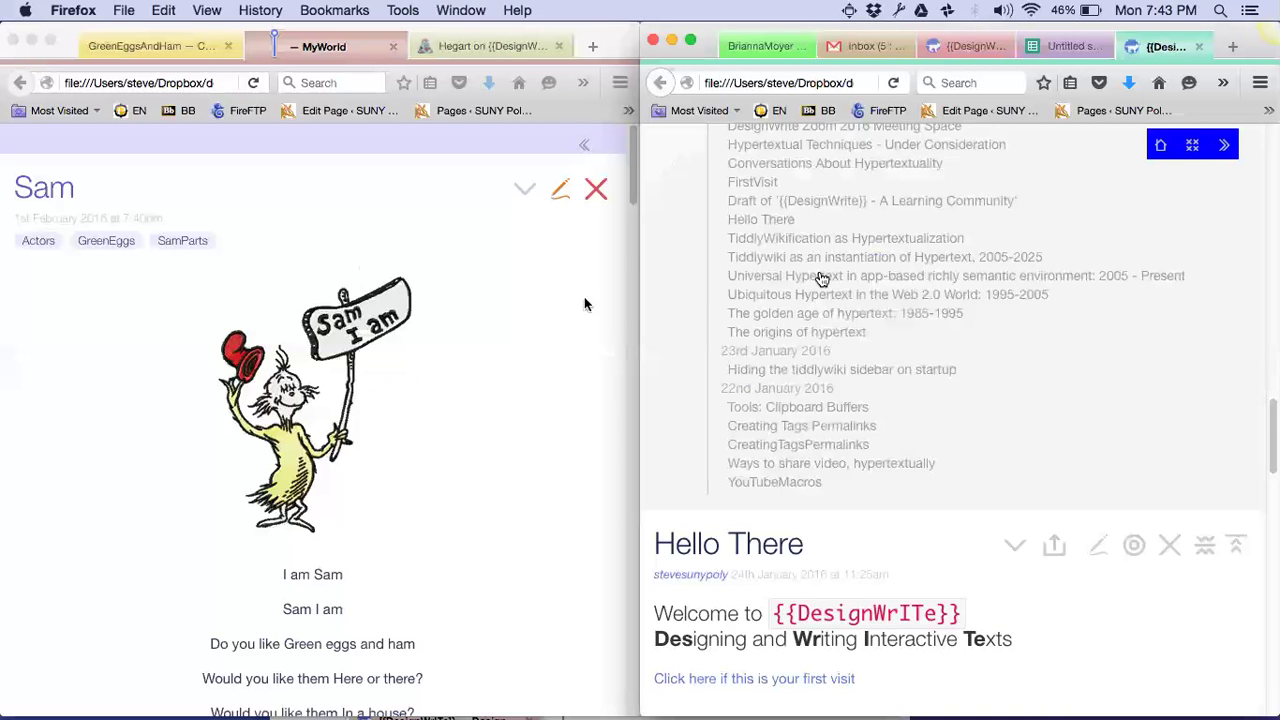
Search 'convert' in the local wiki and paste the cells into Convert Spreadsheet to TiddlyTable
scroll(820, 279, up, 15)
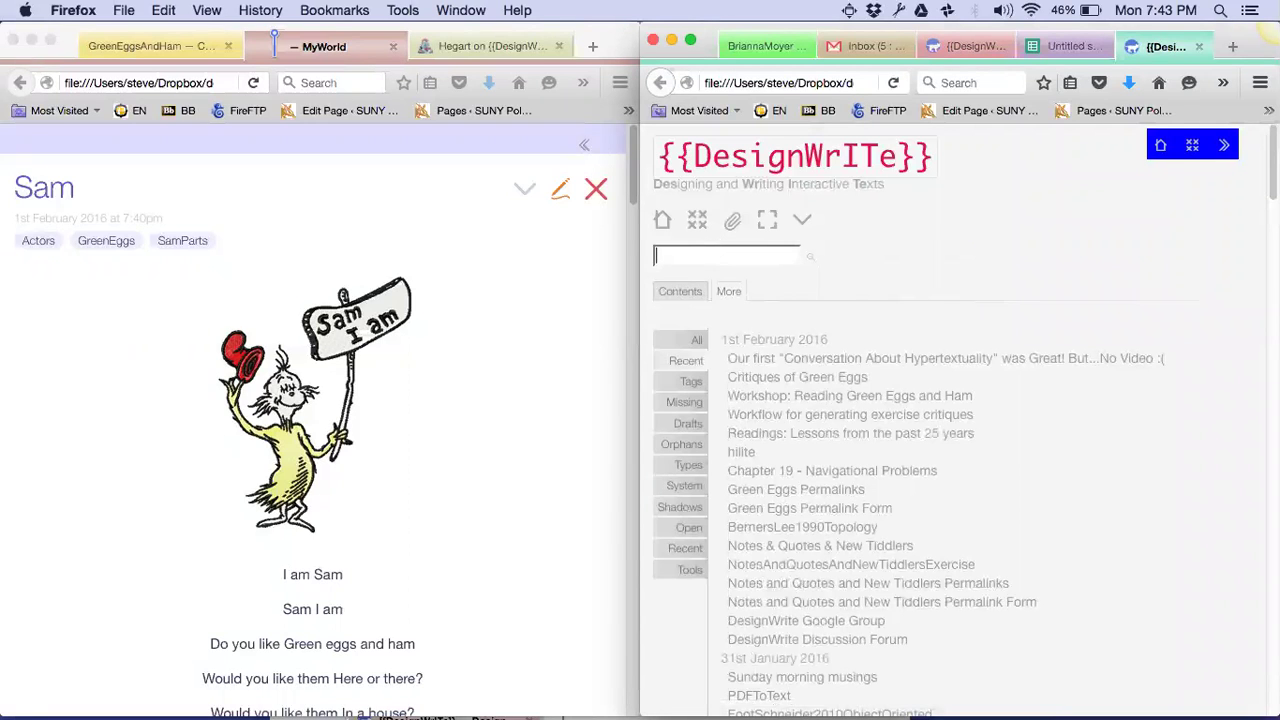
text(convert)
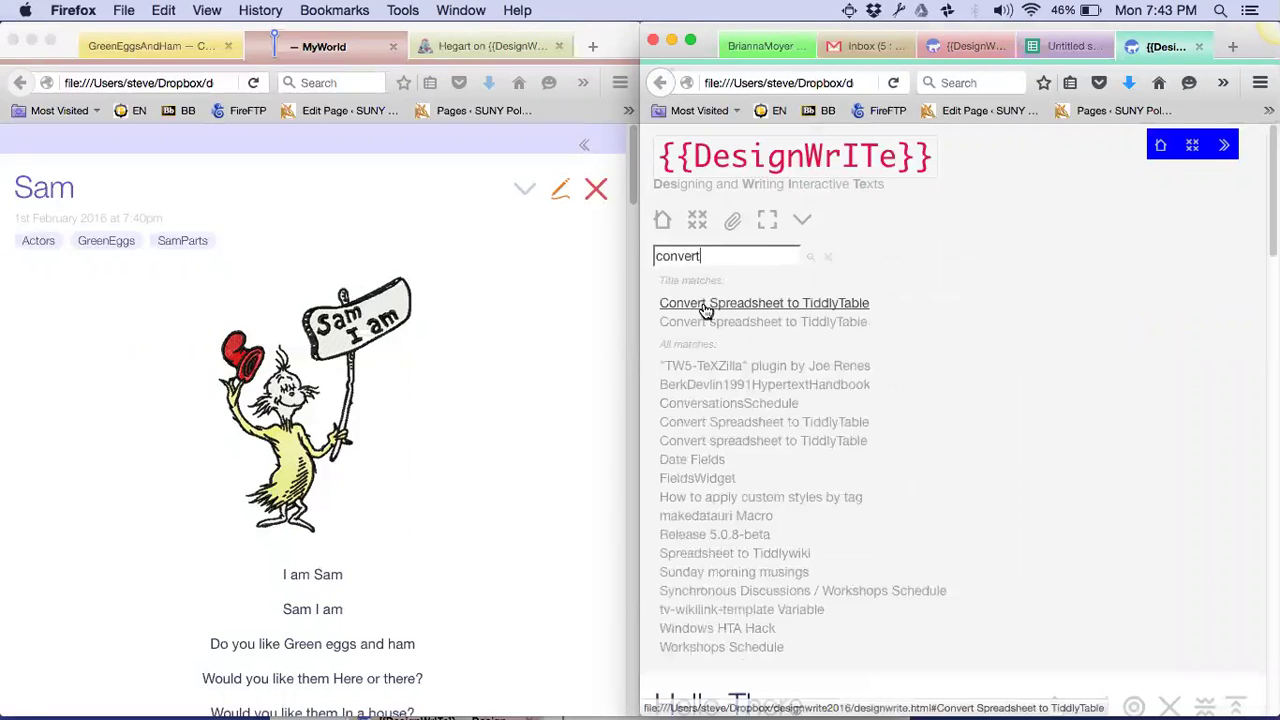
click(706, 304)
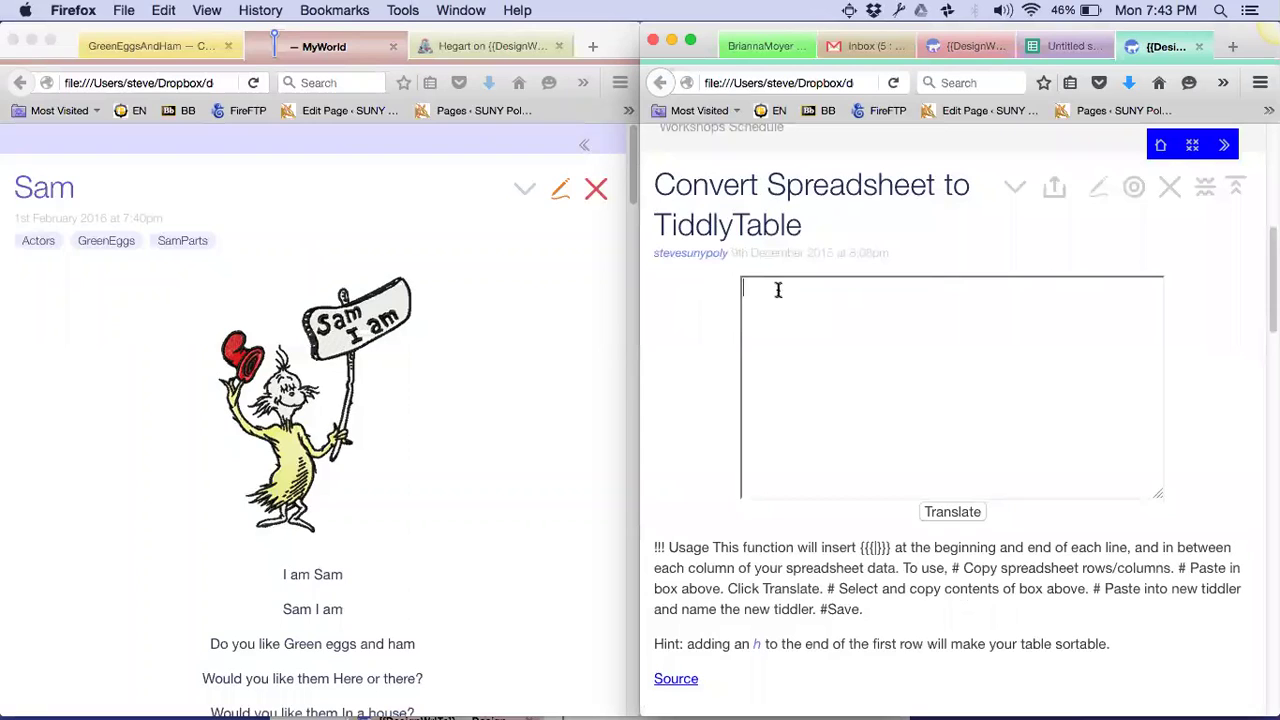
text(Actors	Questions Response	Animal)
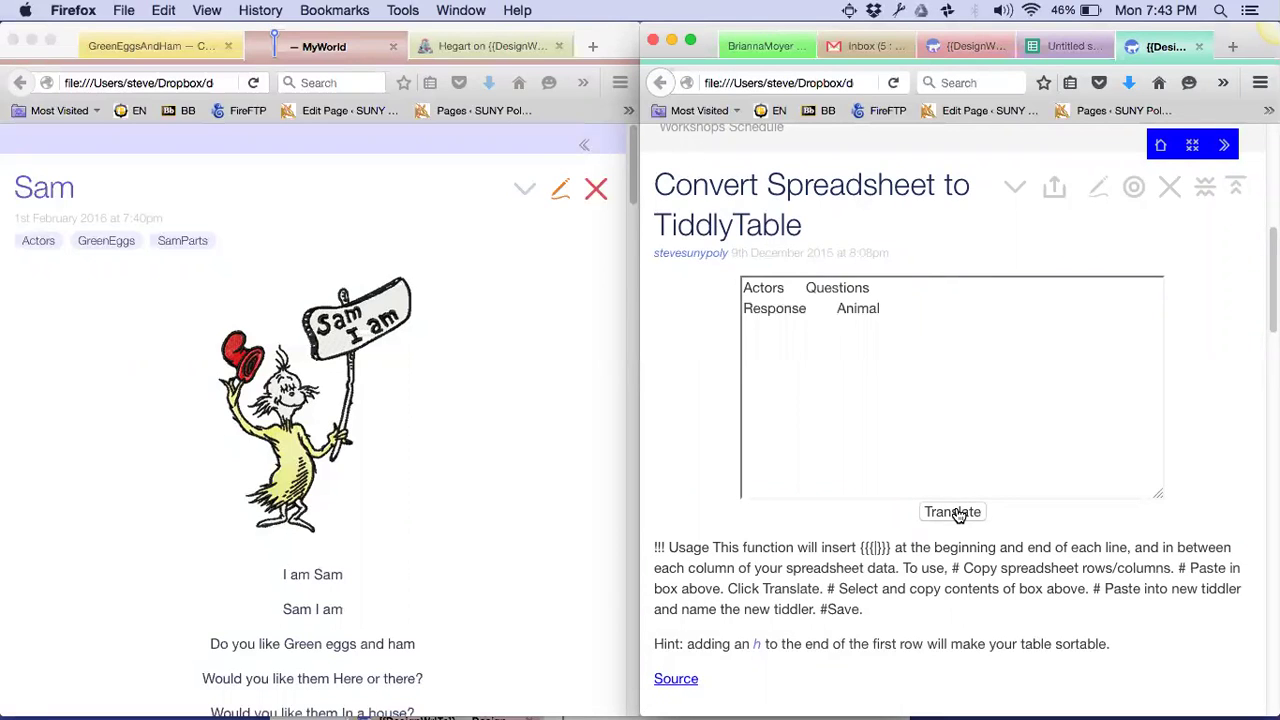
scroll(957, 505, up, 5)
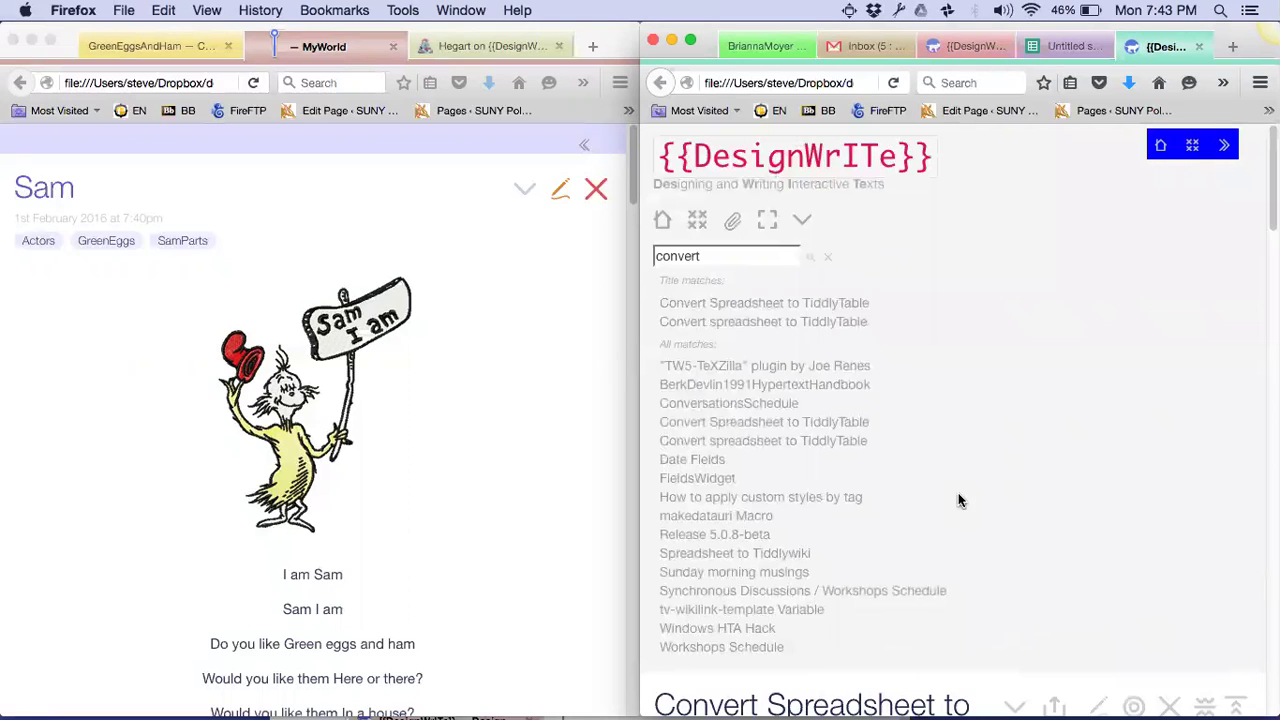
Open the lowercase Convert spreadsheet to TiddlyTable tiddler in the local wiki
click(748, 322)
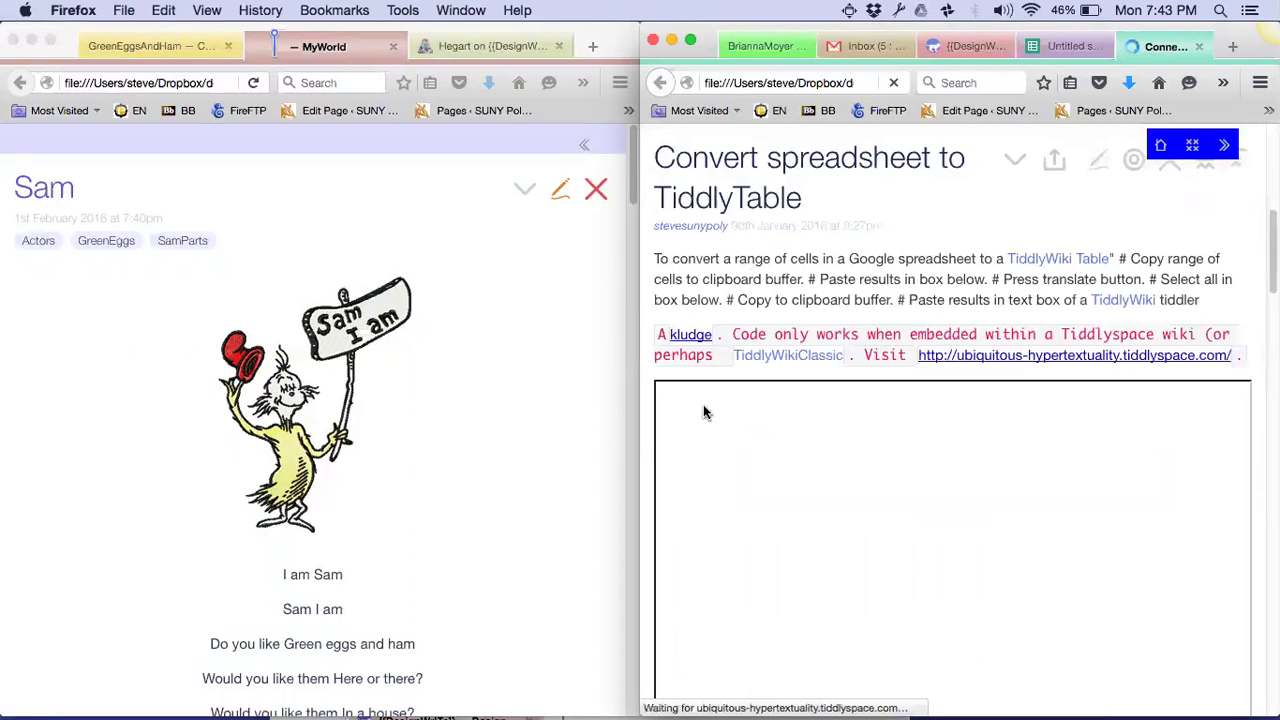
scroll(703, 404, up, 4)
scroll(705, 412, up, 2)
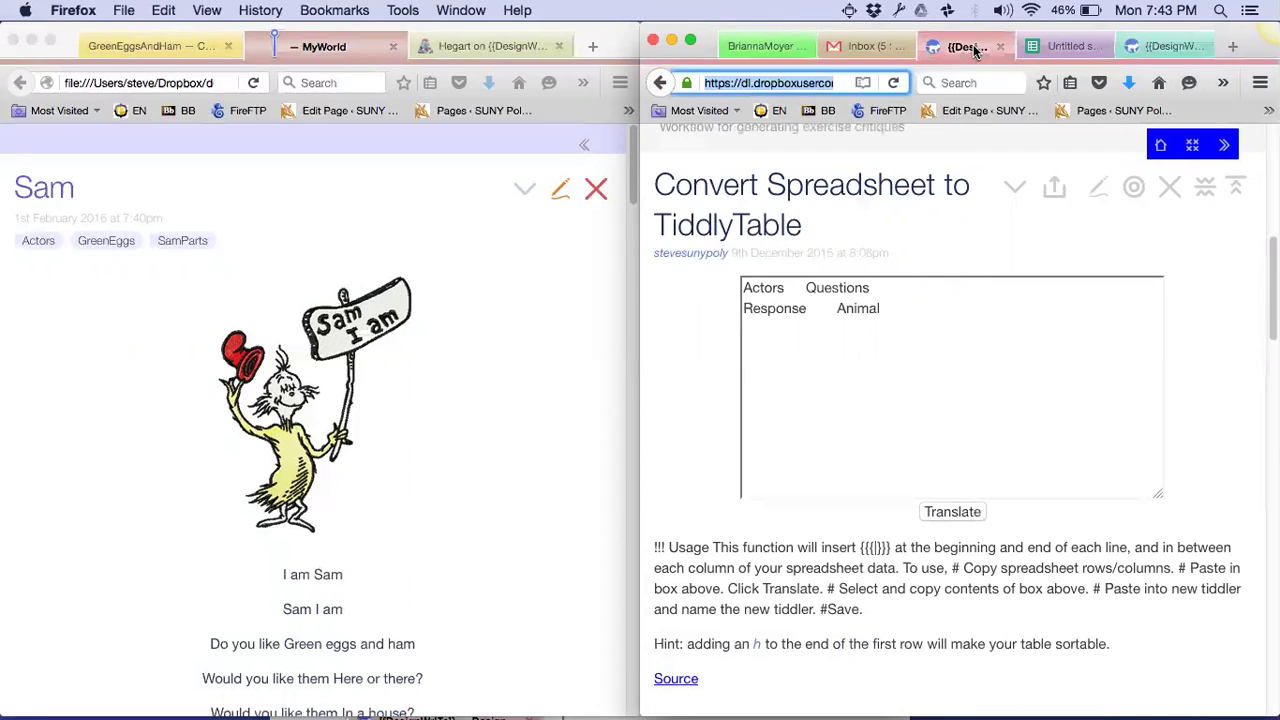
In the online wiki, close Convert Spreadsheet to TiddlyTable and review its lowercase variant
click(962, 46)
click(1168, 187)
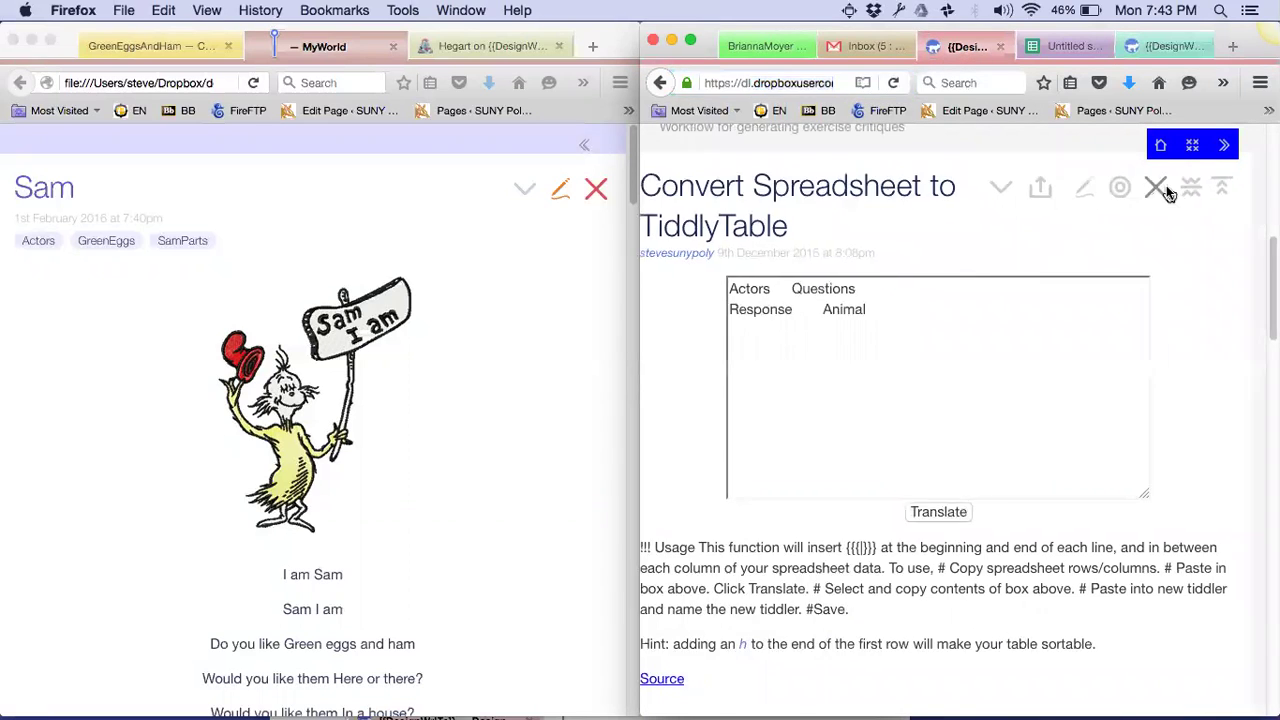
scroll(1169, 194, up, 8)
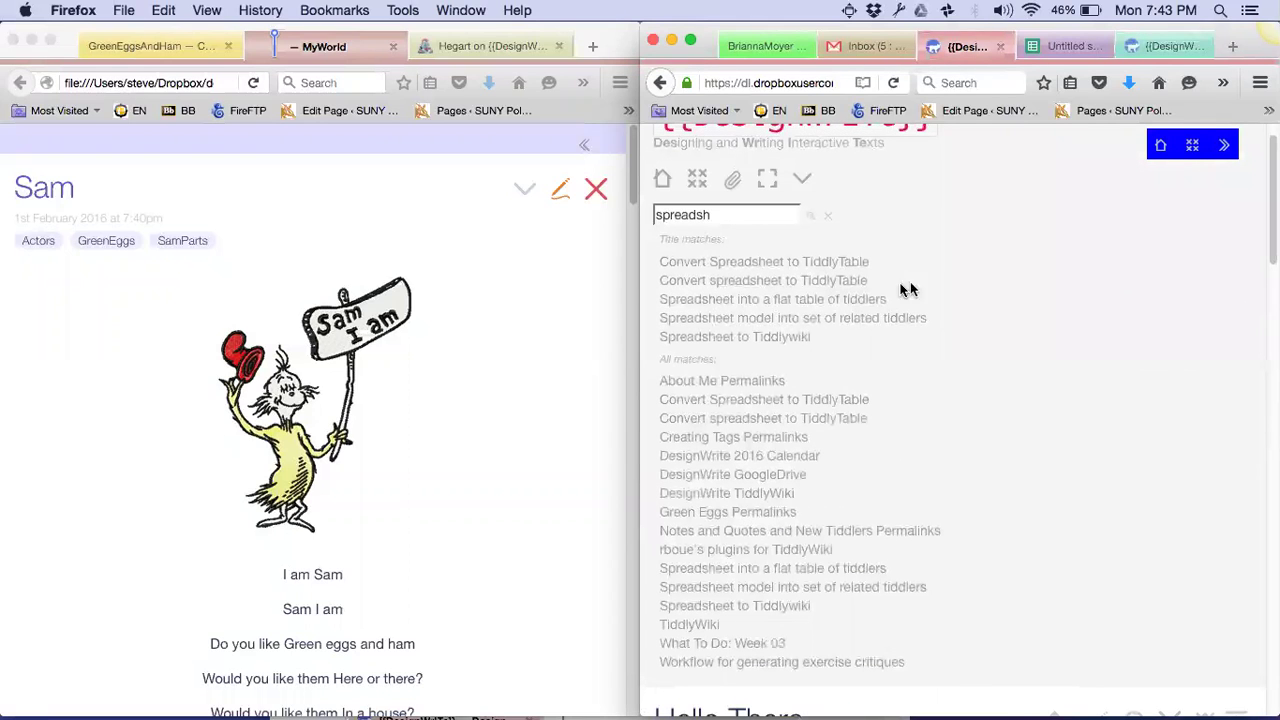
click(837, 281)
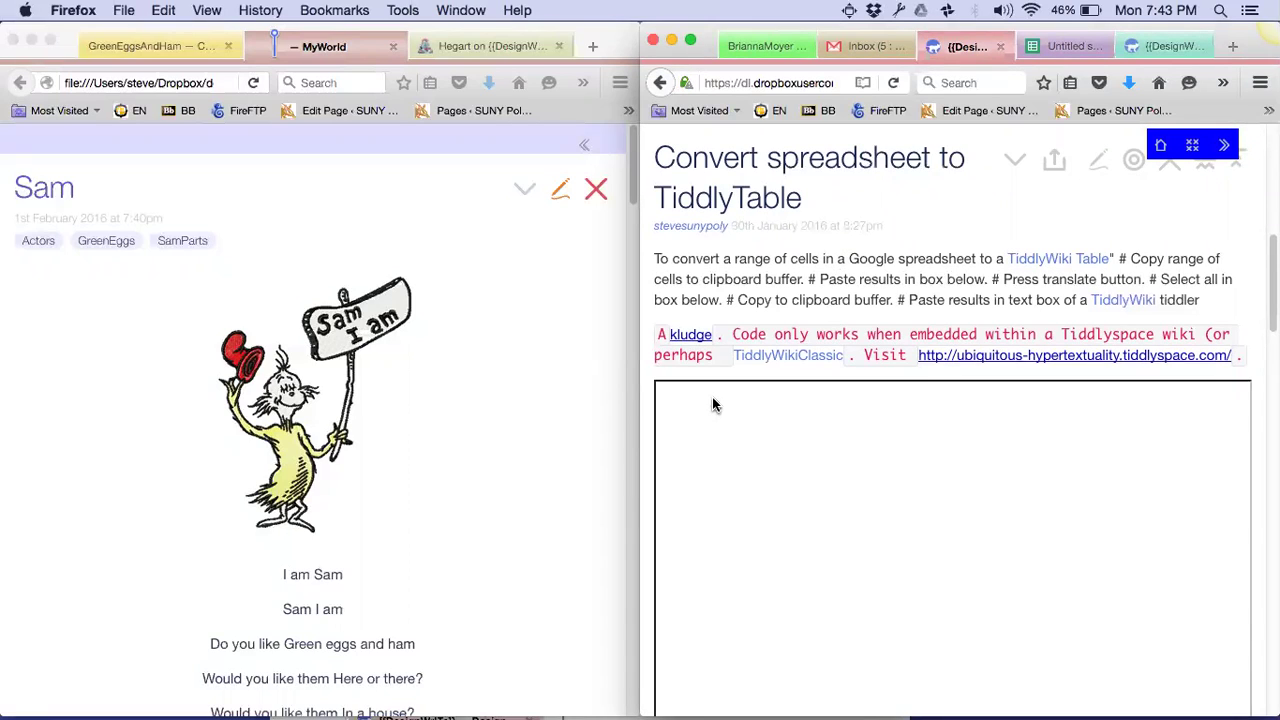
scroll(712, 404, down, 4)
scroll(712, 404, up, 2)
scroll(712, 404, down, 4)
scroll(713, 400, up, 3)
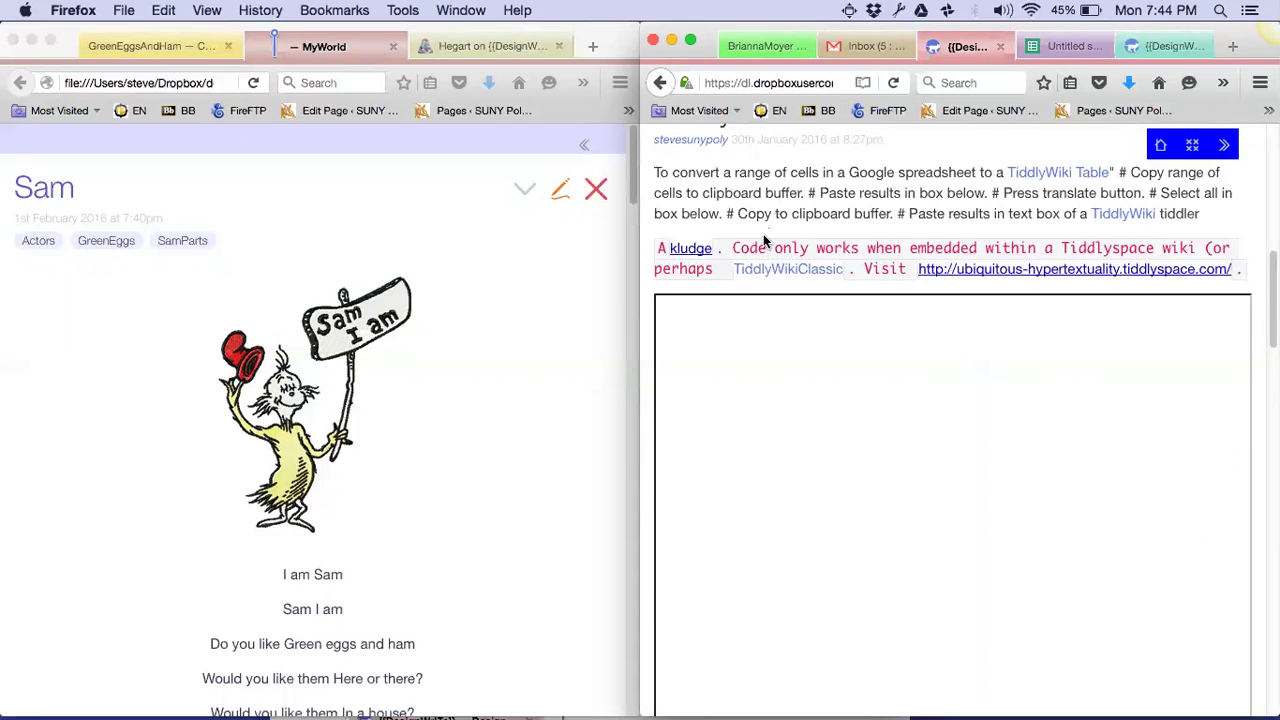
scroll(695, 334, down, 4)
scroll(695, 334, up, 5)
click(756, 83)
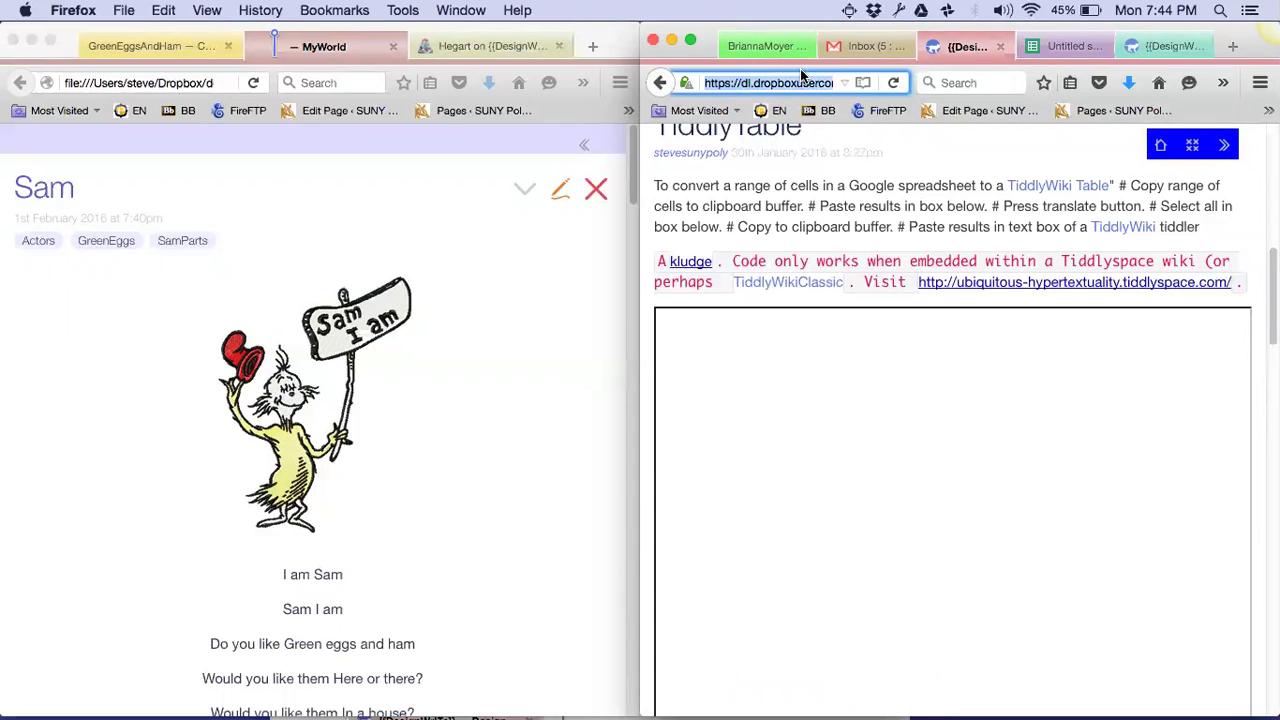
click(1150, 50)
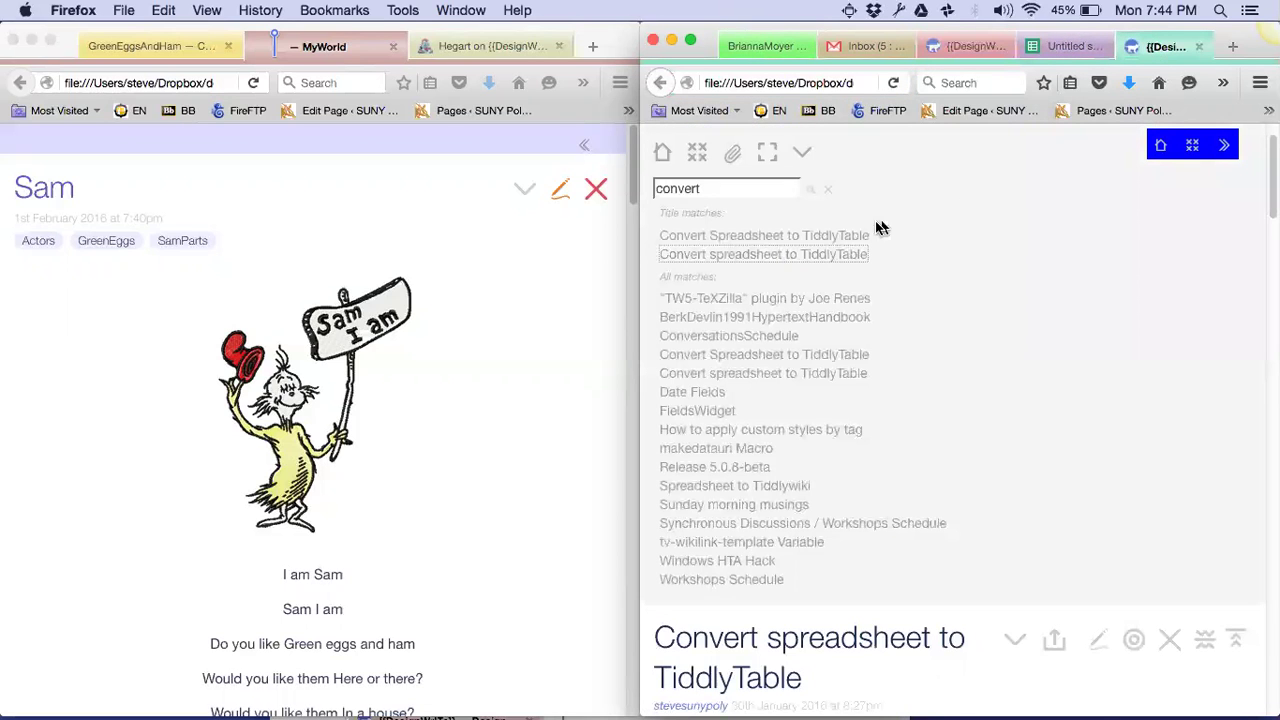
Convert the pasted cells into |Actors|Questions| and |Response|Animal| table rows and copy them
click(829, 256)
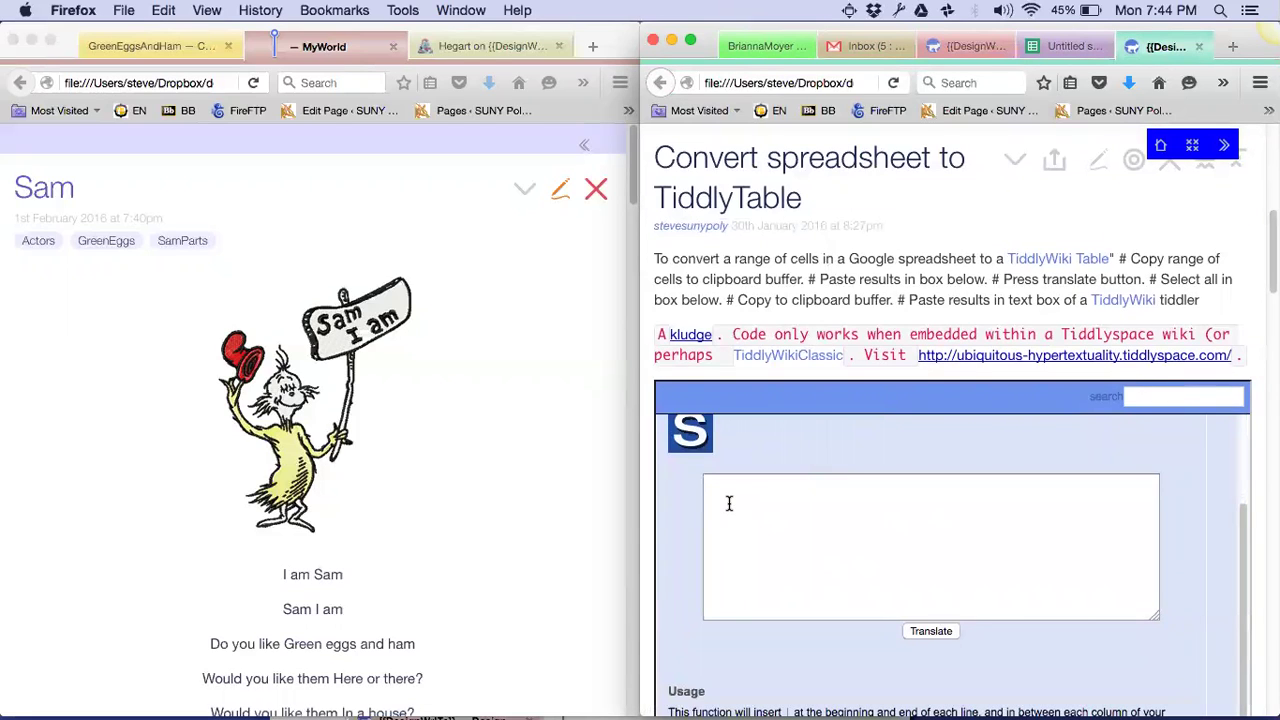
click(729, 503)
text(Actors	Questions Response	Animal)
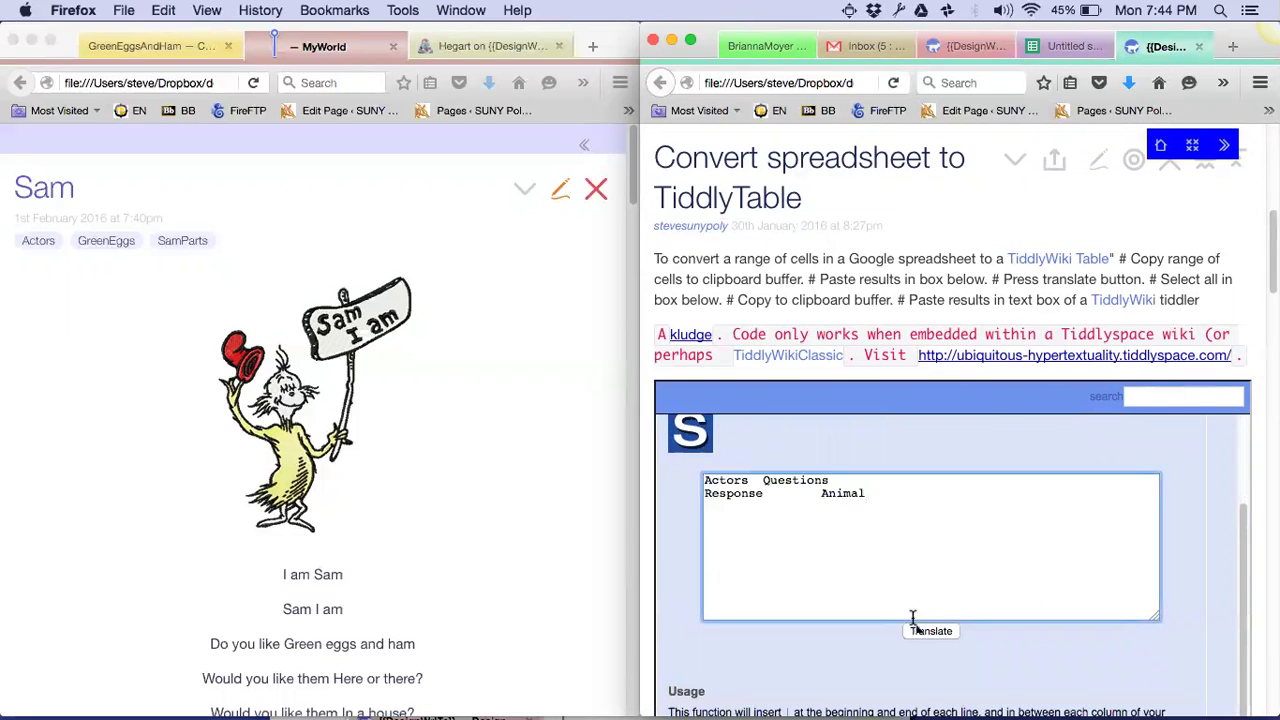
click(922, 631)
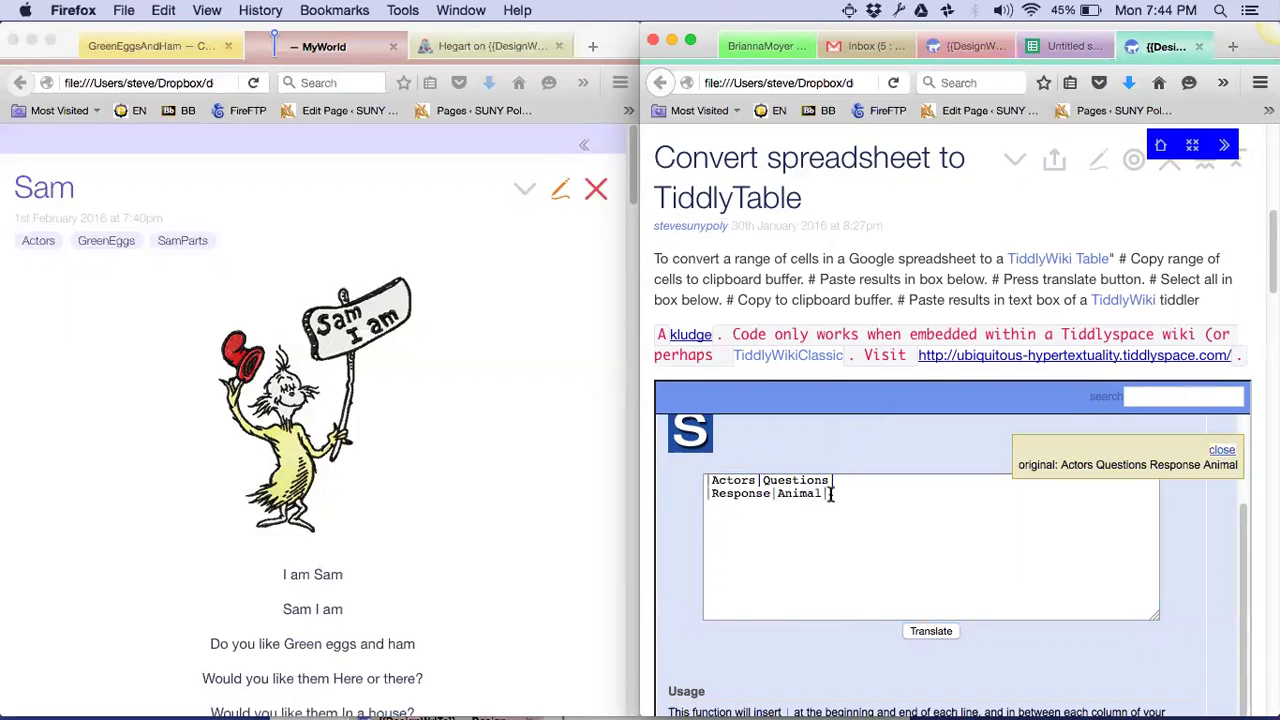
drag(829, 493, 699, 472)
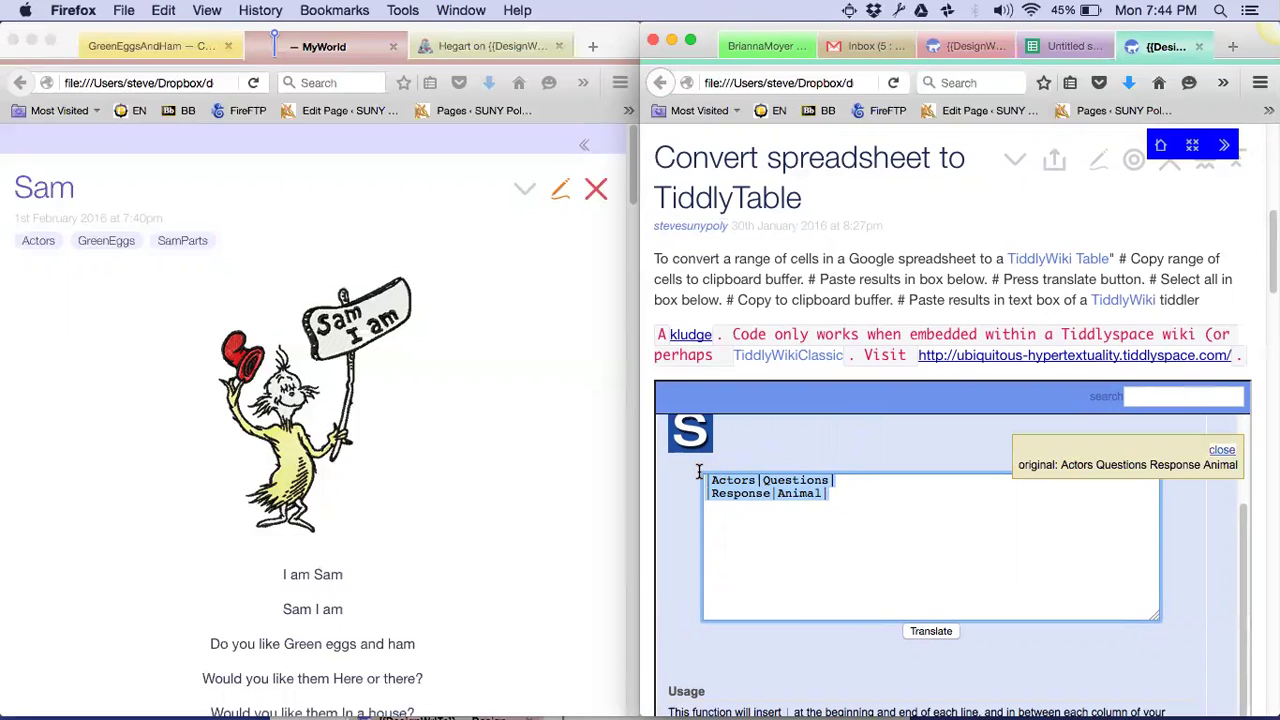
key(super+c)
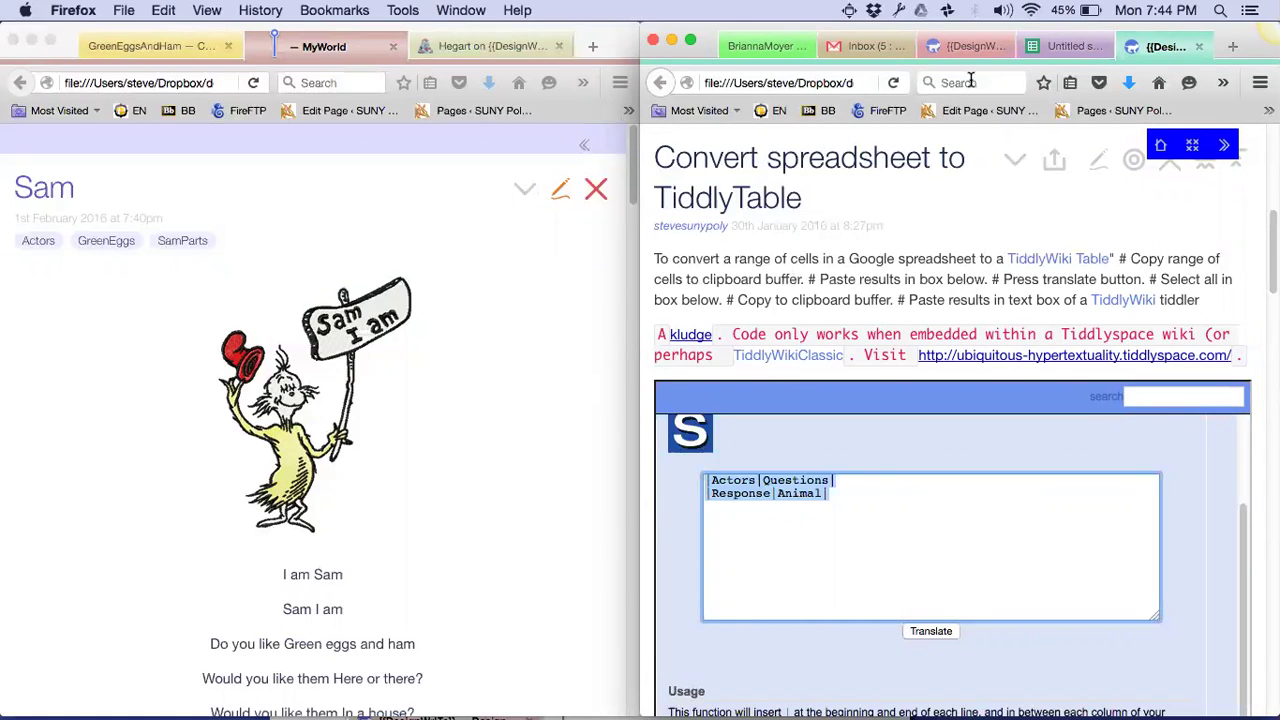
Enter the formula ="[["&B2&"]]" in cell B5 of the Untitled spreadsheet
click(1059, 47)
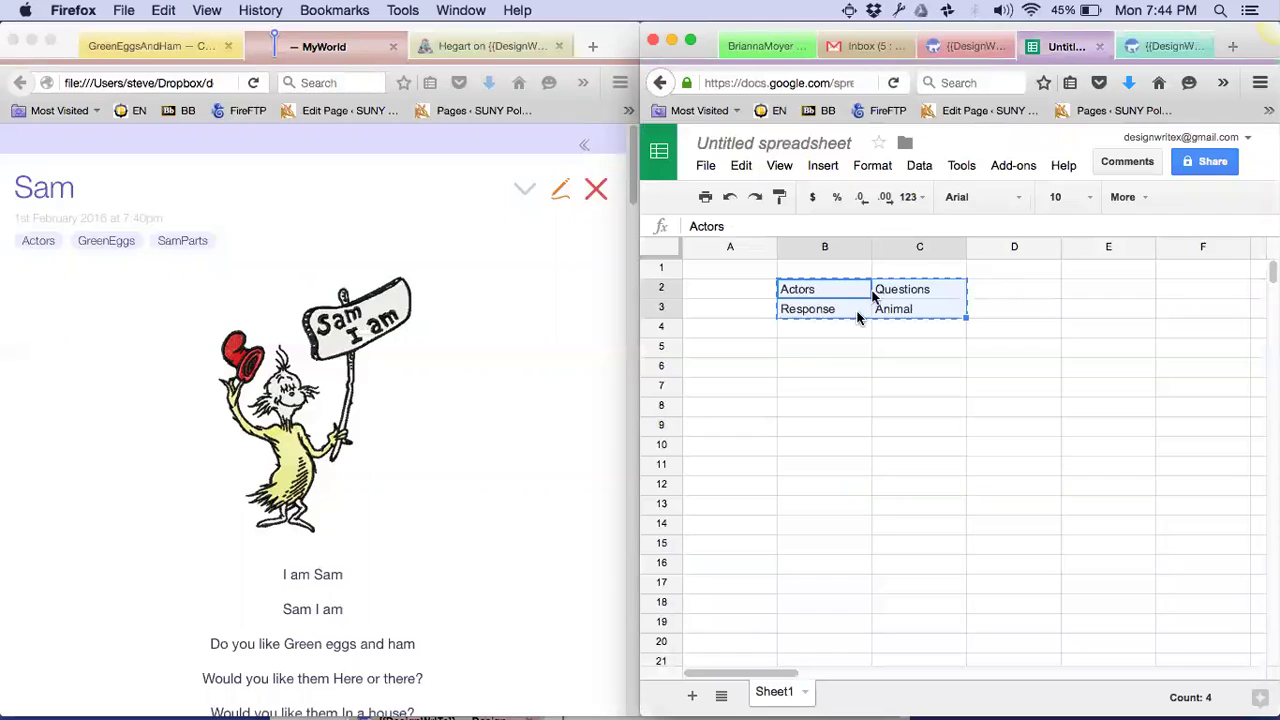
click(831, 314)
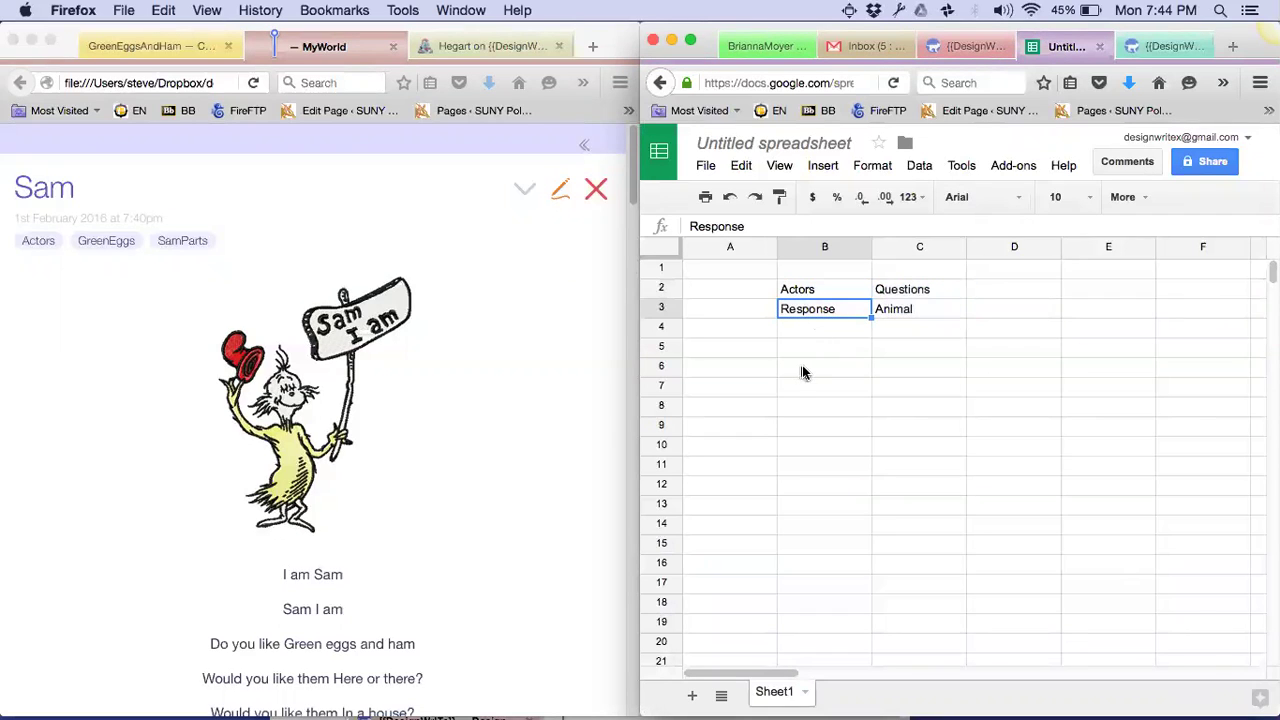
click(808, 350)
text(=)
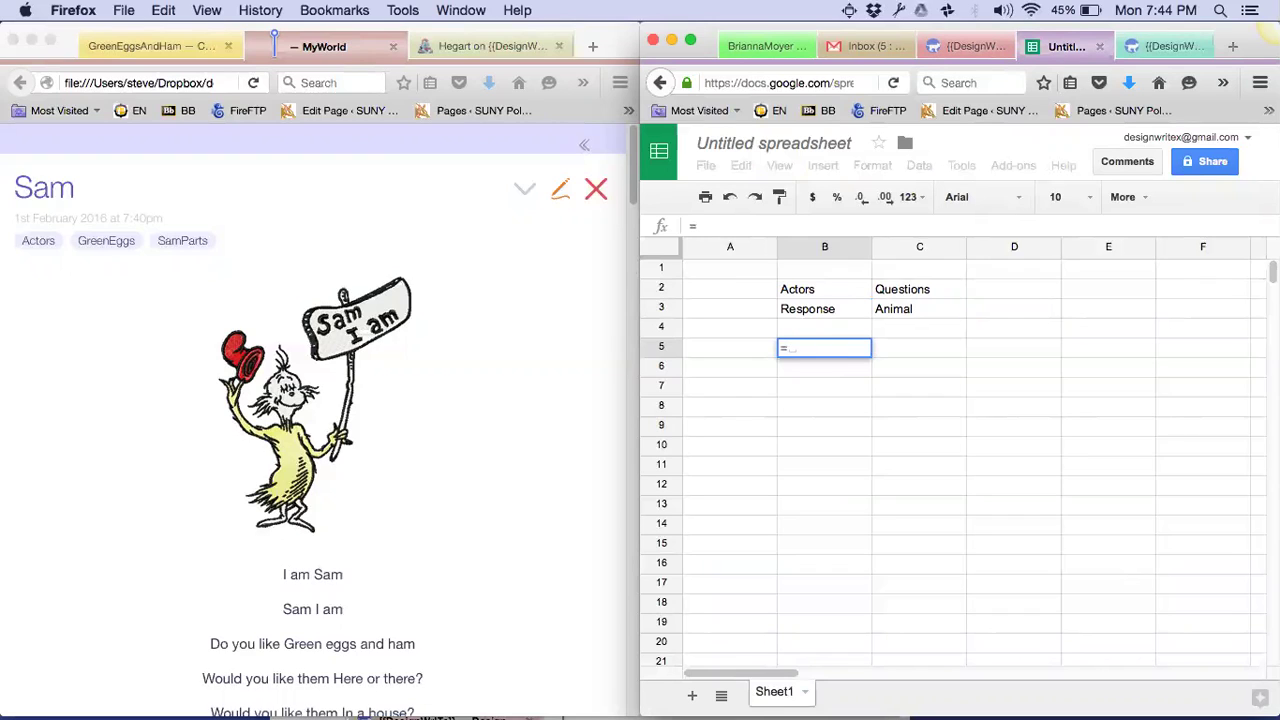
text("[[)
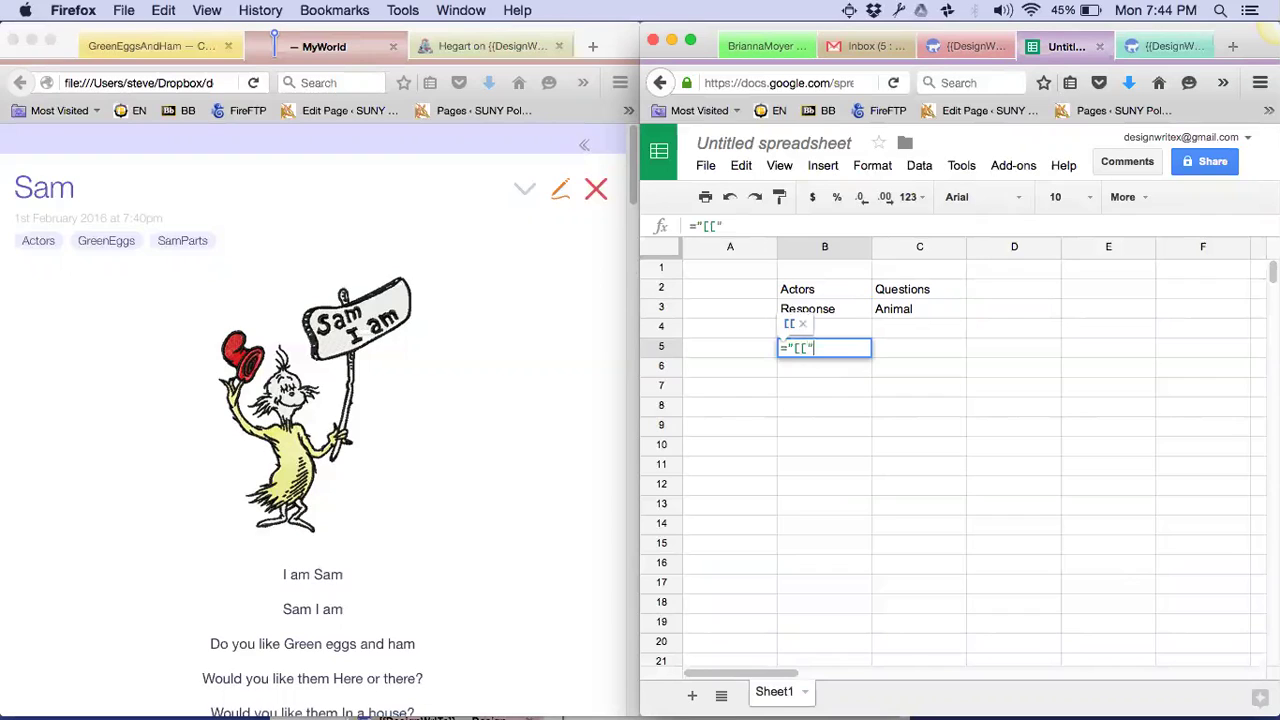
text("&)
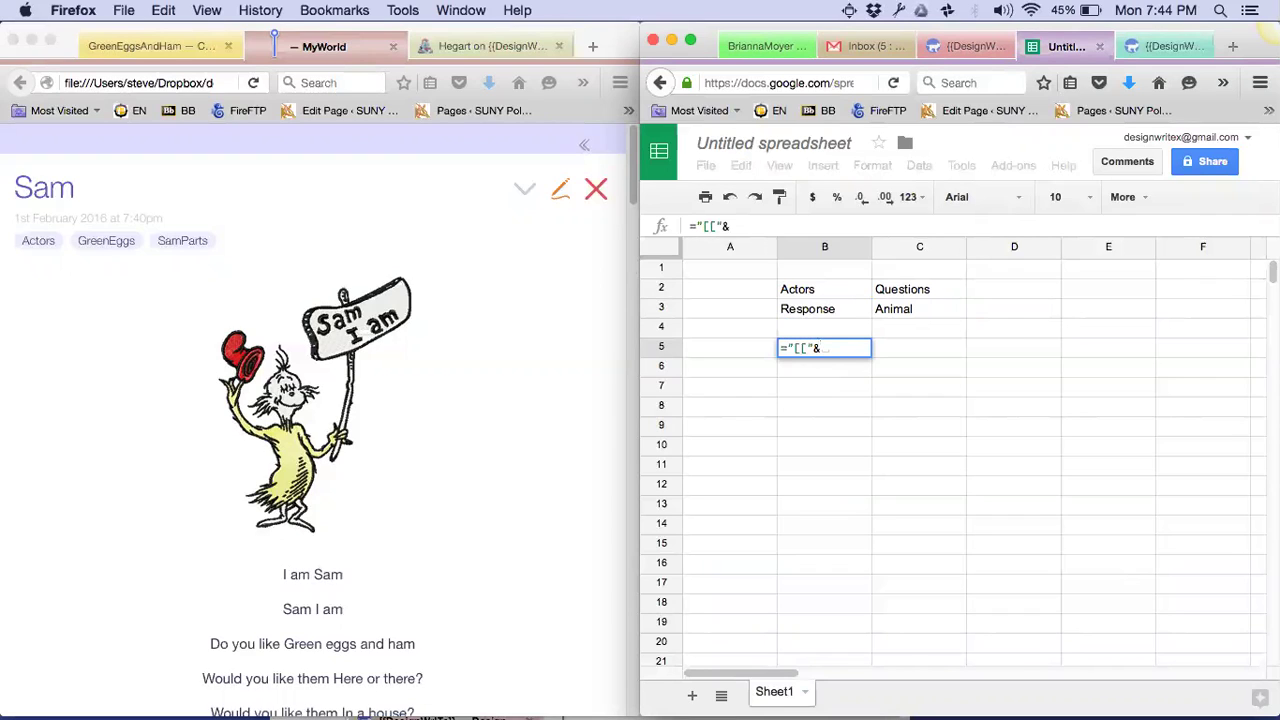
text(B3)
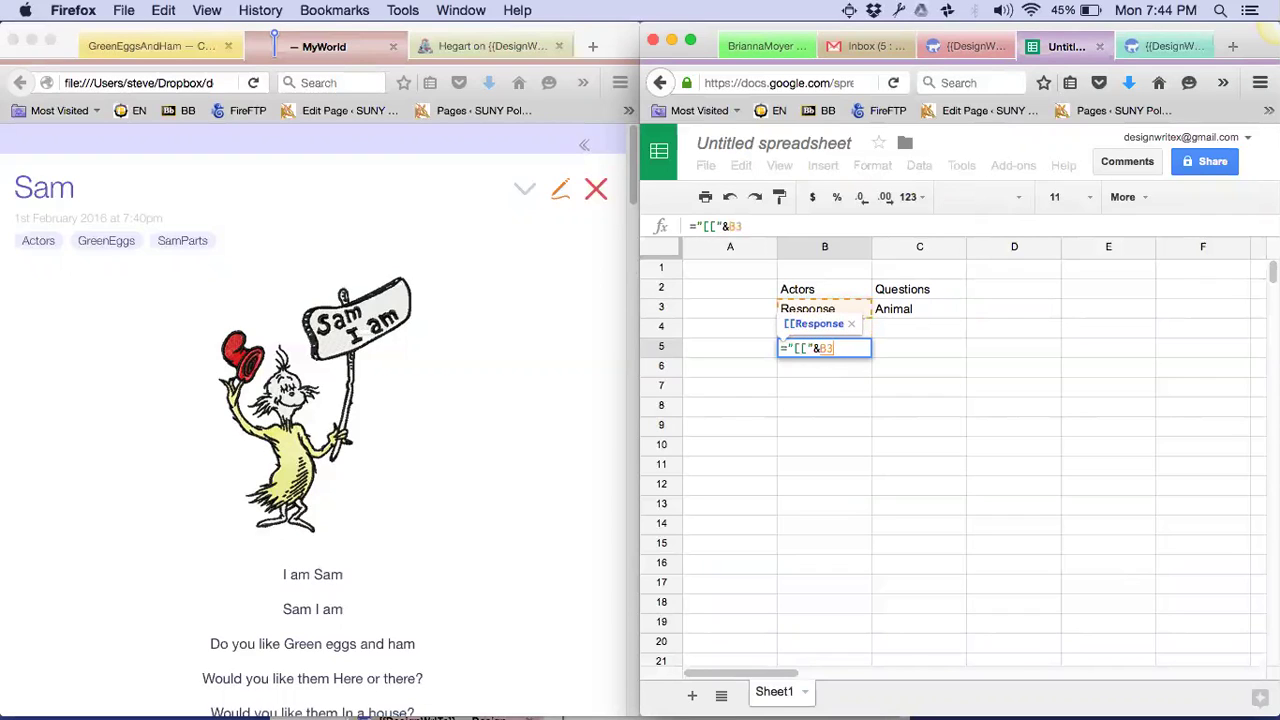
key(BackSpace)
text(2&"]]")
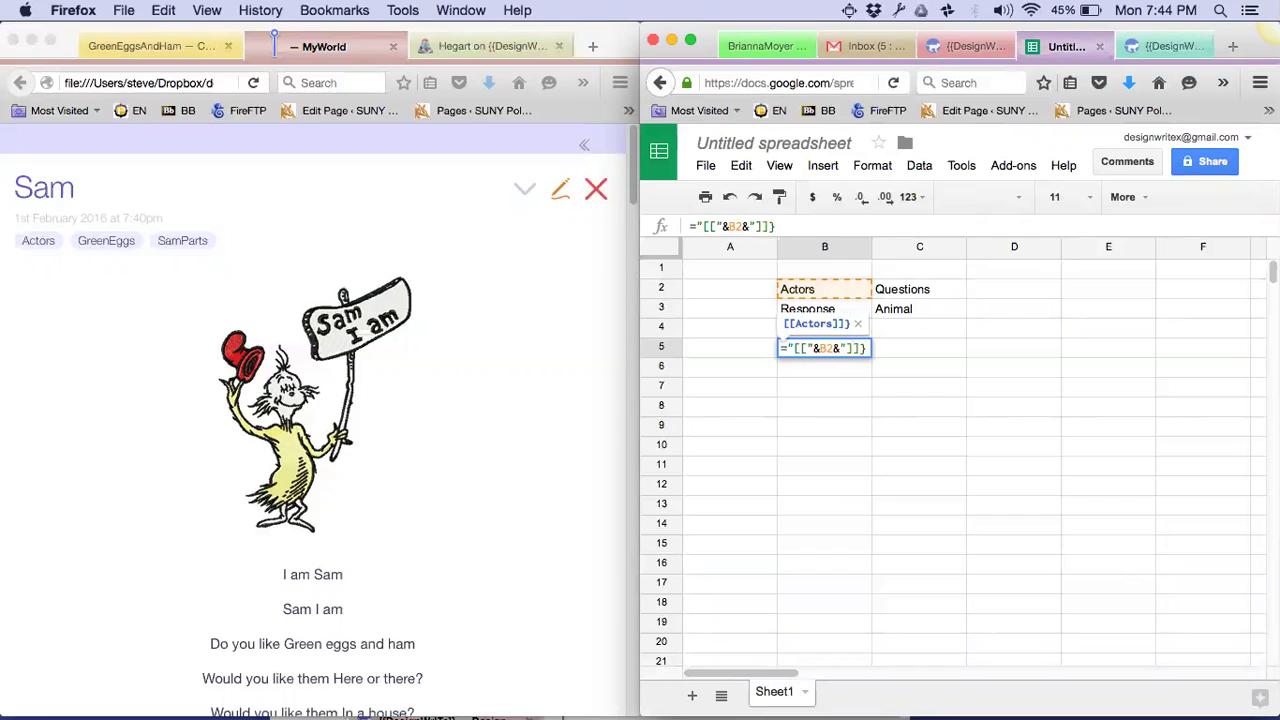
key(BackSpace)
key(Return)
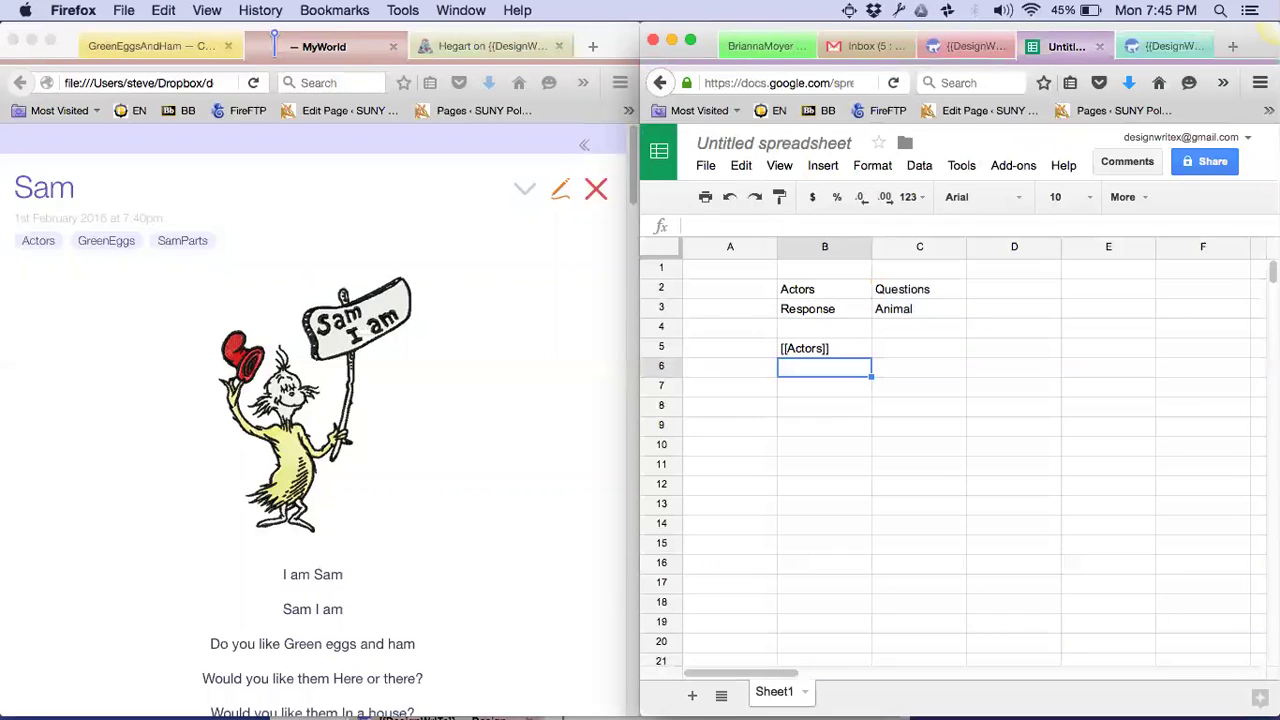
Fill B5:C6 with the bracket formula and copy the four bracketed link cells
click(824, 348)
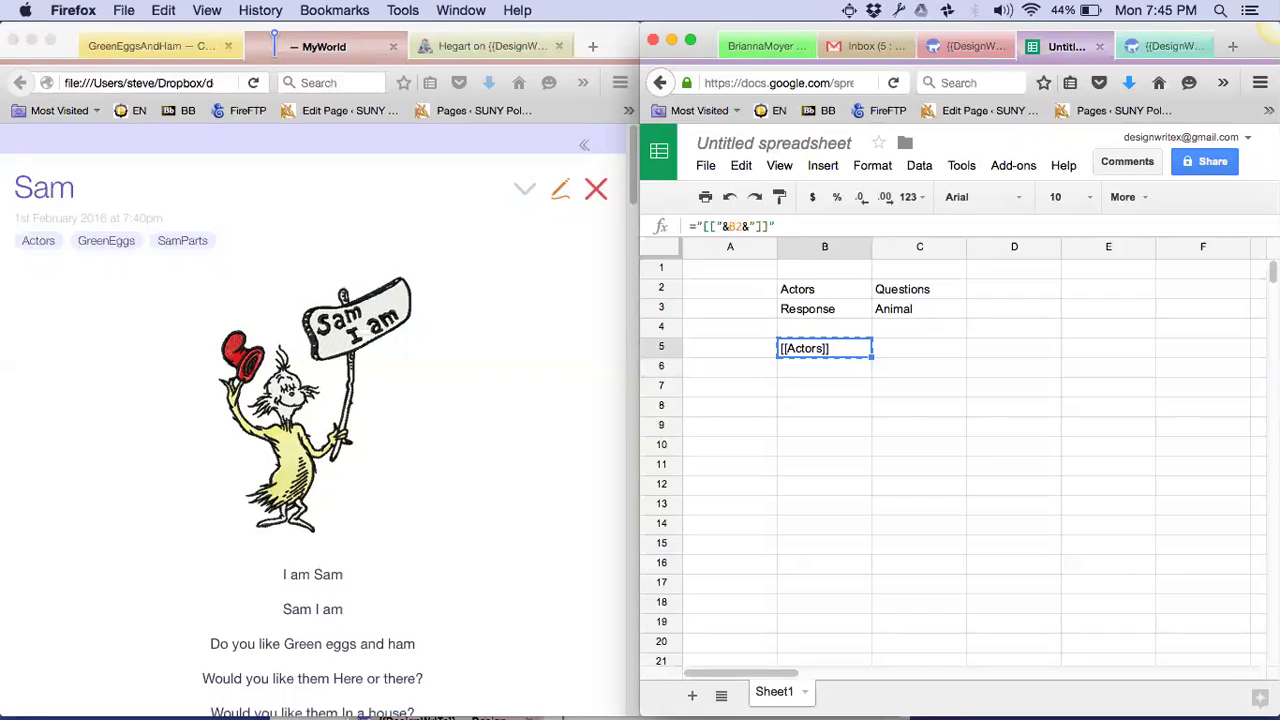
key(ctrl+c)
key(shift+Right)
key(shift+Down)
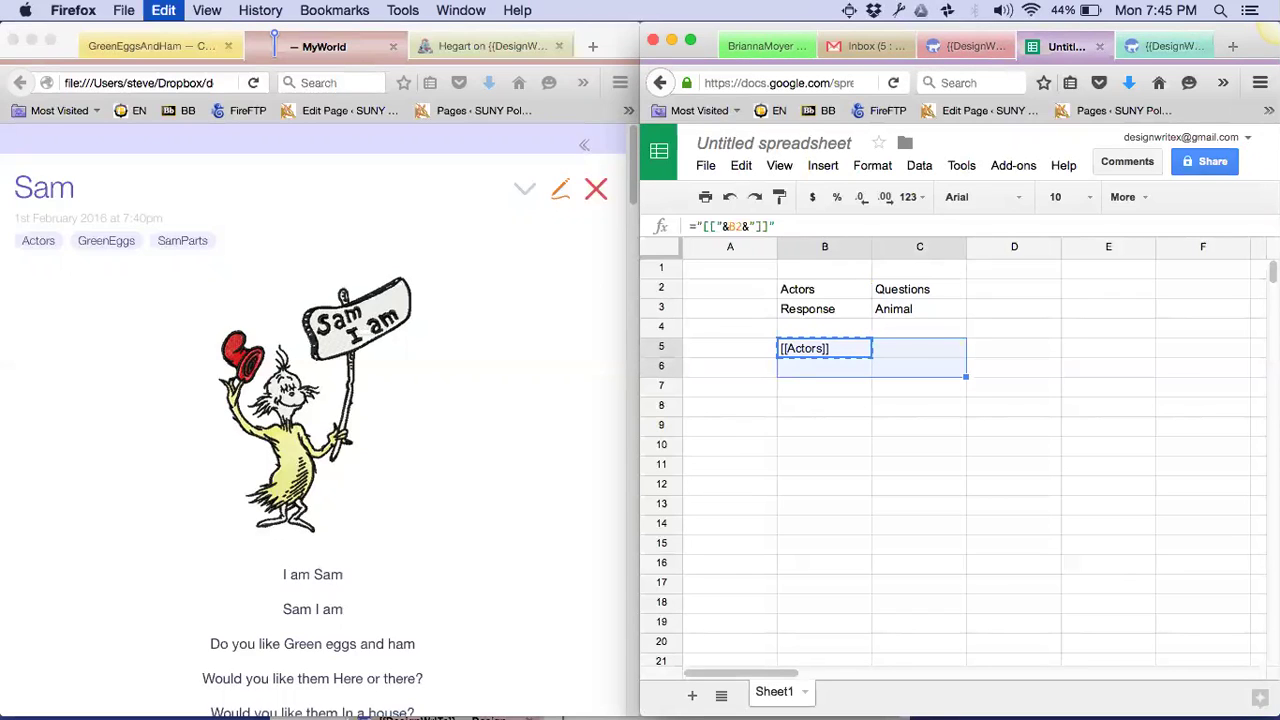
key(ctrl+v)
key(Left)
key(Right)
key(shift+Right)
key(shift+Down)
key(super+c)
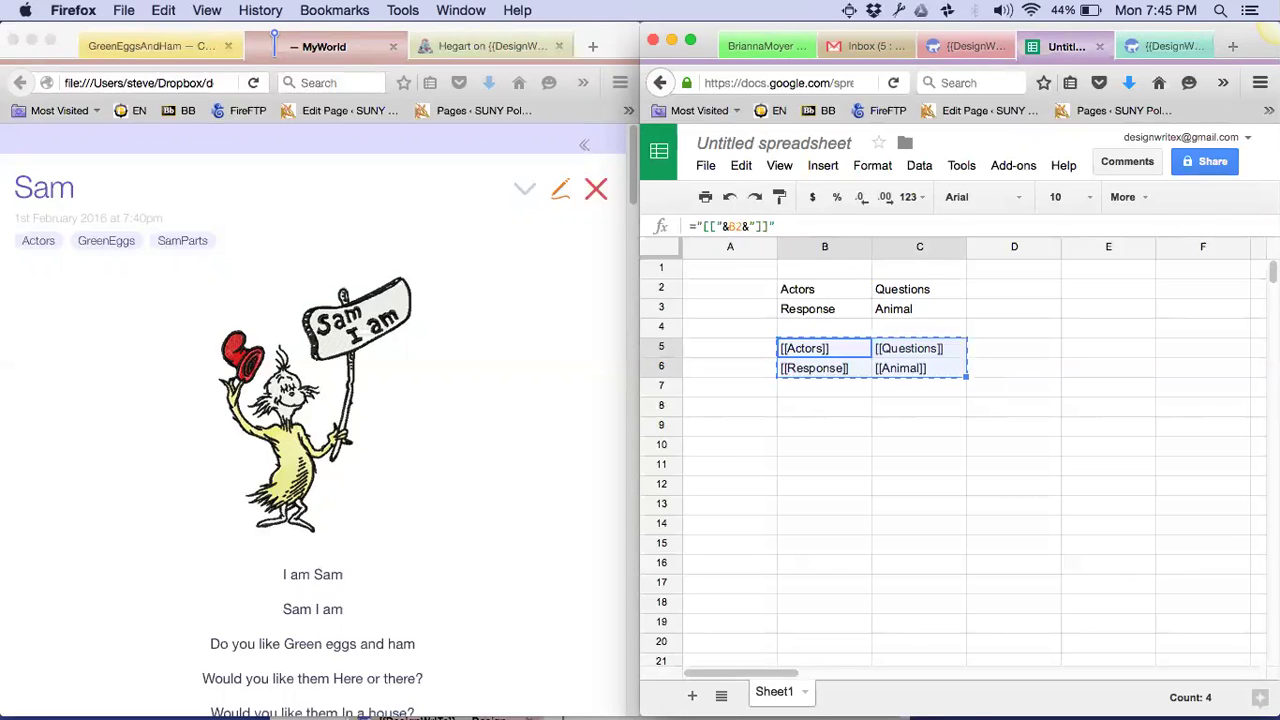
Clear the old Actors|Questions and Response|Animal lines from the converter's translate box
click(957, 47)
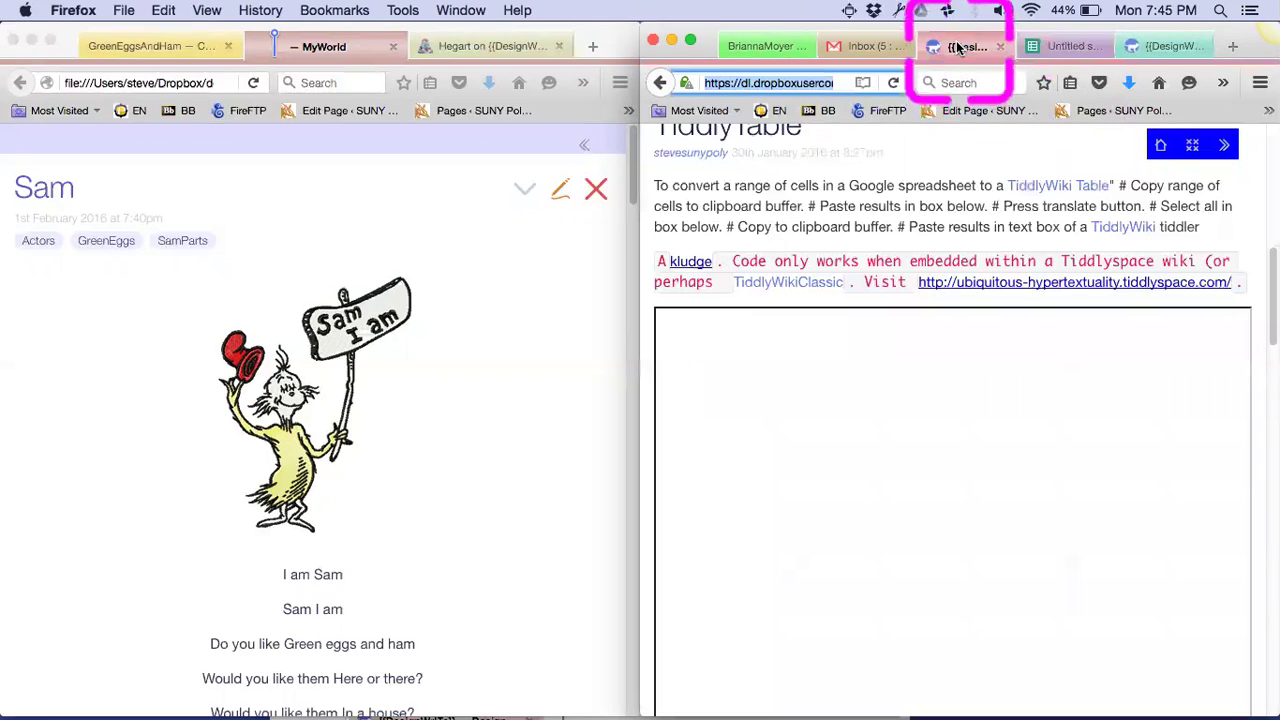
click(766, 362)
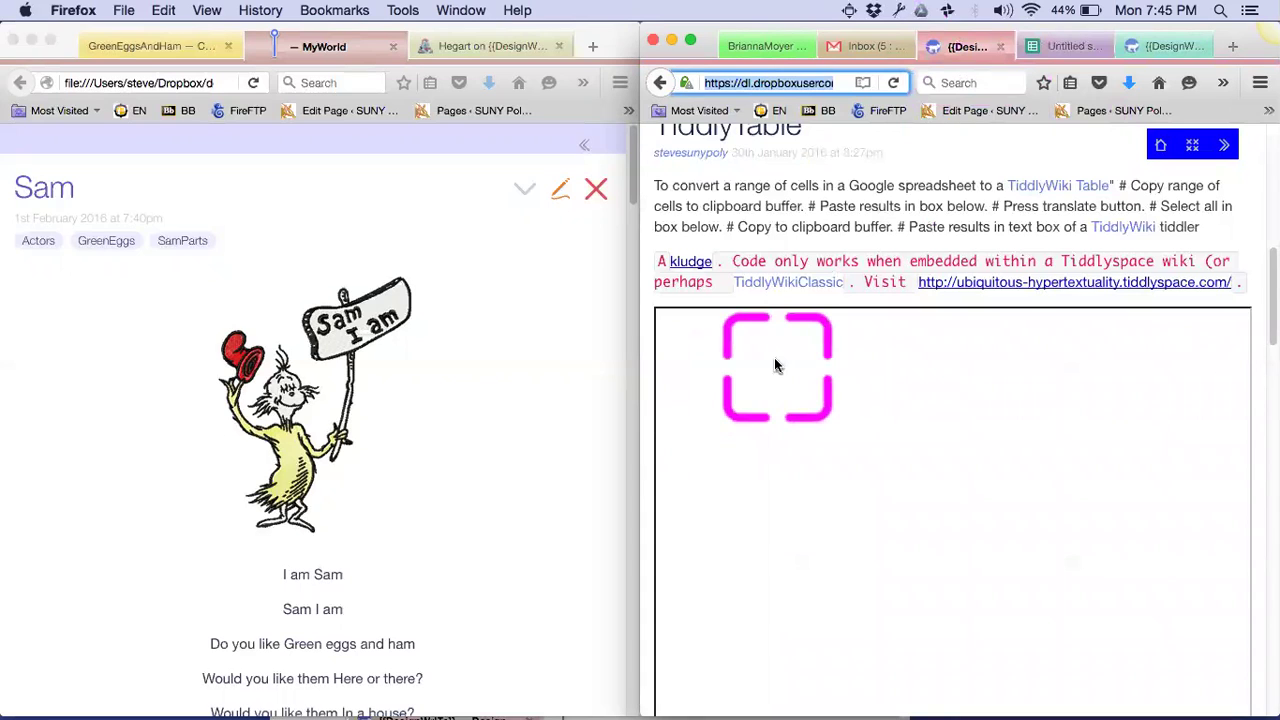
click(1160, 46)
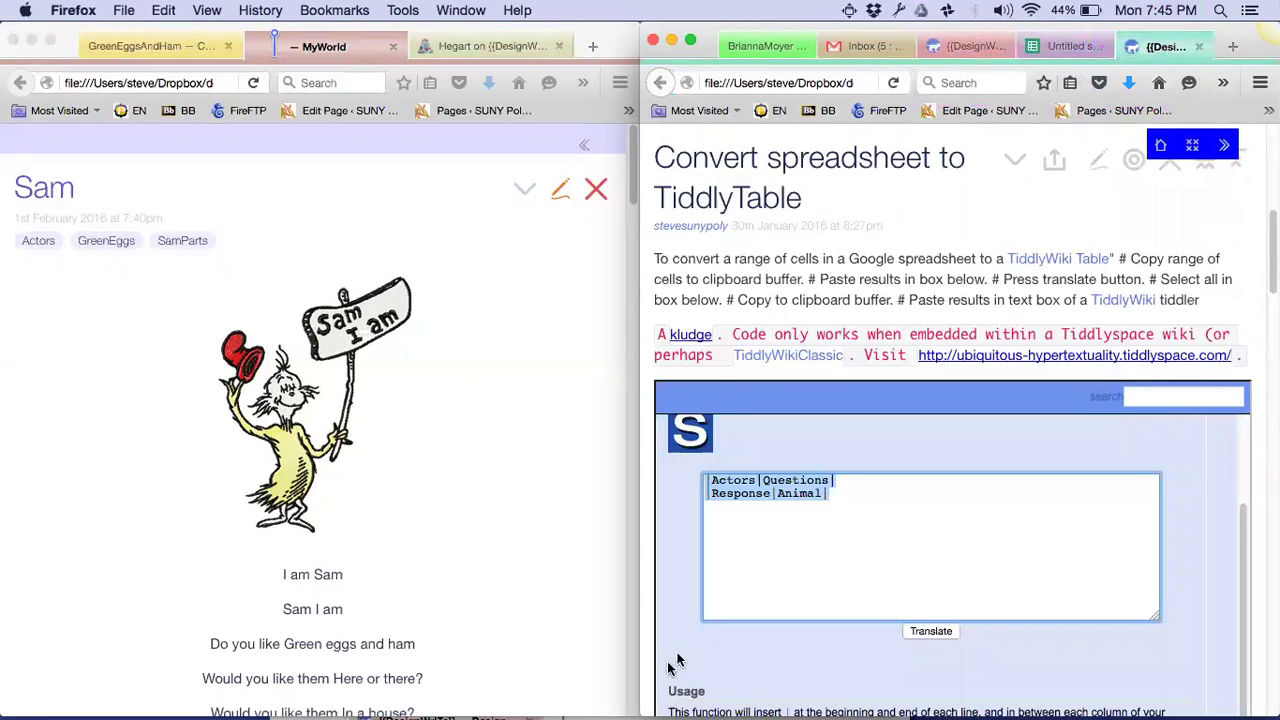
click(833, 493)
triple_click(833, 493)
key(BackSpace)
key(BackSpace)
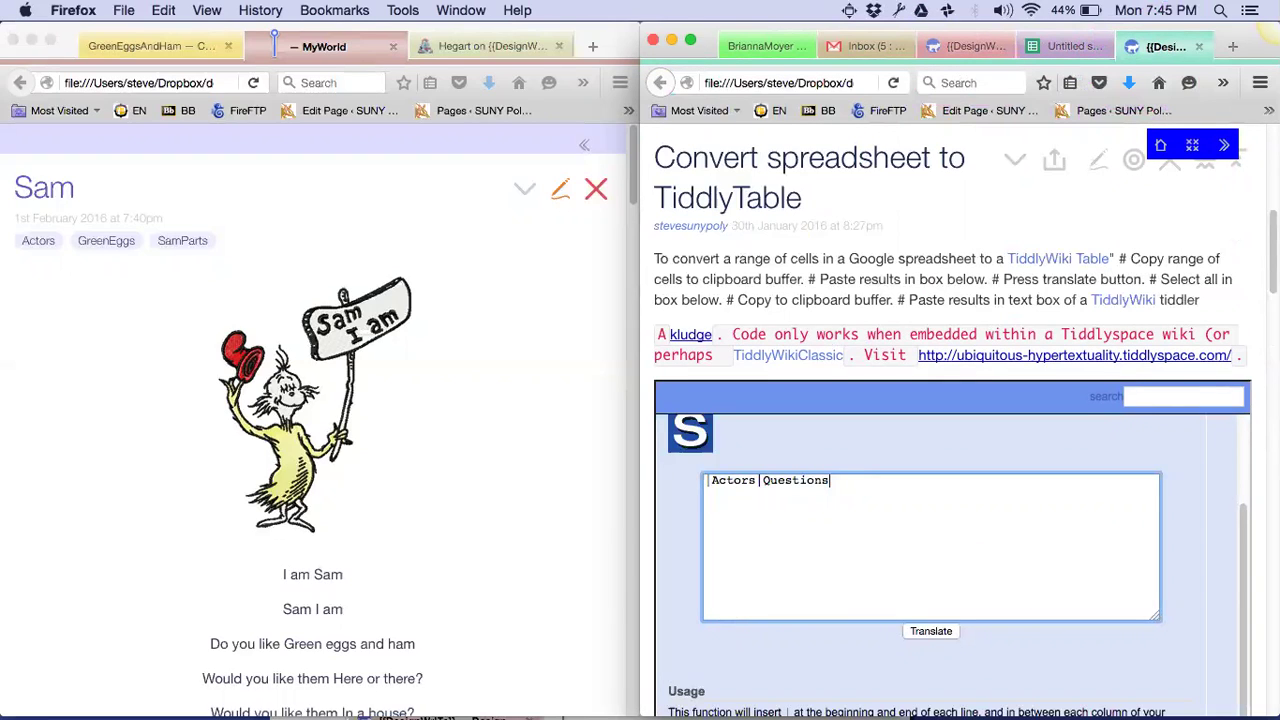
key(ctrl+a)
key(BackSpace)
Paste the bracketed cells, translate them into linked table rows, and copy the result
key(super+v)
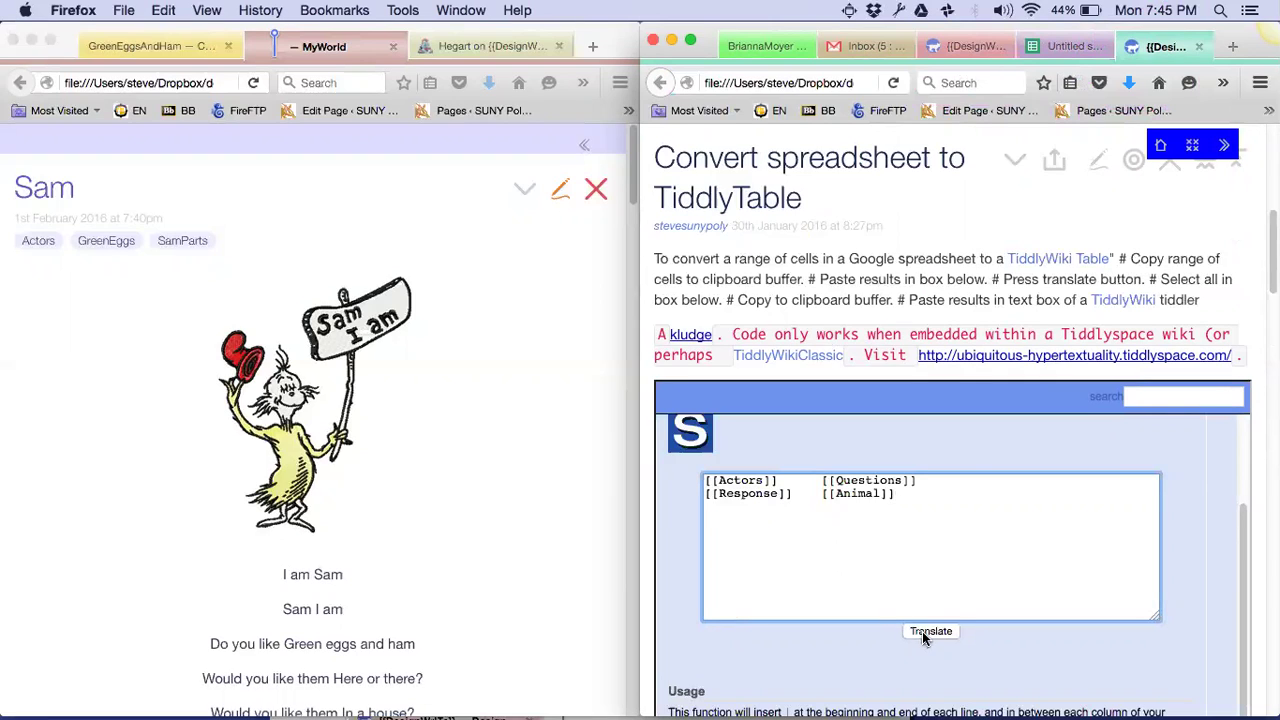
click(922, 631)
click(906, 488)
key(super+a)
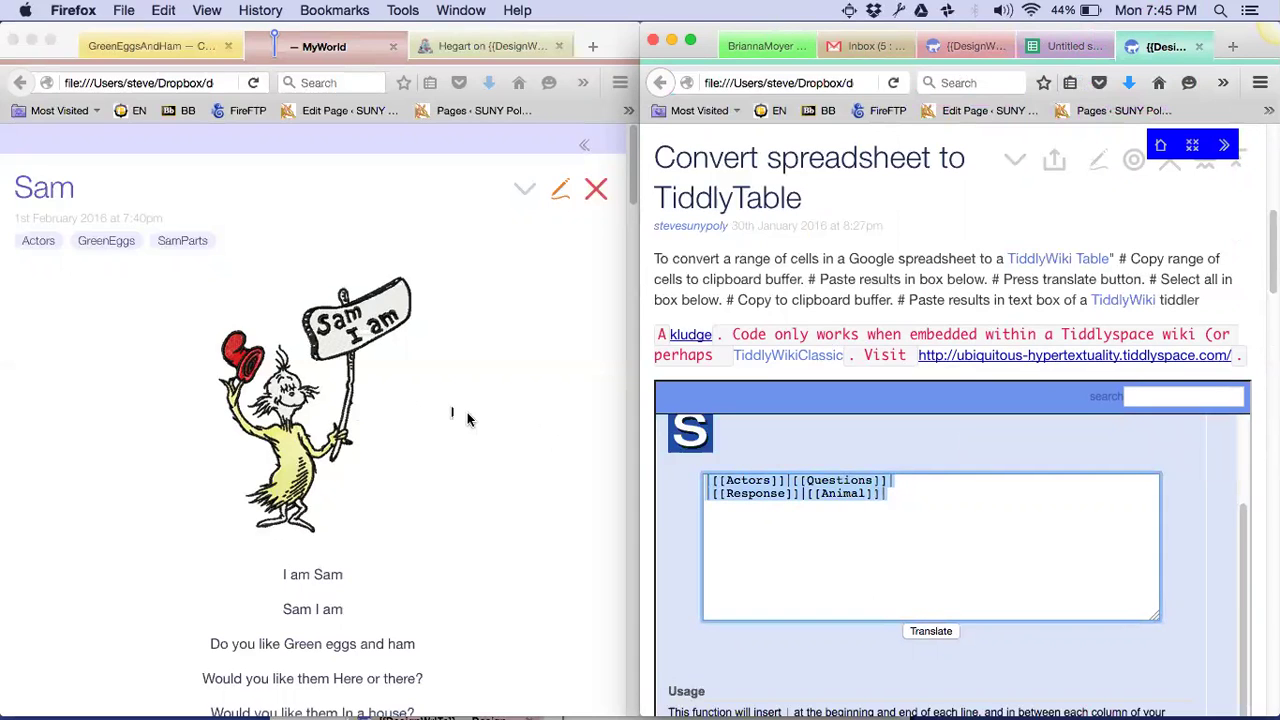
click(467, 412)
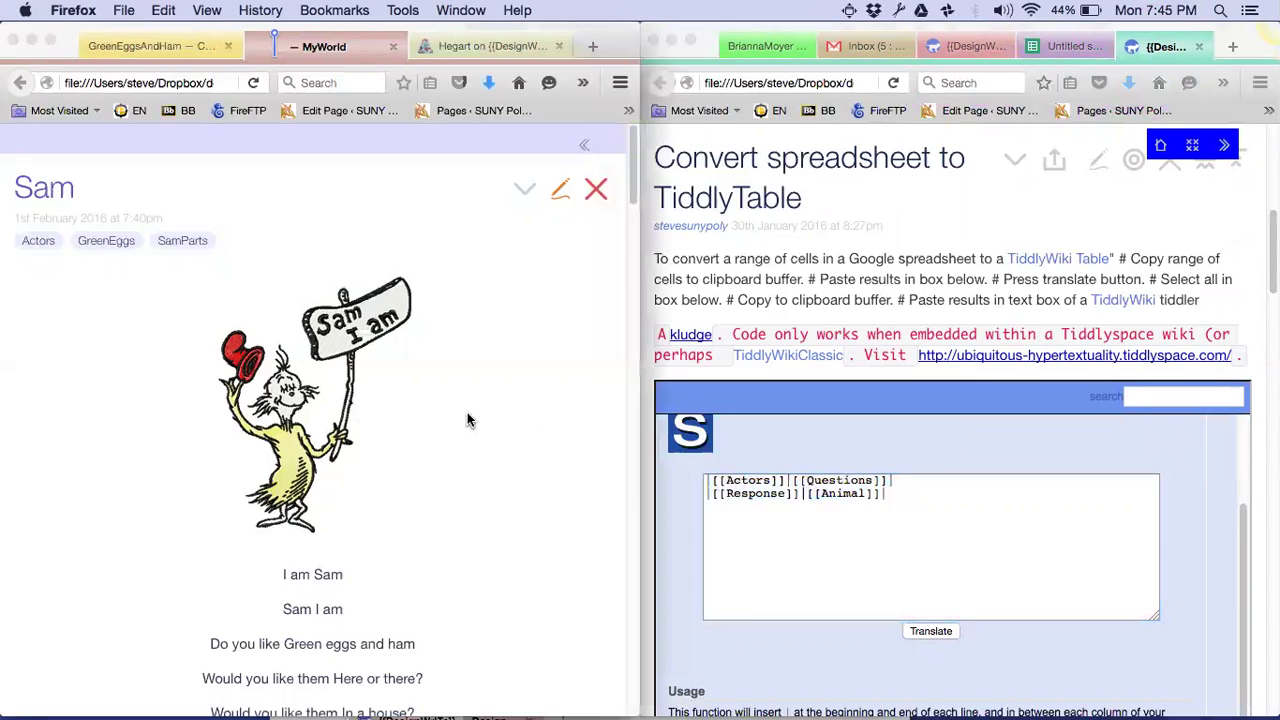
Create and save a tiddler titled 'James paste from workshop' containing the pasted link table
click(584, 145)
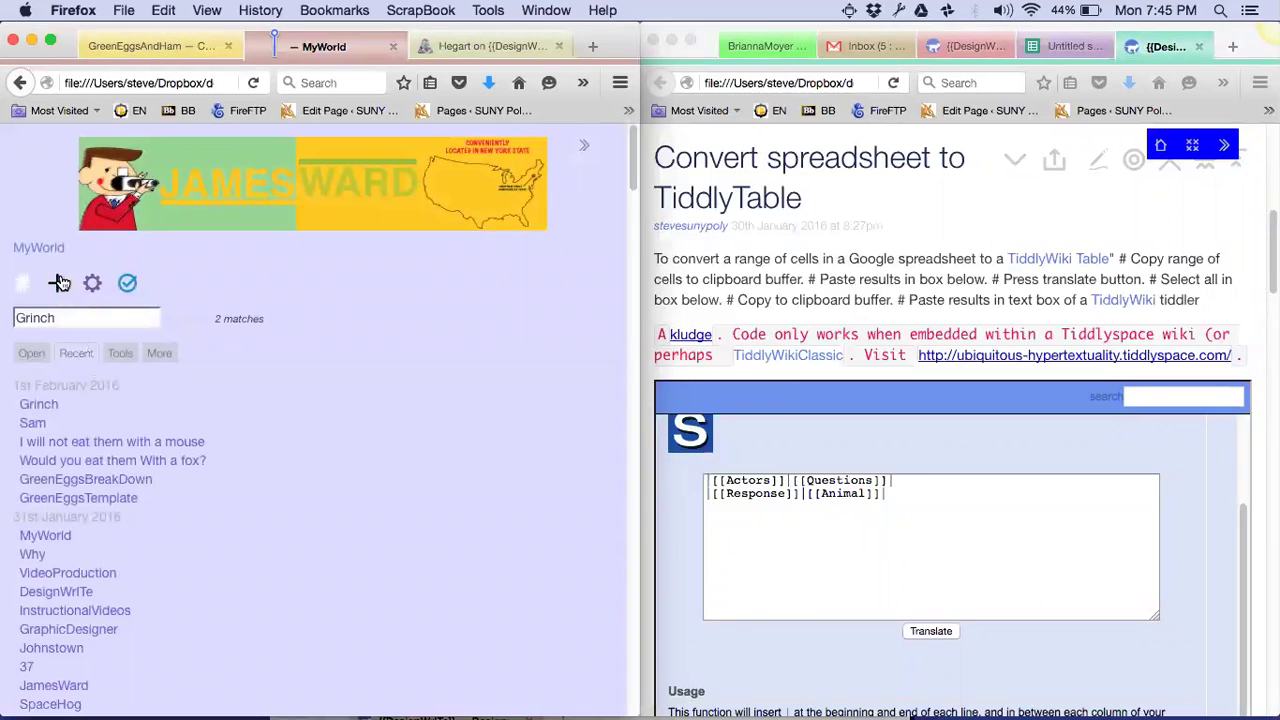
click(59, 285)
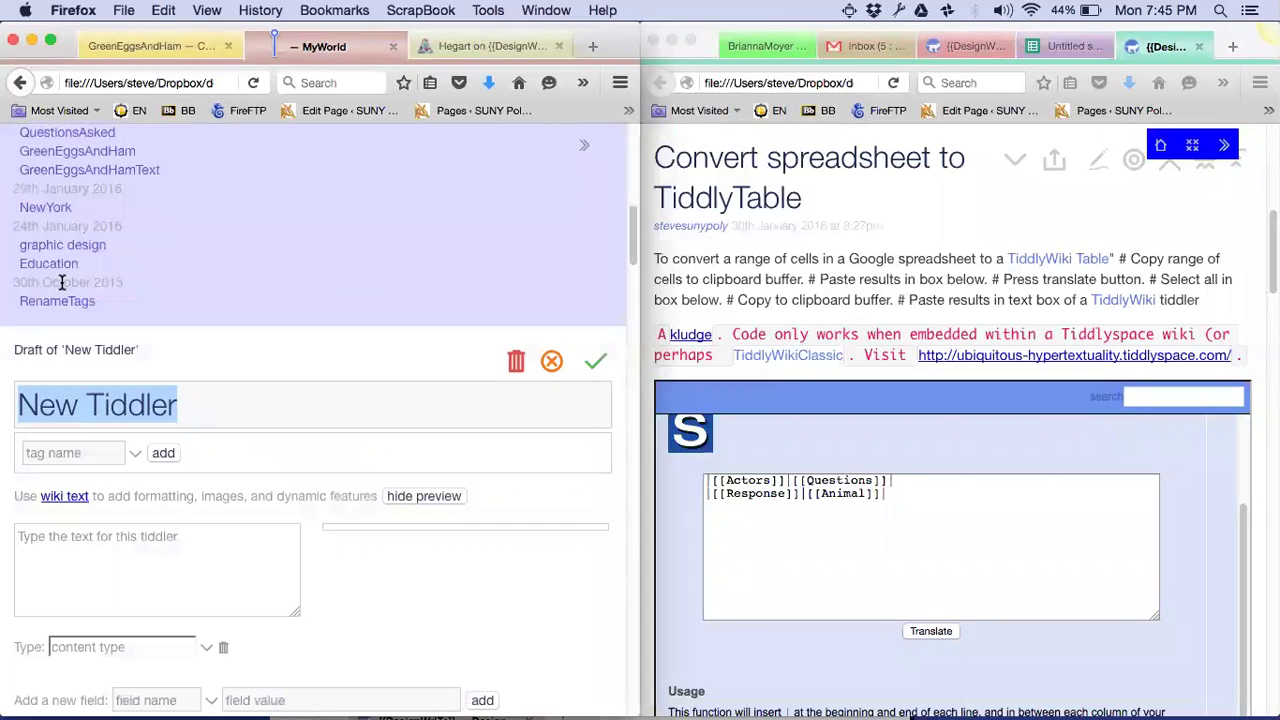
click(101, 541)
key(super+v)
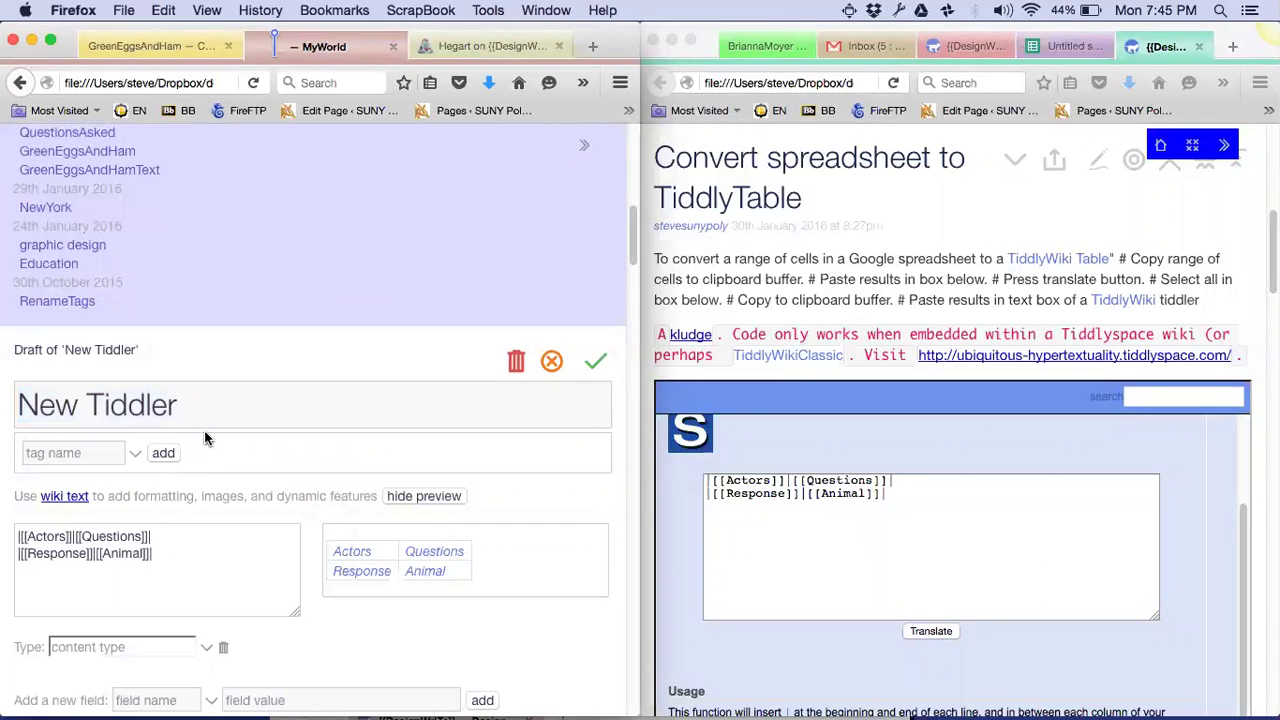
click(219, 409)
key(alt+shift+Left)
key(alt+shift+Left)
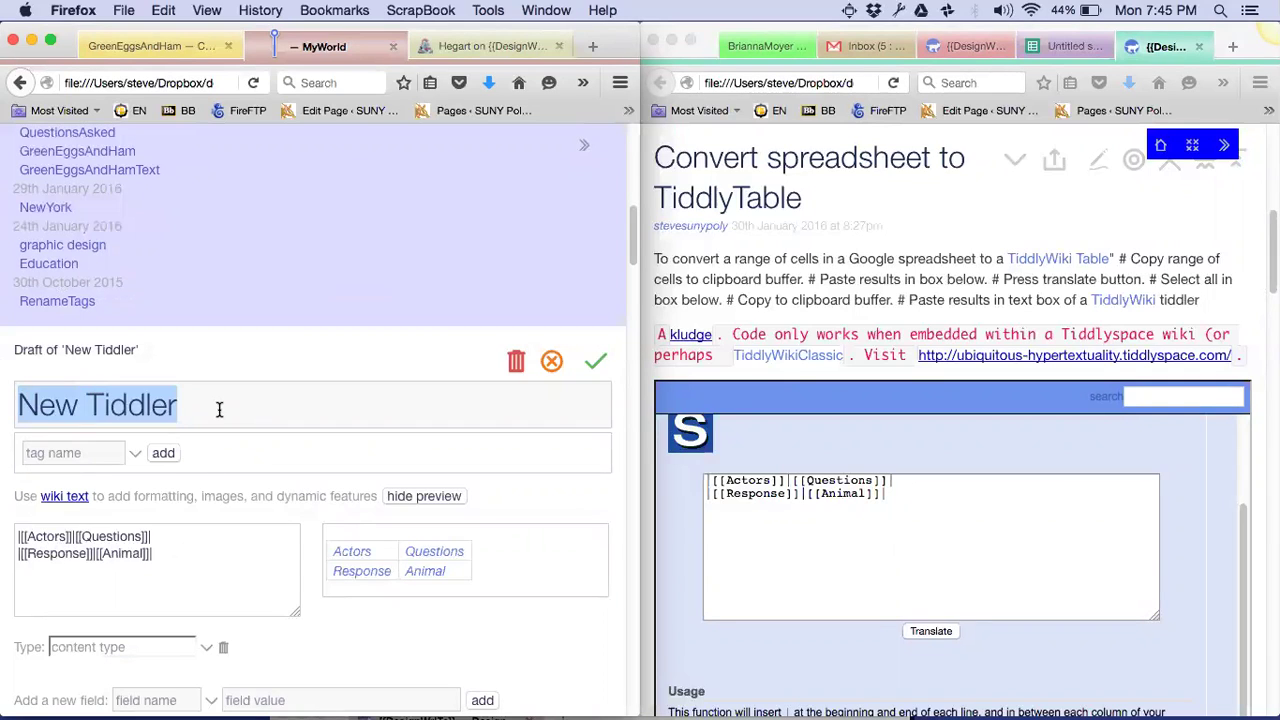
text(James)
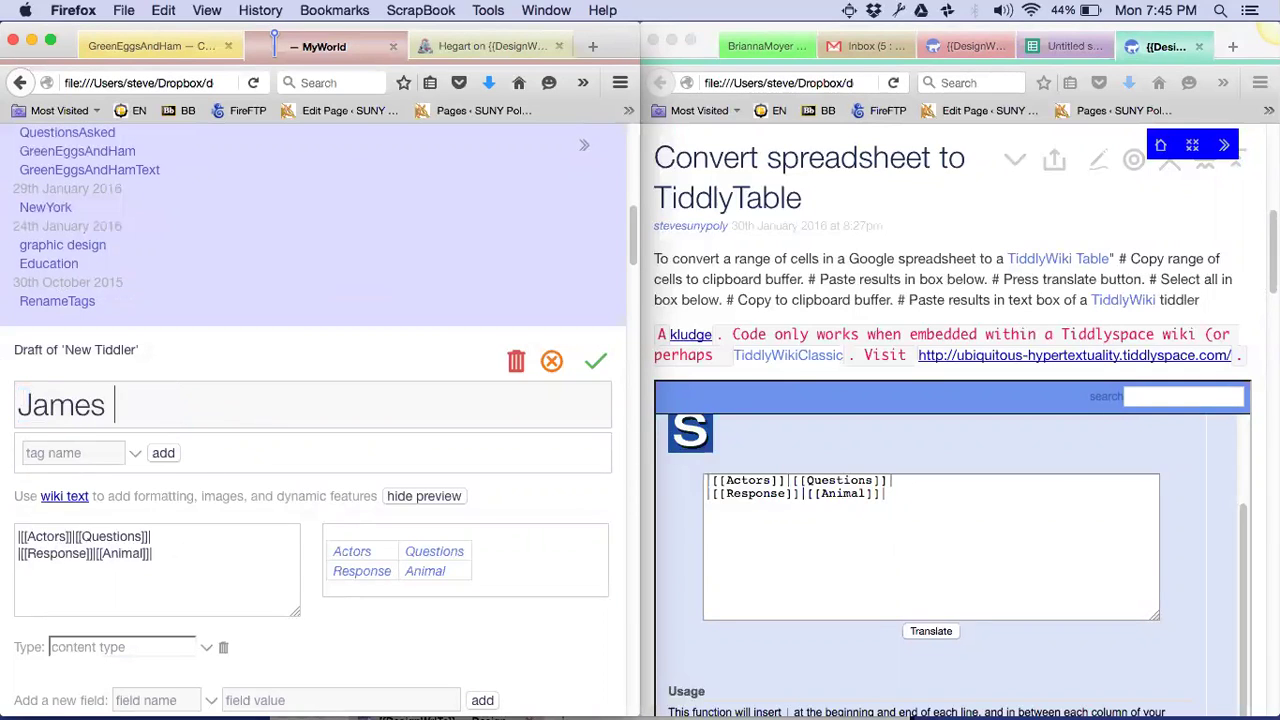
text( paste from wor)
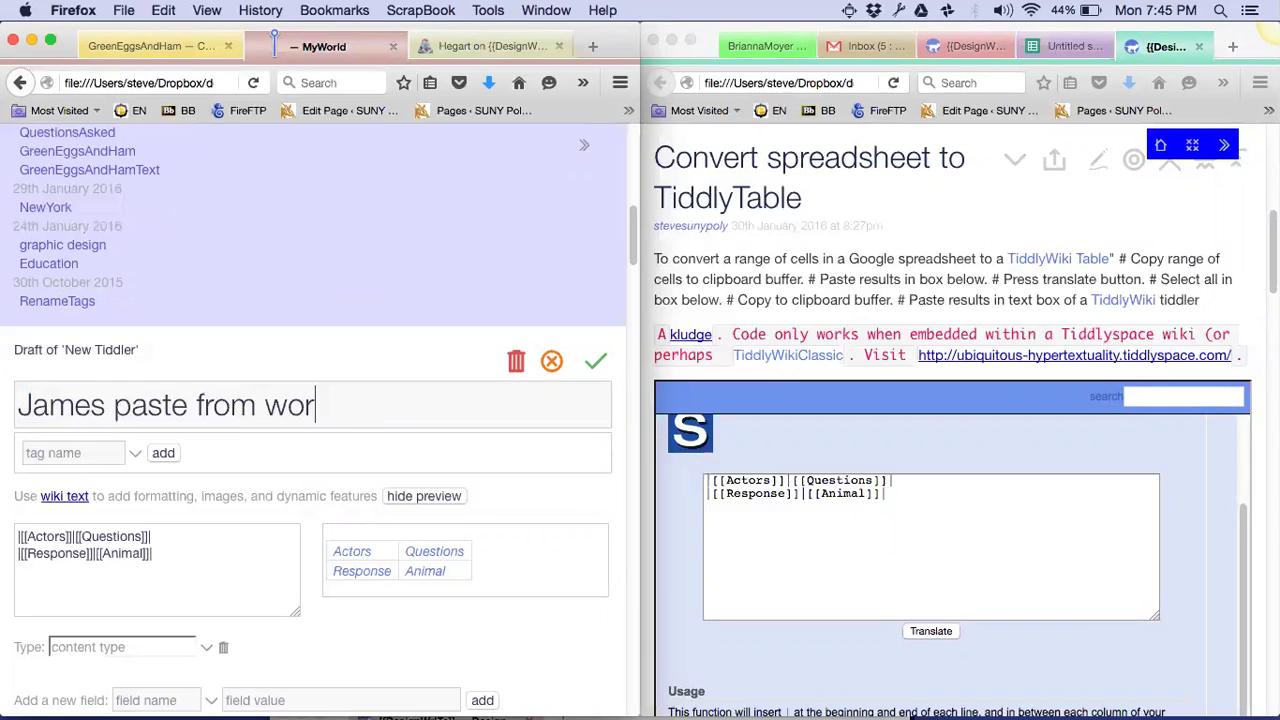
text(kshop)
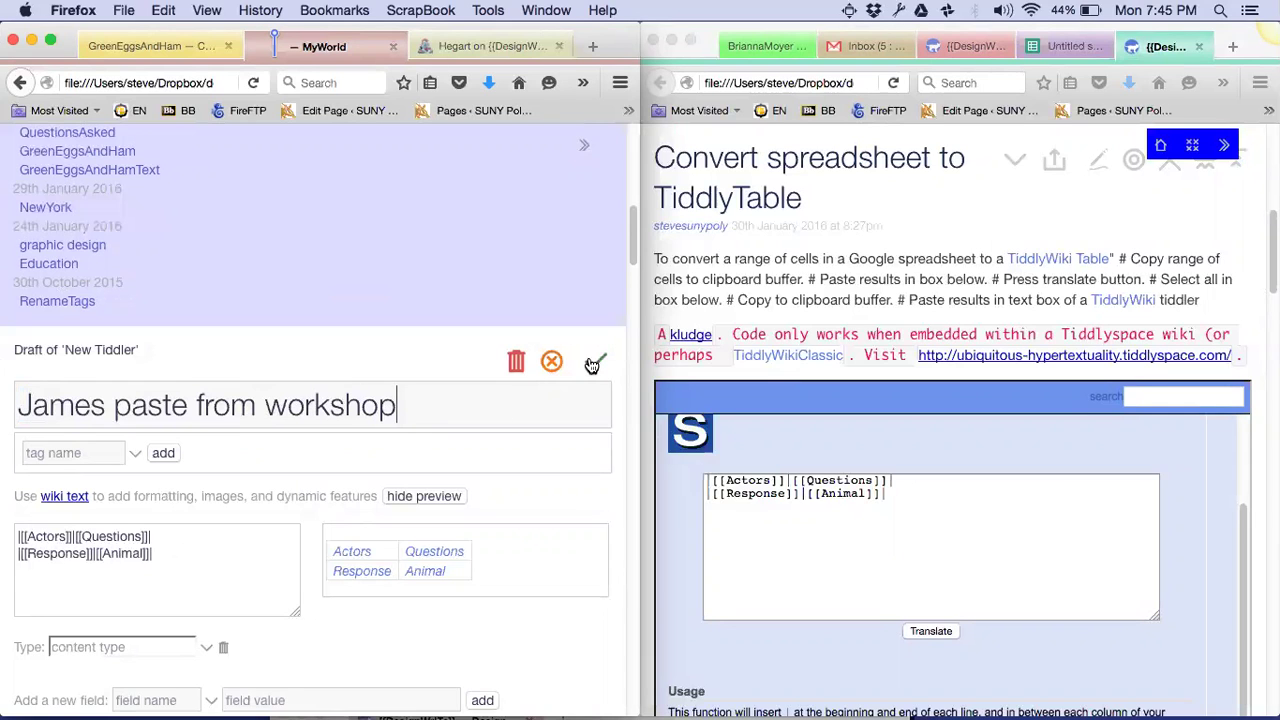
click(594, 364)
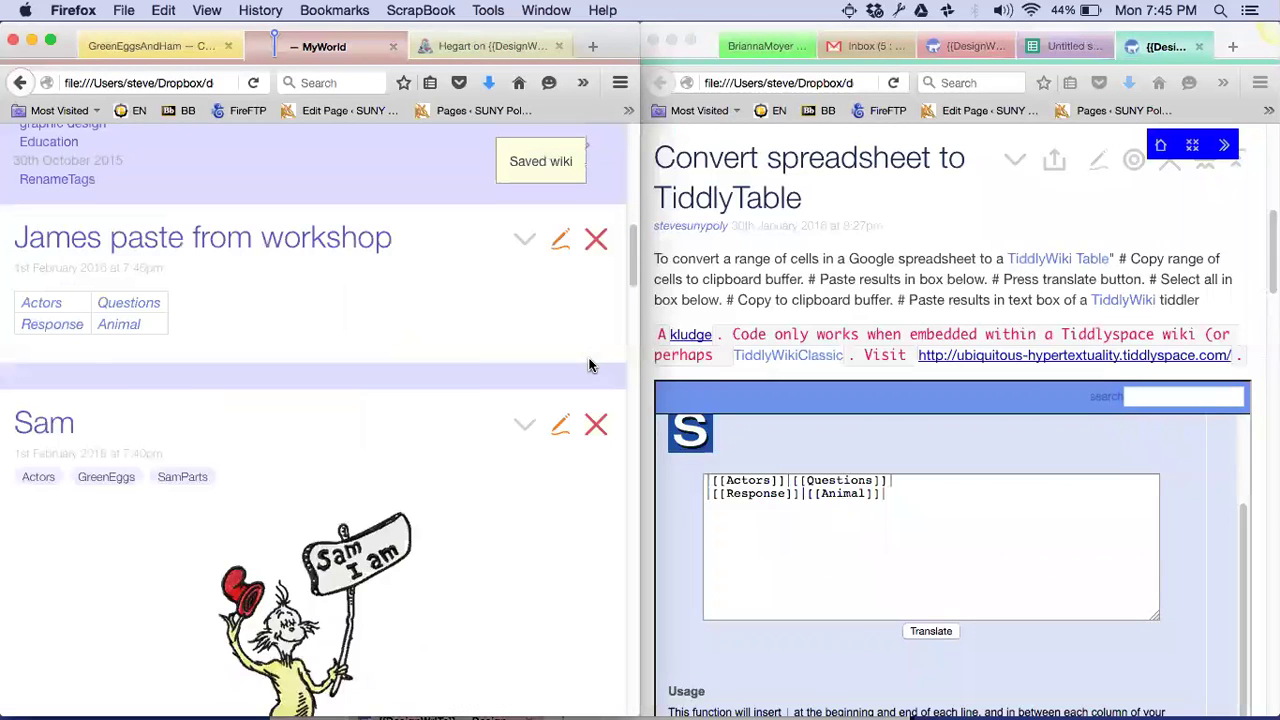
Open the missing Questions tiddler and save it with <<taggly>> as its body
click(120, 303)
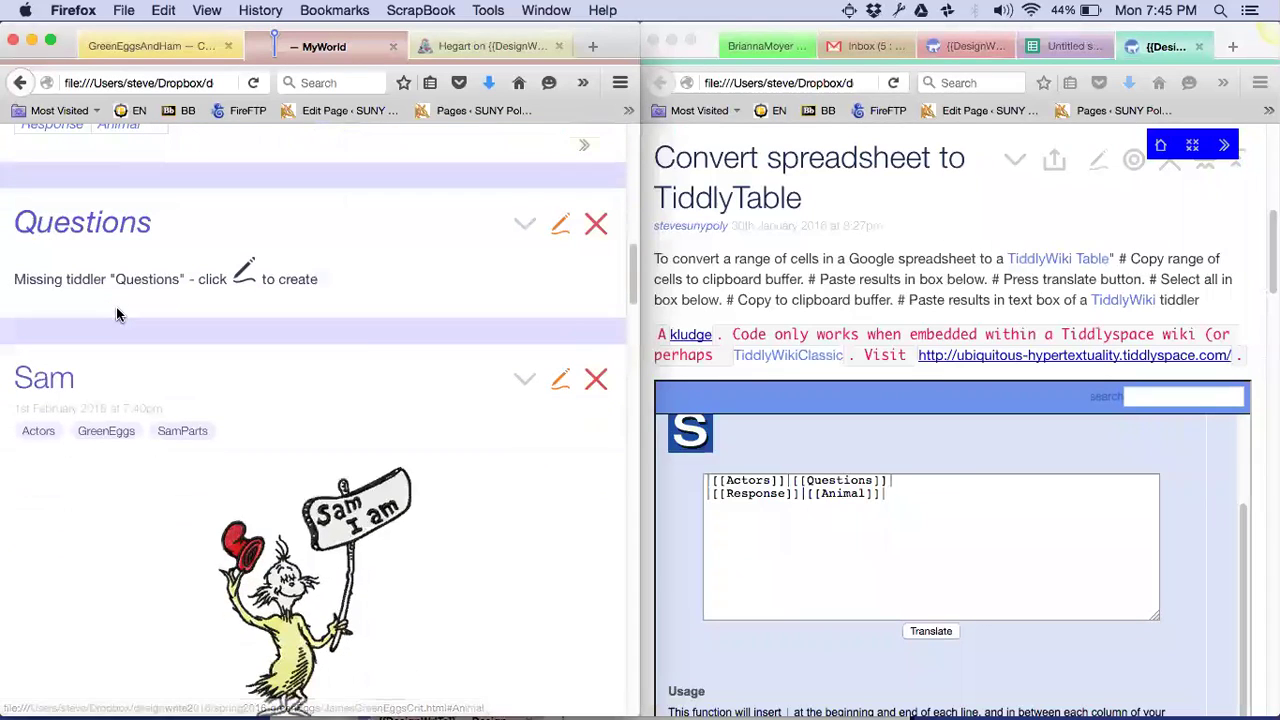
scroll(390, 286, up, 3)
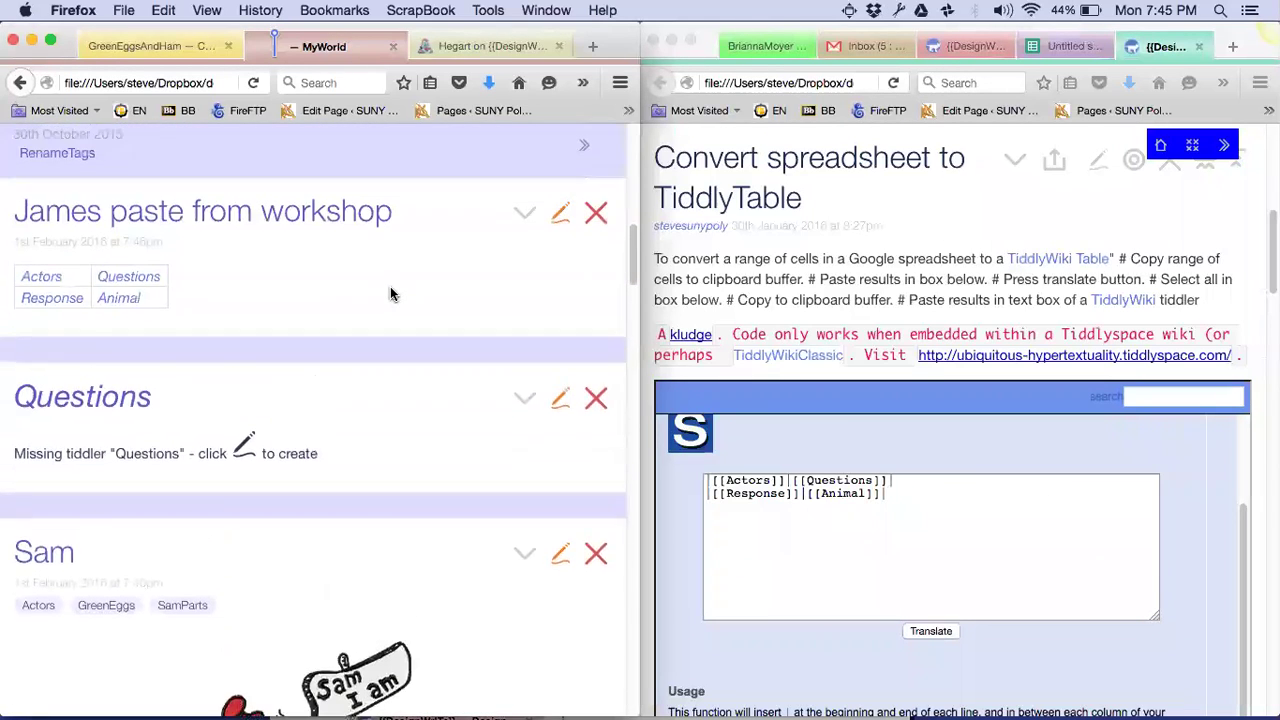
scroll(390, 286, up, 10)
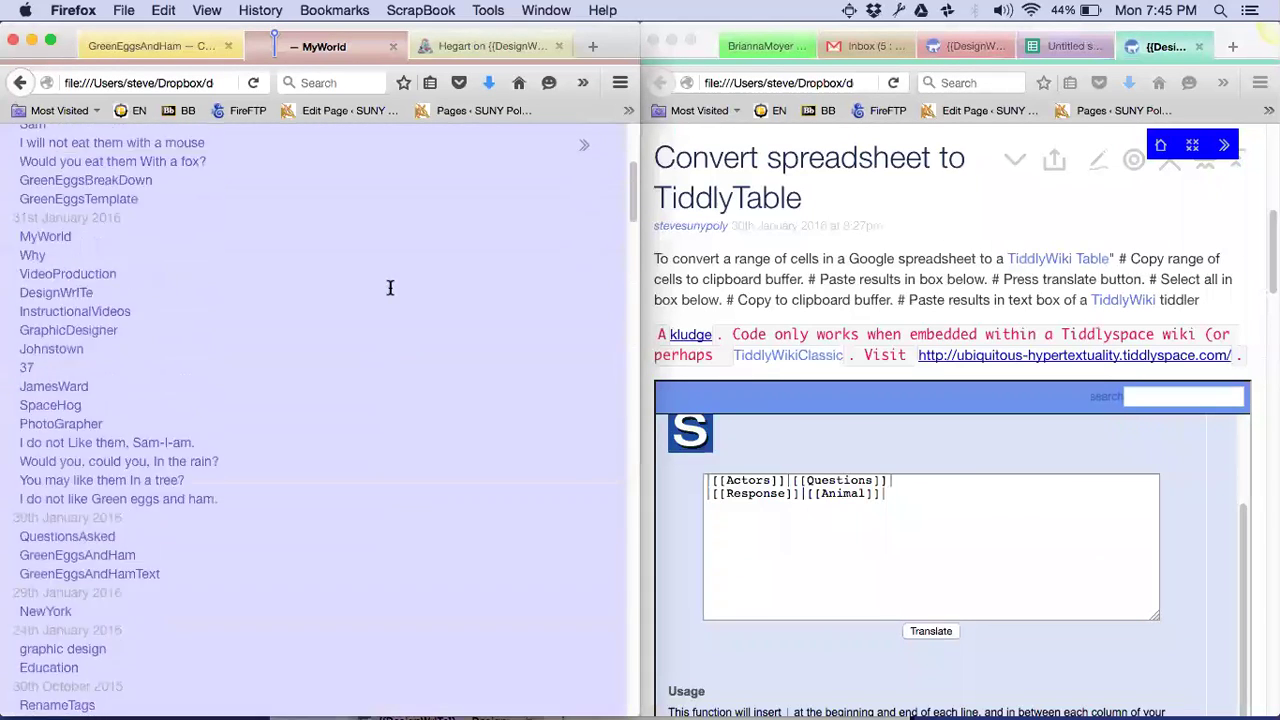
scroll(390, 293, down, 12)
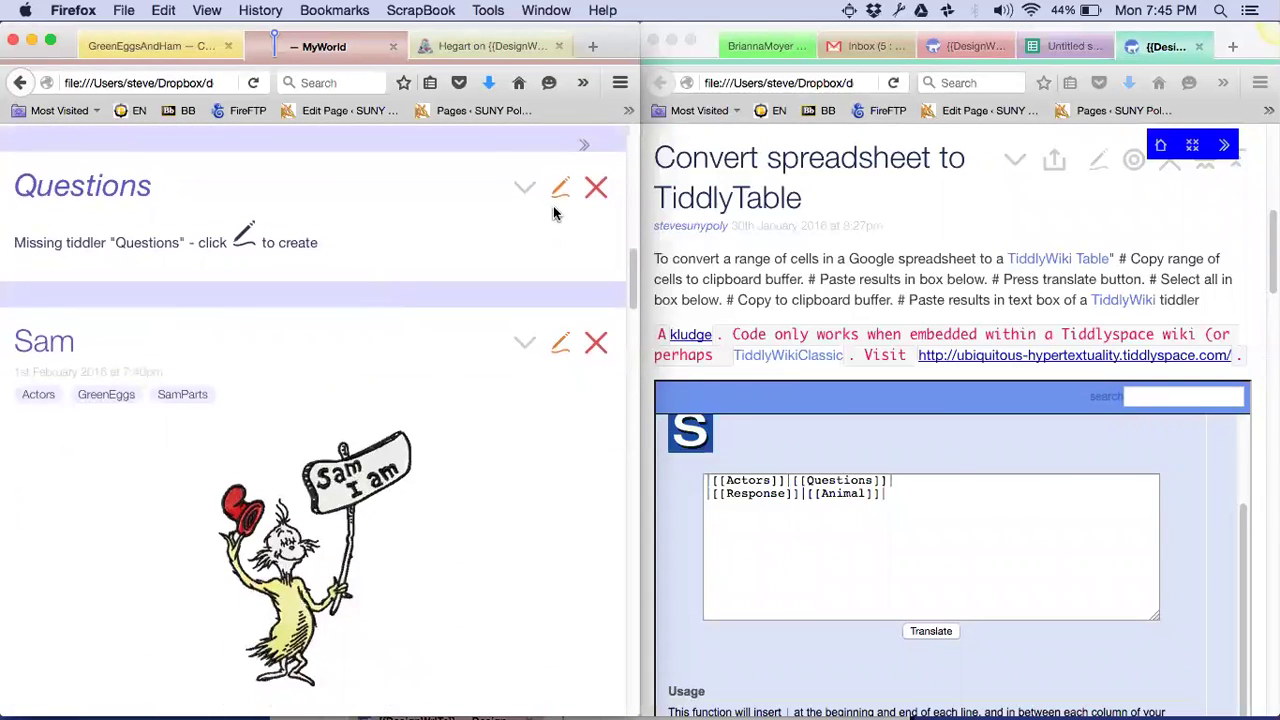
click(558, 194)
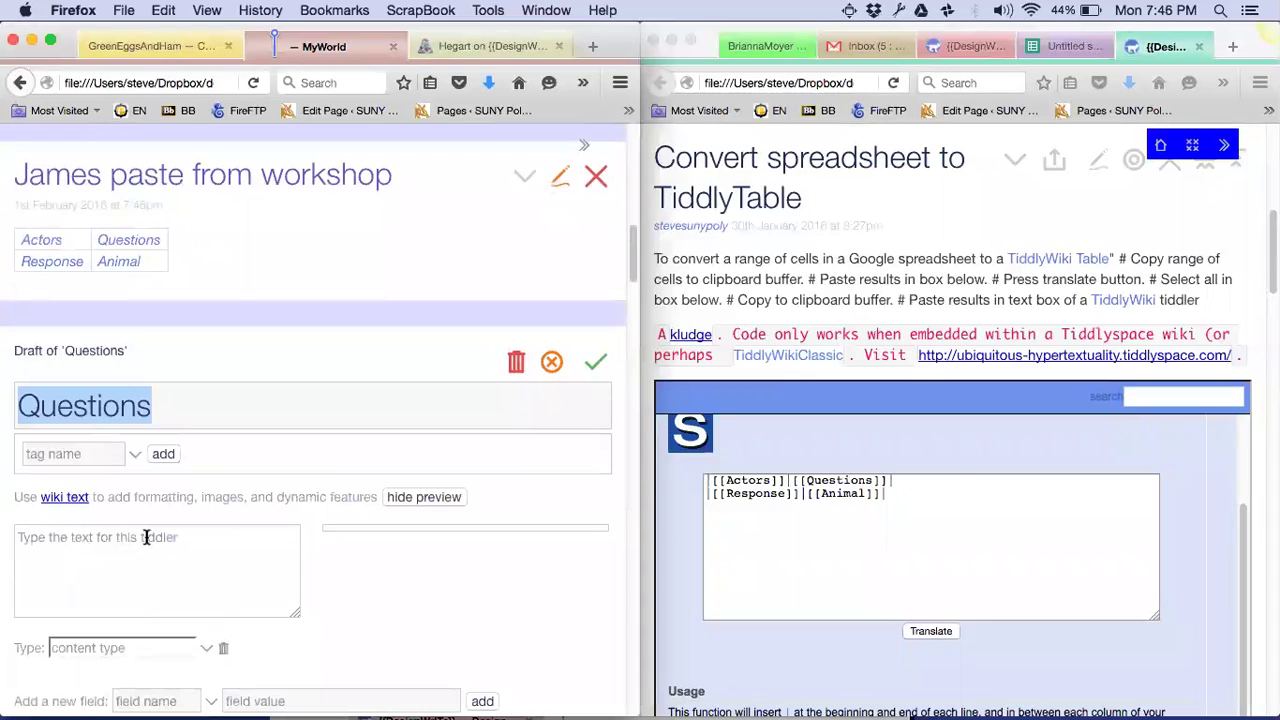
click(146, 537)
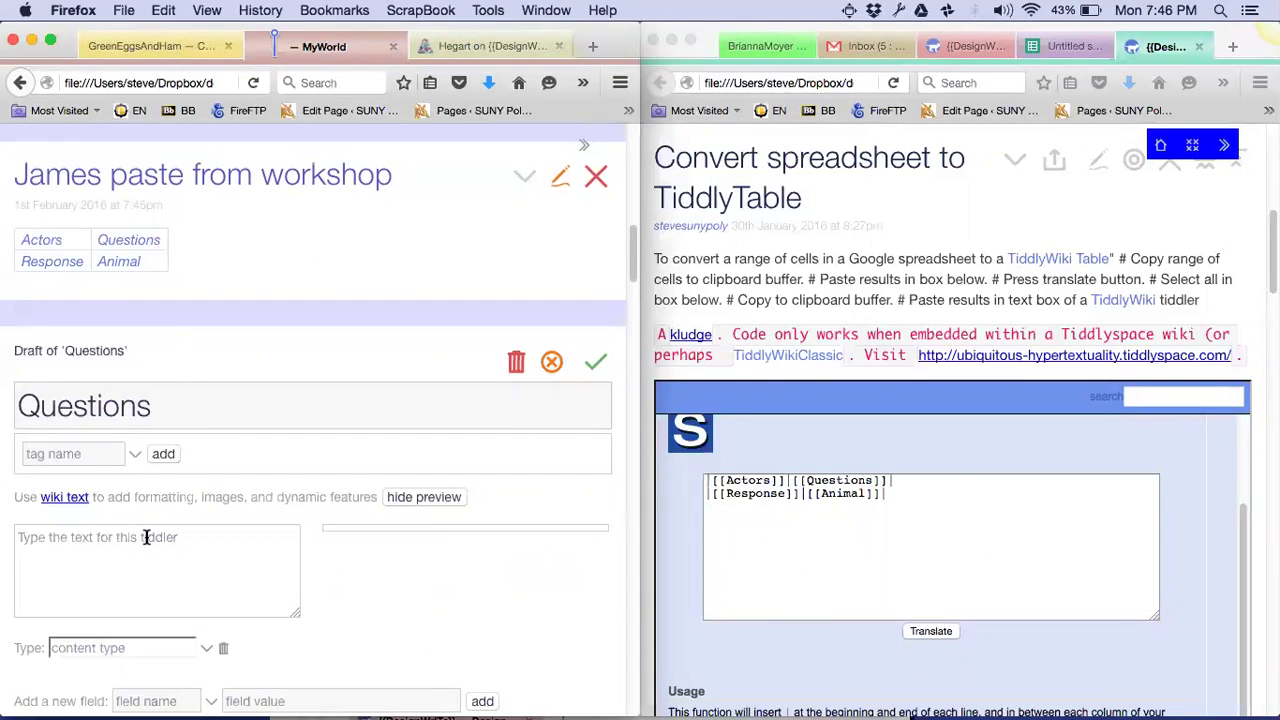
text(<<list)
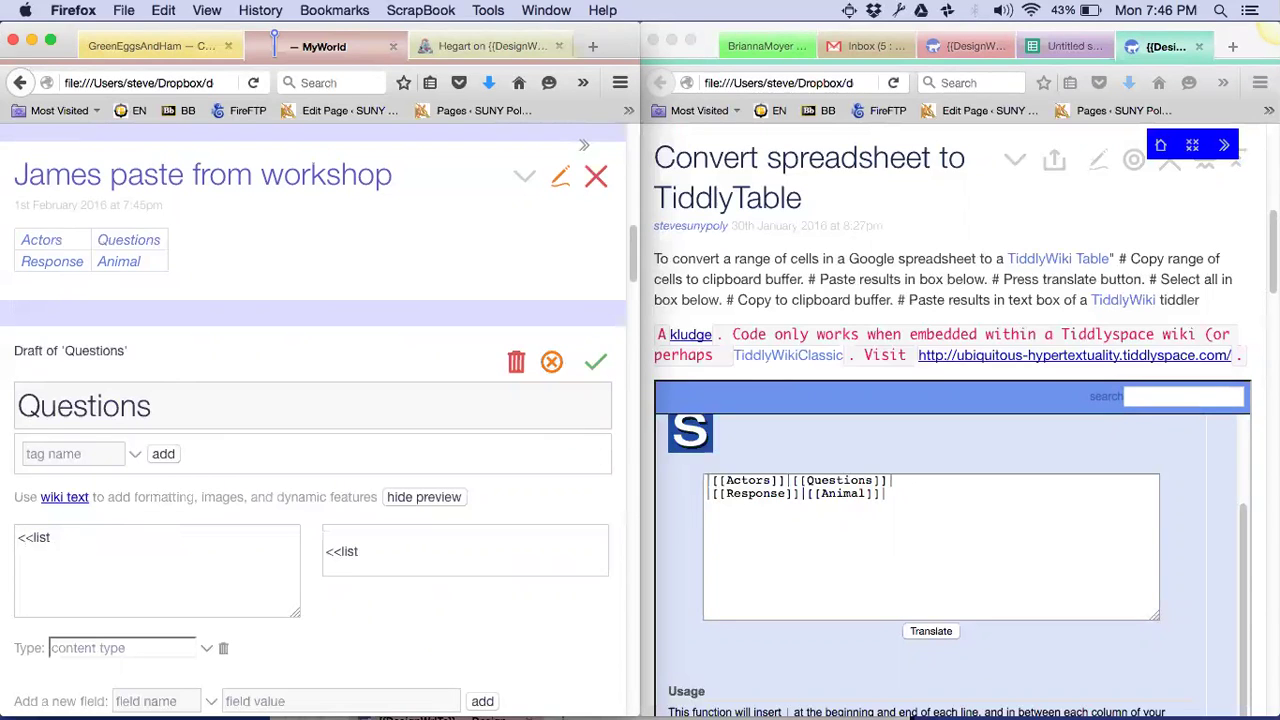
text(-links filter:)
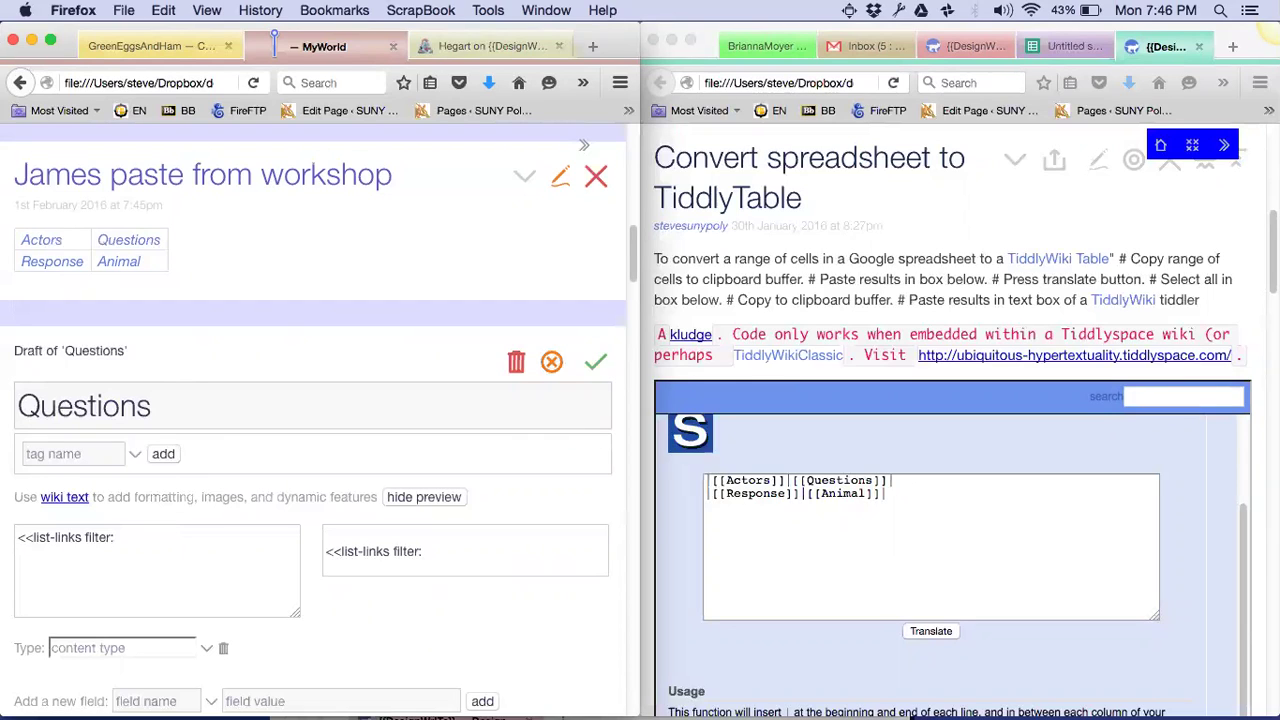
key(BackSpace)
key(BackSpace)
key(BackSpace)
key(BackSpace)
key(BackSpace)
key(BackSpace)
key(BackSpace)
key(BackSpace)
key(BackSpace)
key(BackSpace)
text(taggly>>)
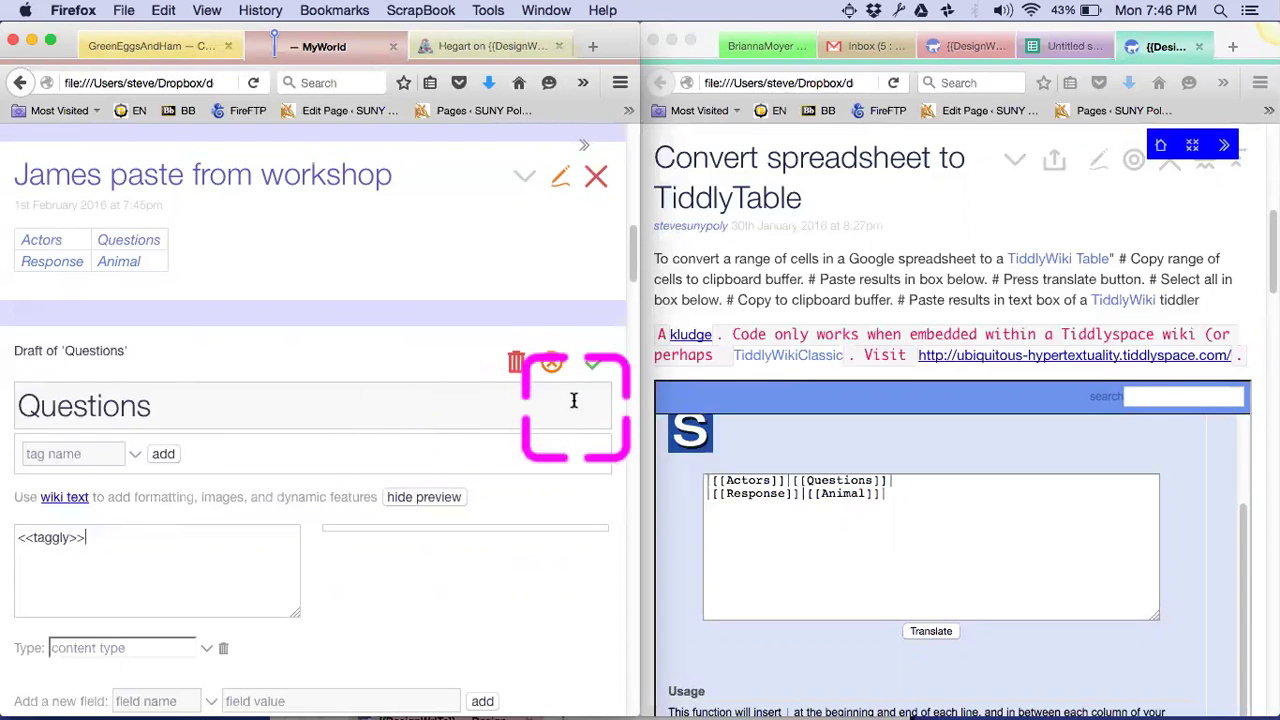
click(583, 379)
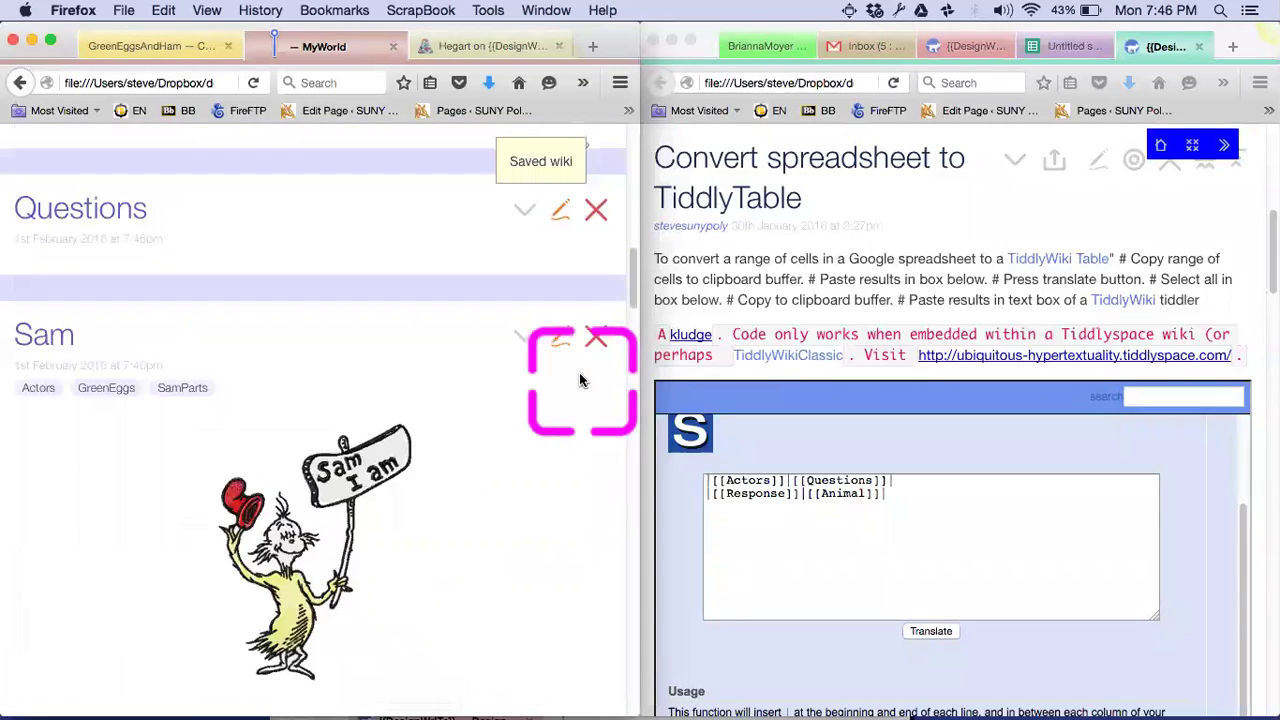
Search 'taggly' in the DesignWrite wiki, drag it into James's wiki, and import it
click(950, 58)
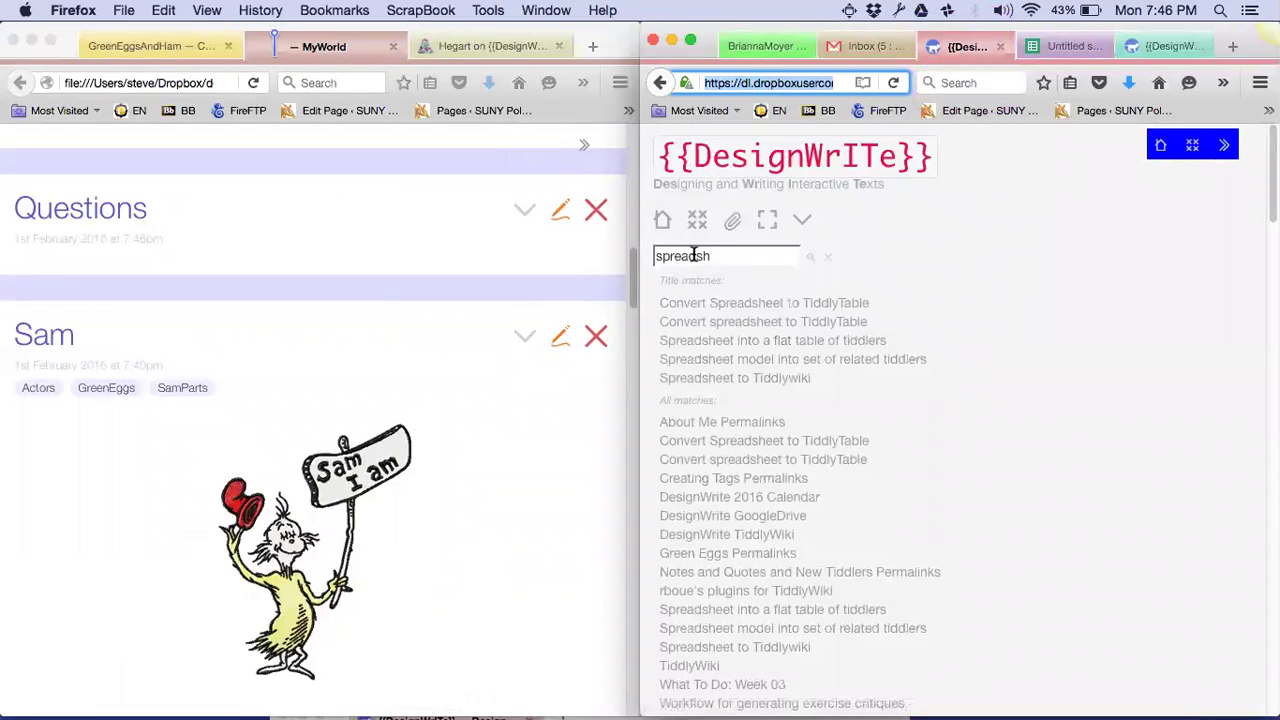
double_click(694, 256)
text(taggly)
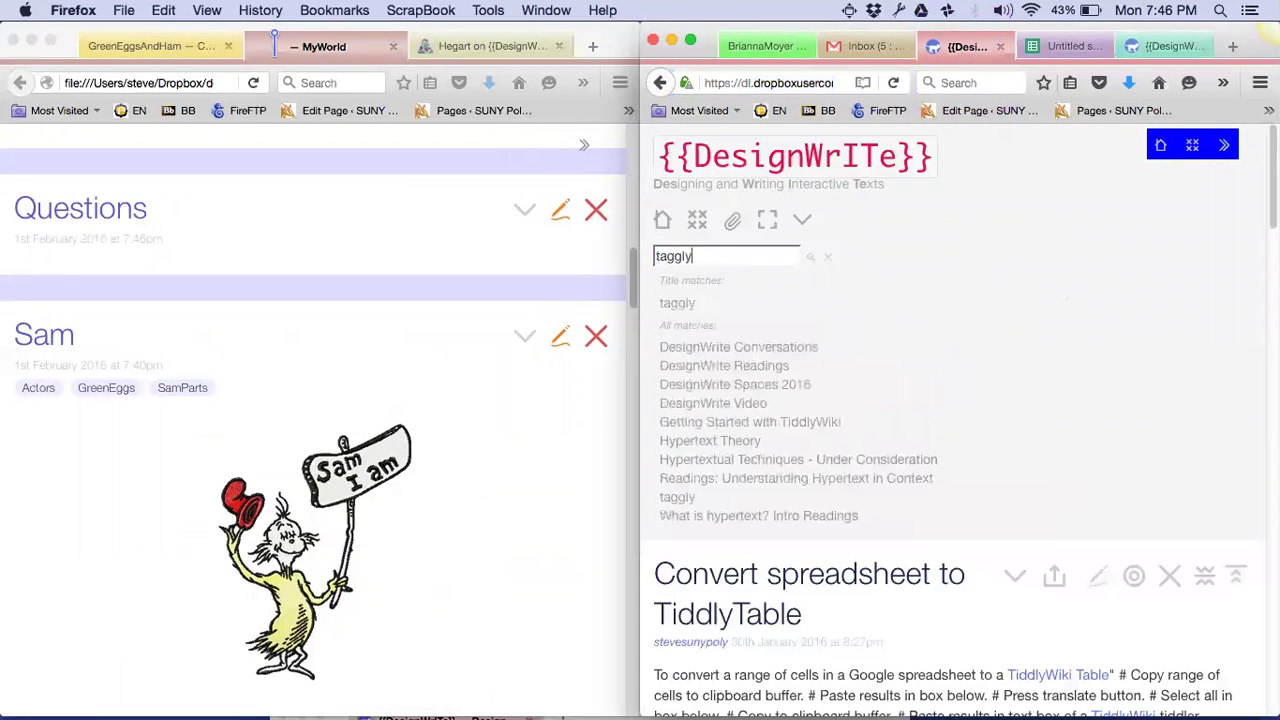
drag(676, 306, 369, 247)
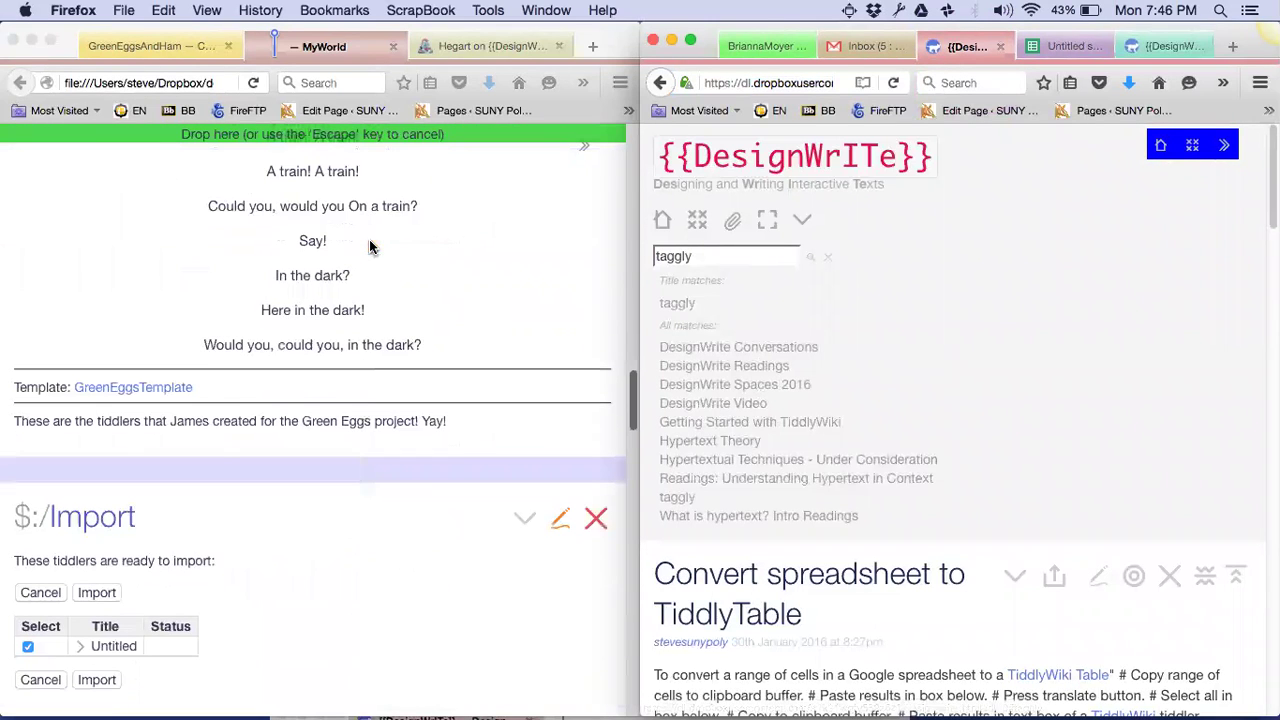
click(103, 688)
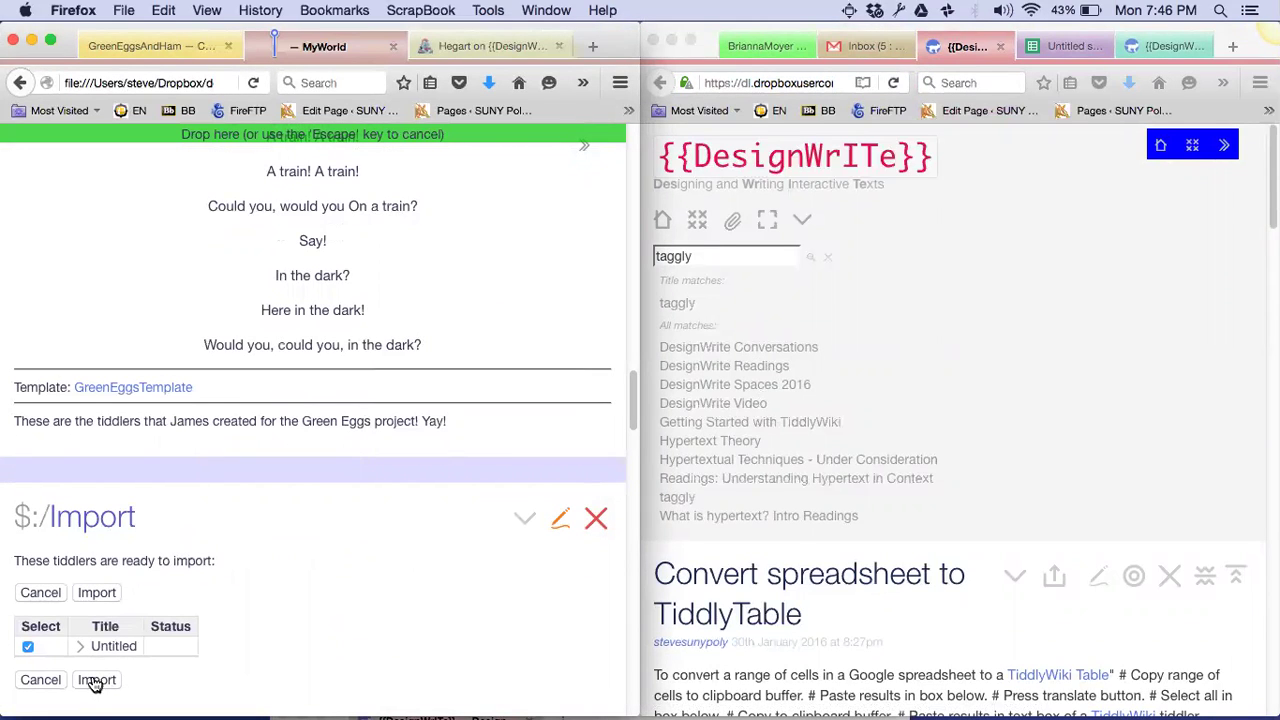
click(95, 681)
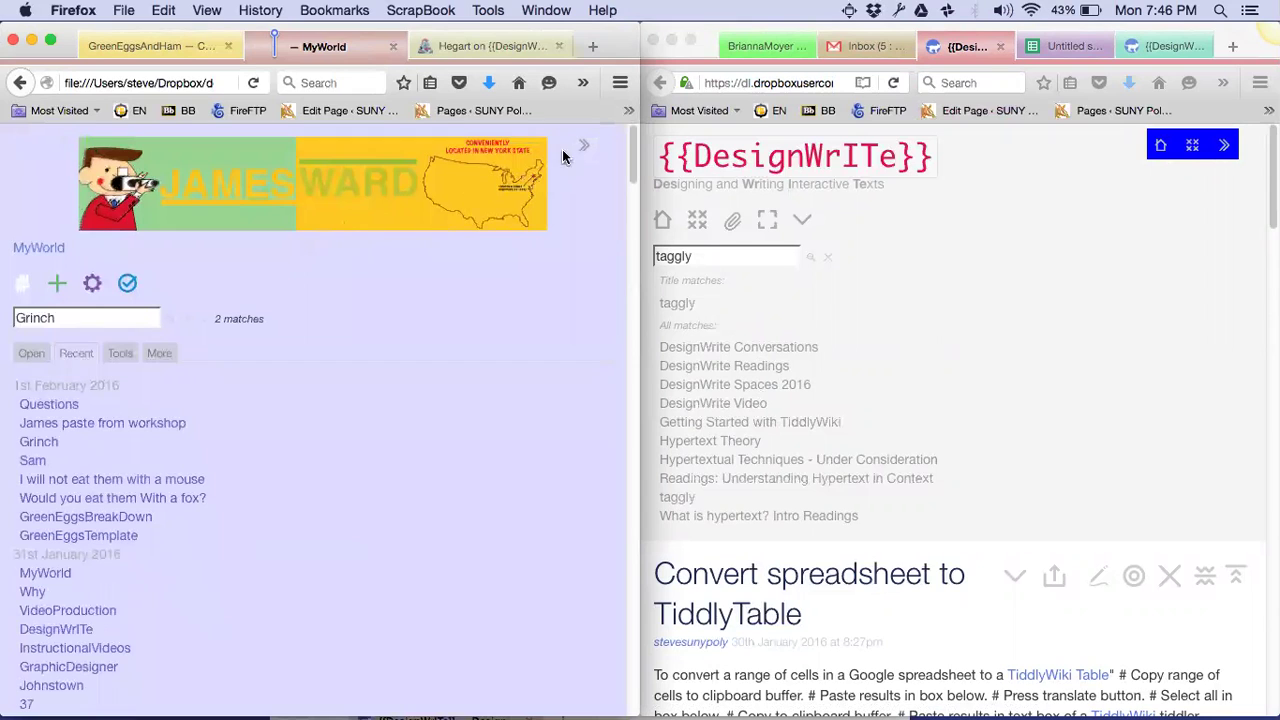
click(582, 145)
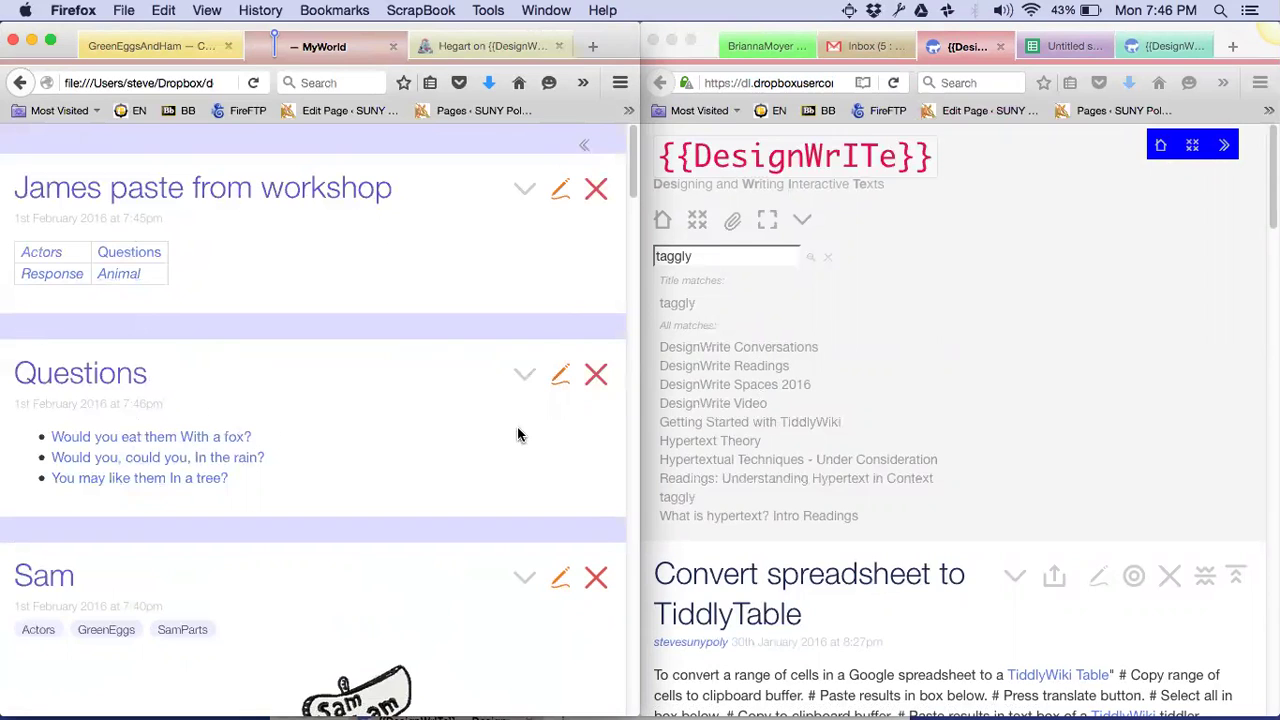
Create the Actors tiddler with an empty body and the GreenEggs tag, and save it
click(41, 252)
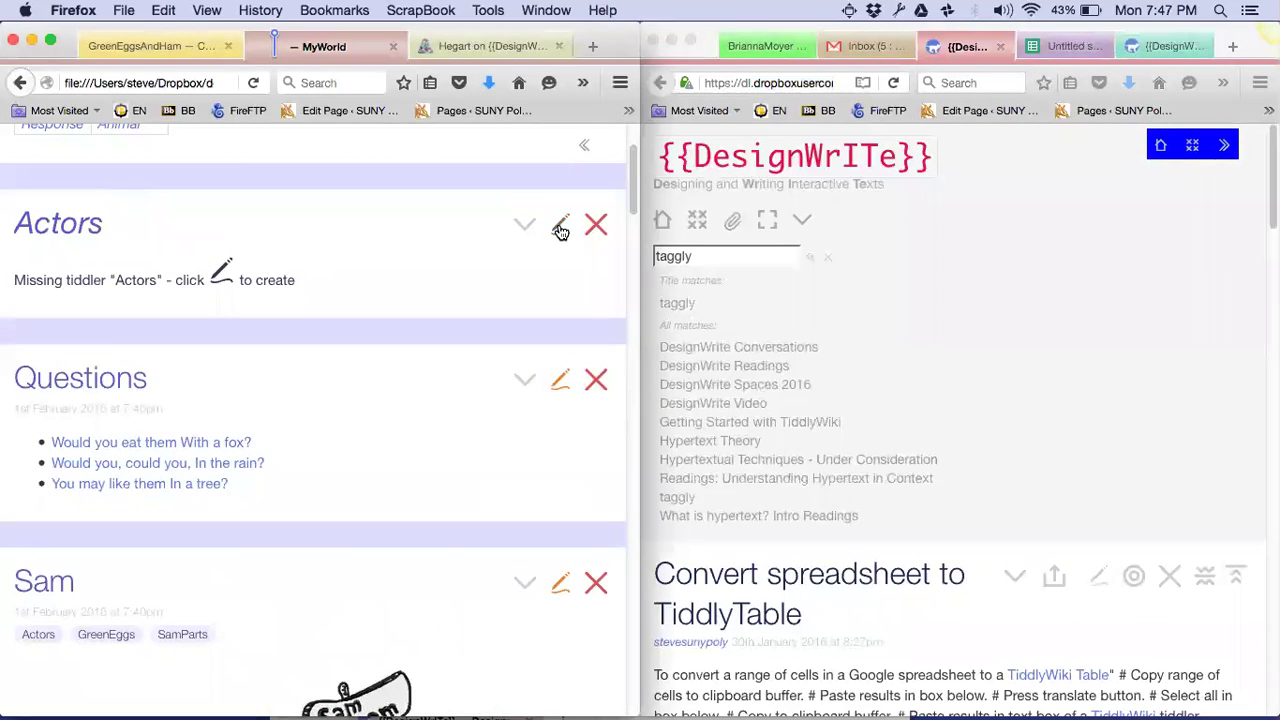
click(561, 230)
click(123, 549)
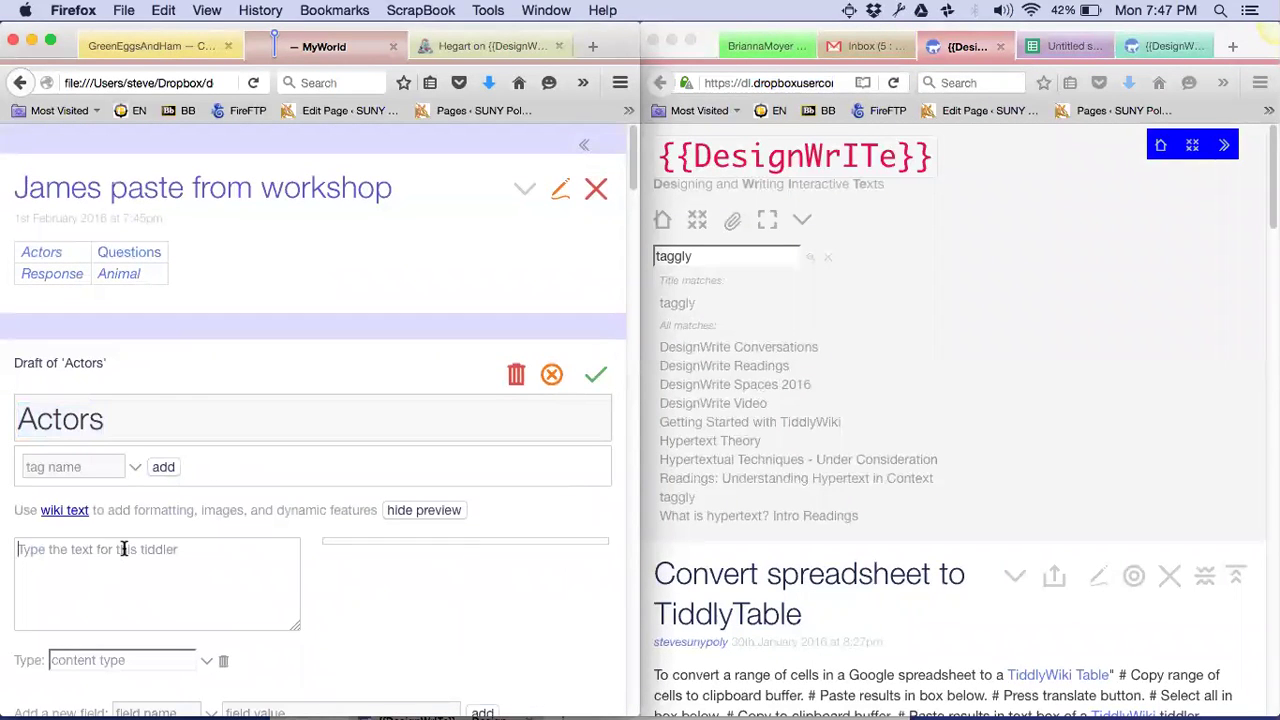
text(<<taggly)
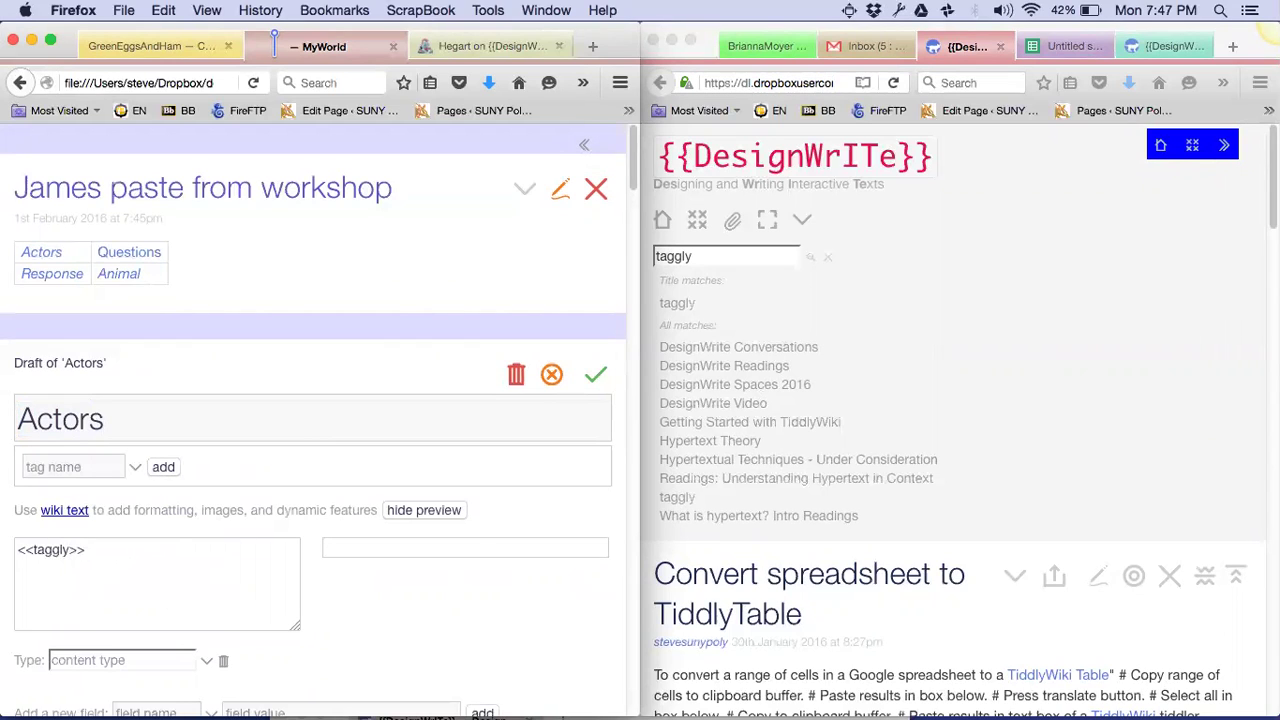
text(>>)
key(shift+Left)
key(shift+Left)
key(shift+Left)
key(shift+Left)
key(shift+Left)
key(shift+Left)
key(shift+Left)
key(shift+Left)
key(shift+Left)
key(shift+Left)
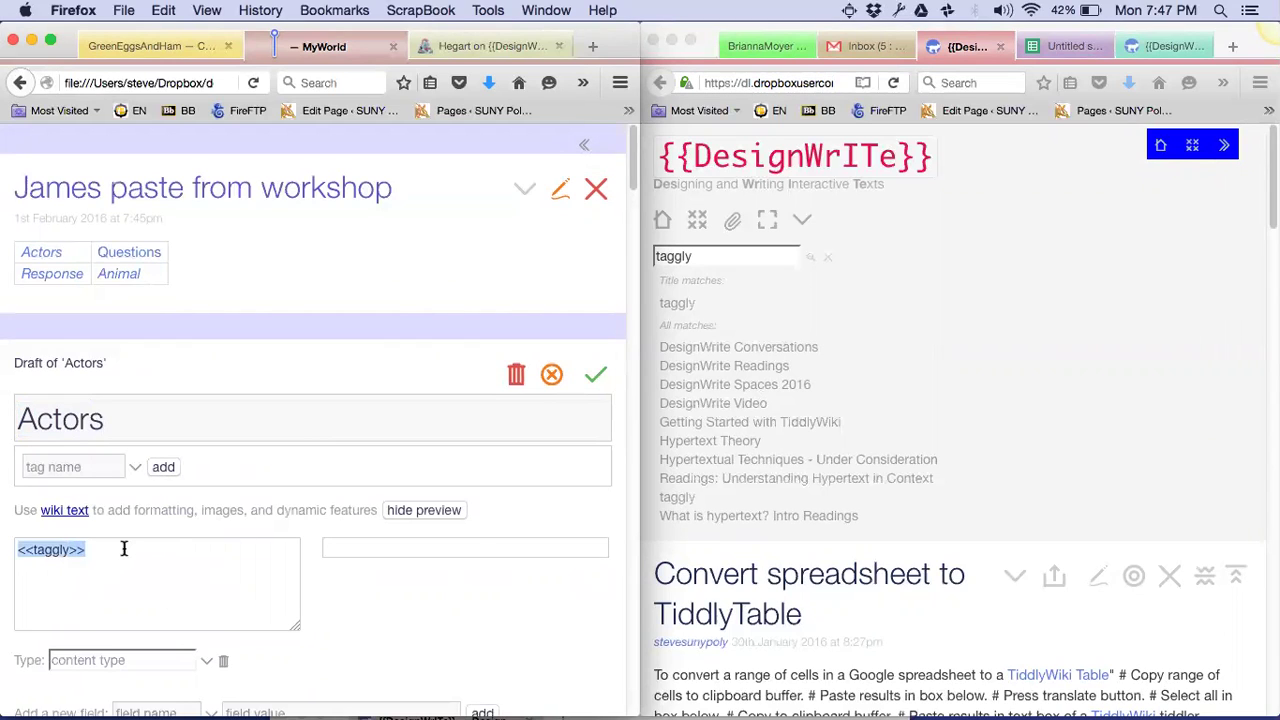
key(ctrl+x)
click(68, 466)
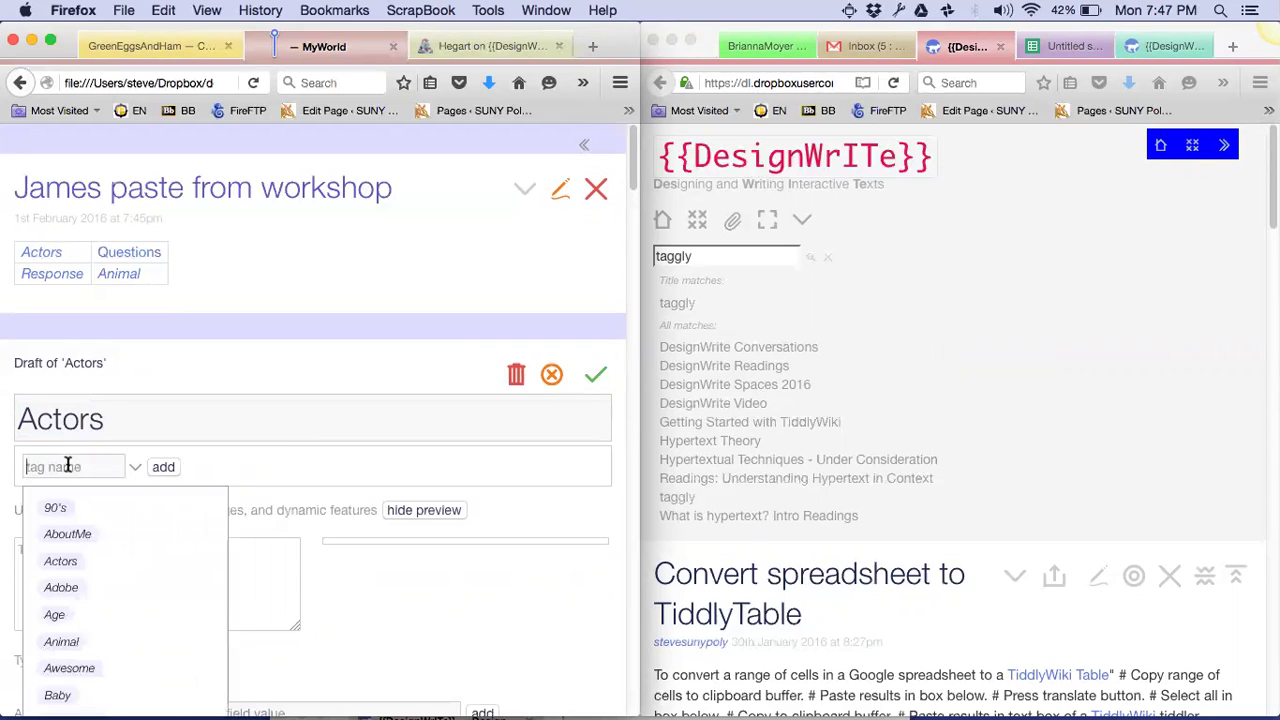
text(GreenEggs)
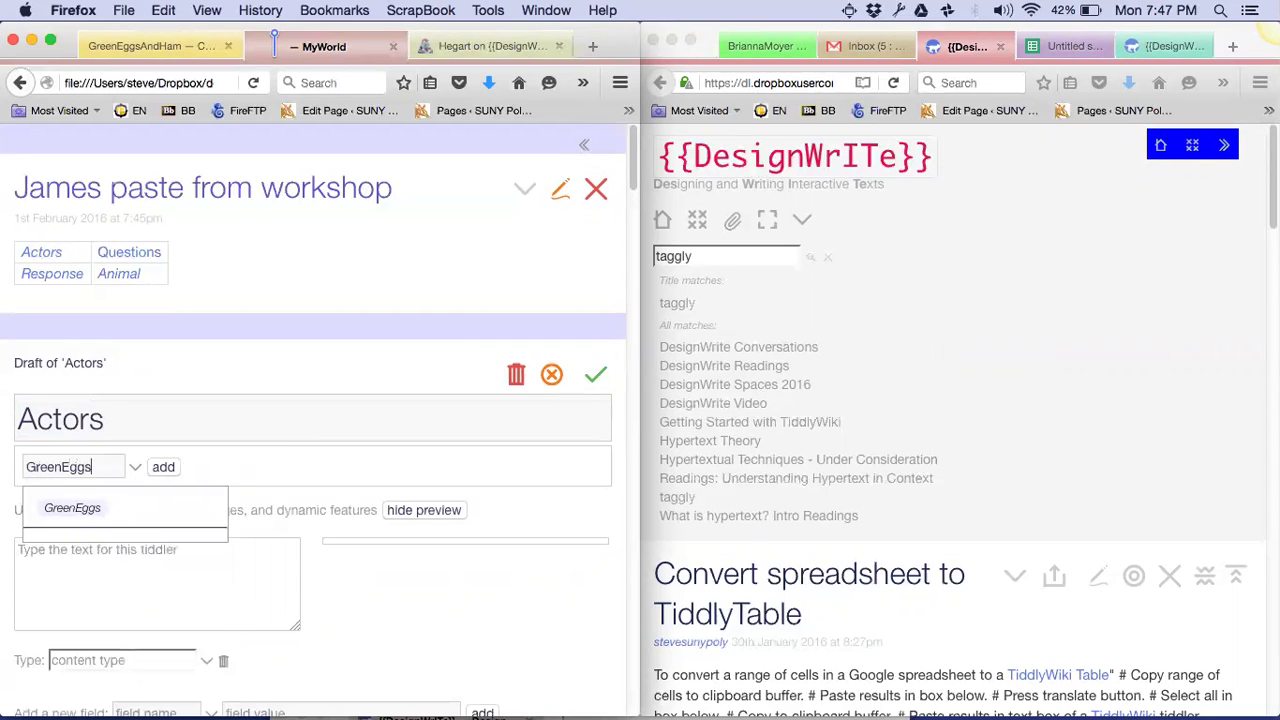
click(163, 467)
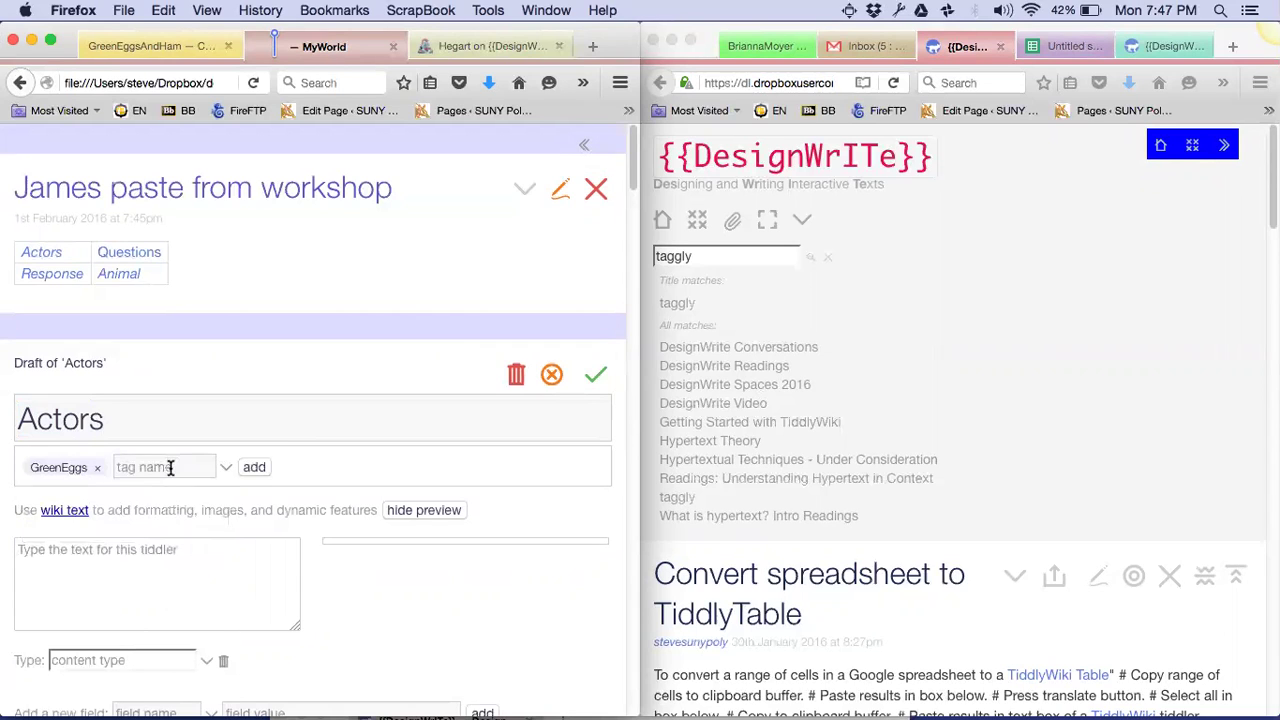
click(594, 382)
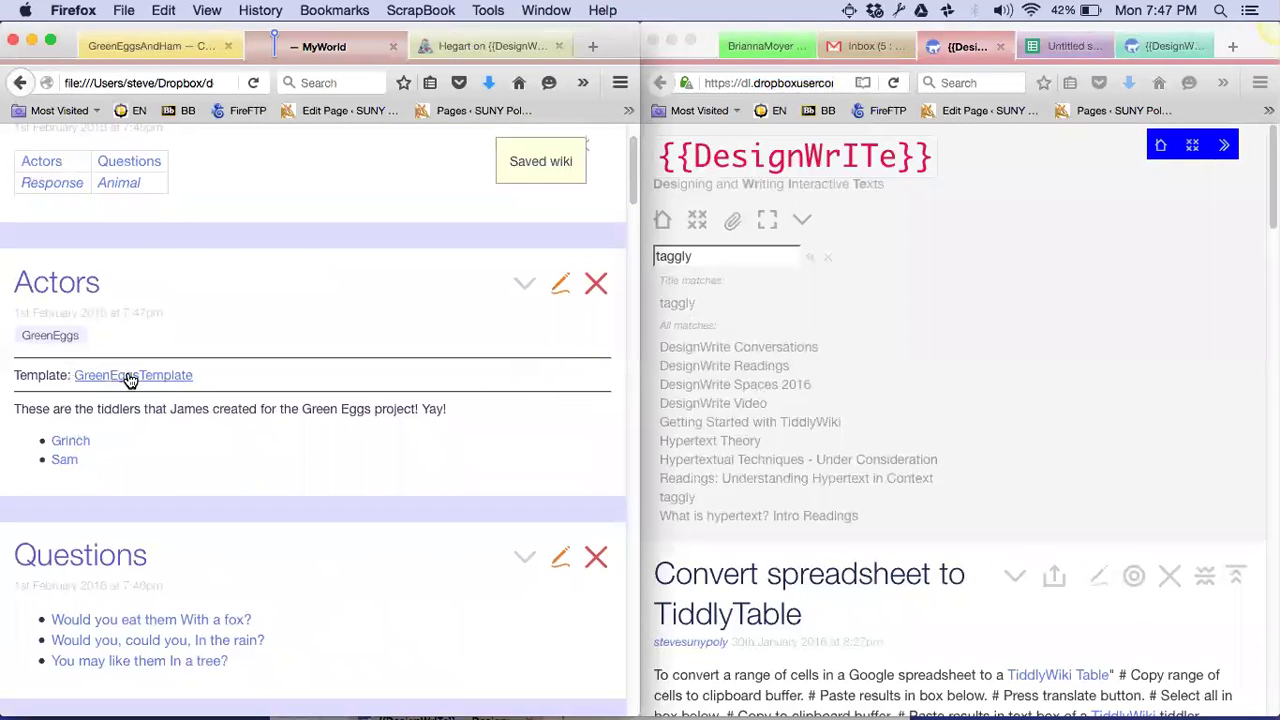
scroll(130, 380, down, 3)
scroll(313, 595, down, 2)
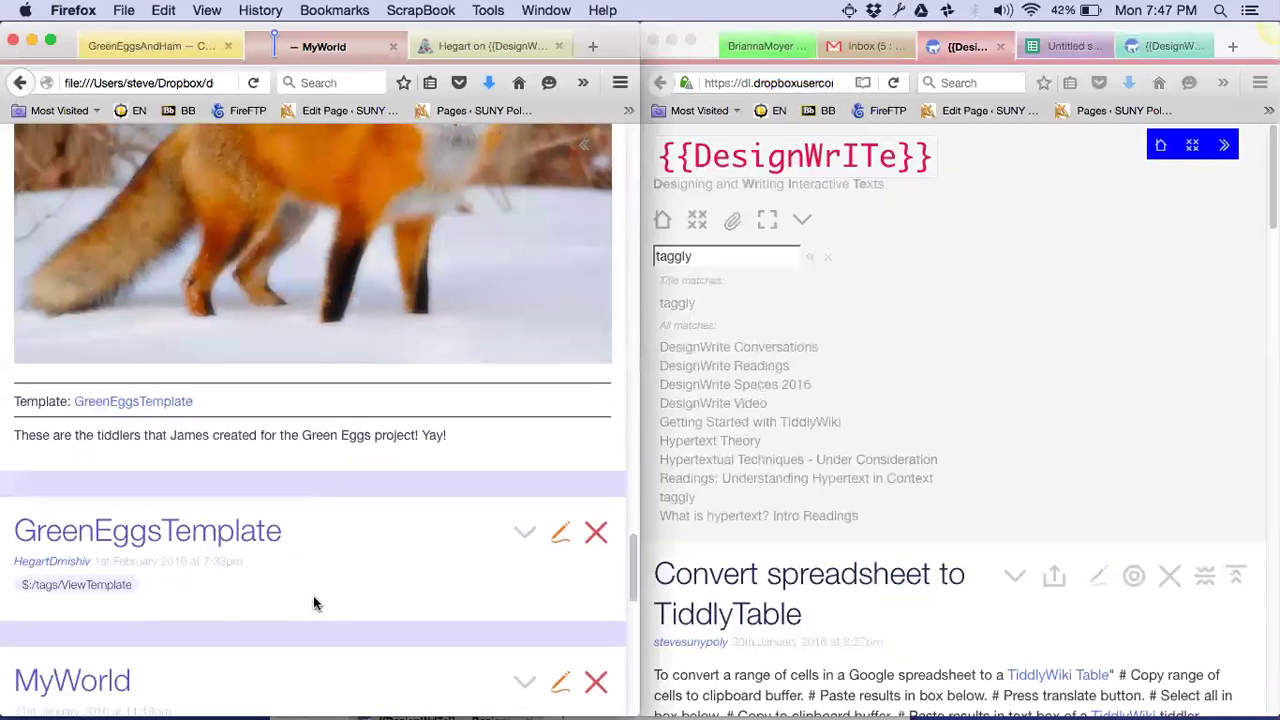
Add <<taggly>> under the $list line in GreenEggsTemplate, remove the description lines, and save
click(557, 535)
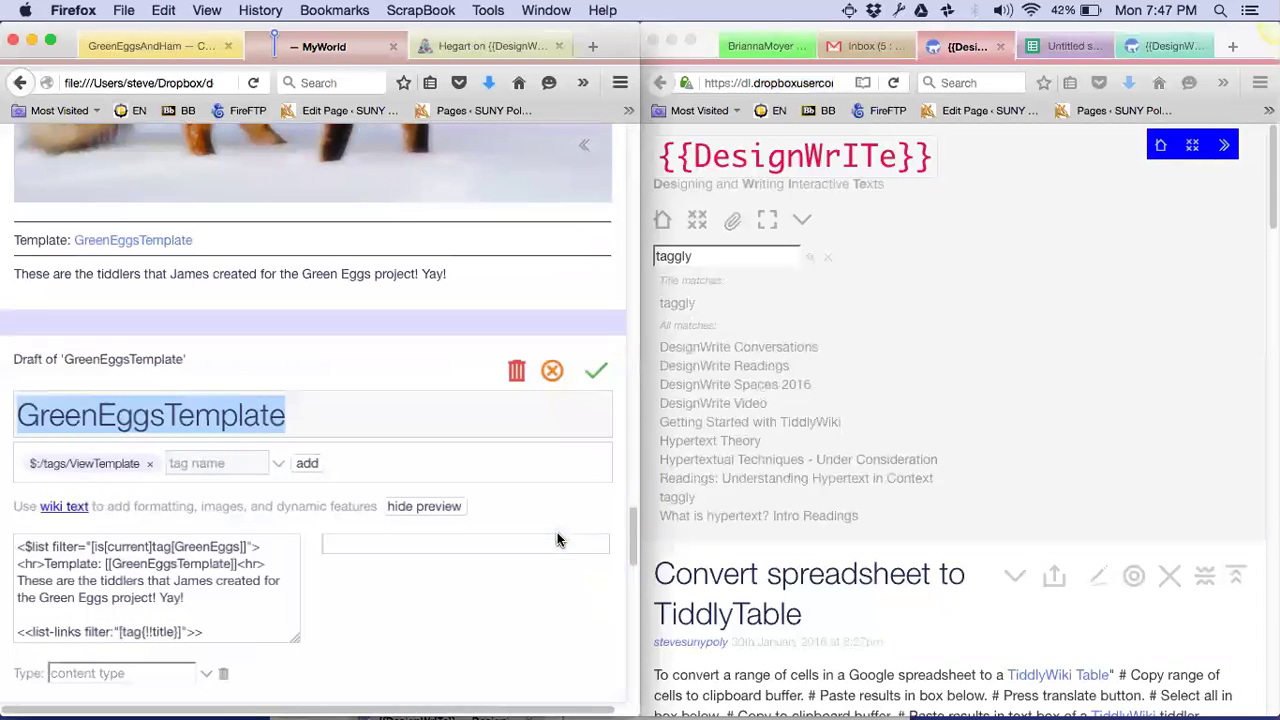
click(264, 545)
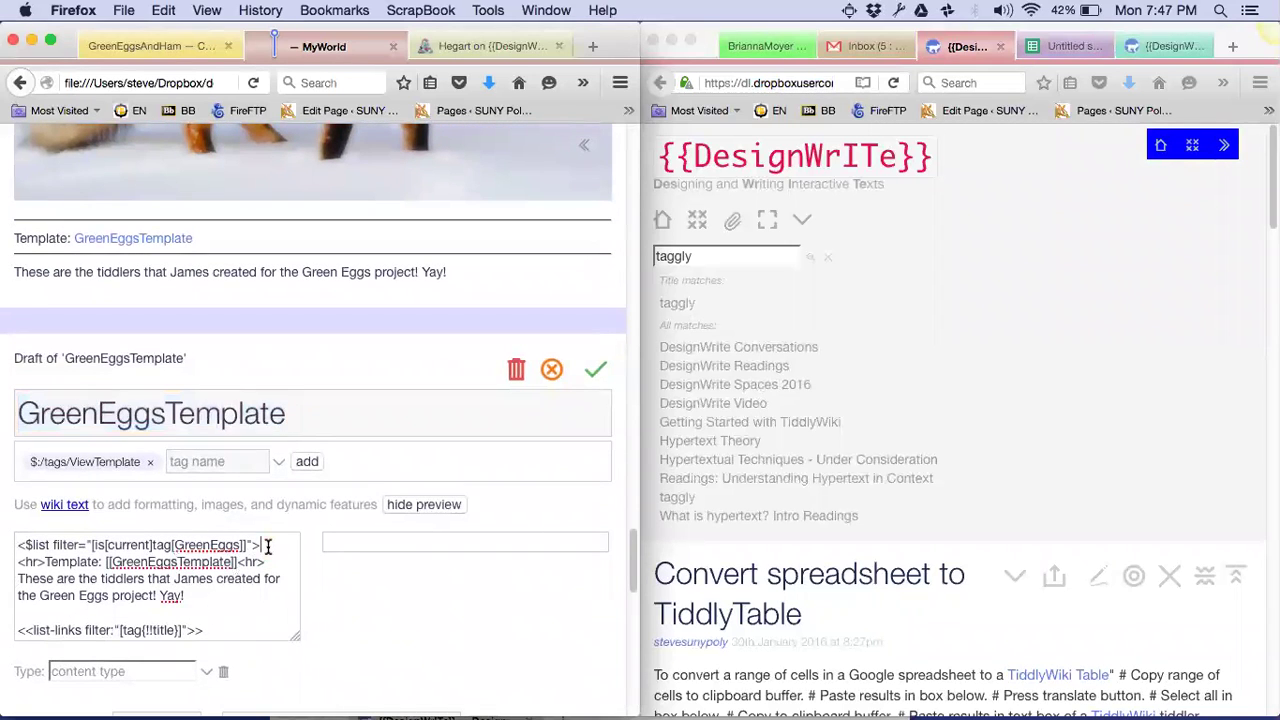
key(Return)
text(<<taggly>>)
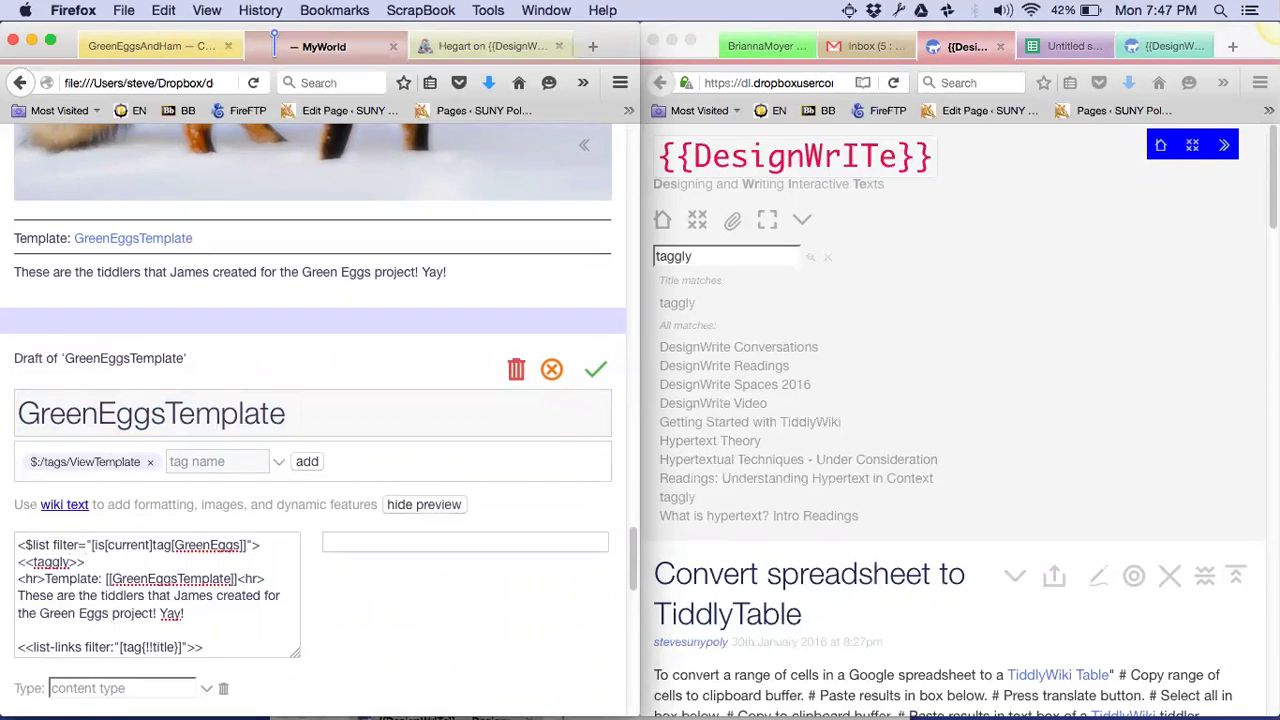
key(shift+Down)
key(shift+Down)
key(shift+Down)
key(shift+Down)
key(shift+Down)
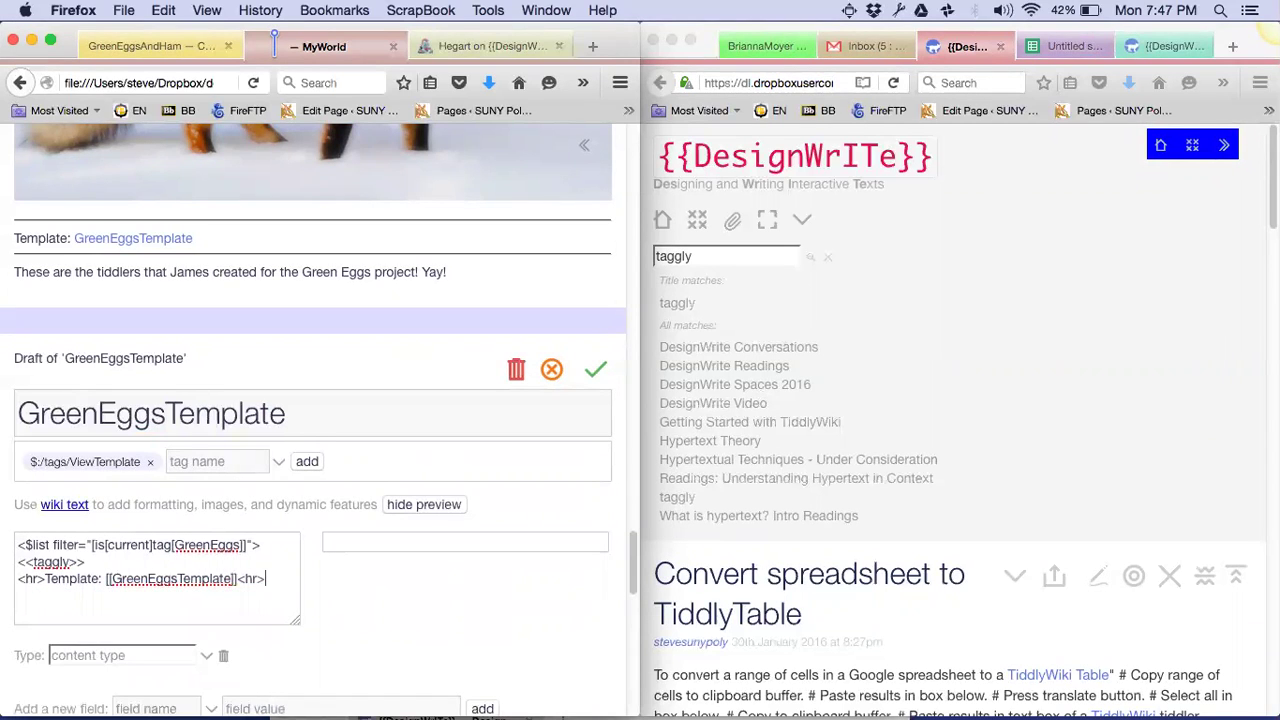
click(592, 372)
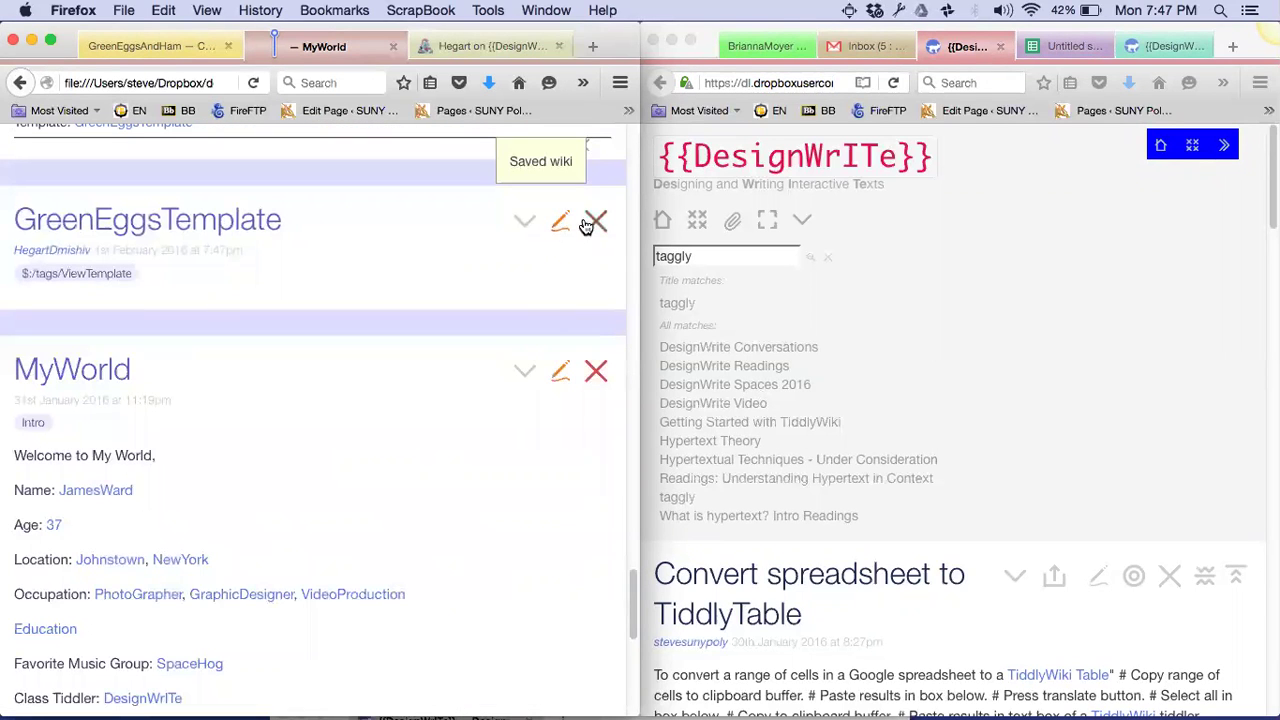
click(597, 222)
Close the MyWorld, fox question, GreenEggsBreakDown and import report tiddlers
click(600, 223)
scroll(540, 400, up, 10)
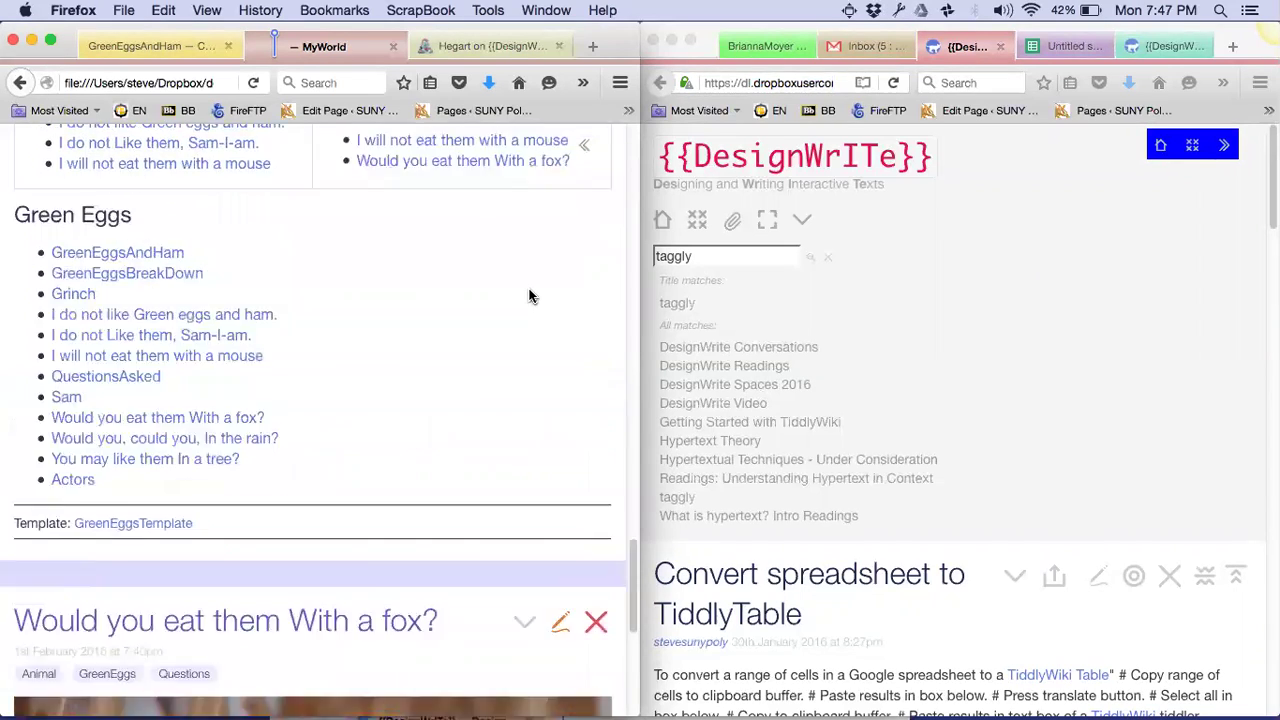
scroll(530, 295, up, 9)
scroll(530, 295, down, 5)
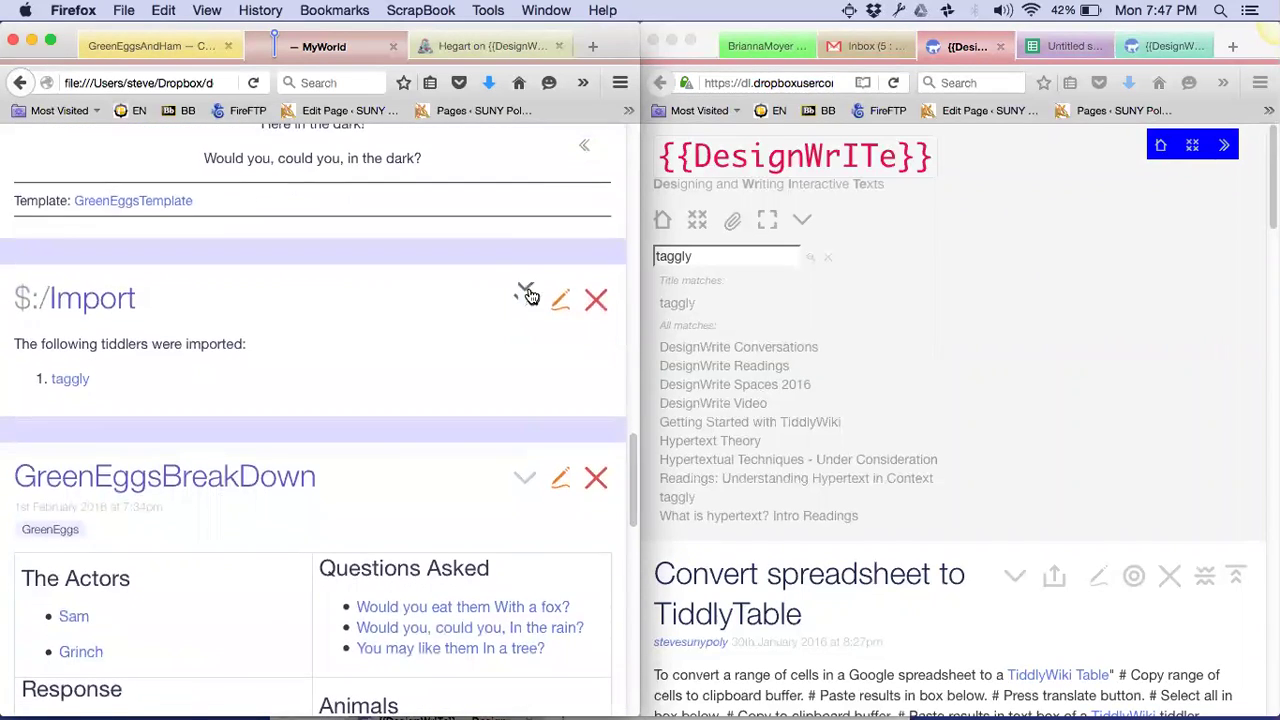
scroll(530, 296, down, 15)
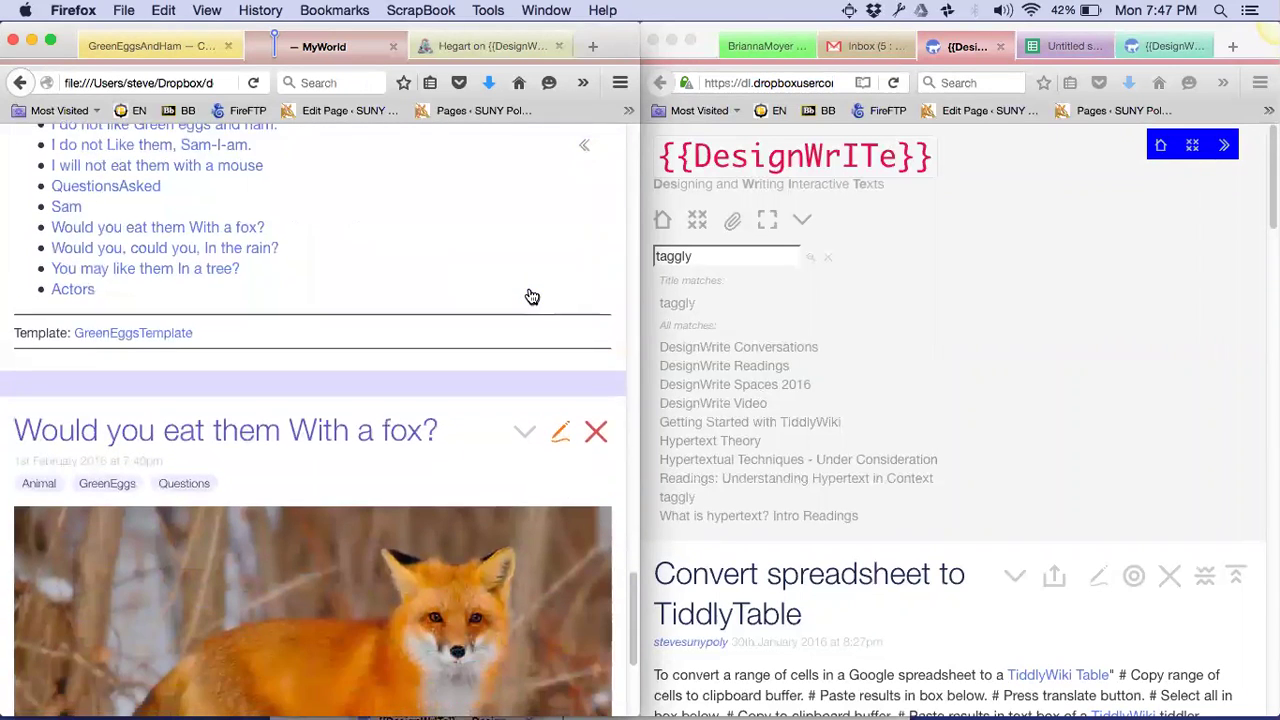
click(596, 416)
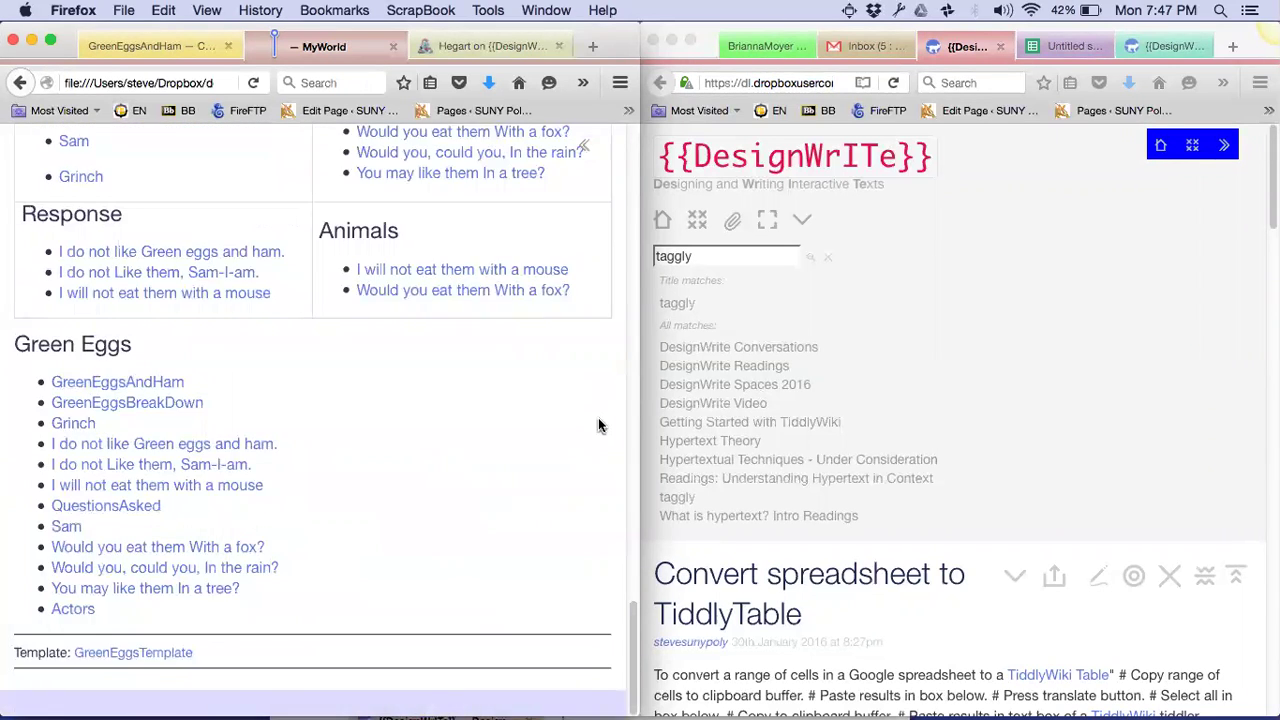
scroll(598, 425, up, 5)
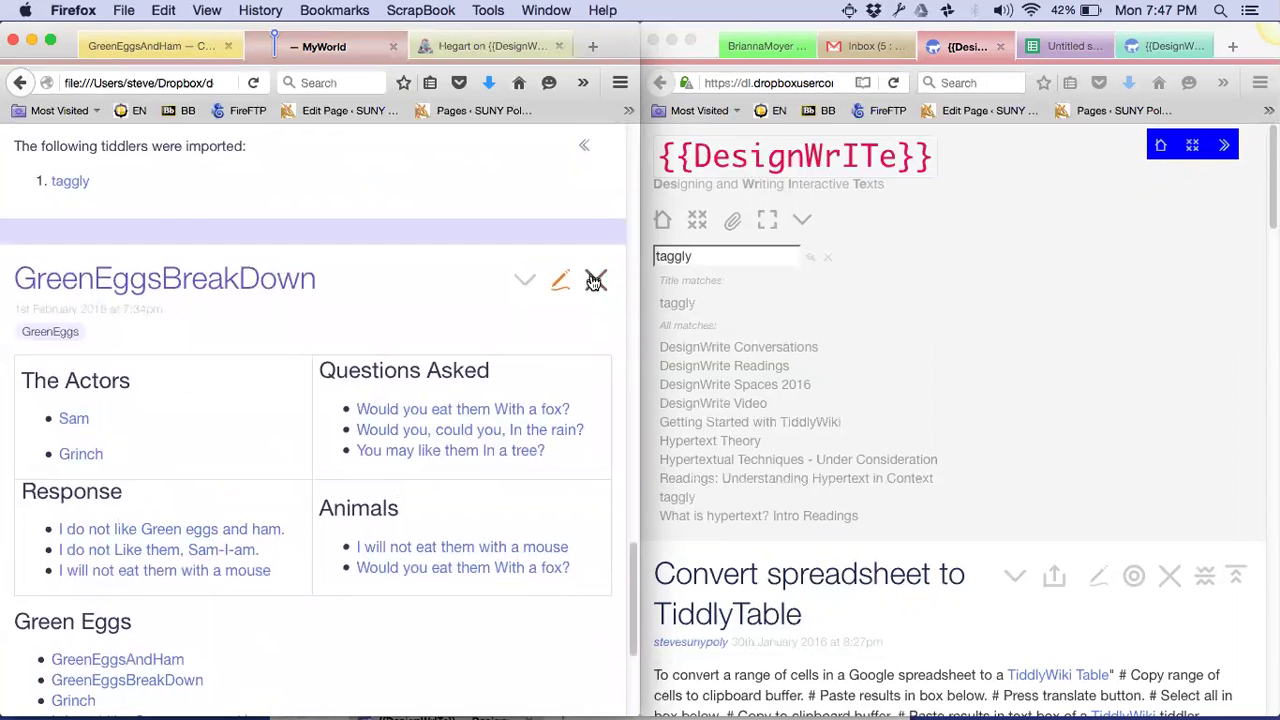
click(596, 282)
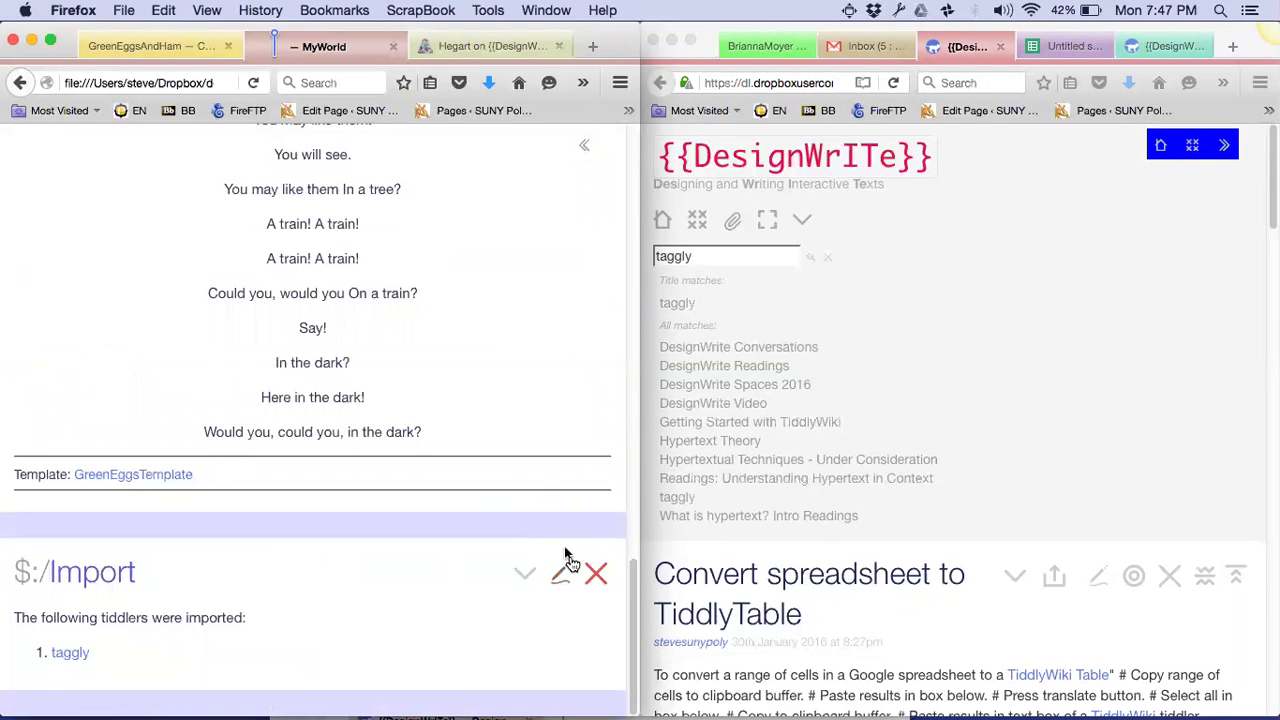
click(596, 573)
scroll(588, 579, up, 10)
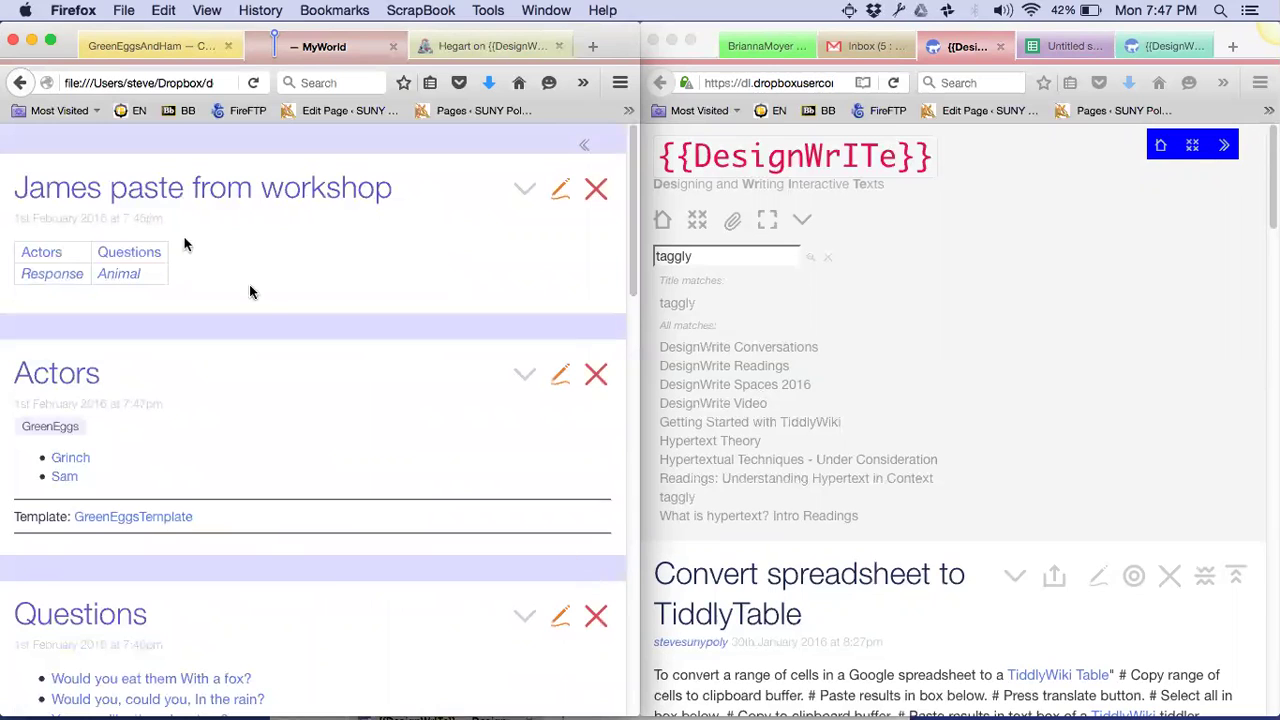
Close all but James paste from workshop, then create a Response tiddler tagged GreenEggs
click(526, 193)
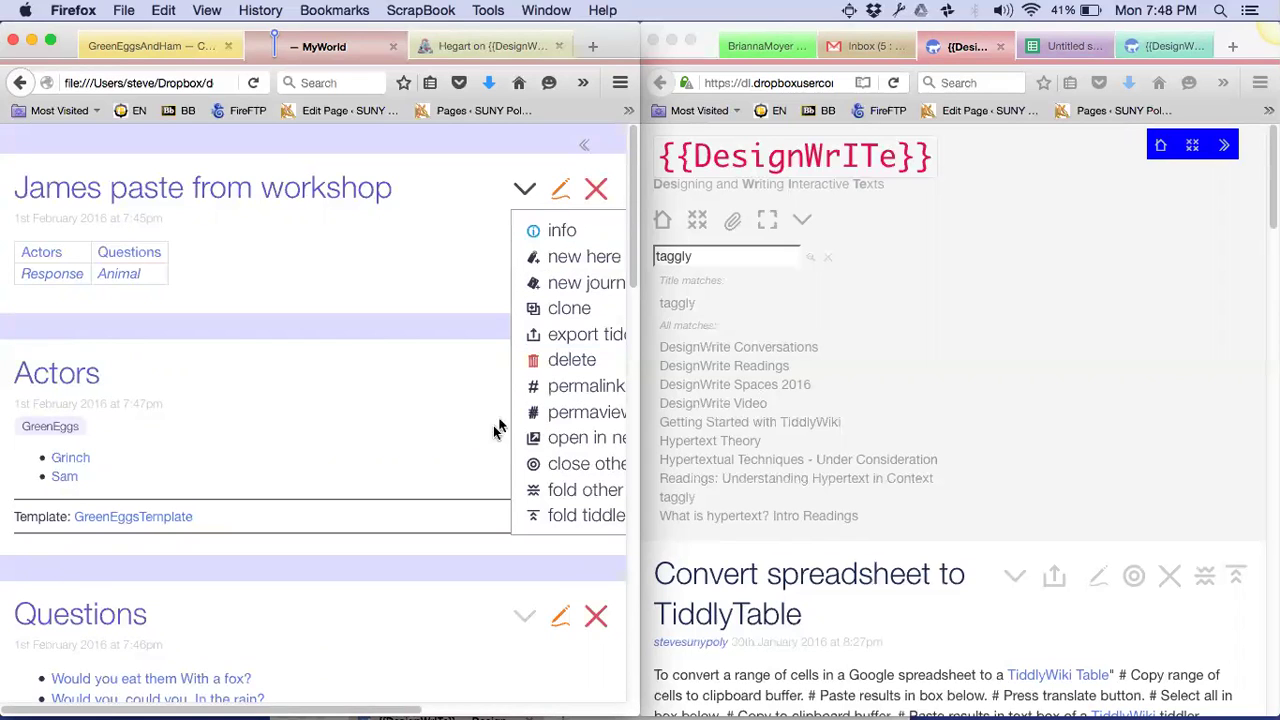
click(546, 467)
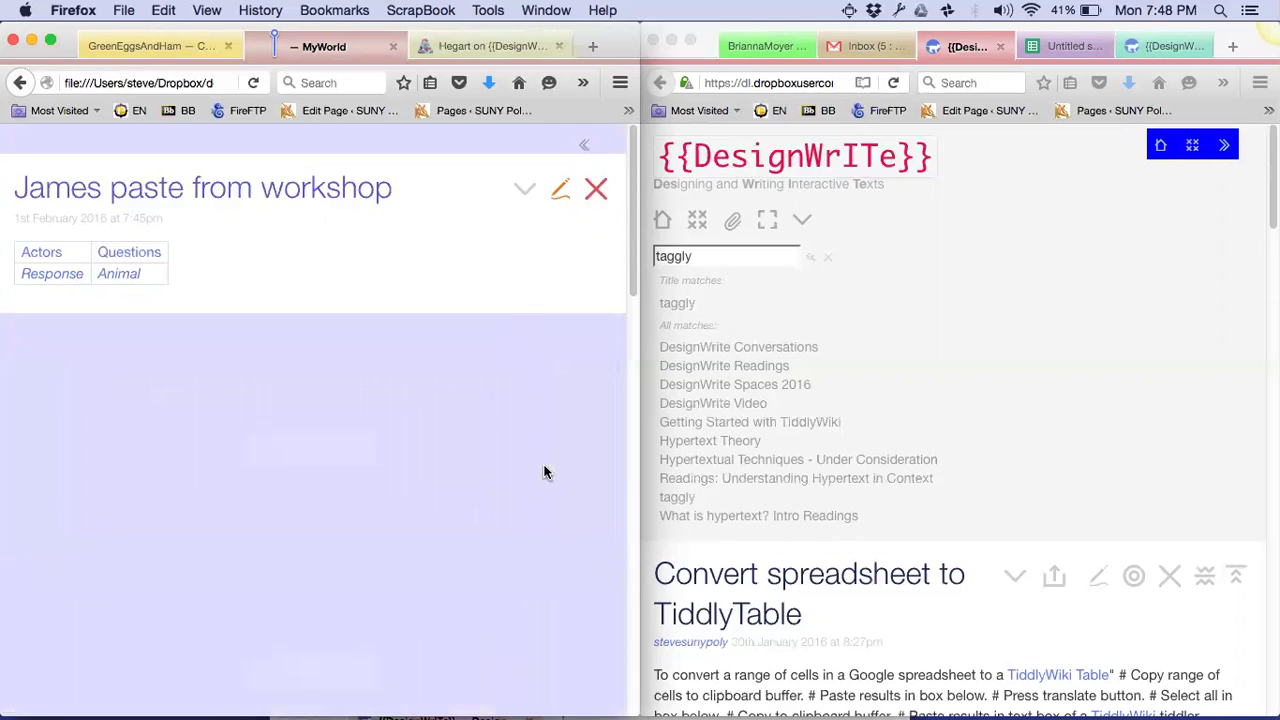
click(55, 278)
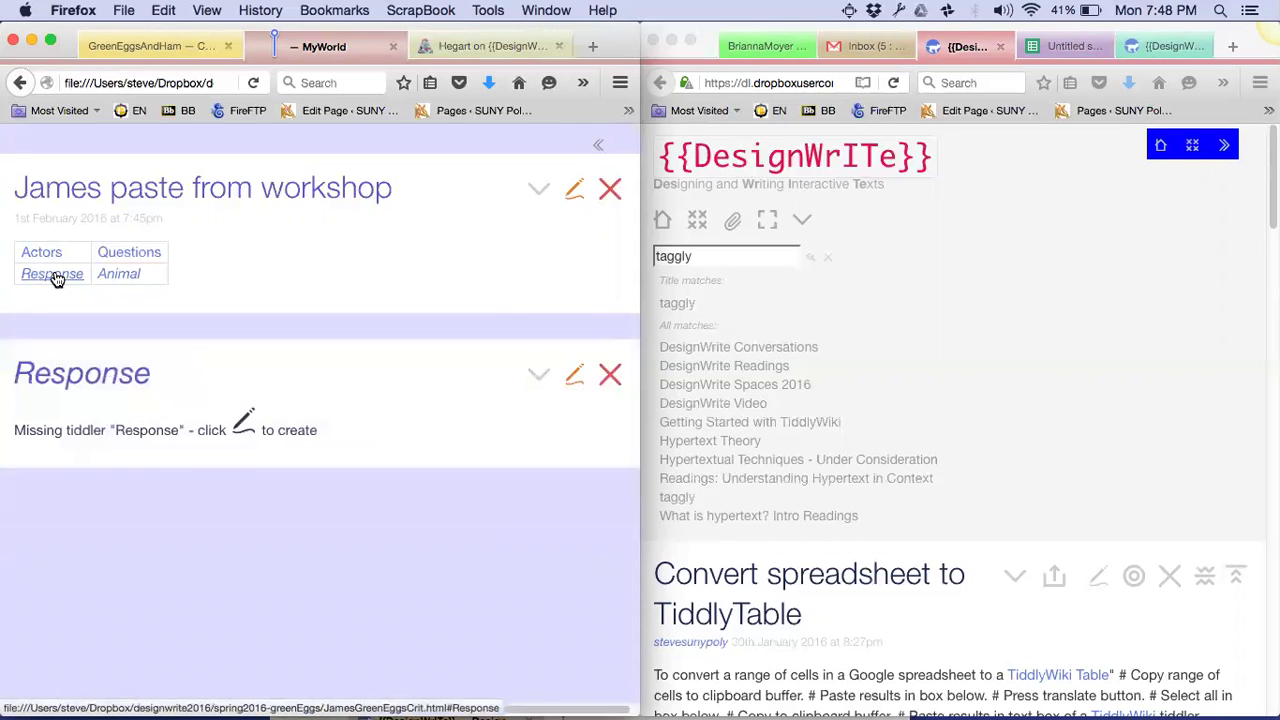
click(570, 378)
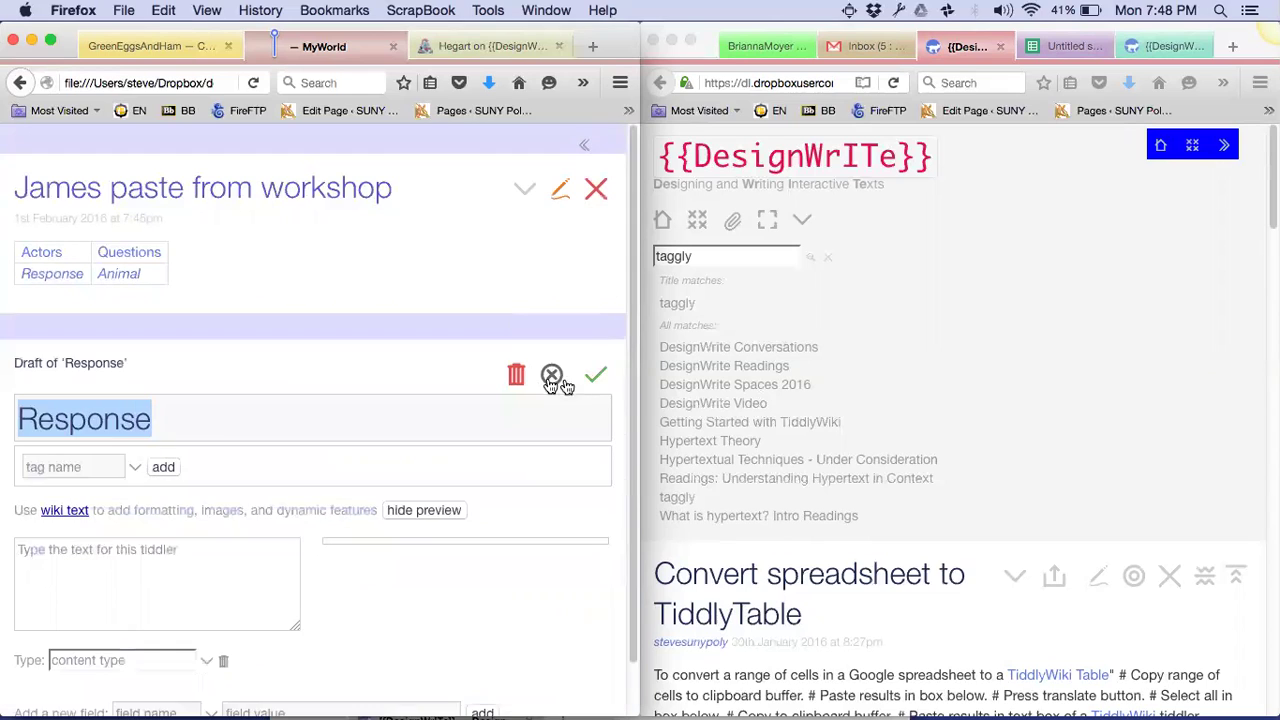
click(60, 466)
text(gre)
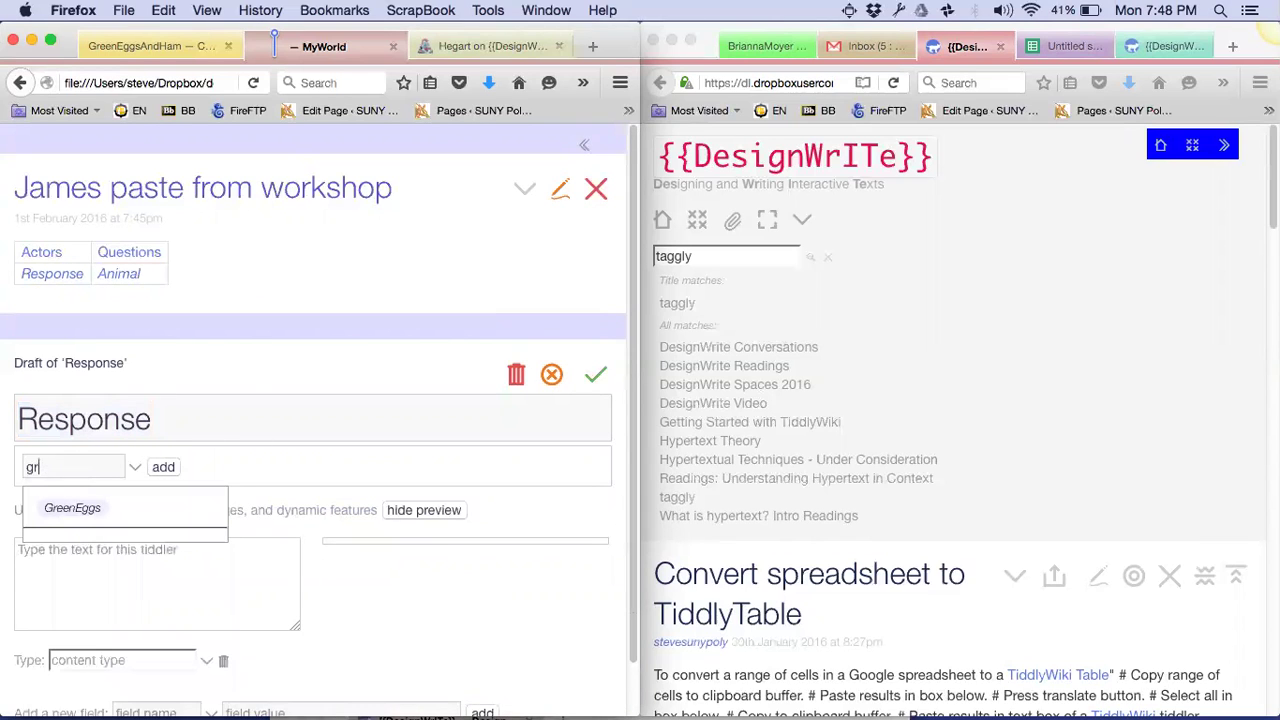
click(58, 530)
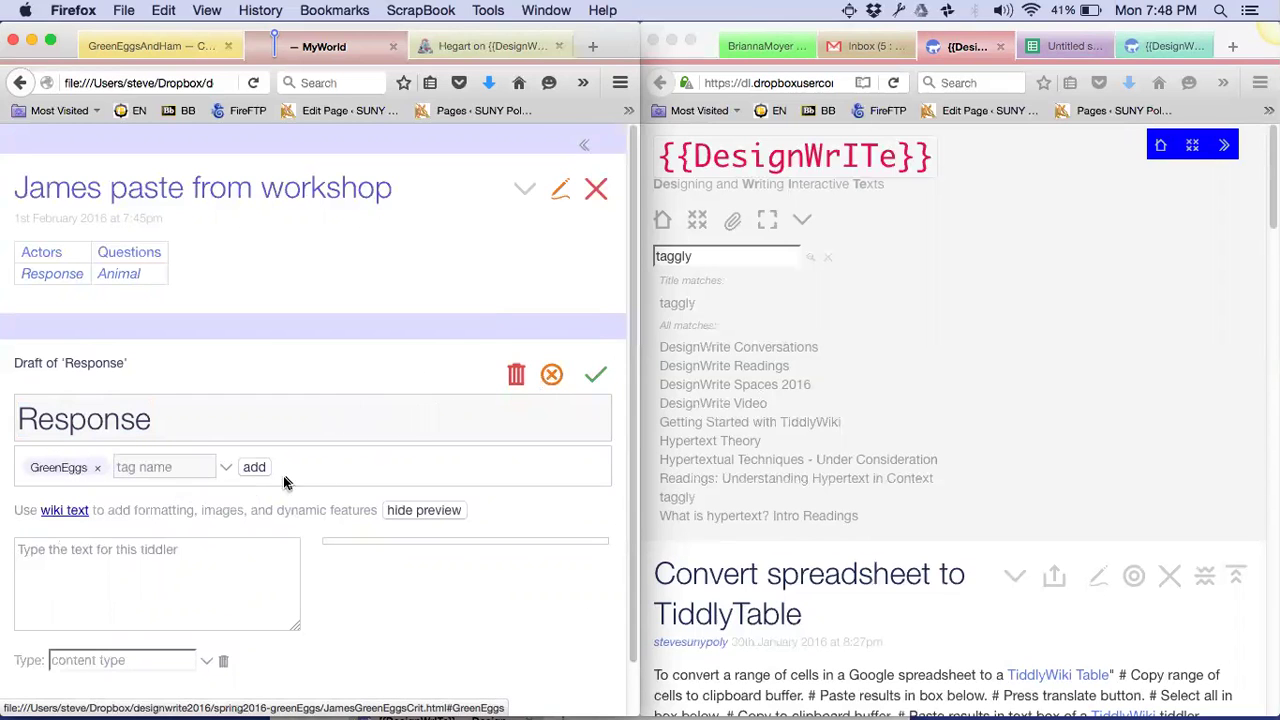
click(594, 377)
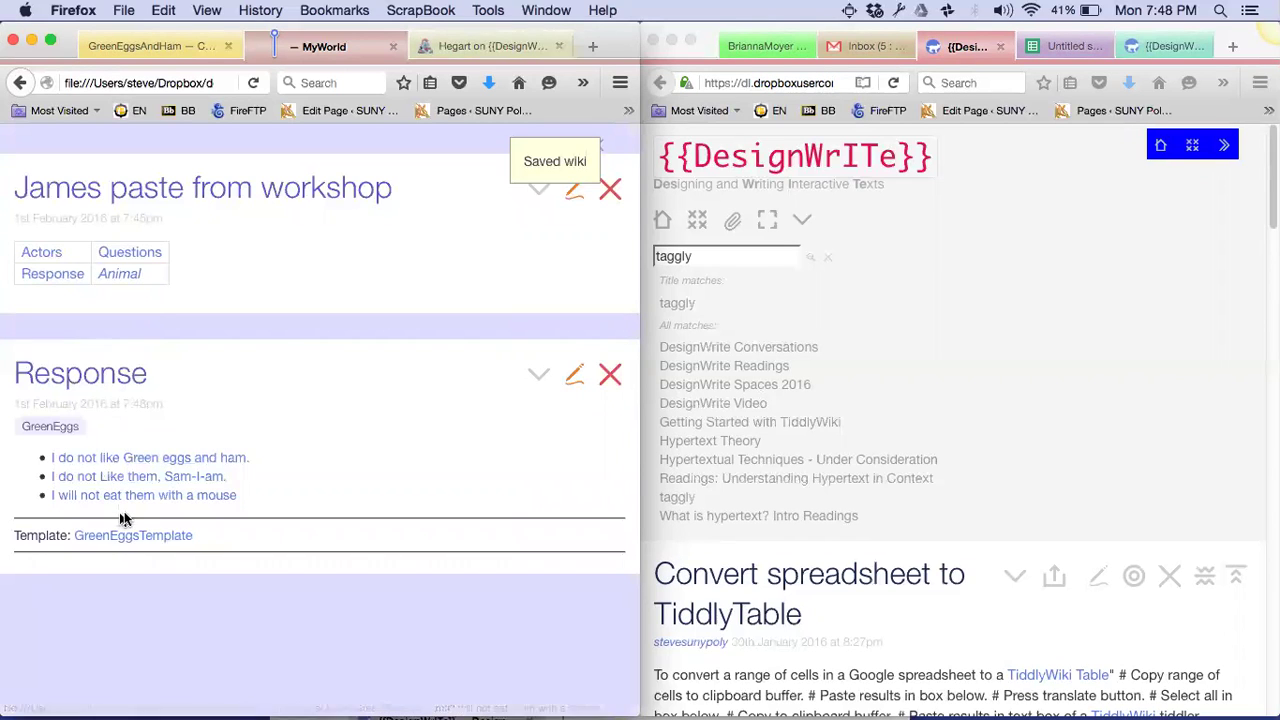
Create and save an Animal tiddler tagged GreenEggs, then bring up the Questions tiddler
click(125, 276)
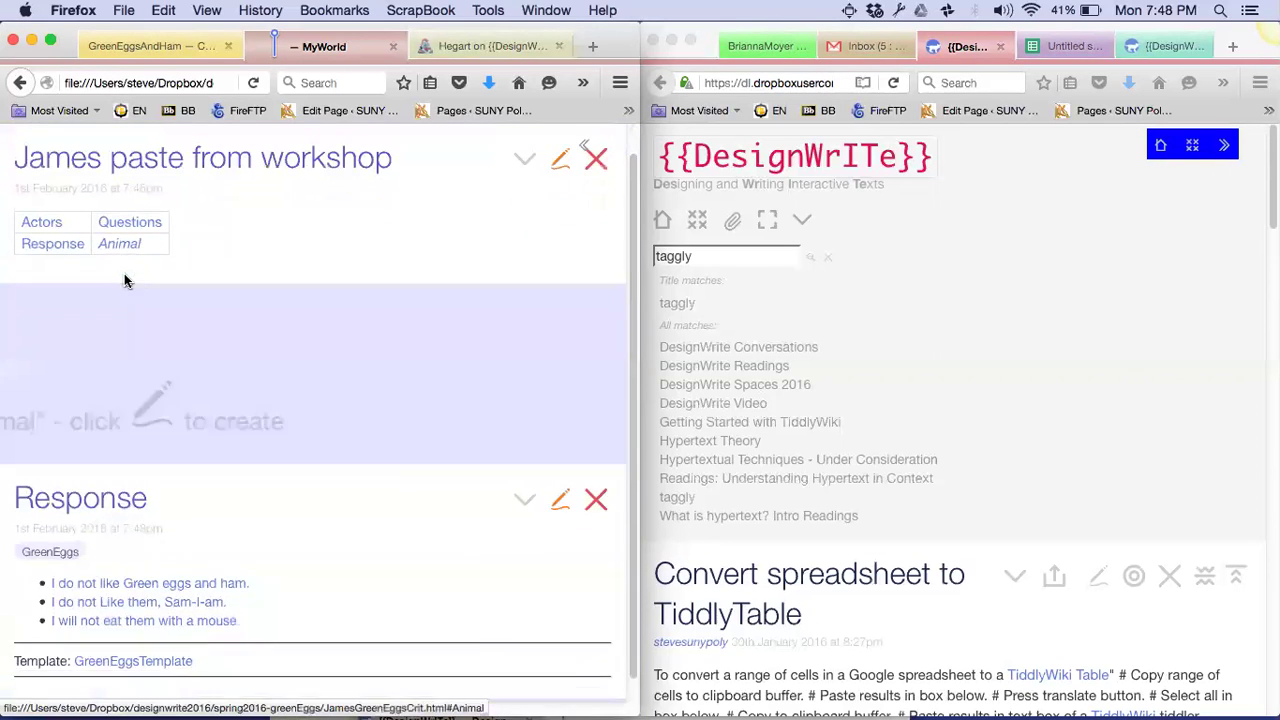
click(560, 340)
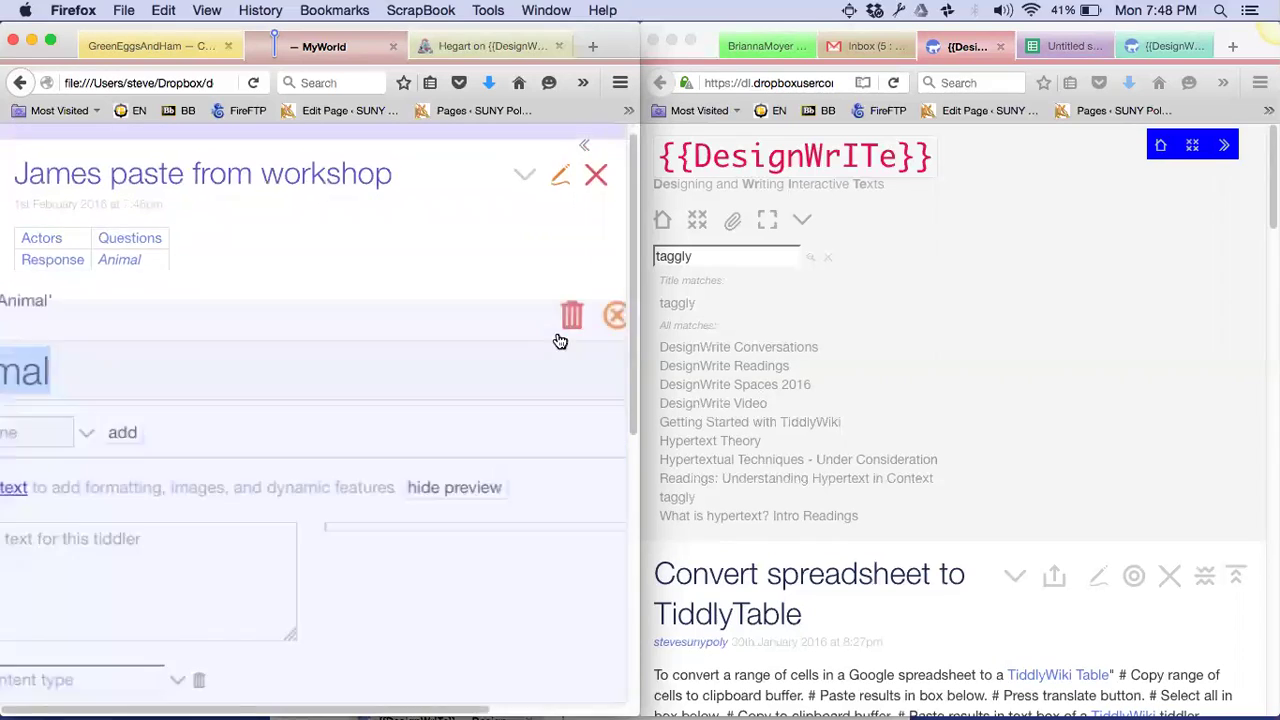
click(63, 467)
text(GreenEggs)
click(65, 507)
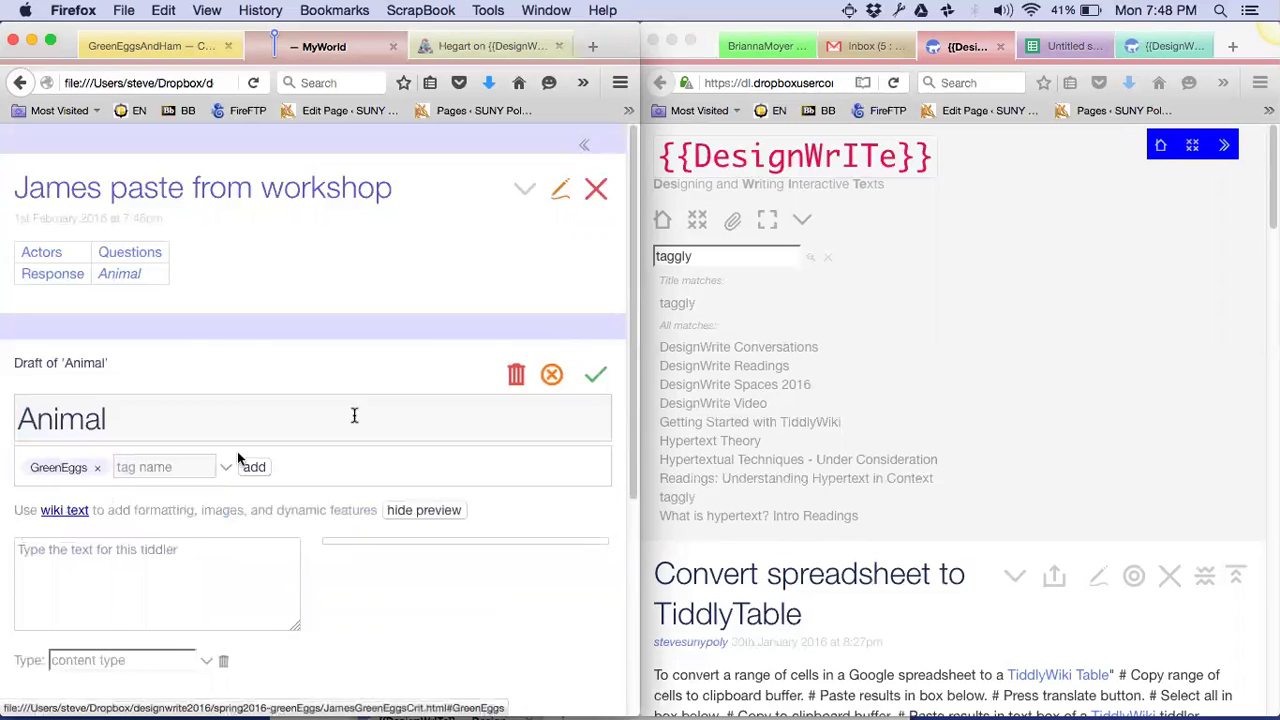
click(597, 377)
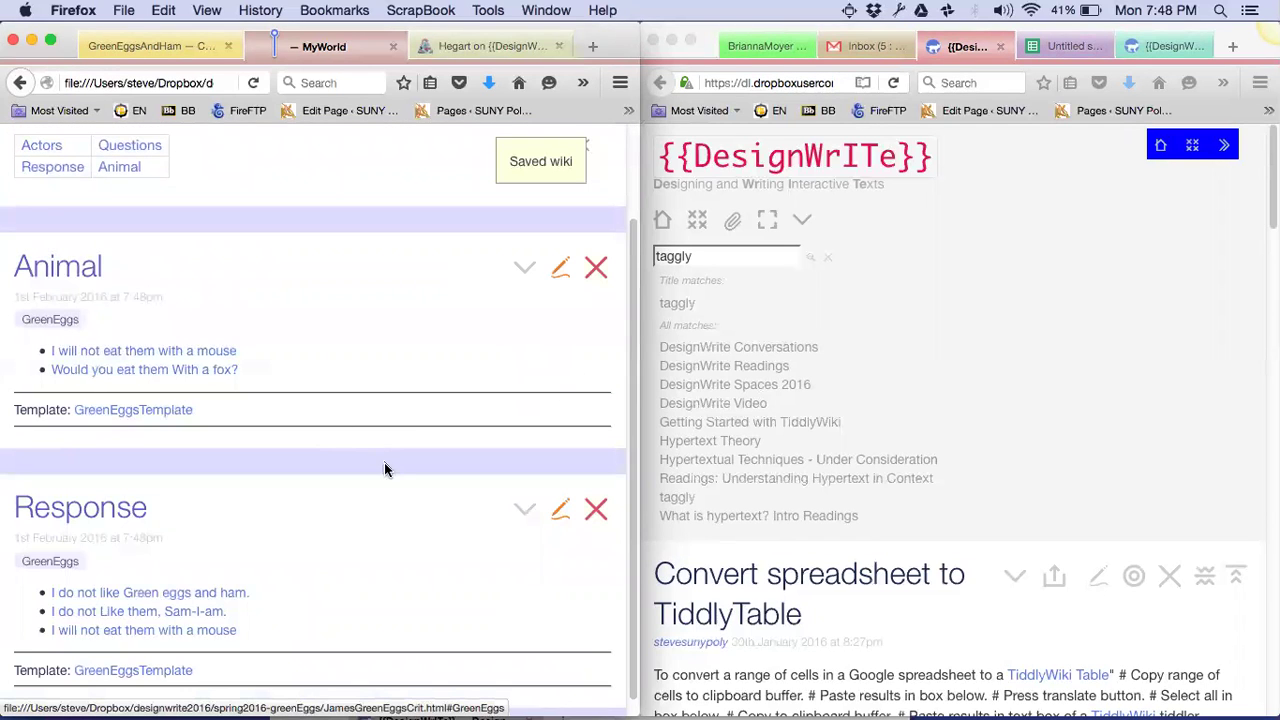
scroll(392, 476, up, 3)
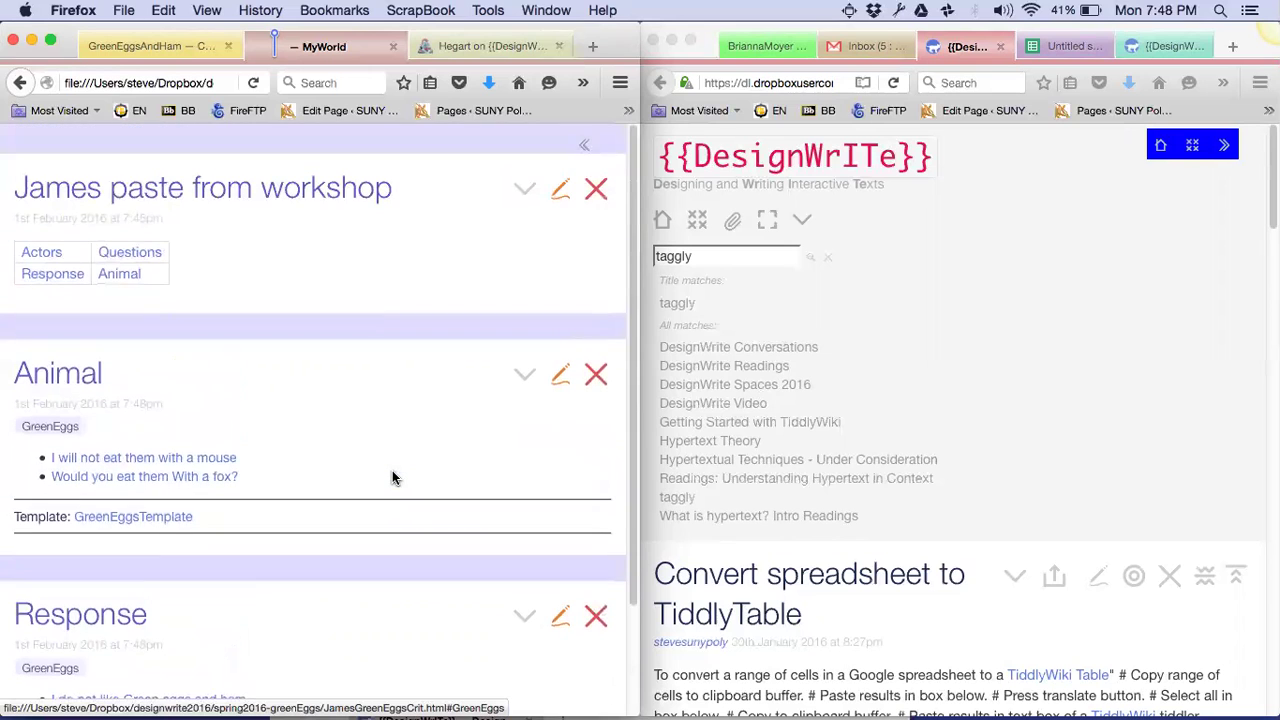
click(141, 255)
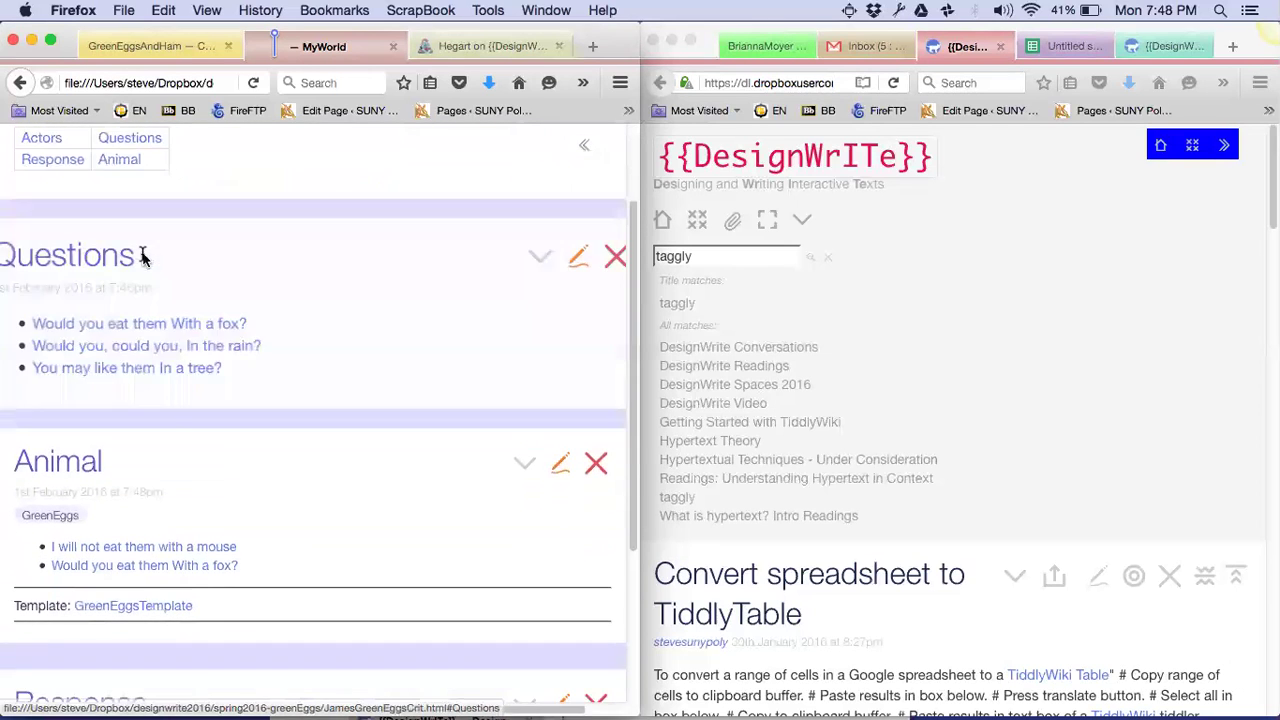
scroll(200, 317, up, 3)
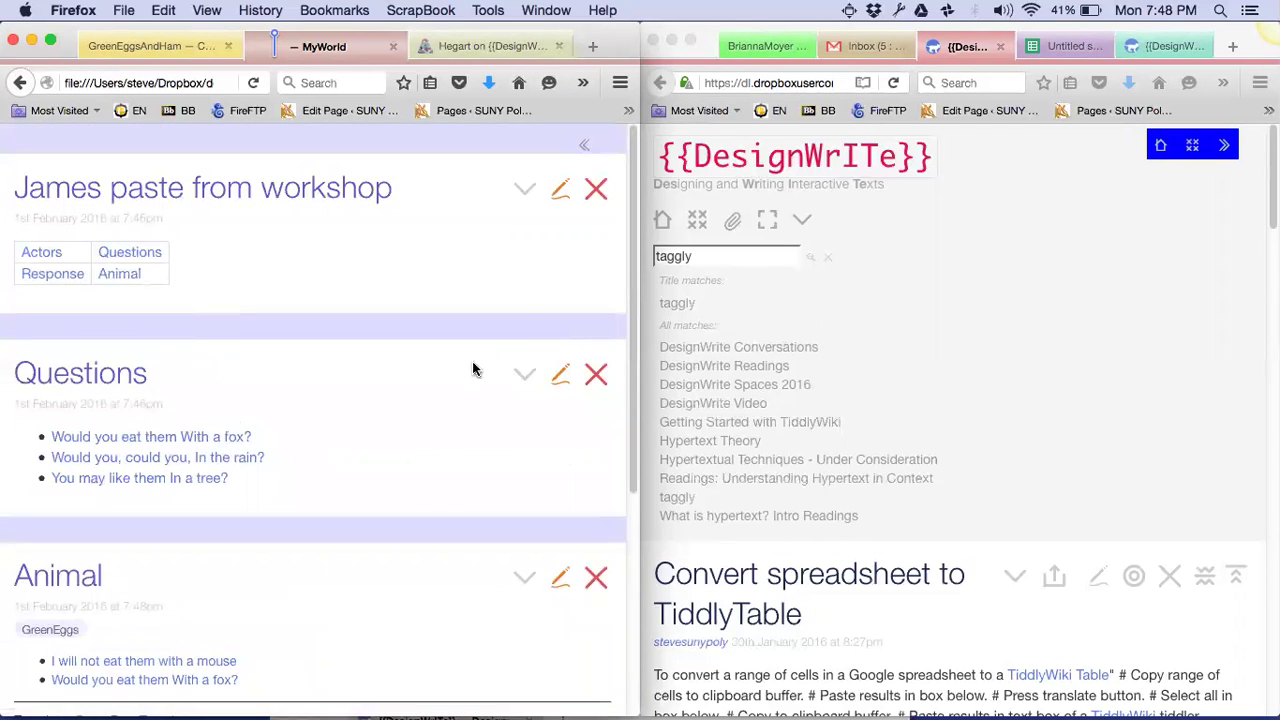
Replace the Questions tiddler's <<taggly>> body with the GreenEggs tag and save it
click(524, 189)
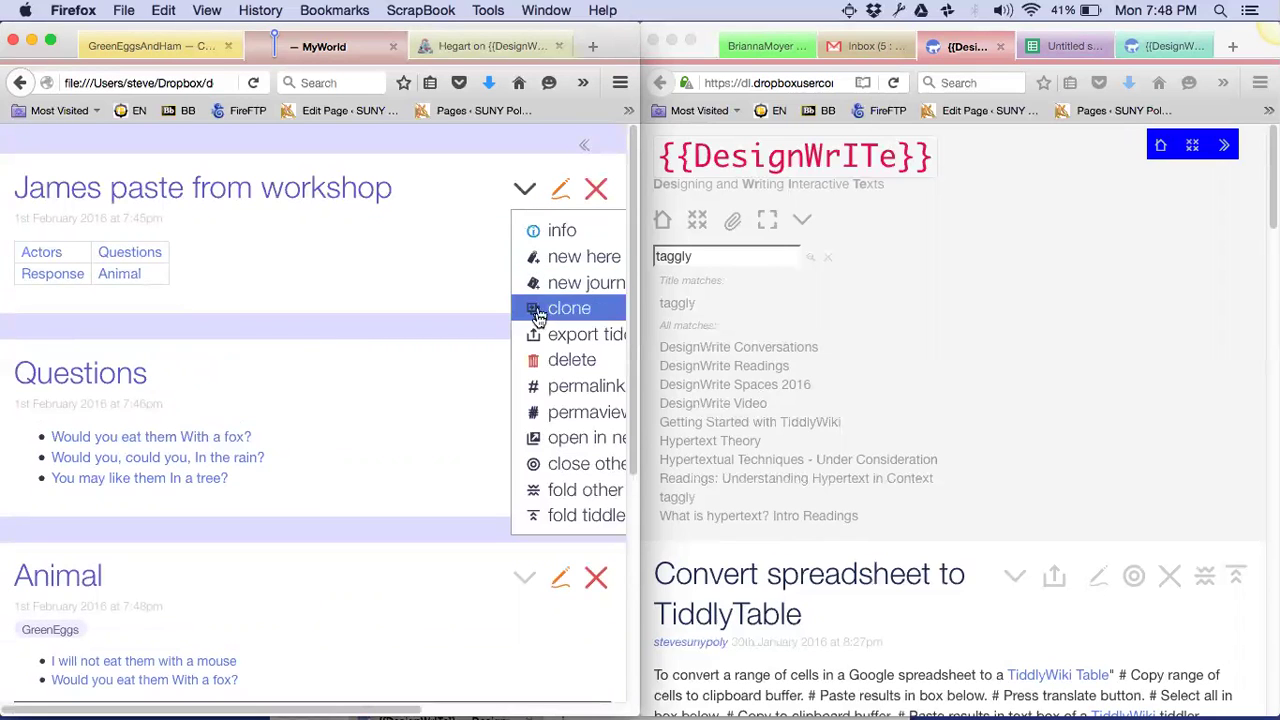
click(551, 474)
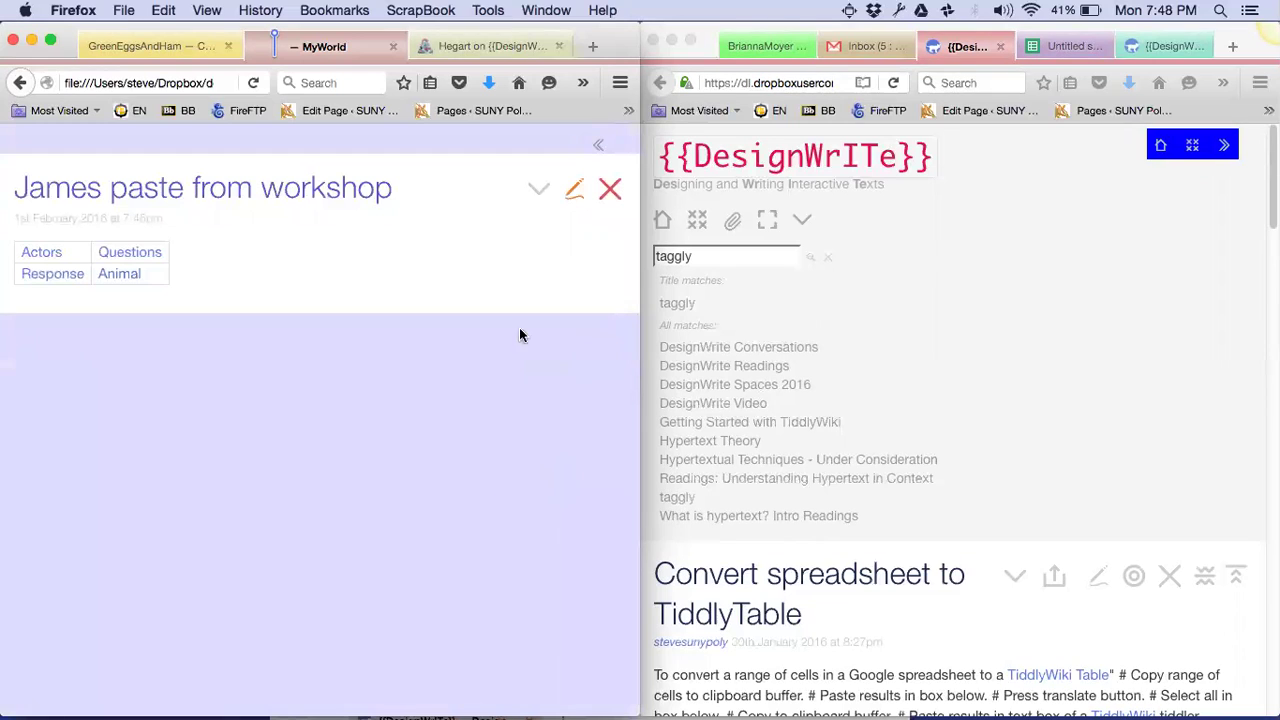
click(129, 256)
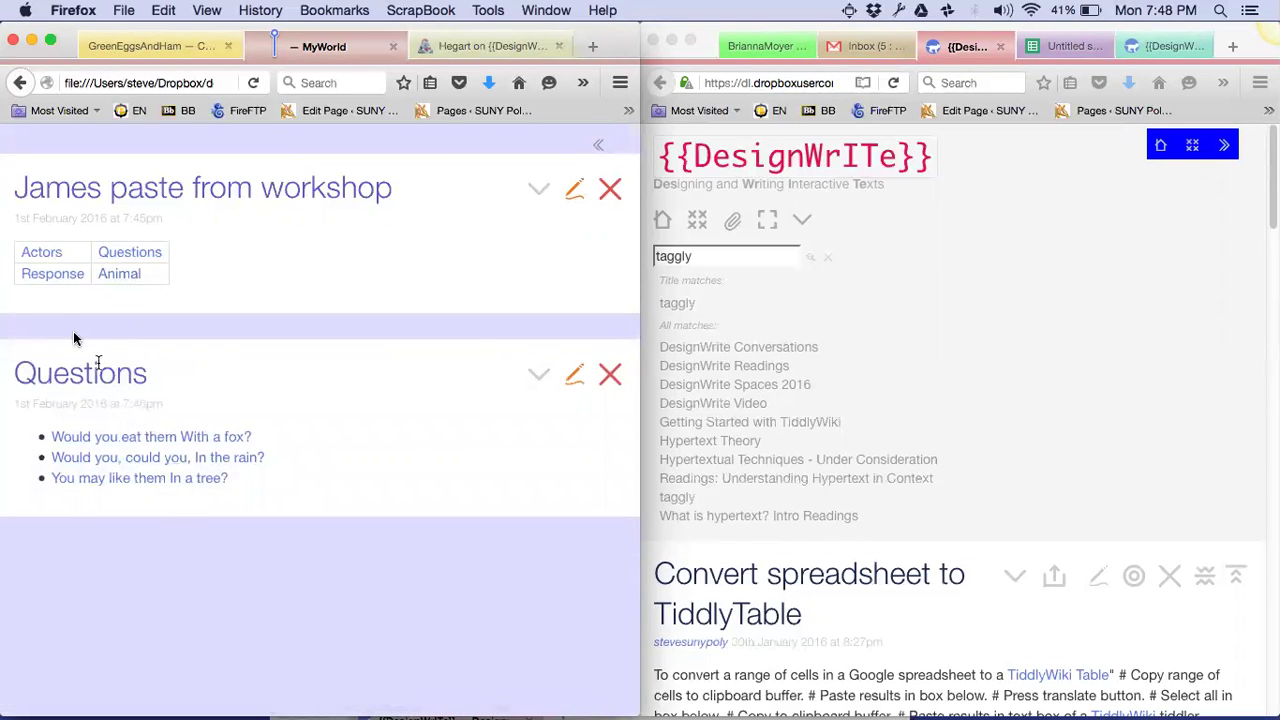
click(30, 253)
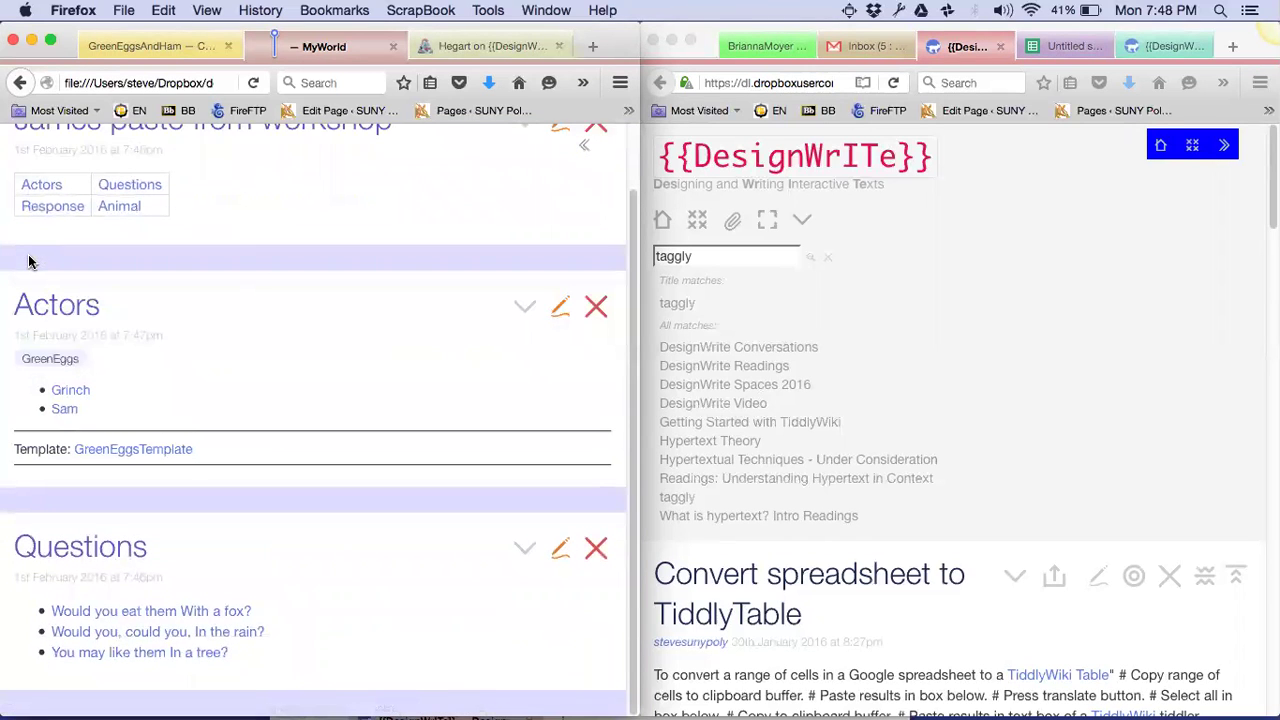
click(561, 553)
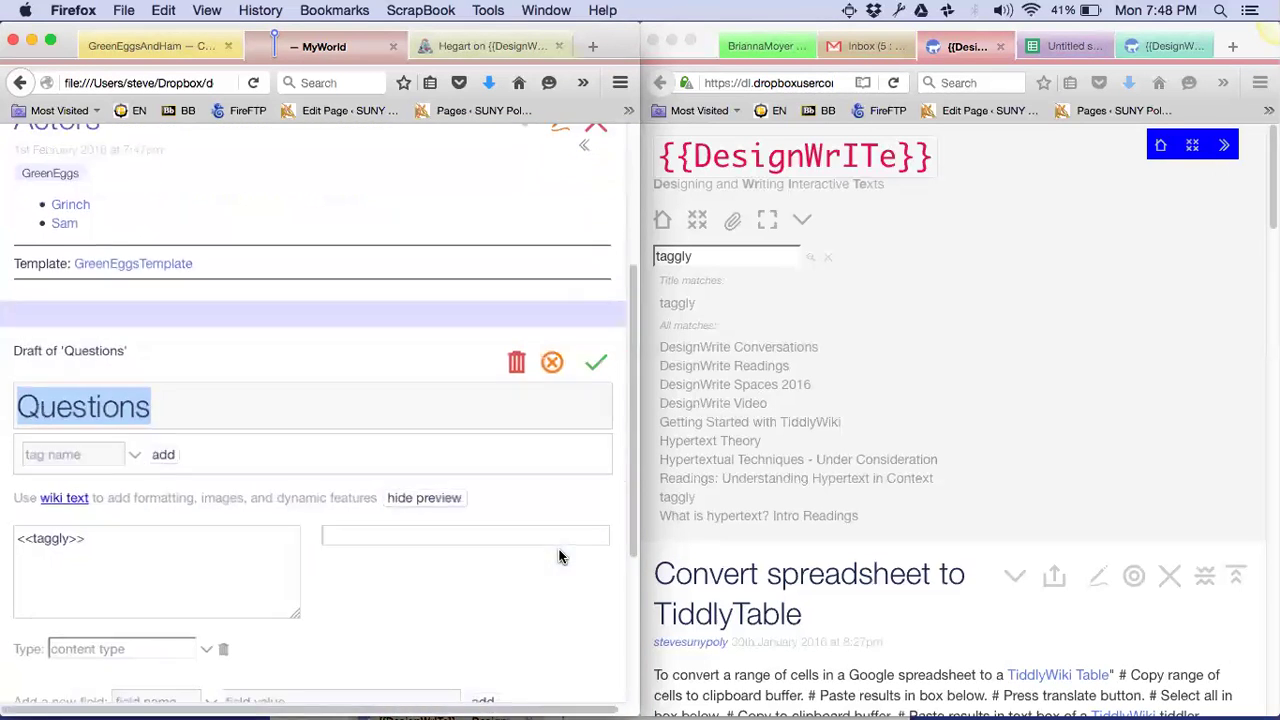
double_click(108, 533)
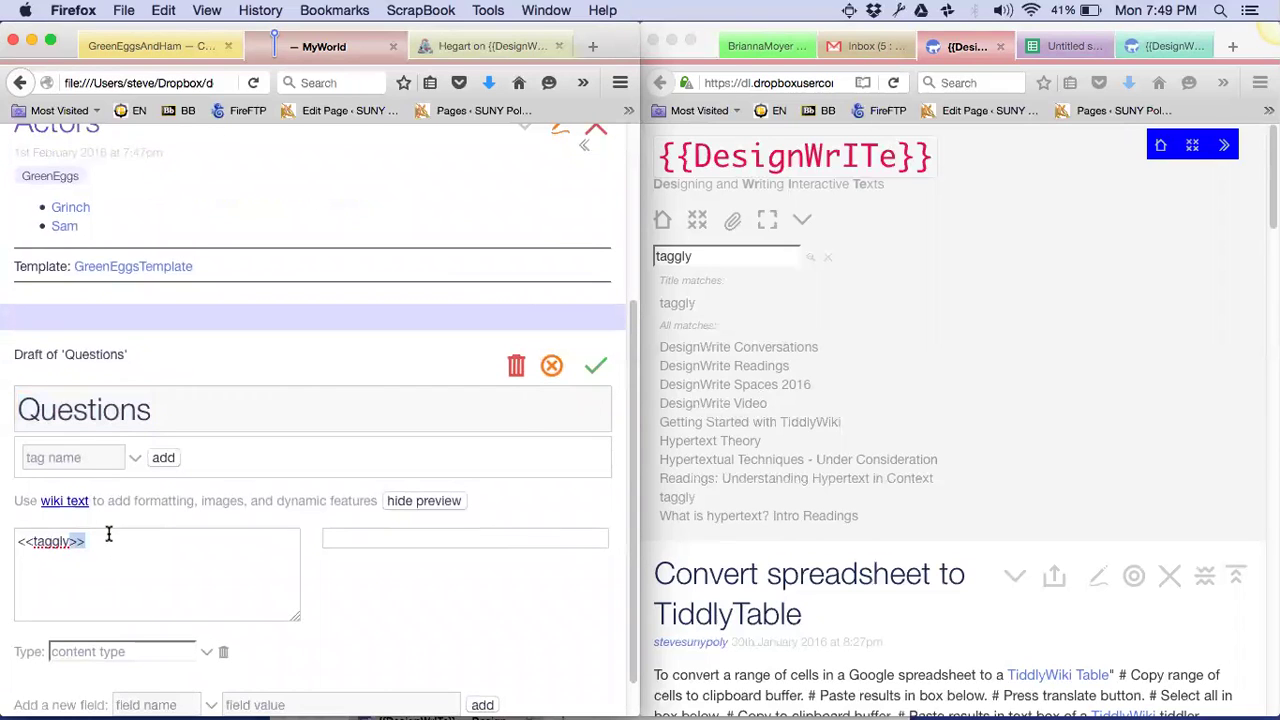
key(ctrl+a)
key(BackSpace)
click(80, 452)
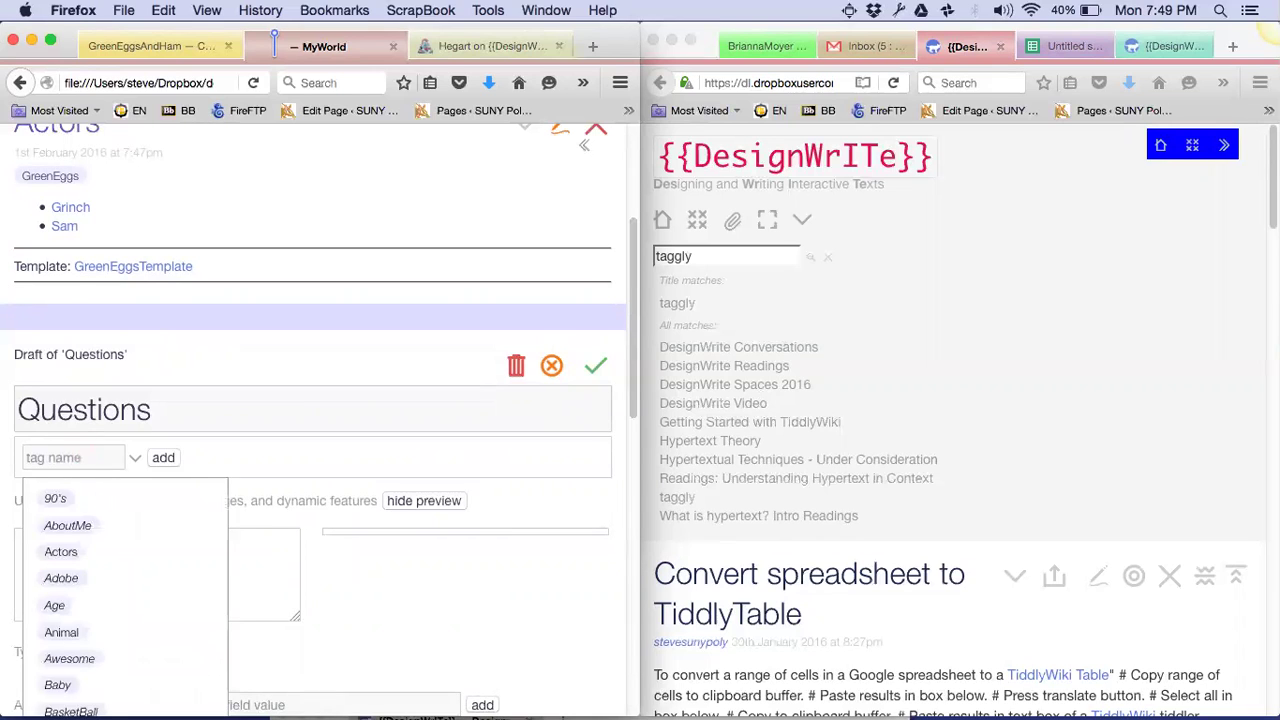
text(Gree)
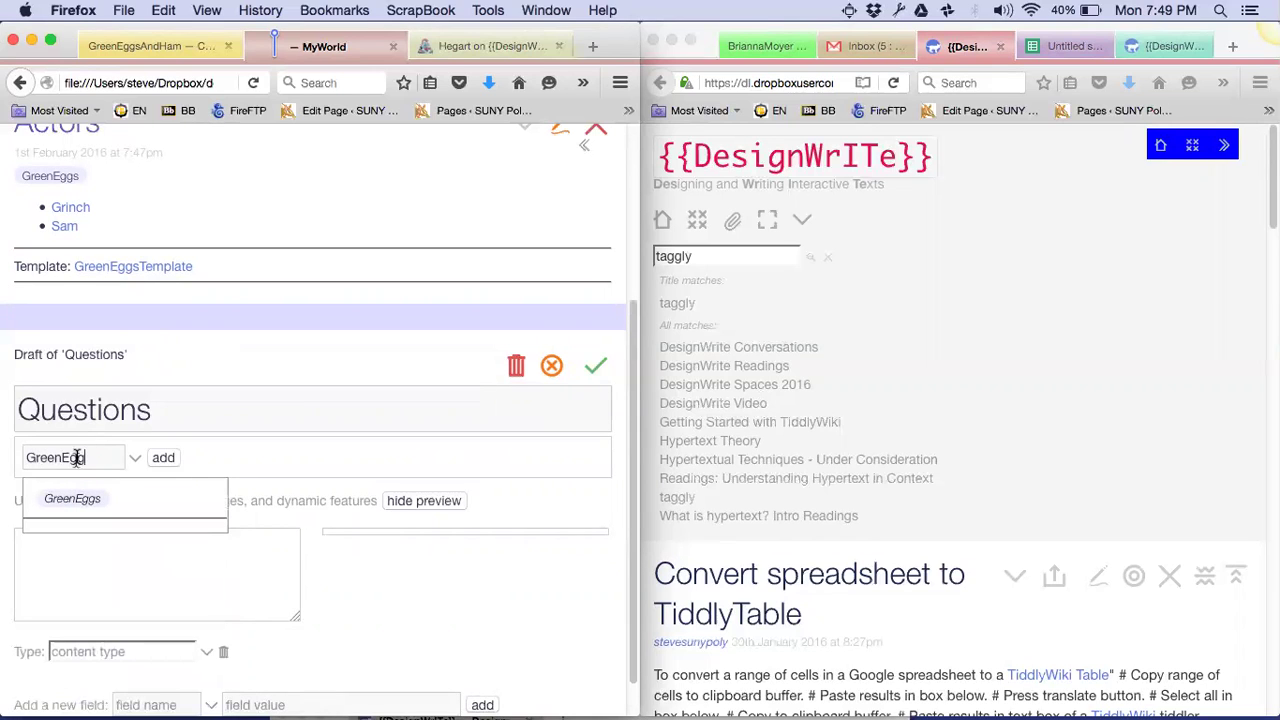
text(nEgg)
click(75, 497)
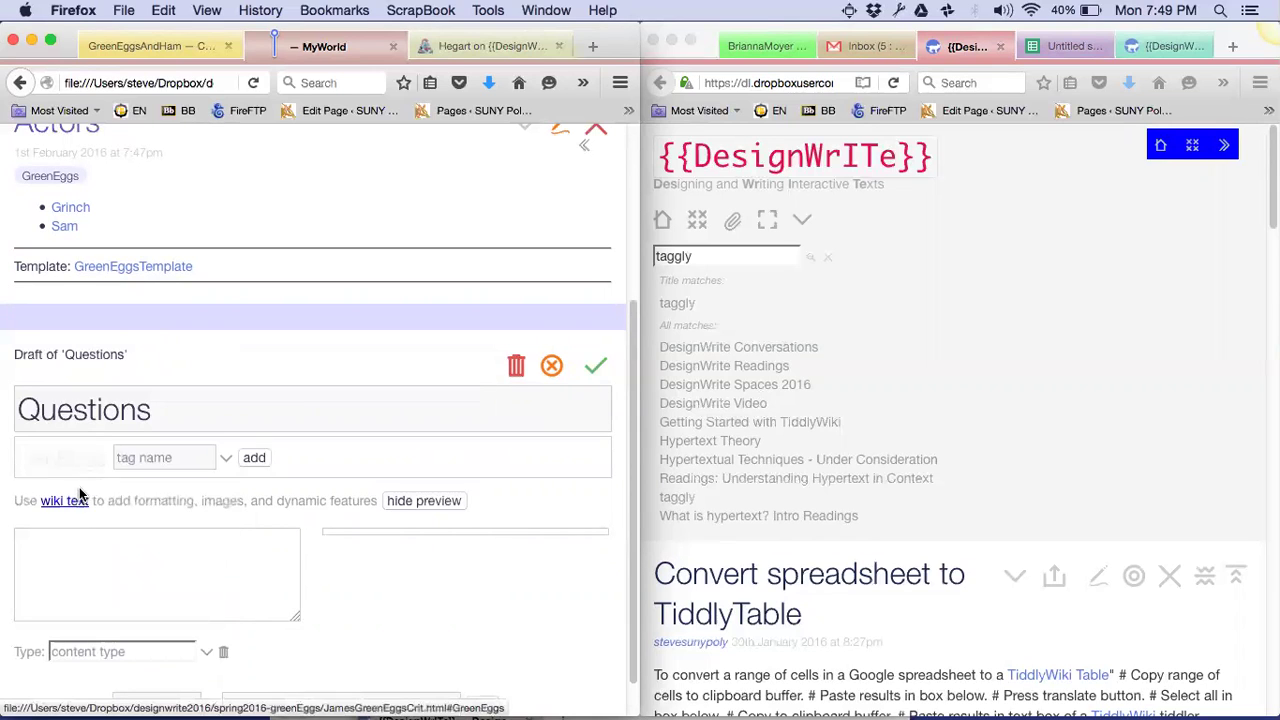
click(594, 367)
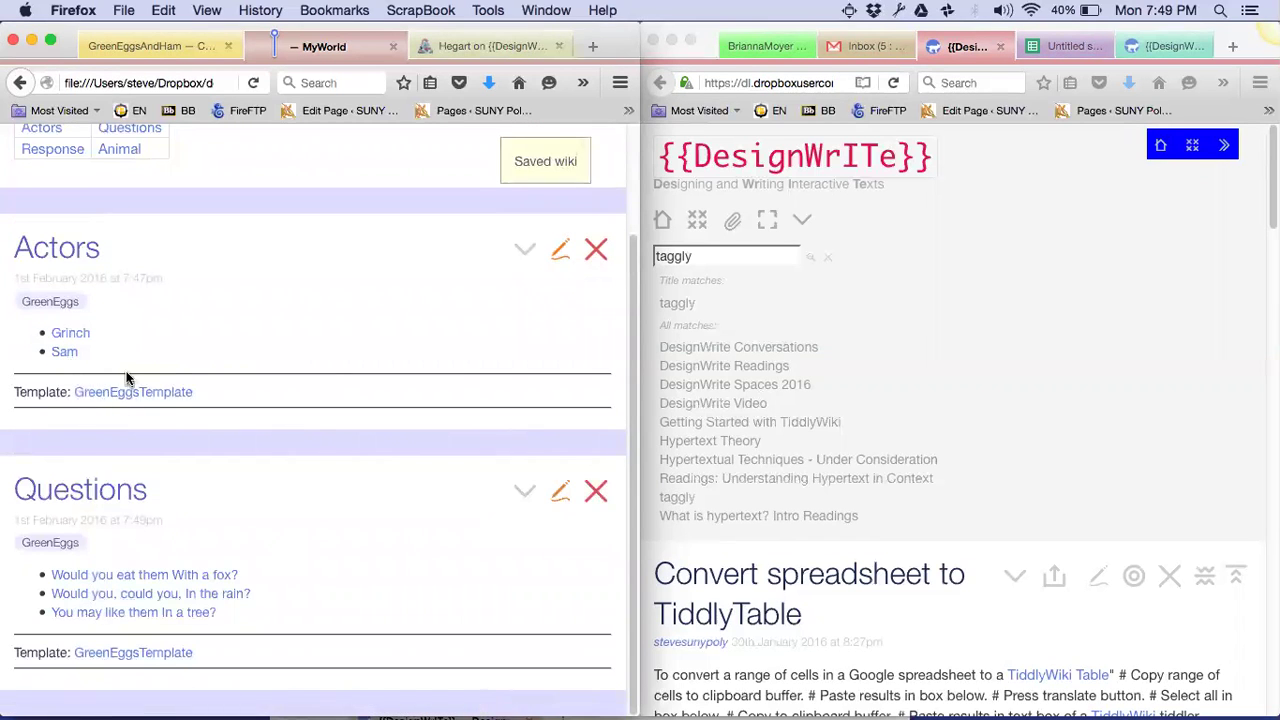
Reopen the Response and Animal tiddlers from the workshop table
click(90, 398)
scroll(410, 550, up, 2)
scroll(410, 550, down, 2)
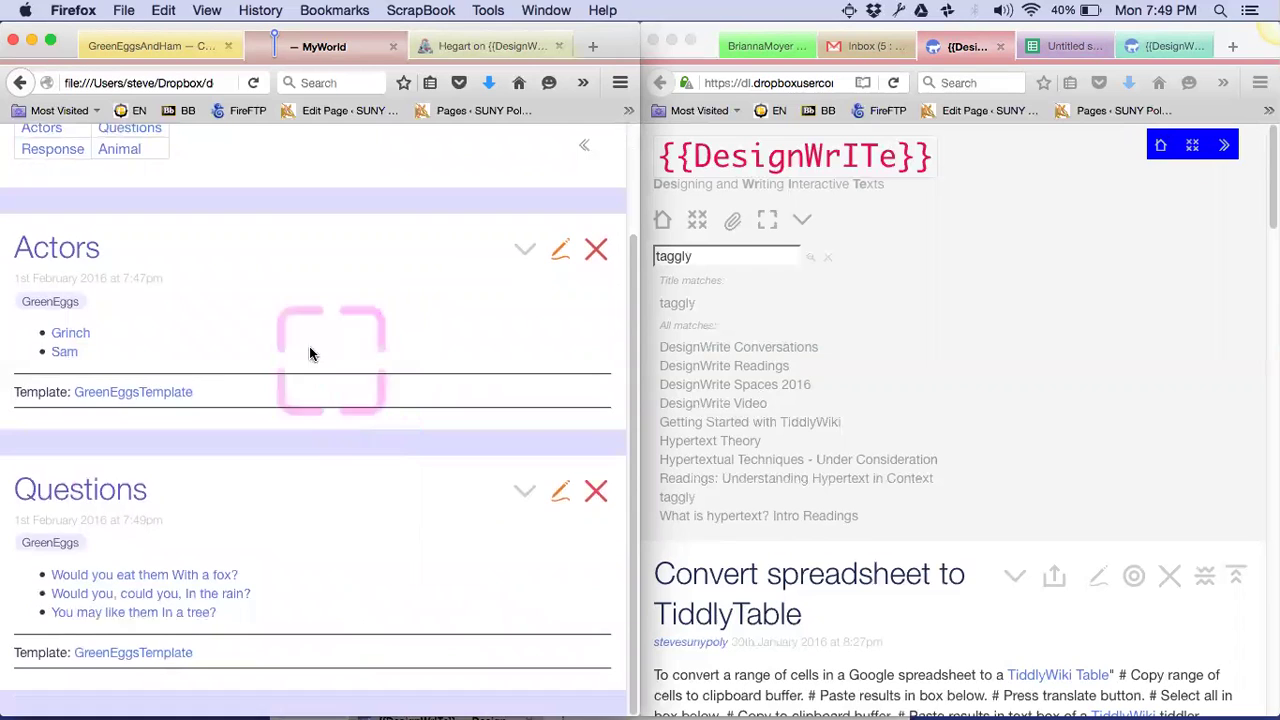
scroll(53, 289, up, 2)
scroll(45, 256, down, 2)
click(49, 157)
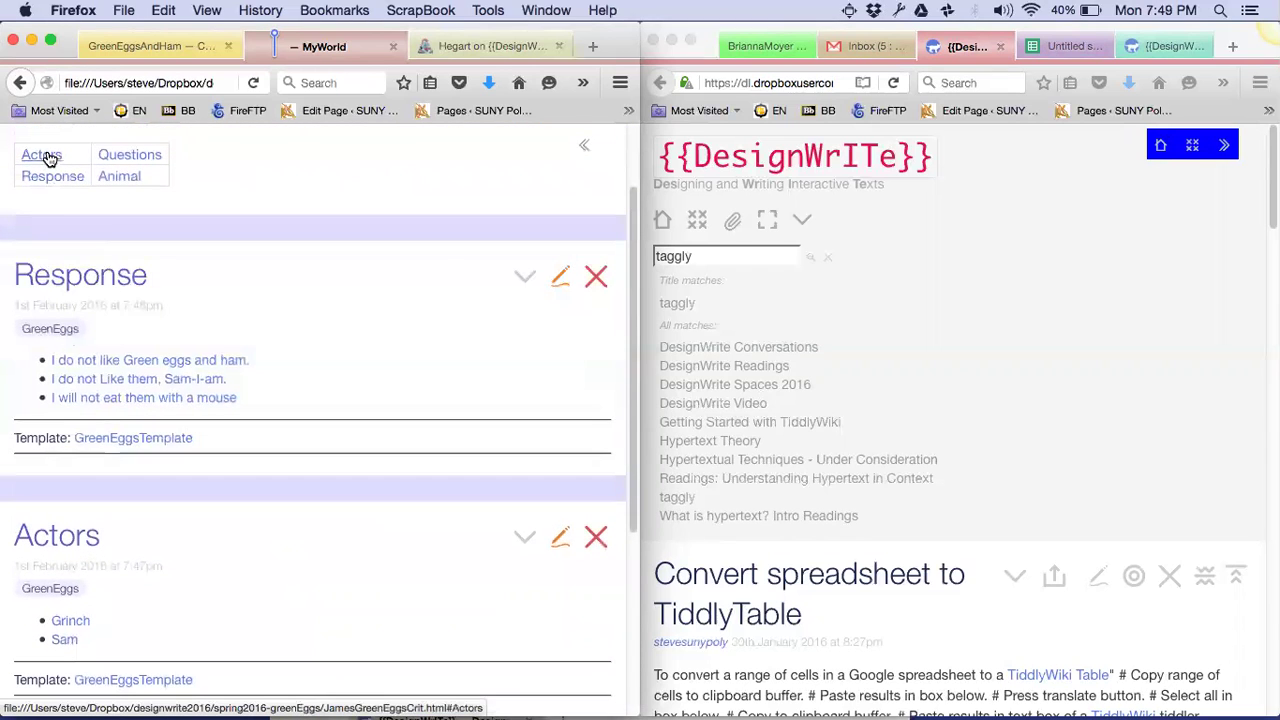
click(125, 177)
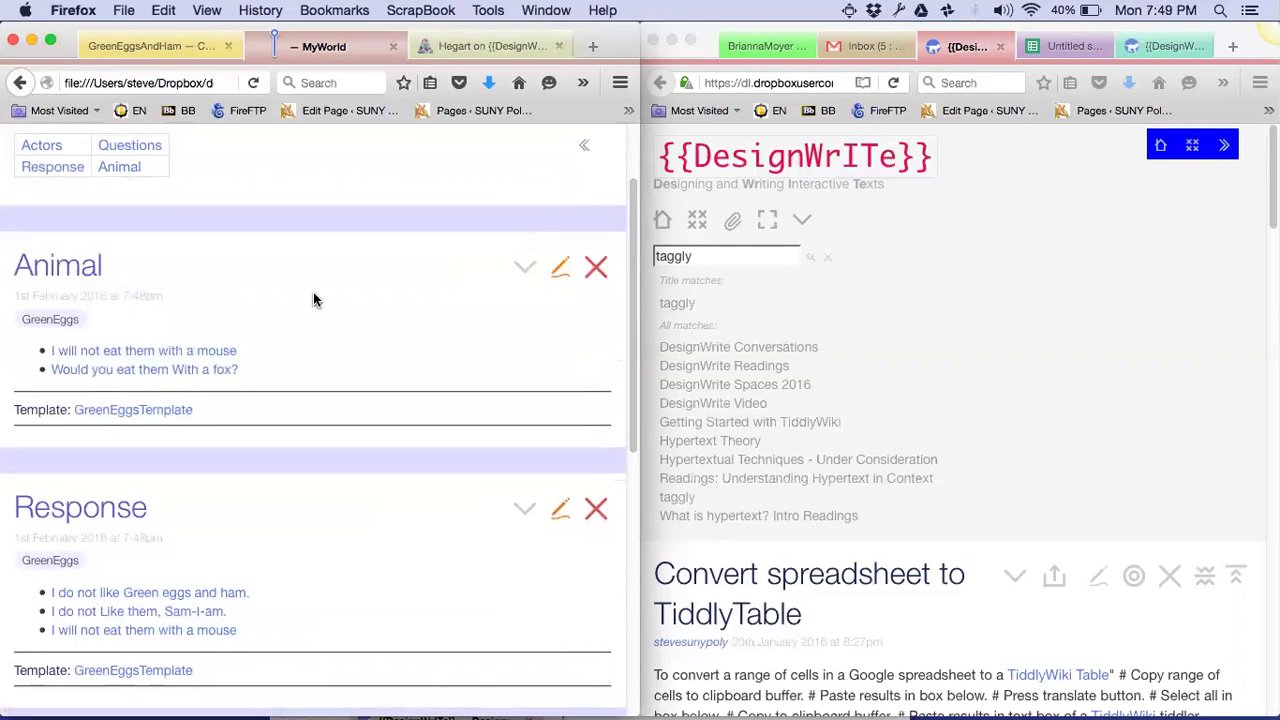
scroll(313, 299, up, 2)
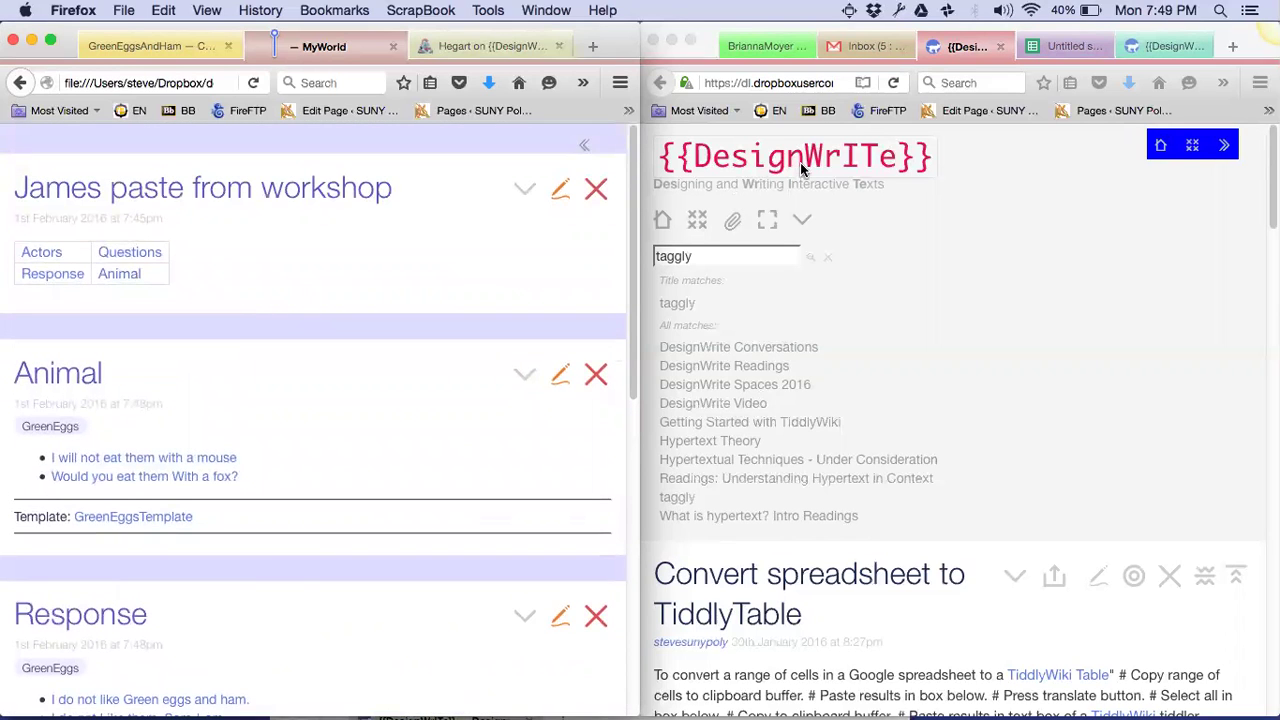
Fill in the link bracket cells in the spreadsheet, putting ]] in D5
click(1043, 46)
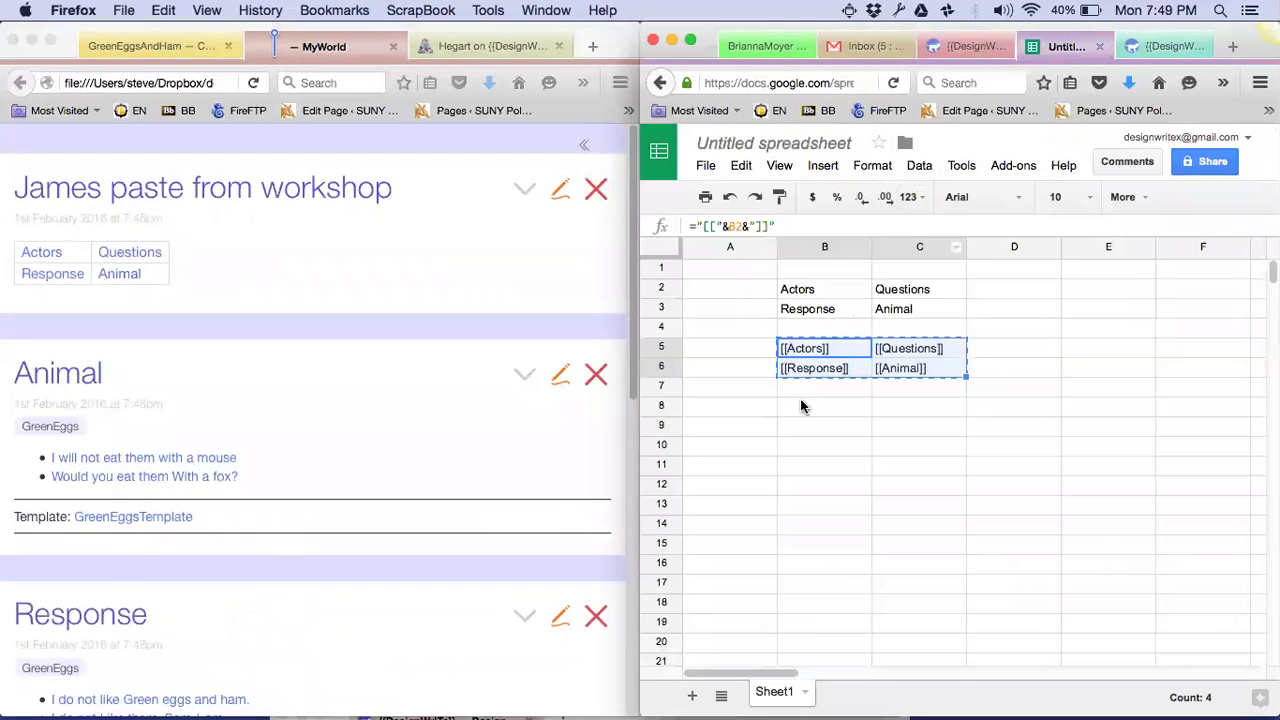
click(731, 349)
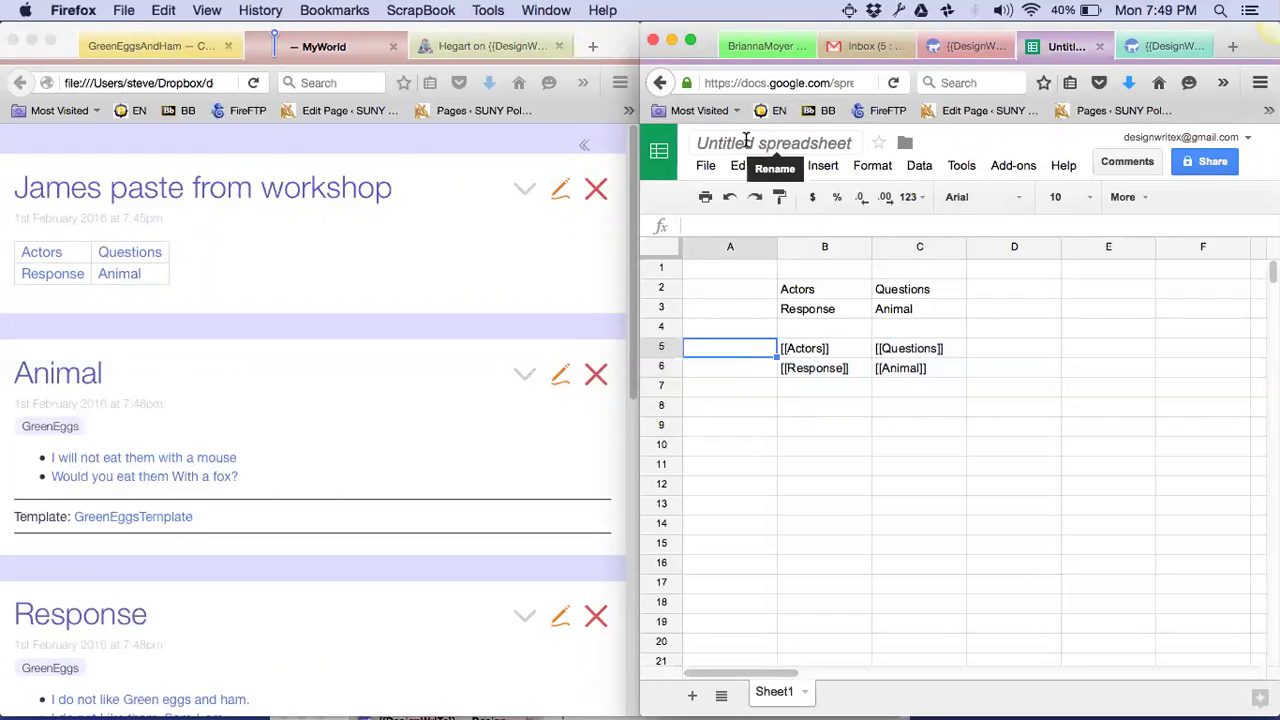
text([[)
key(Right)
key(Right)
key(Right)
key(Right)
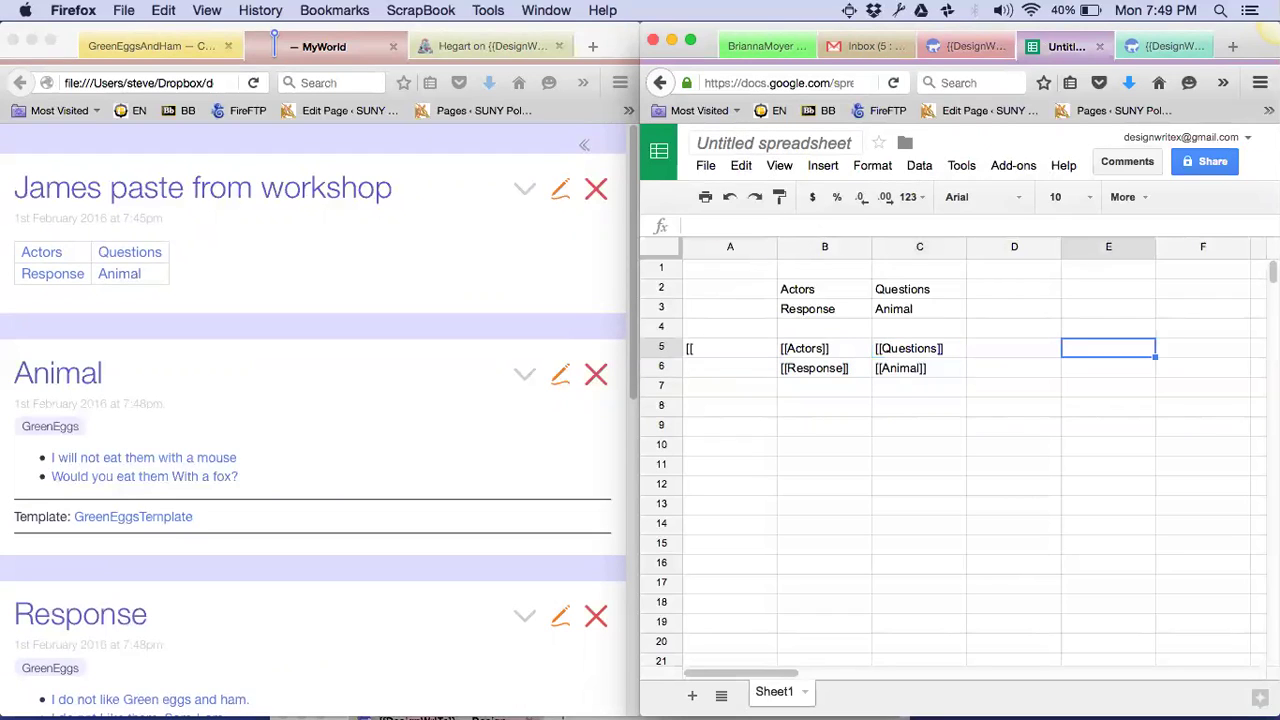
key(Left)
text(]])
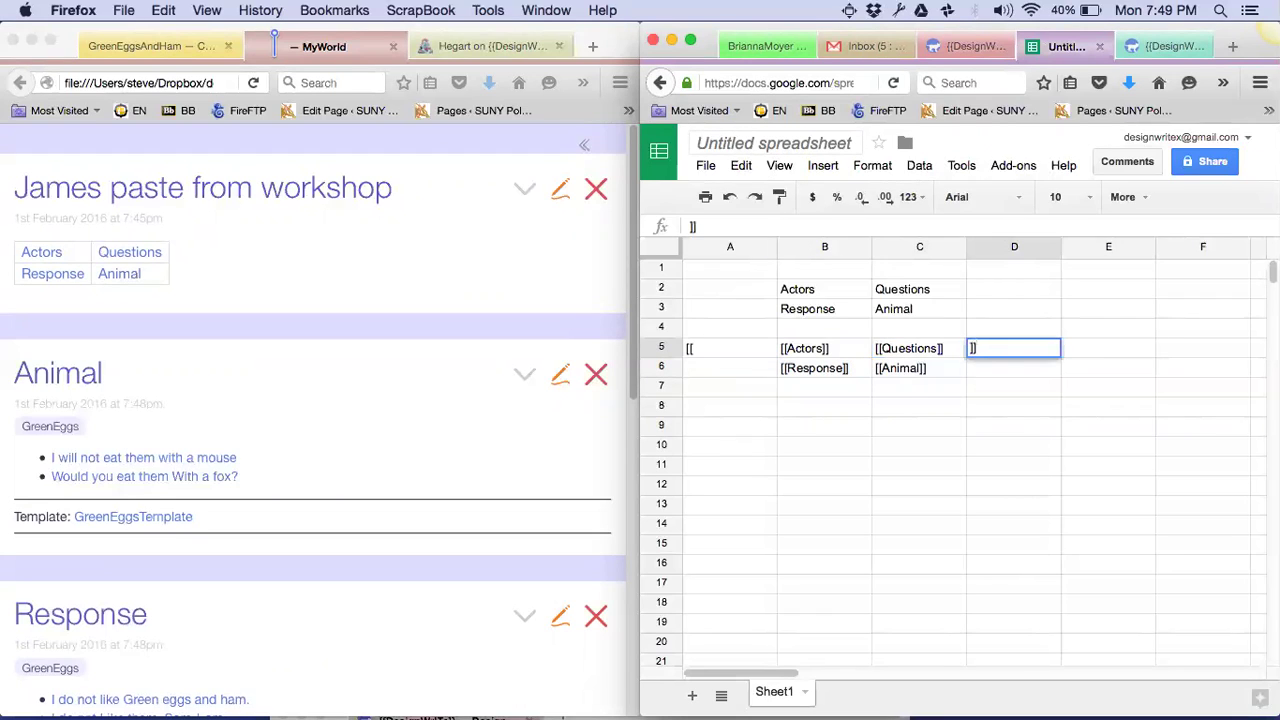
key(Return)
Paste B5's link formula into cell B8
key(Up)
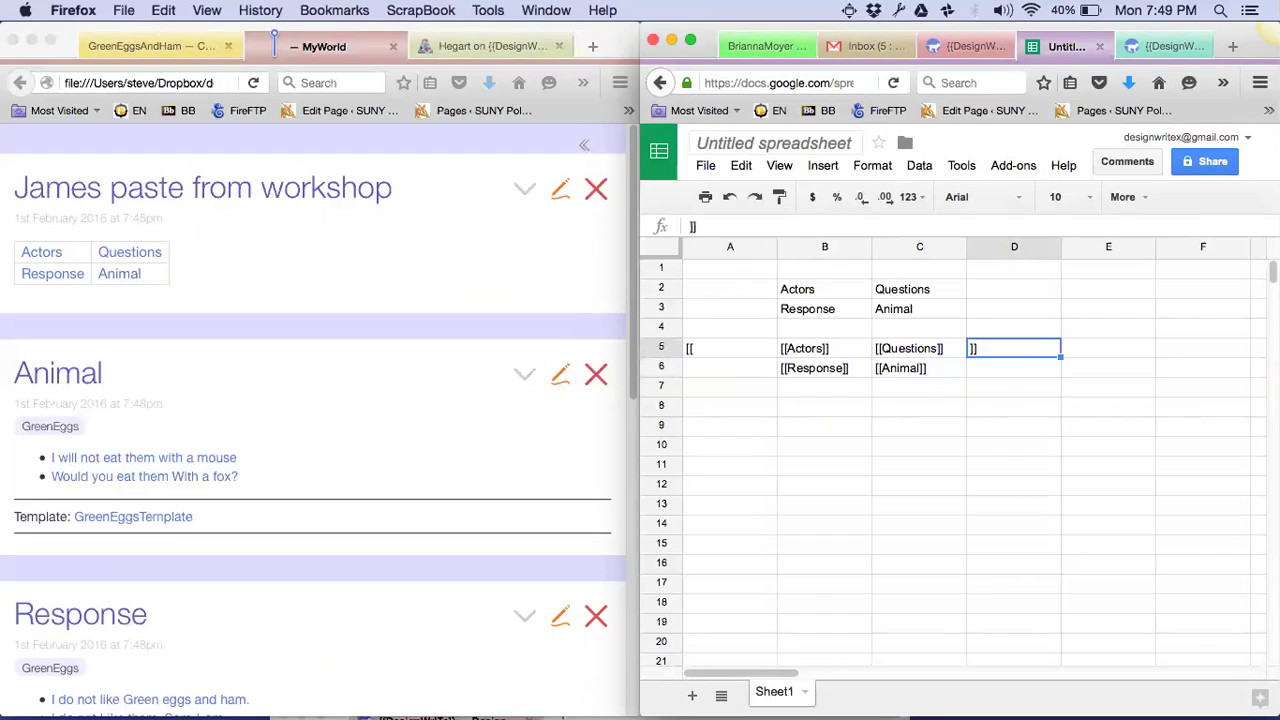
key(Left)
key(Left)
key(Left)
key(Right)
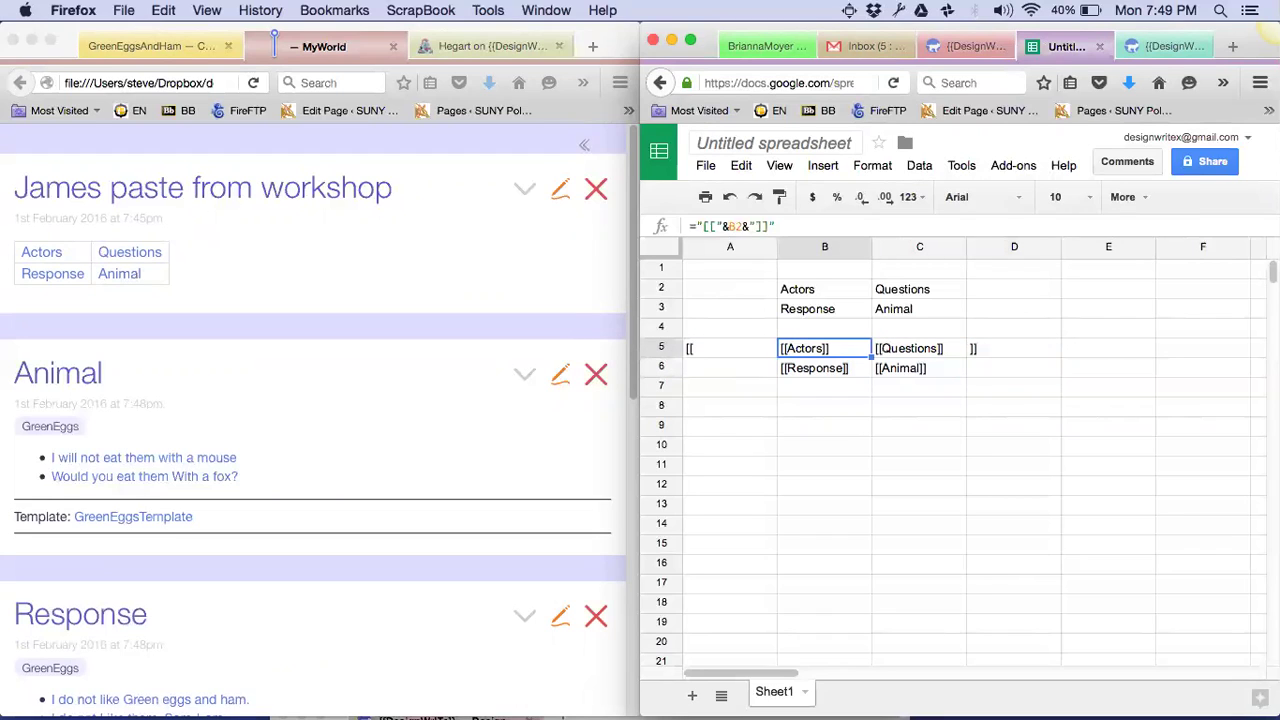
click(730, 348)
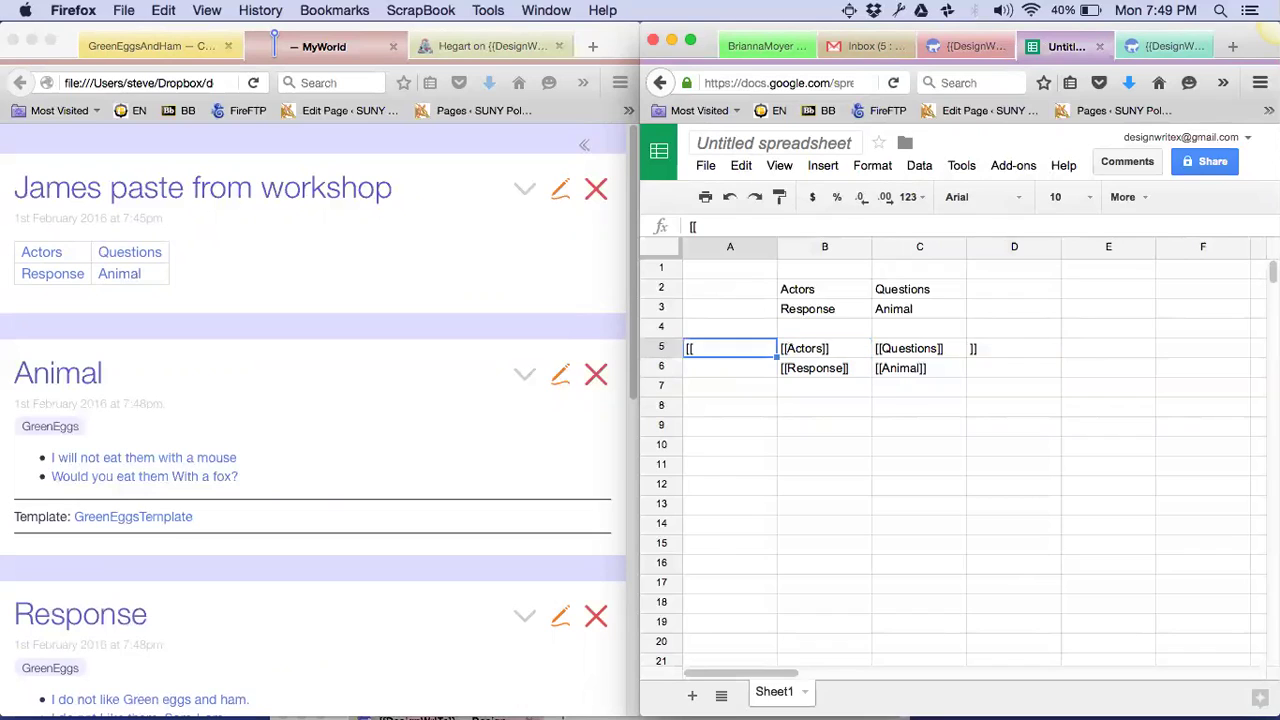
click(824, 348)
click(824, 385)
click(824, 405)
key(Up)
key(Up)
key(Up)
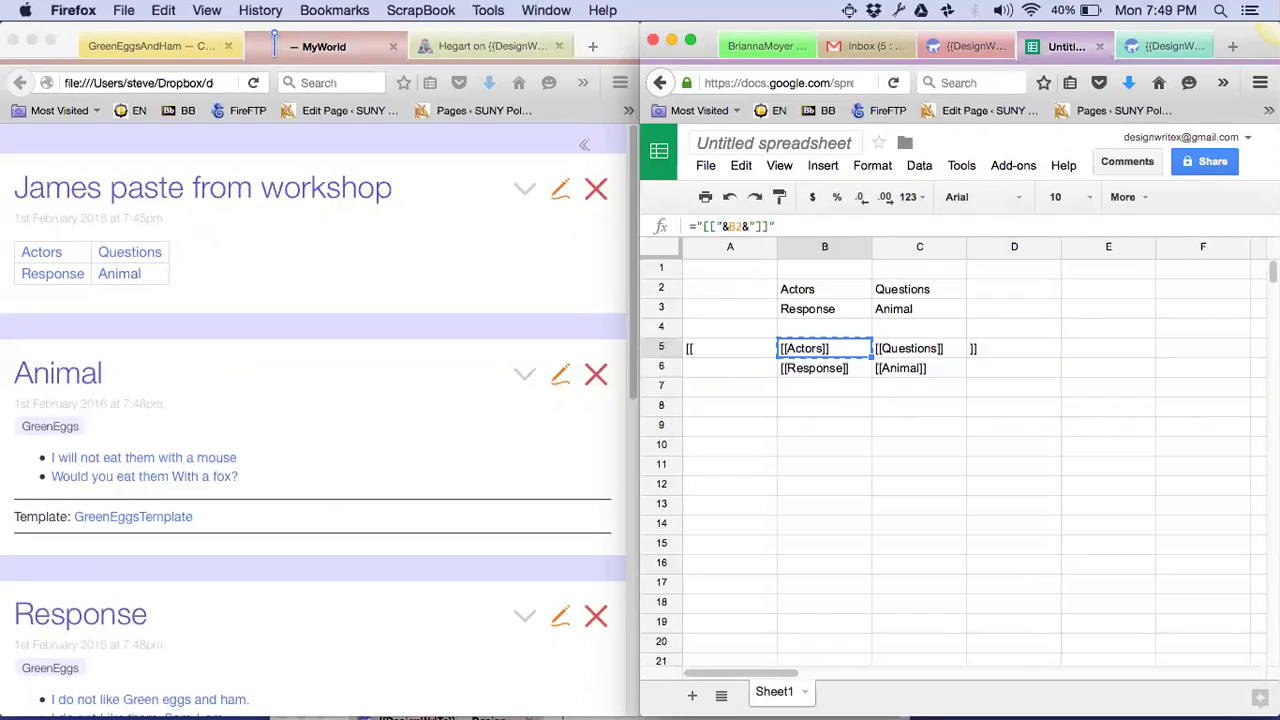
key(Down)
key(Down)
key(Down)
text([[[Actors]]])
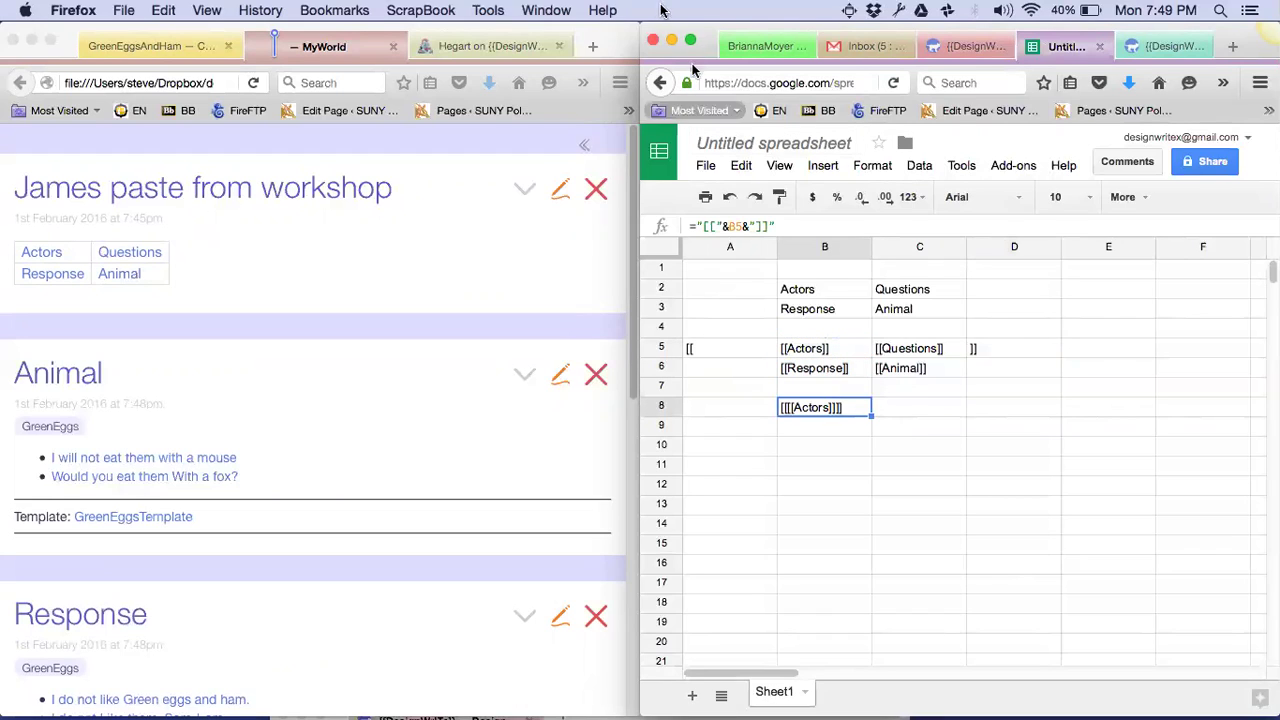
Change B8's formula to ="{{"&B2&"}}" so it builds {{Actors}}
click(712, 225)
key(BackSpace)
key(BackSpace)
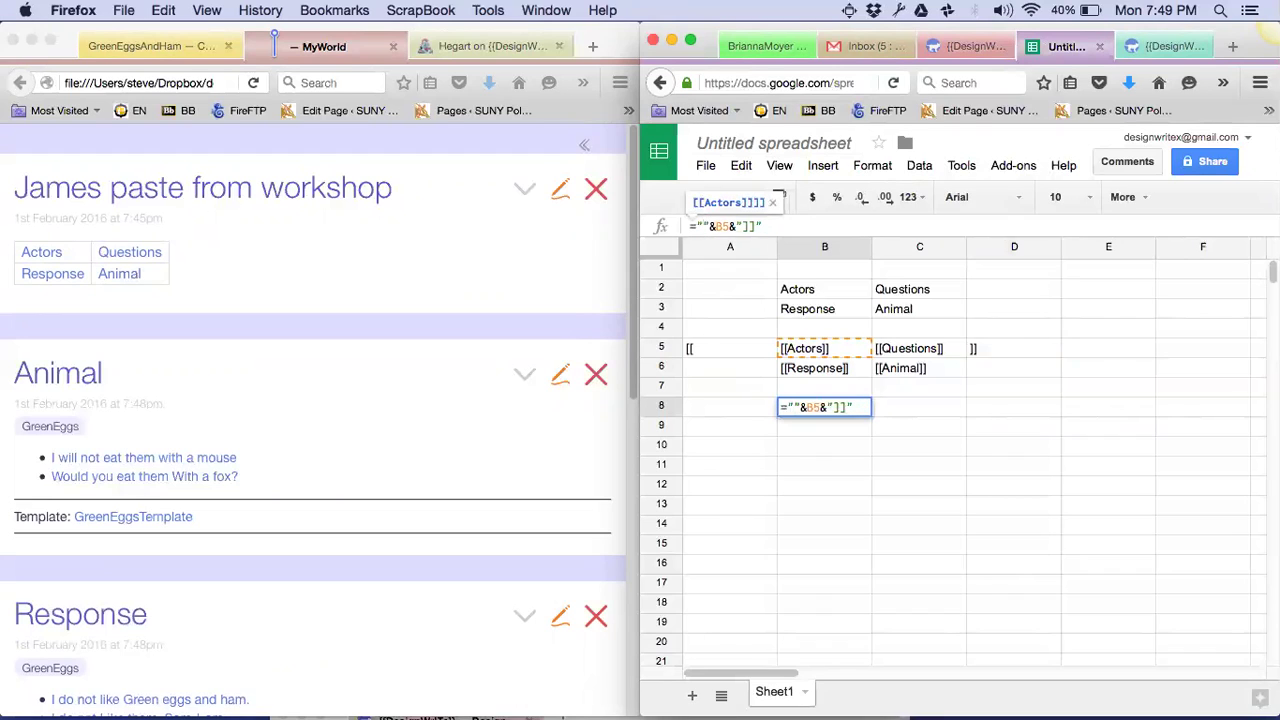
text({{)
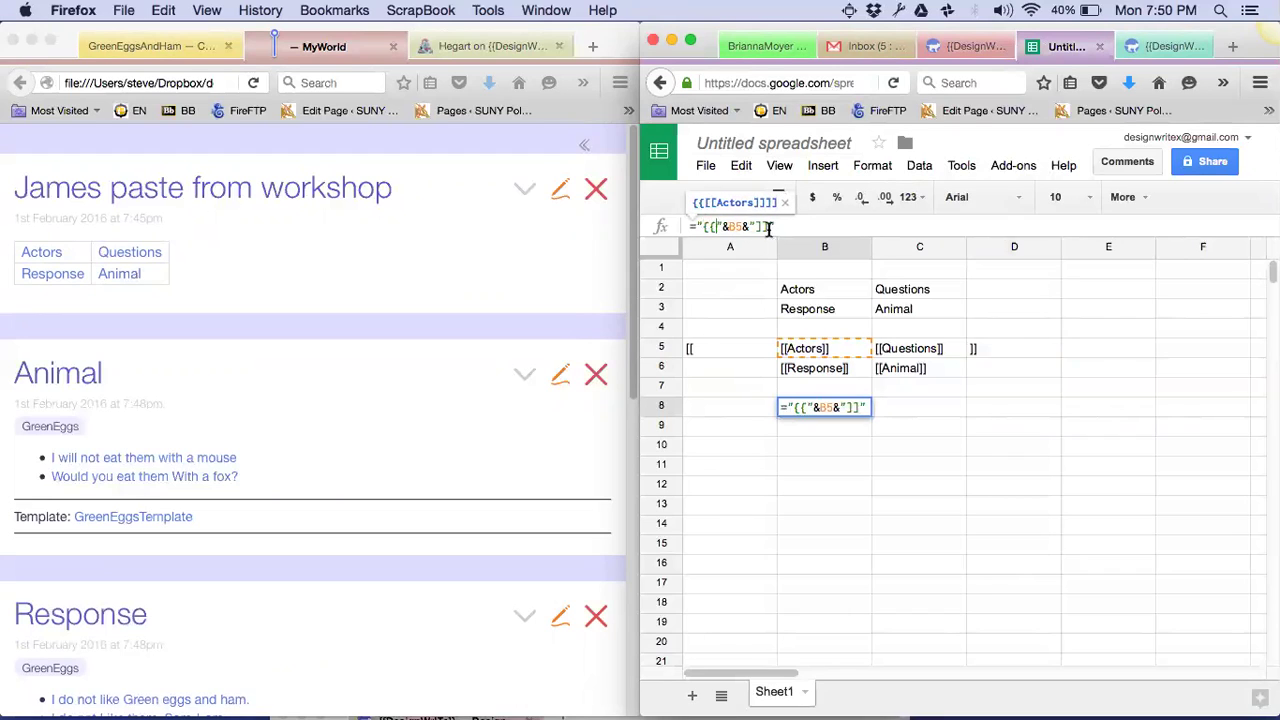
click(768, 227)
key(BackSpace)
key(BackSpace)
text(}})
key(Return)
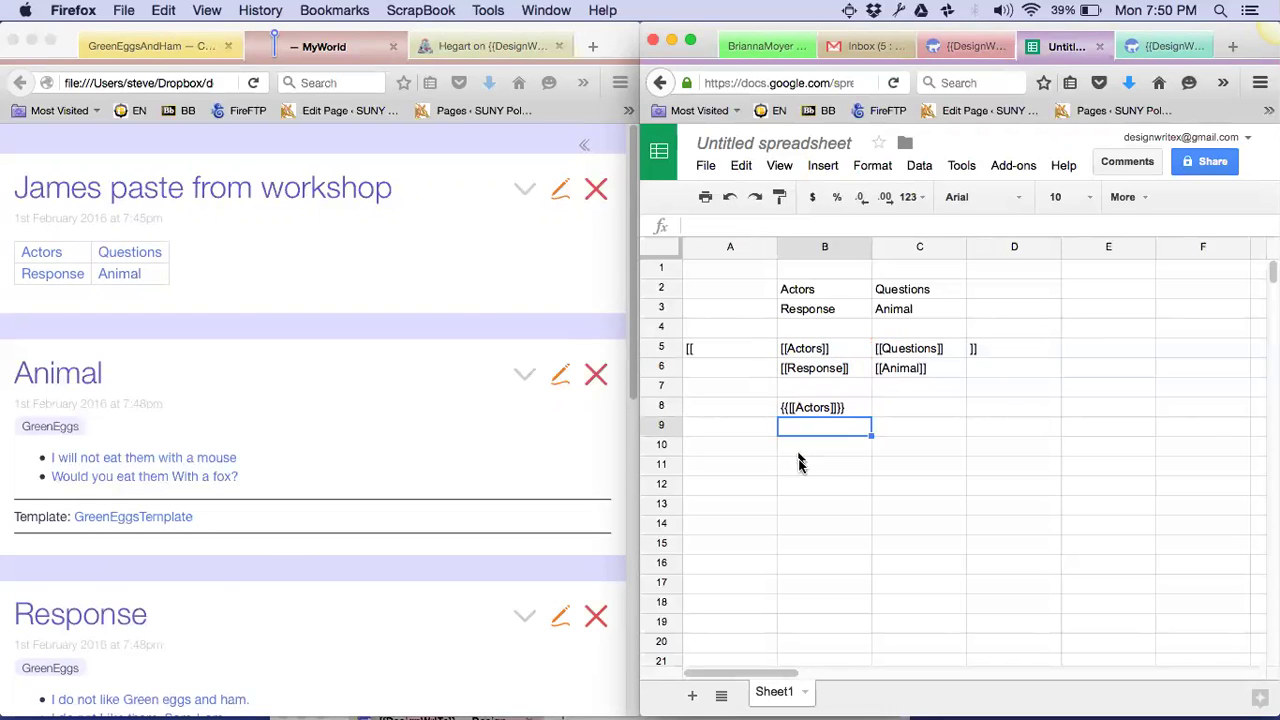
click(810, 410)
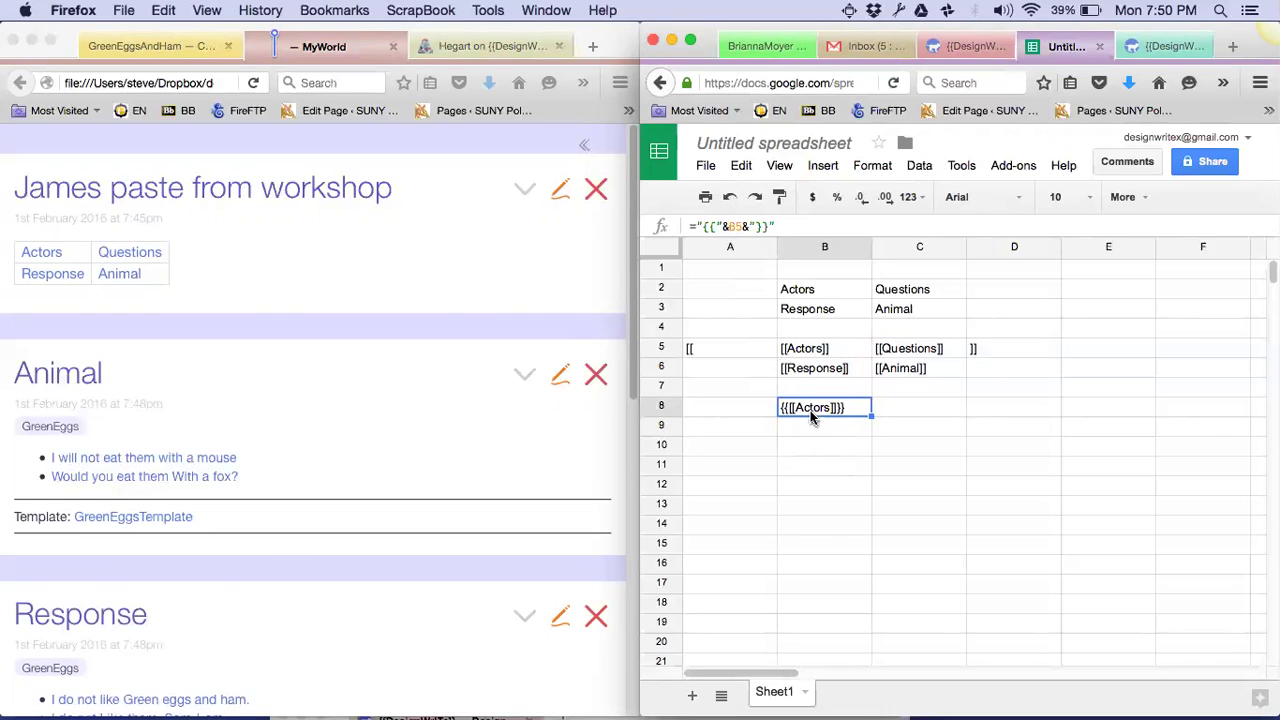
click(741, 225)
key(BackSpace)
text(2)
key(Return)
Fill the formula across B8:C9 and copy the four transclusion cells
key(Up)
key(ctrl+c)
key(shift+Right)
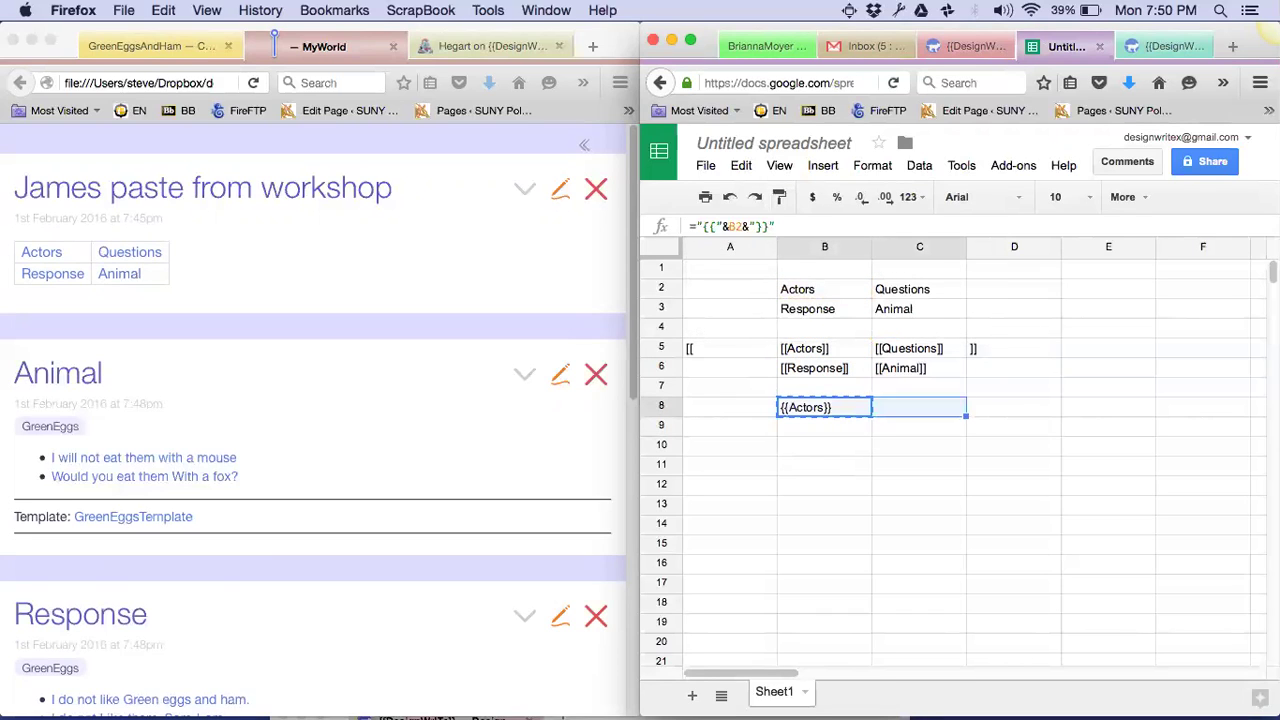
key(shift+Down)
key(ctrl+v)
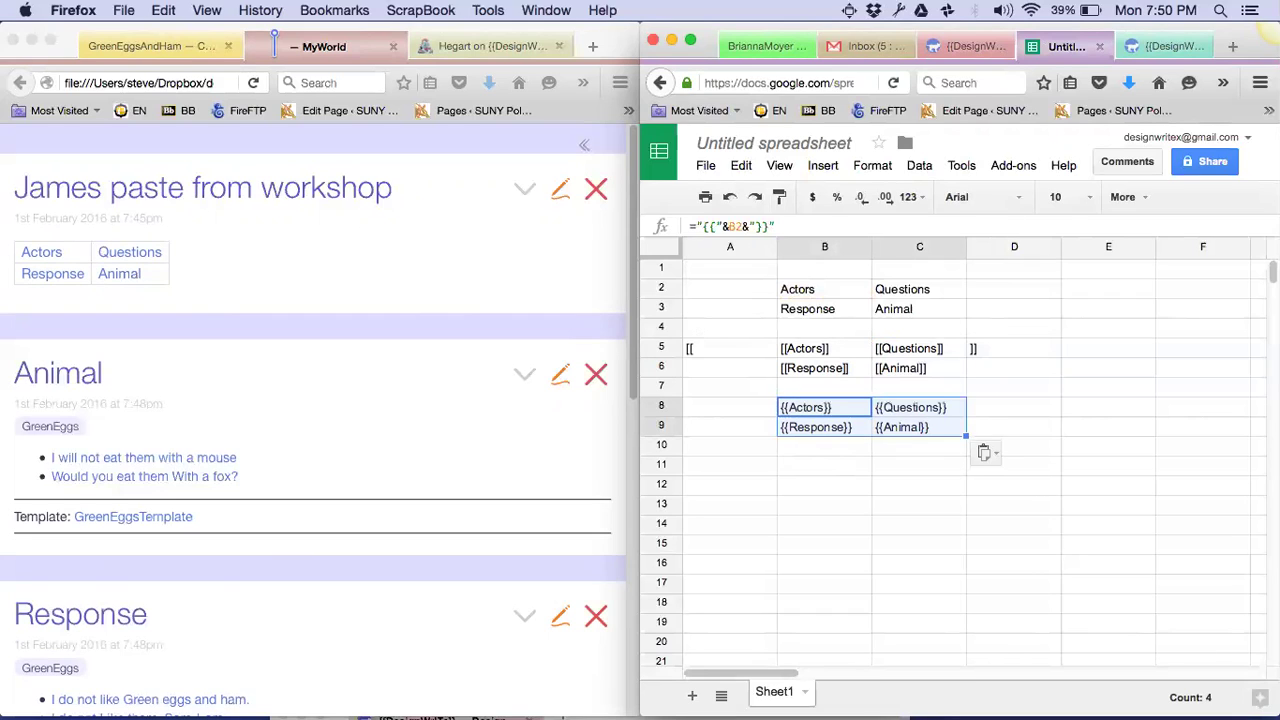
key(Up)
key(Down)
key(shift+Right)
key(shift+Down)
key(super+c)
Convert the copied cells to table markup, paste it into James paste from workshop, and save
click(362, 264)
click(560, 195)
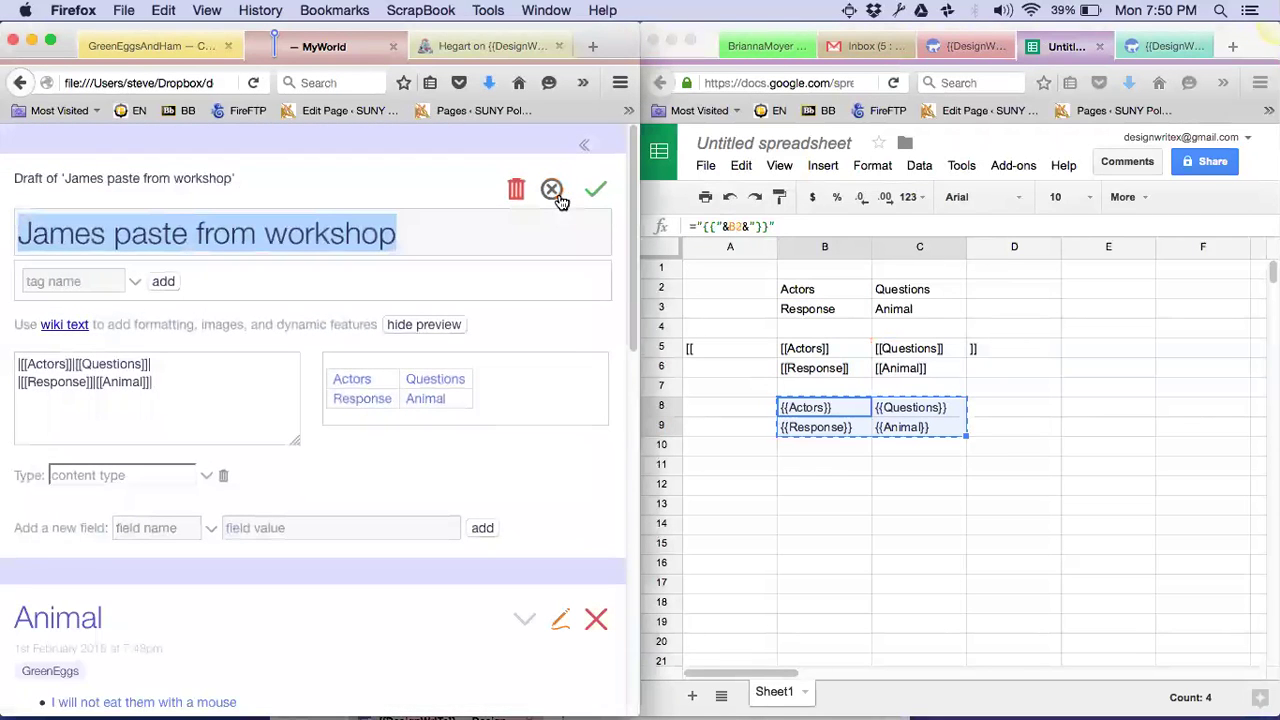
click(181, 378)
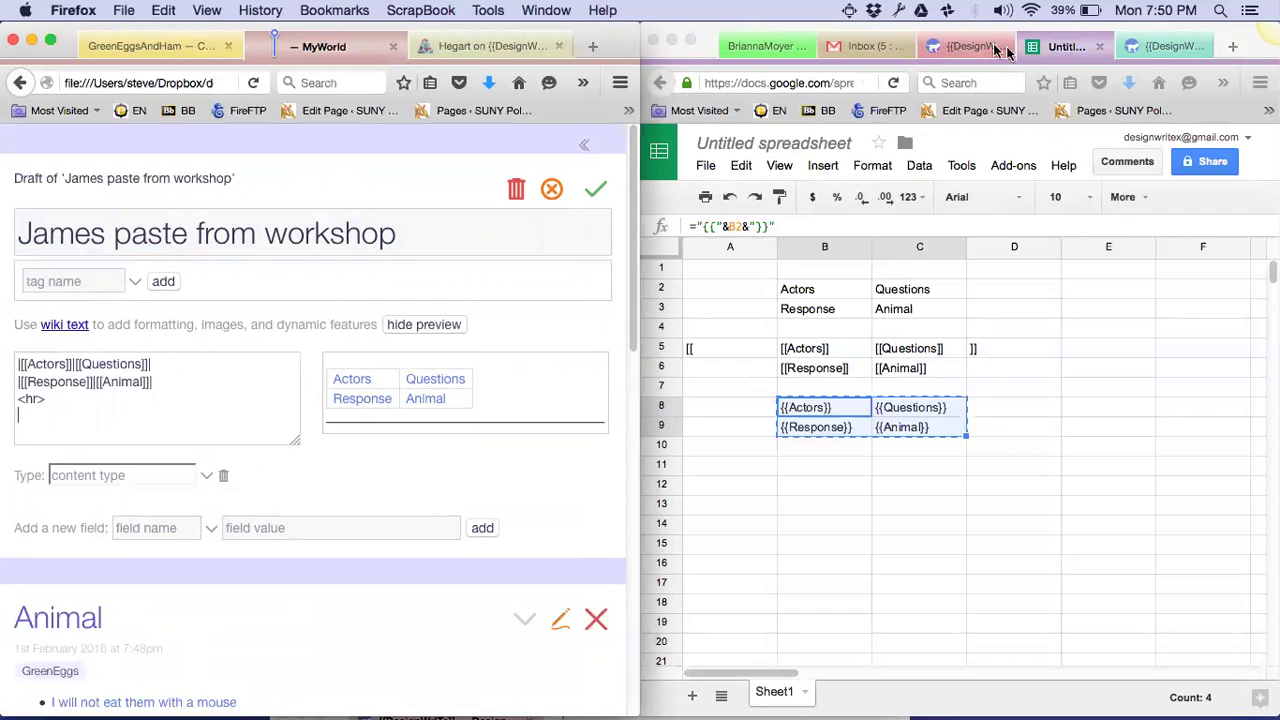
click(1157, 46)
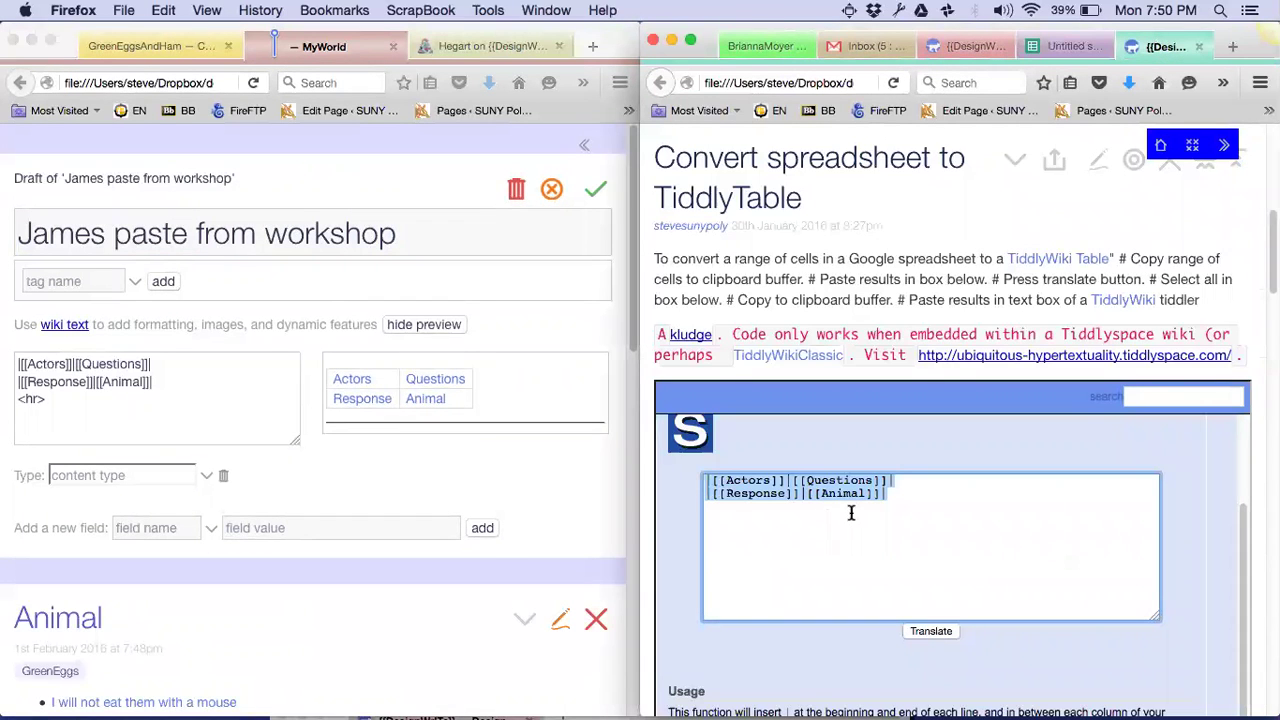
key(super+v)
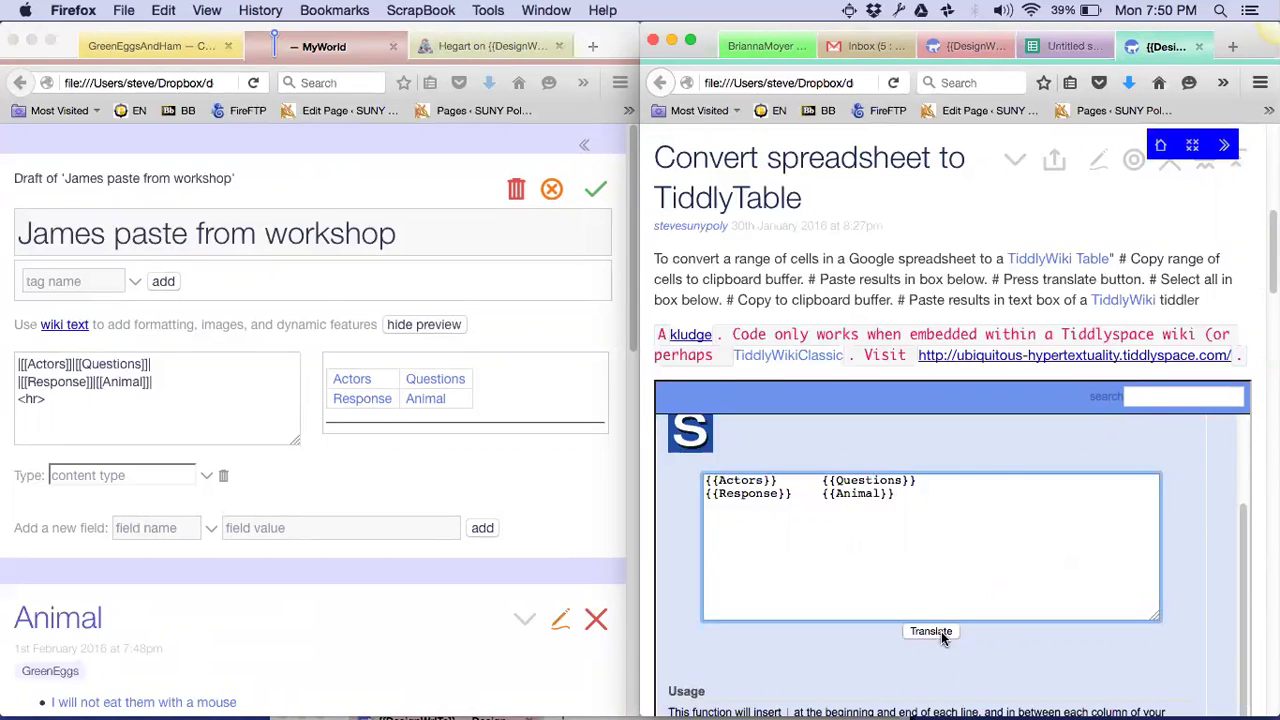
click(941, 630)
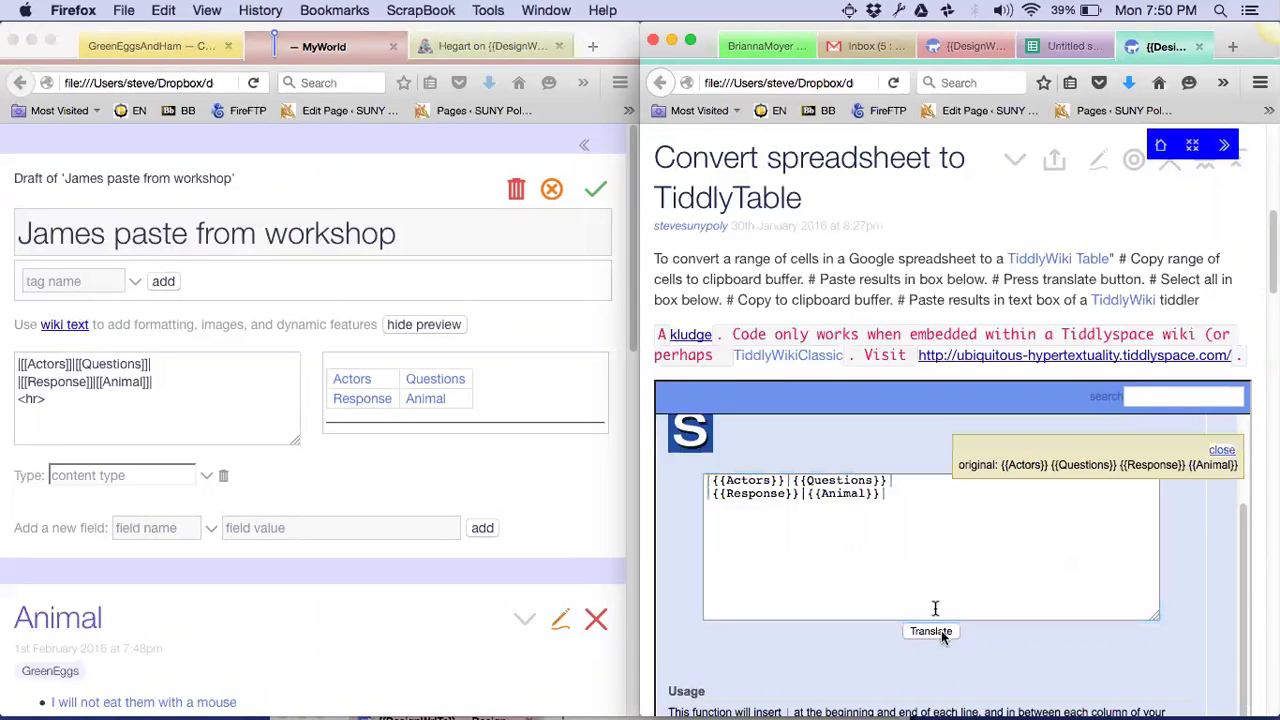
click(895, 492)
key(super+a)
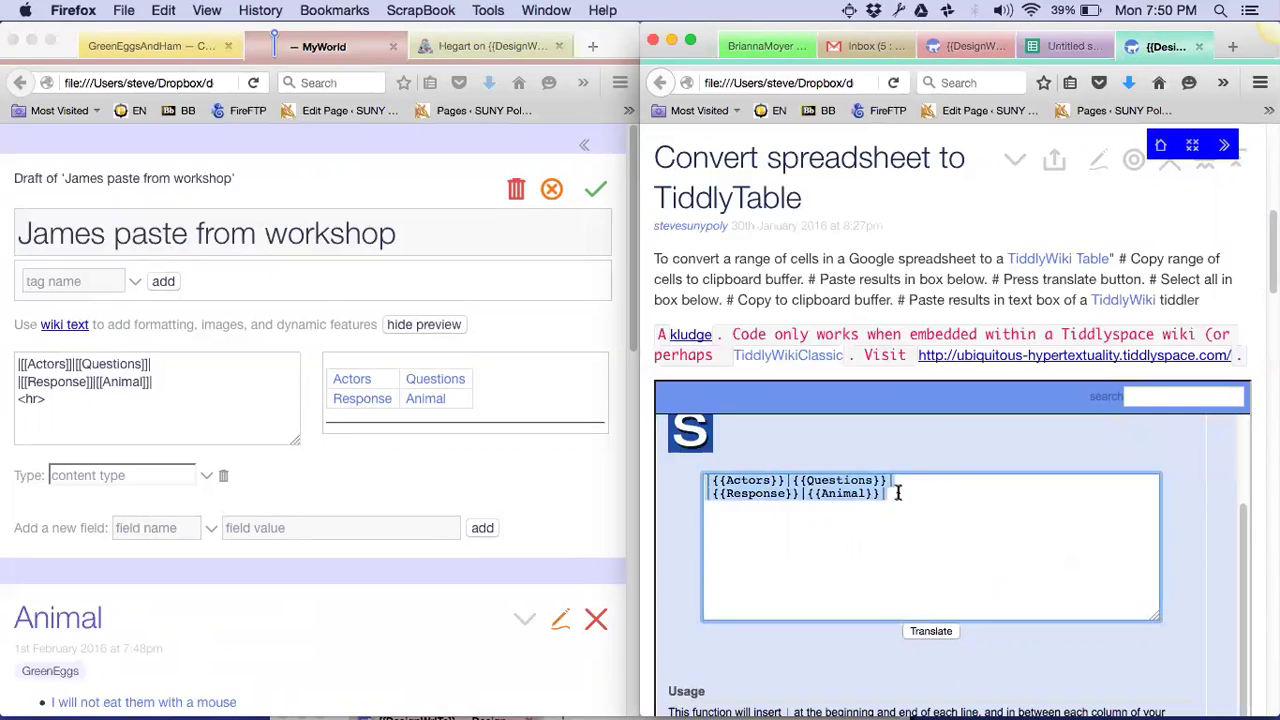
click(61, 398)
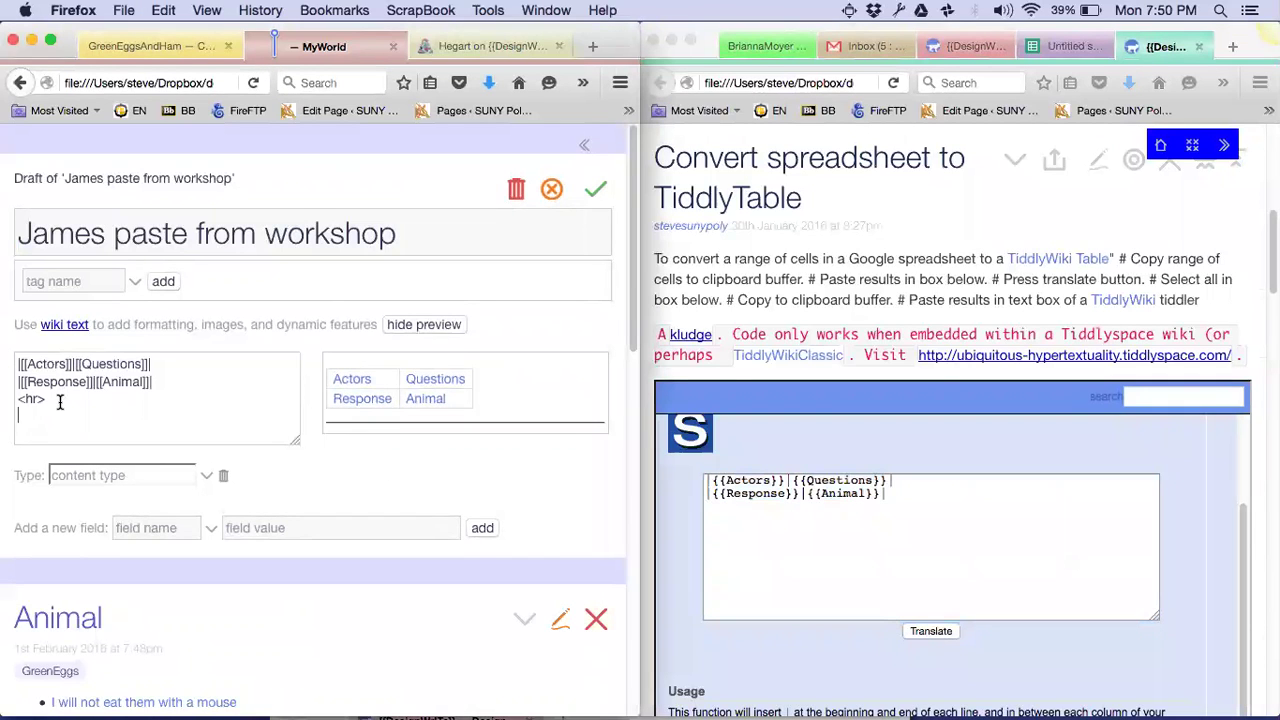
key(super+v)
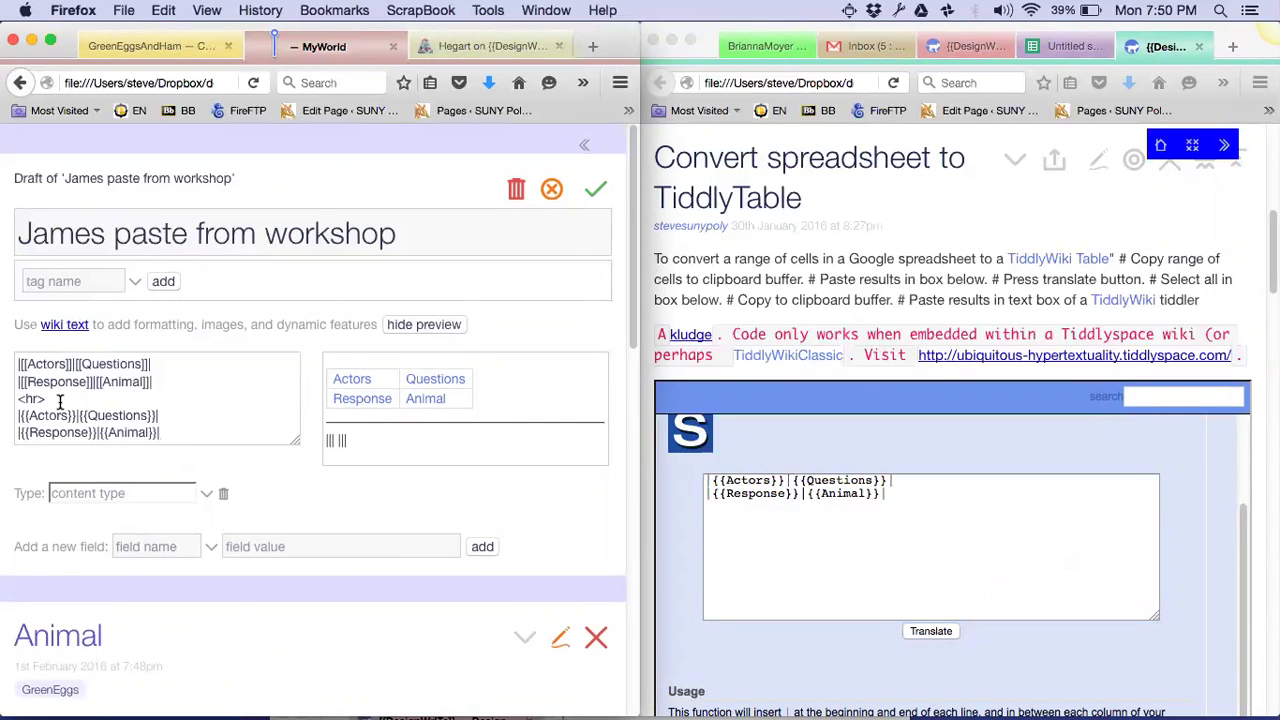
key(Return)
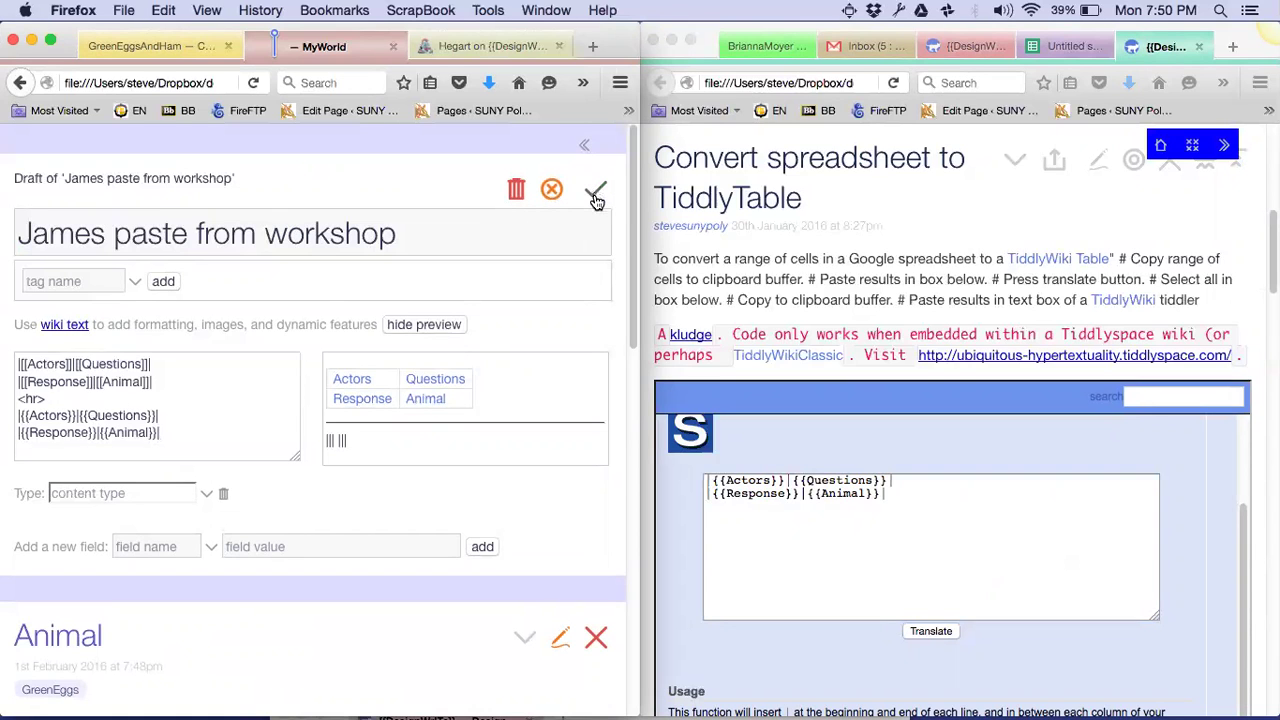
click(595, 200)
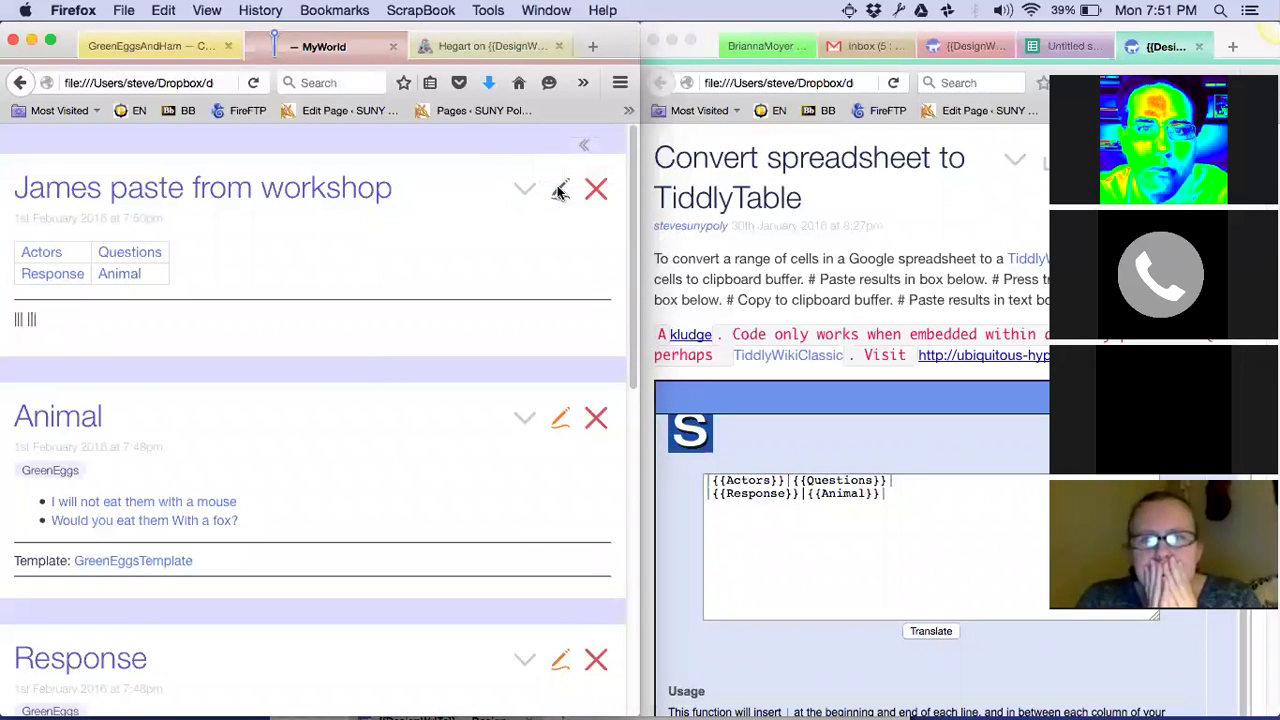
Add a {{Actors}} transclusion line below the rule in James paste from workshop
click(560, 193)
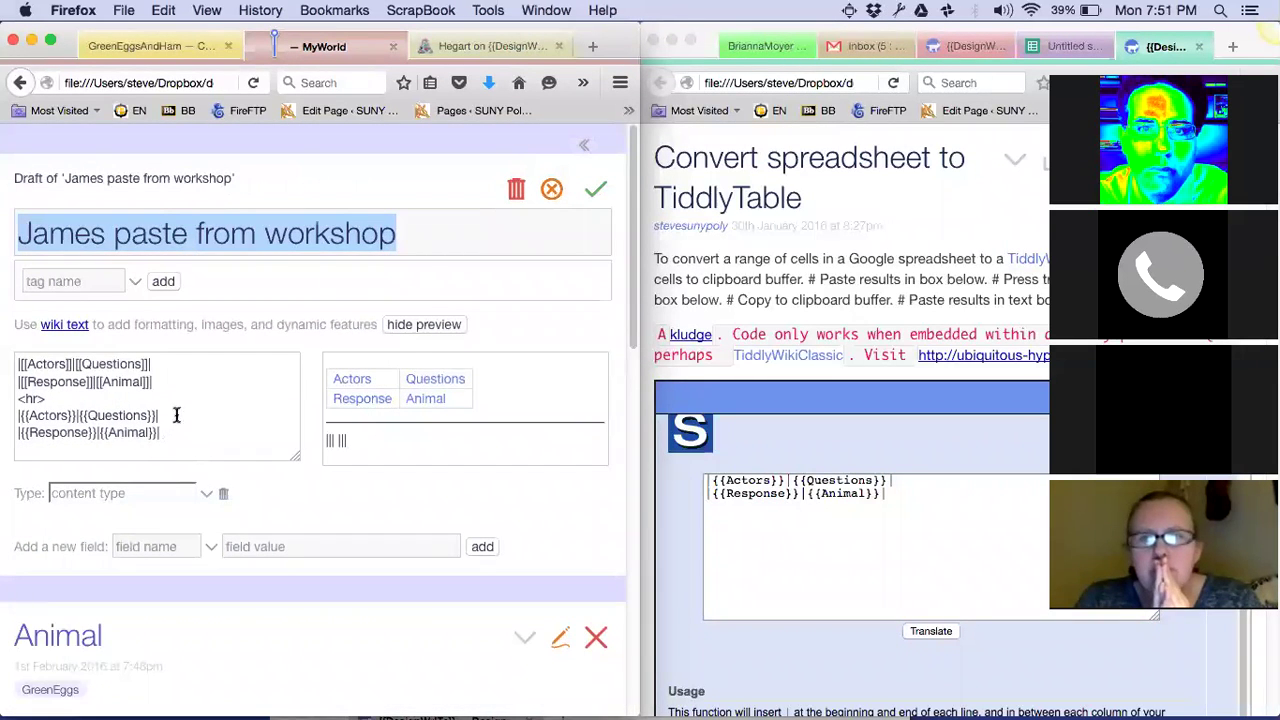
click(165, 405)
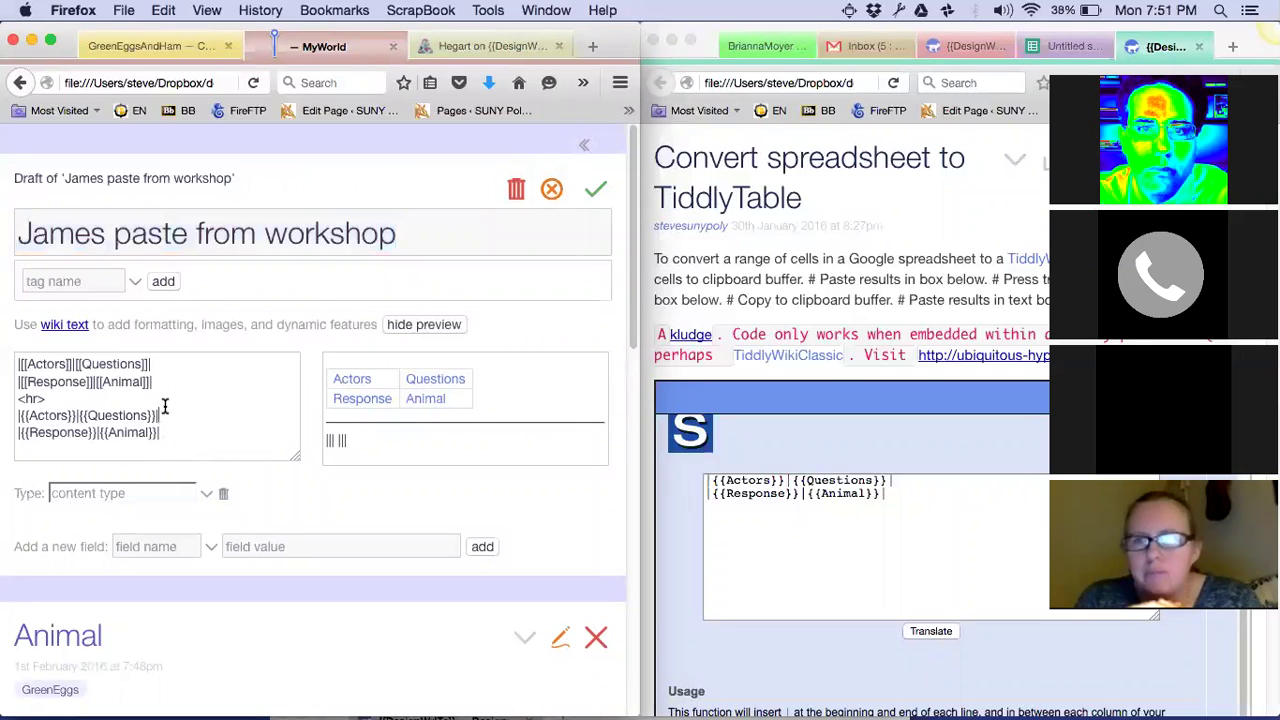
click(113, 405)
key(Return)
key(Return)
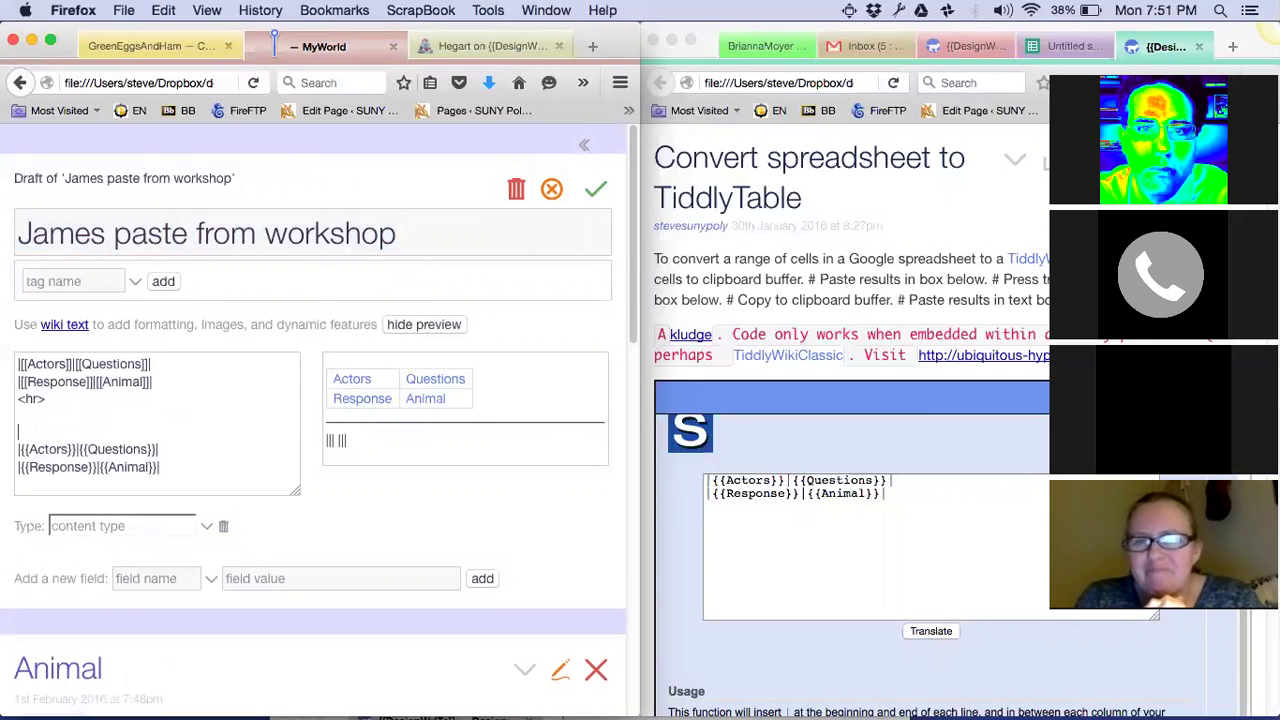
click(18, 398)
key(Down)
key(Down)
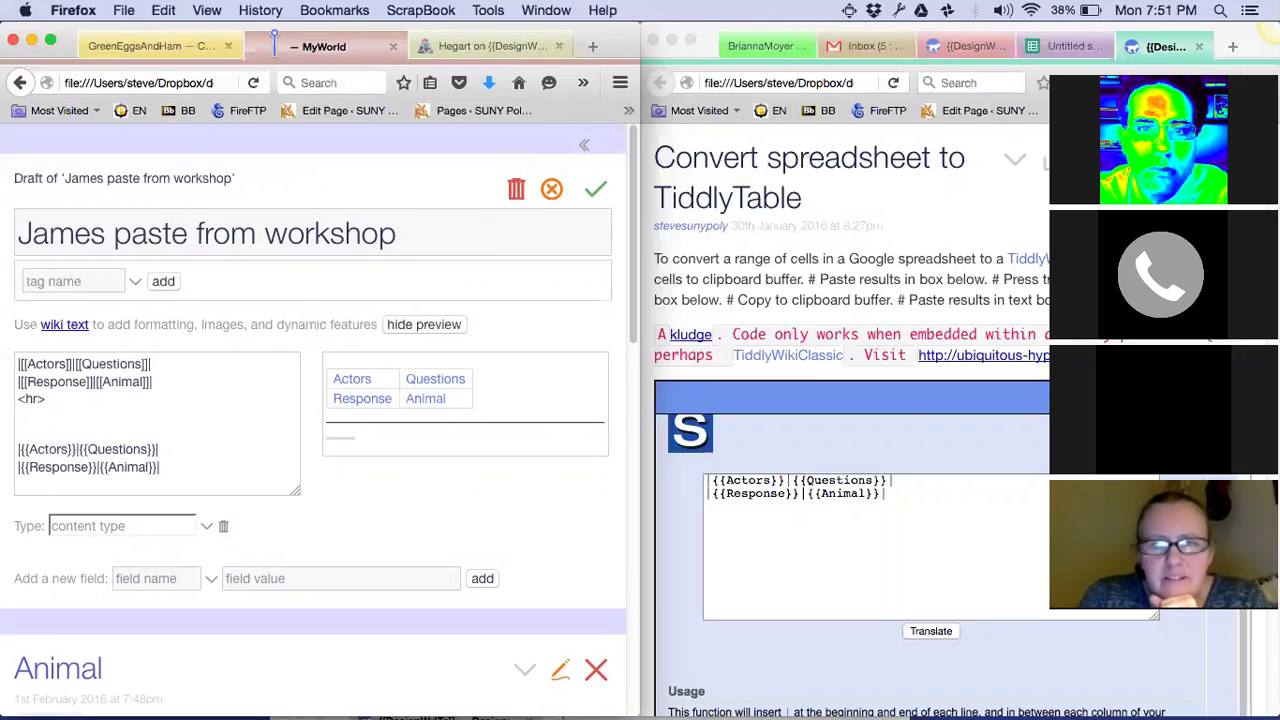
text({{Actors}})
key(Return)
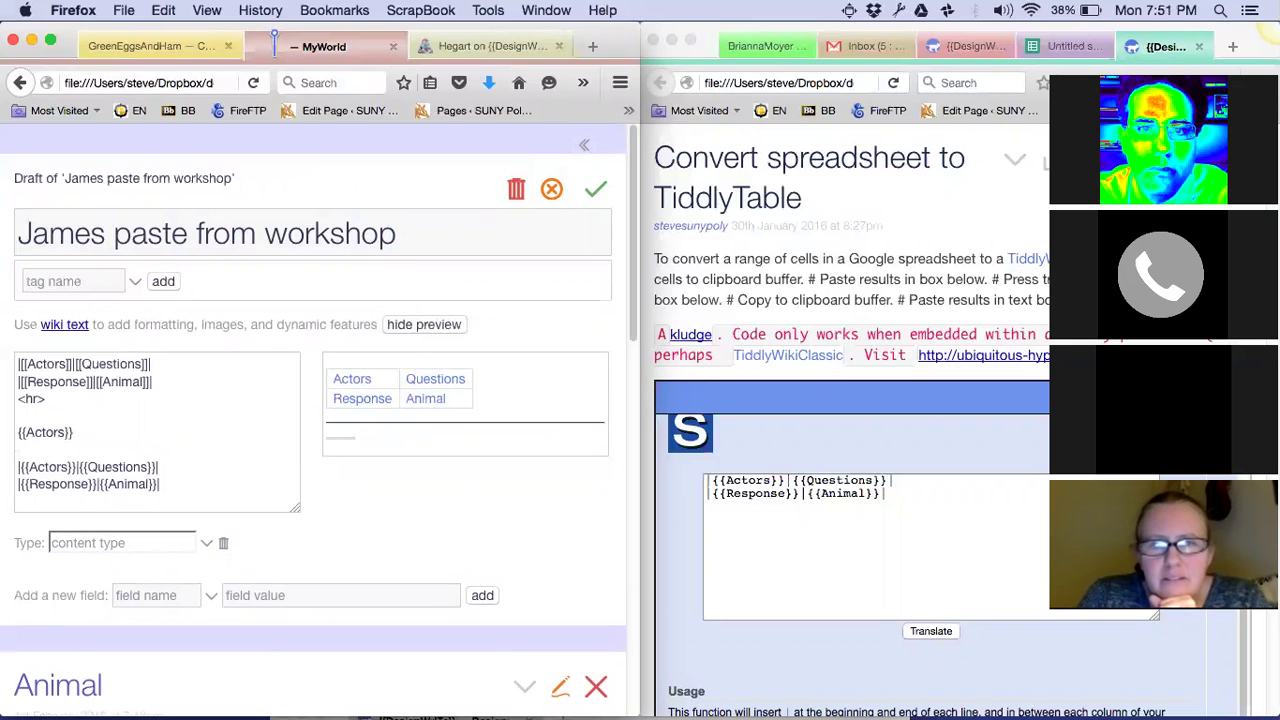
Close the Animal and Response tiddlers and open Actors for editing
scroll(319, 420, down, 2)
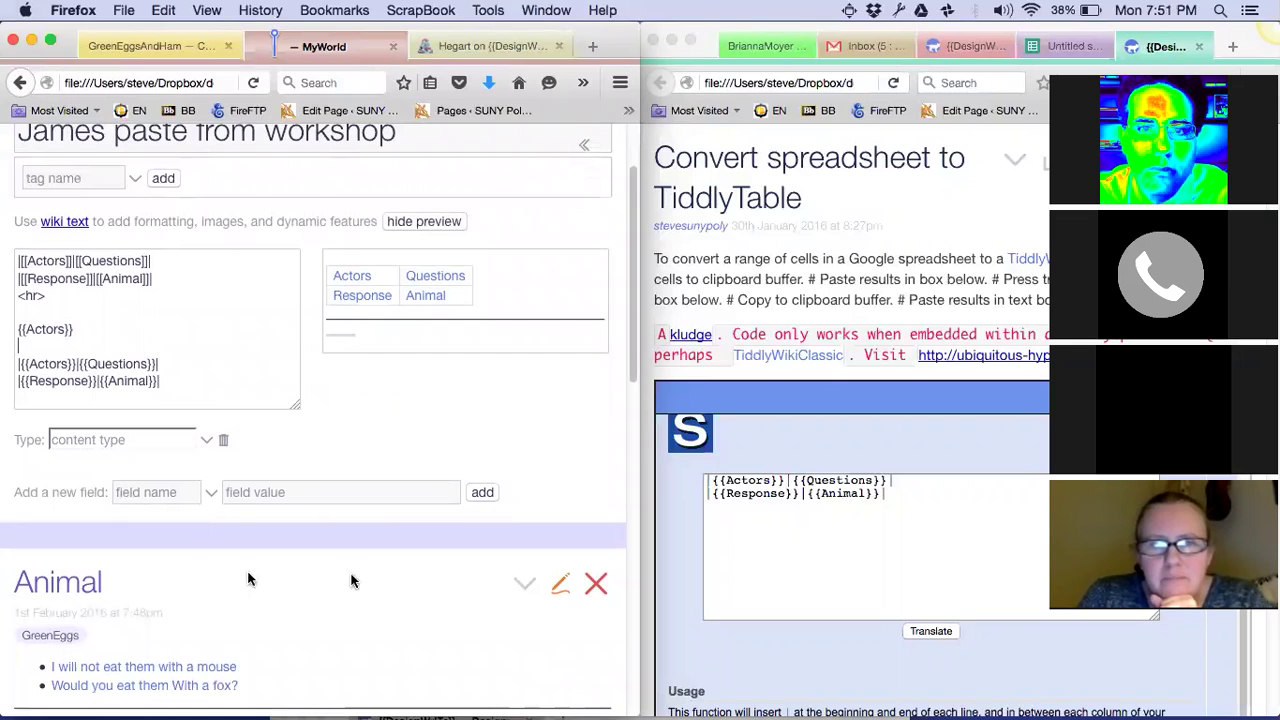
click(596, 586)
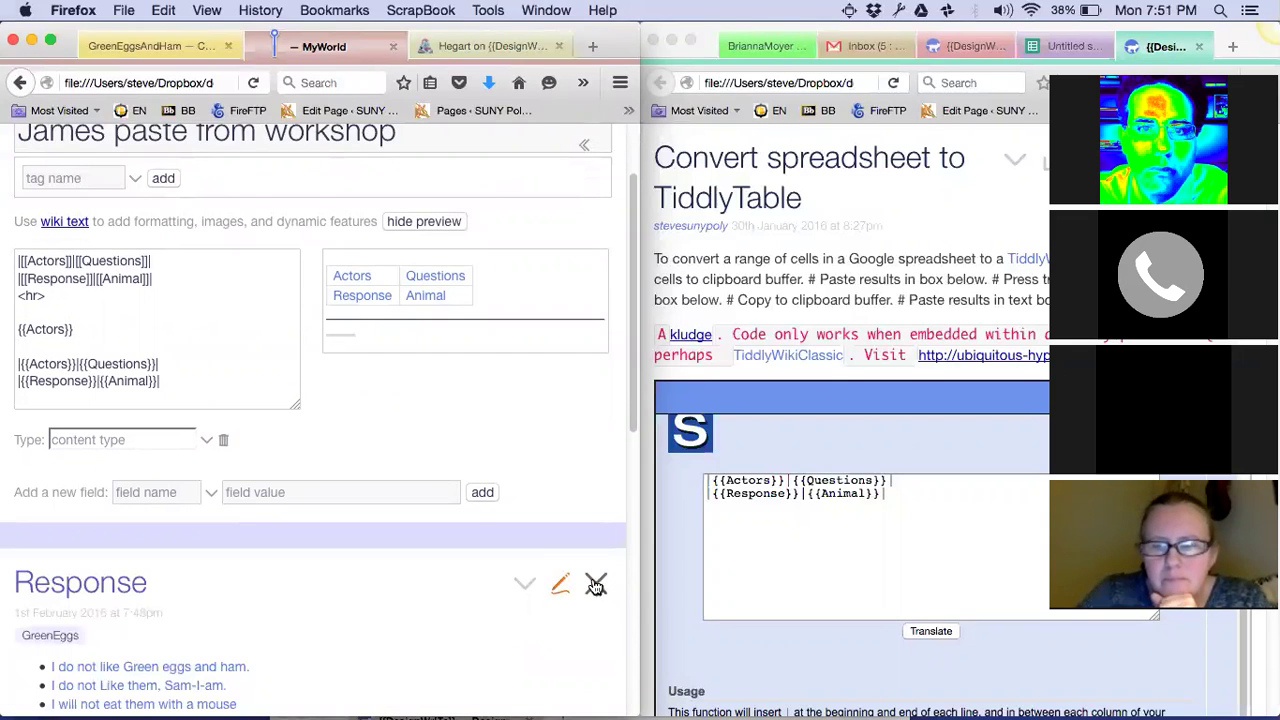
click(596, 586)
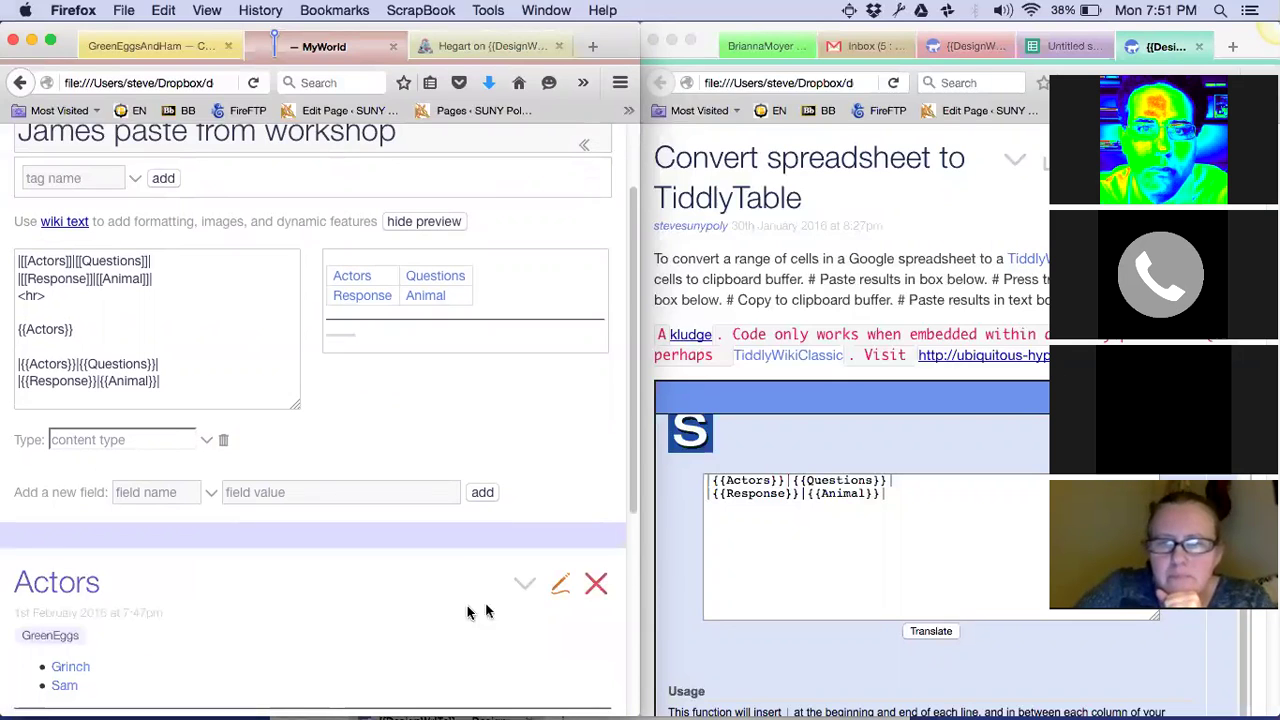
scroll(357, 580, down, 3)
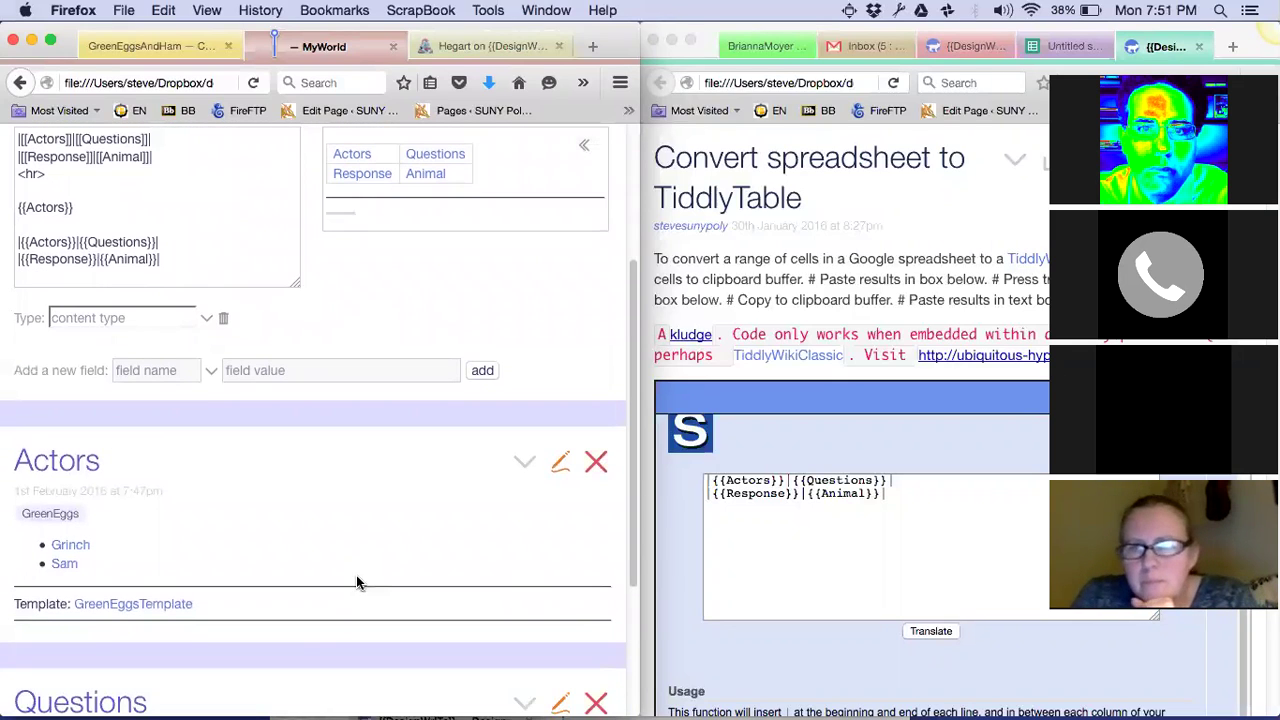
click(562, 466)
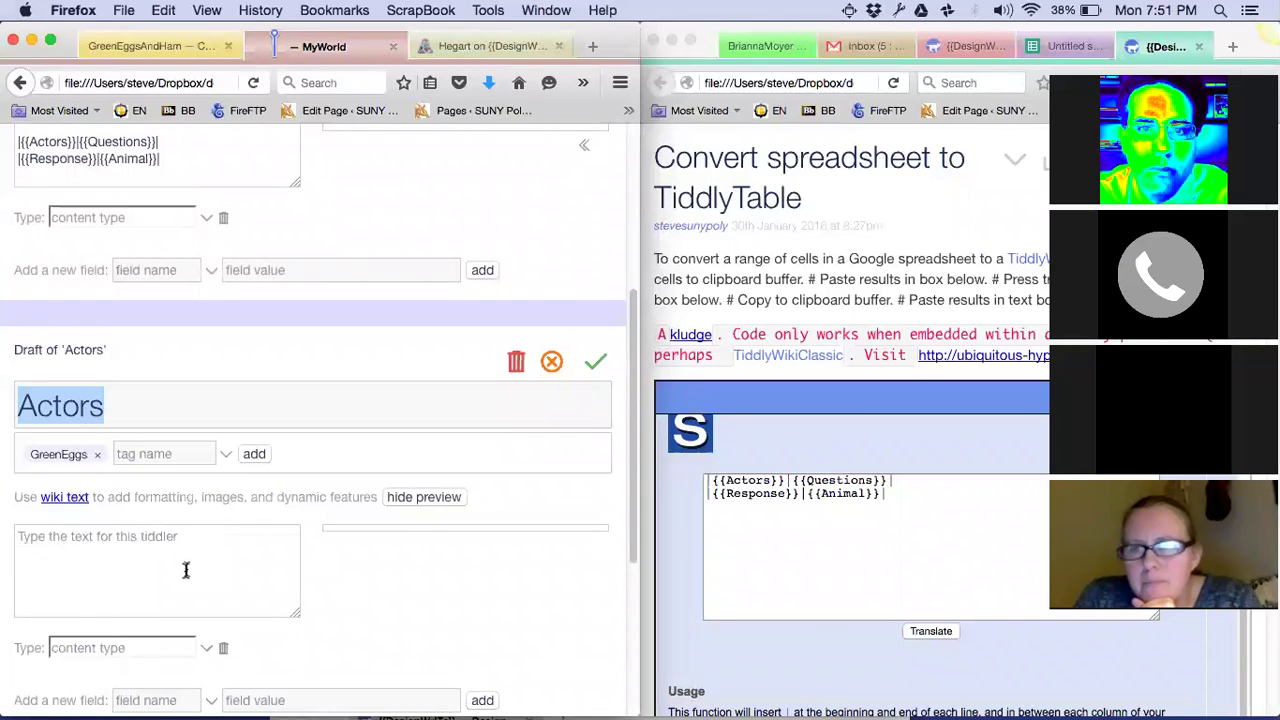
Give the Actors tiddler the text 'This is the content of actors' and save it
scroll(187, 556, up, 1)
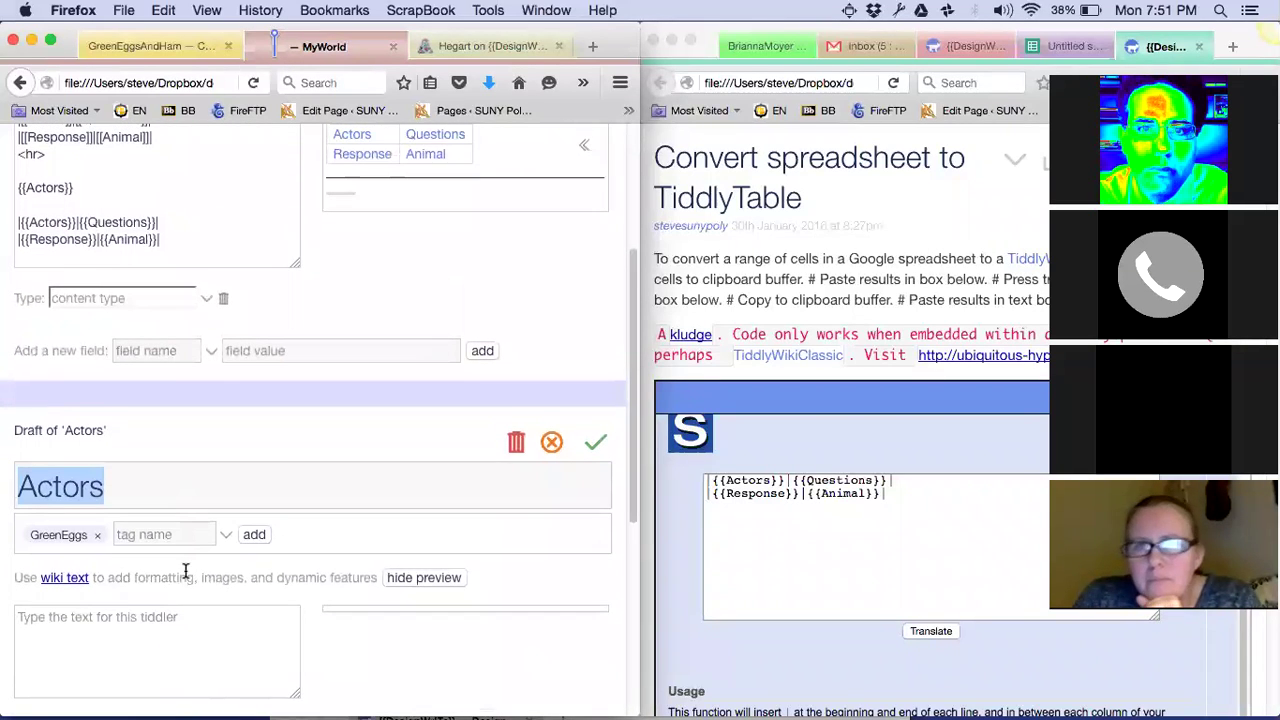
click(195, 616)
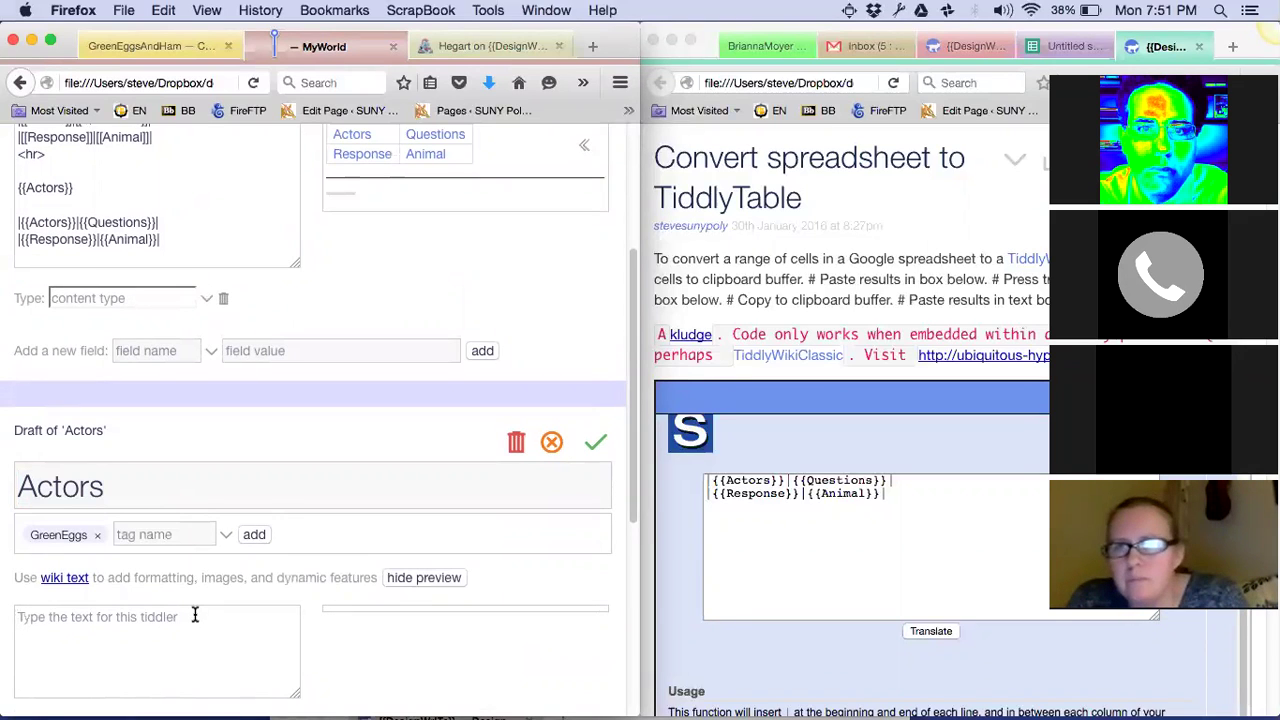
text(This is )
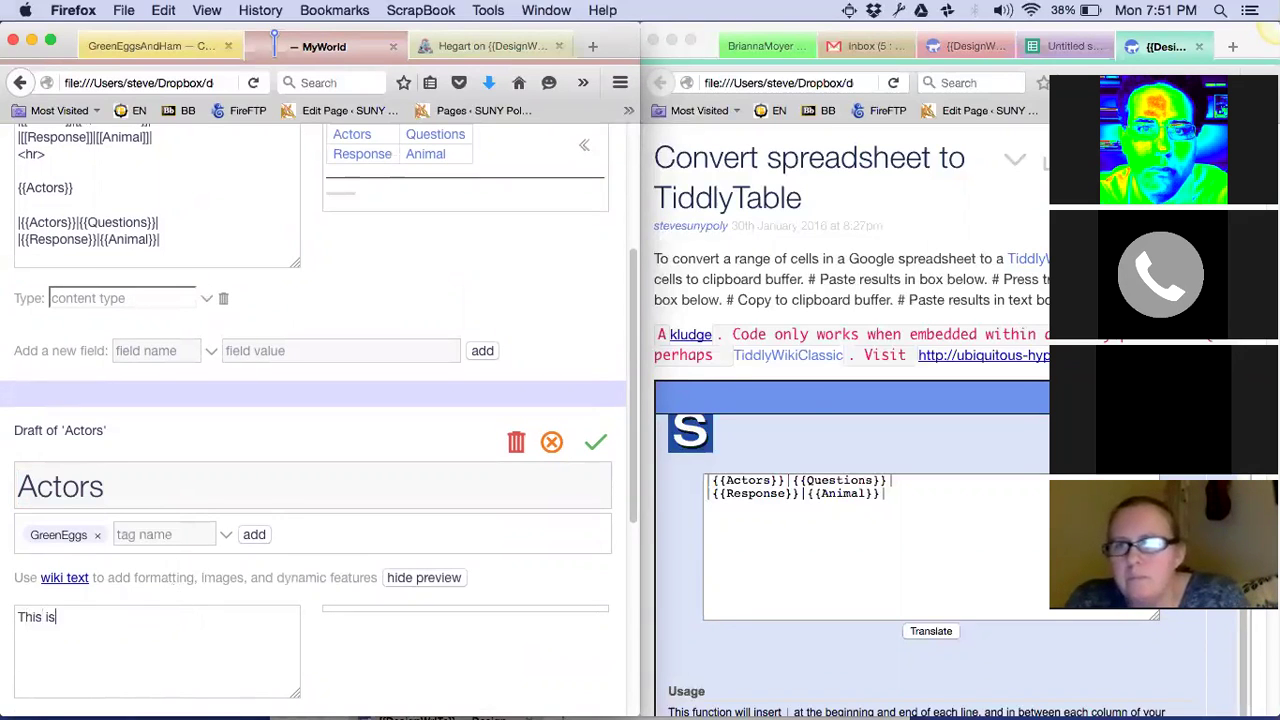
text(the content of)
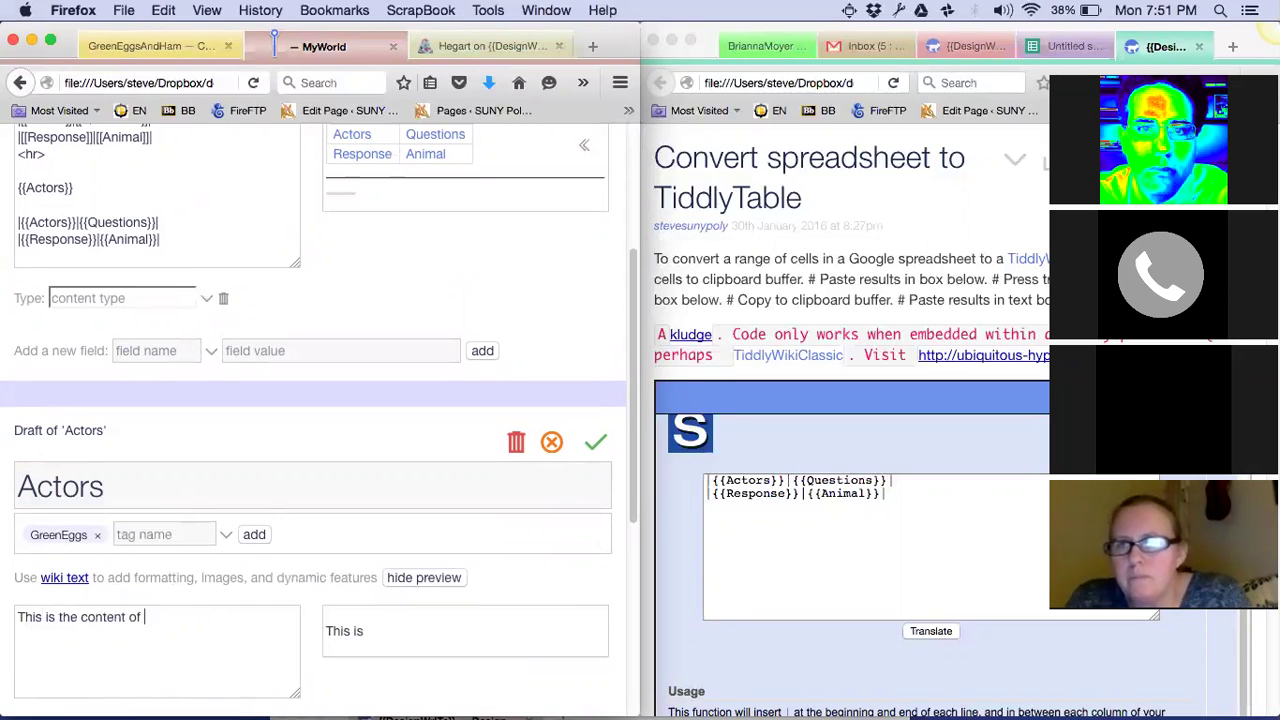
text( actors)
scroll(154, 380, up, 1)
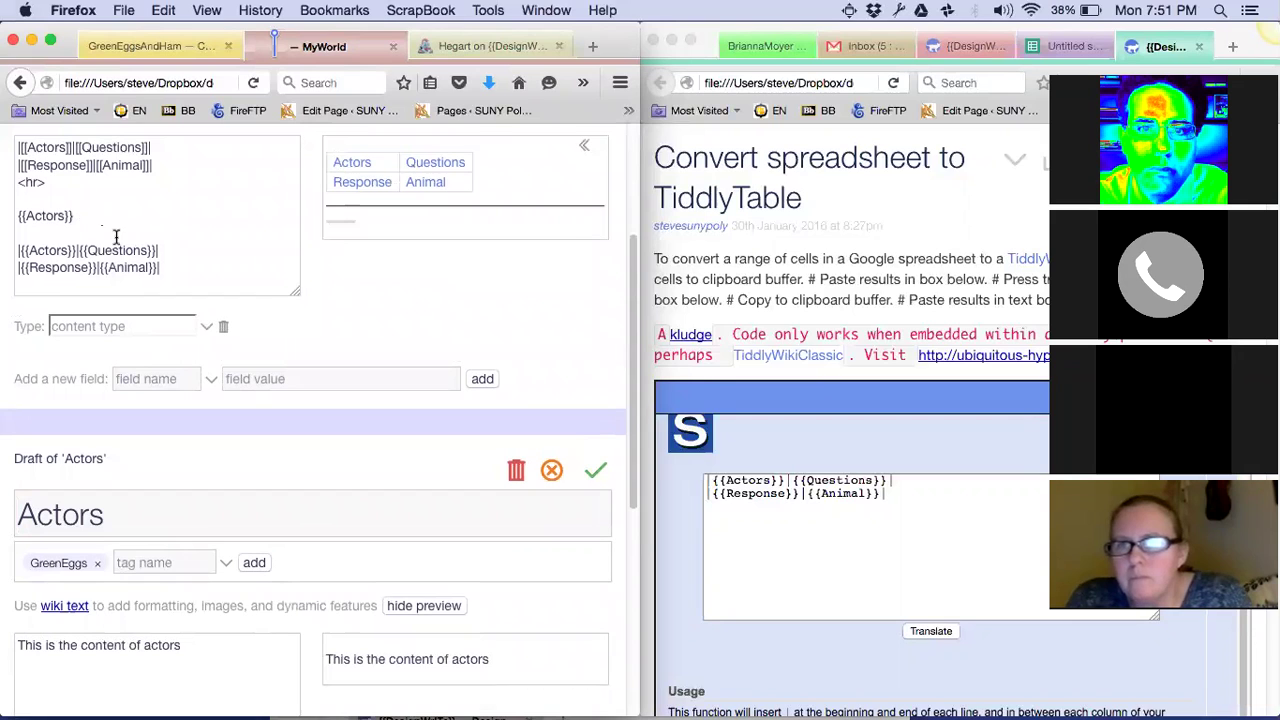
scroll(157, 240, up, 3)
scroll(157, 245, down, 4)
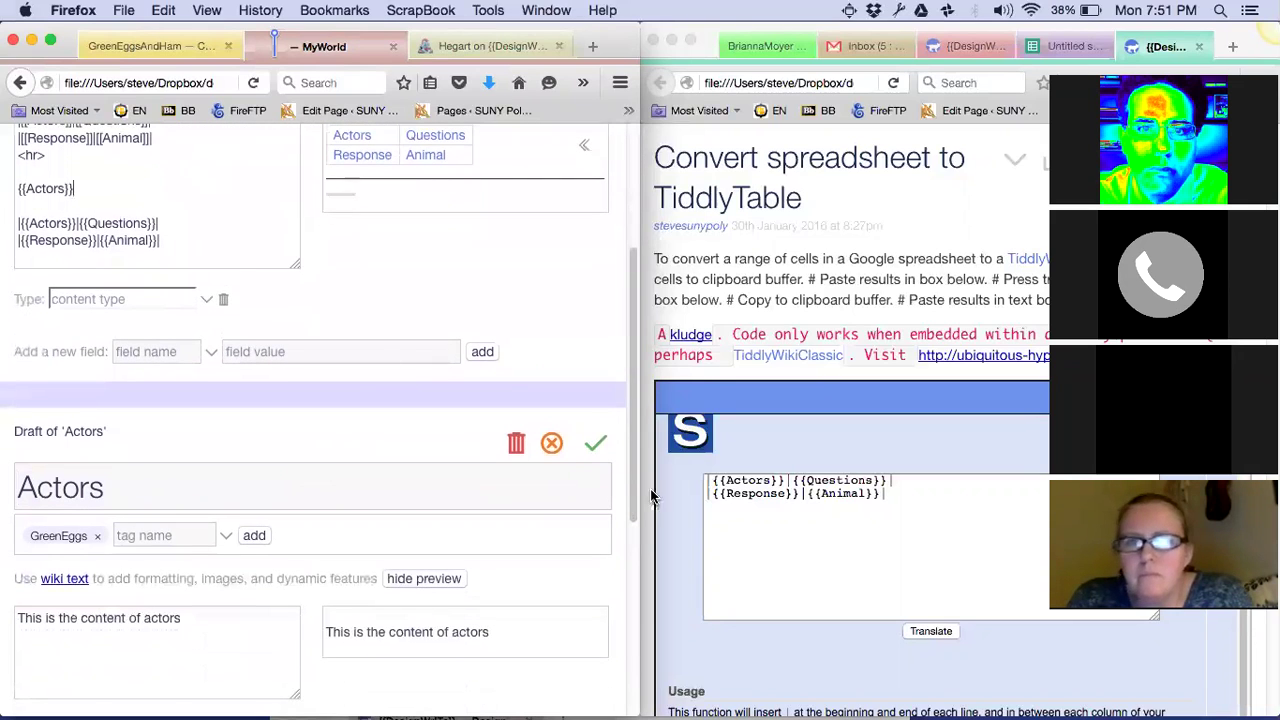
click(595, 443)
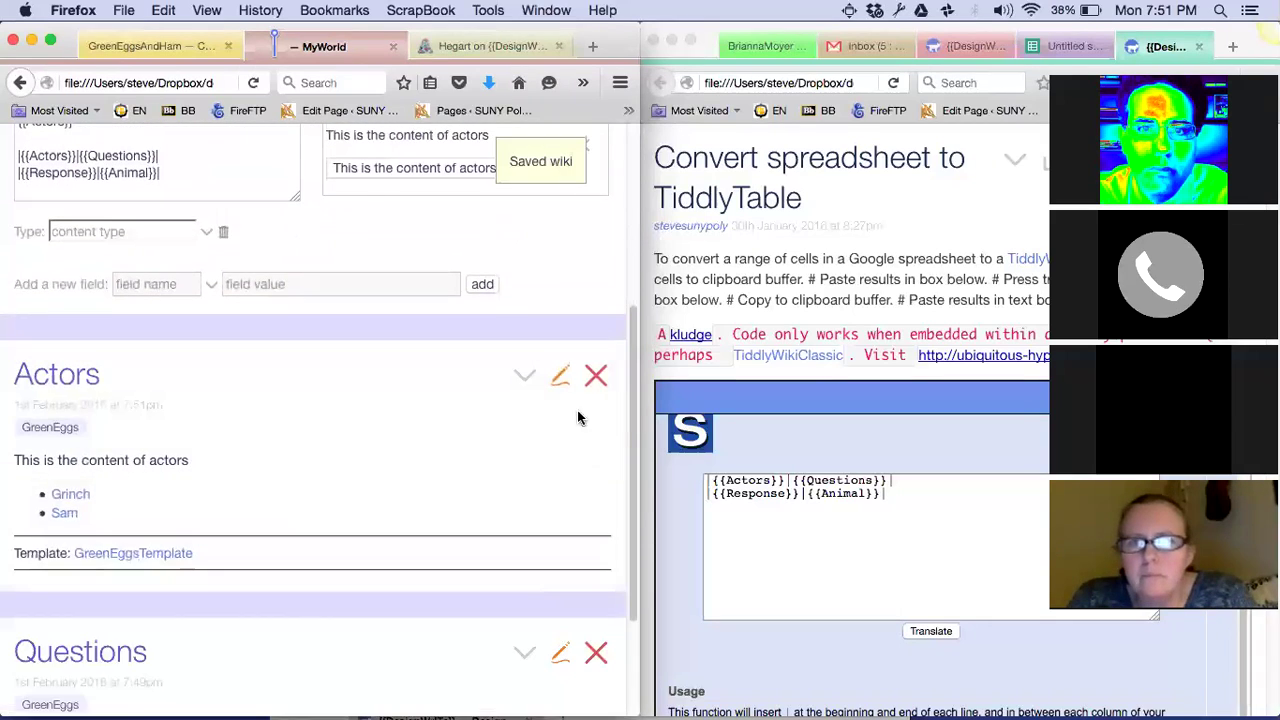
scroll(508, 277, up, 3)
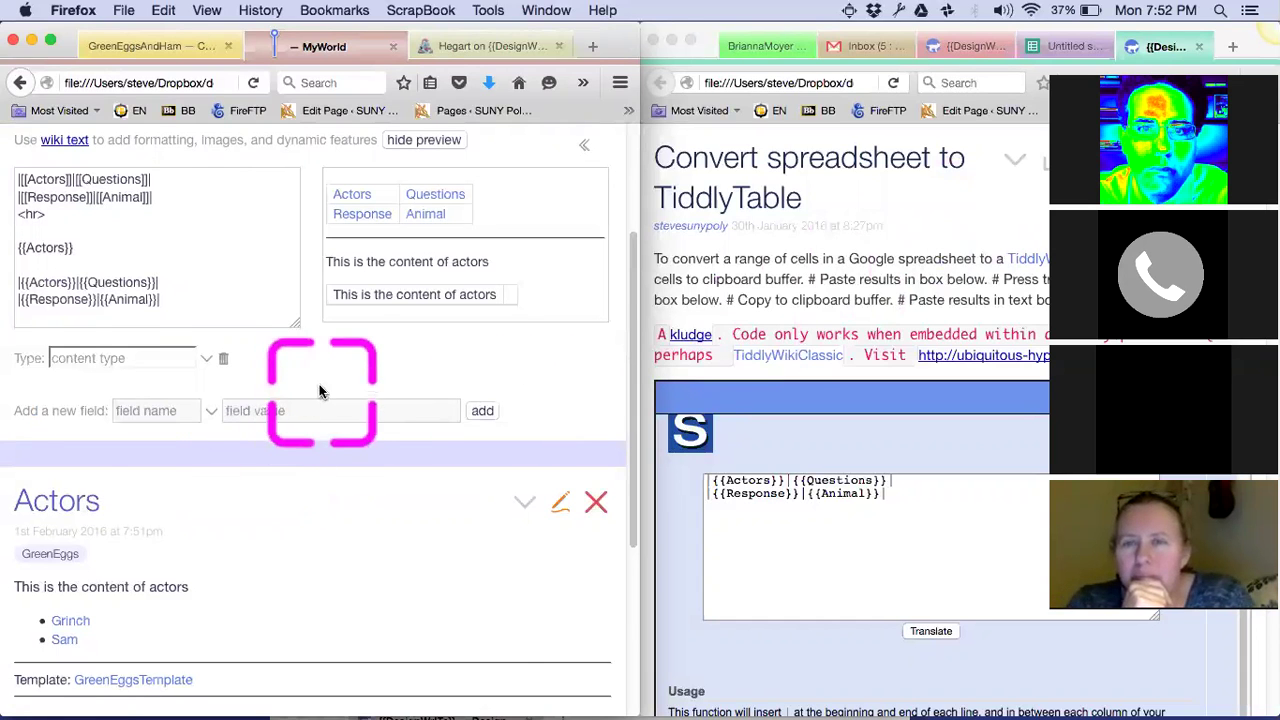
Clear the pending copy in the workshop spreadsheet and inspect B8's formula ="{{"&B2&"}}"
scroll(319, 392, up, 3)
scroll(487, 296, up, 1)
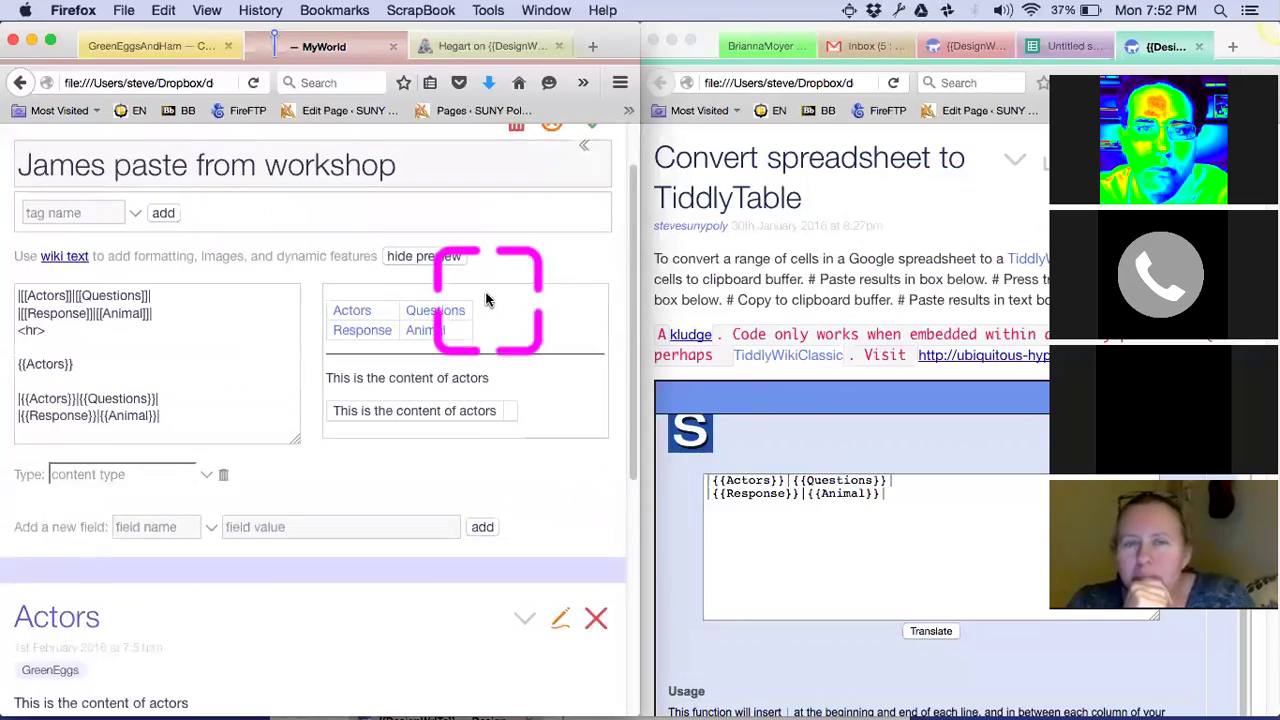
click(1035, 50)
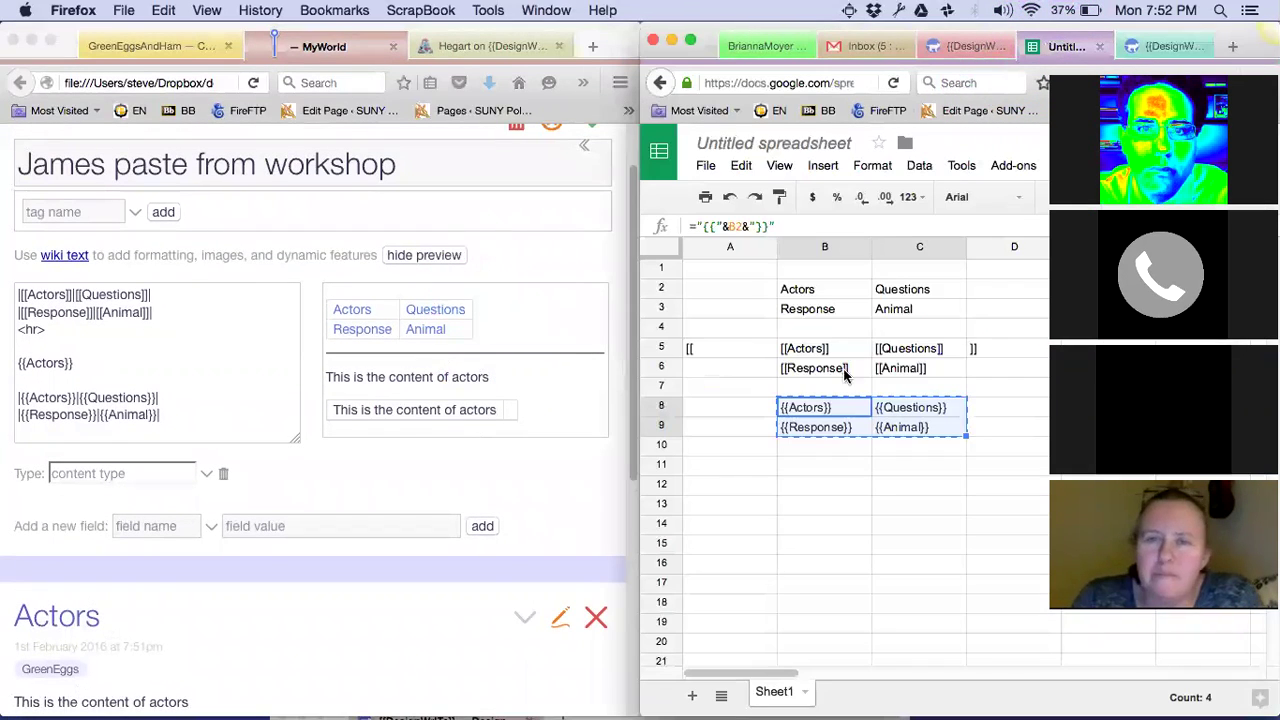
click(824, 488)
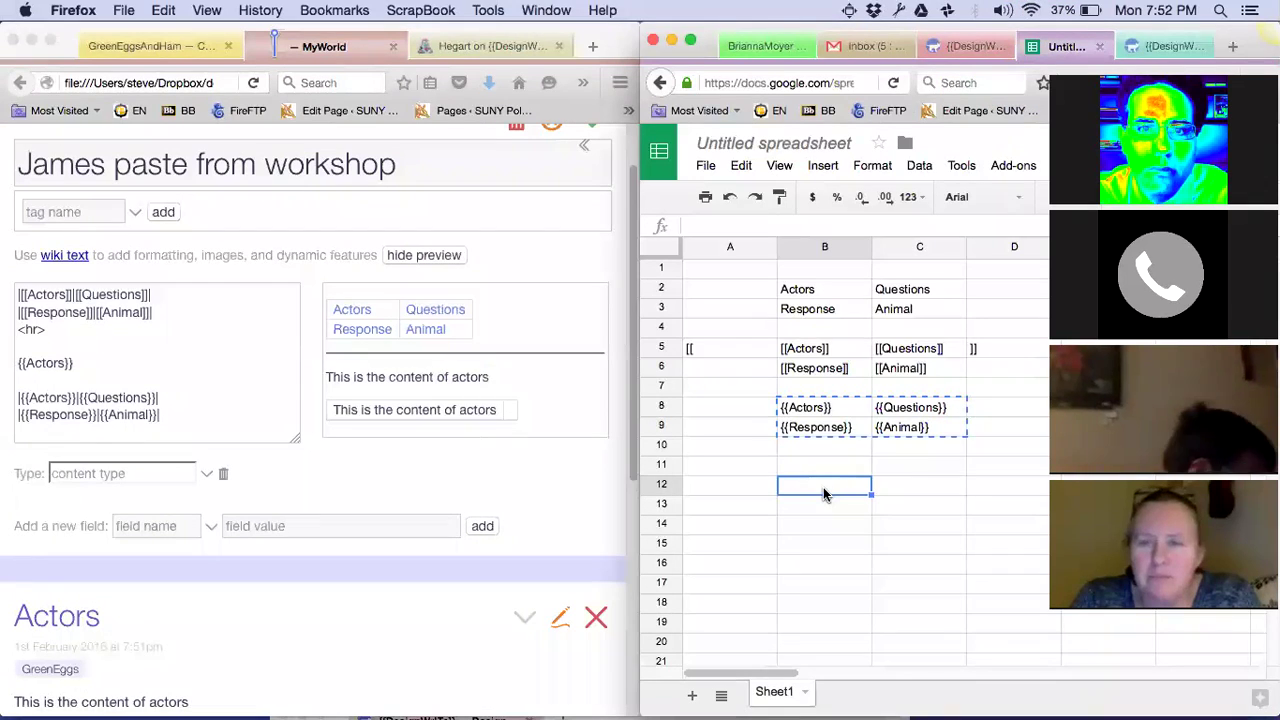
key(Escape)
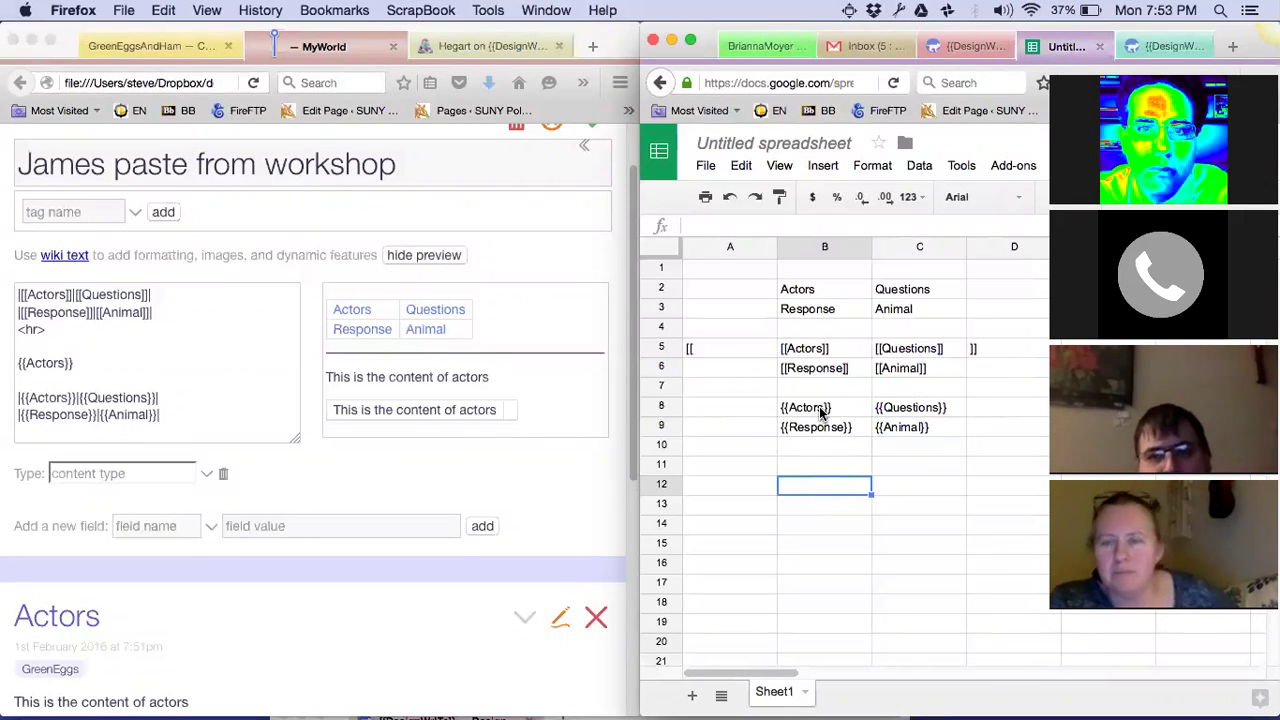
click(820, 411)
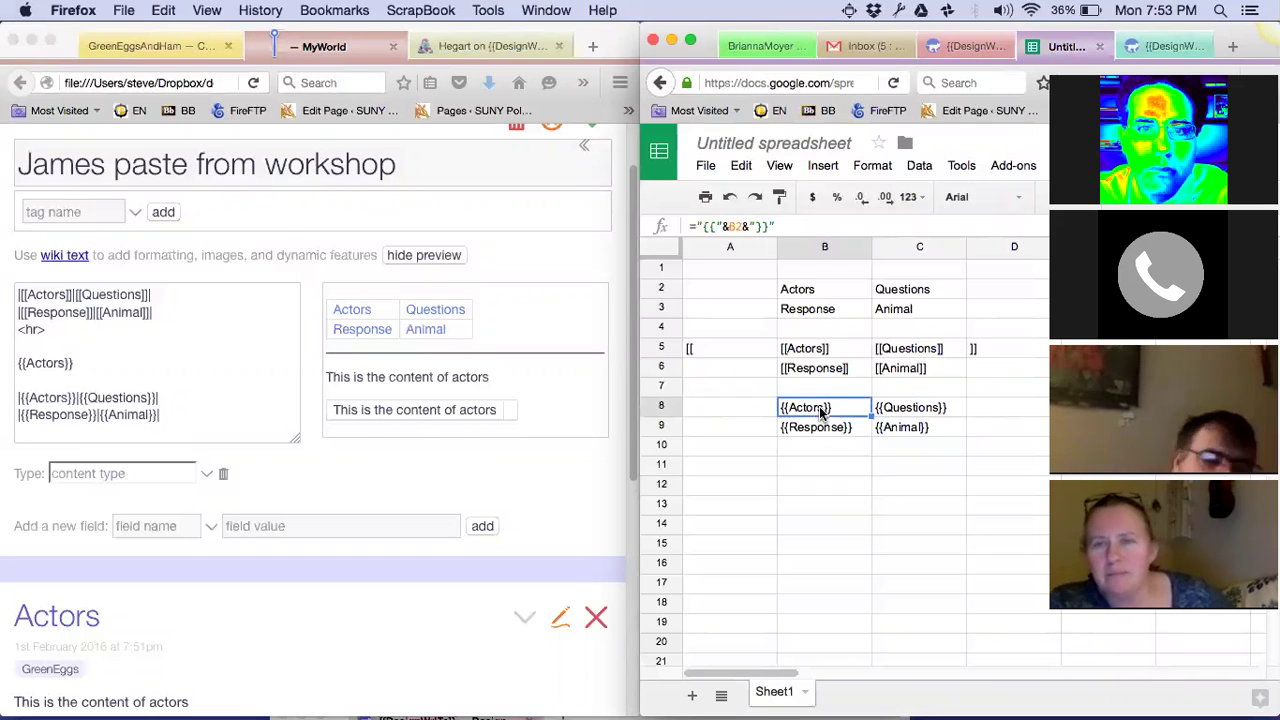
scroll(349, 592, down, 3)
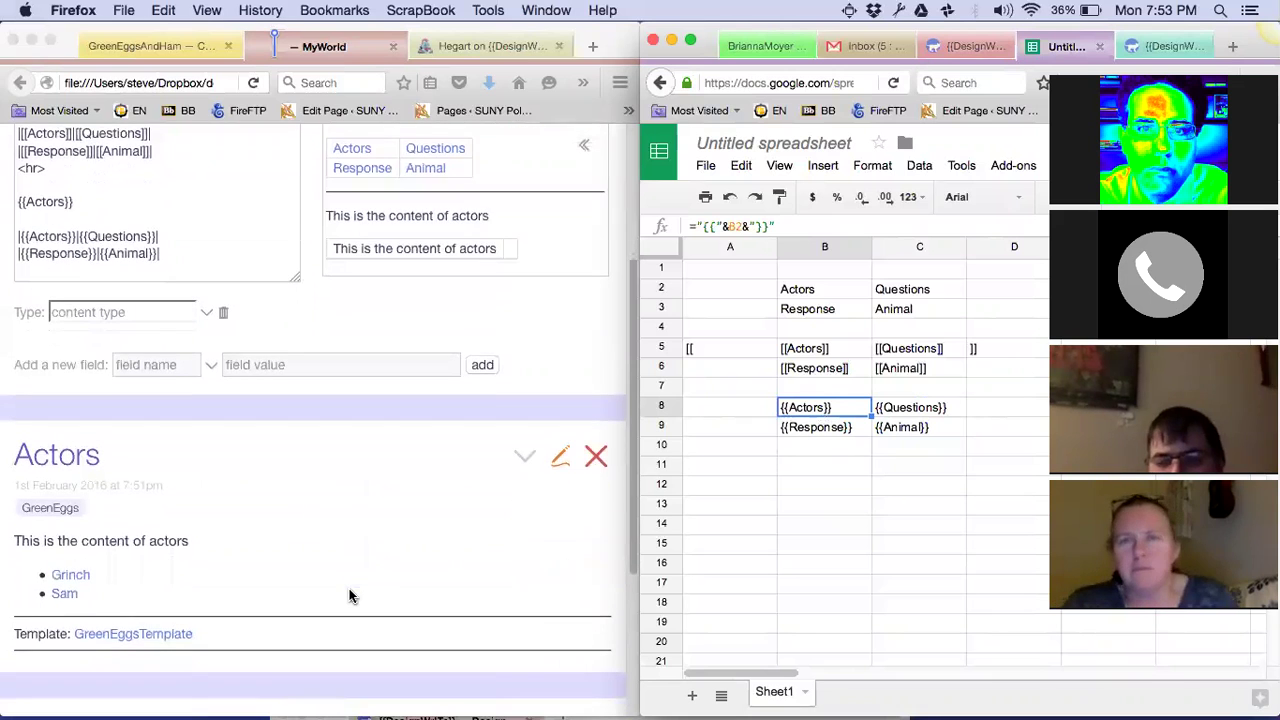
scroll(349, 596, down, 5)
scroll(349, 596, up, 2)
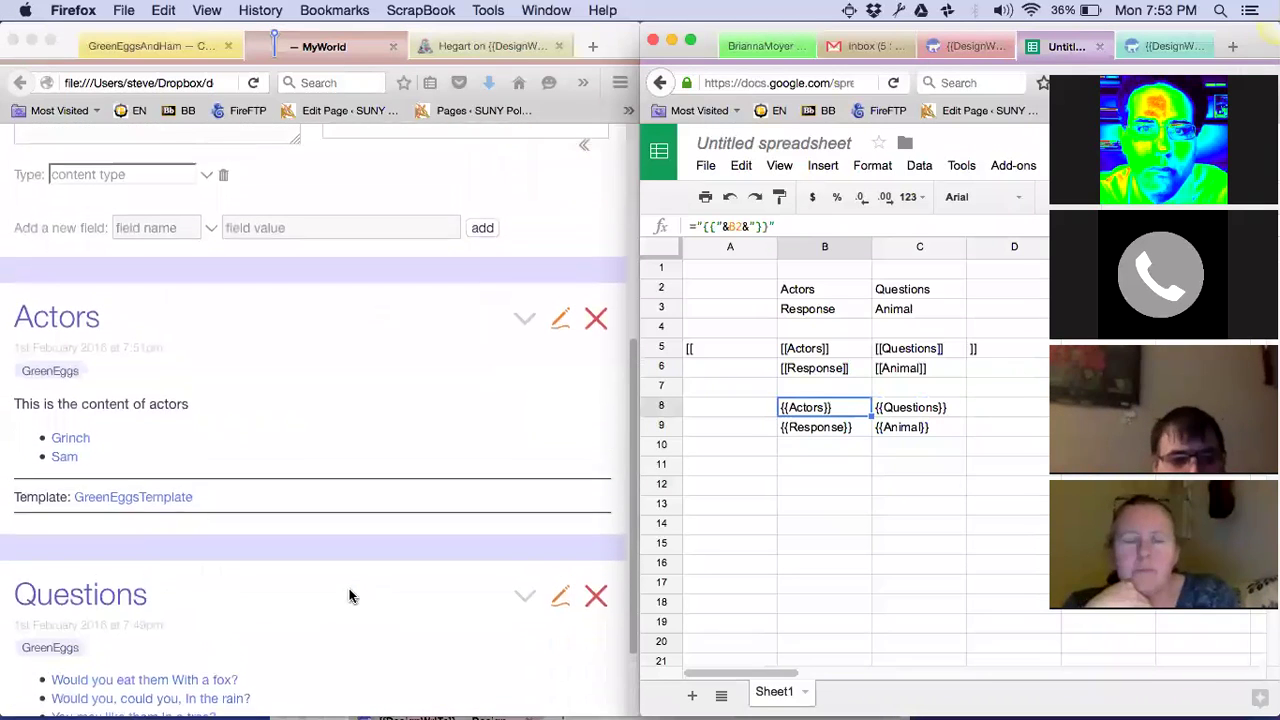
scroll(349, 596, up, 1)
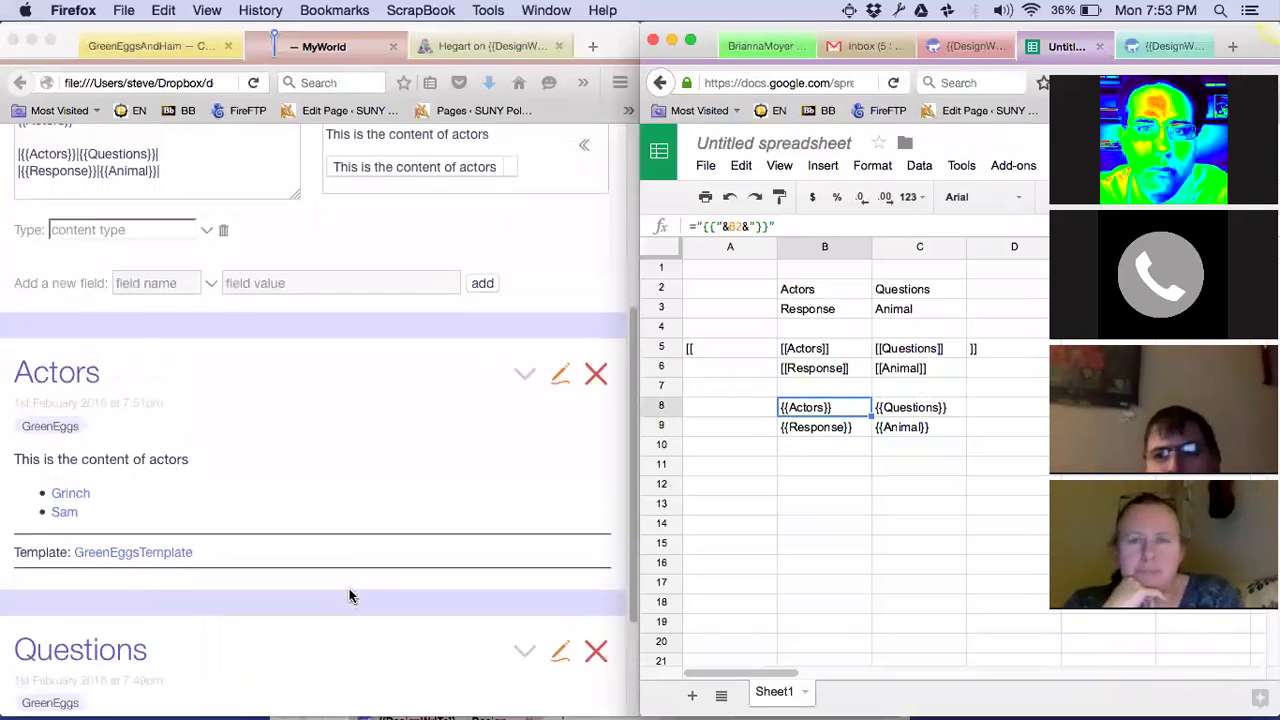
Replace the Actors tiddler's sentence with <<taggly>> and save it
click(558, 377)
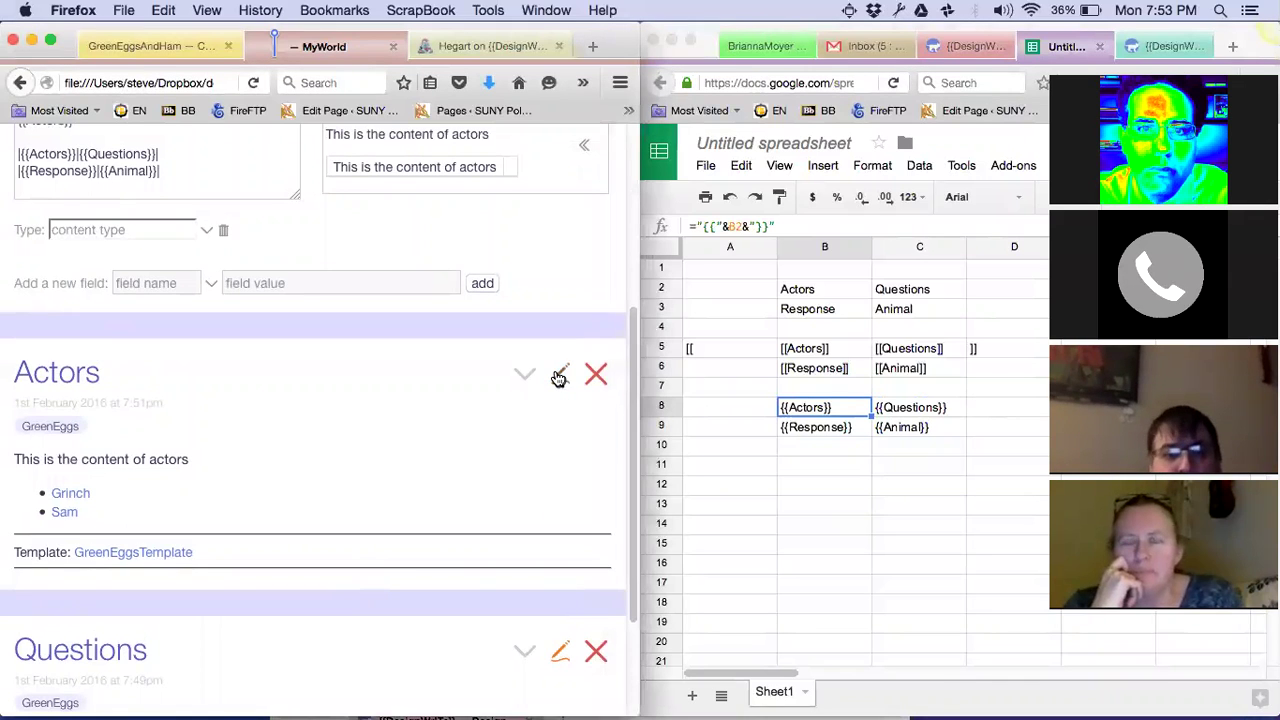
click(558, 377)
double_click(215, 536)
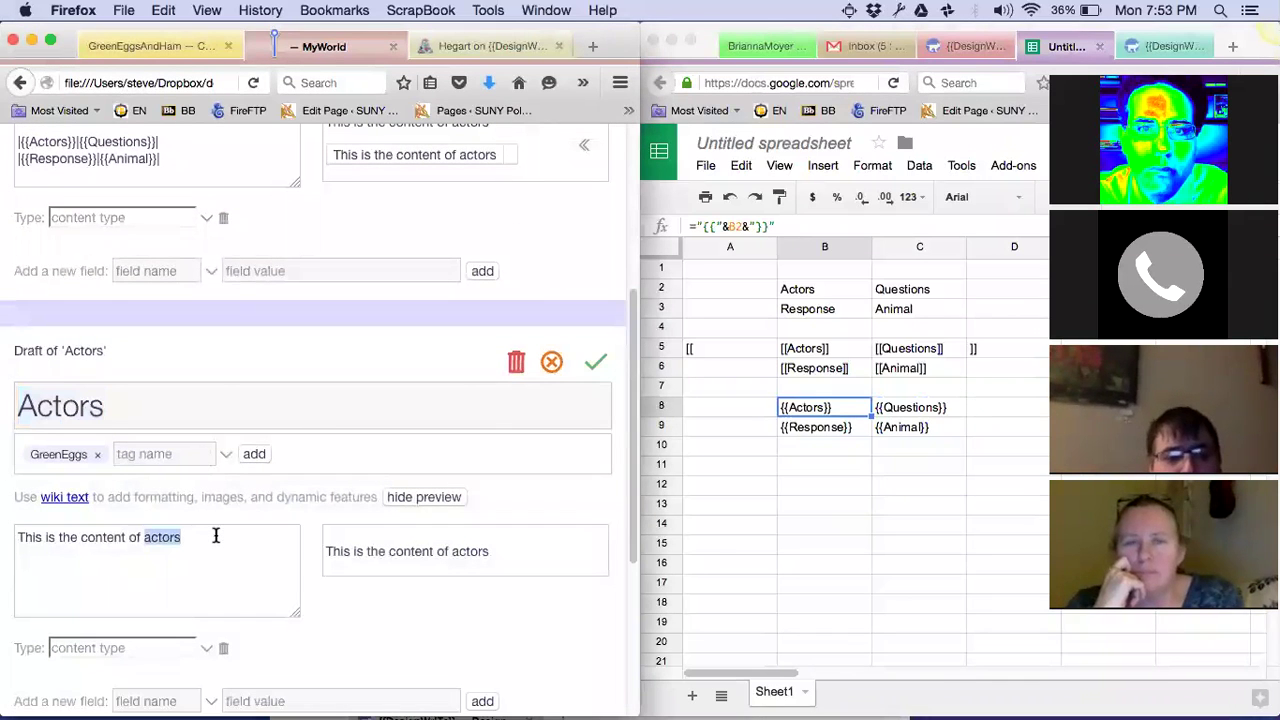
triple_click(215, 536)
scroll(215, 536, down, 5)
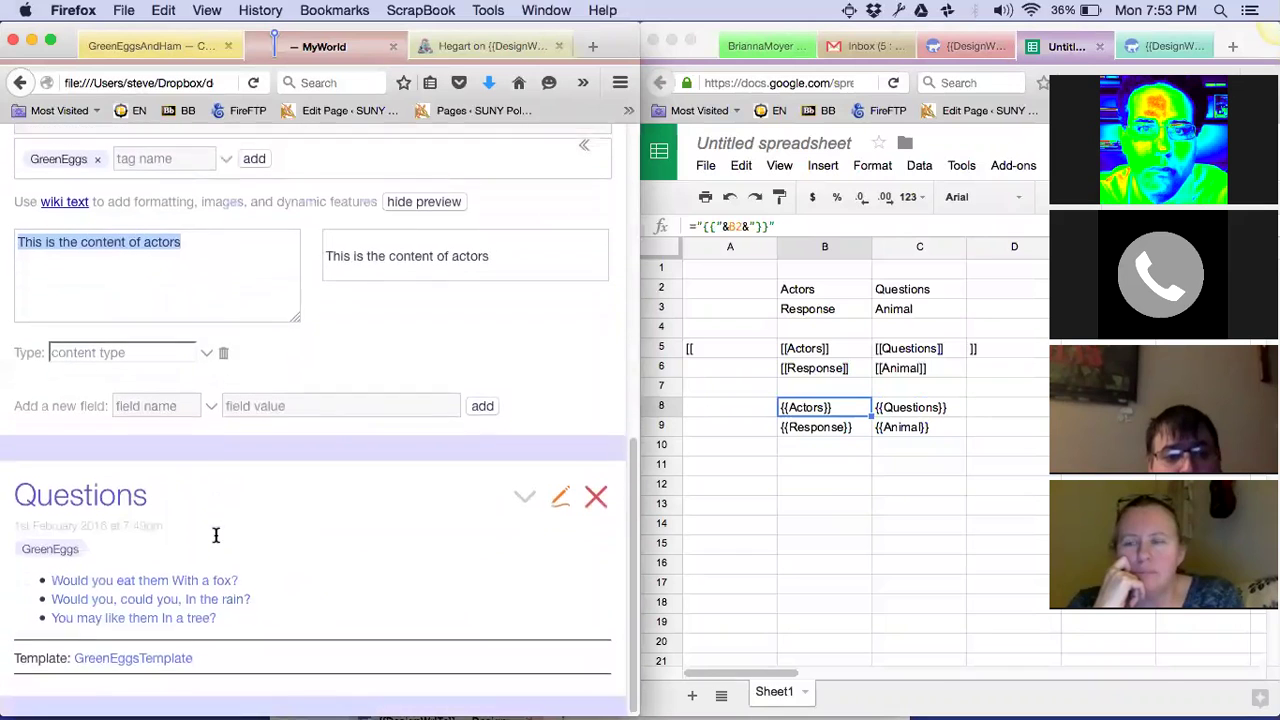
click(151, 654)
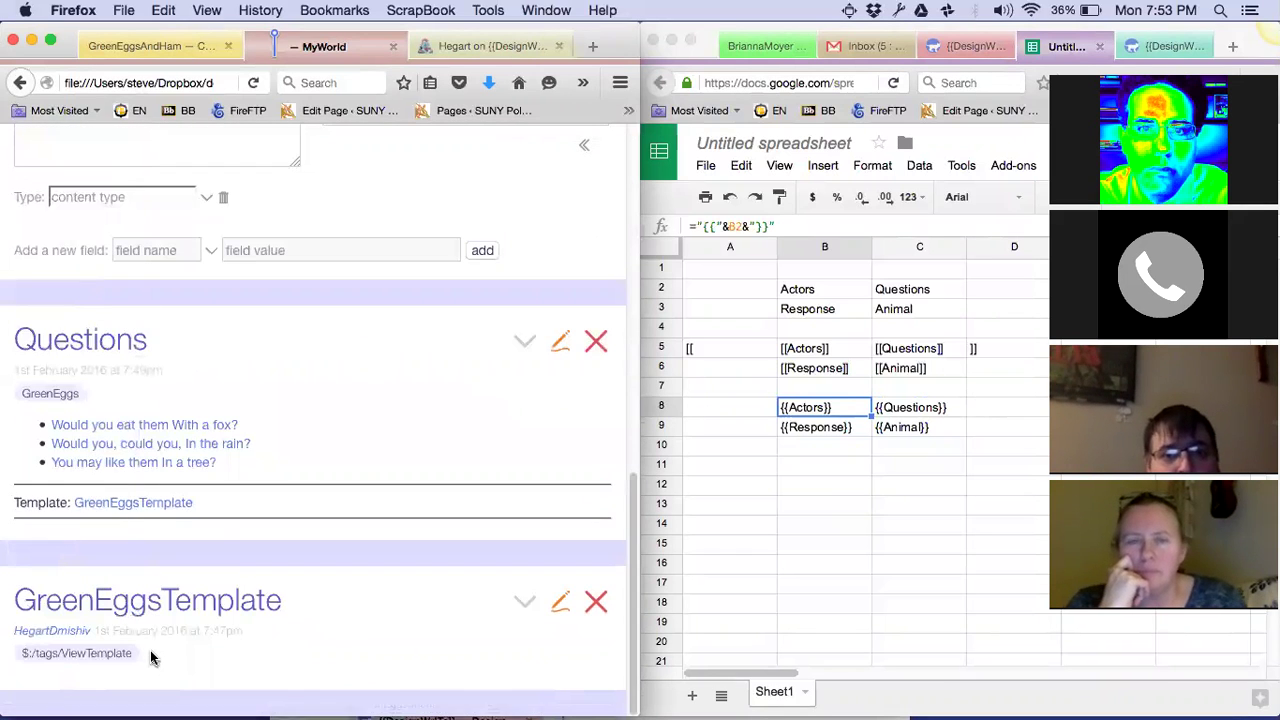
scroll(151, 657, up, 8)
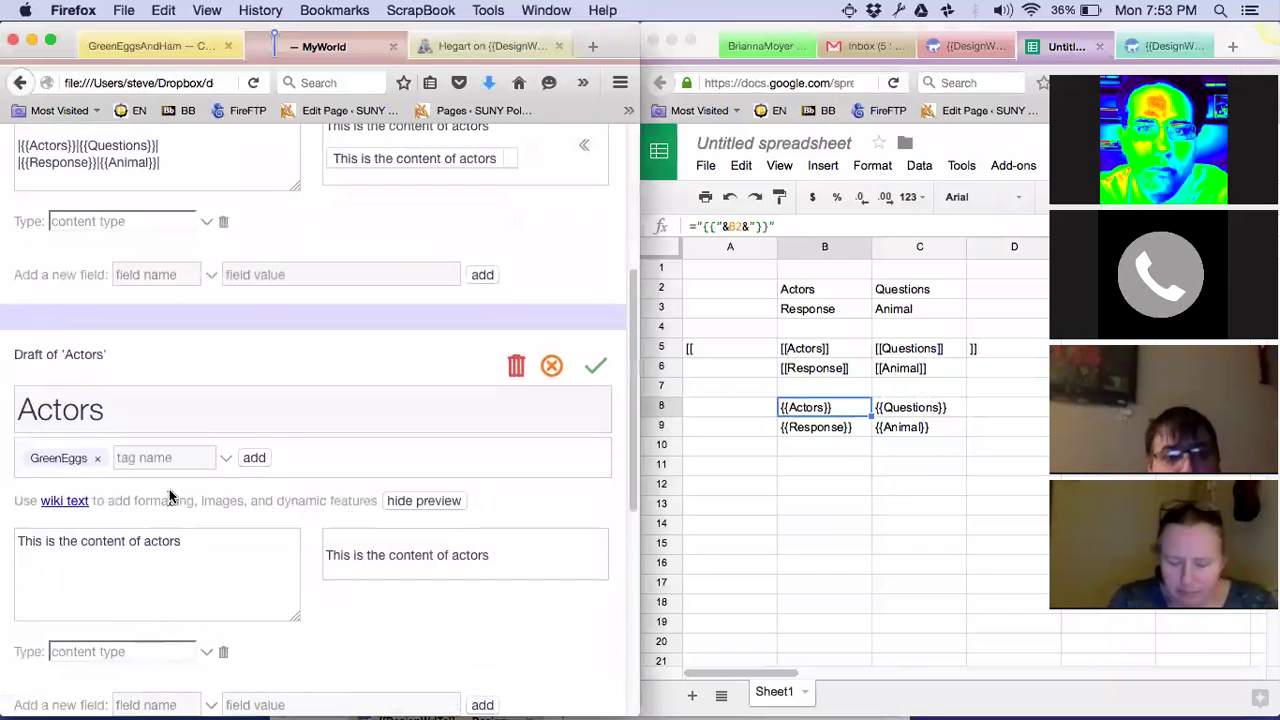
triple_click(170, 538)
text(<)
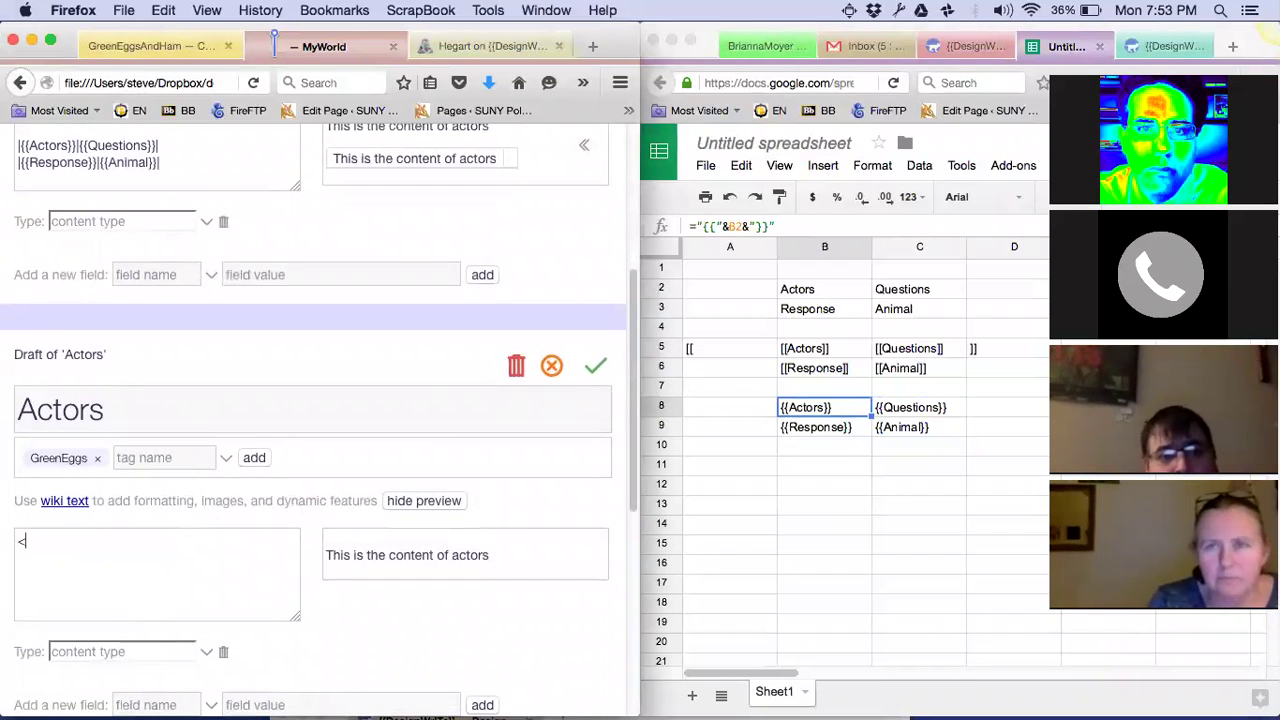
text(<taggly>>)
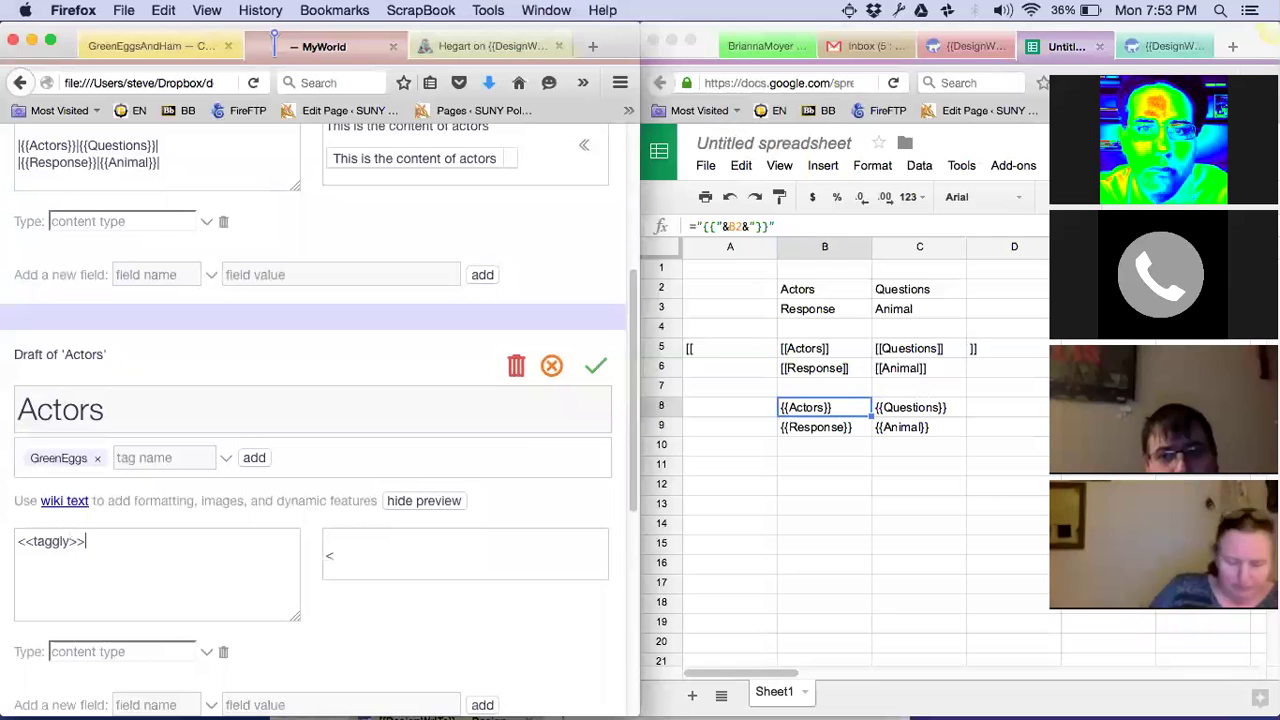
click(594, 369)
scroll(446, 374, up, 5)
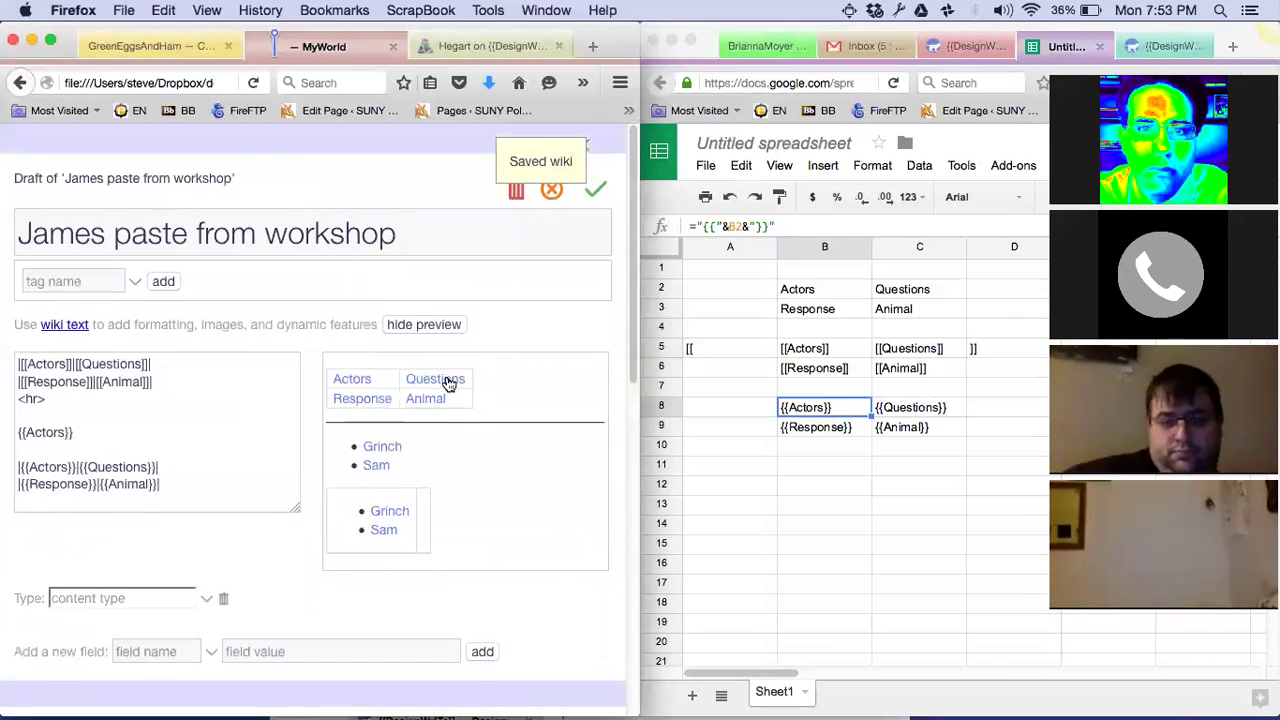
scroll(446, 378, down, 5)
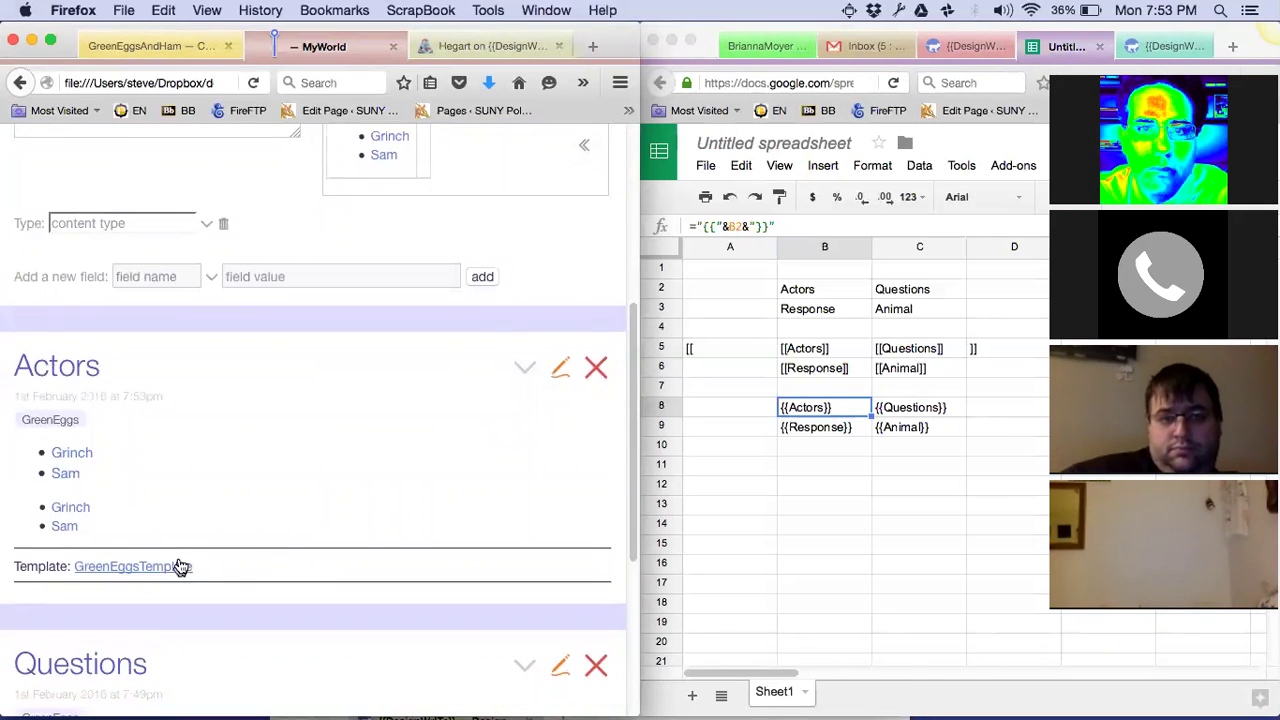
scroll(177, 570, down, 4)
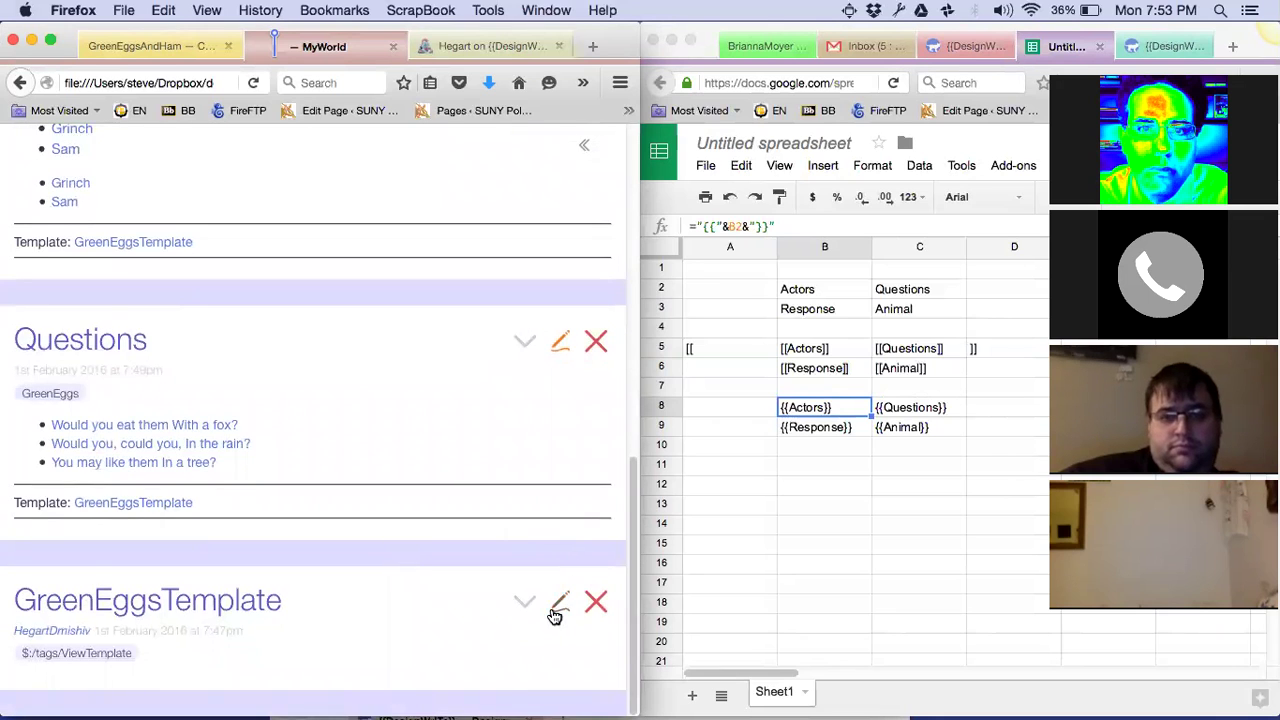
Add an X after GreenEggs in GreenEggsTemplate's filter and save it
click(557, 607)
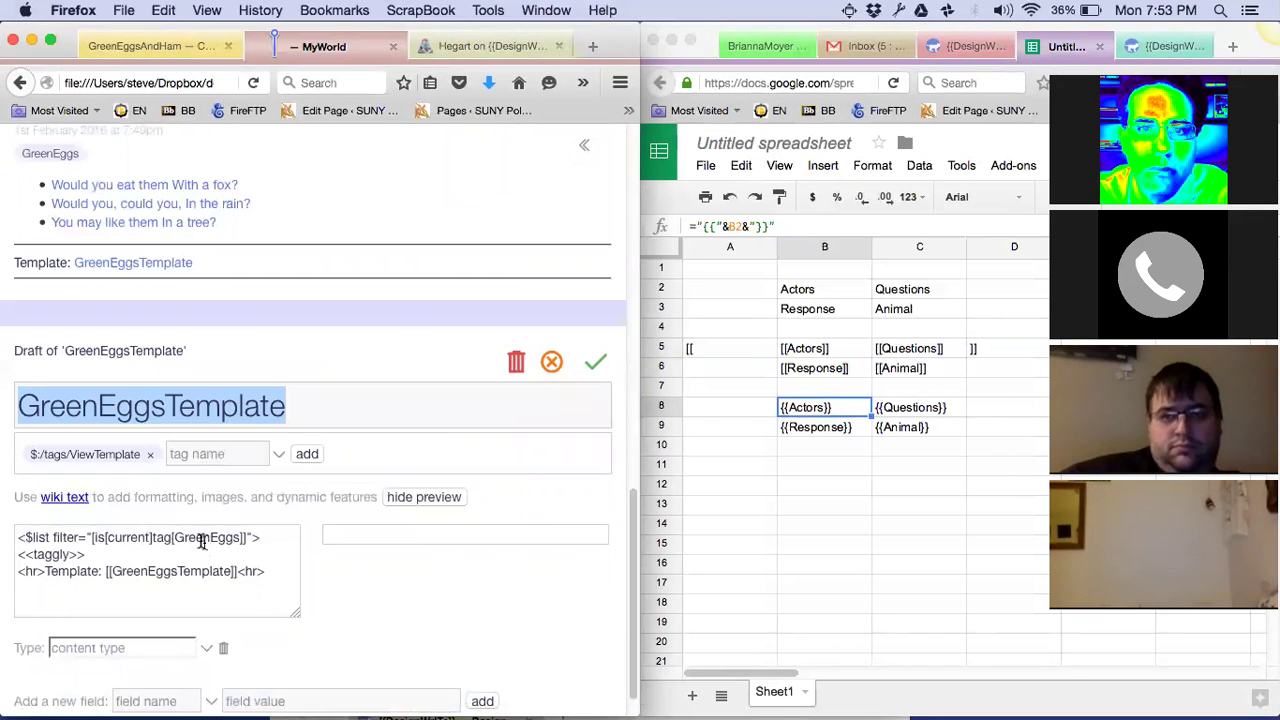
click(241, 538)
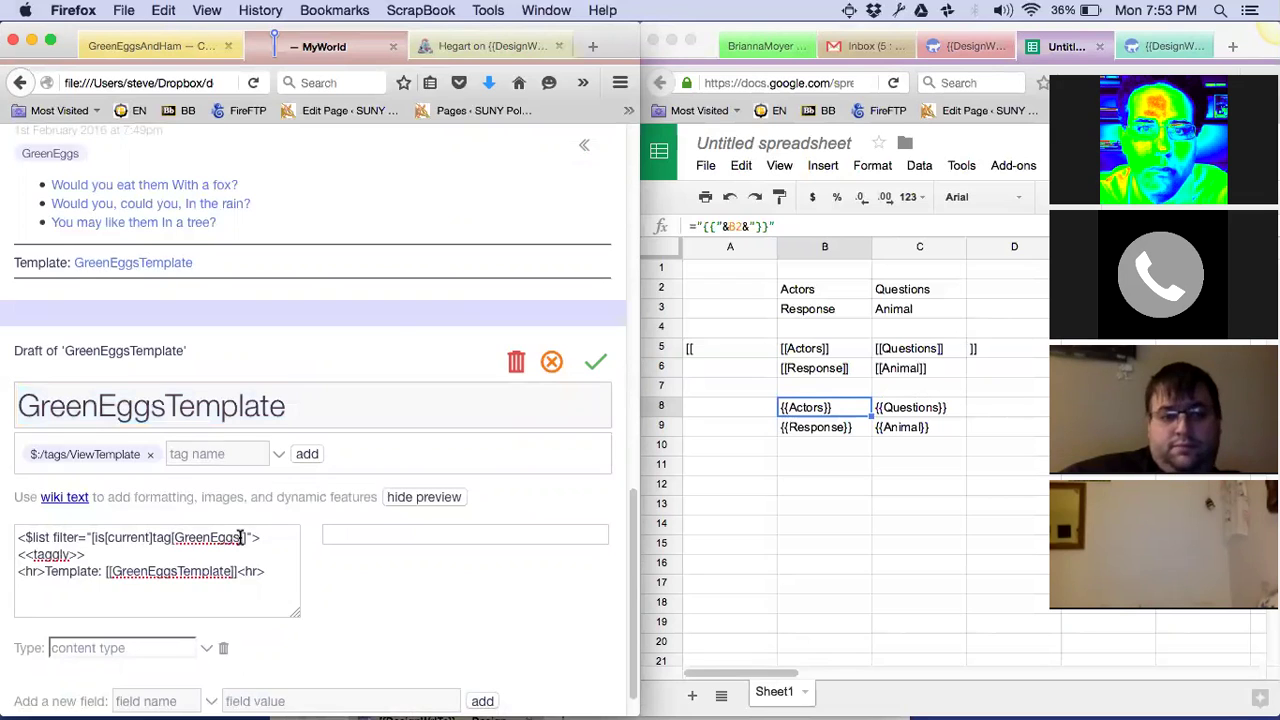
text(X)
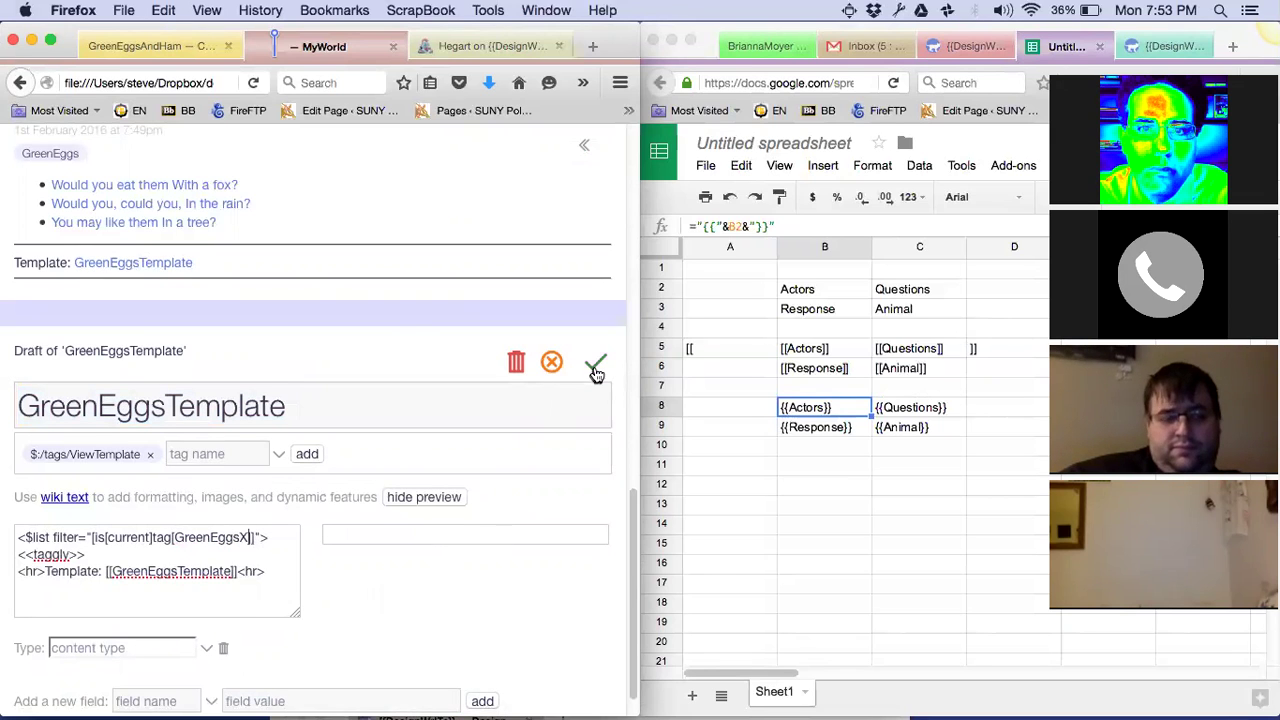
click(595, 370)
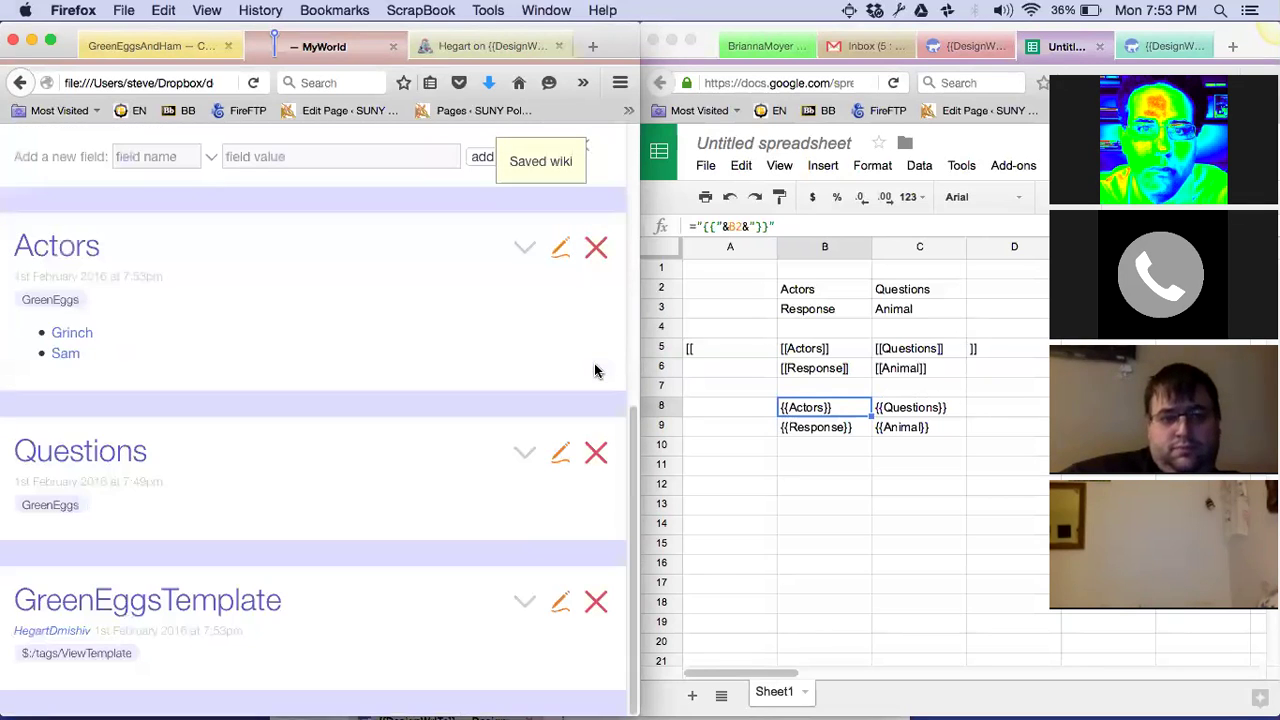
Tag GreenEggsTemplate with GreenEggs and save it
click(556, 612)
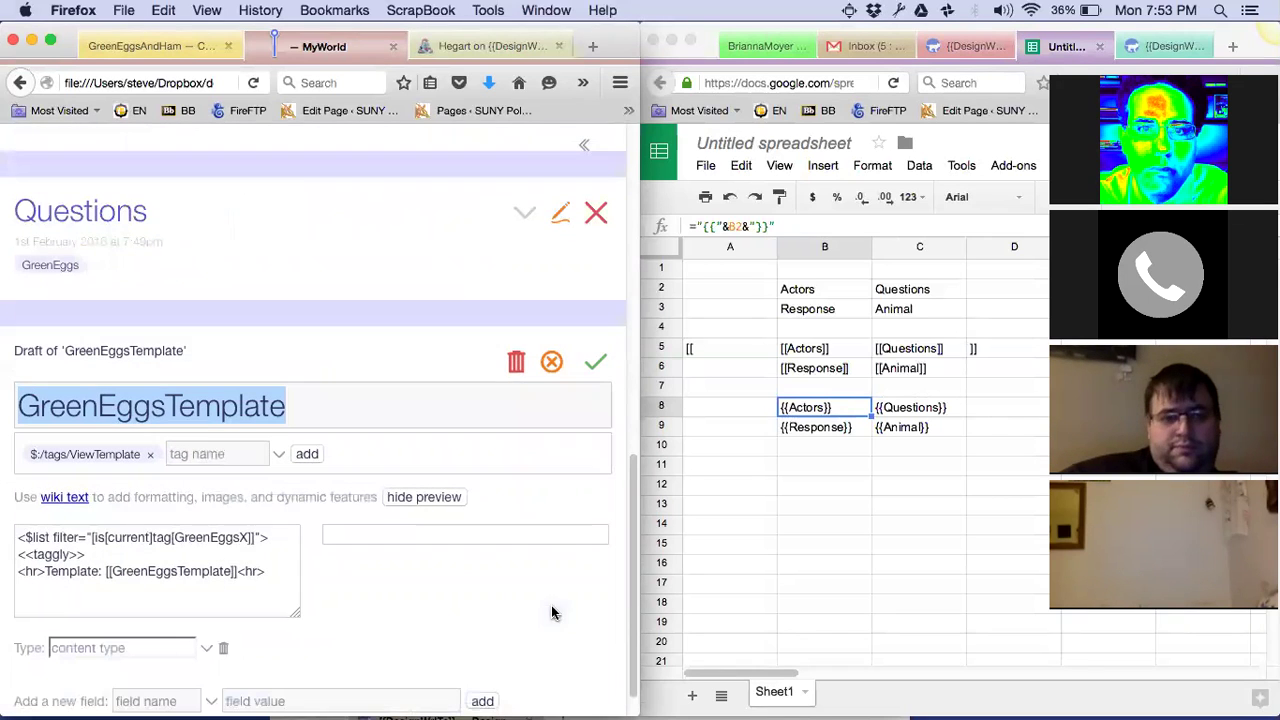
click(219, 453)
text(MyTemplates)
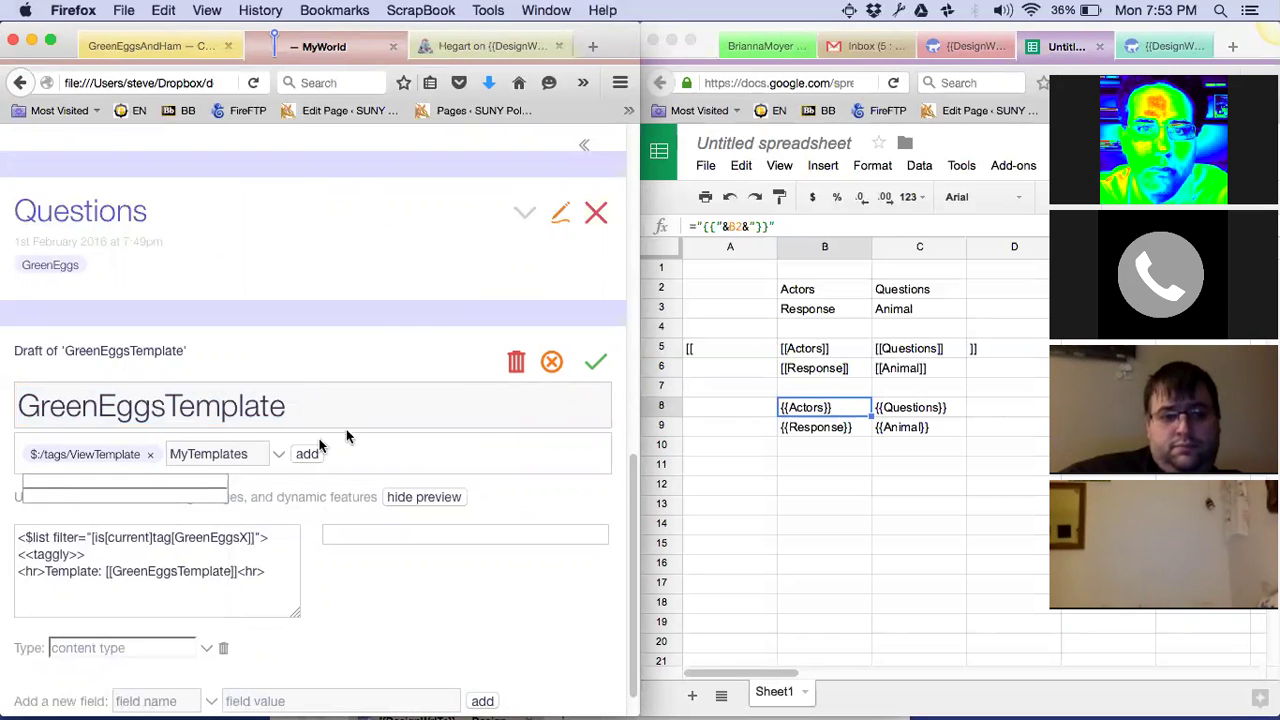
key(BackSpace)
key(BackSpace)
key(BackSpace)
key(BackSpace)
key(BackSpace)
key(BackSpace)
key(BackSpace)
key(BackSpace)
key(BackSpace)
key(BackSpace)
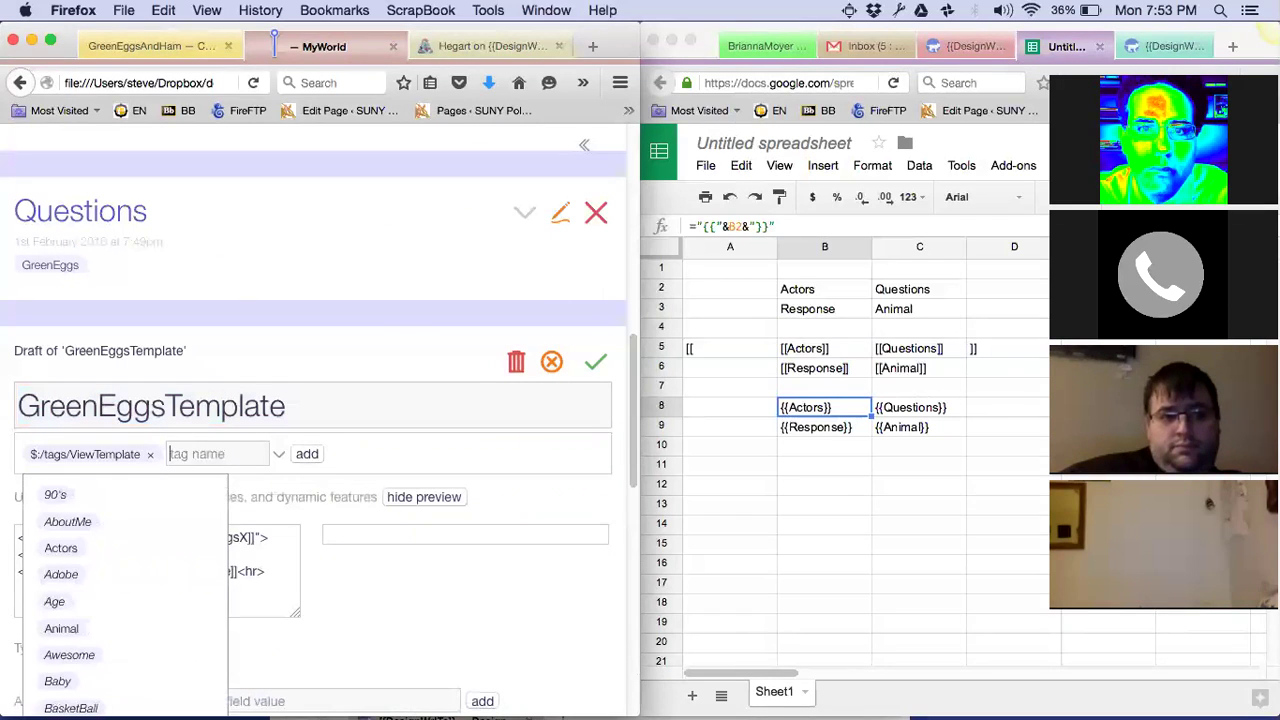
text(GreenEggs)
click(597, 363)
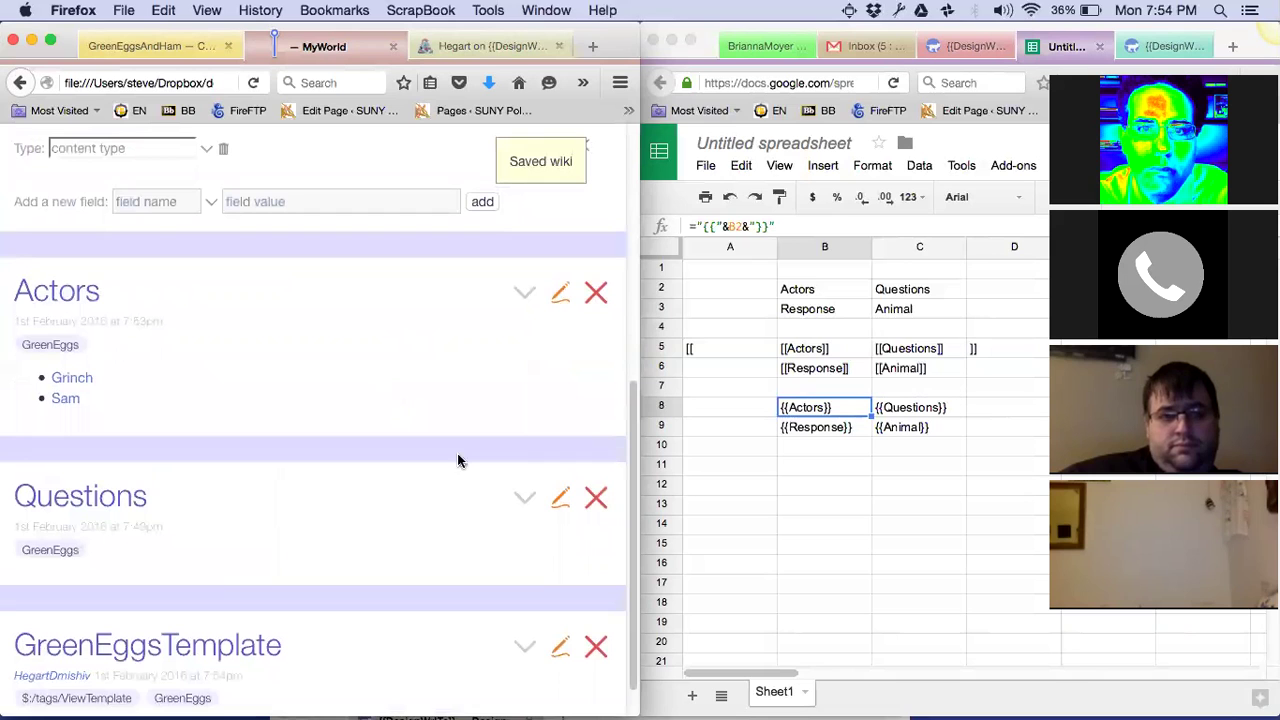
click(561, 499)
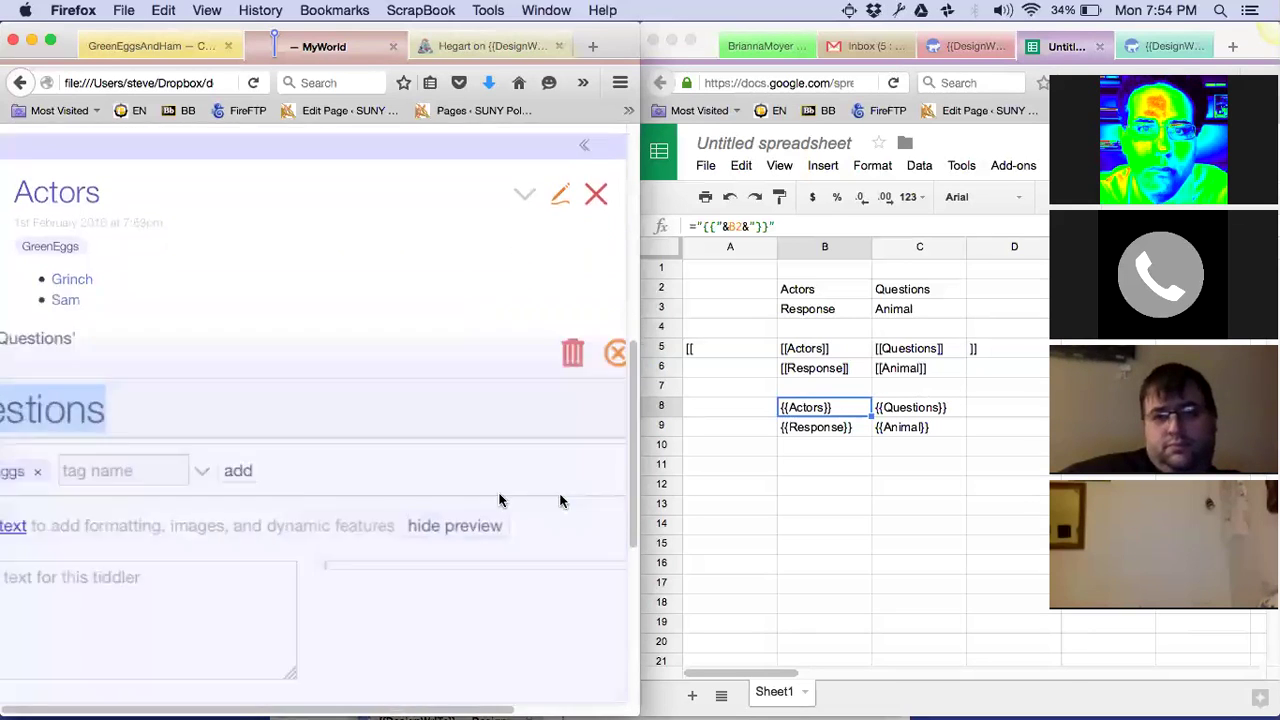
Give the Questions and Animal tiddlers <<taggly>> bodies and save each
click(168, 528)
text(<)
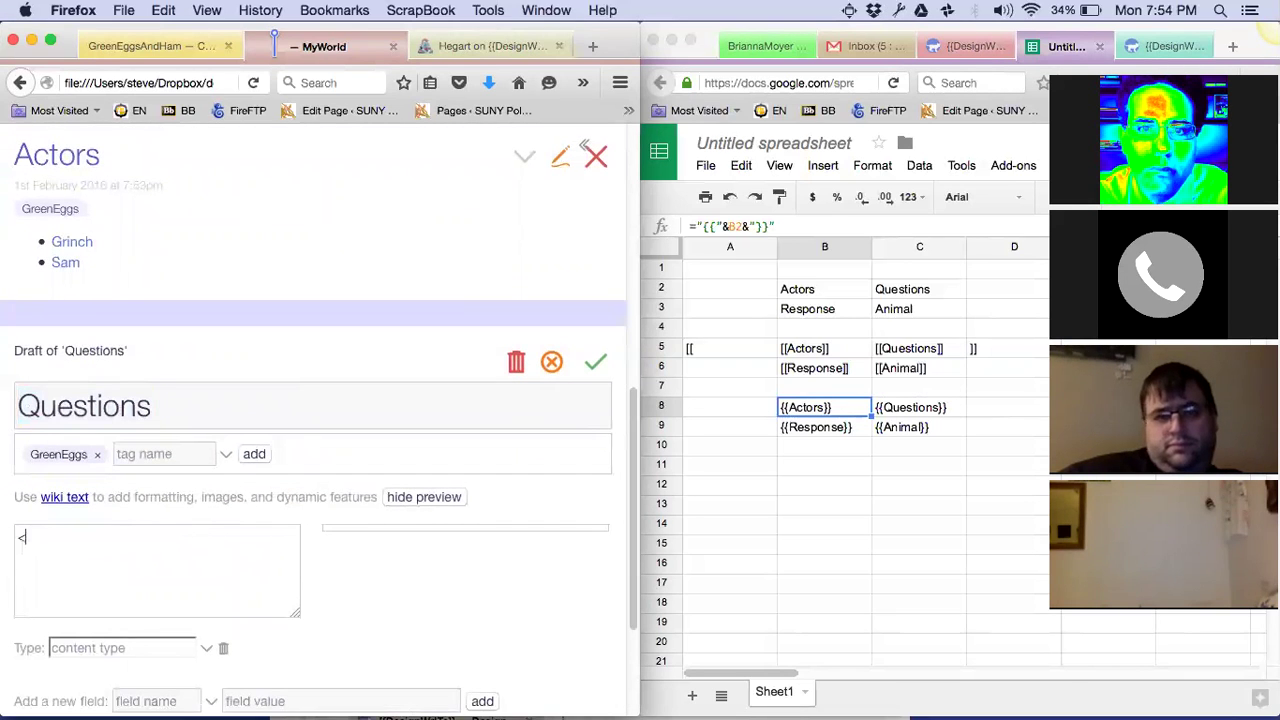
text(<taggly>>)
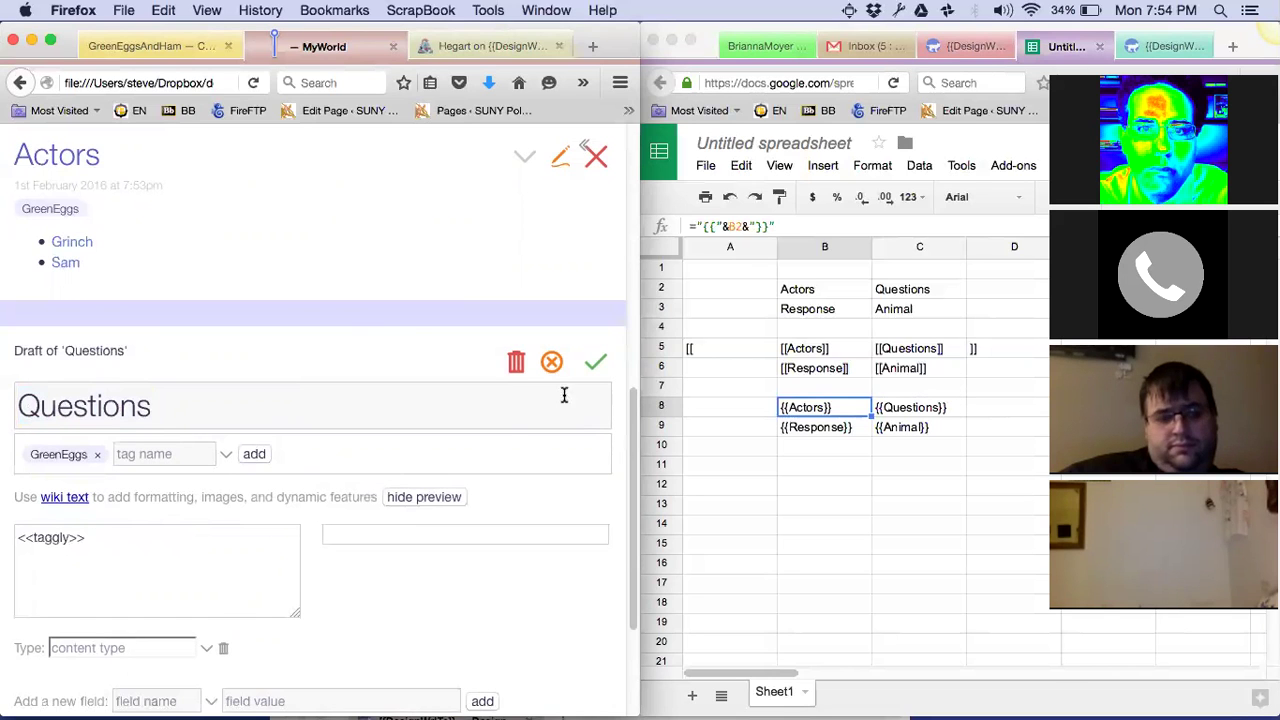
click(594, 362)
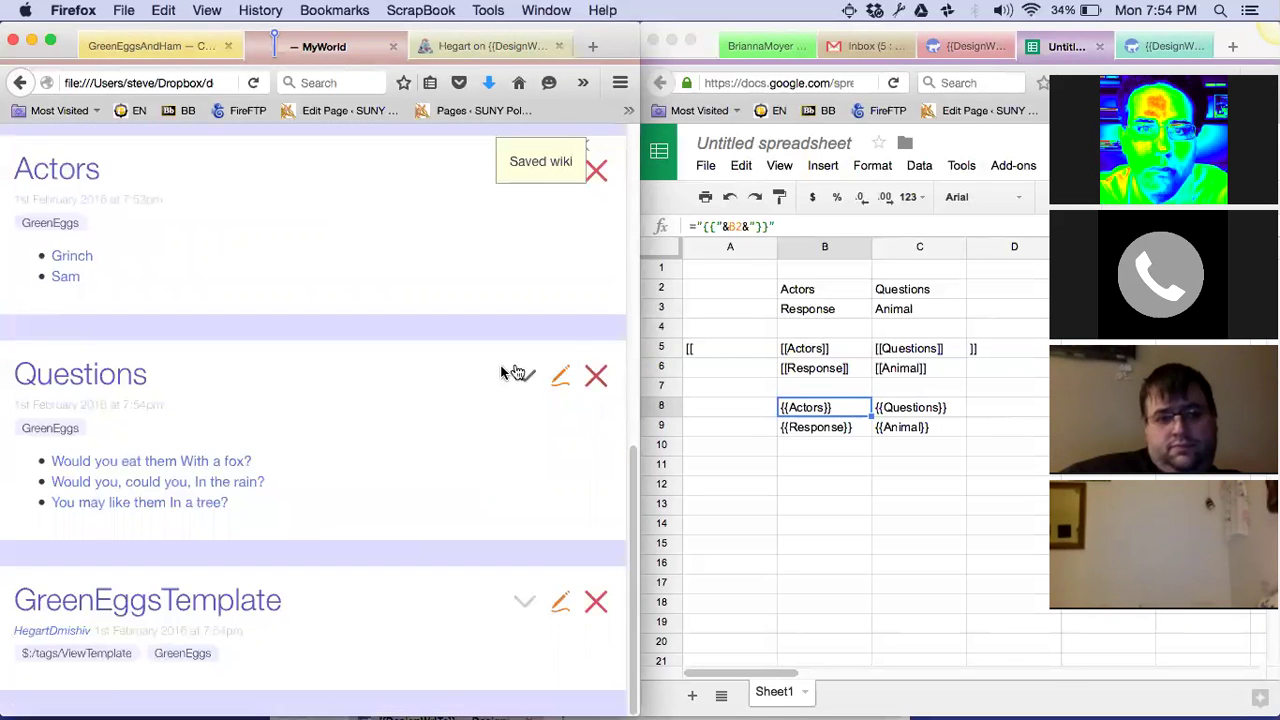
scroll(409, 527, up, 1)
scroll(409, 527, up, 10)
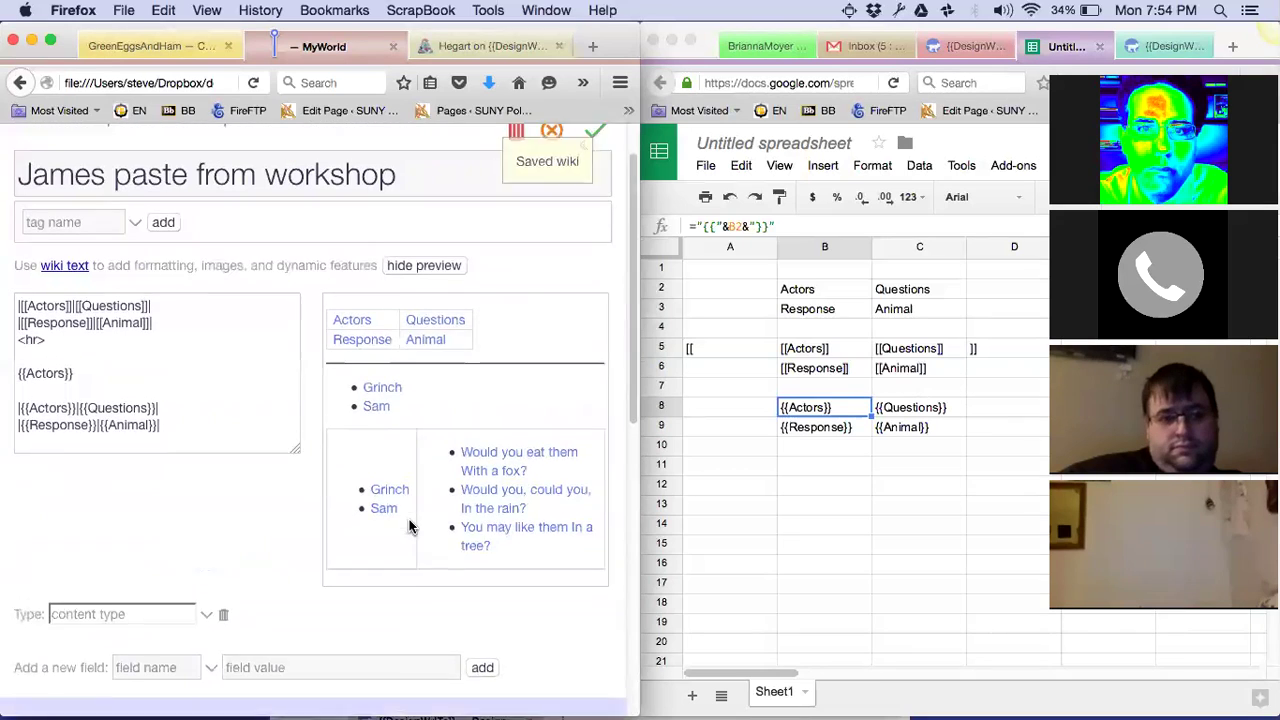
click(428, 383)
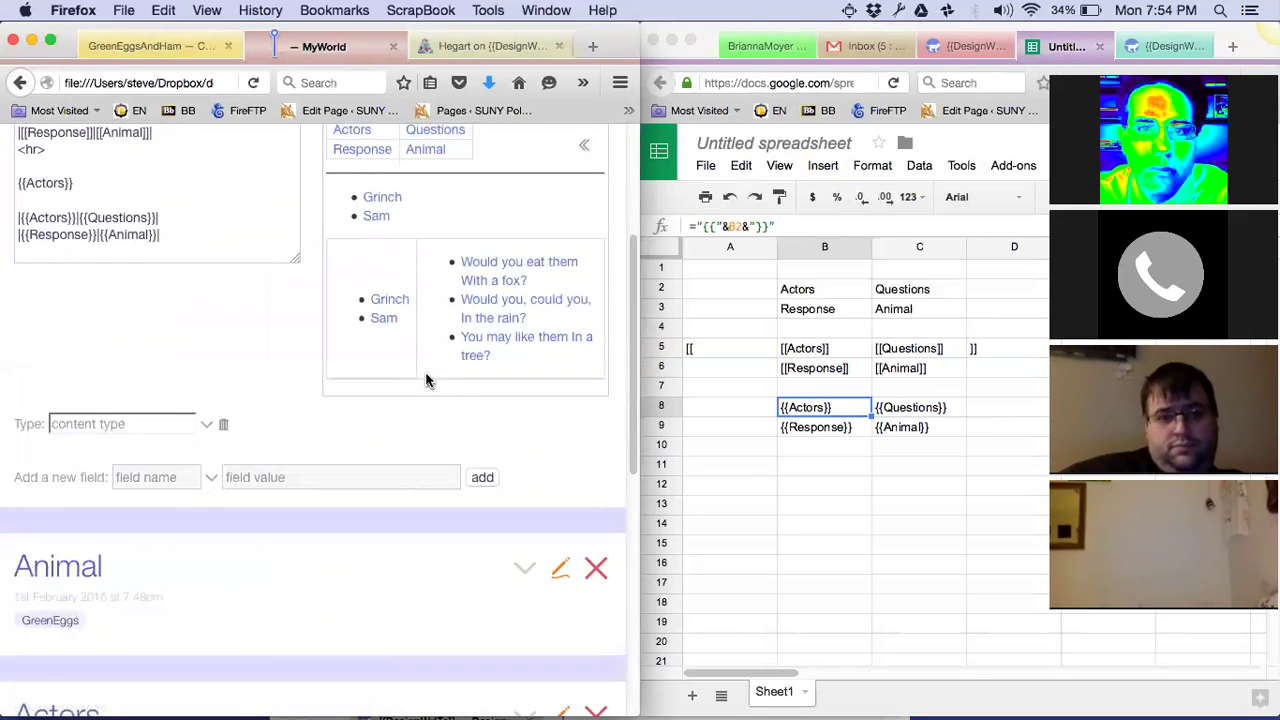
click(561, 578)
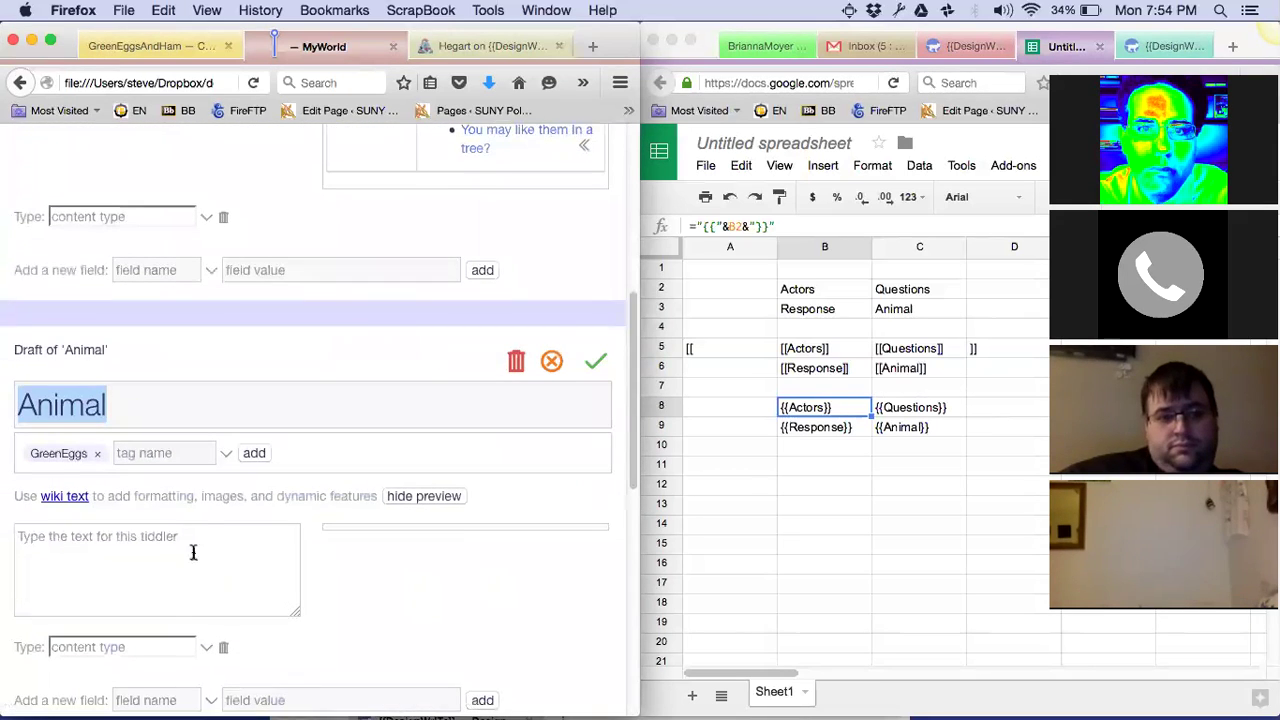
click(200, 533)
text(<<taggl)
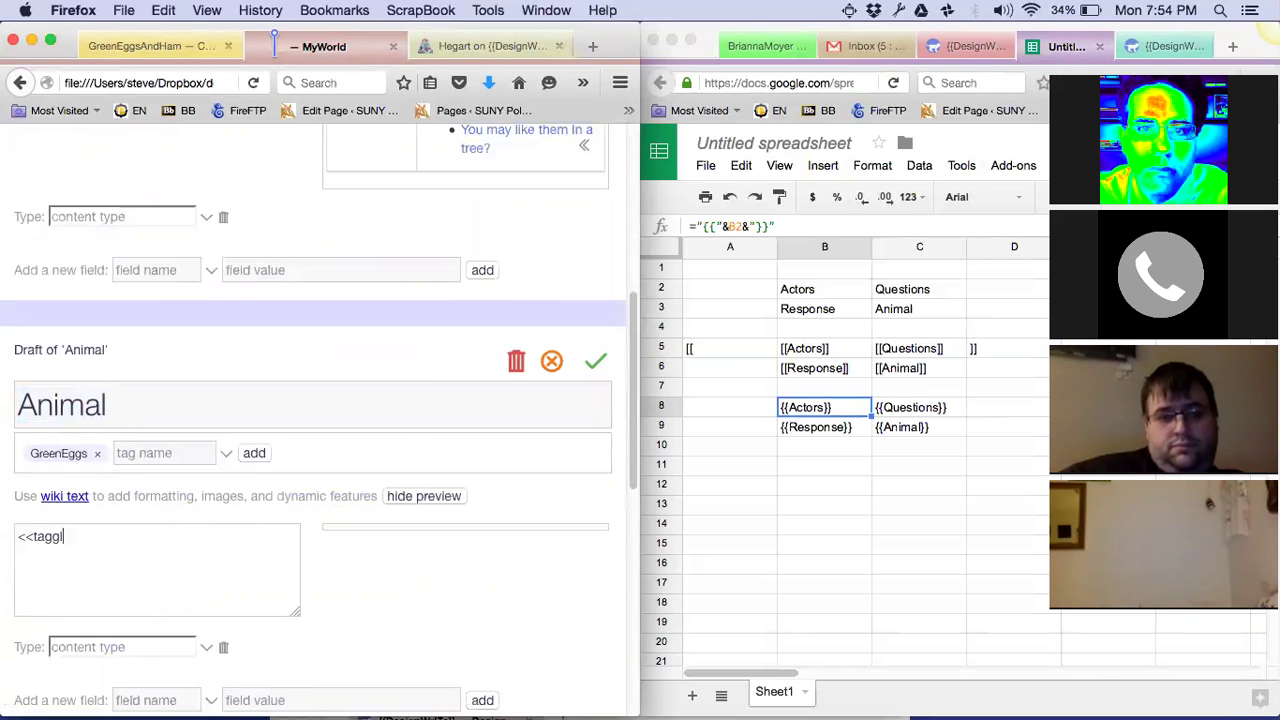
text(y>>)
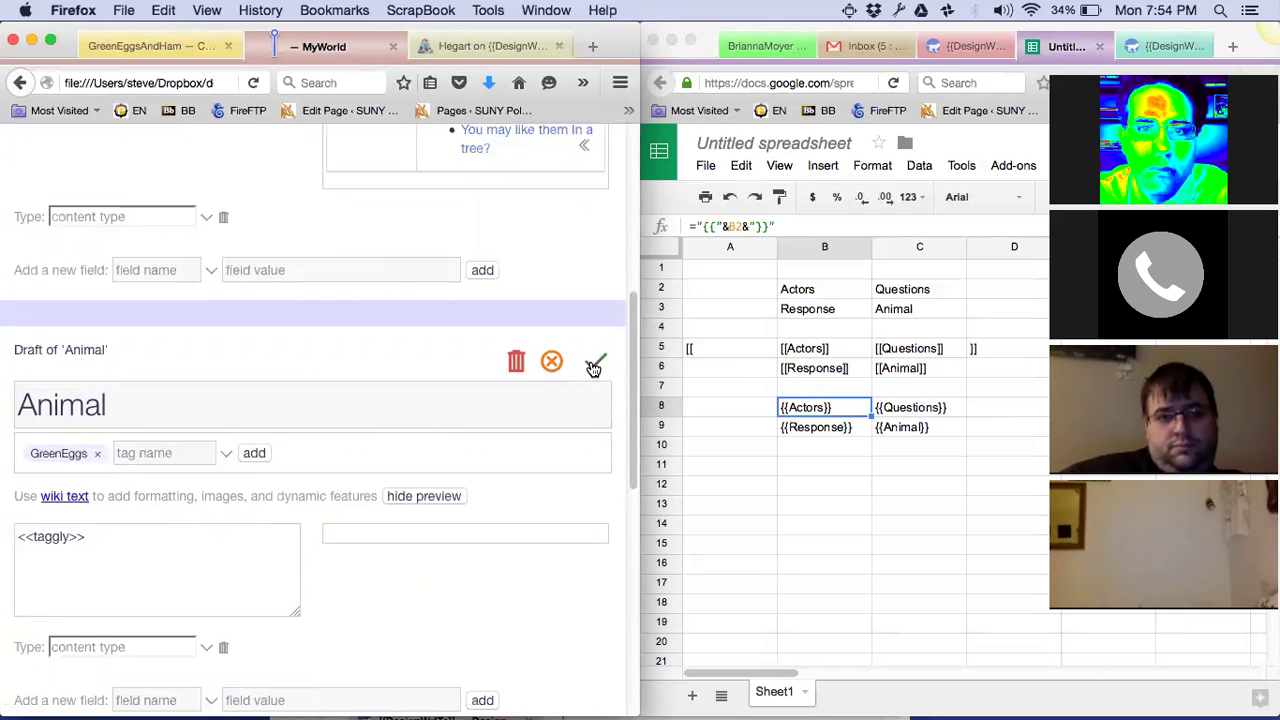
click(595, 361)
Give the Response tiddler a <<taggly>> body and save it
scroll(590, 367, up, 5)
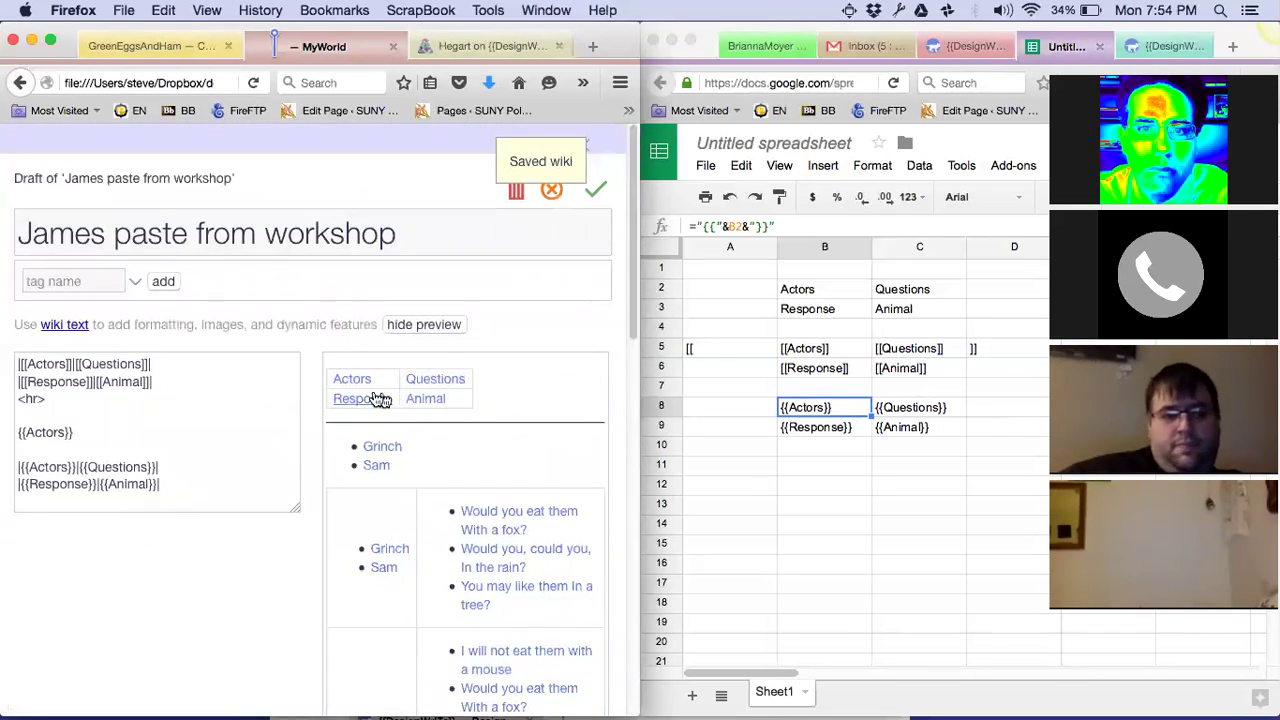
scroll(366, 398, down, 3)
scroll(366, 398, down, 3)
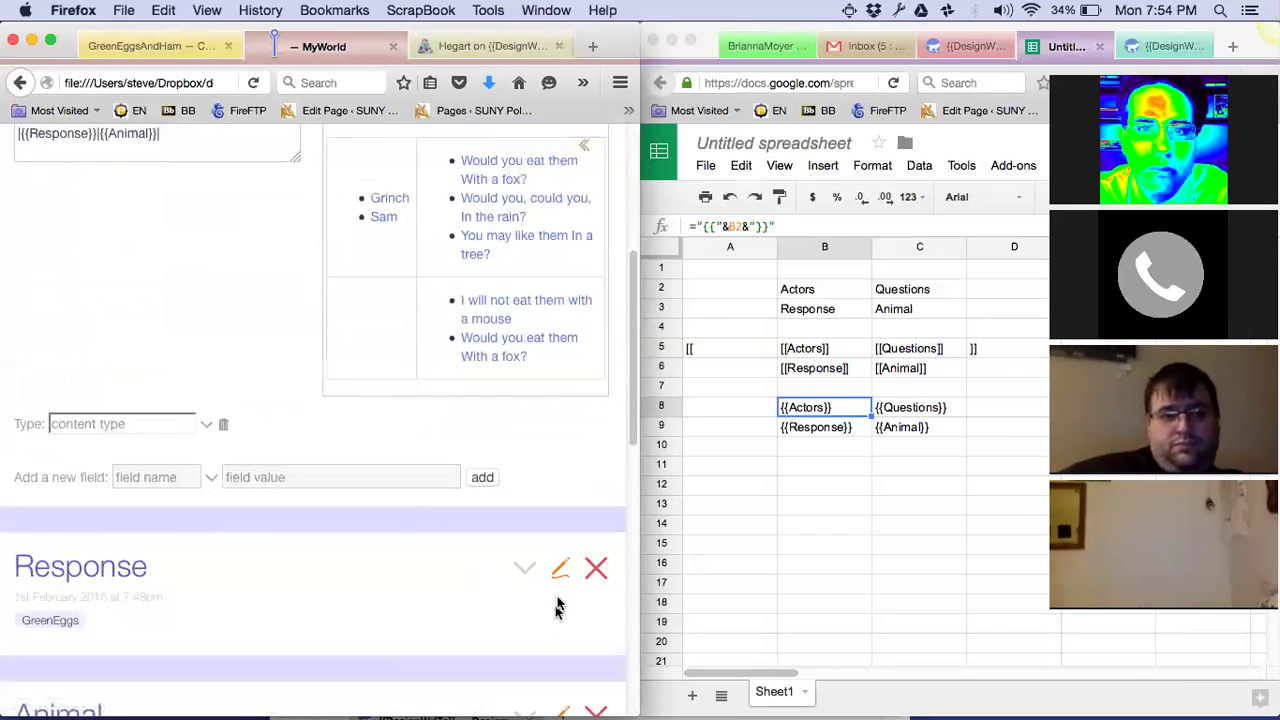
click(560, 570)
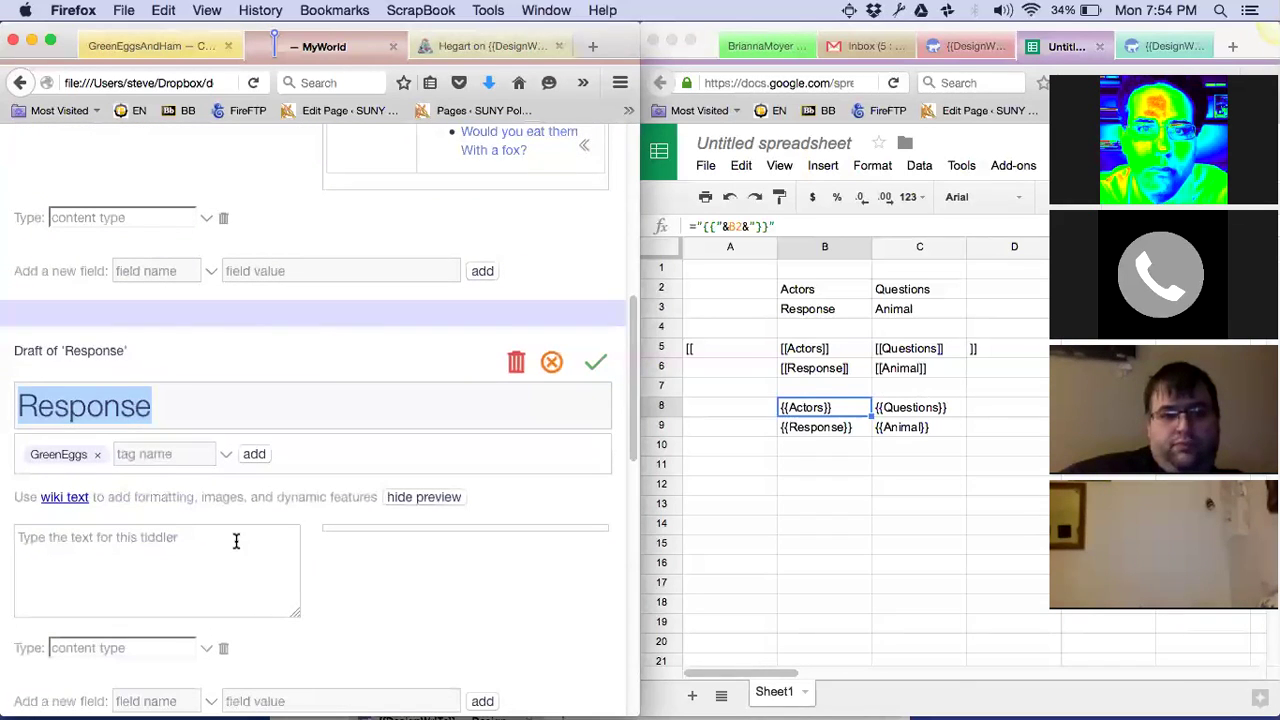
click(236, 540)
text(<<taggly>>)
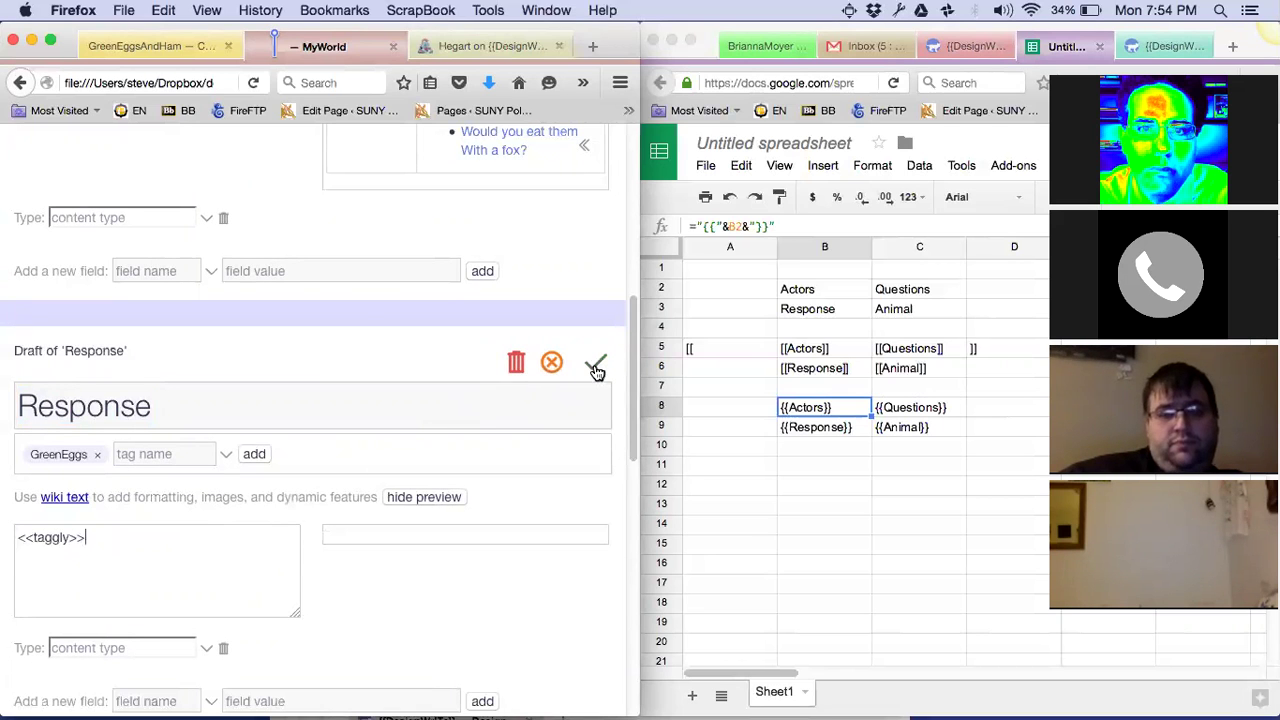
click(596, 362)
scroll(594, 371, up, 10)
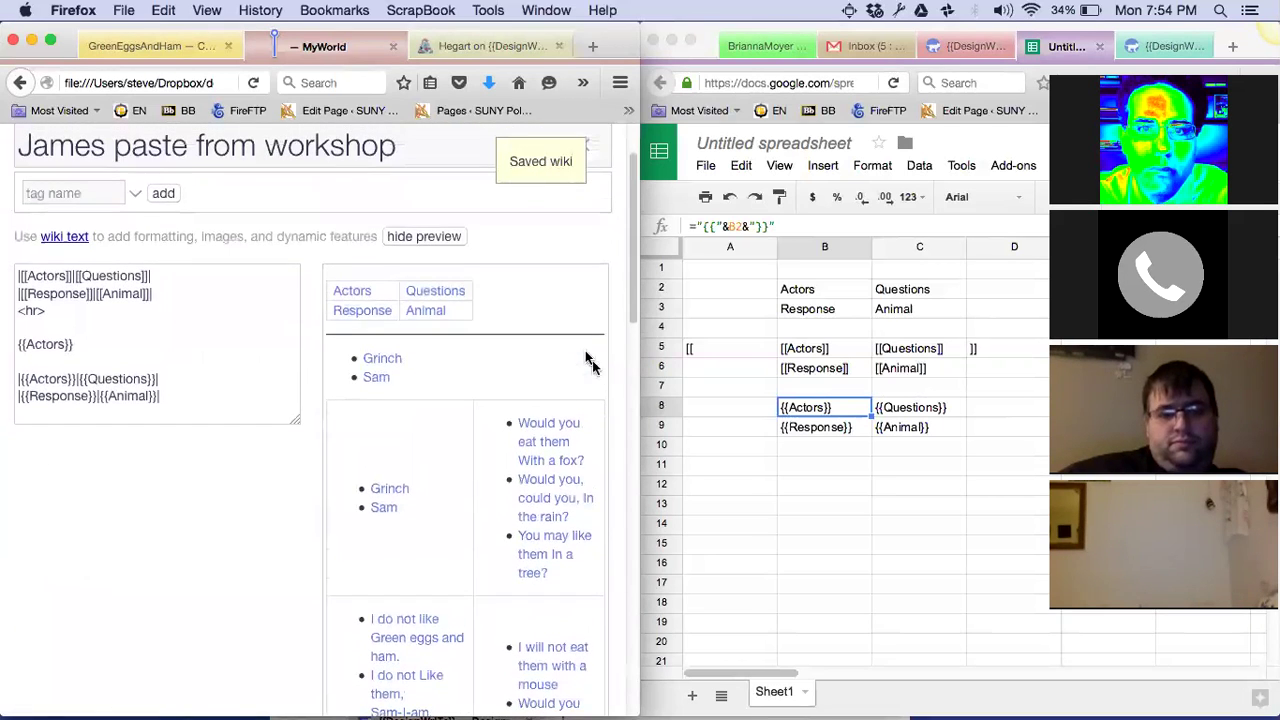
Make the Firefox window fill the screen
key(ctrl+super+f)
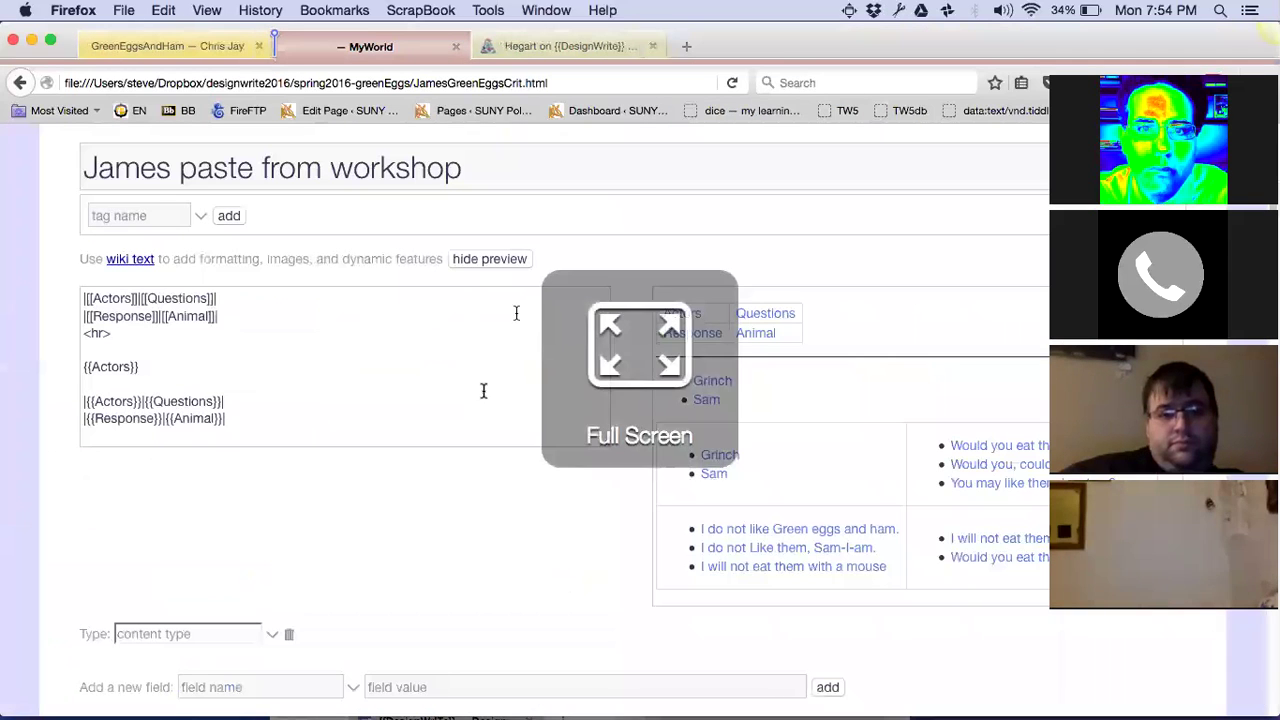
click(1076, 60)
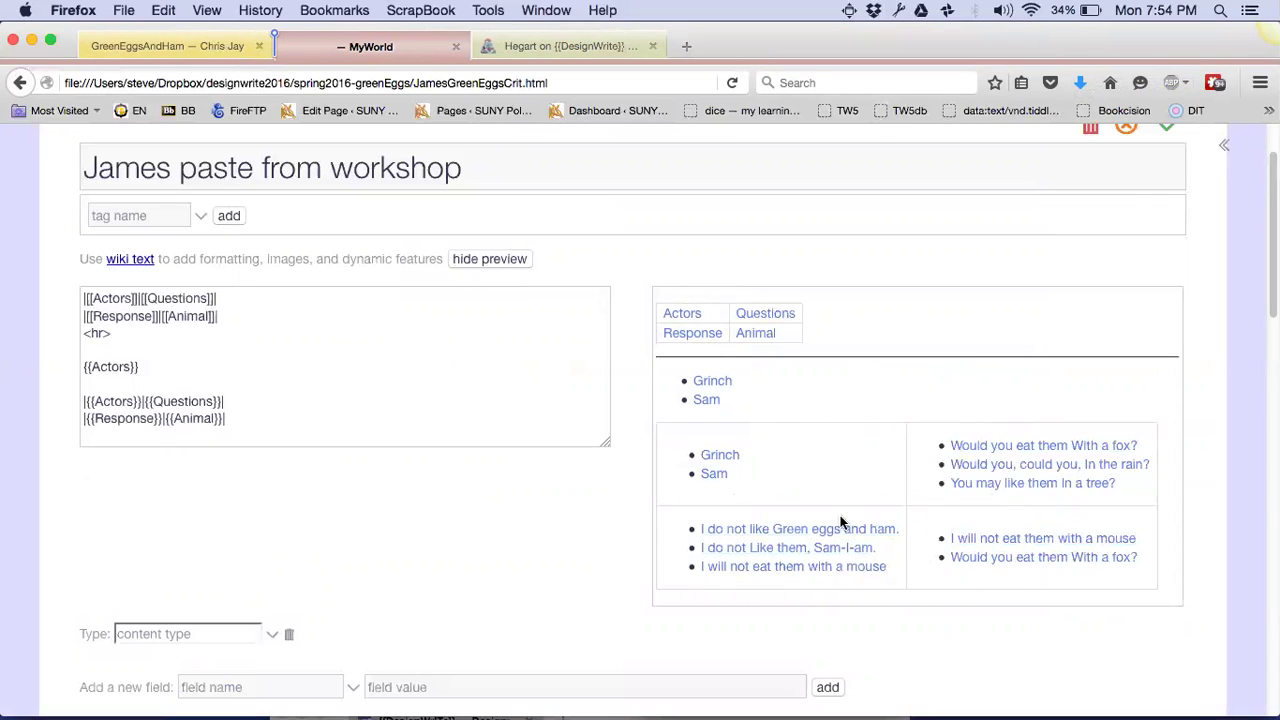
scroll(828, 484, down, 5)
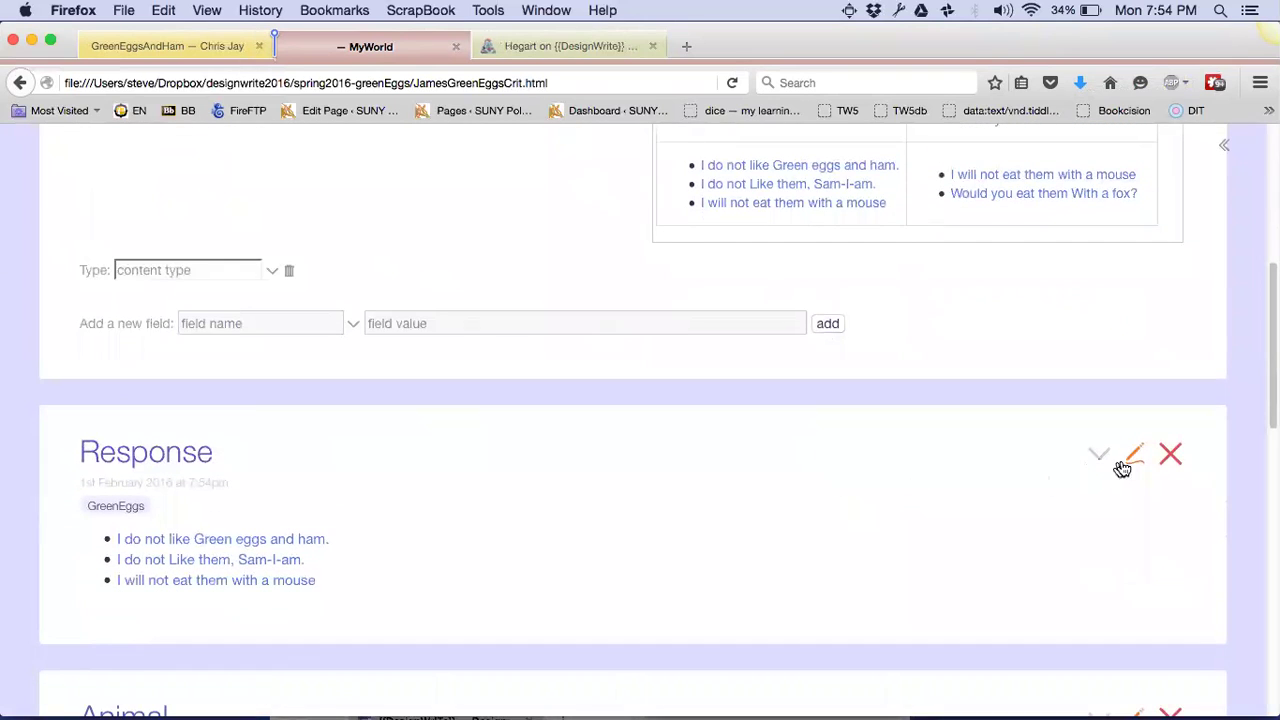
Add a '! {{!!title}}' heading line above <<taggly>> in Response and save it
click(1133, 453)
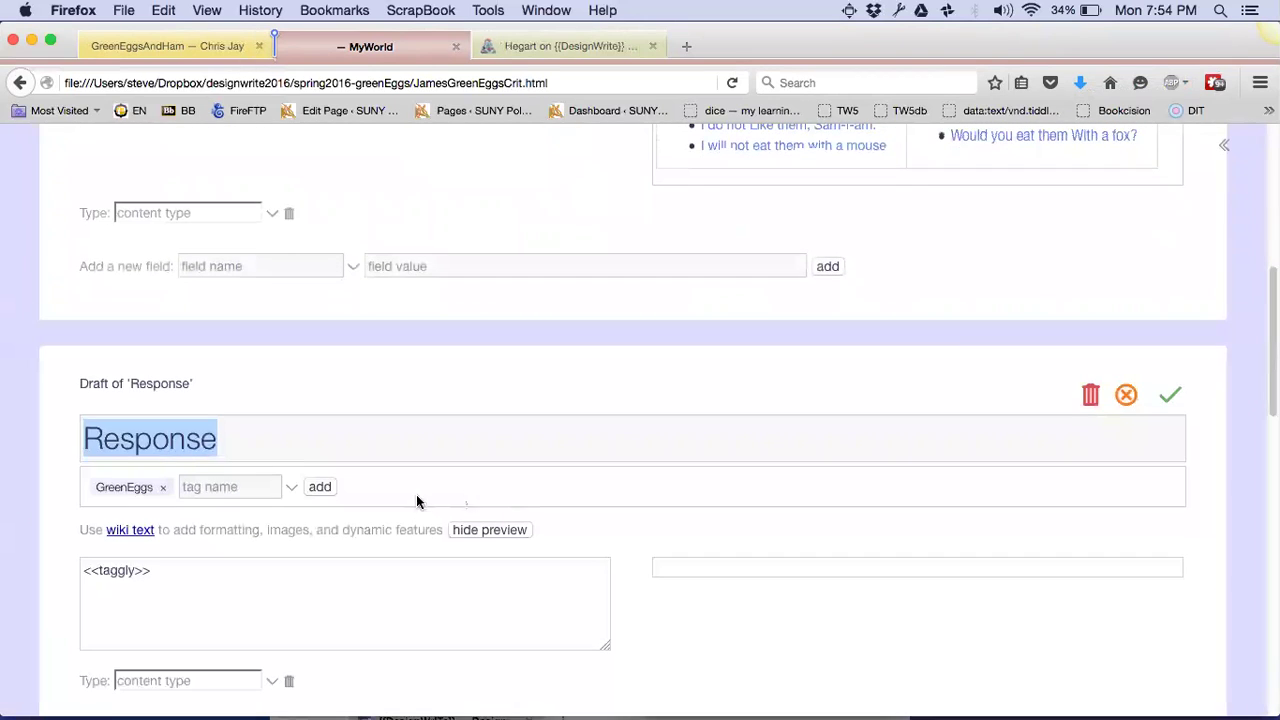
click(206, 569)
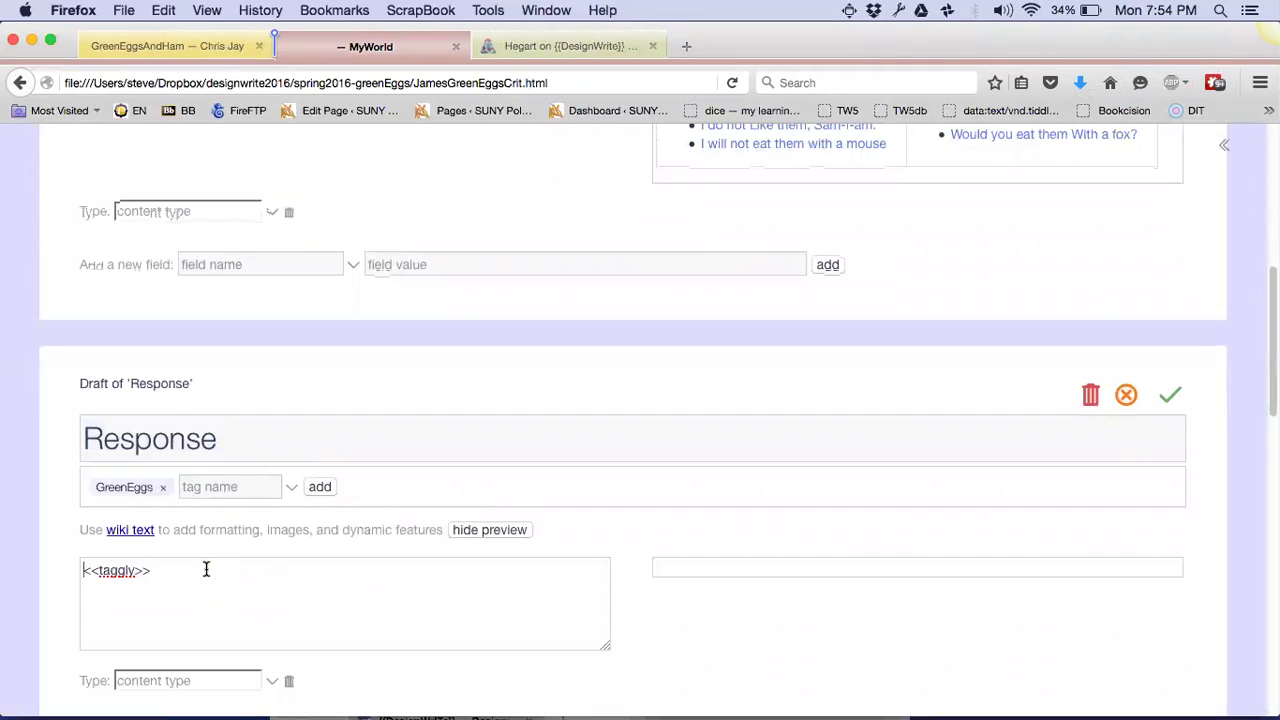
key(super+Left)
text(! {{)
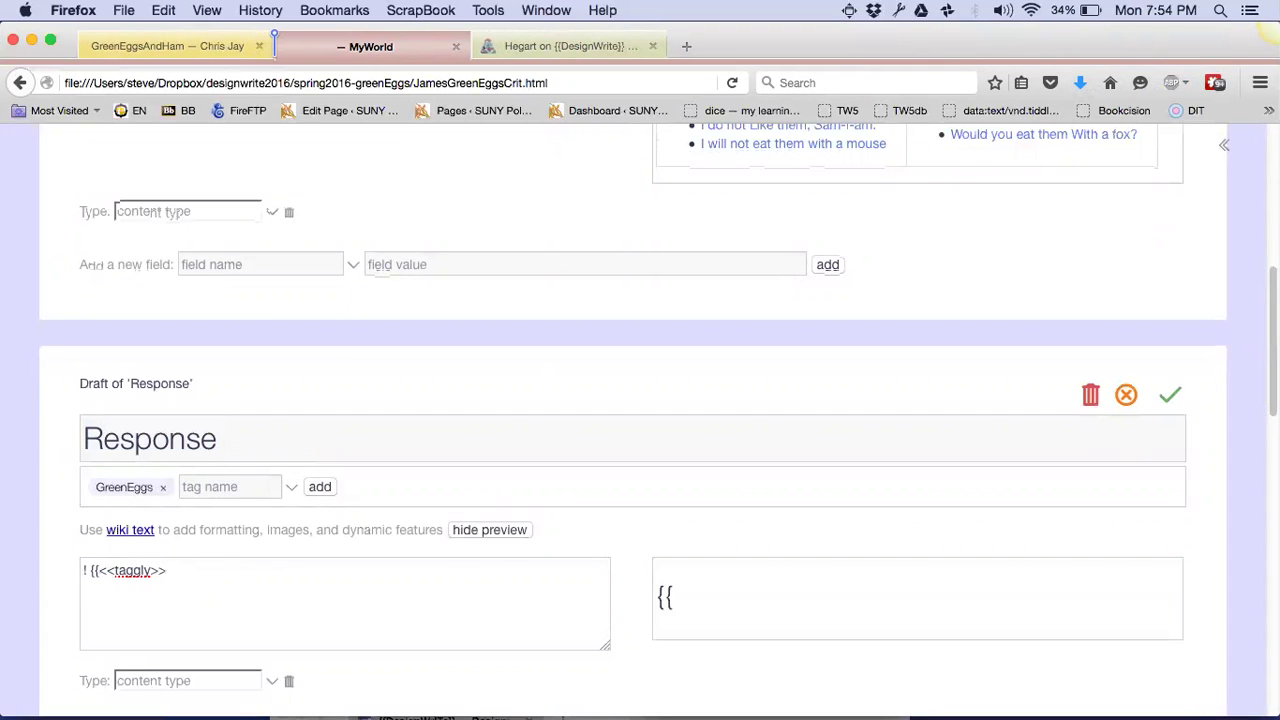
text(!!title)
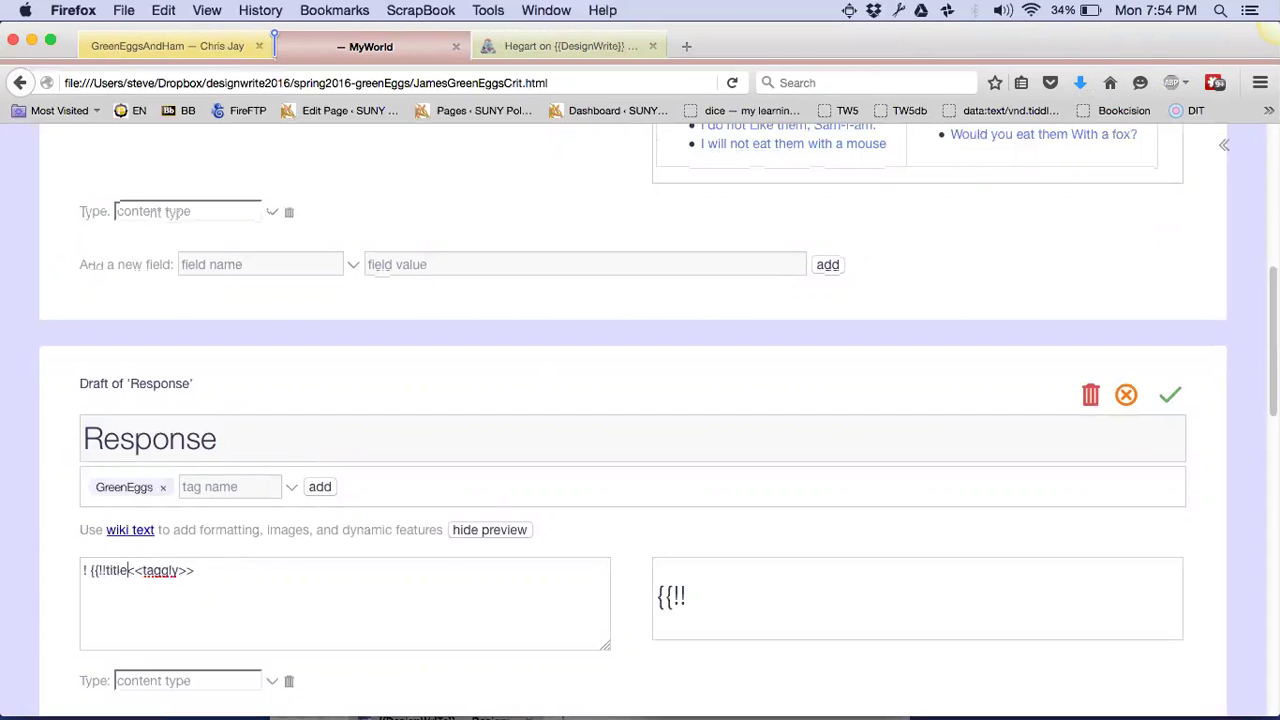
text(}})
key(Return)
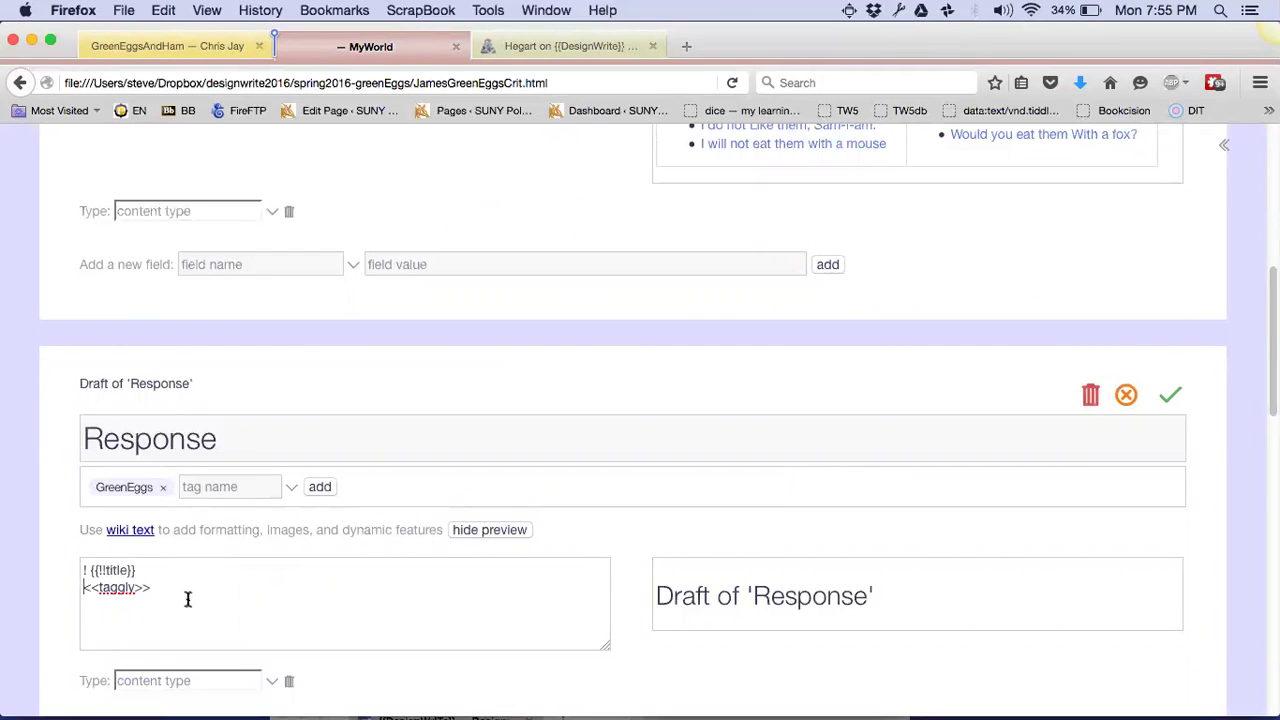
key(super+shift+Left)
key(shift+Up)
key(super+c)
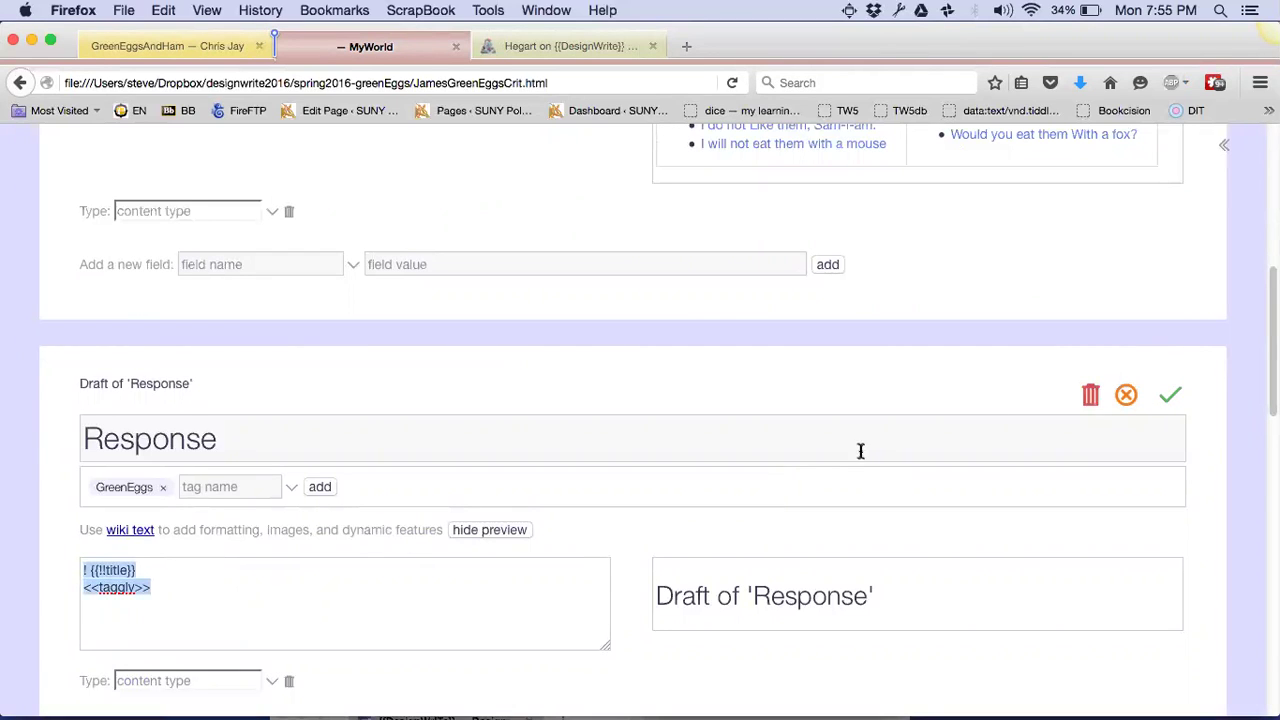
click(1165, 399)
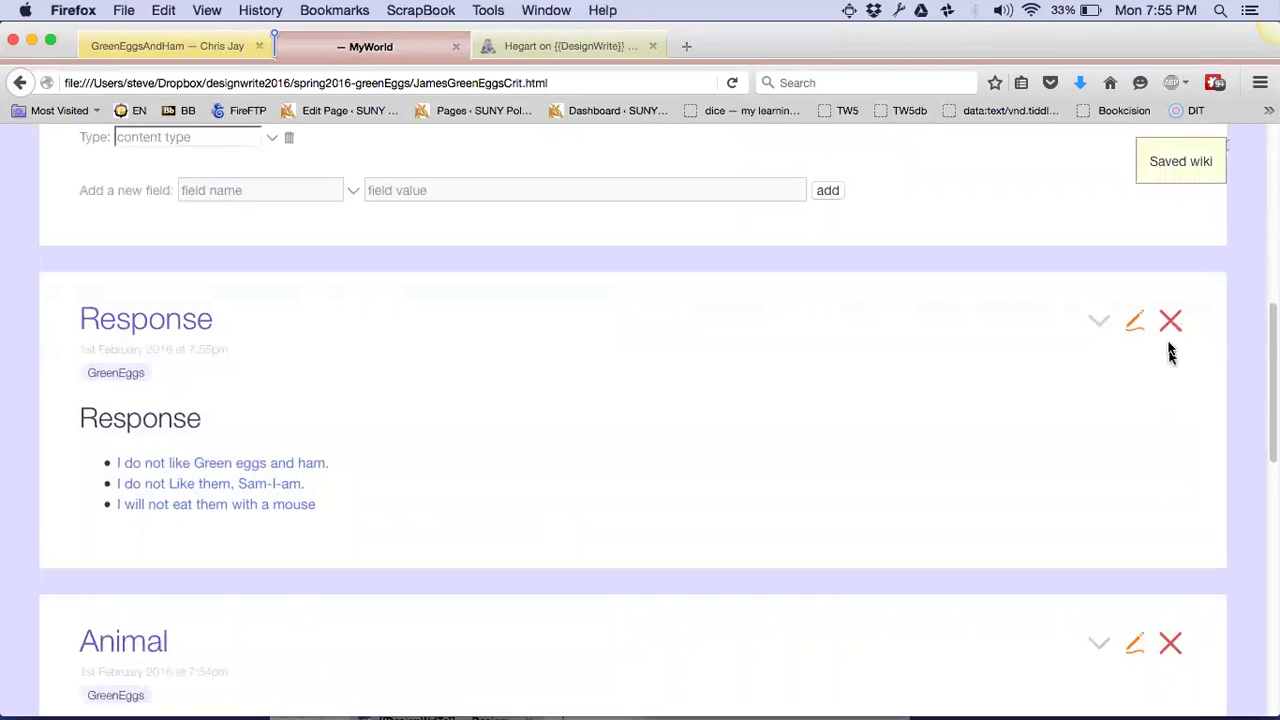
Close Response, replace Animal's body with the title heading and list markup, then save and close it
click(1170, 321)
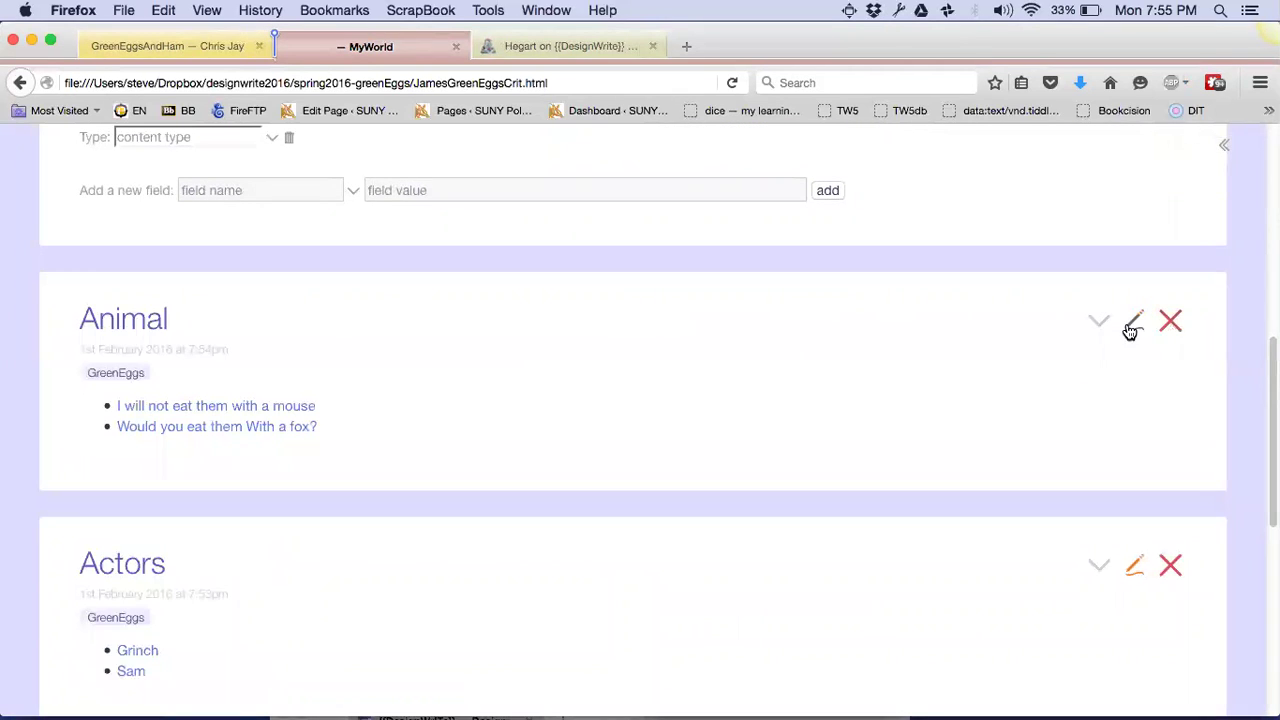
click(1134, 322)
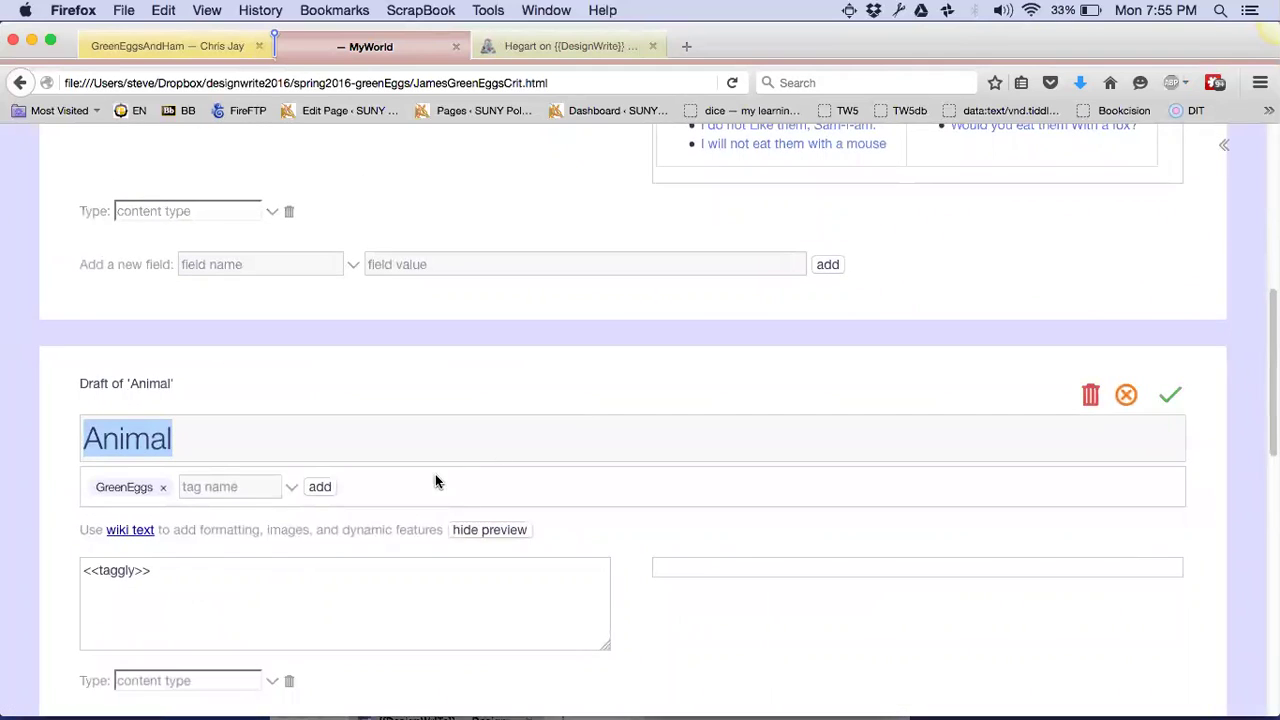
click(285, 586)
key(super+a)
key(super+v)
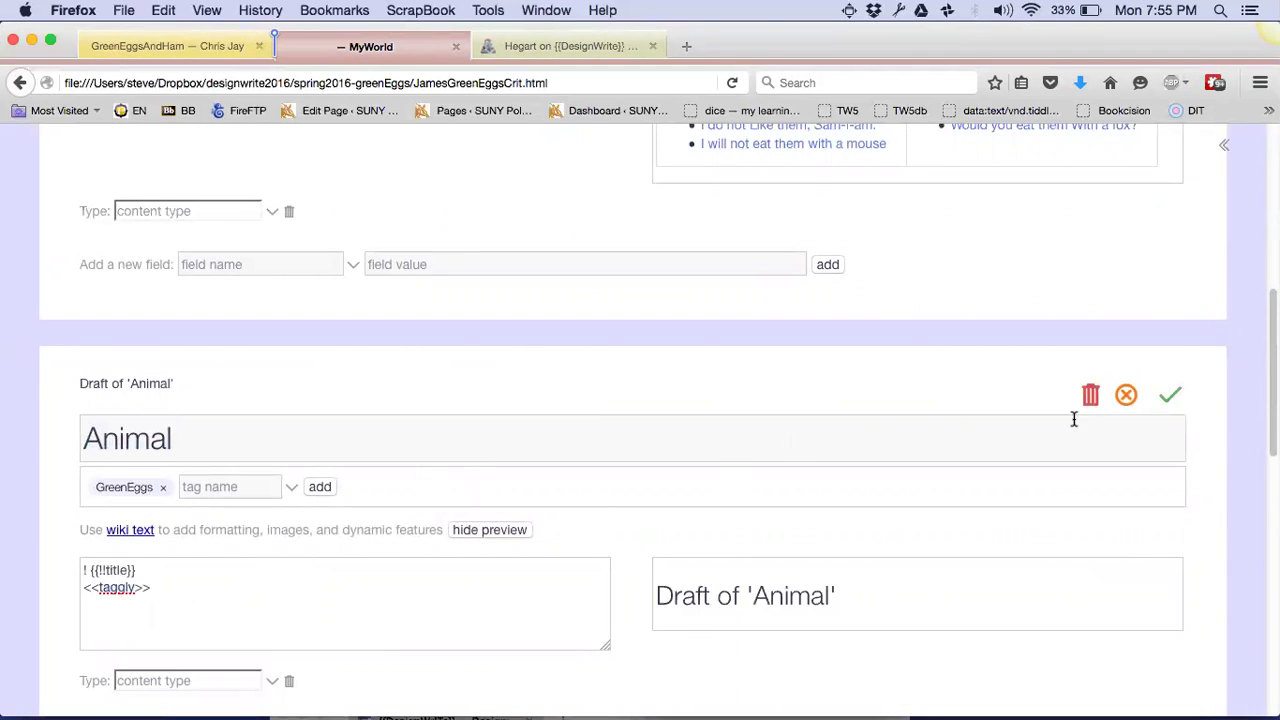
click(1167, 397)
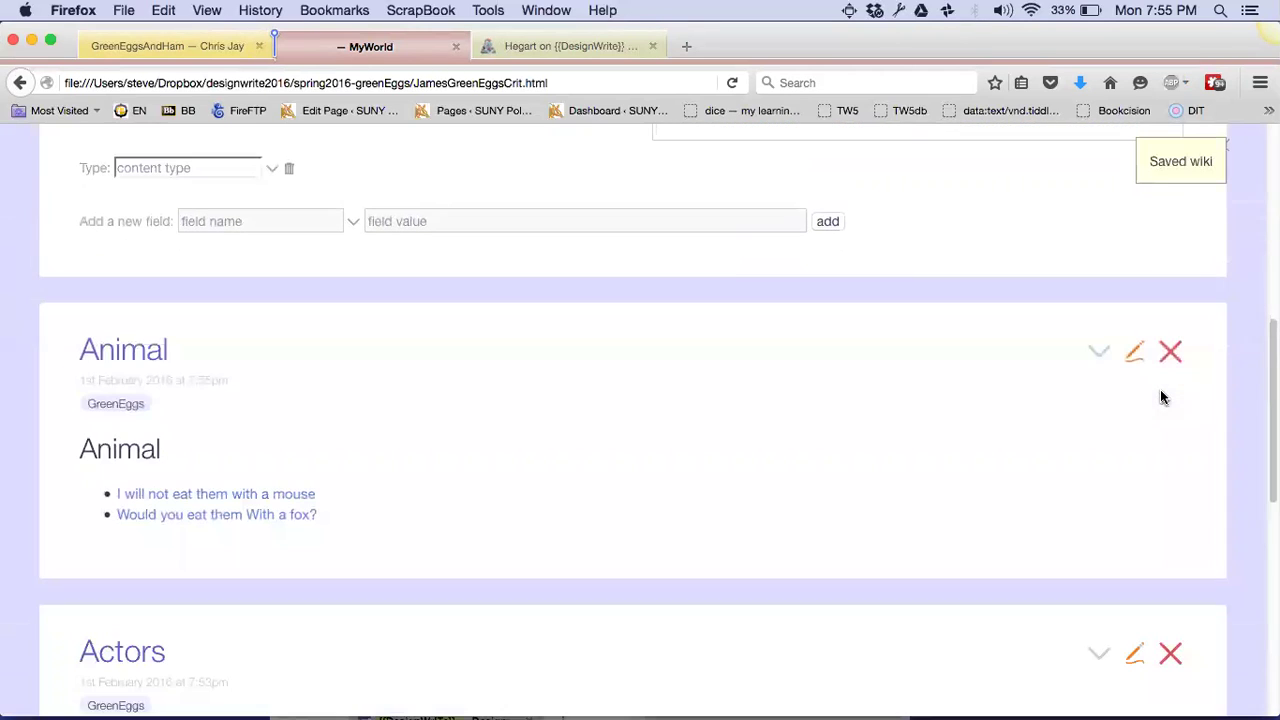
click(1170, 349)
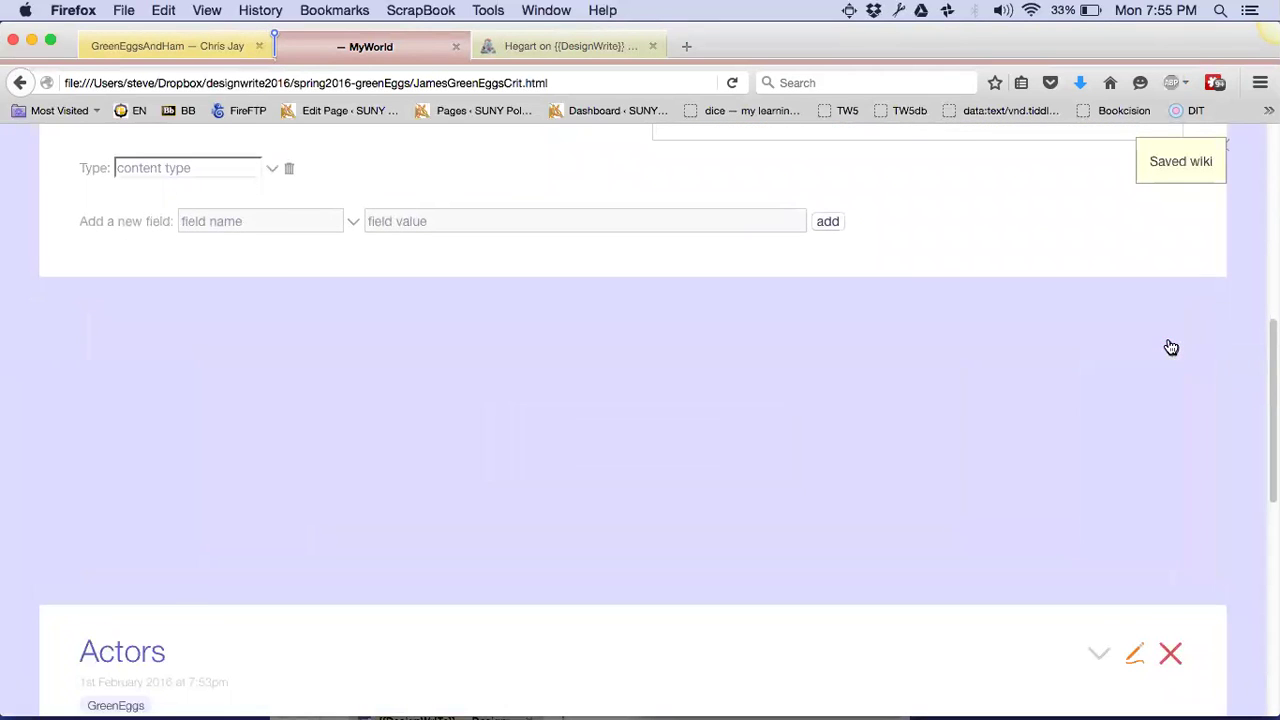
Add the '! {{!!title}}' heading above the taggly lists in Actors and Questions and save both
click(1135, 353)
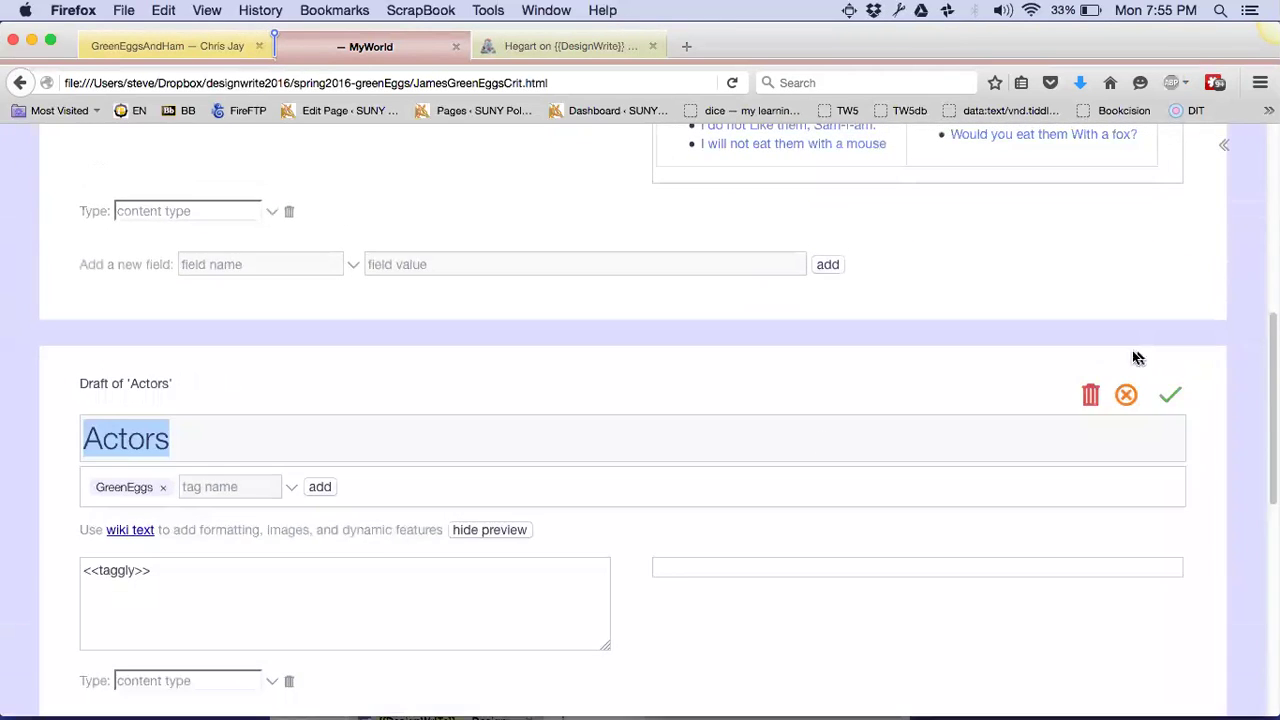
triple_click(335, 577)
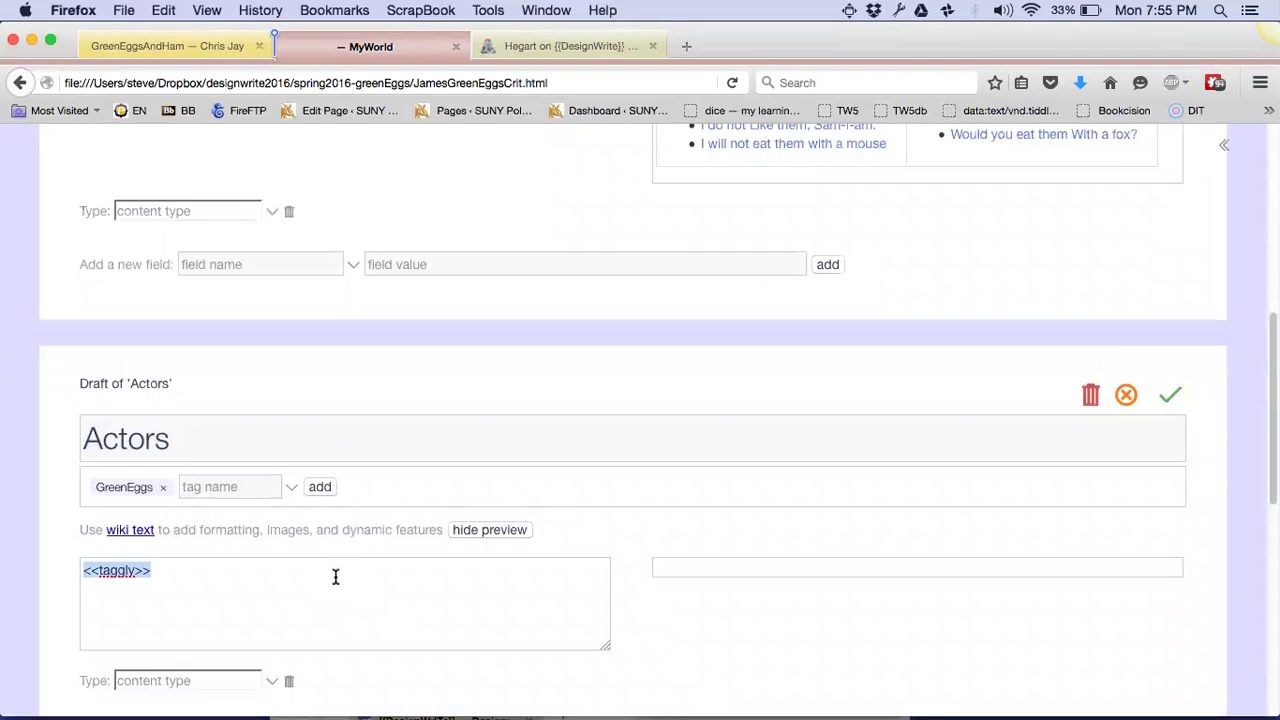
key(super+v)
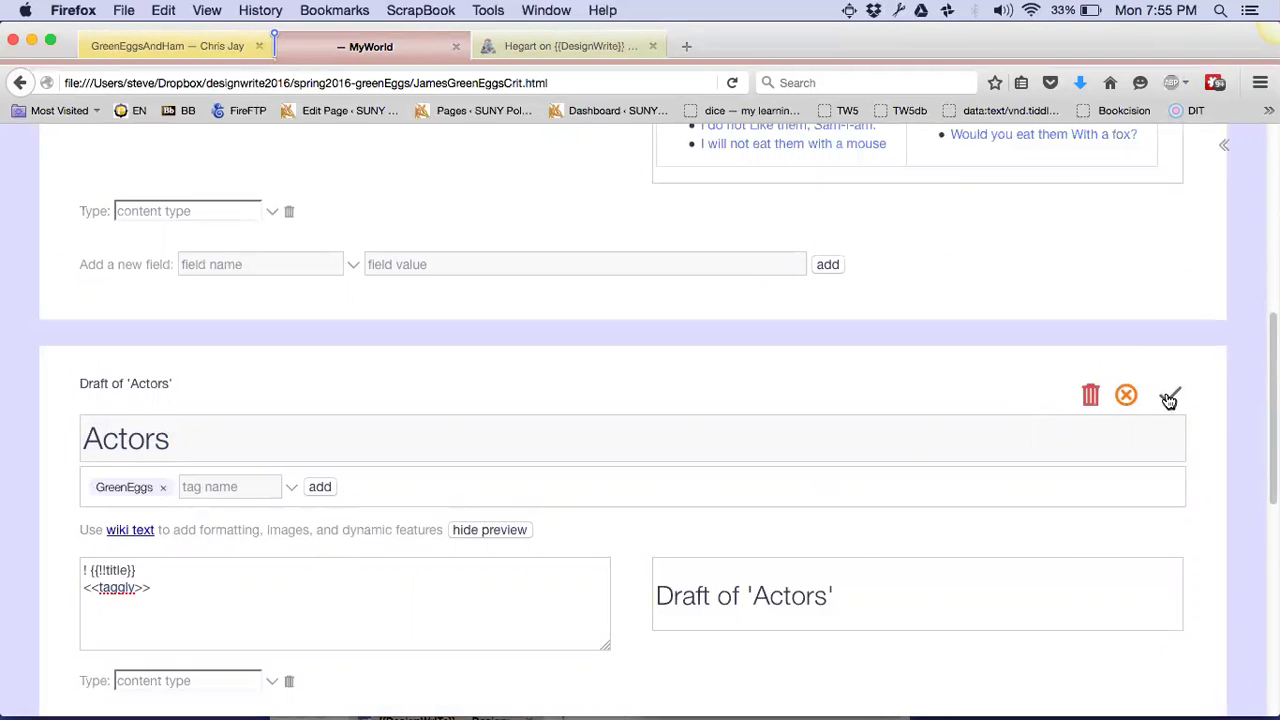
click(1169, 397)
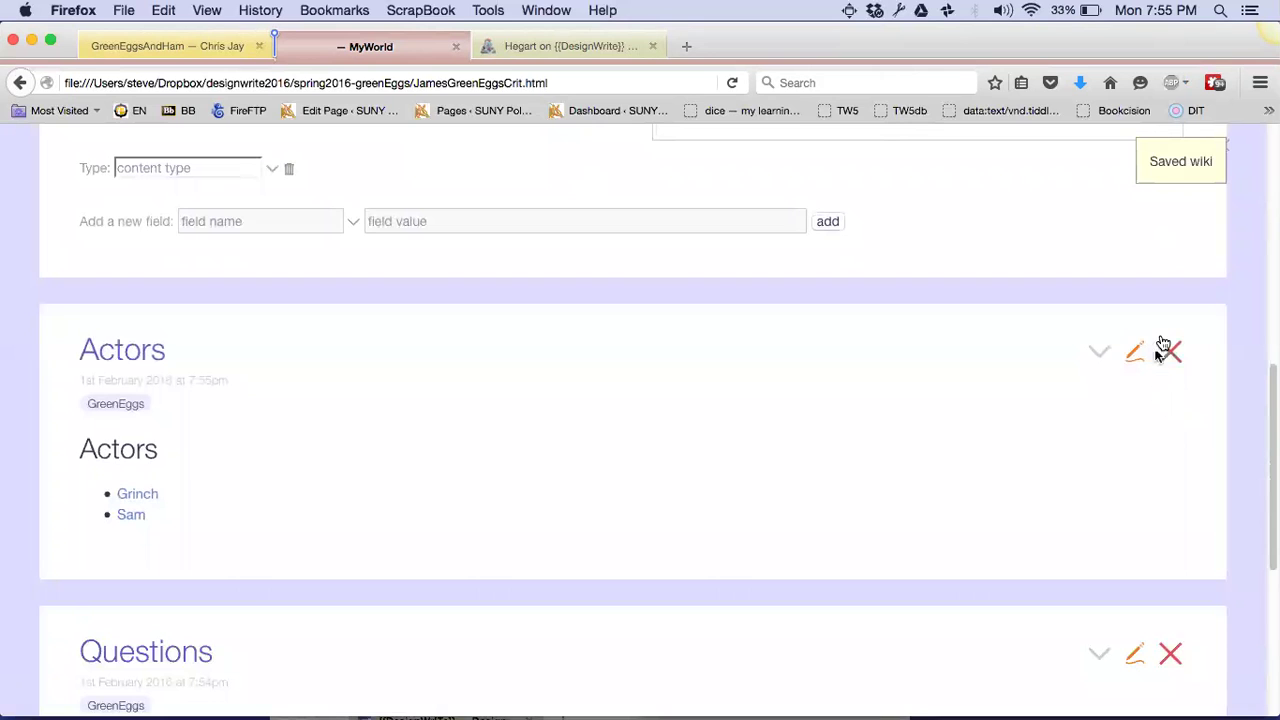
click(1167, 349)
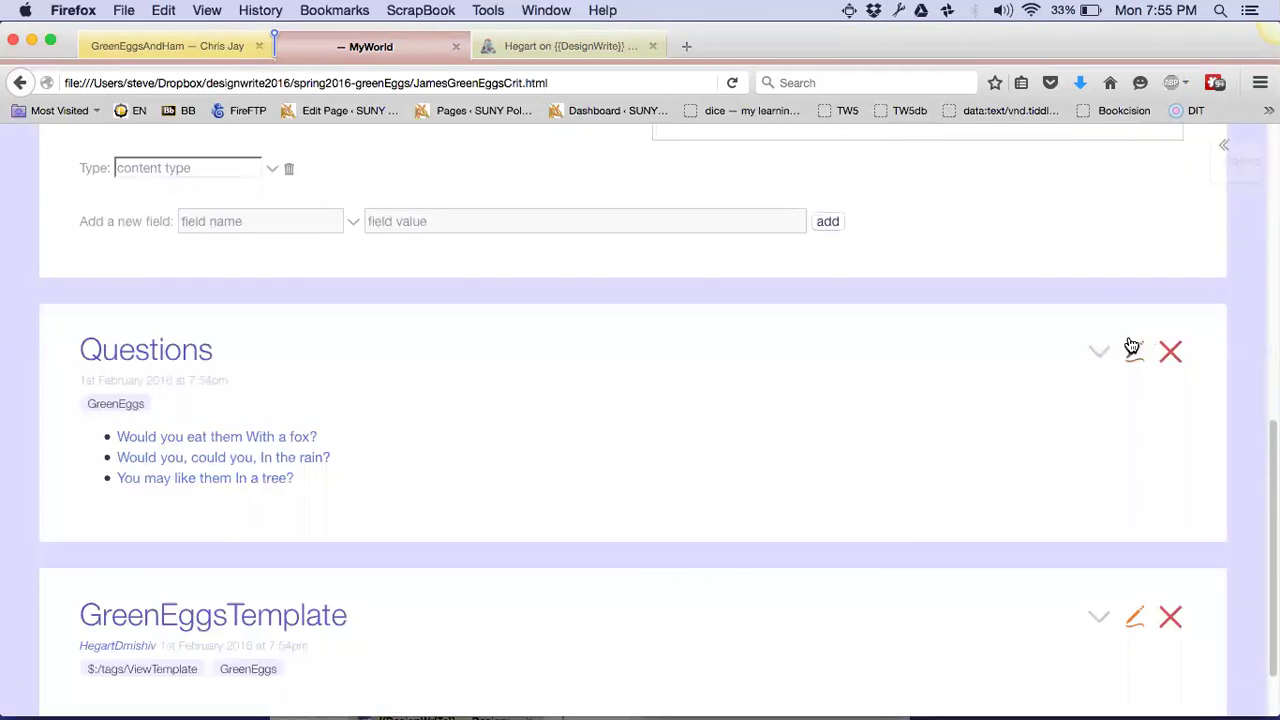
click(1133, 349)
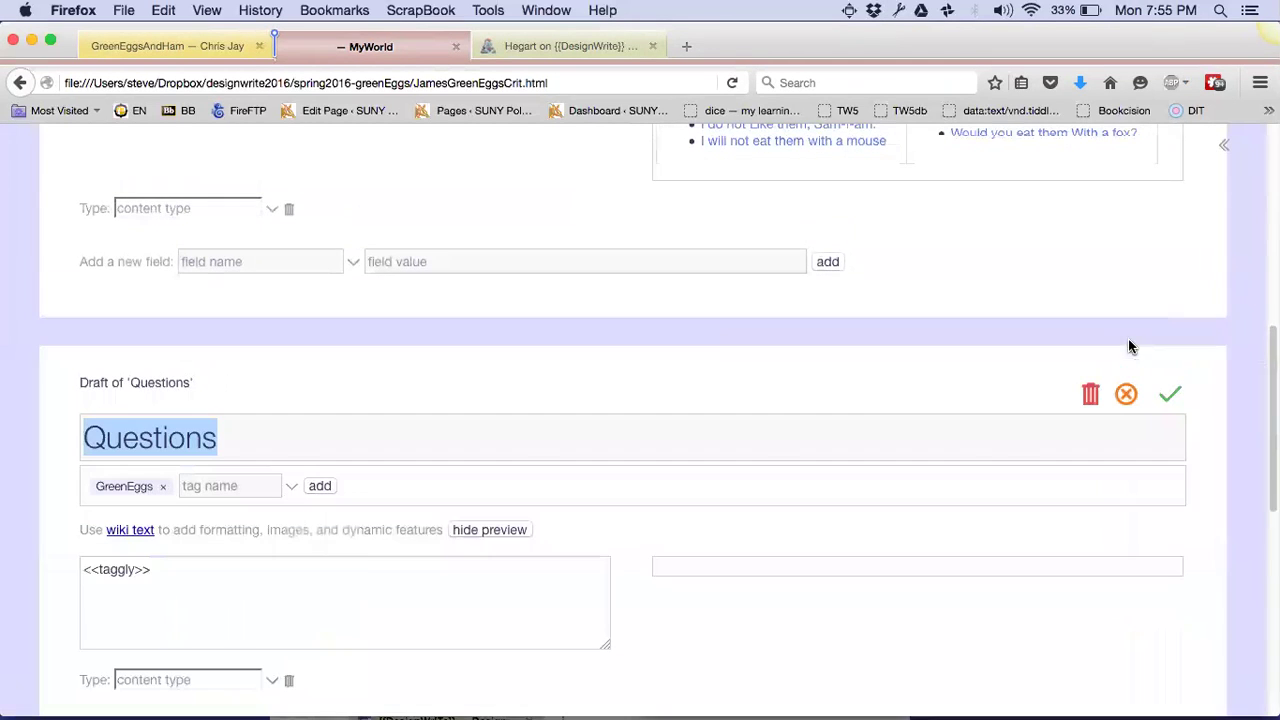
click(362, 564)
text(! {{!!title}})
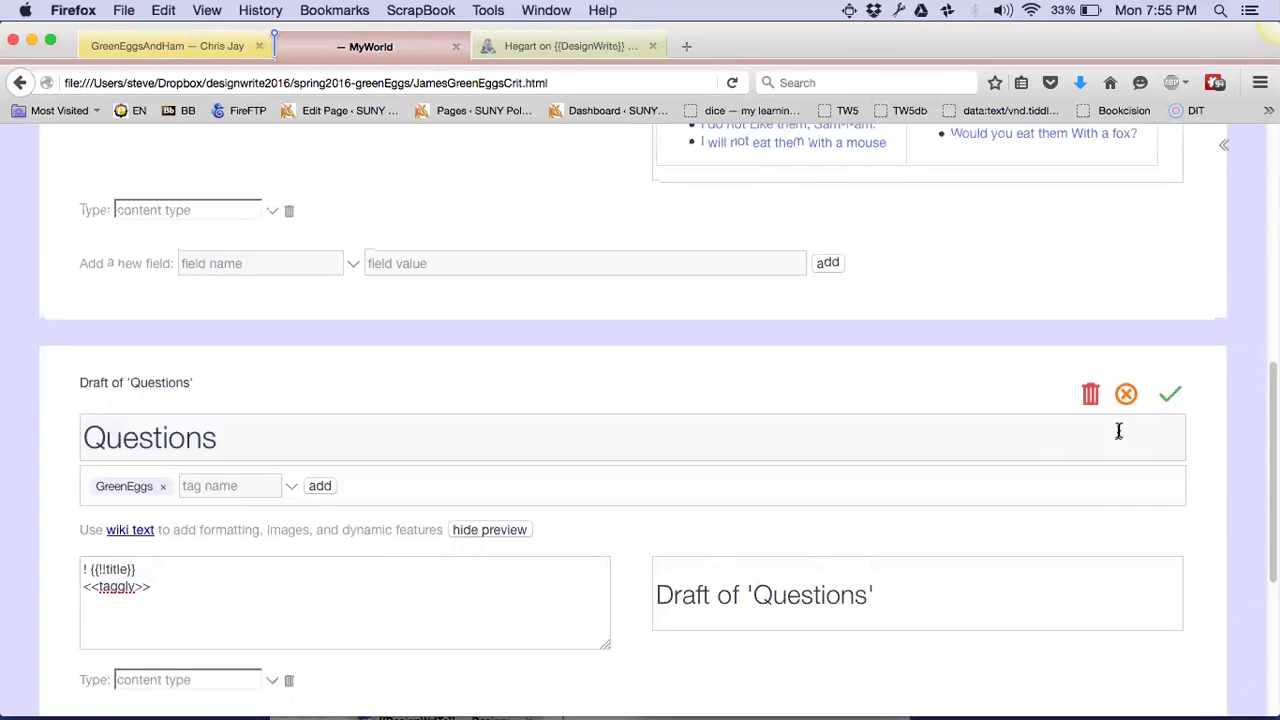
click(1168, 394)
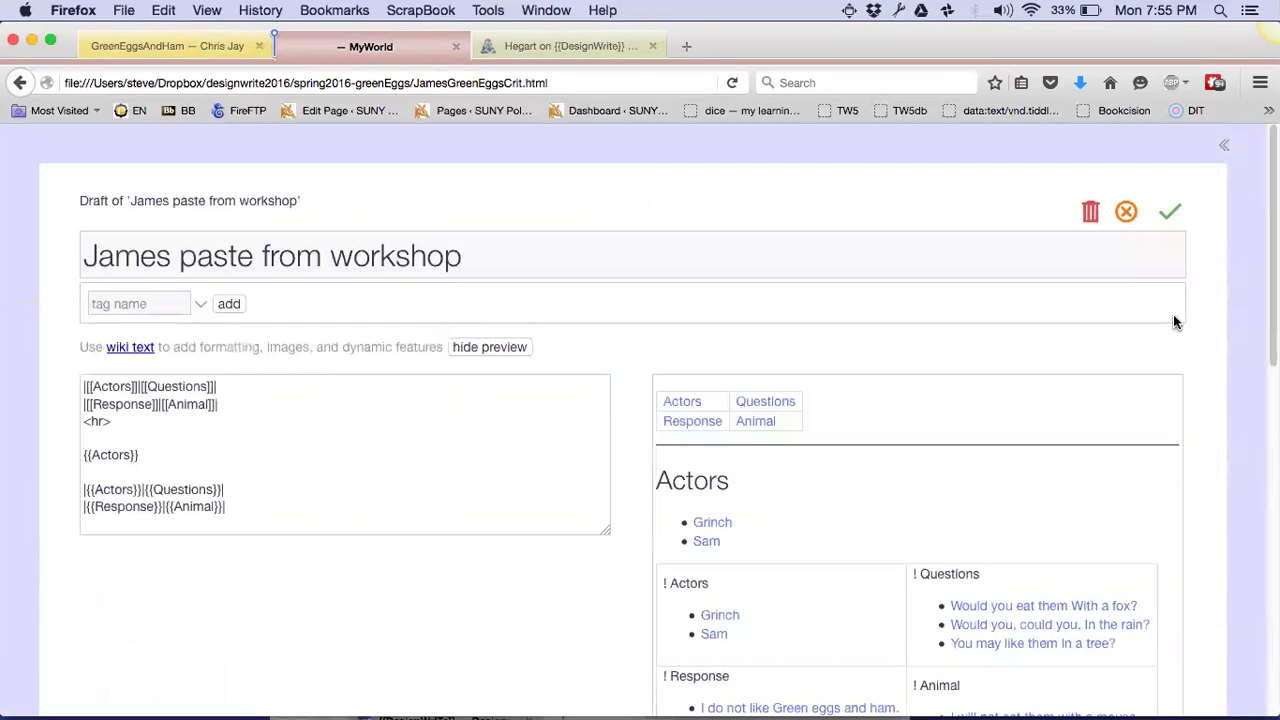
Close Questions and save the James paste from workshop draft
click(1173, 321)
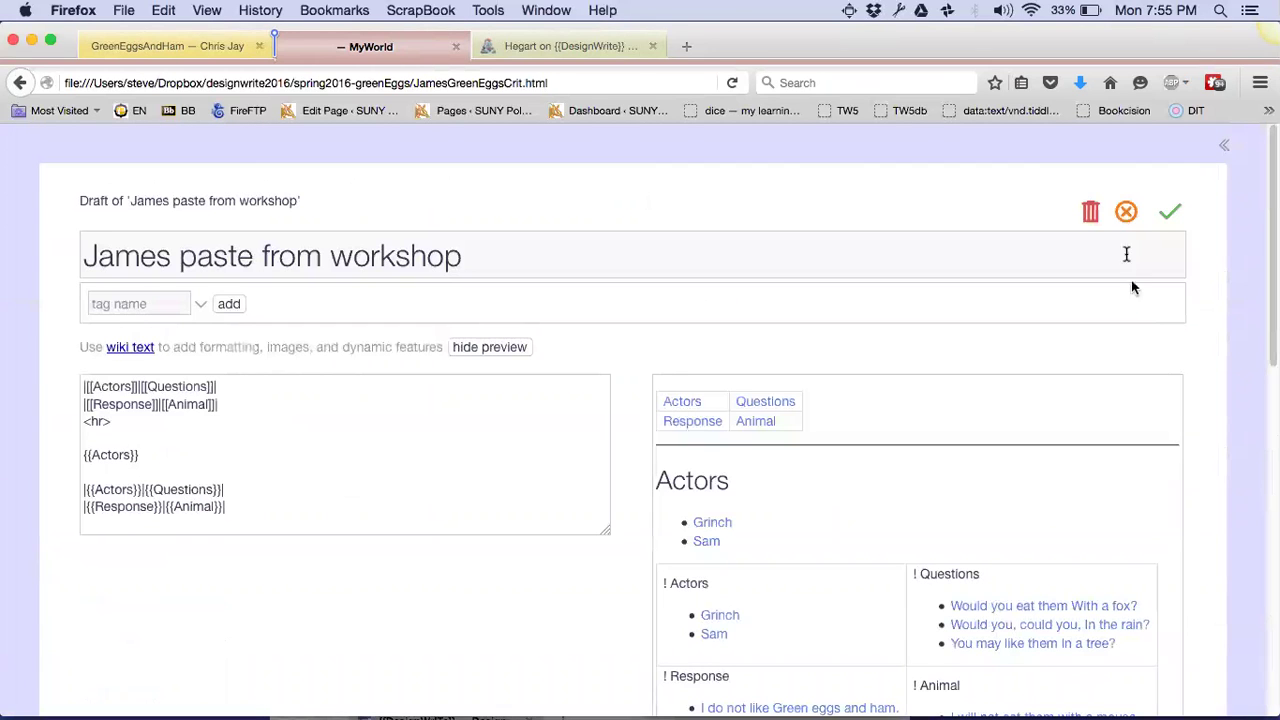
click(1163, 218)
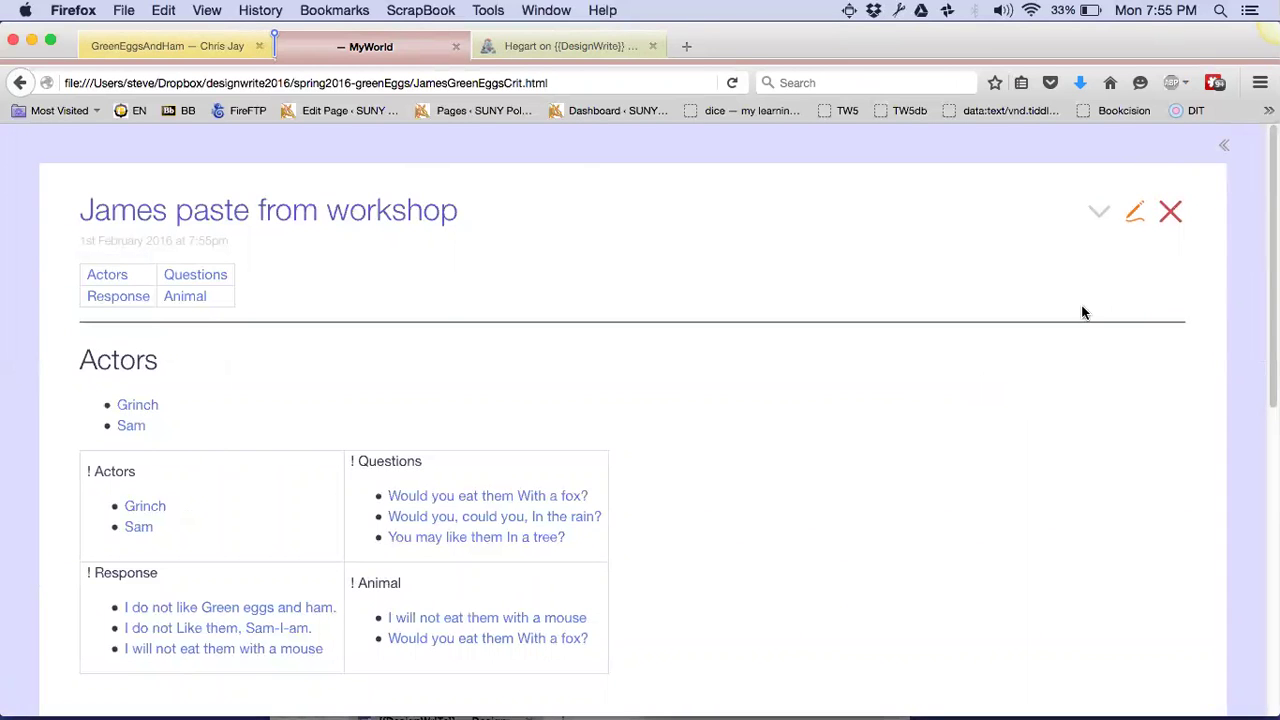
click(1131, 215)
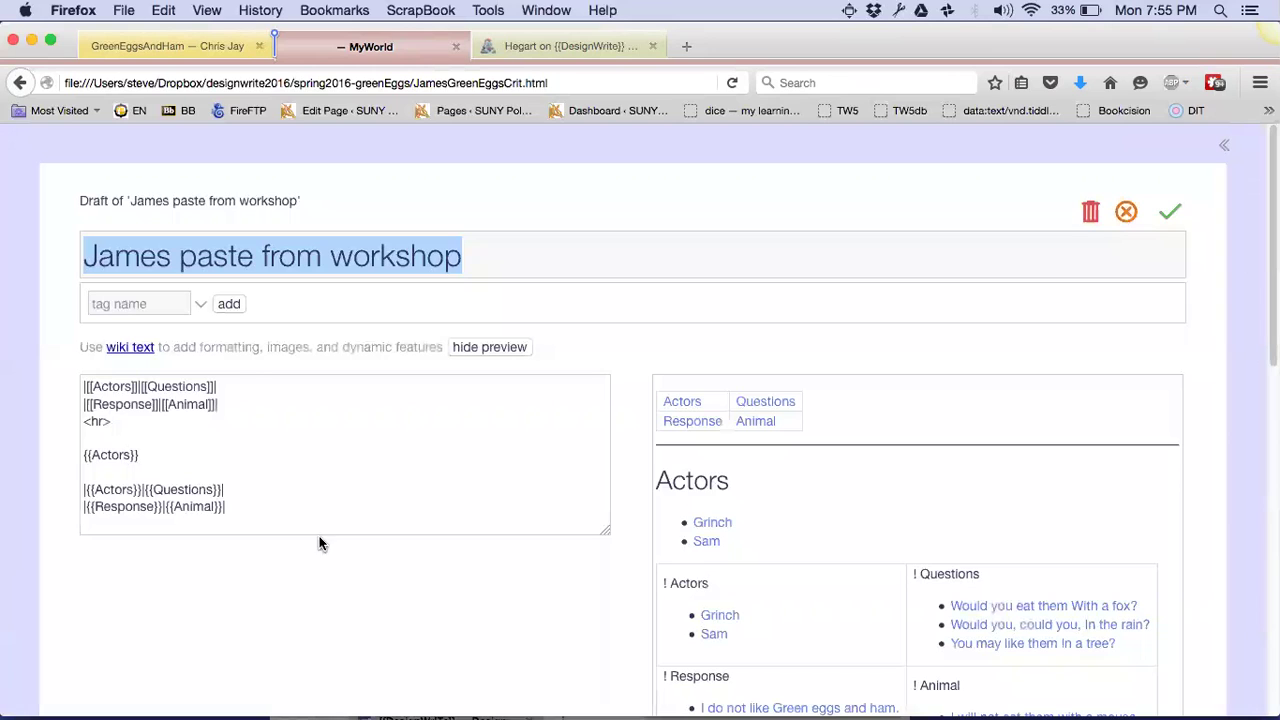
Add a '! Table 1 of spreadsheet' heading at the top and delete the standalone {{Actors}} line
click(230, 380)
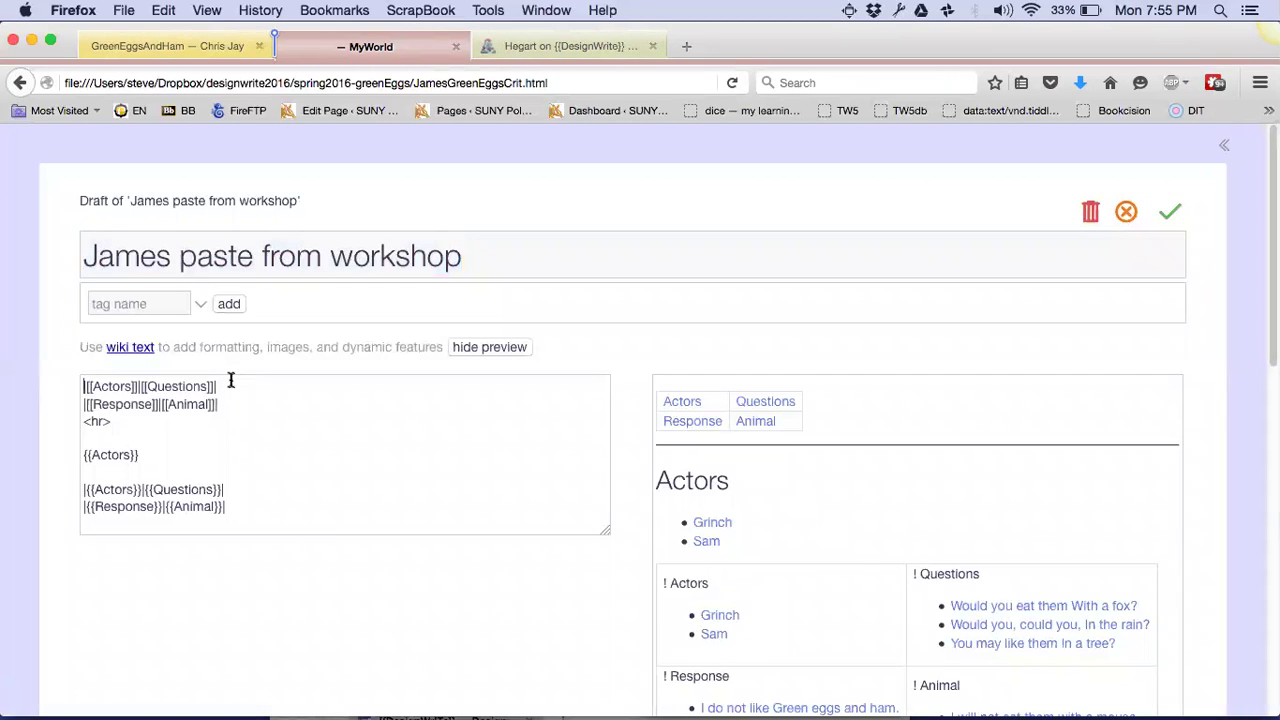
key(super+Left)
text(! Table 1 )
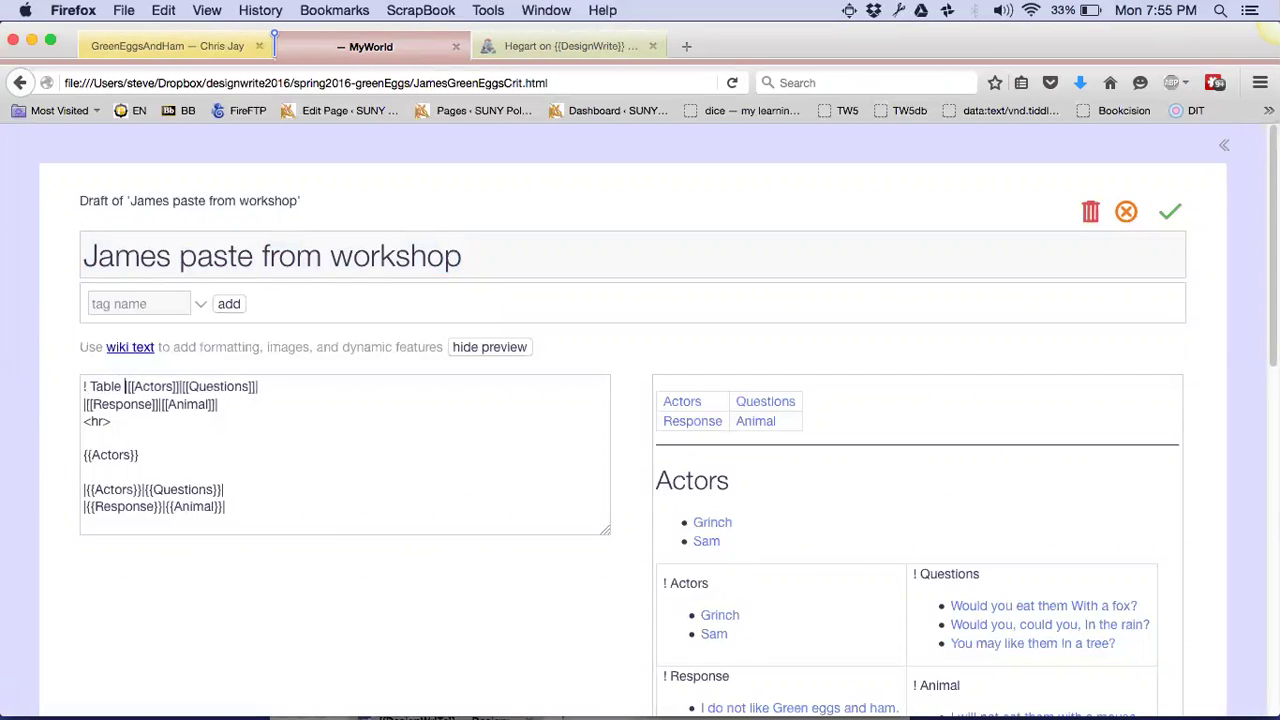
text(of spreadhsse)
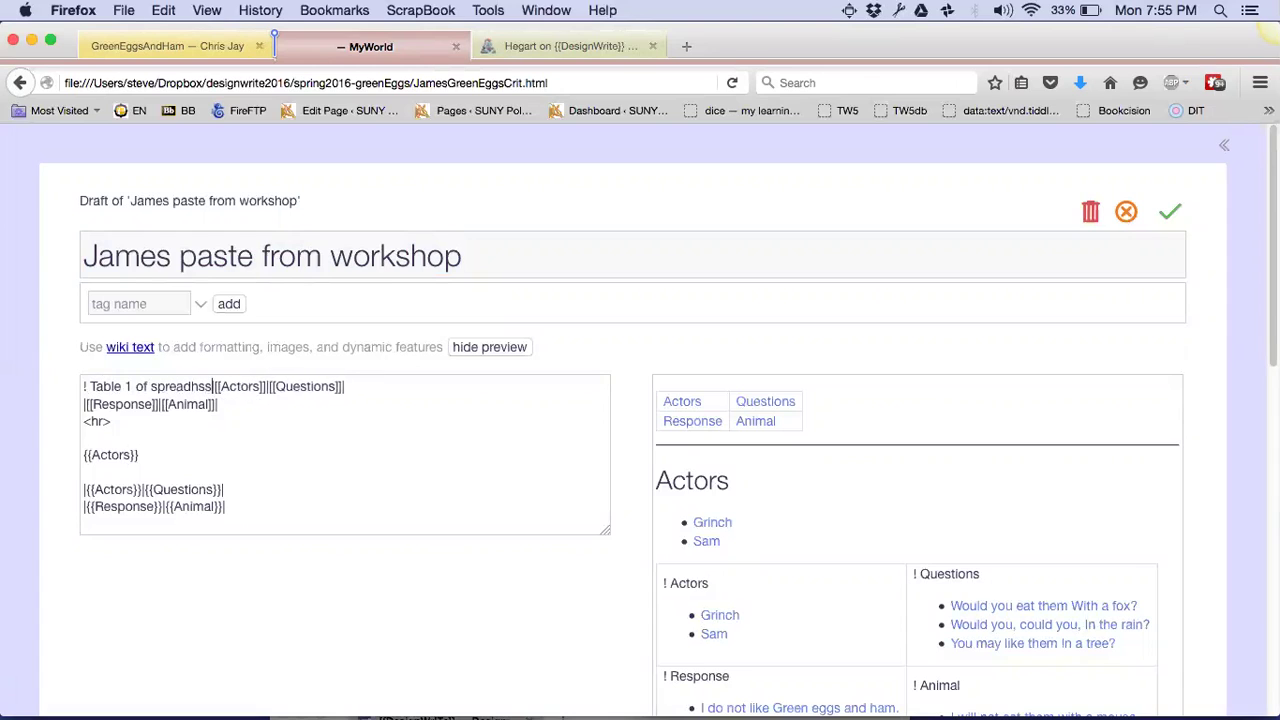
key(BackSpace)
key(BackSpace)
key(BackSpace)
key(BackSpace)
text(sheet)
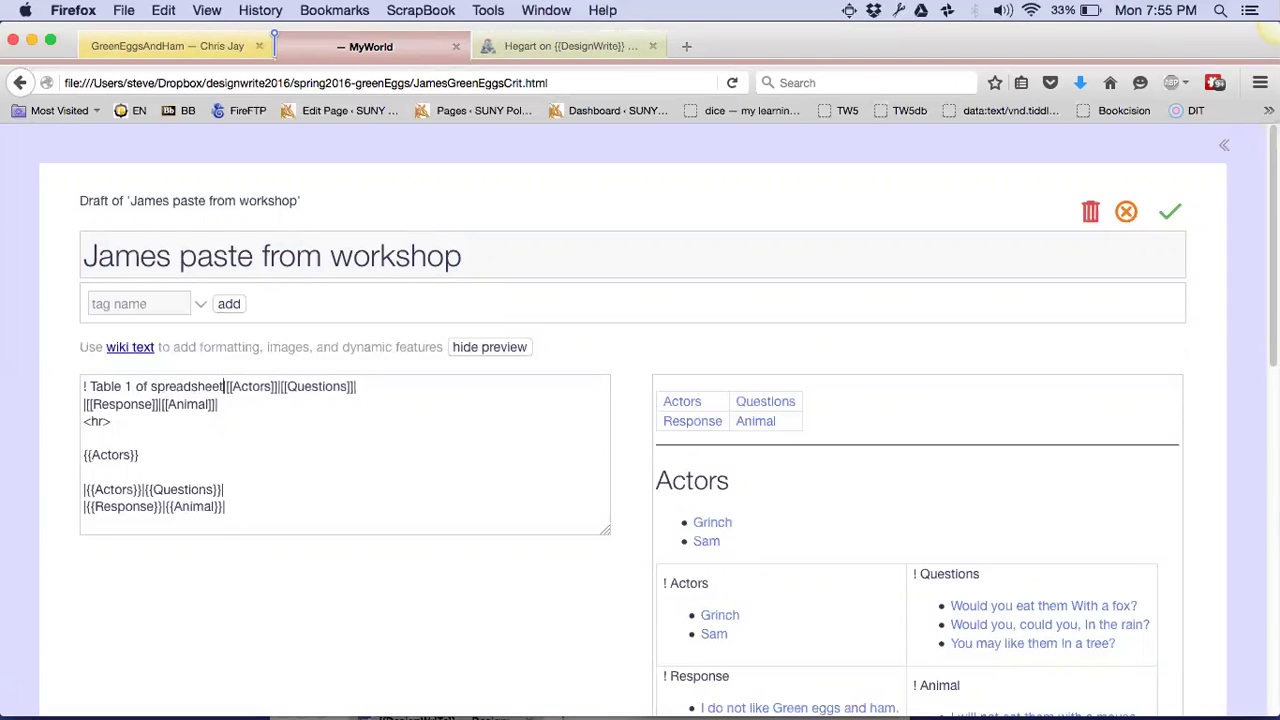
key(Return)
key(Return)
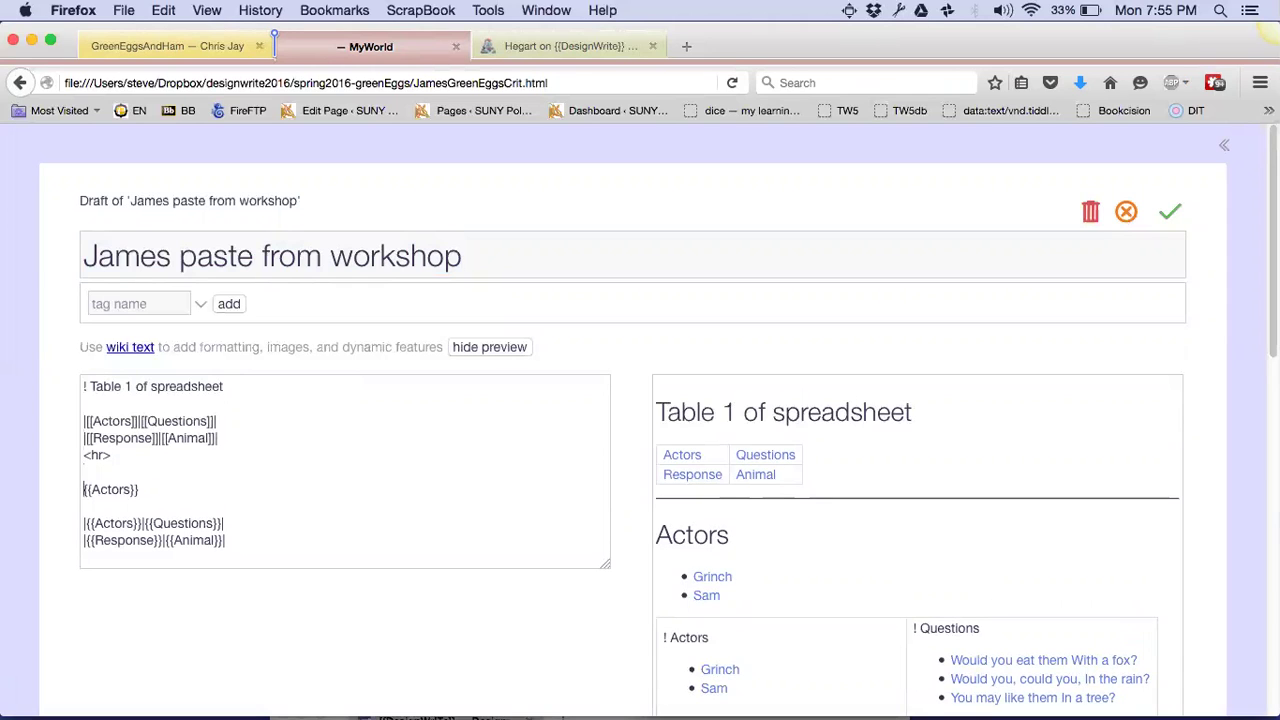
key(shift+End)
key(Delete)
key(Delete)
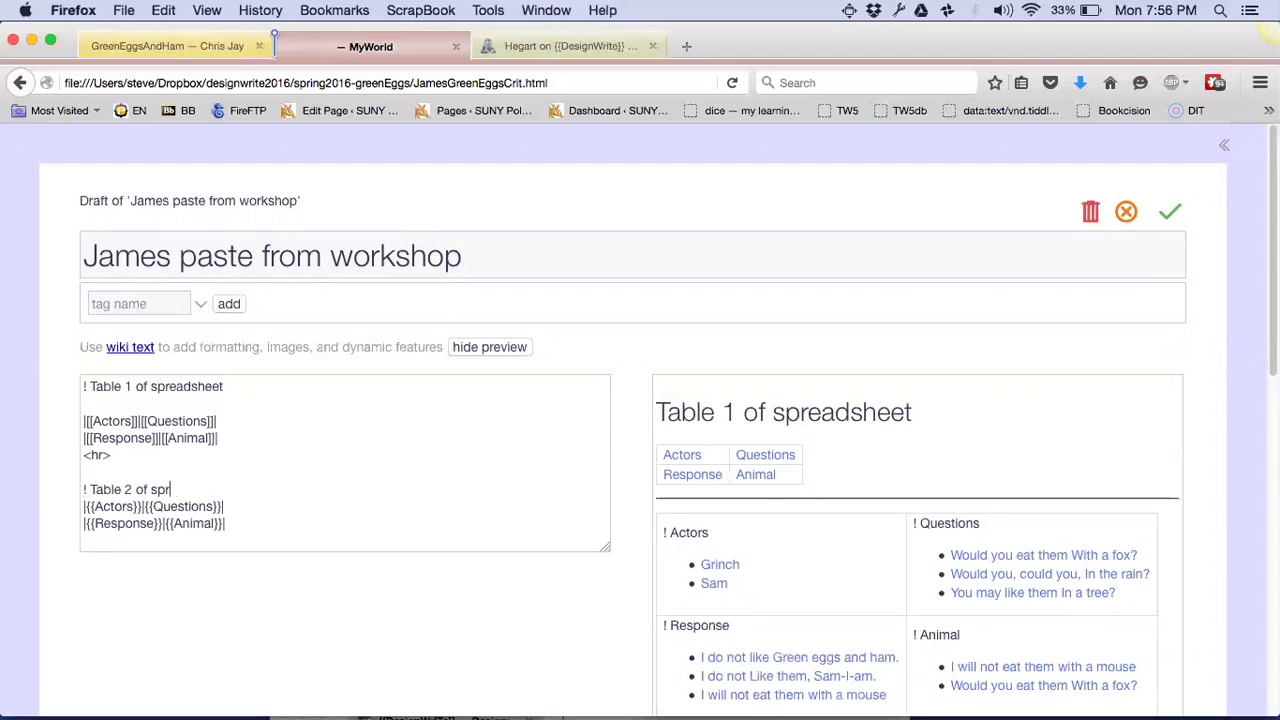
key(Return)
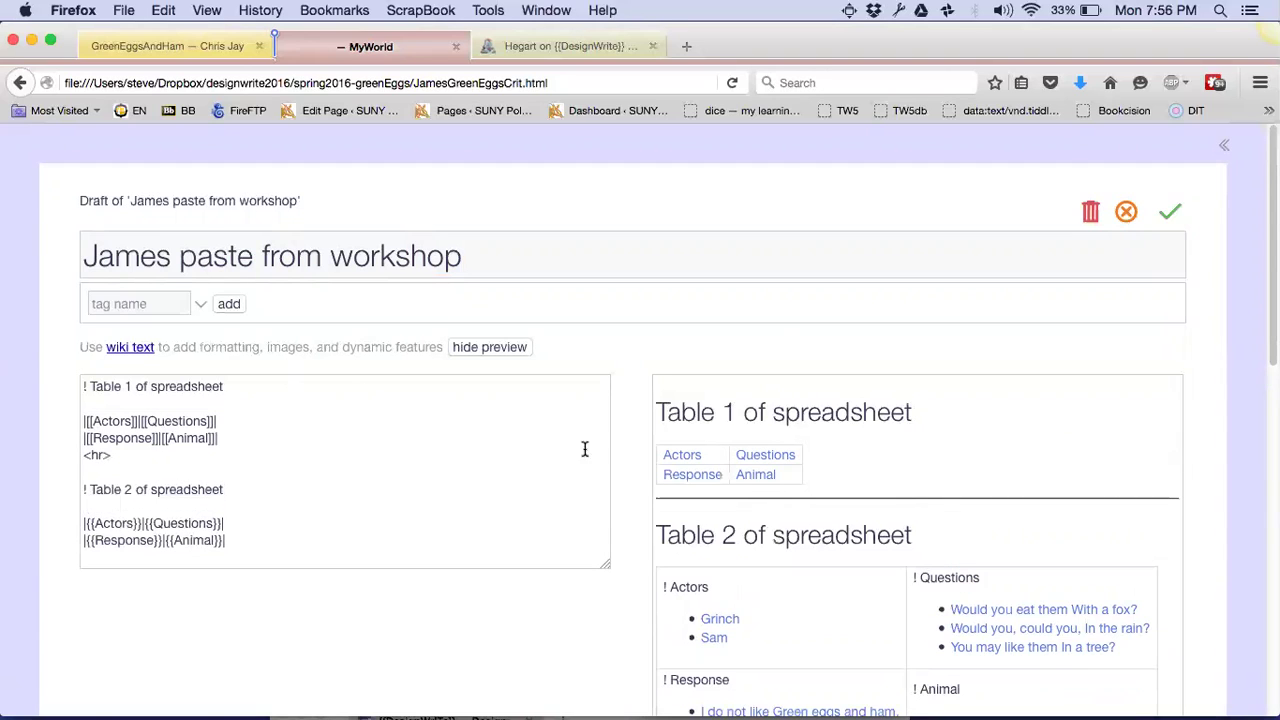
Save James paste from workshop and look over its rendered Table 1 and Table 2
click(1170, 211)
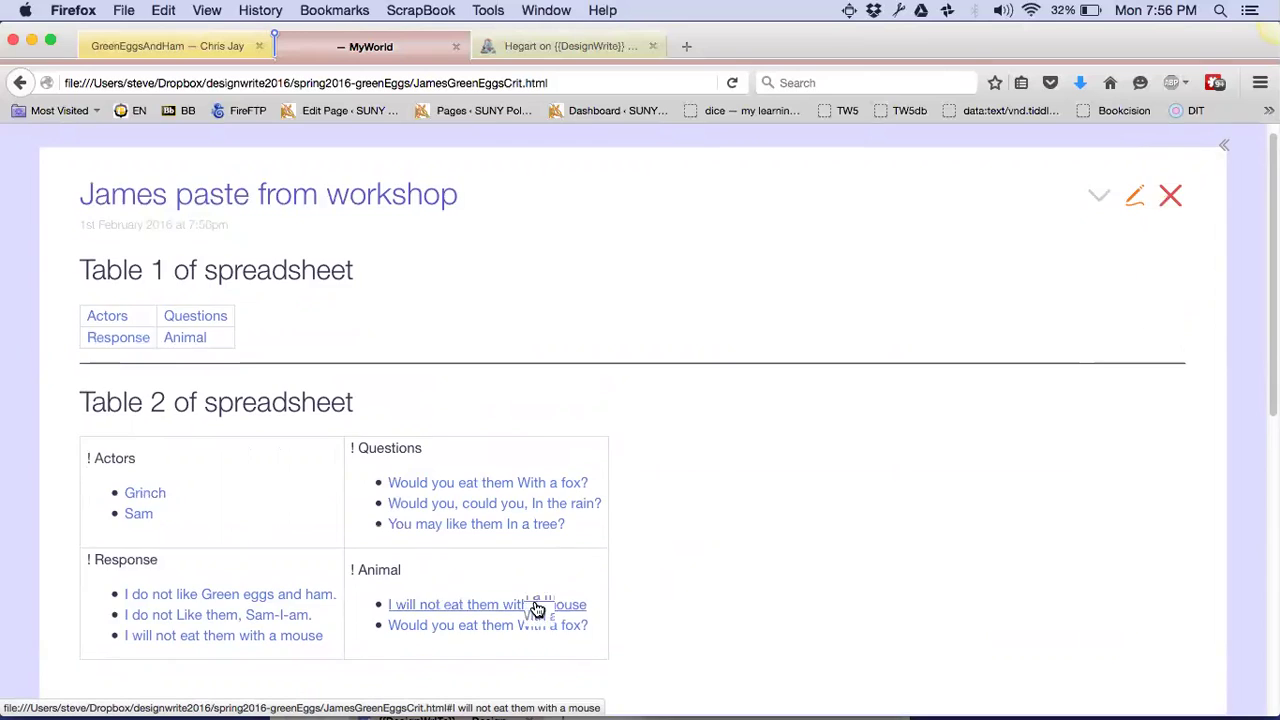
scroll(538, 608, down, 3)
scroll(534, 608, up, 1)
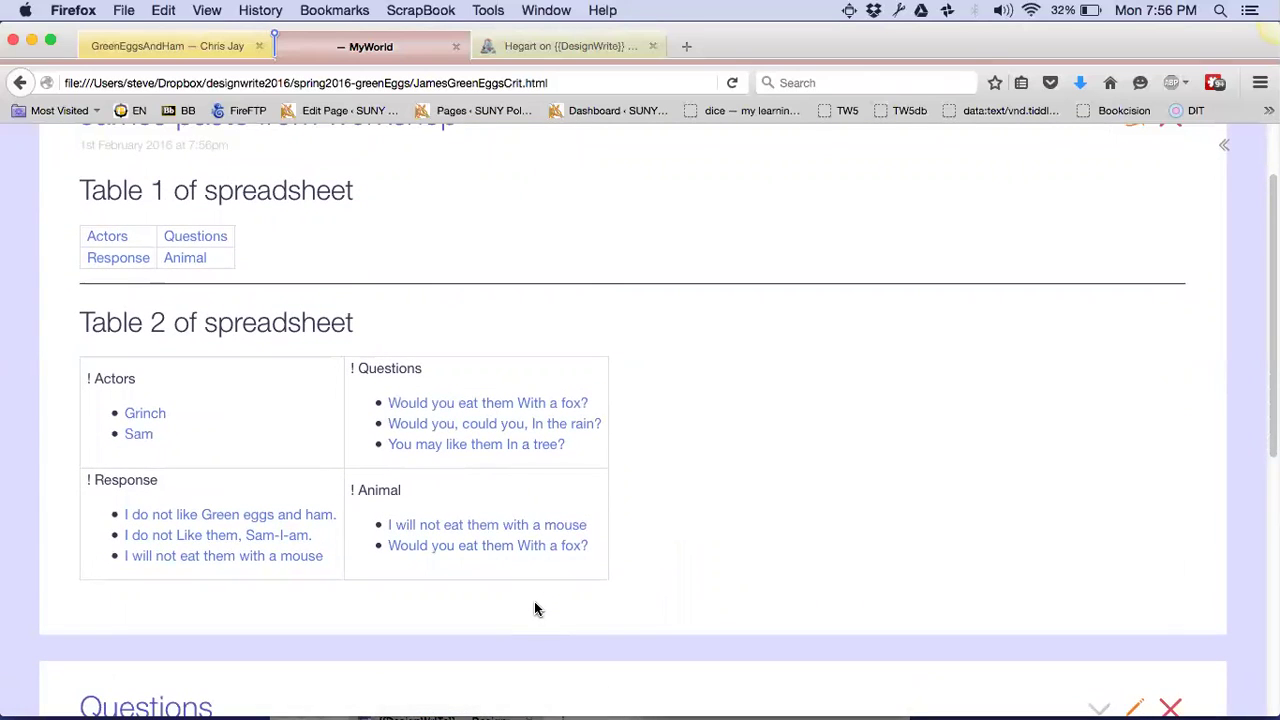
scroll(536, 606, up, 1)
scroll(536, 606, down, 4)
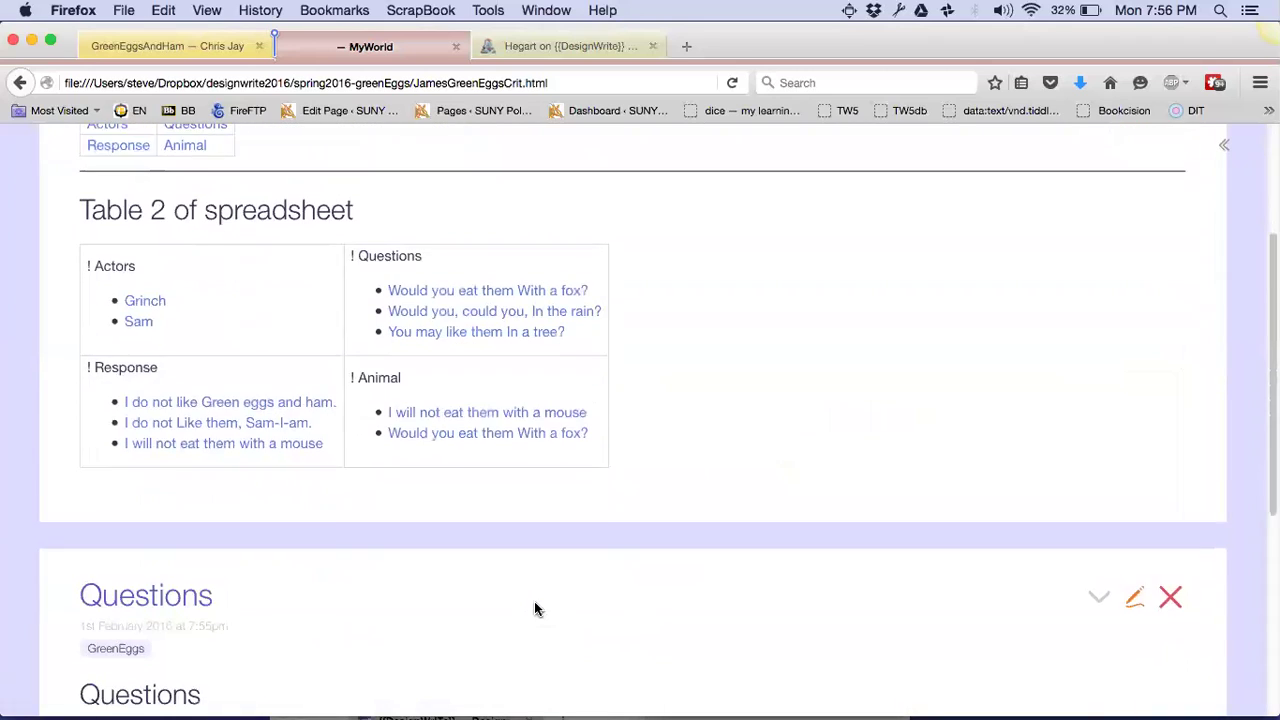
Close Questions and GreenEggsTemplate and show the sidebar of recent tiddlers
click(1171, 563)
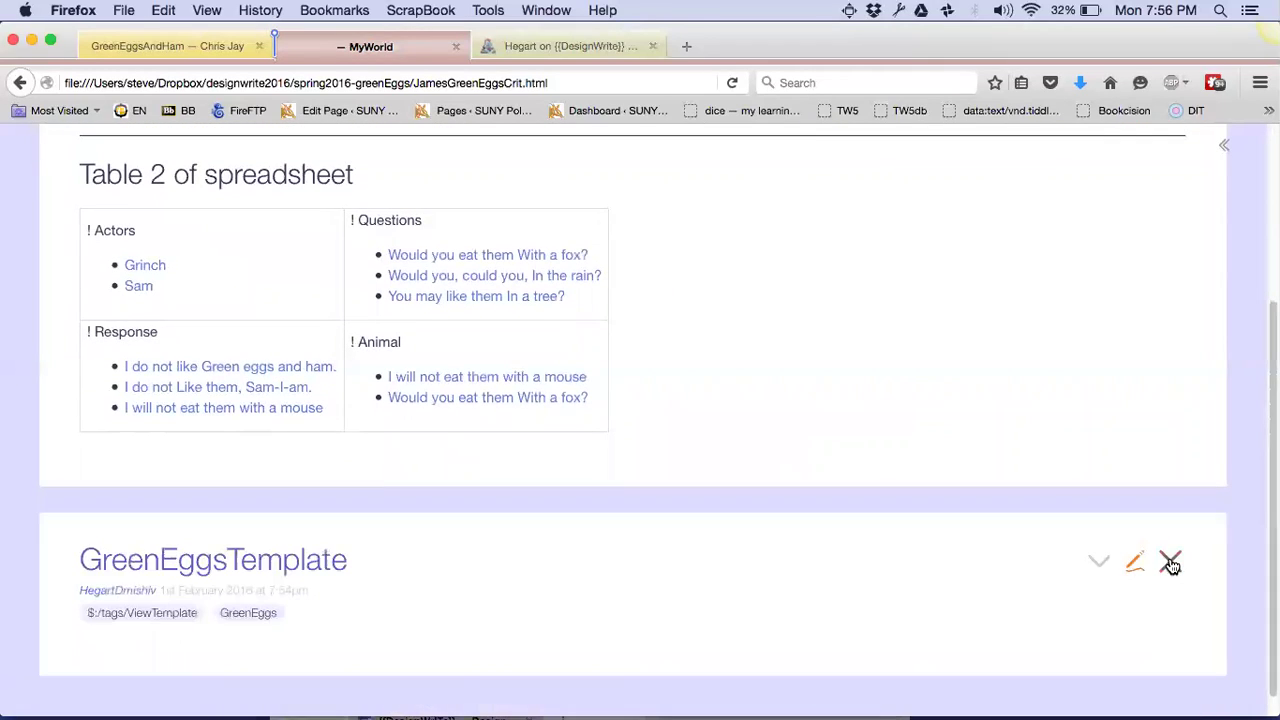
click(1170, 563)
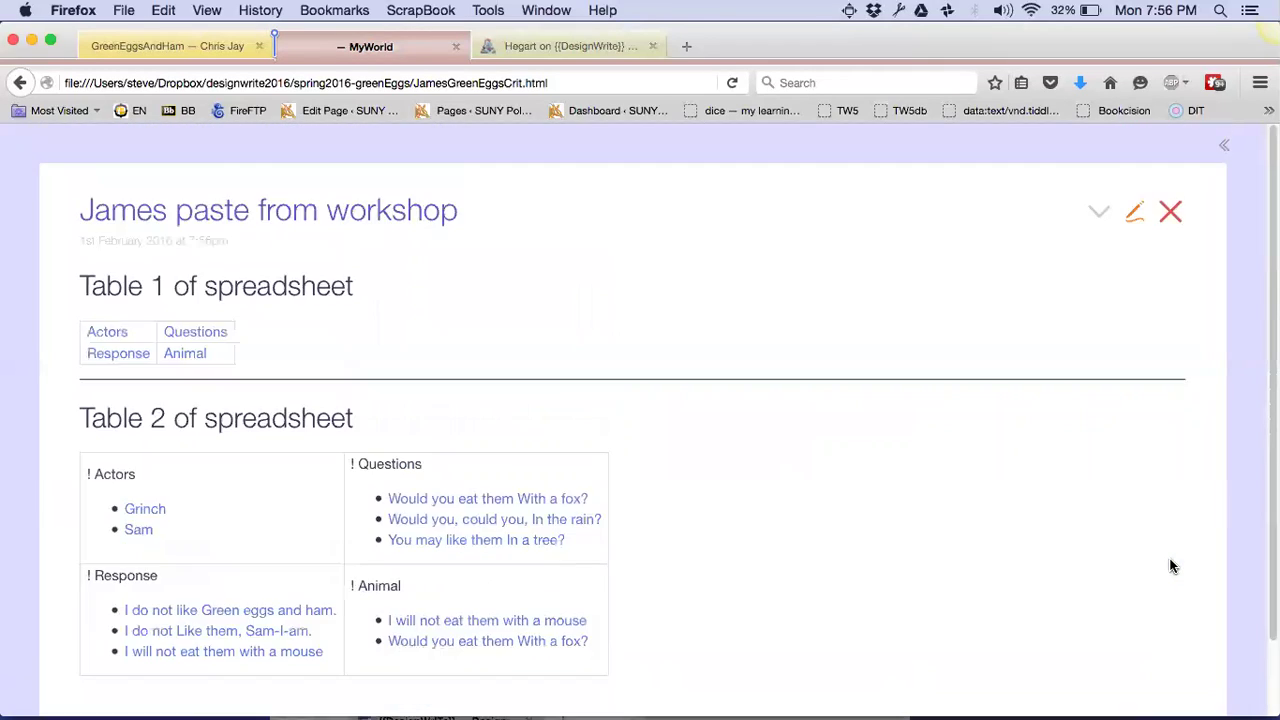
click(1224, 145)
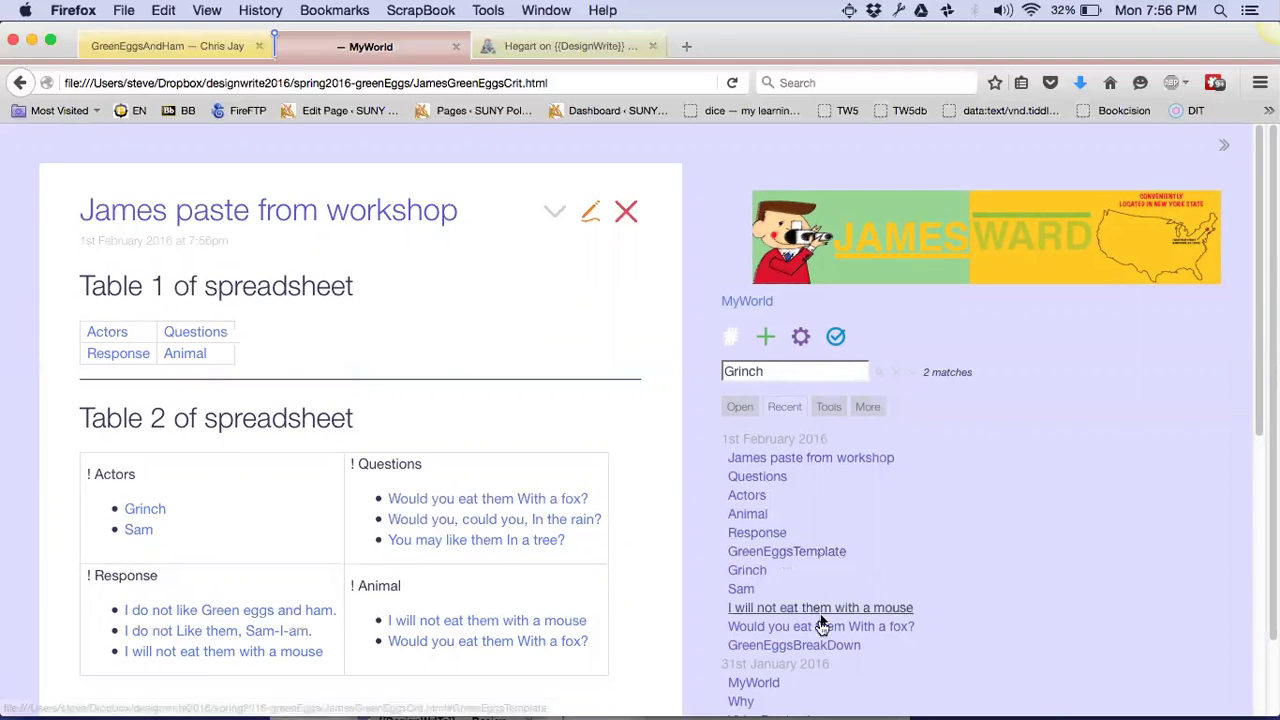
Open GreenEggsBreakDown in edit mode and look through its markup
click(820, 645)
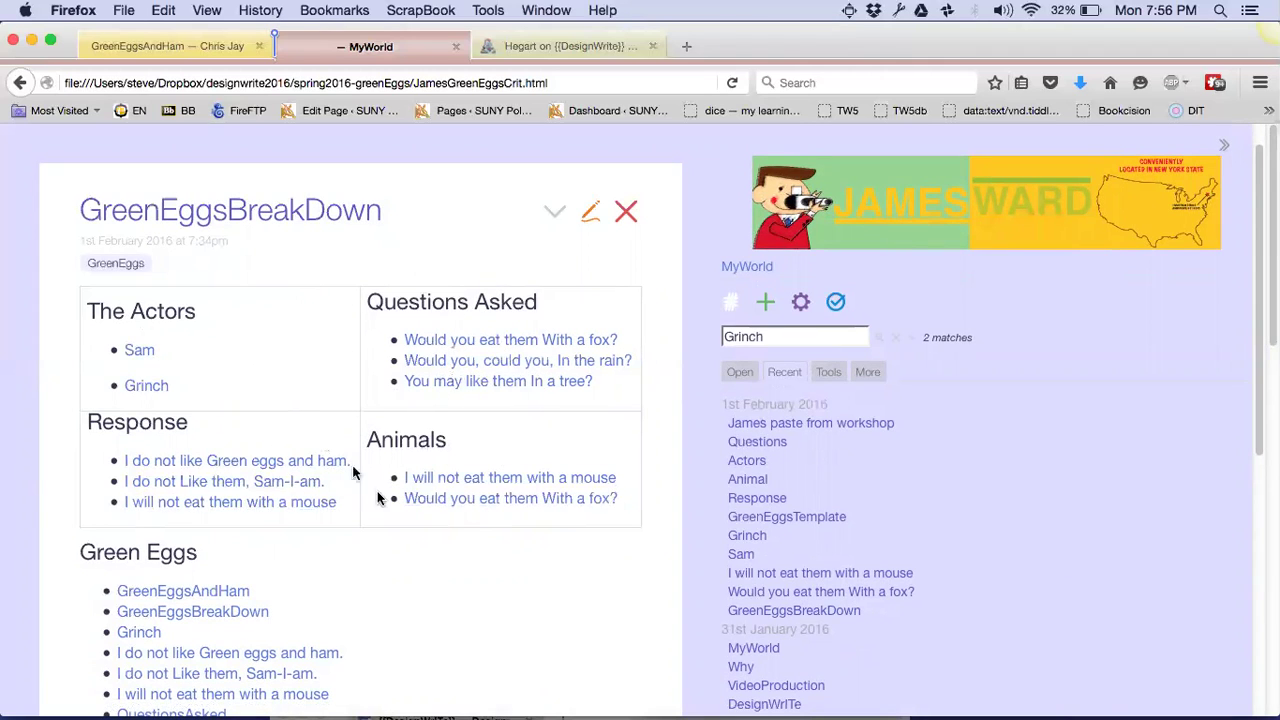
scroll(400, 512, down, 2)
scroll(448, 433, up, 1)
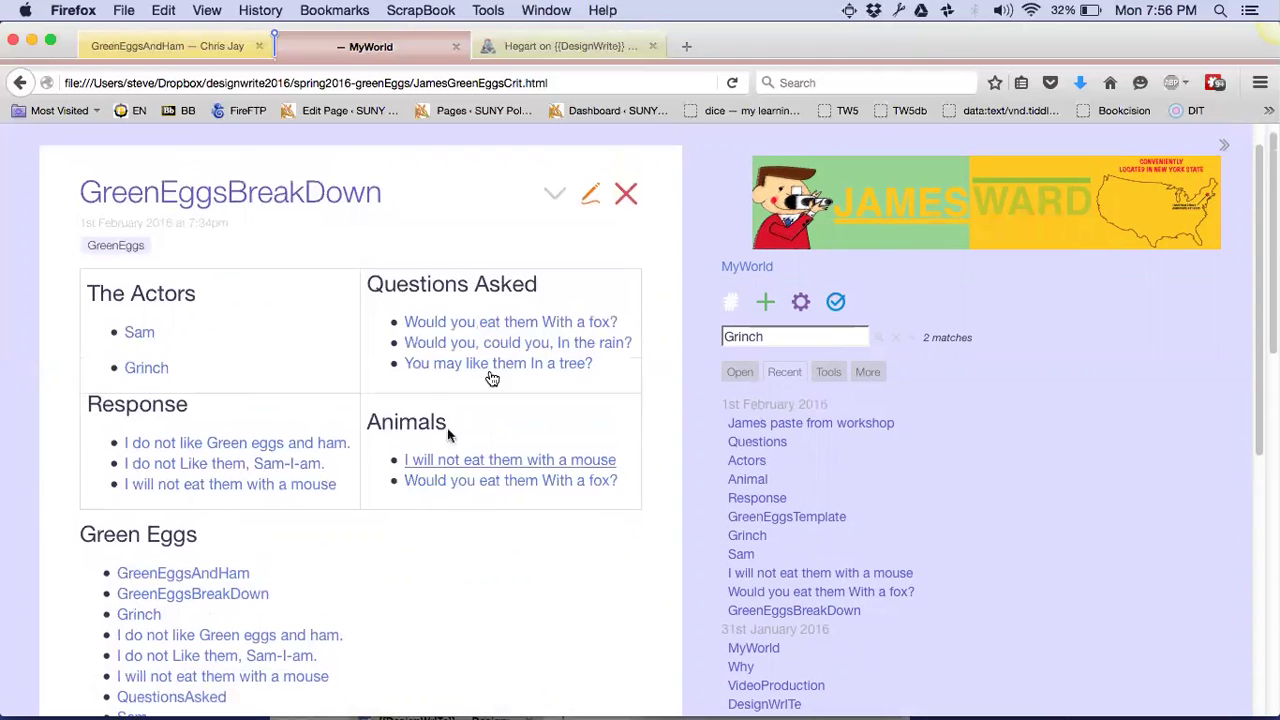
click(590, 194)
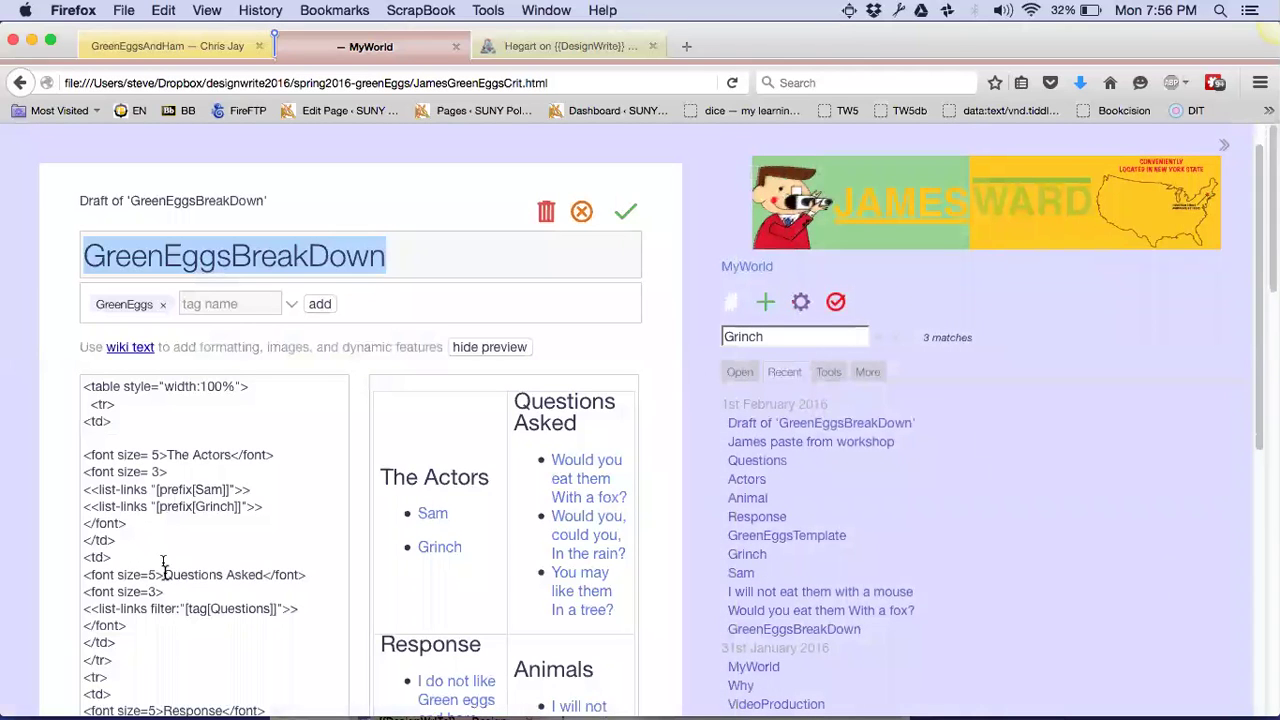
scroll(163, 628, down, 10)
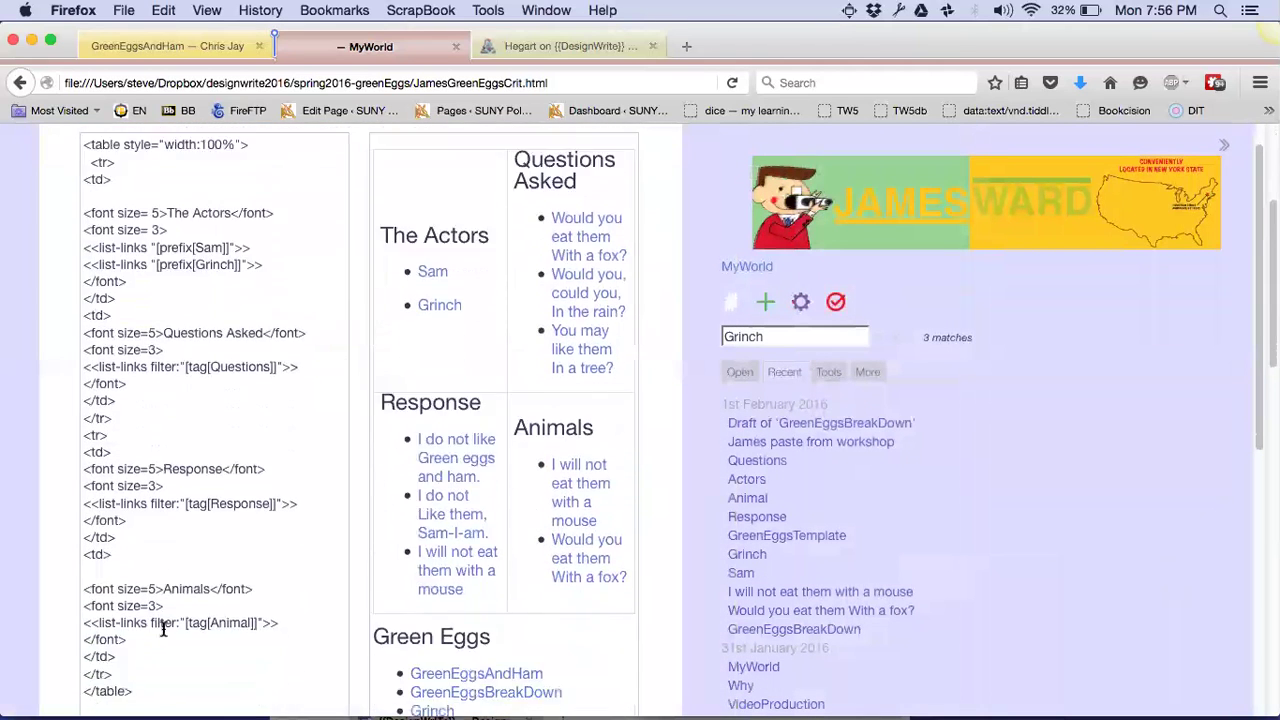
scroll(163, 627, up, 10)
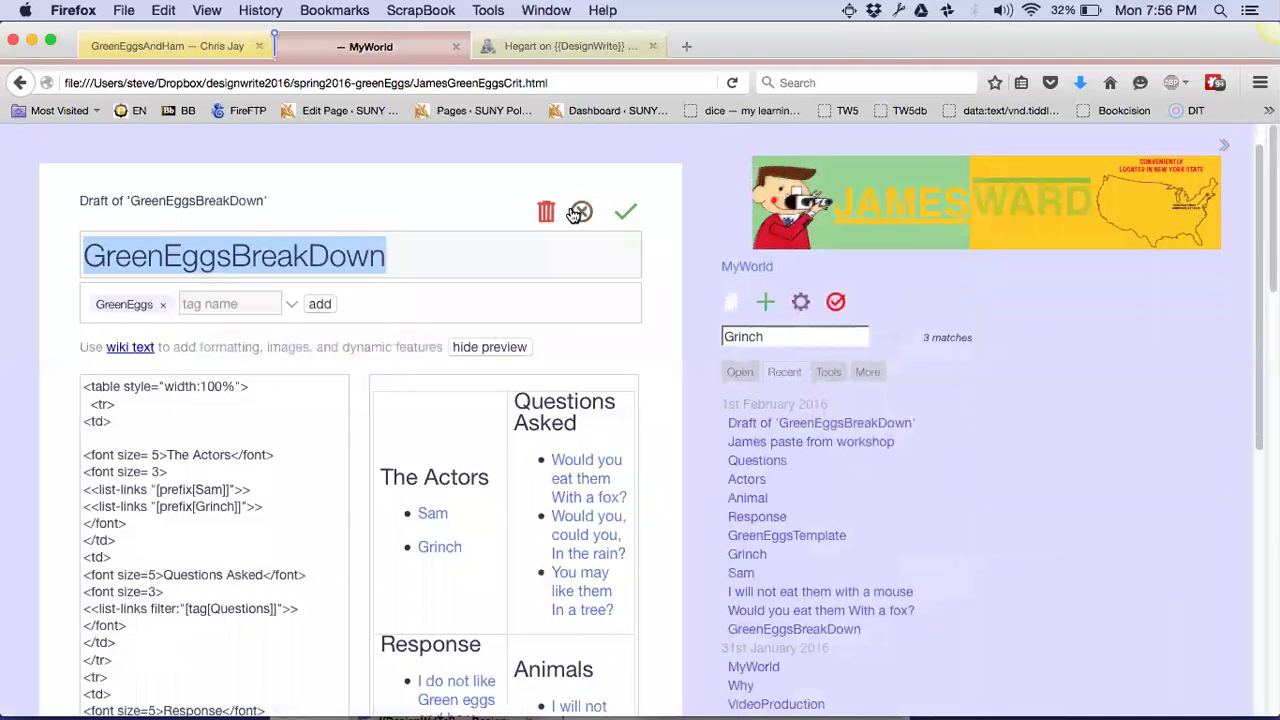
Select the Table 2 lines in James paste from workshop and snap the wiki window to the left half
click(786, 442)
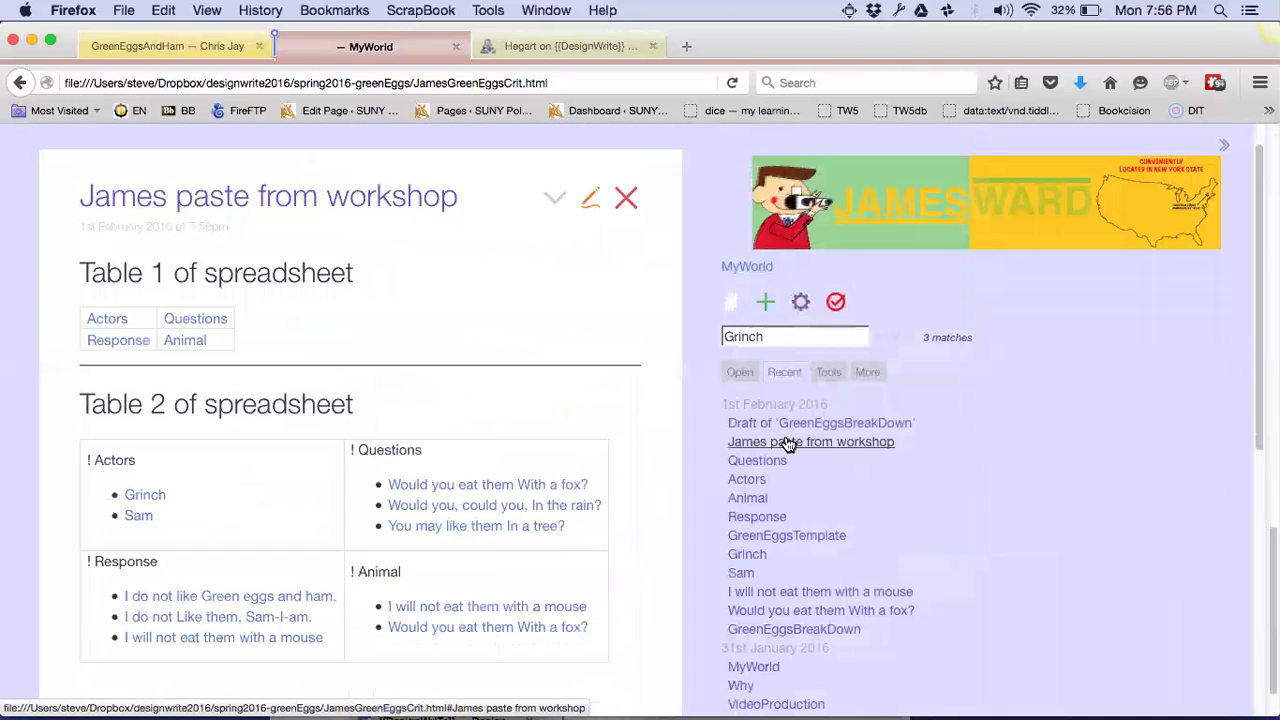
click(598, 203)
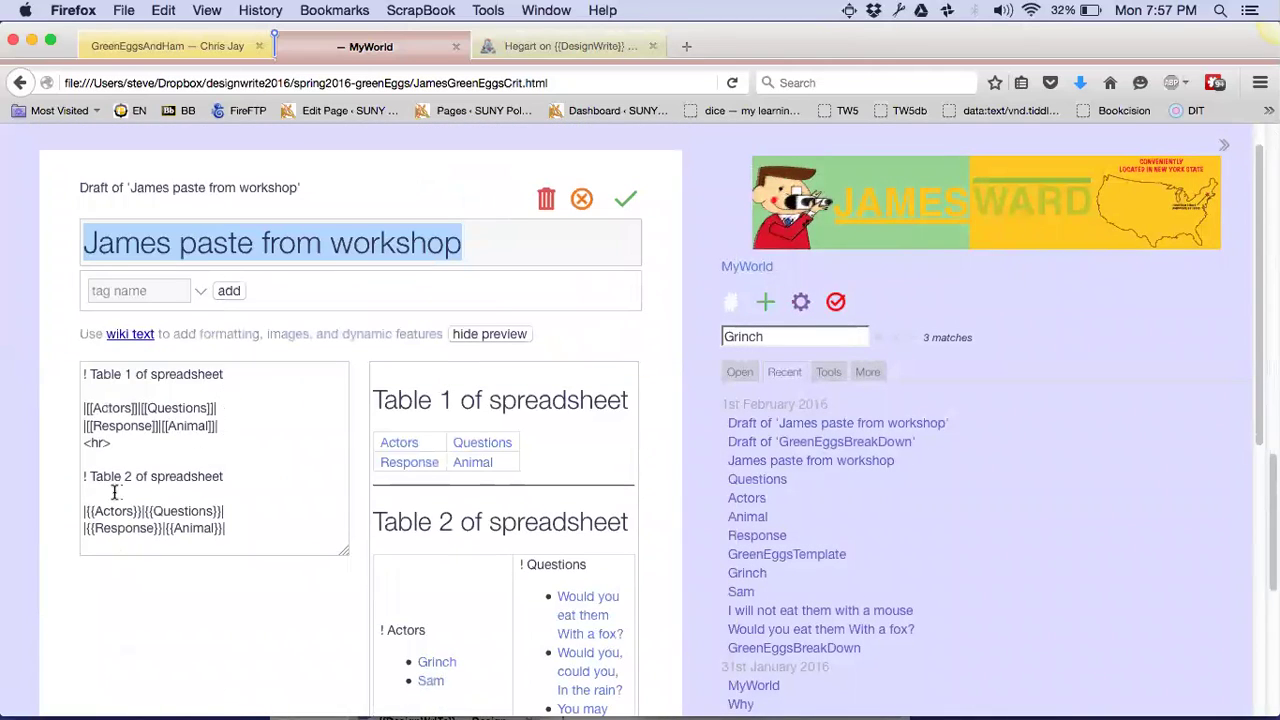
drag(234, 531, 29, 509)
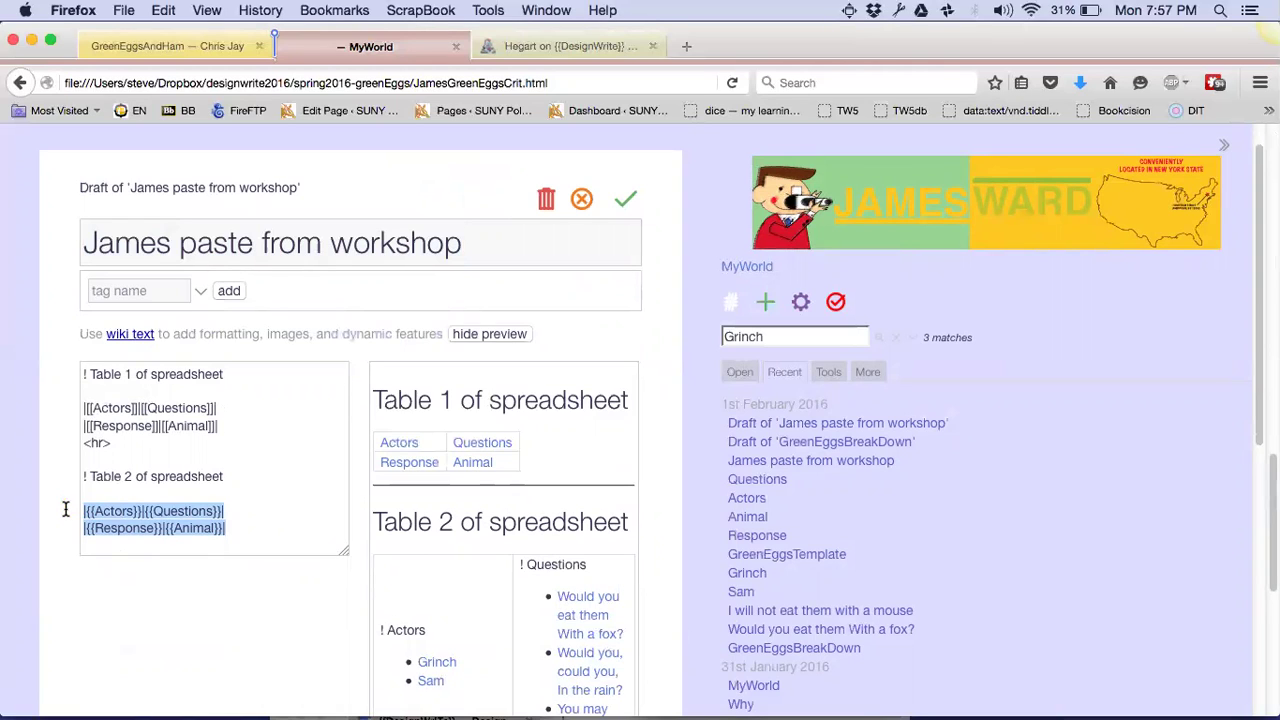
key(ctrl+alt+Left)
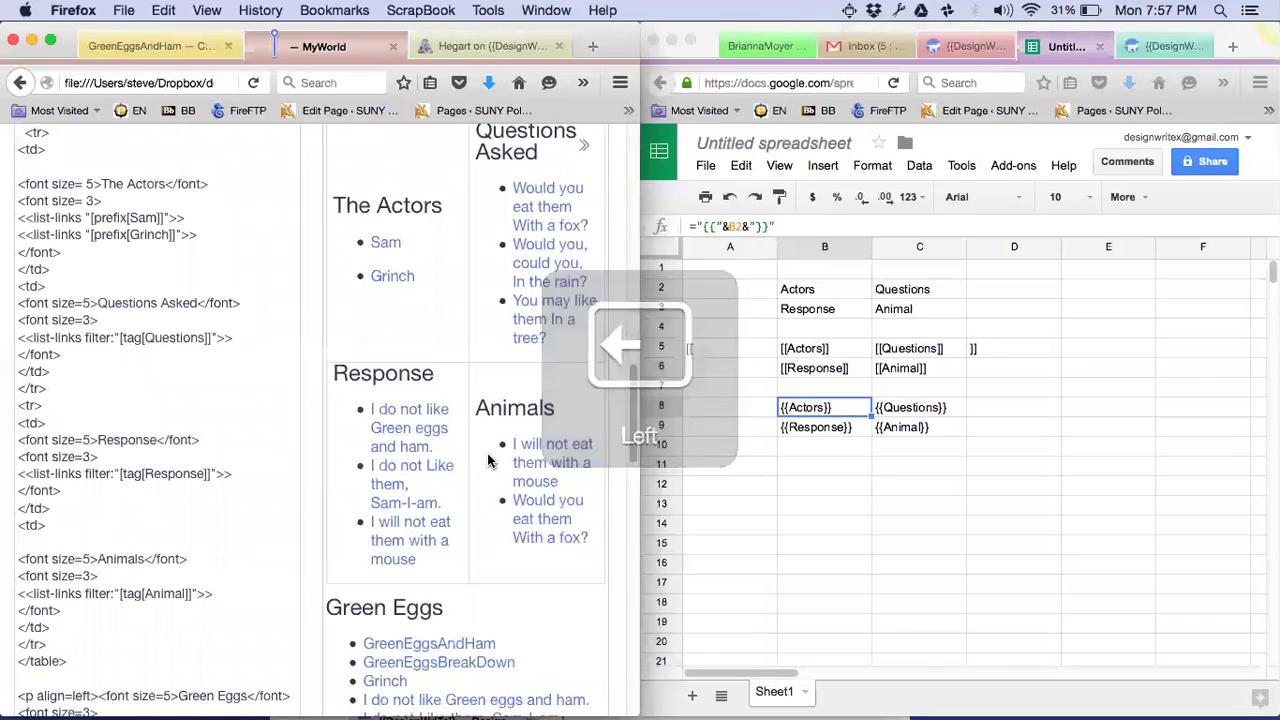
Label cells A2, A5 and A8 as Native, Table 1 and Table 2
click(825, 288)
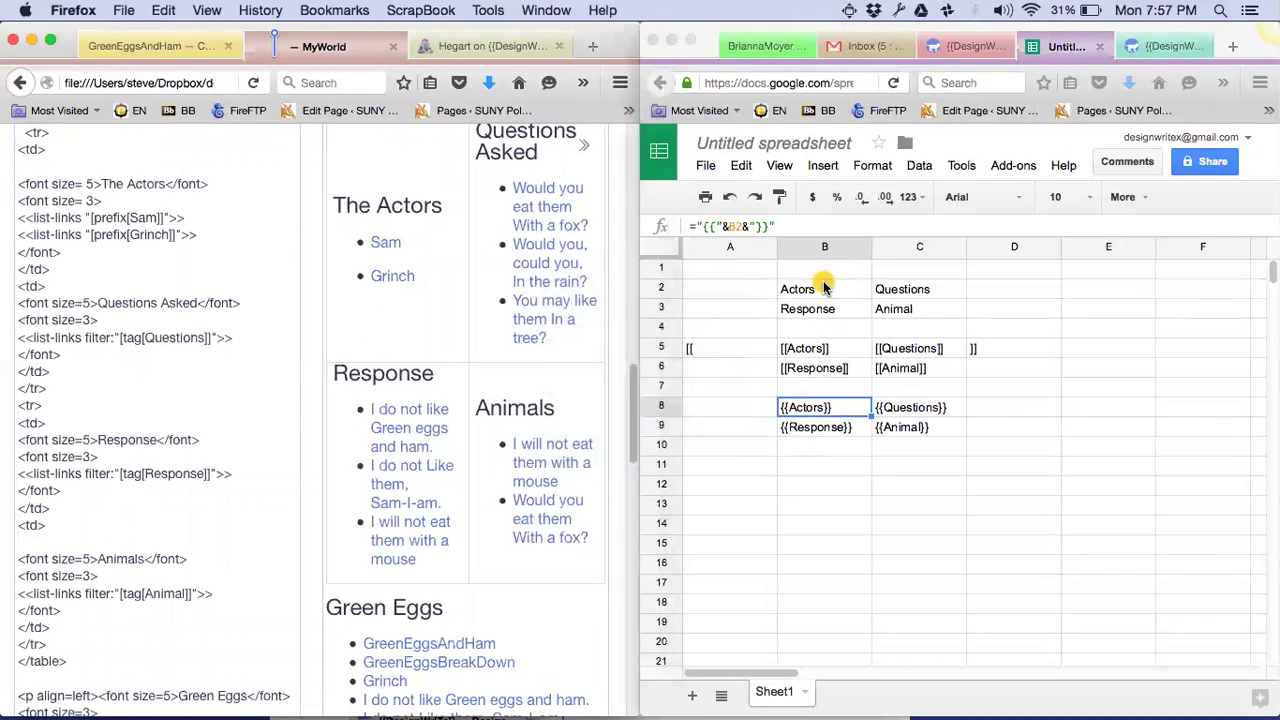
click(716, 282)
text(Table 1)
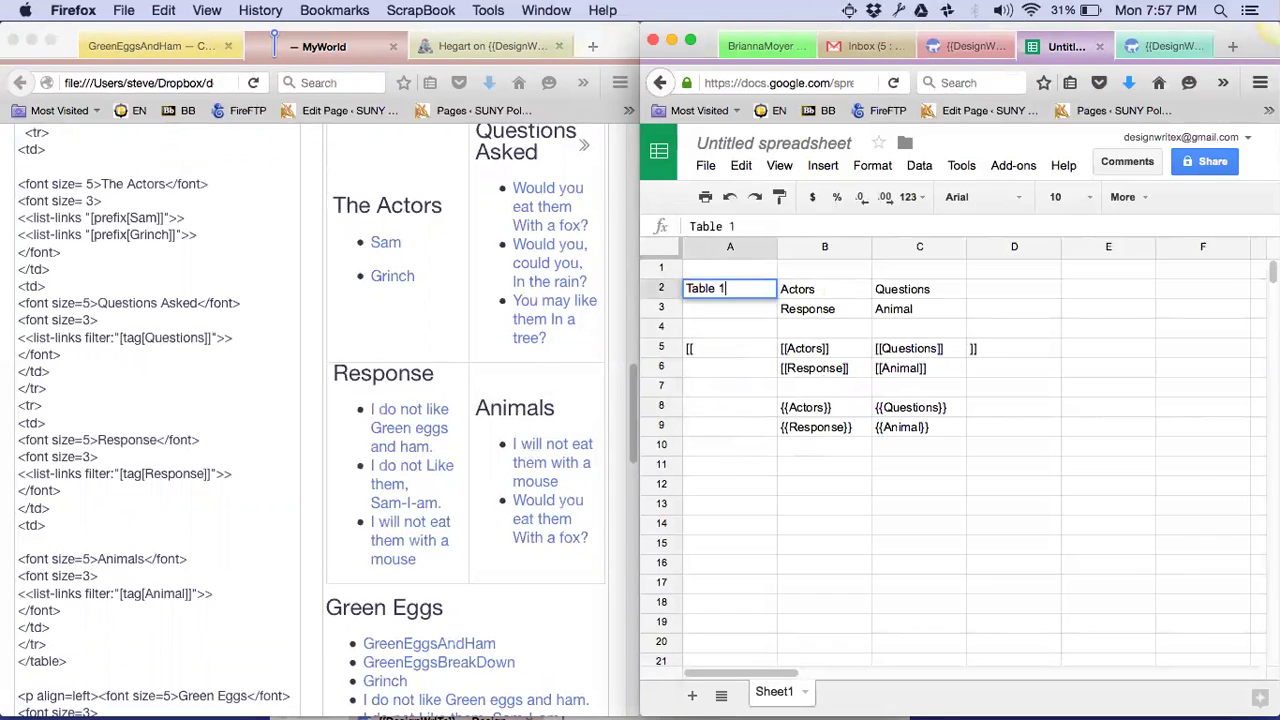
key(Return)
click(730, 348)
text(Table)
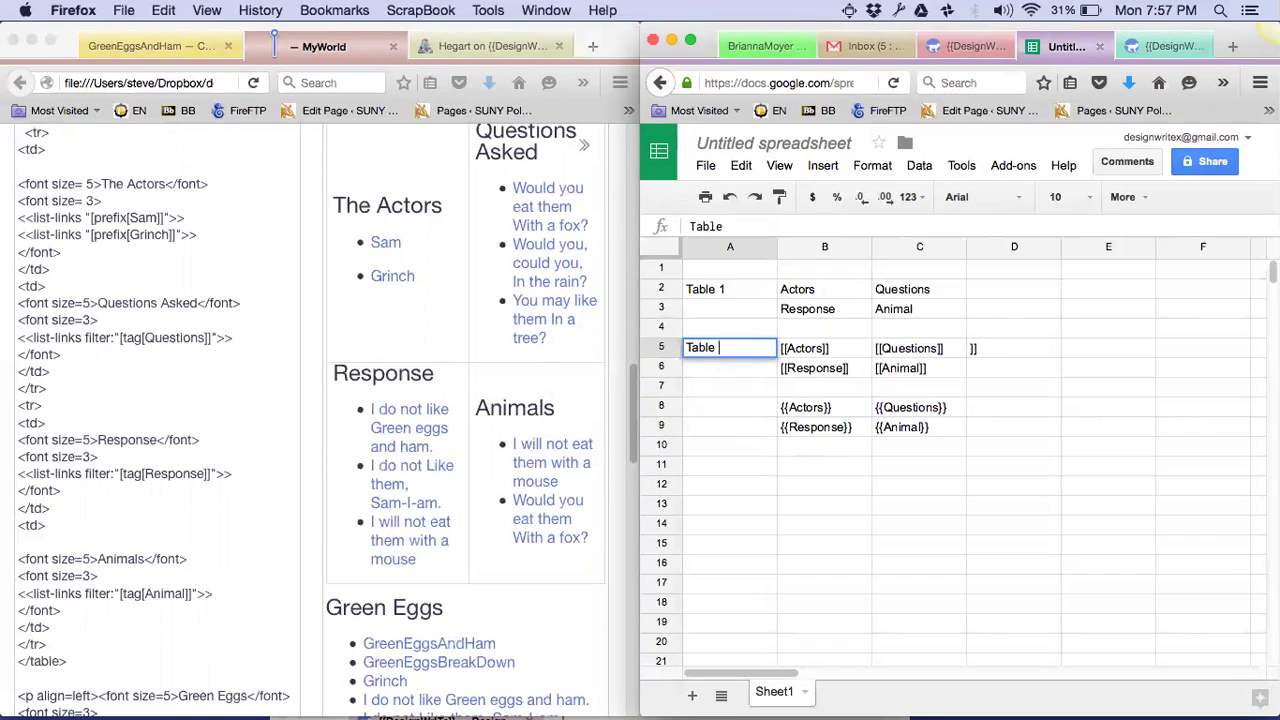
key(Up)
key(Up)
key(Up)
text(N)
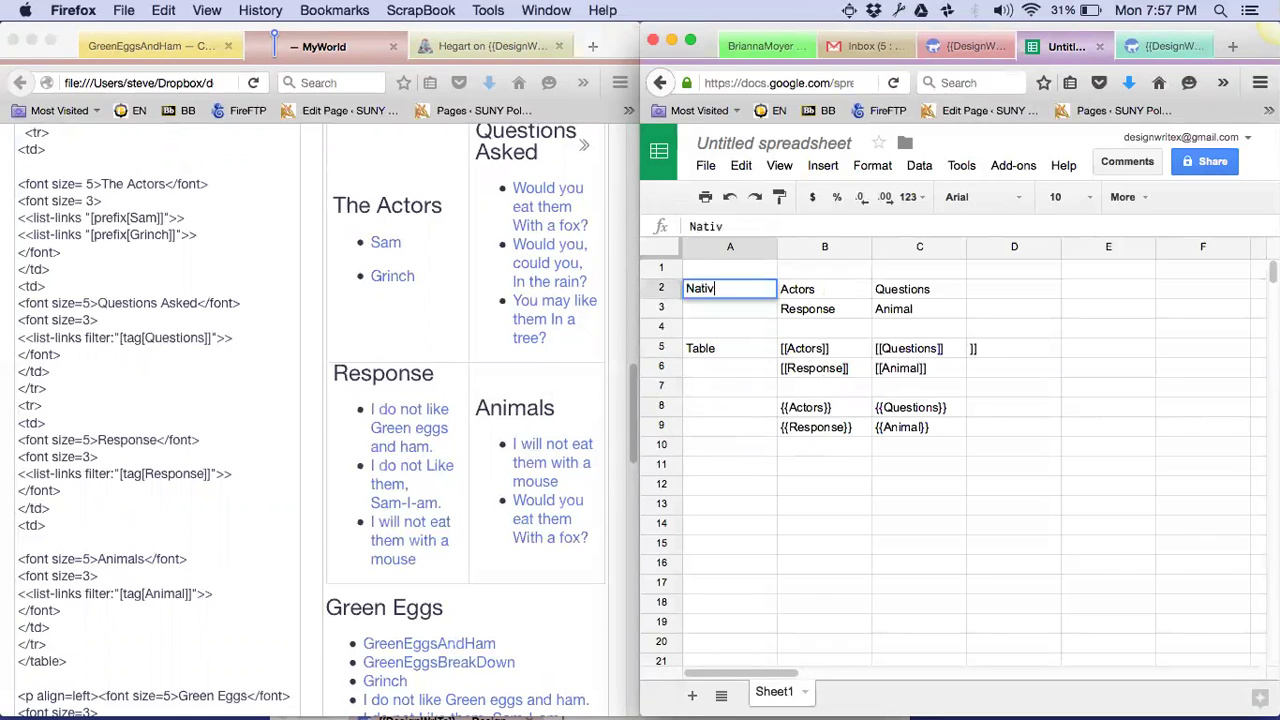
text(ative)
key(Return)
click(730, 348)
text(Table 1)
key(Down)
key(Down)
key(Down)
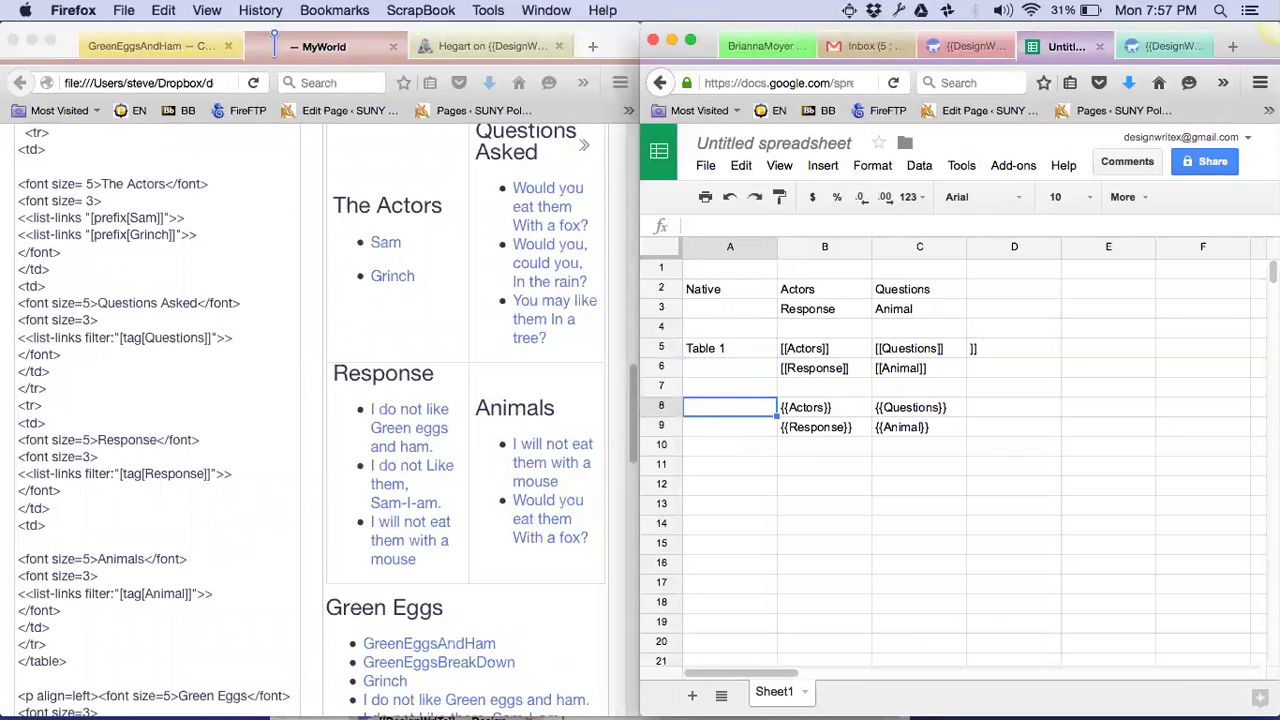
text(Table 2)
click(716, 289)
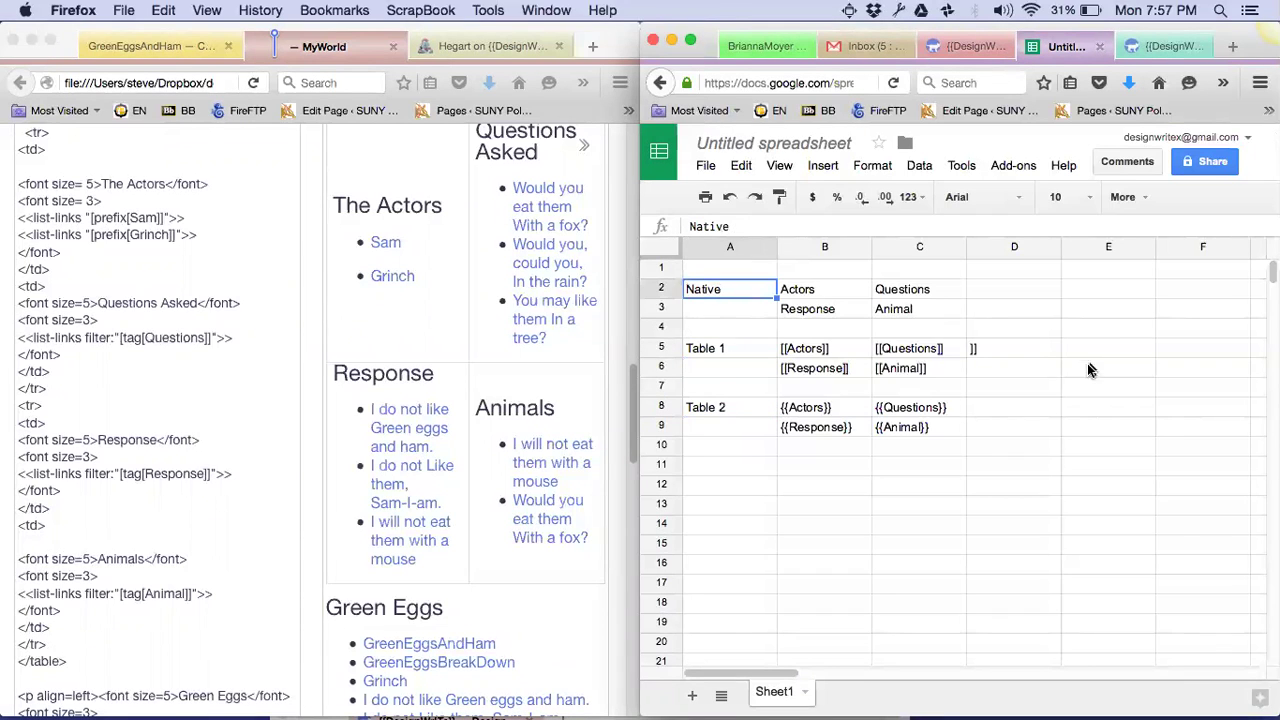
Name the spreadsheet 'DesignWrite Workshop 1 Feb' and turn on link sharing
click(1216, 163)
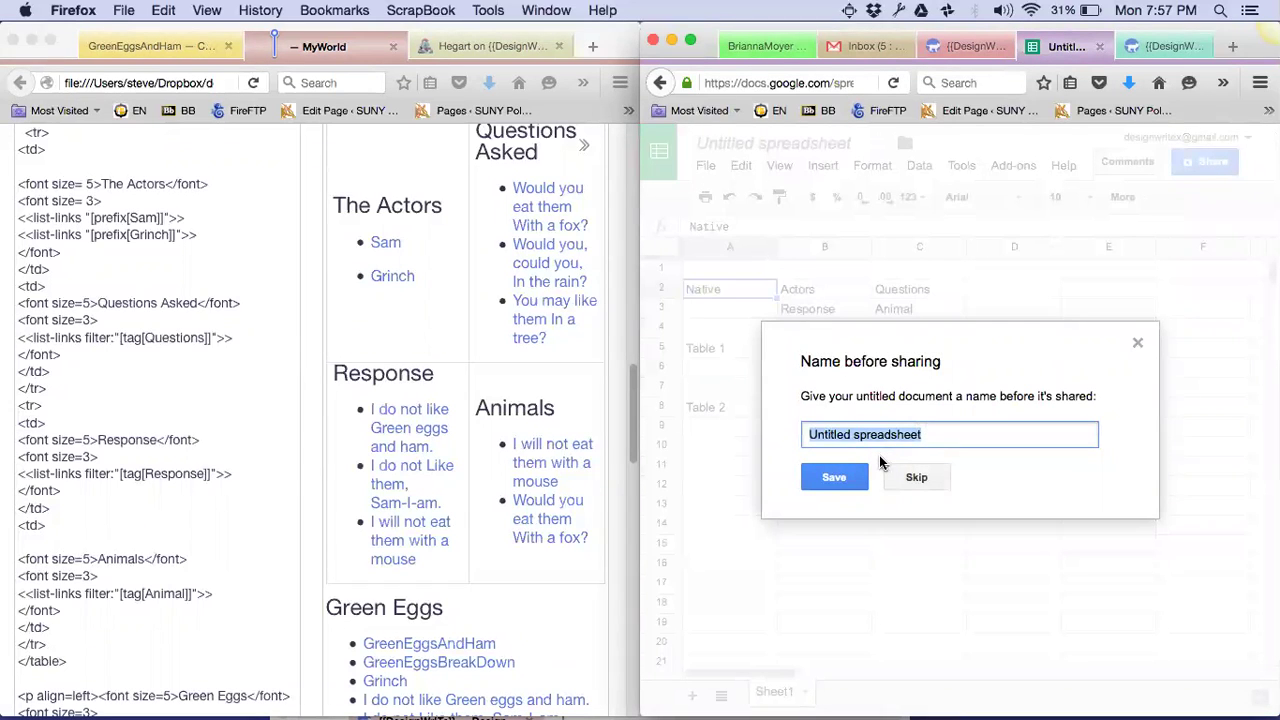
text(Design)
text(Write Workshop)
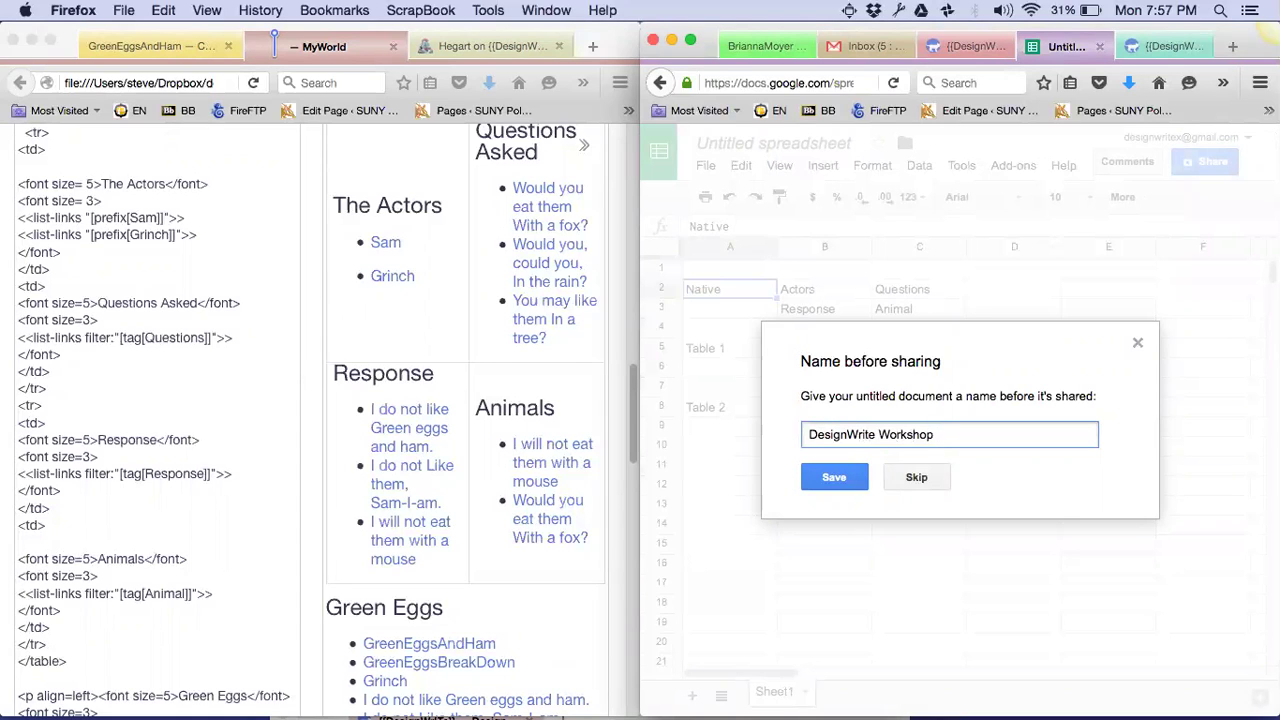
text( 1 Feb)
click(830, 478)
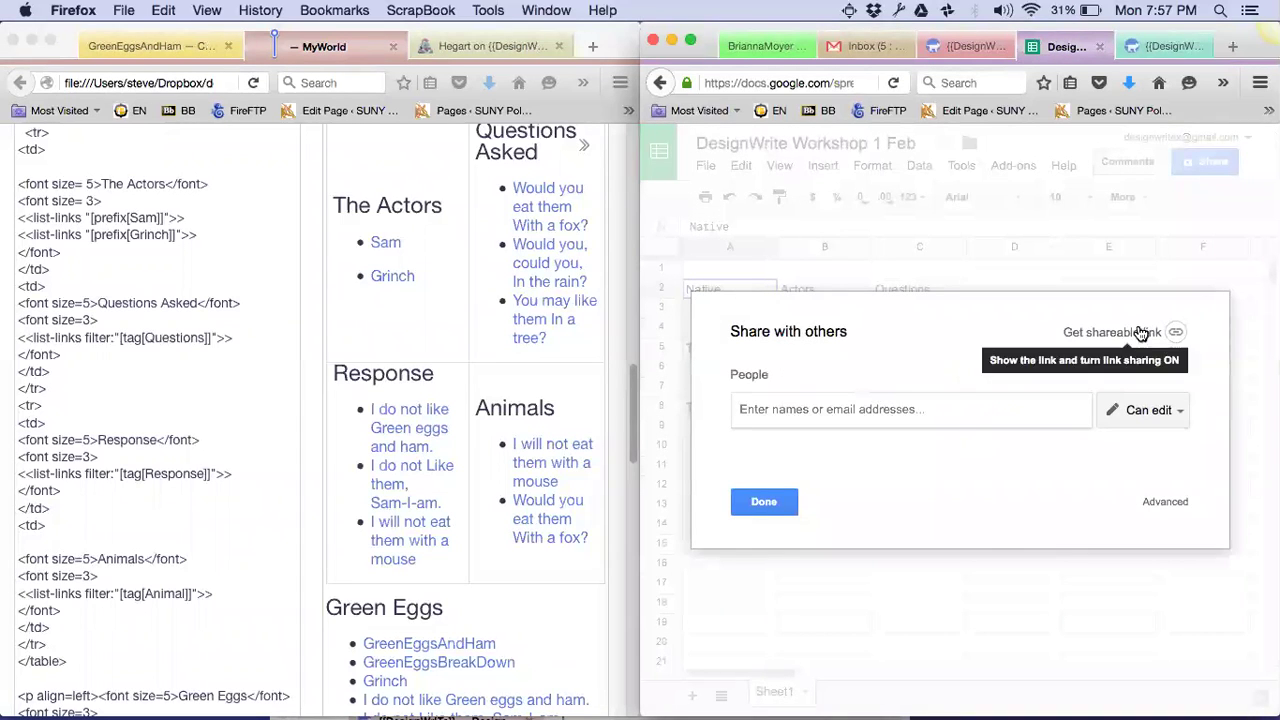
click(1070, 333)
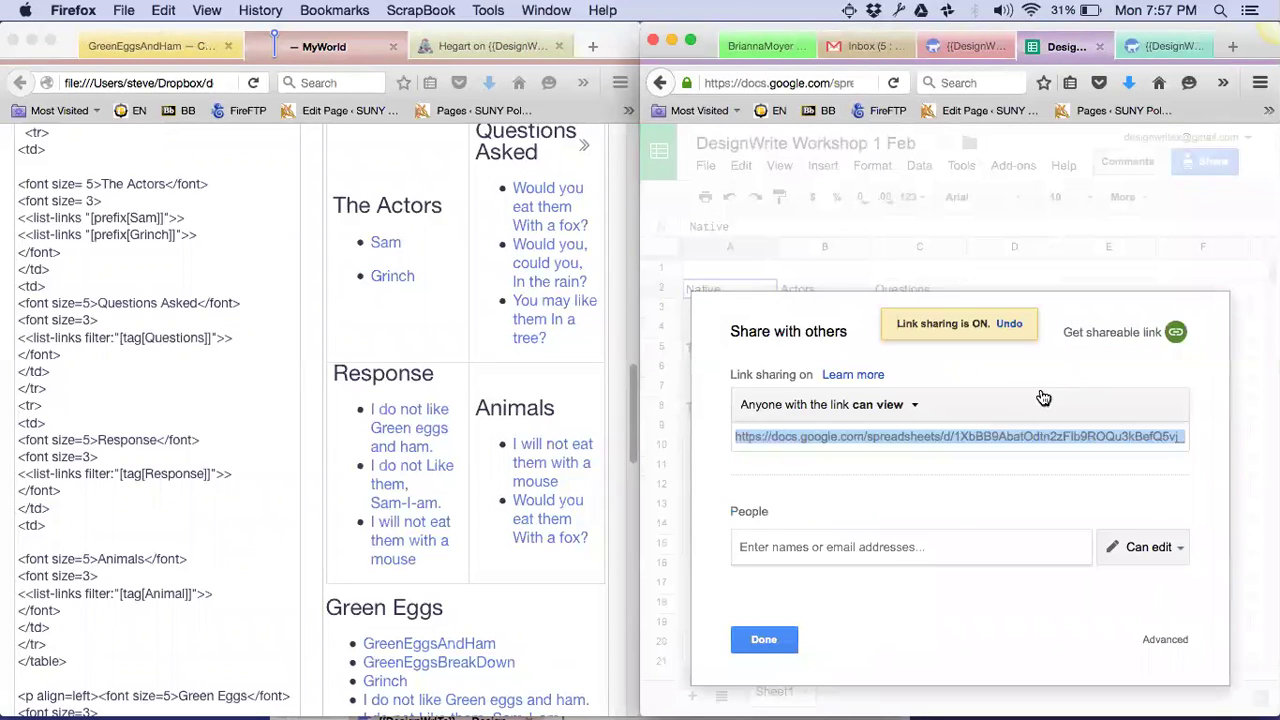
click(764, 640)
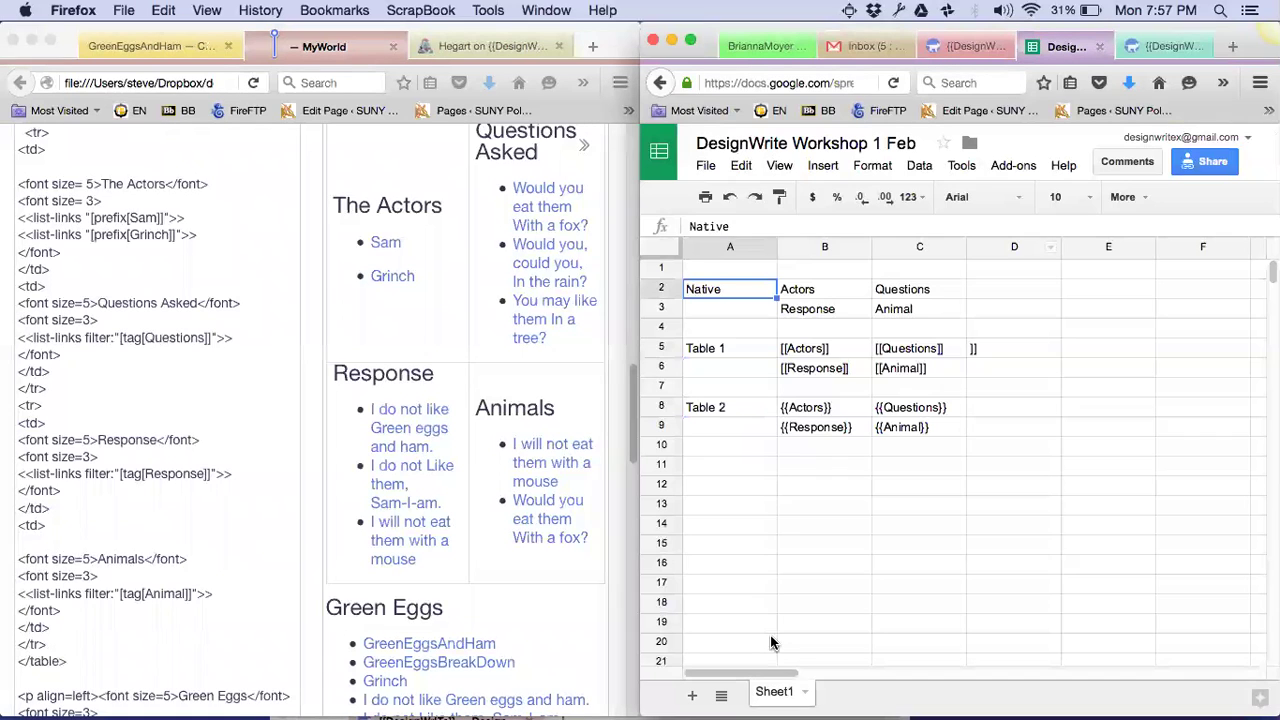
Check the Table 1 link cells, then copy the Table 2 transclusion cells B8:C9
click(727, 353)
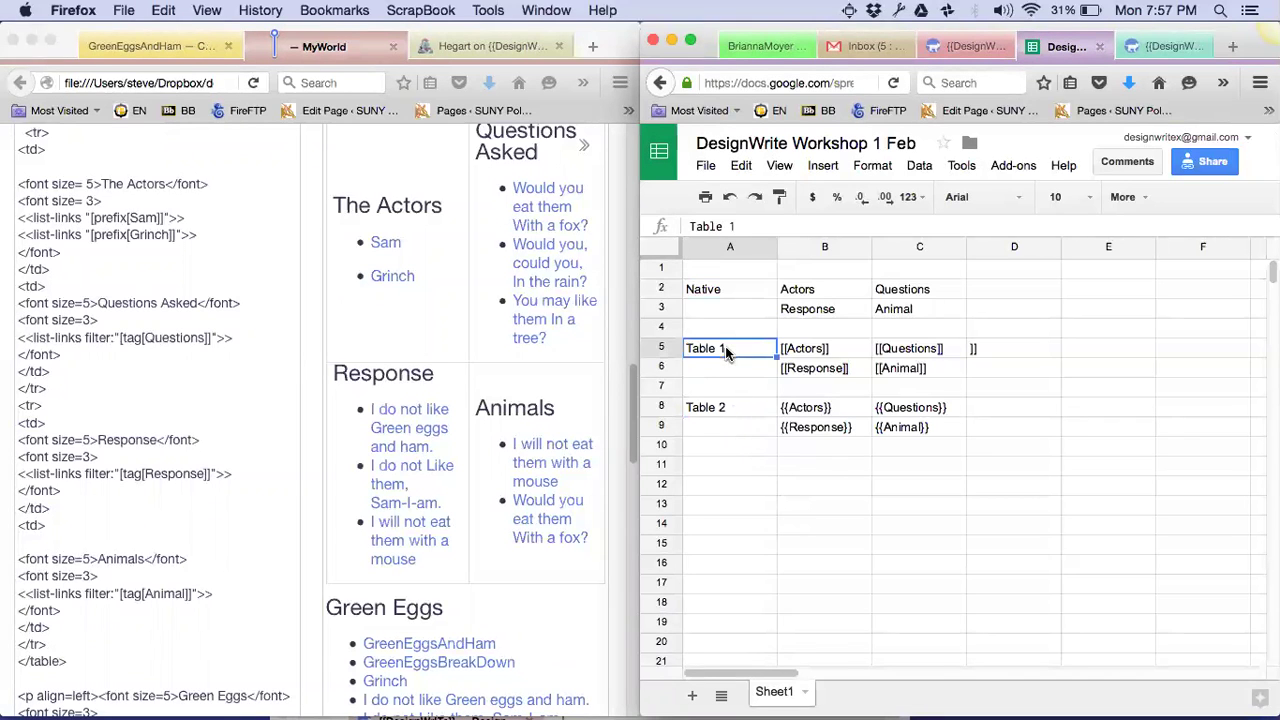
click(805, 352)
drag(815, 356, 925, 370)
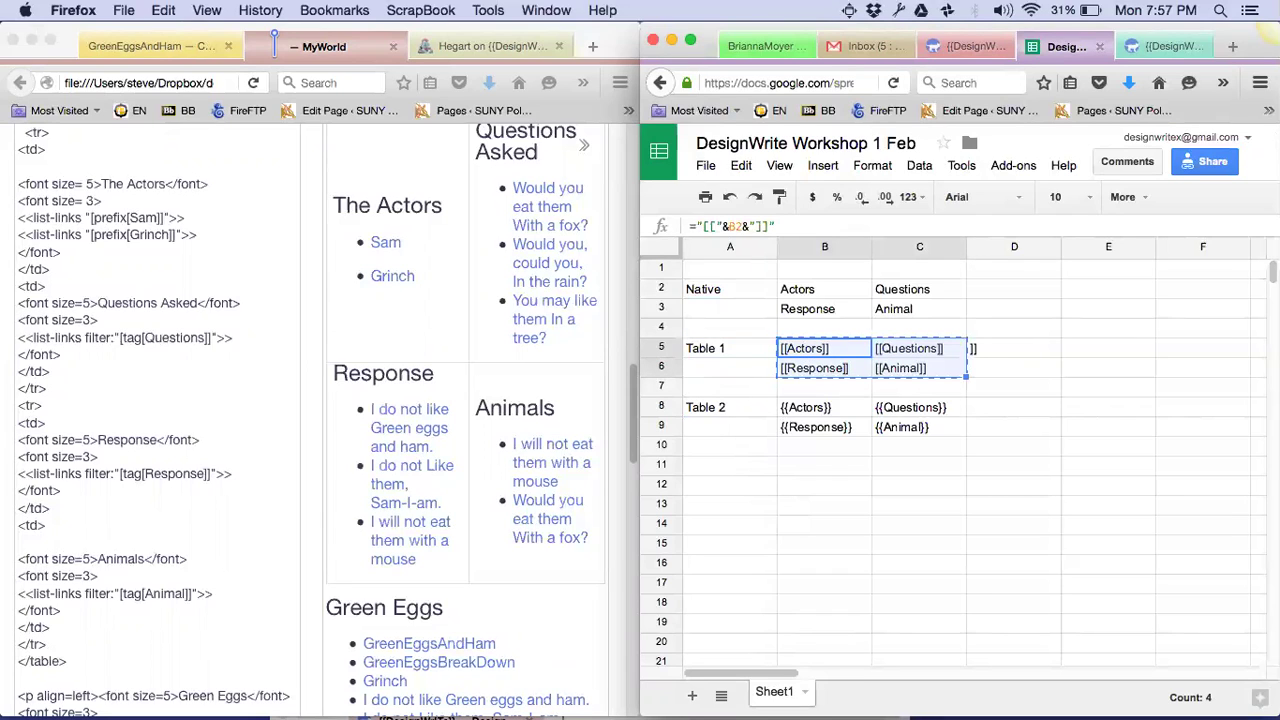
drag(805, 408, 920, 428)
key(super+c)
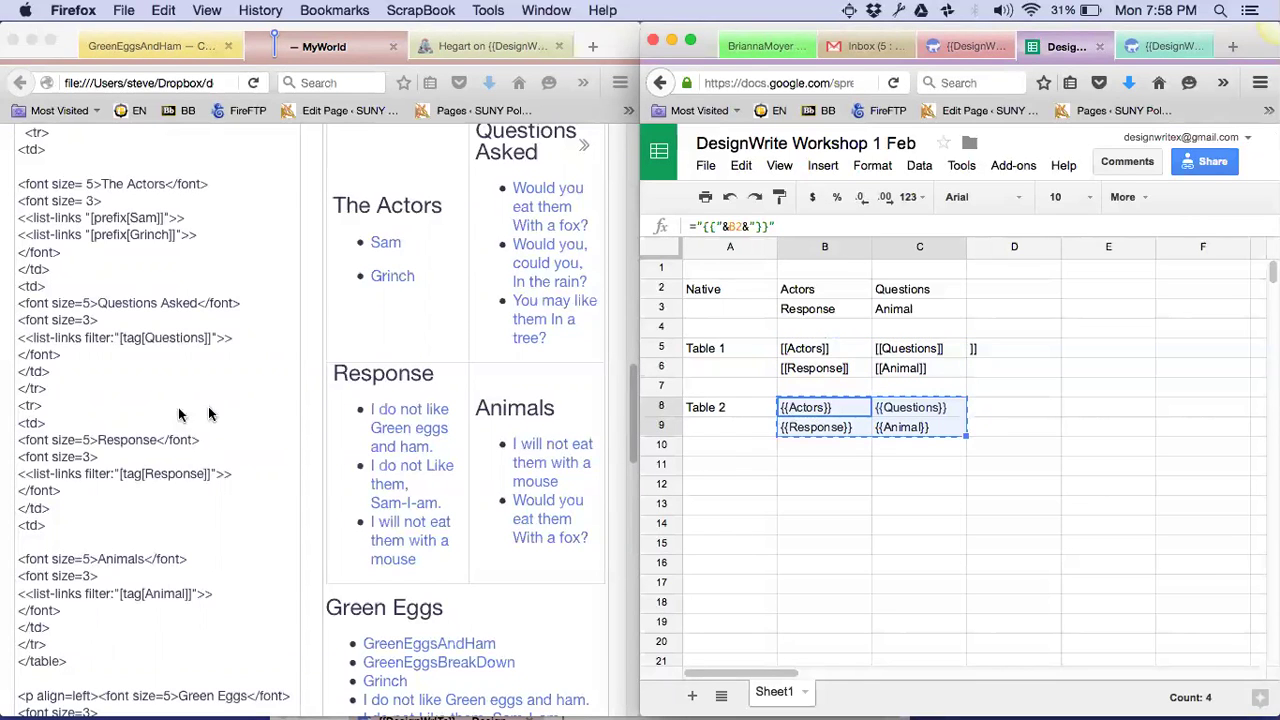
Create a new tiddler, try pasting an earlier clipboard entry into it, and undo that paste
click(266, 429)
scroll(264, 429, up, 10)
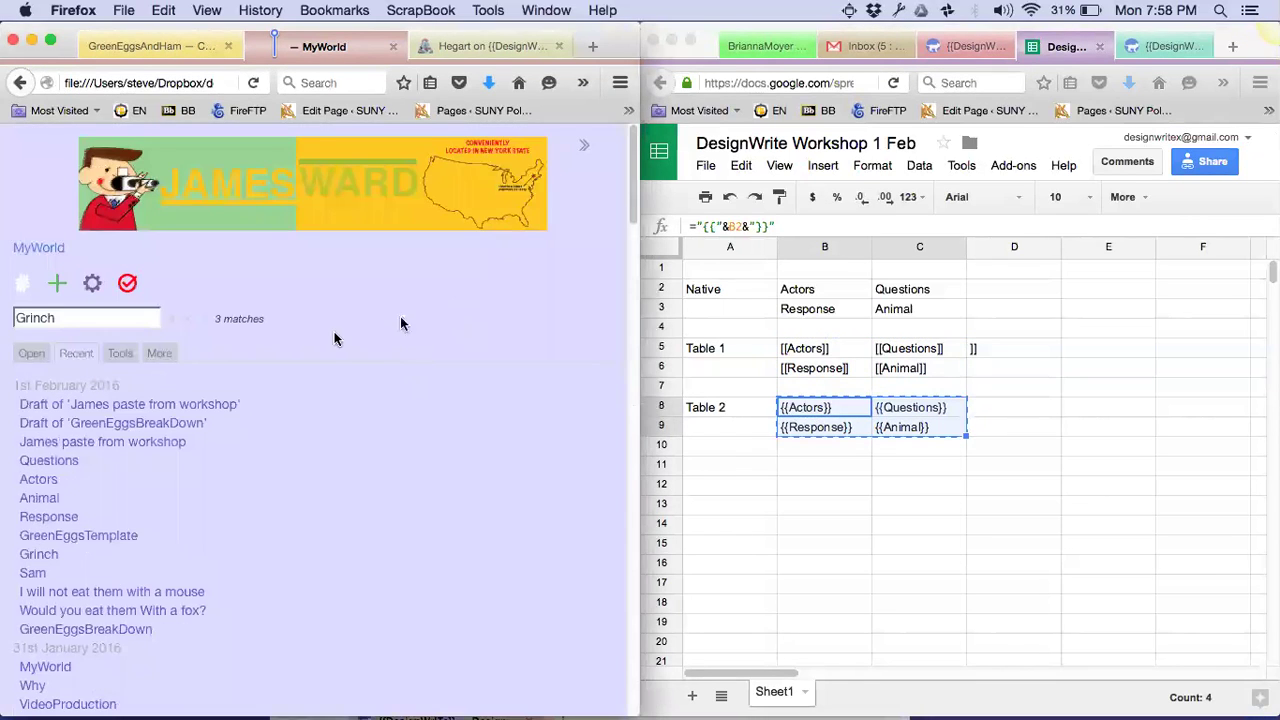
click(55, 285)
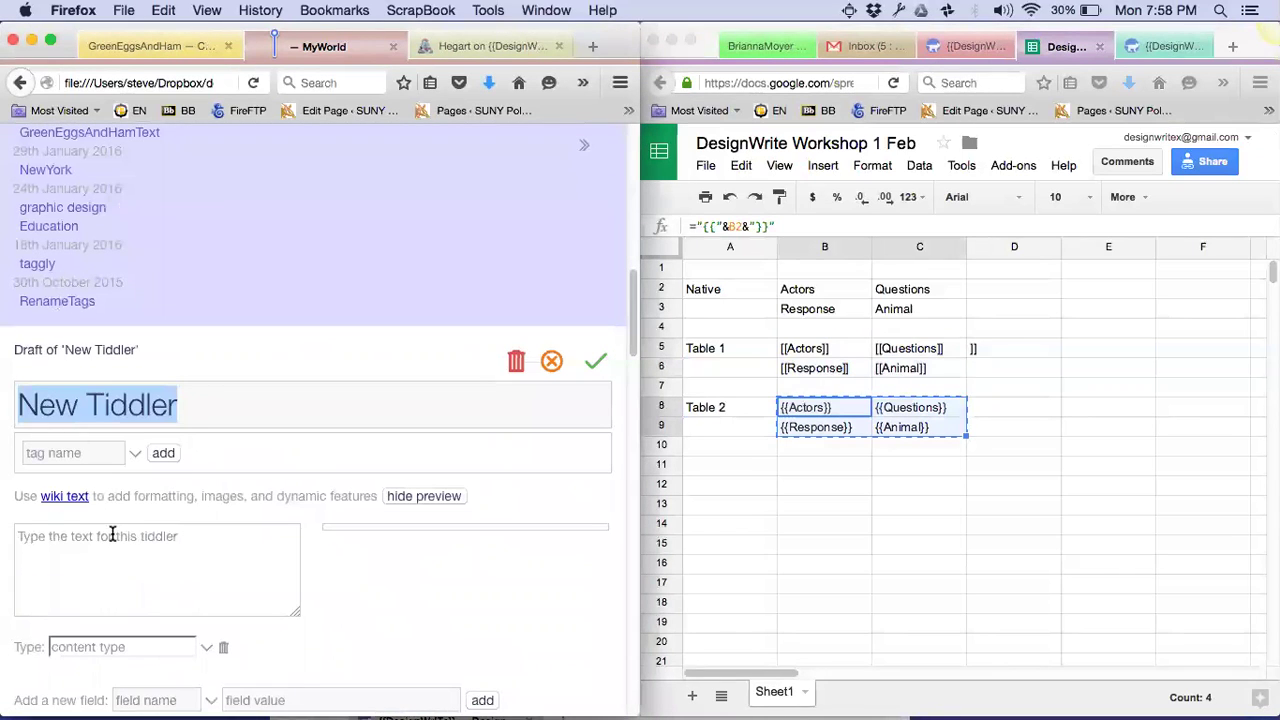
click(112, 533)
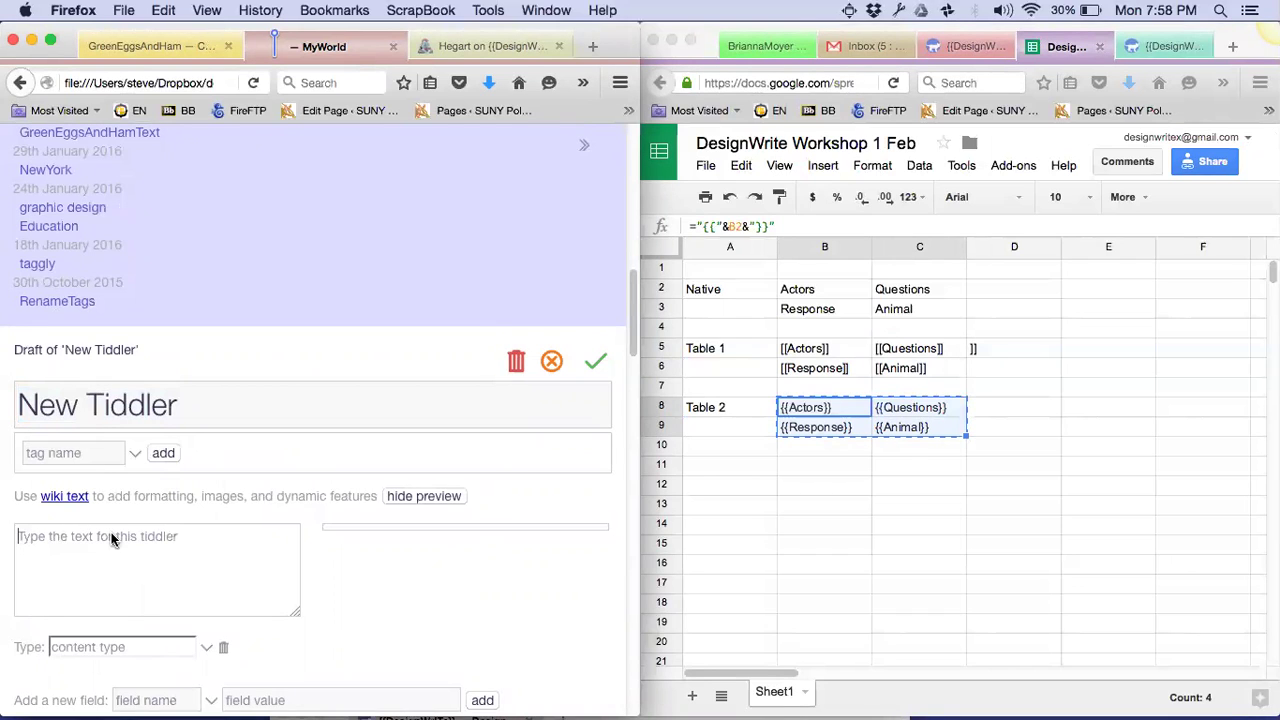
key(super+shift+v)
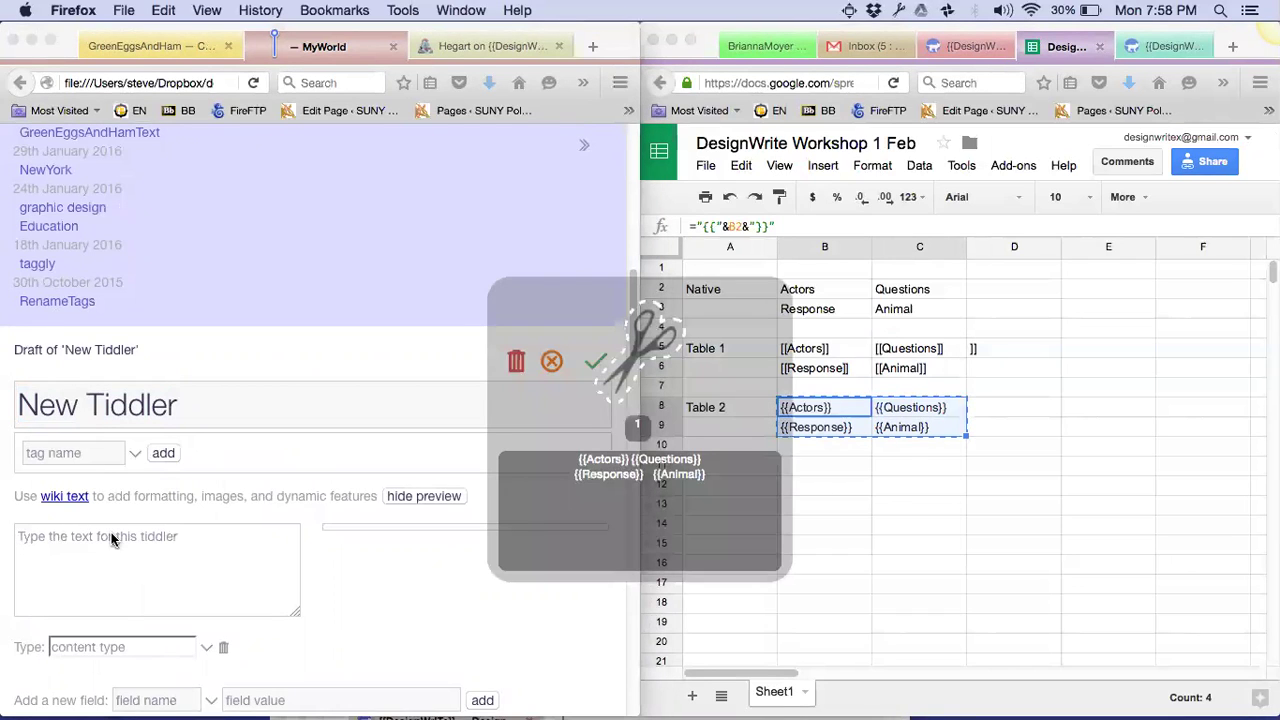
key(super+shift+v)
key(super+shift+v)
key(Up)
key(Up)
key(Return)
key(super+z)
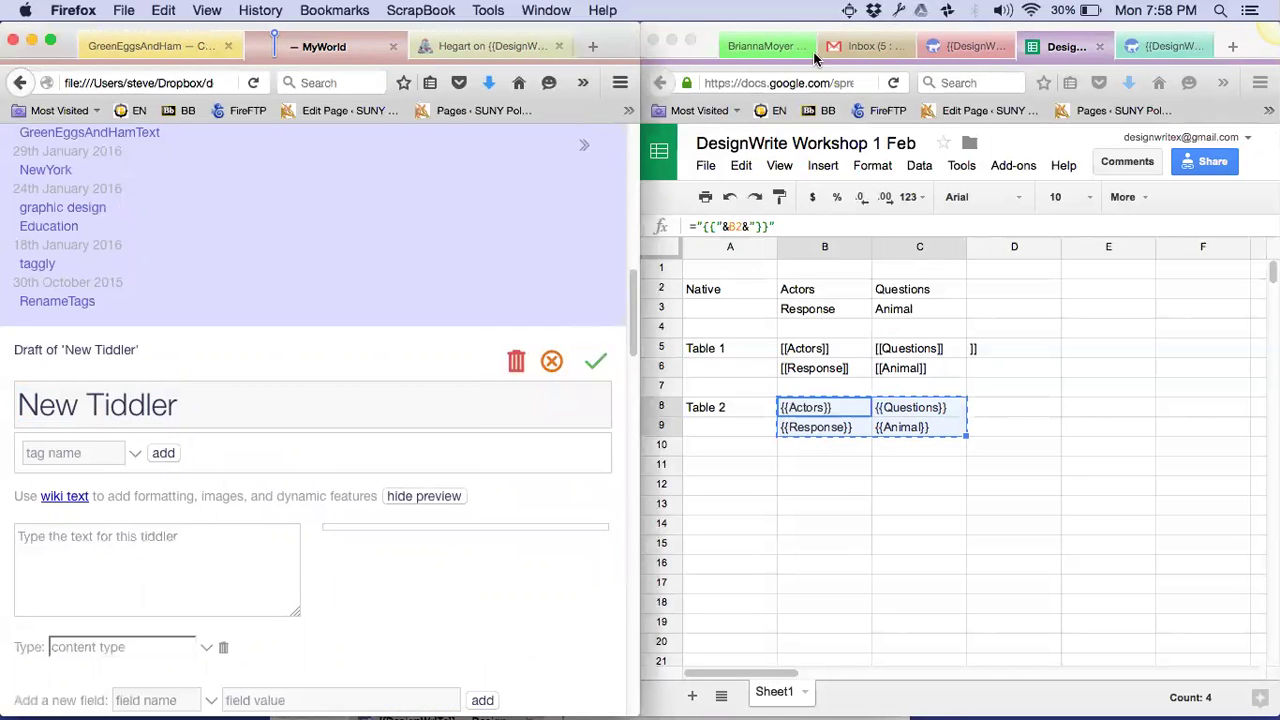
Paste the spreadsheet's share link from clipboard history into the new tiddler's body
click(899, 11)
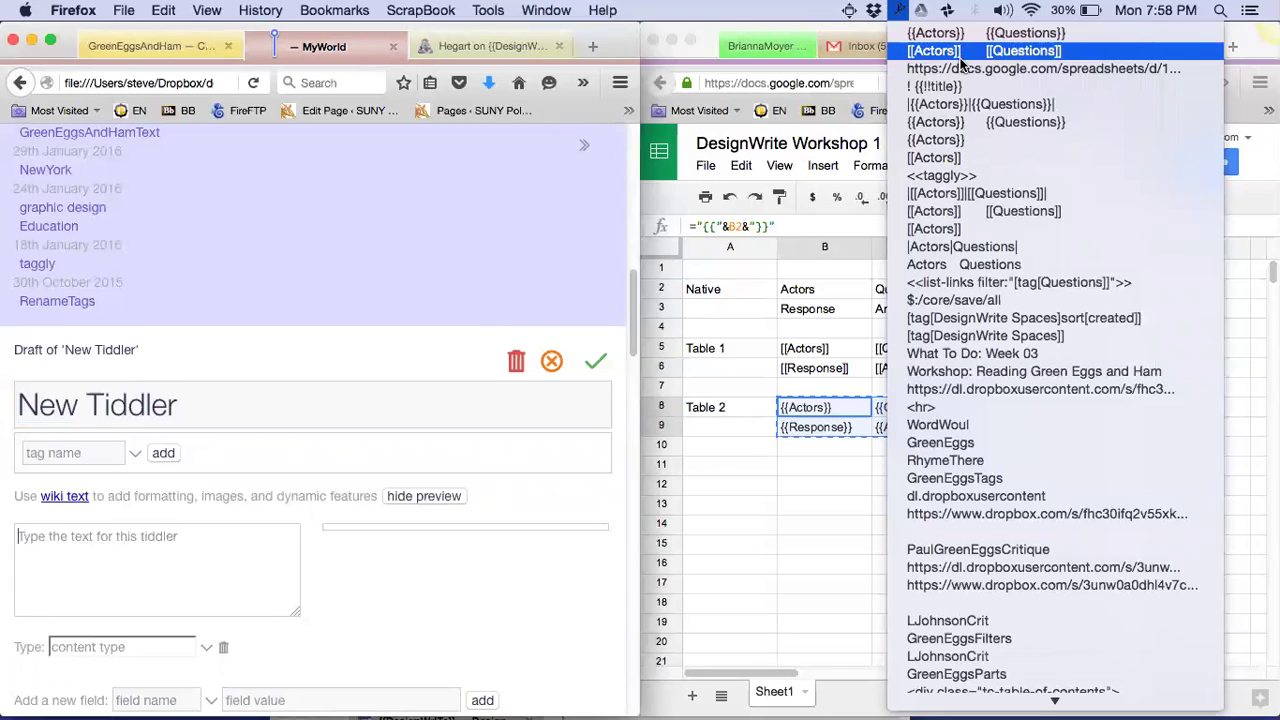
click(130, 543)
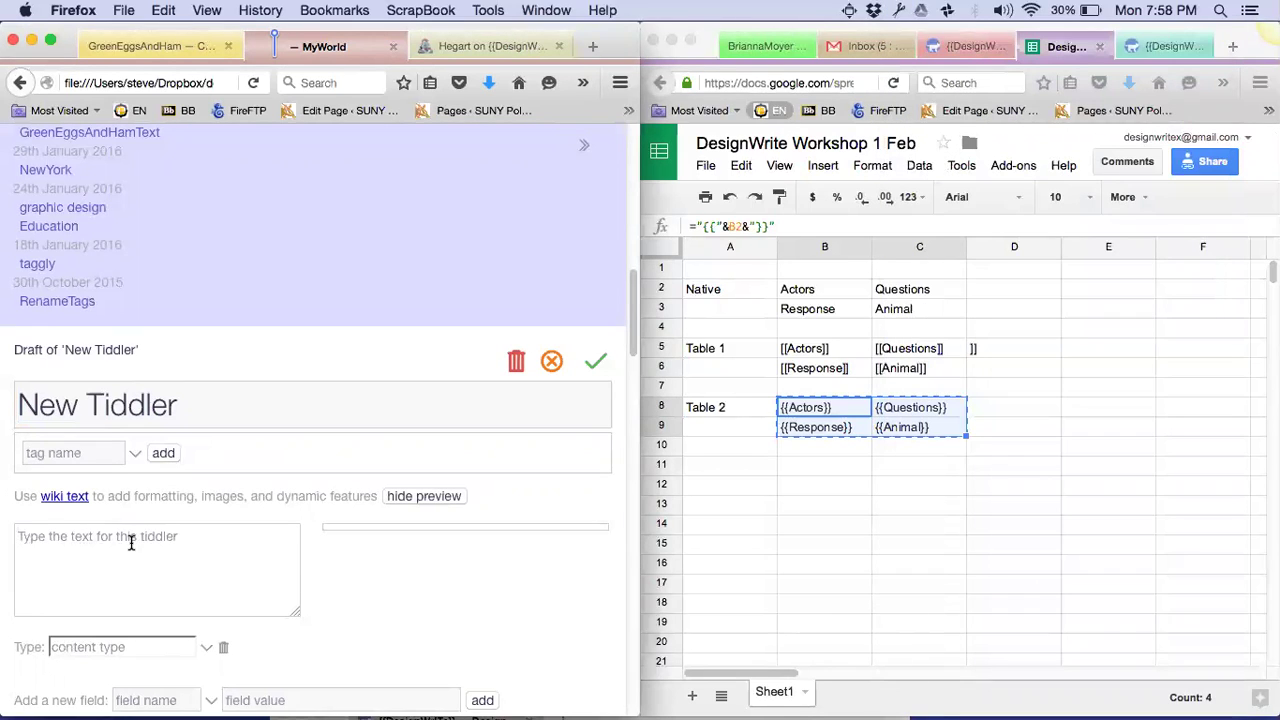
key(super+shift+v)
key(Down)
key(Down)
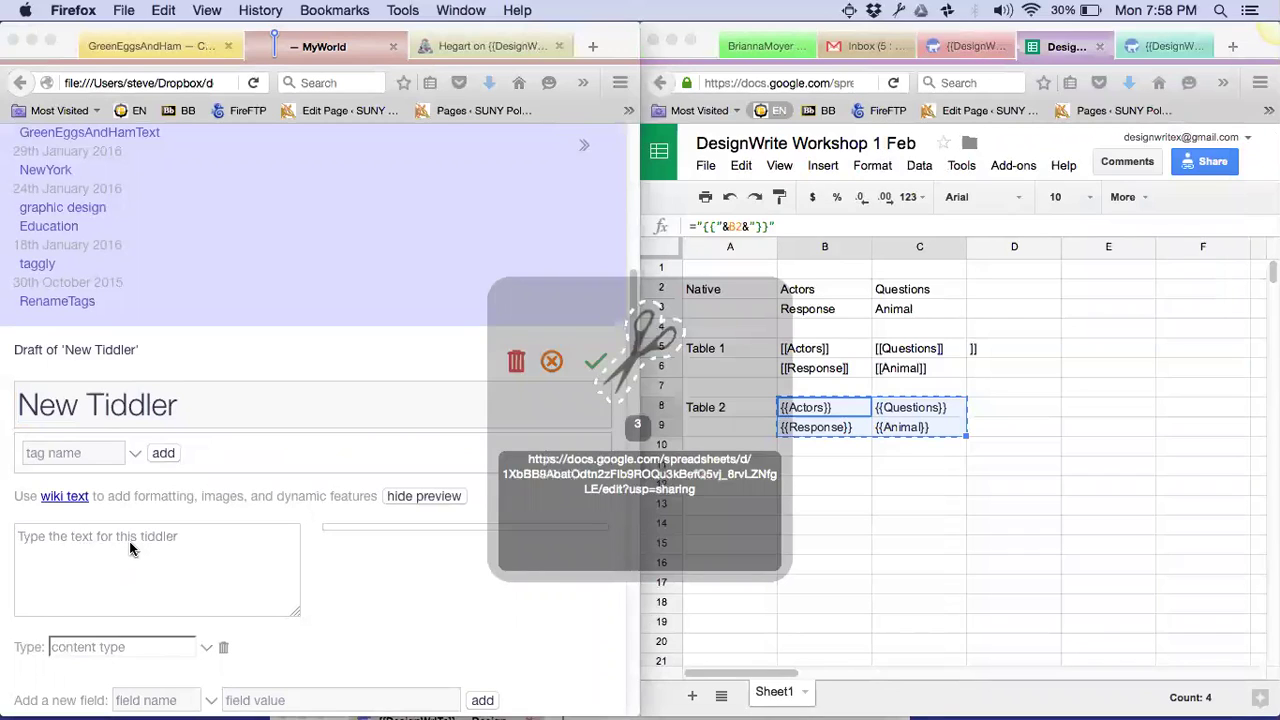
key(Return)
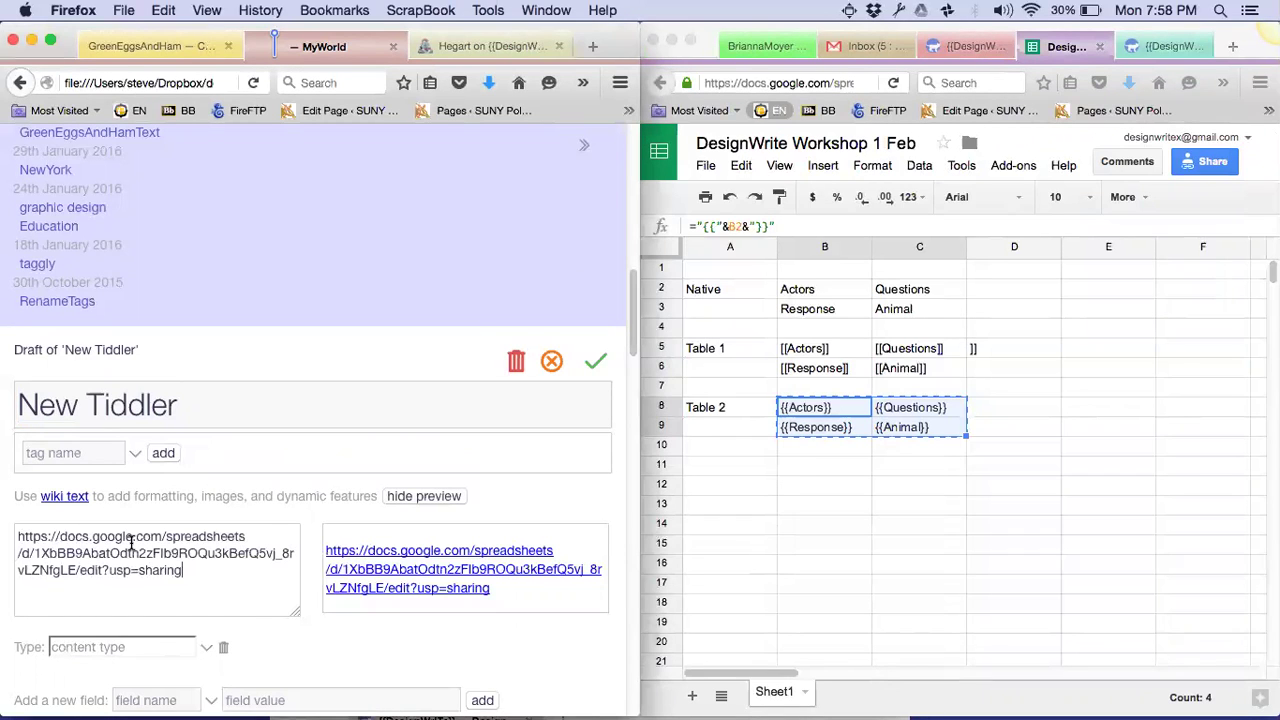
key(super+a)
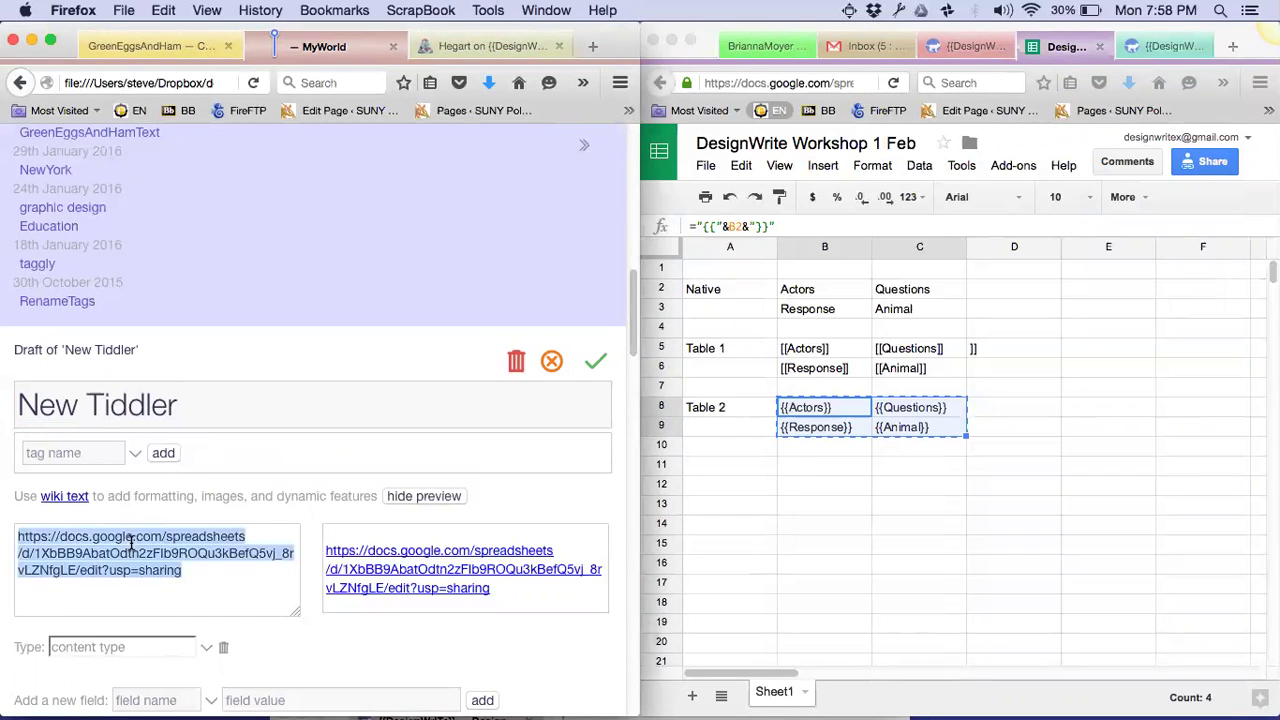
key(Right)
key(Return)
key(Return)
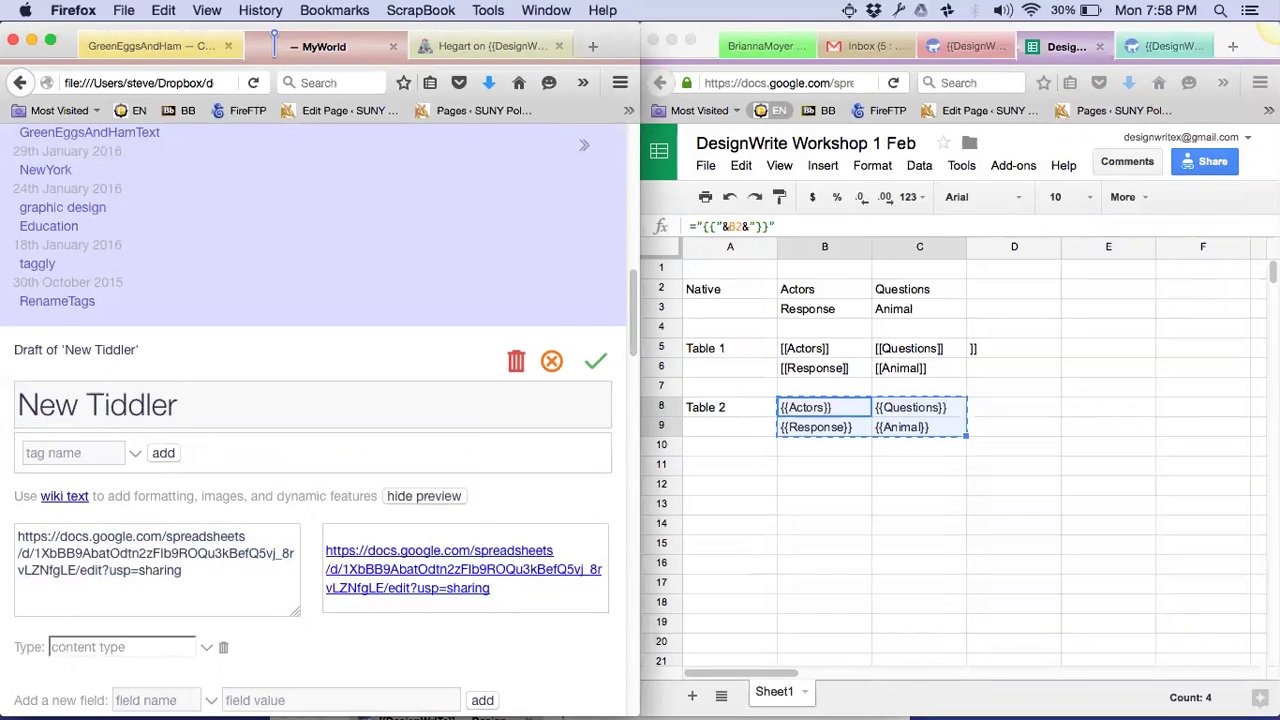
Title the tiddler 'James Links from workshop' and save it
key(super+a)
text(James Links from workshop)
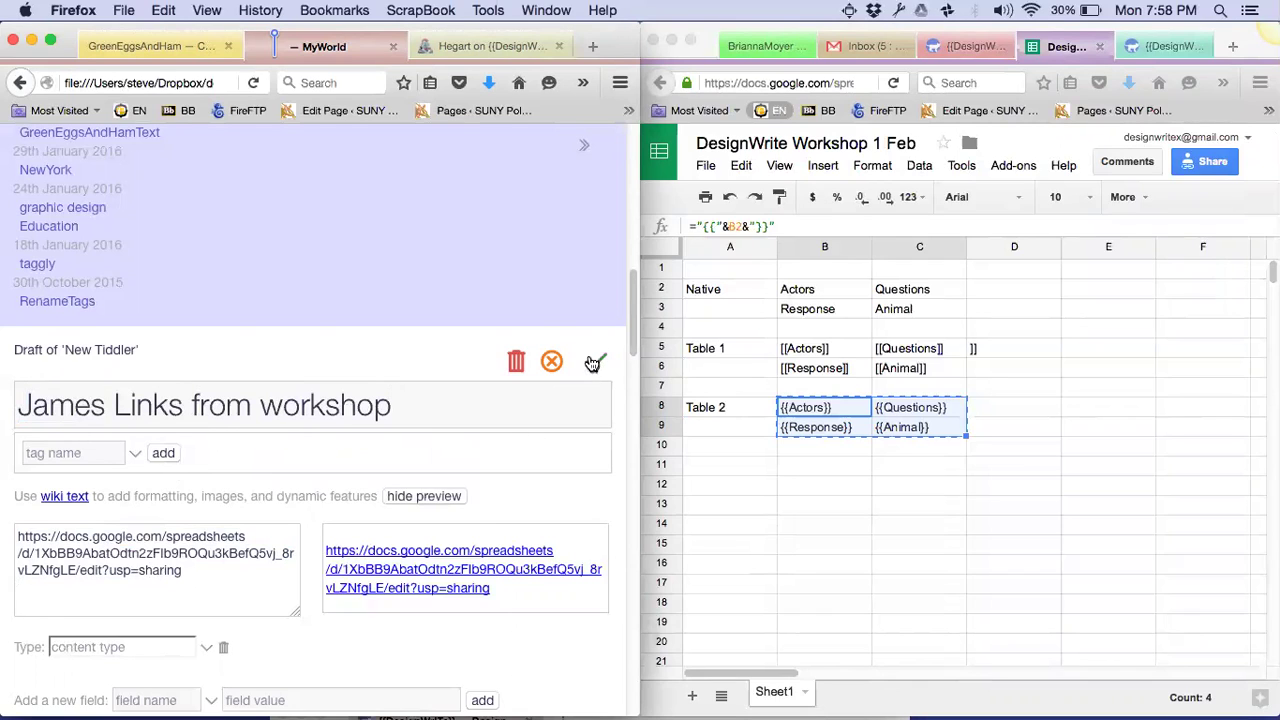
click(594, 365)
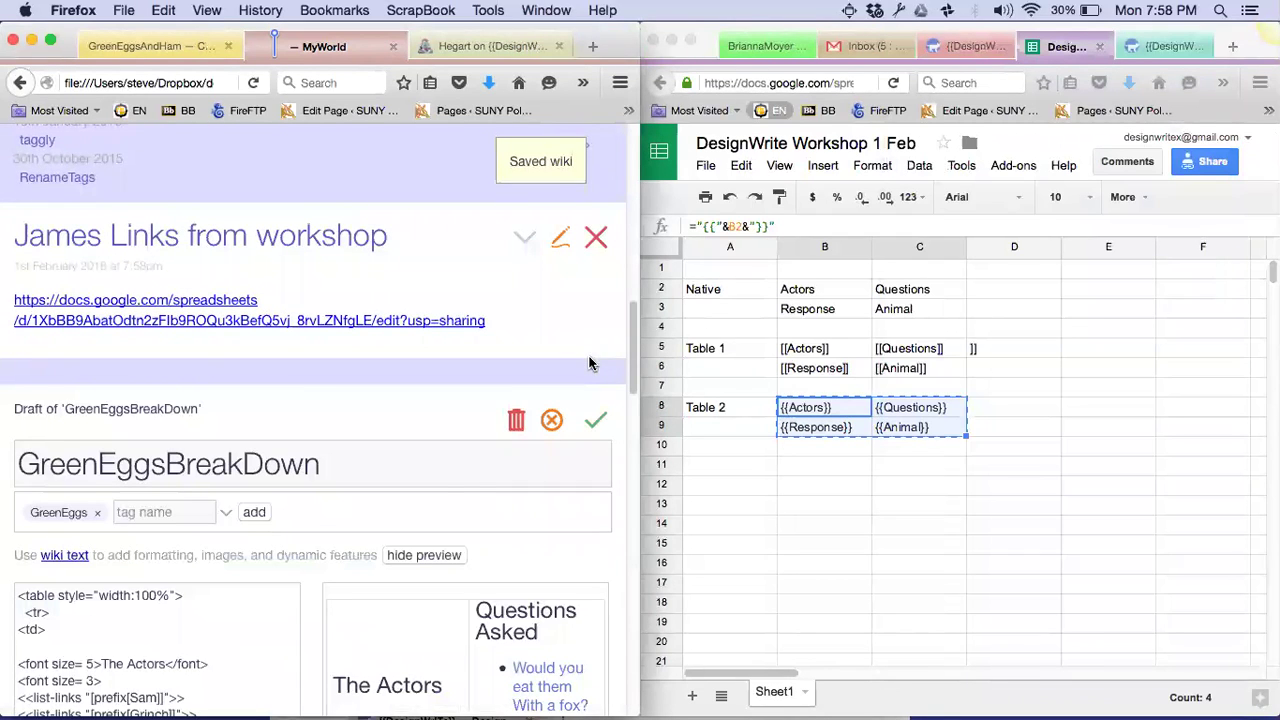